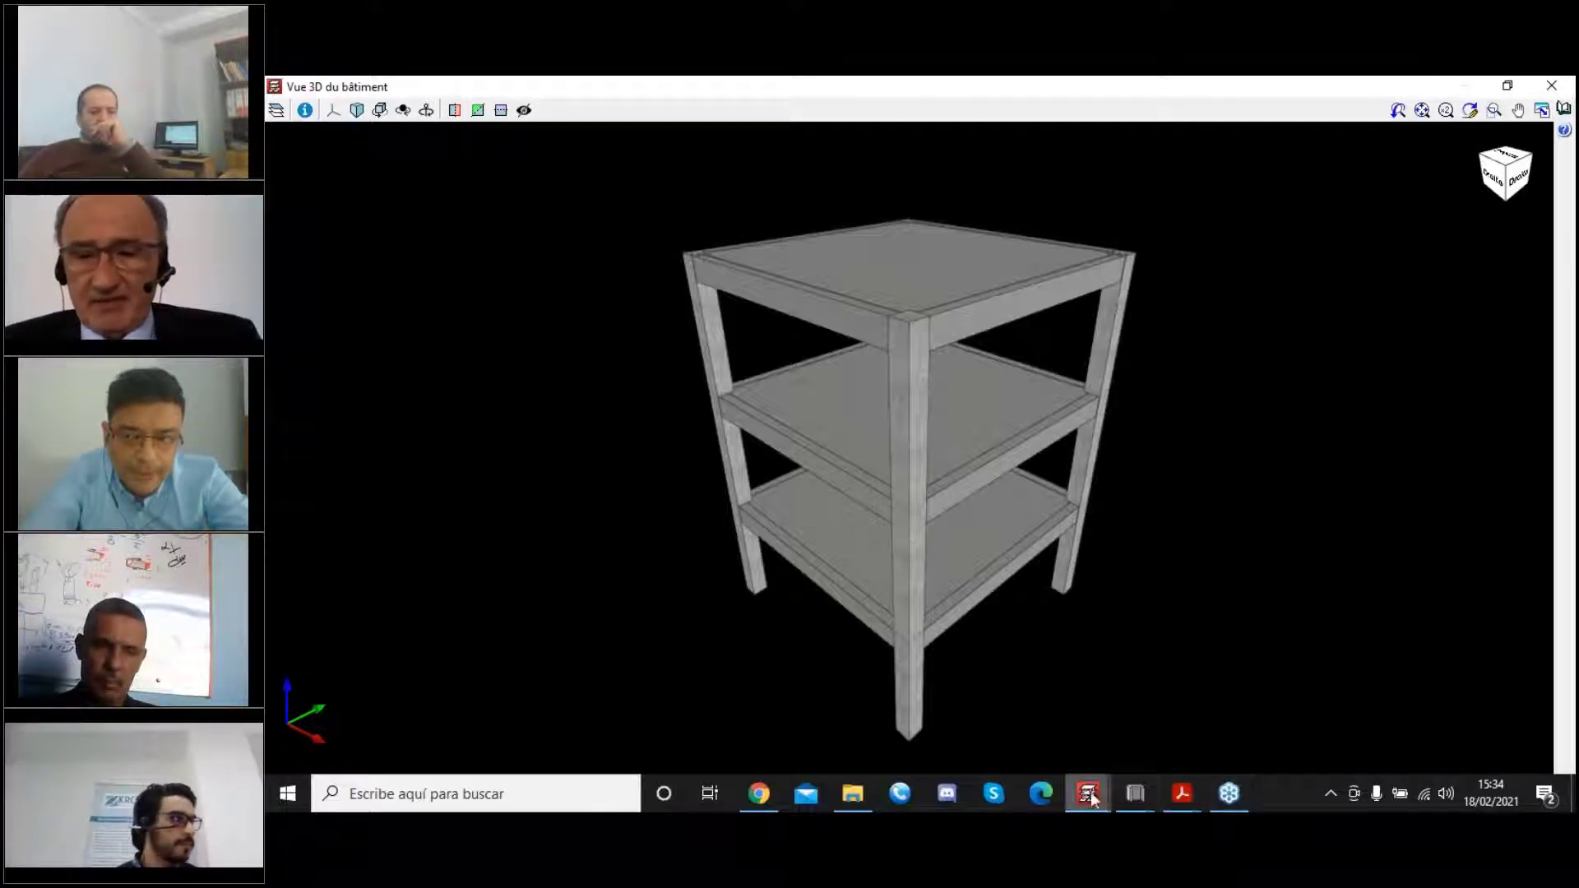
Inspect the three-storey frame in 3D from another angle, then close the 3D view to show the TORSION SUR BATIMENTS REGULIERS floor plan.
{"action": "mouse_move", "coordinate": [1088, 791]}
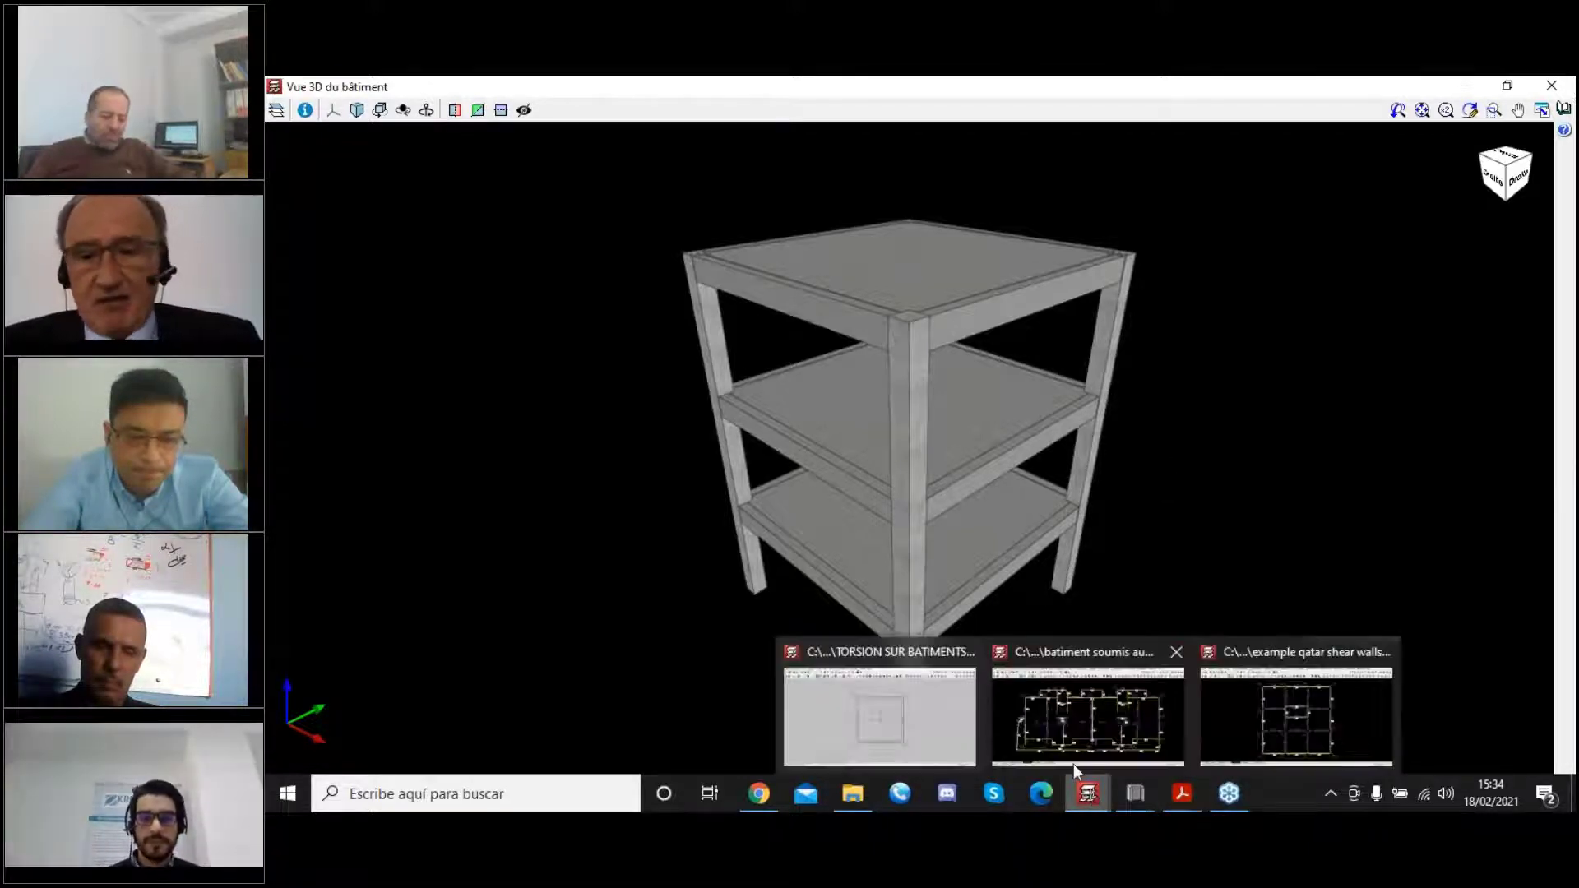
{"action": "mouse_move", "coordinate": [1059, 723]}
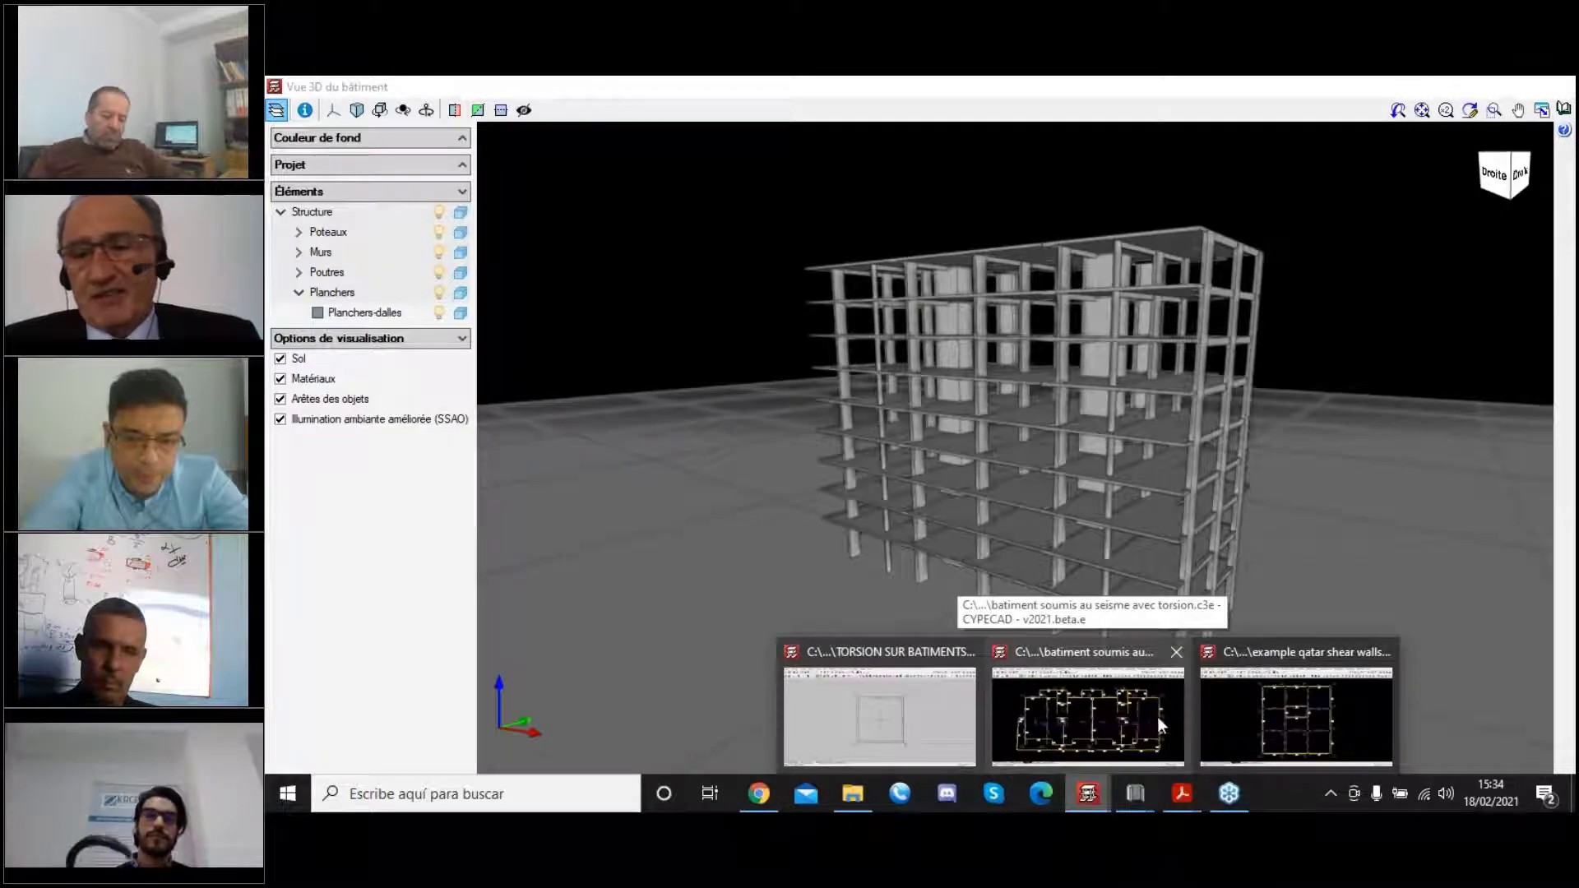
{"action": "mouse_move", "coordinate": [1248, 694]}
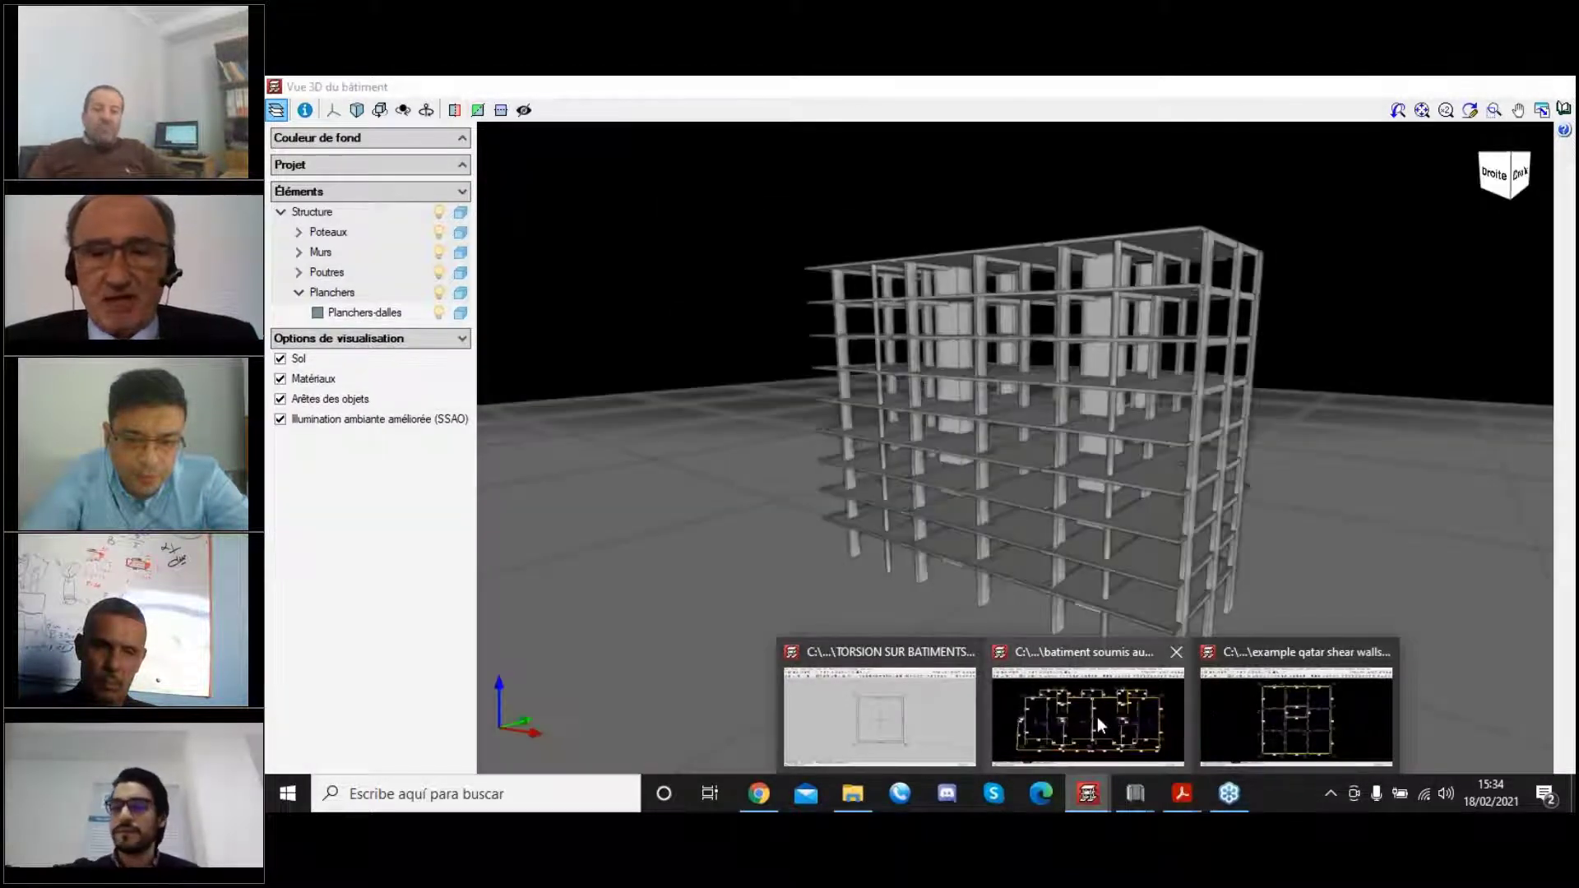
{"action": "mouse_move", "coordinate": [896, 728]}
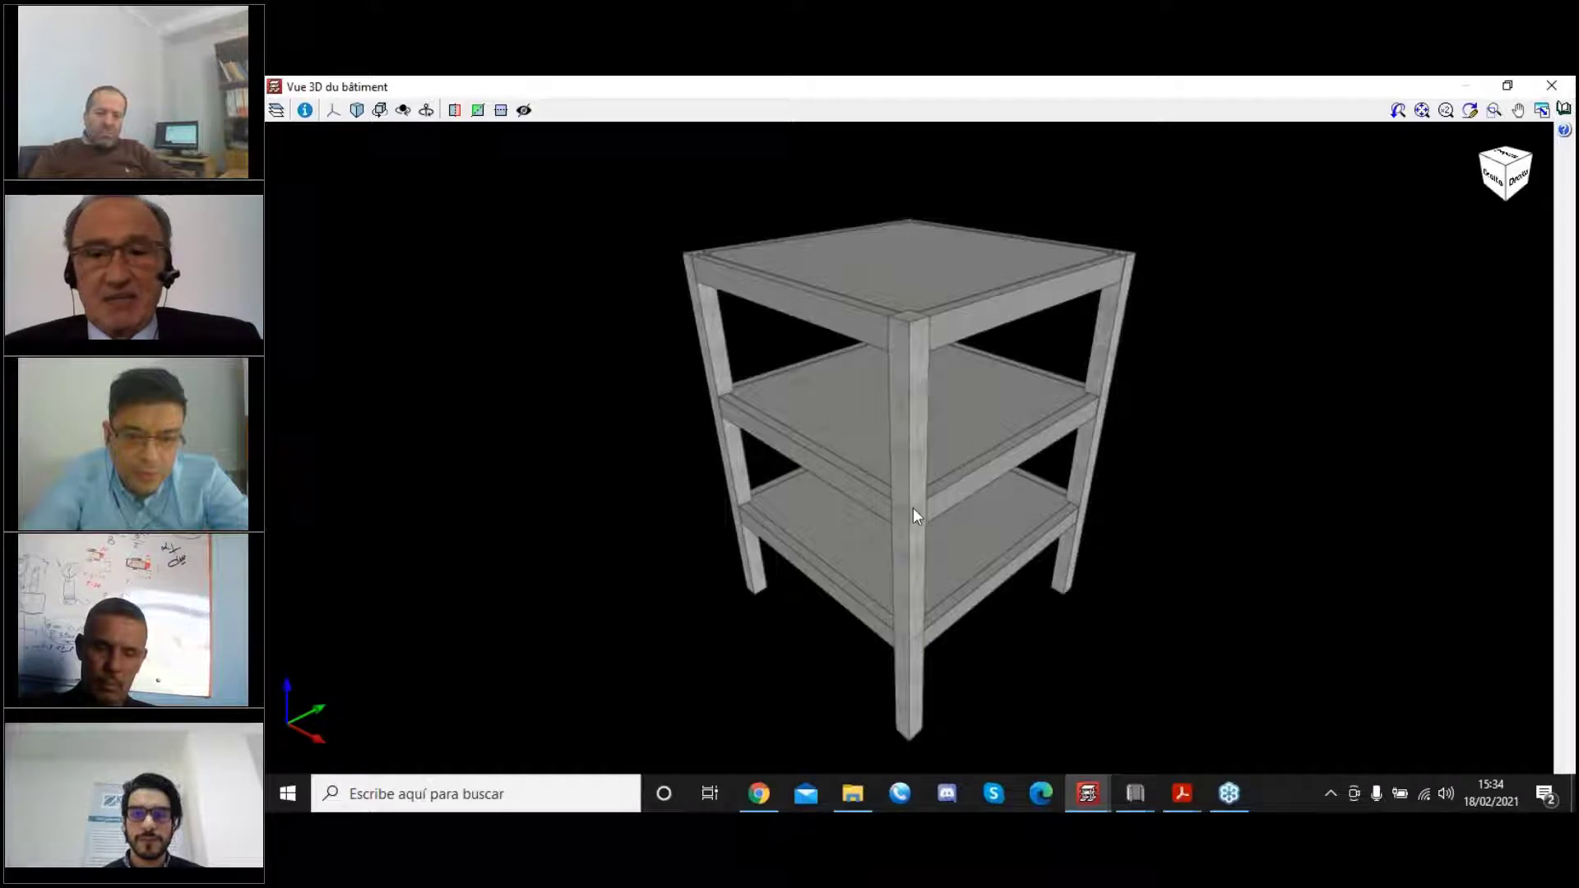
{"action": "left_click_drag", "start_coordinate": [913, 447], "coordinate": [967, 481]}
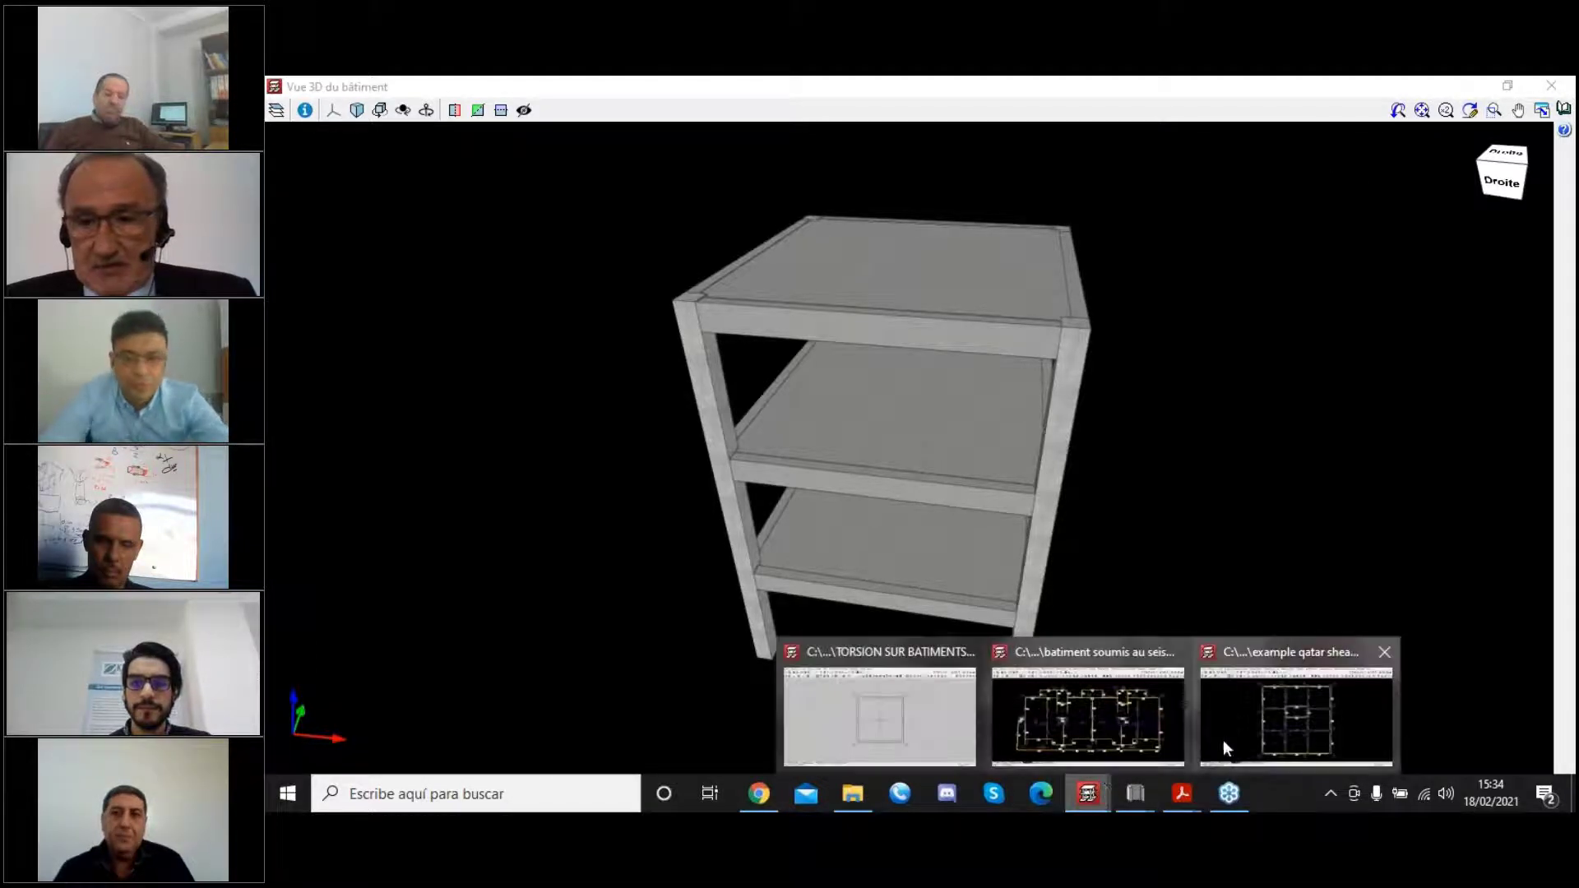
{"action": "left_click", "coordinate": [846, 719]}
{"action": "left_click", "coordinate": [1546, 87]}
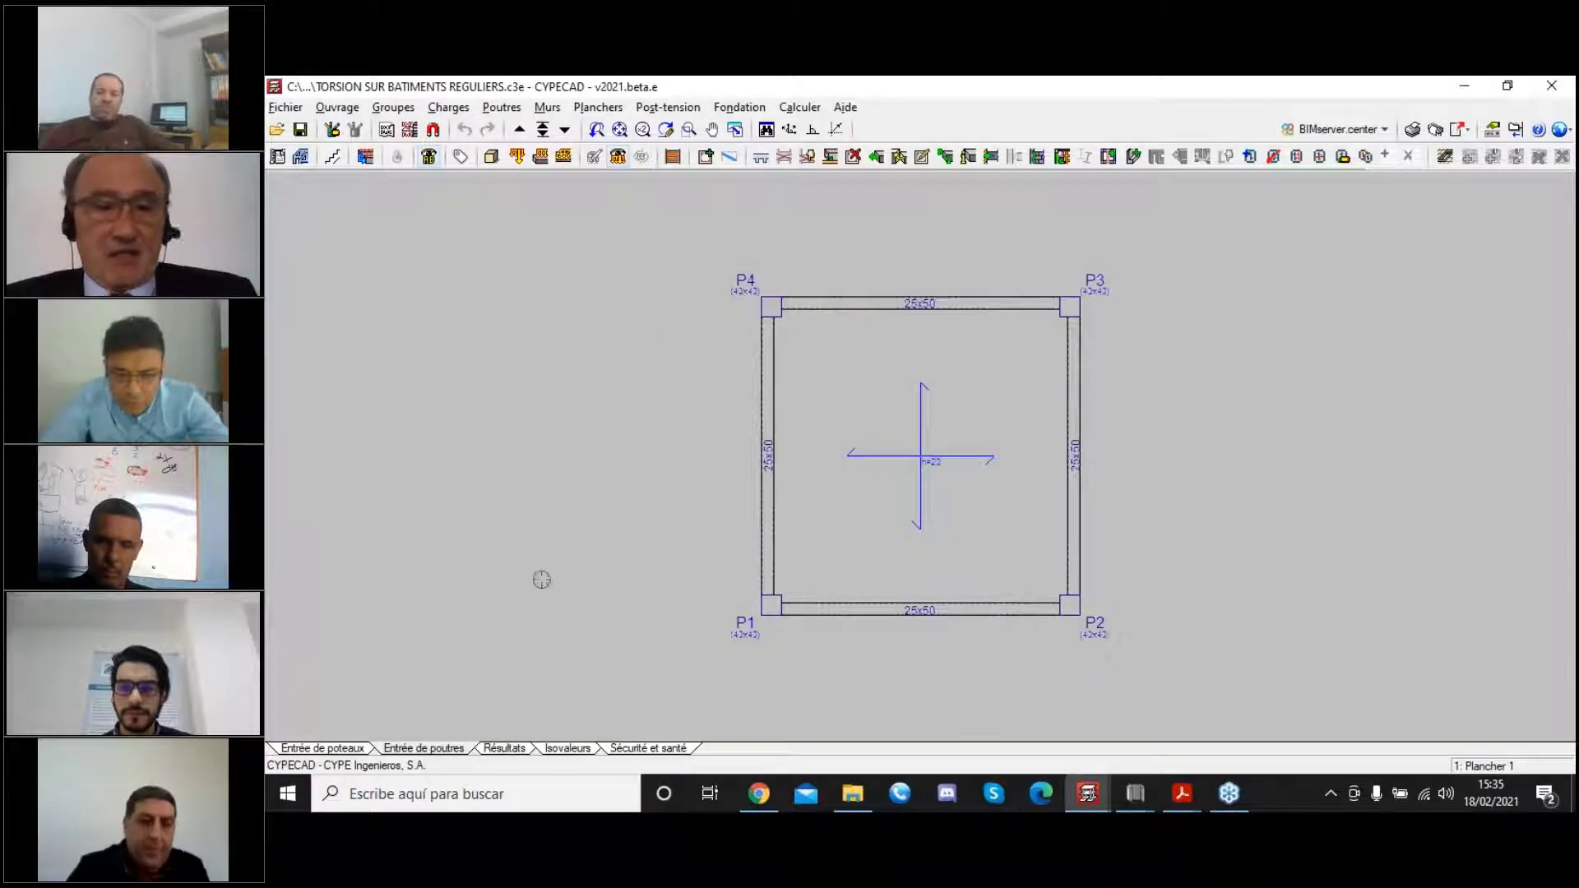
View the column layout, then return to the beam layout and move up to the Plancher 3 floor plan.
{"action": "left_click", "coordinate": [323, 748]}
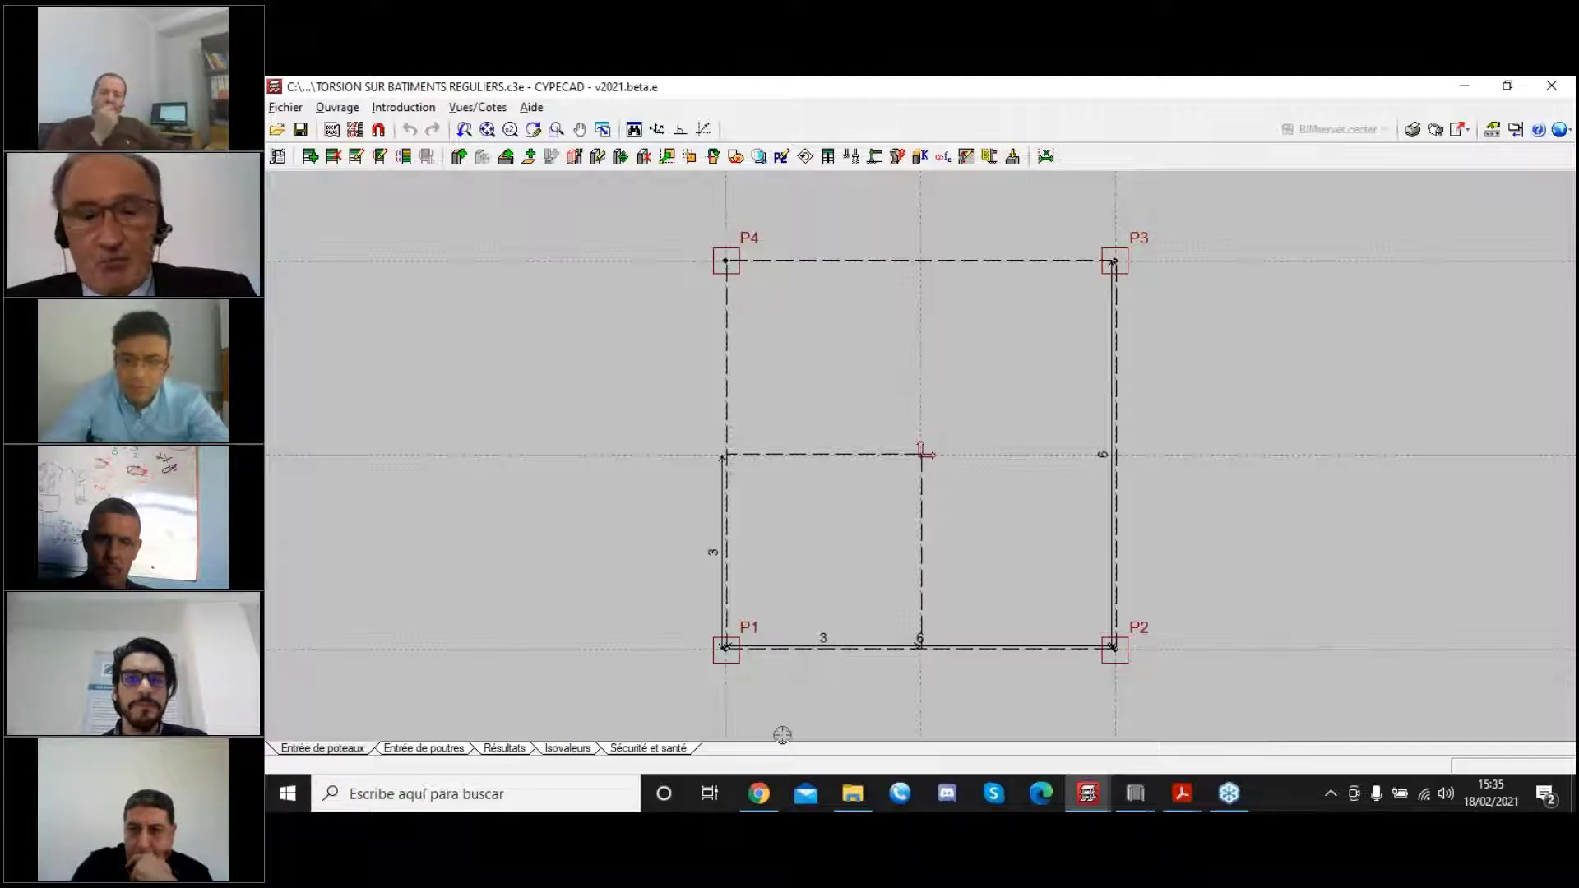
{"action": "left_click", "coordinate": [434, 749]}
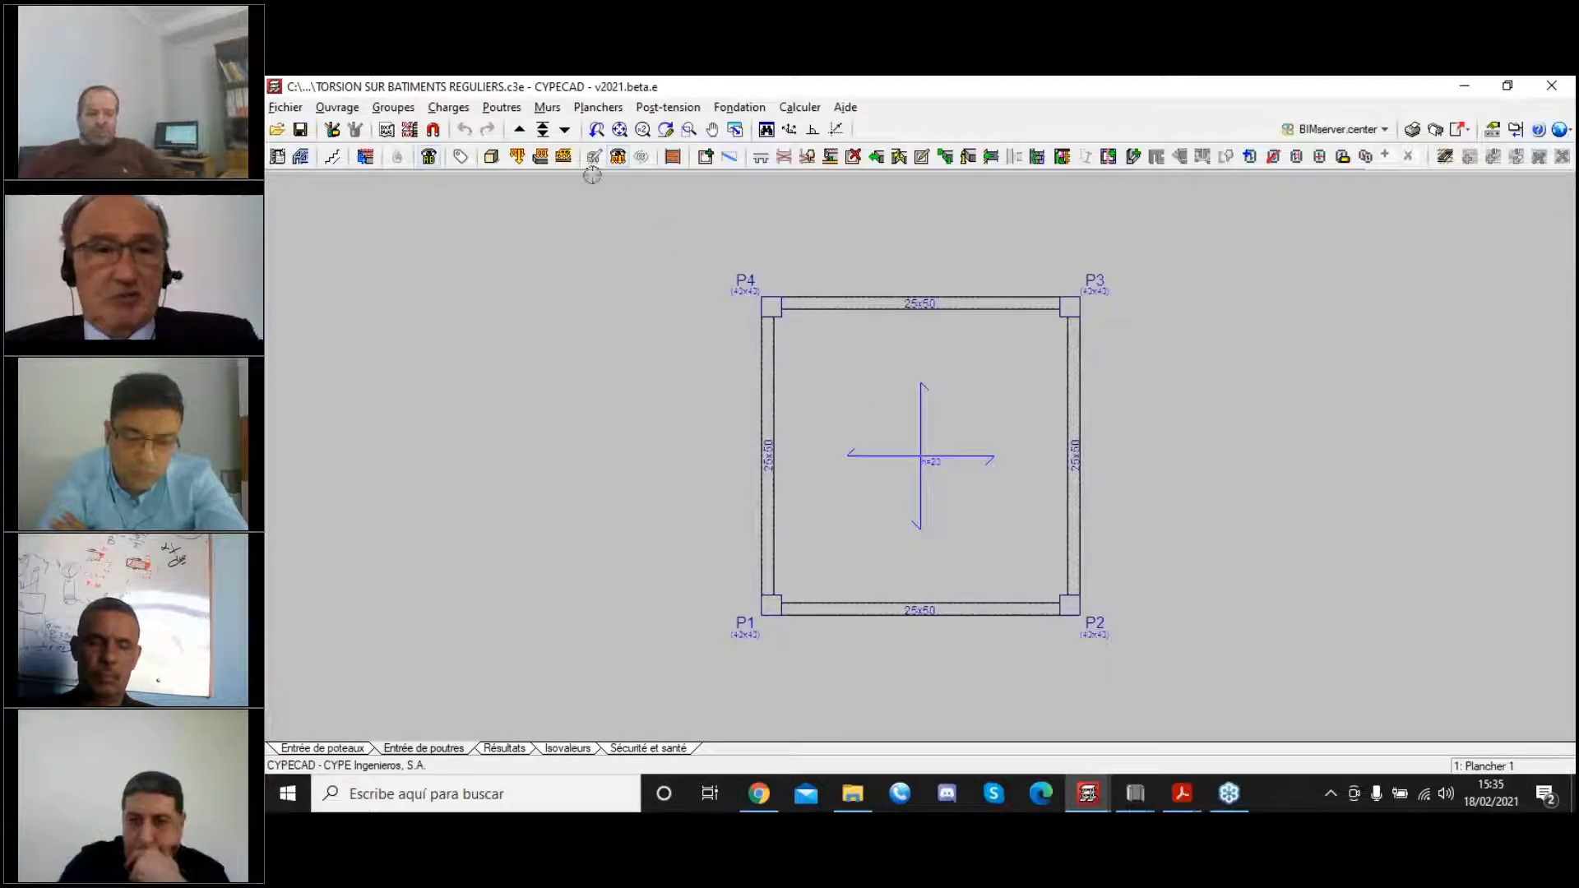
{"action": "left_click", "coordinate": [519, 129]}
{"action": "left_click", "coordinate": [519, 129]}
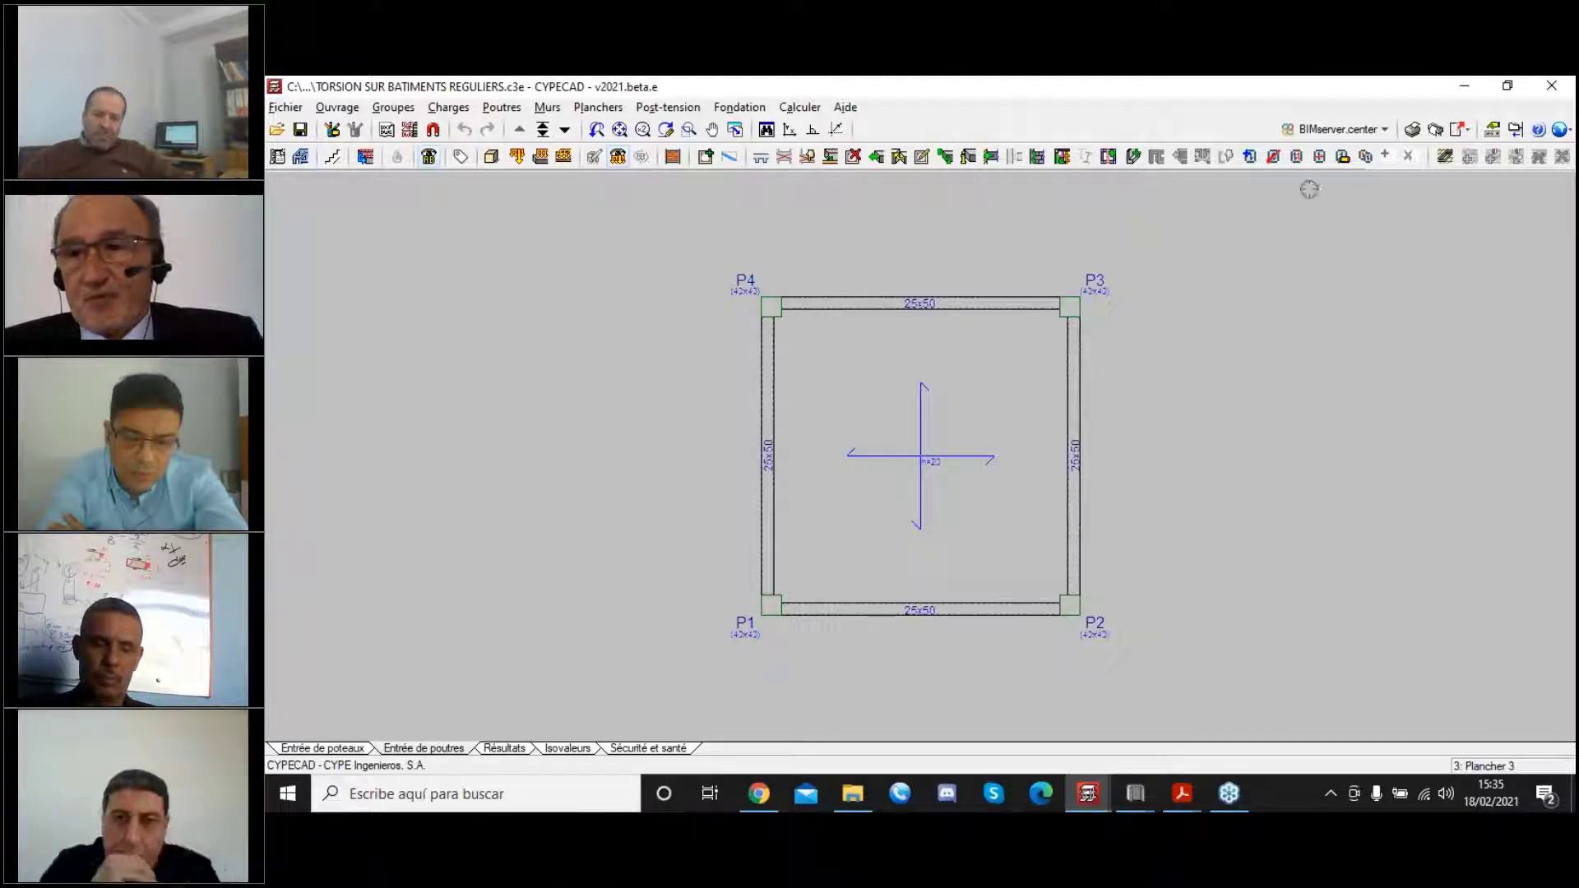
Open the seismic action justification report, examine the participation coefficients table in section 1.3, and close the reports.
{"action": "left_click", "coordinate": [1409, 129]}
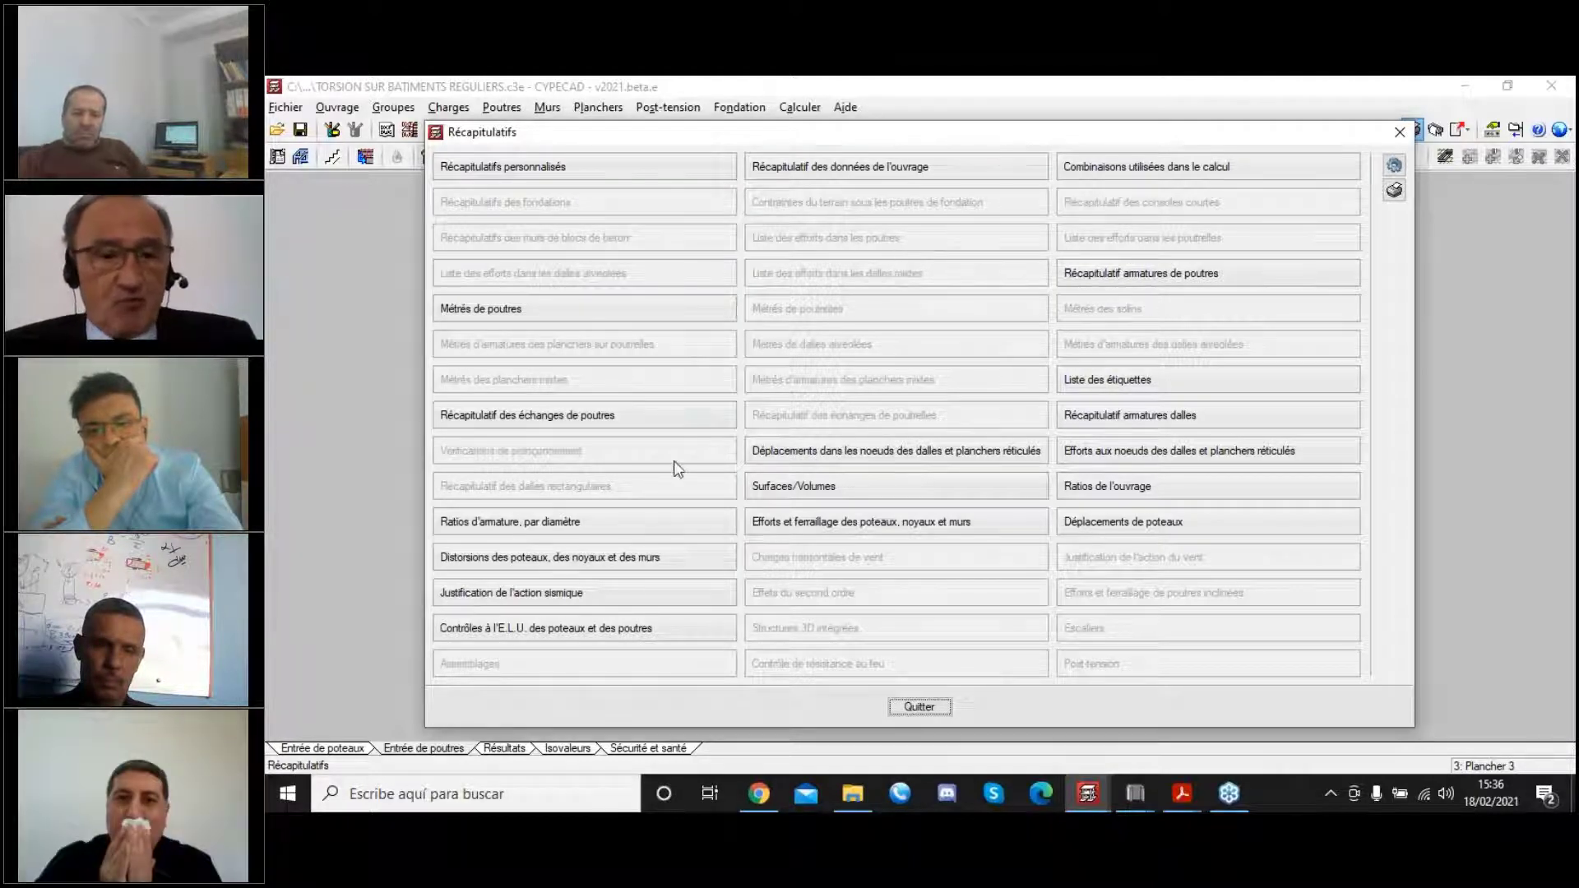
{"action": "left_click", "coordinate": [597, 597]}
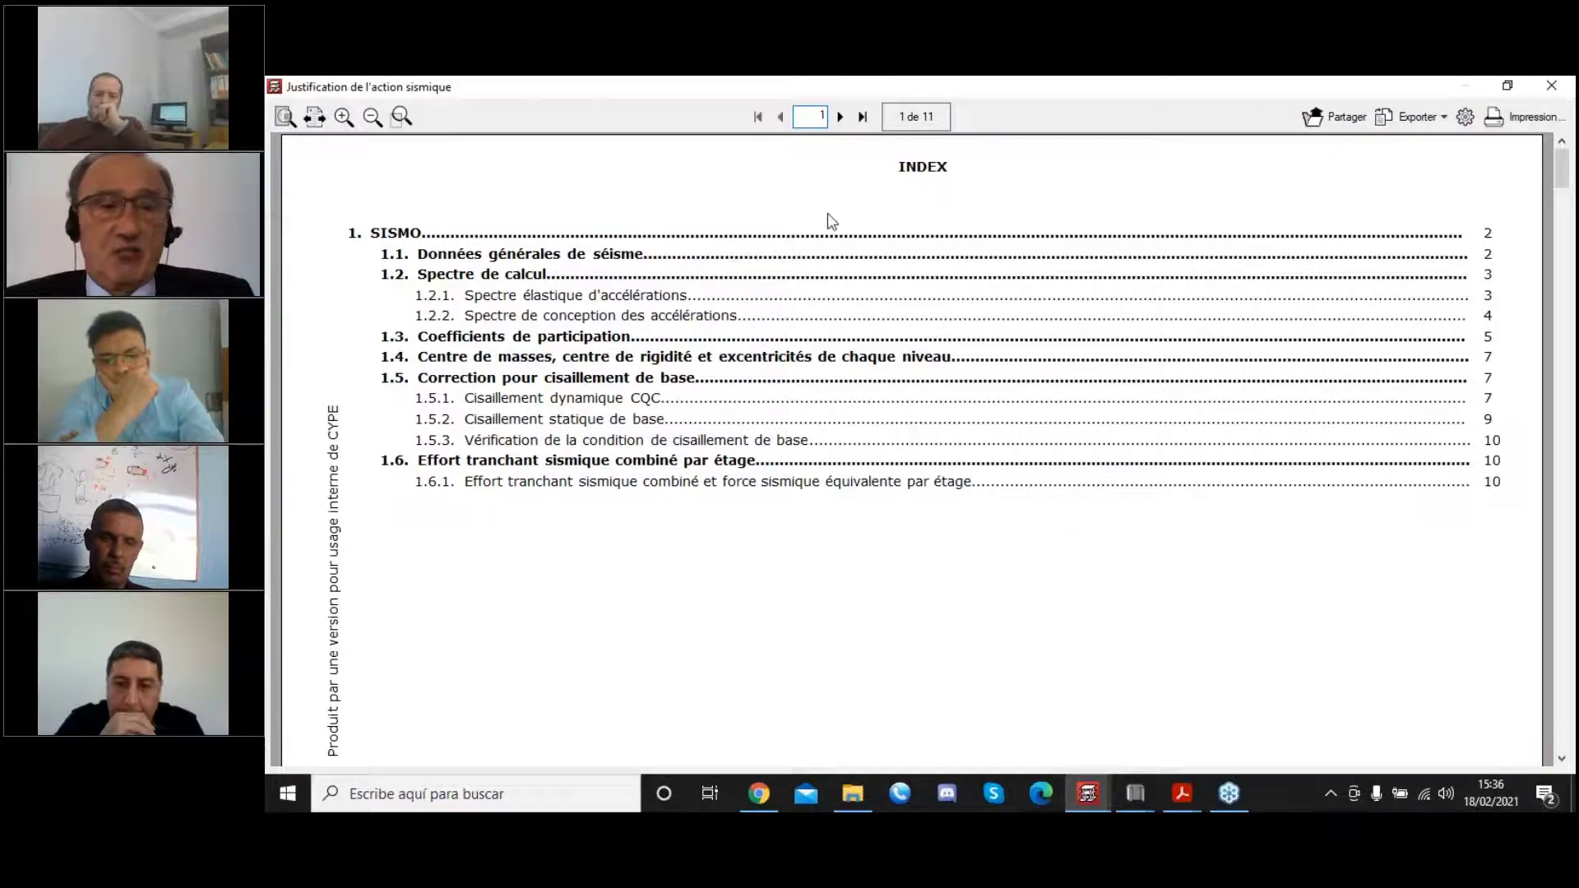
{"action": "scroll", "coordinate": [695, 233], "scroll_direction": "down", "scroll_amount": 1}
{"action": "scroll", "coordinate": [695, 233], "scroll_direction": "down", "scroll_amount": 10}
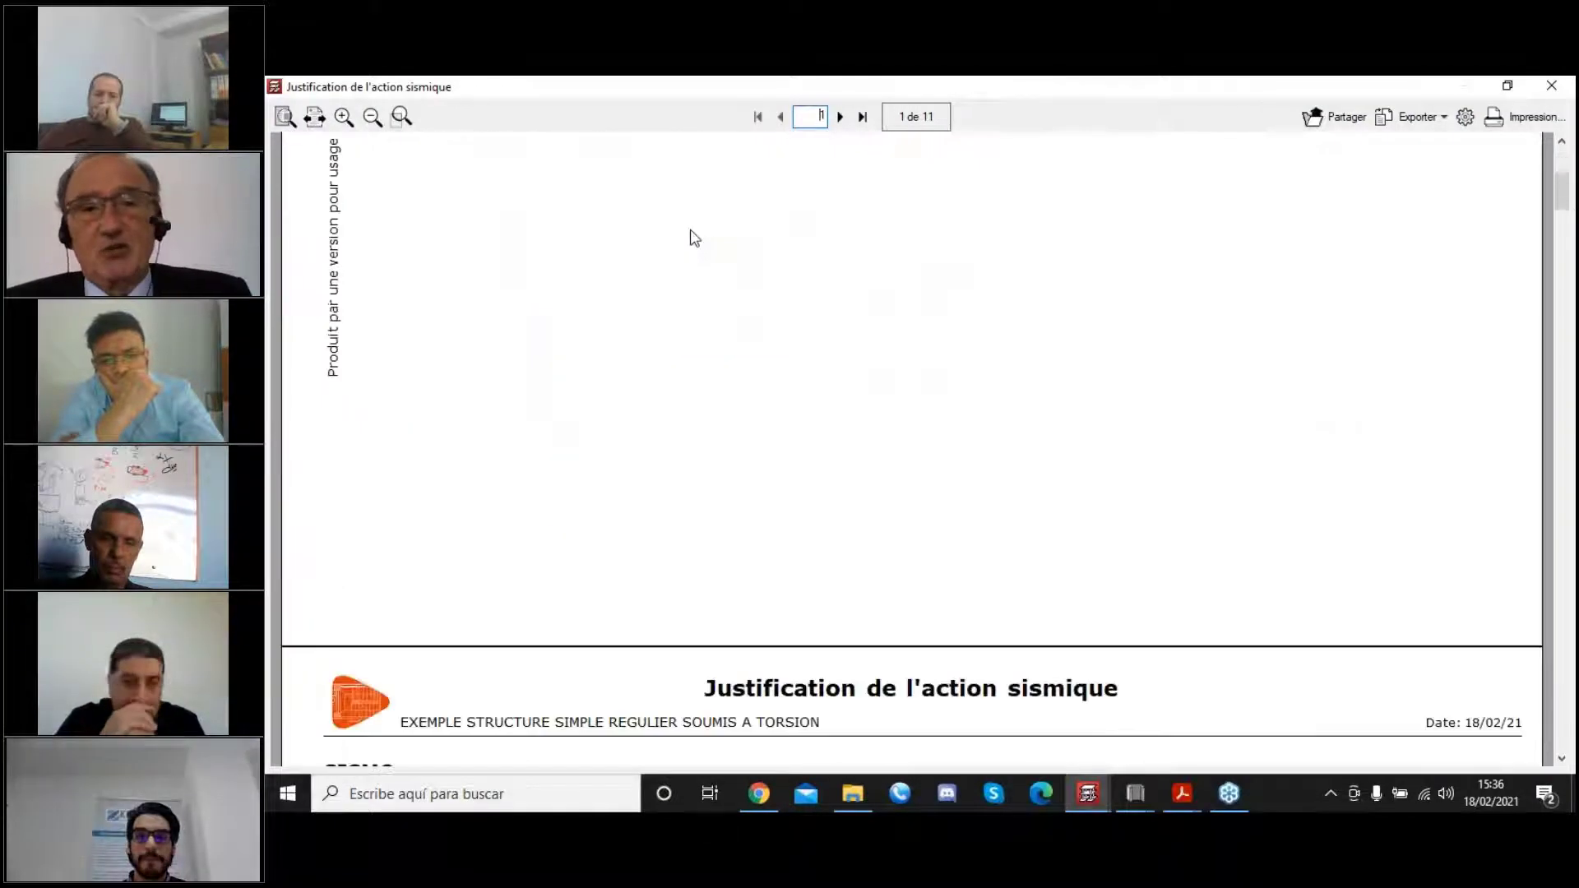
{"action": "scroll", "coordinate": [695, 234], "scroll_direction": "down", "scroll_amount": 10}
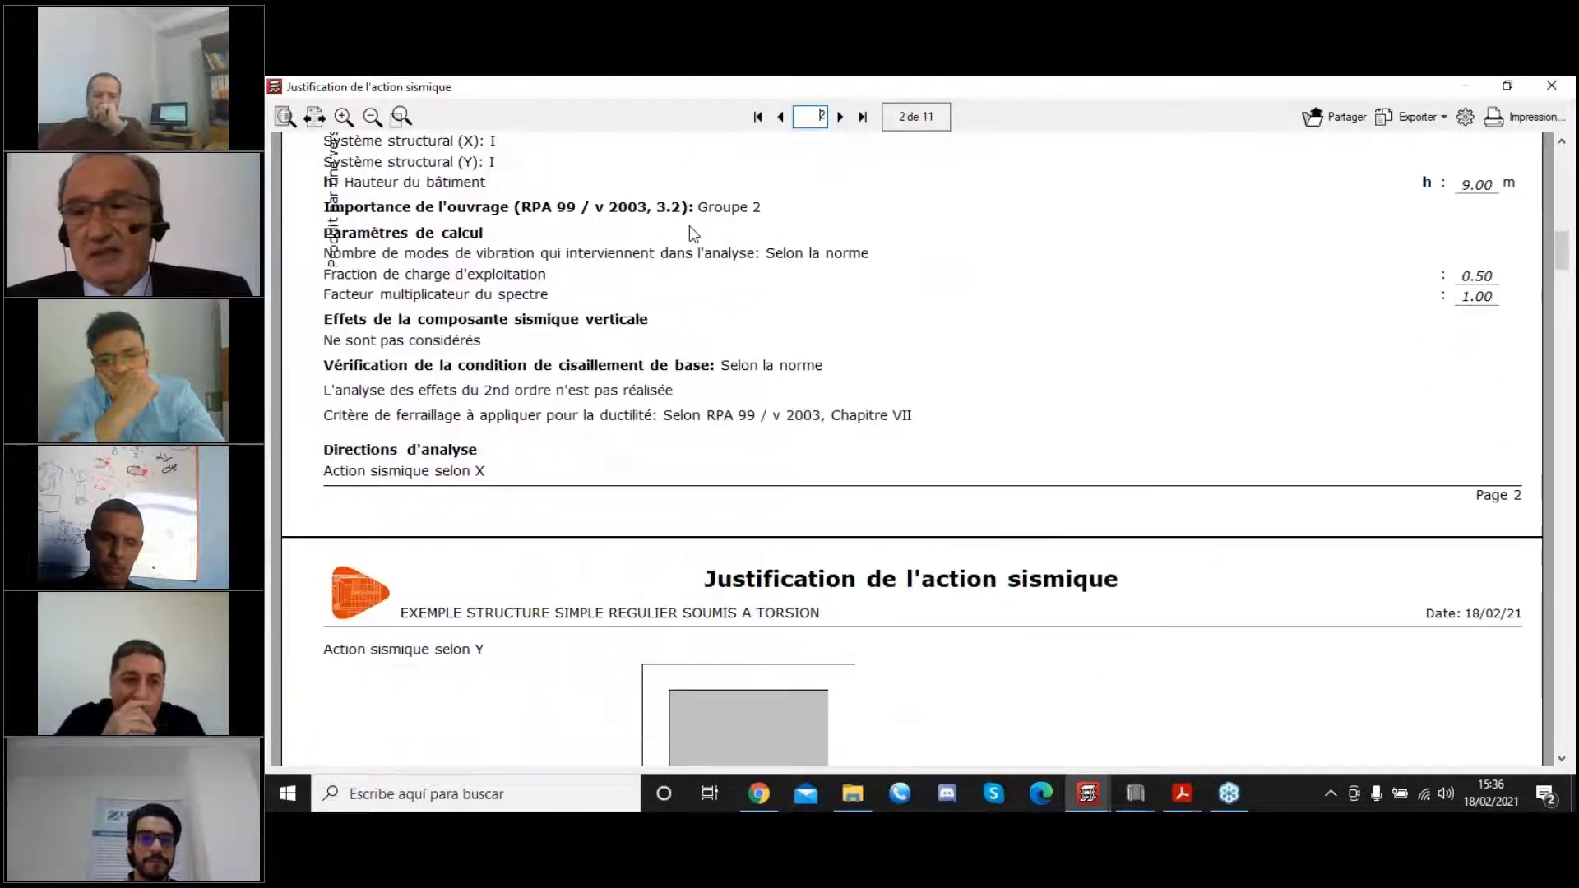
{"action": "scroll", "coordinate": [692, 225], "scroll_direction": "down", "scroll_amount": 3}
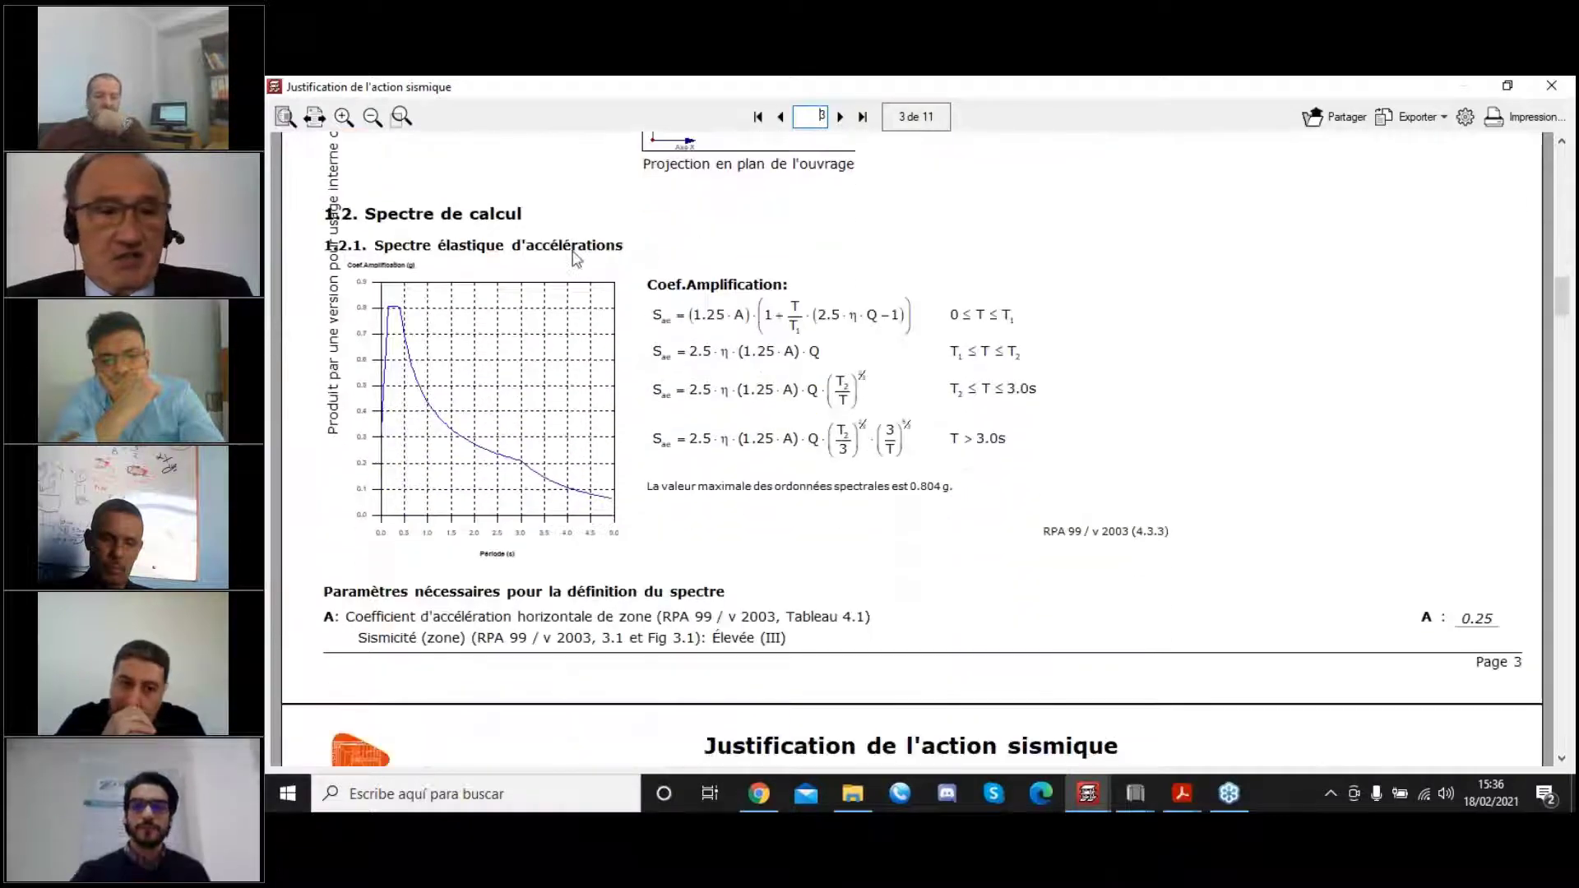
{"action": "scroll", "coordinate": [723, 344], "scroll_direction": "down", "scroll_amount": 12}
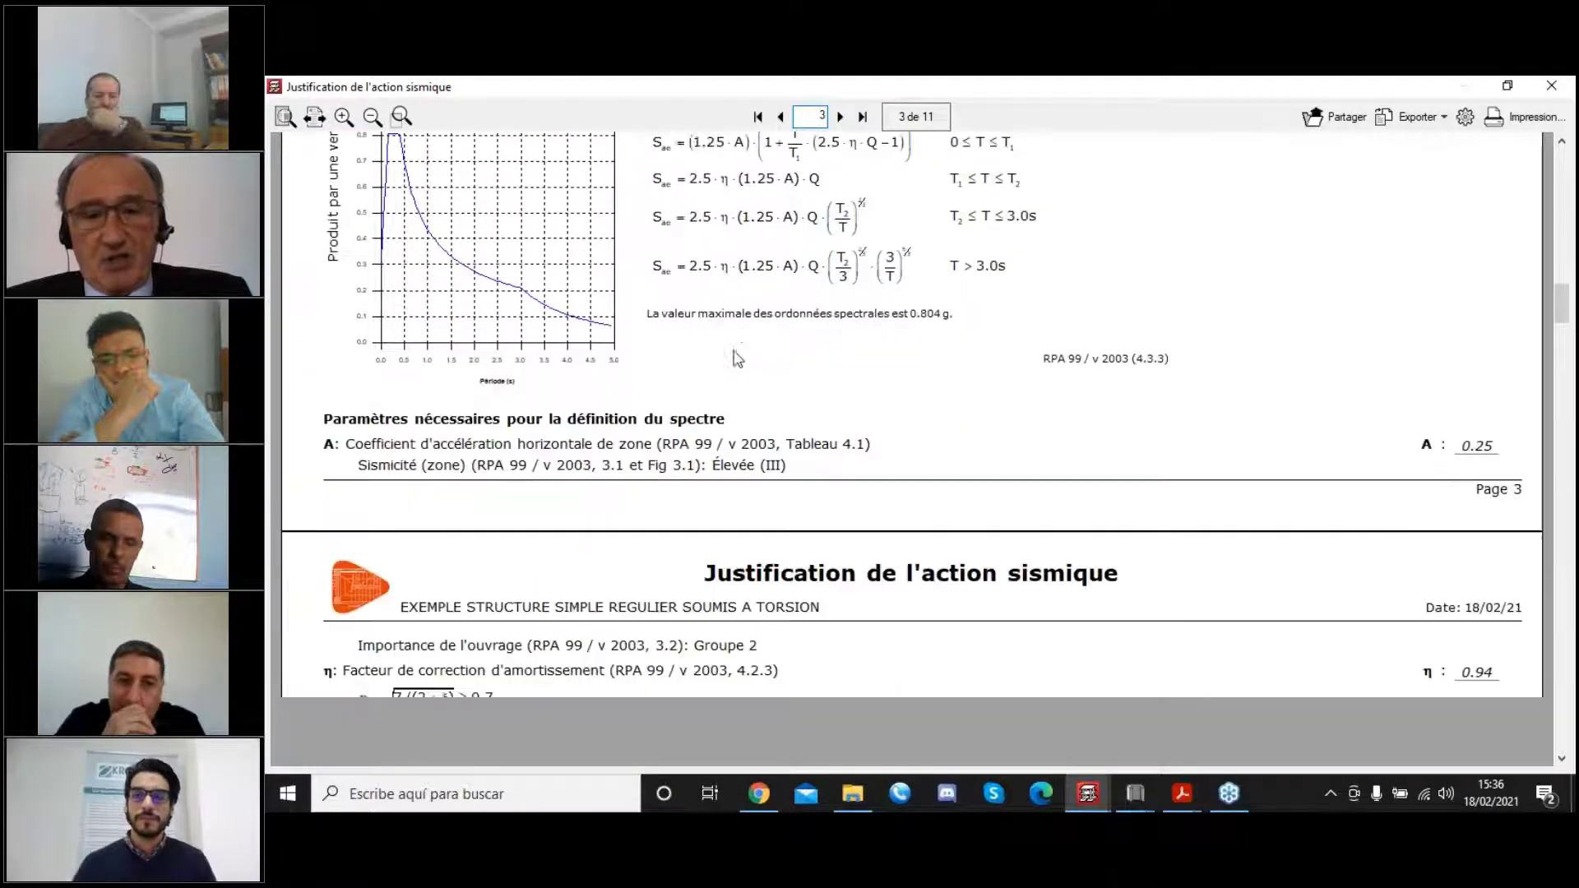
{"action": "scroll", "coordinate": [717, 337], "scroll_direction": "down", "scroll_amount": 10}
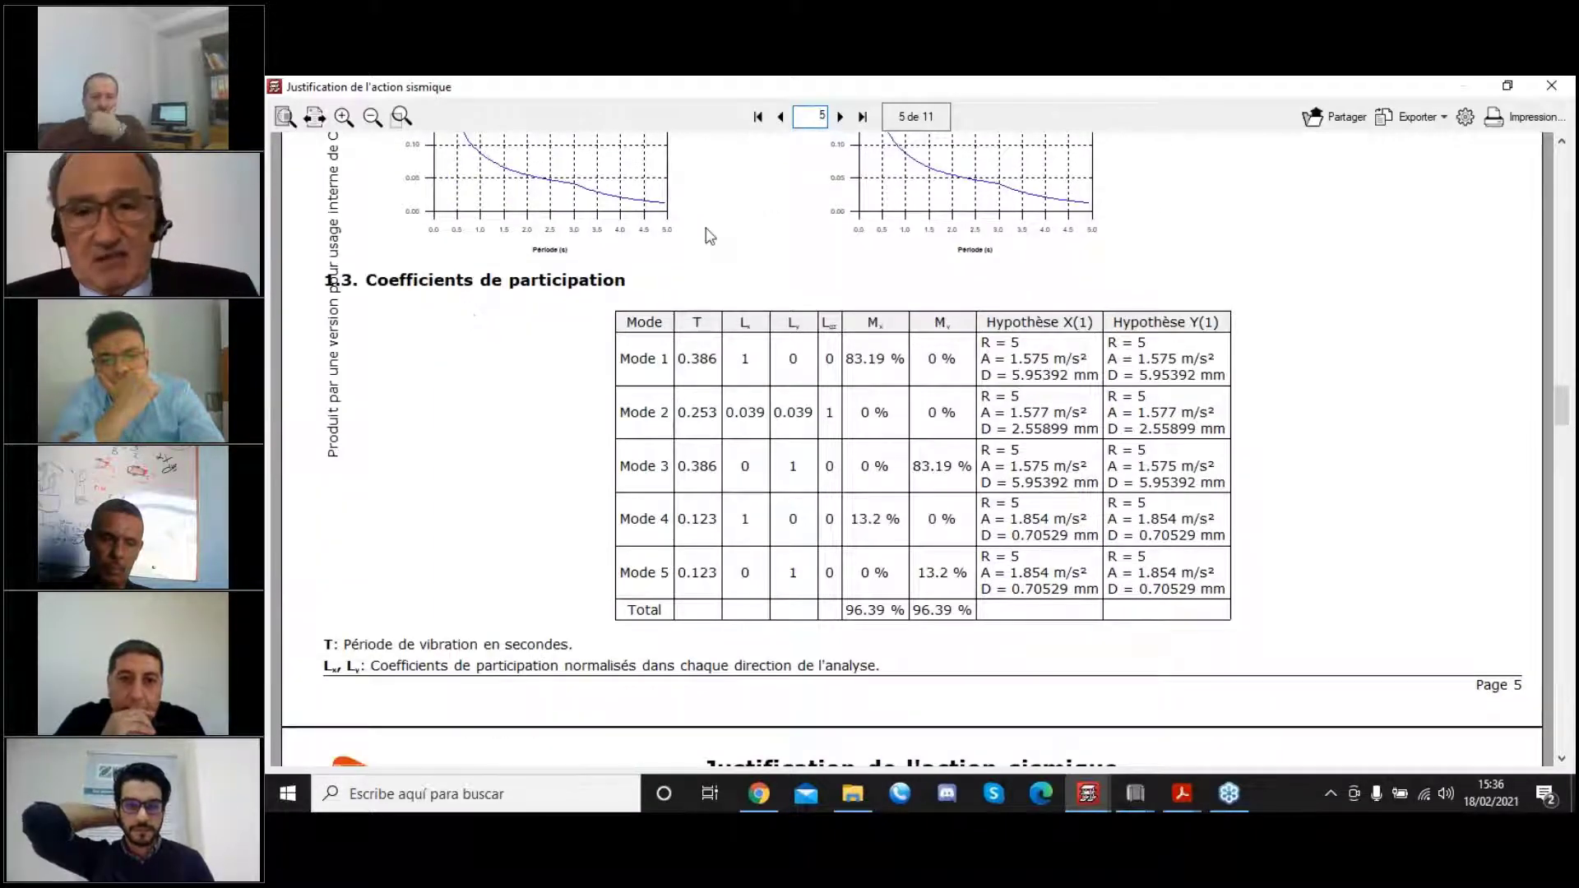
{"action": "scroll", "coordinate": [751, 260], "scroll_direction": "down", "scroll_amount": 1}
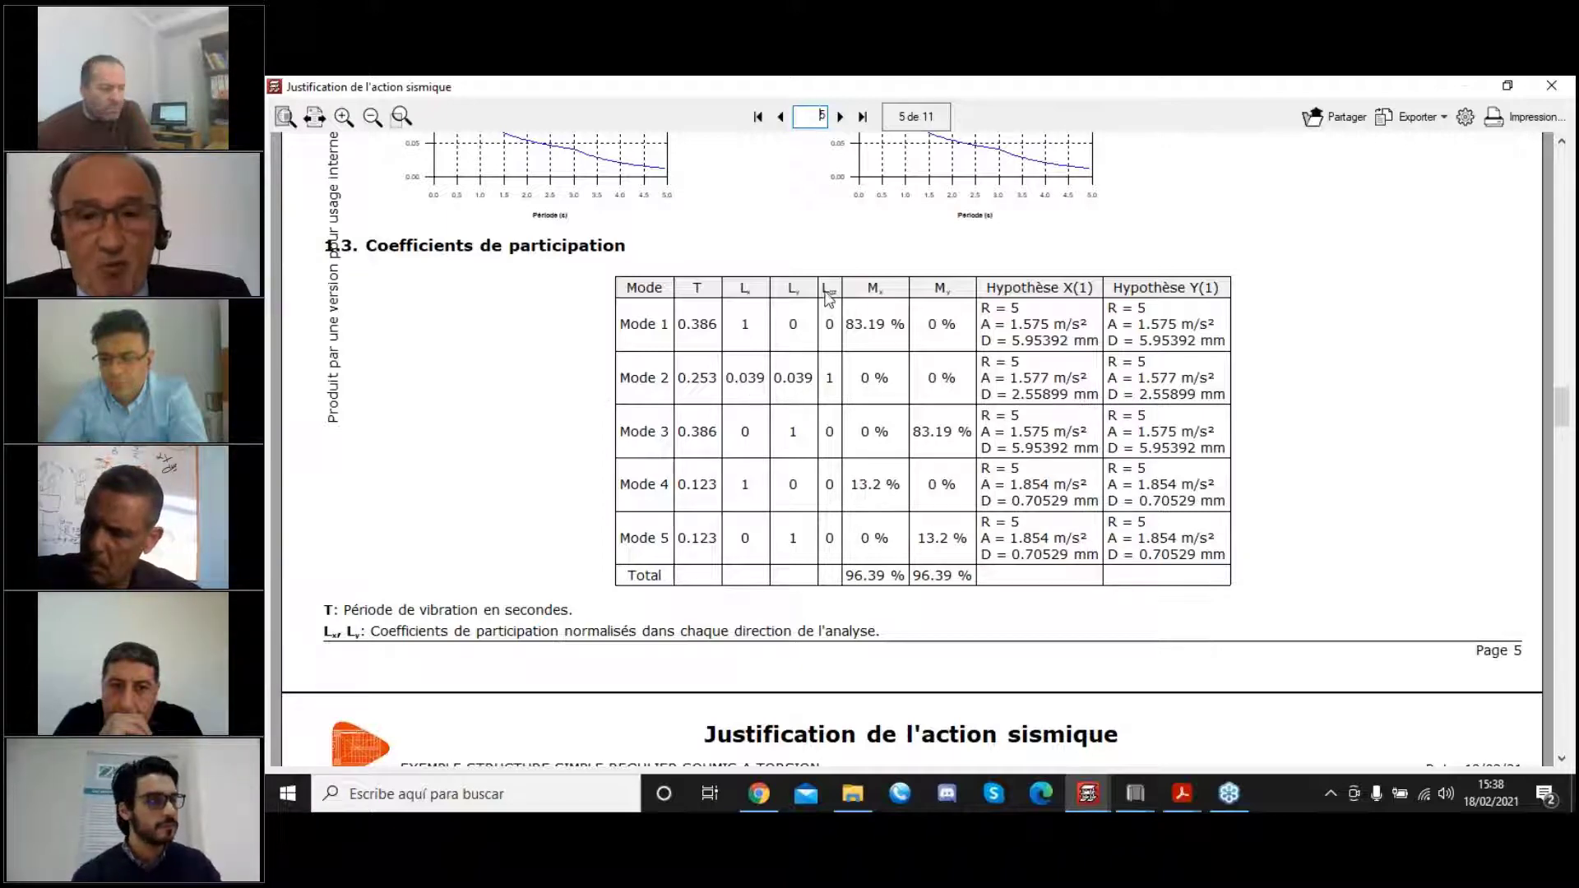
{"action": "scroll", "coordinate": [830, 284], "scroll_direction": "down", "scroll_amount": 1}
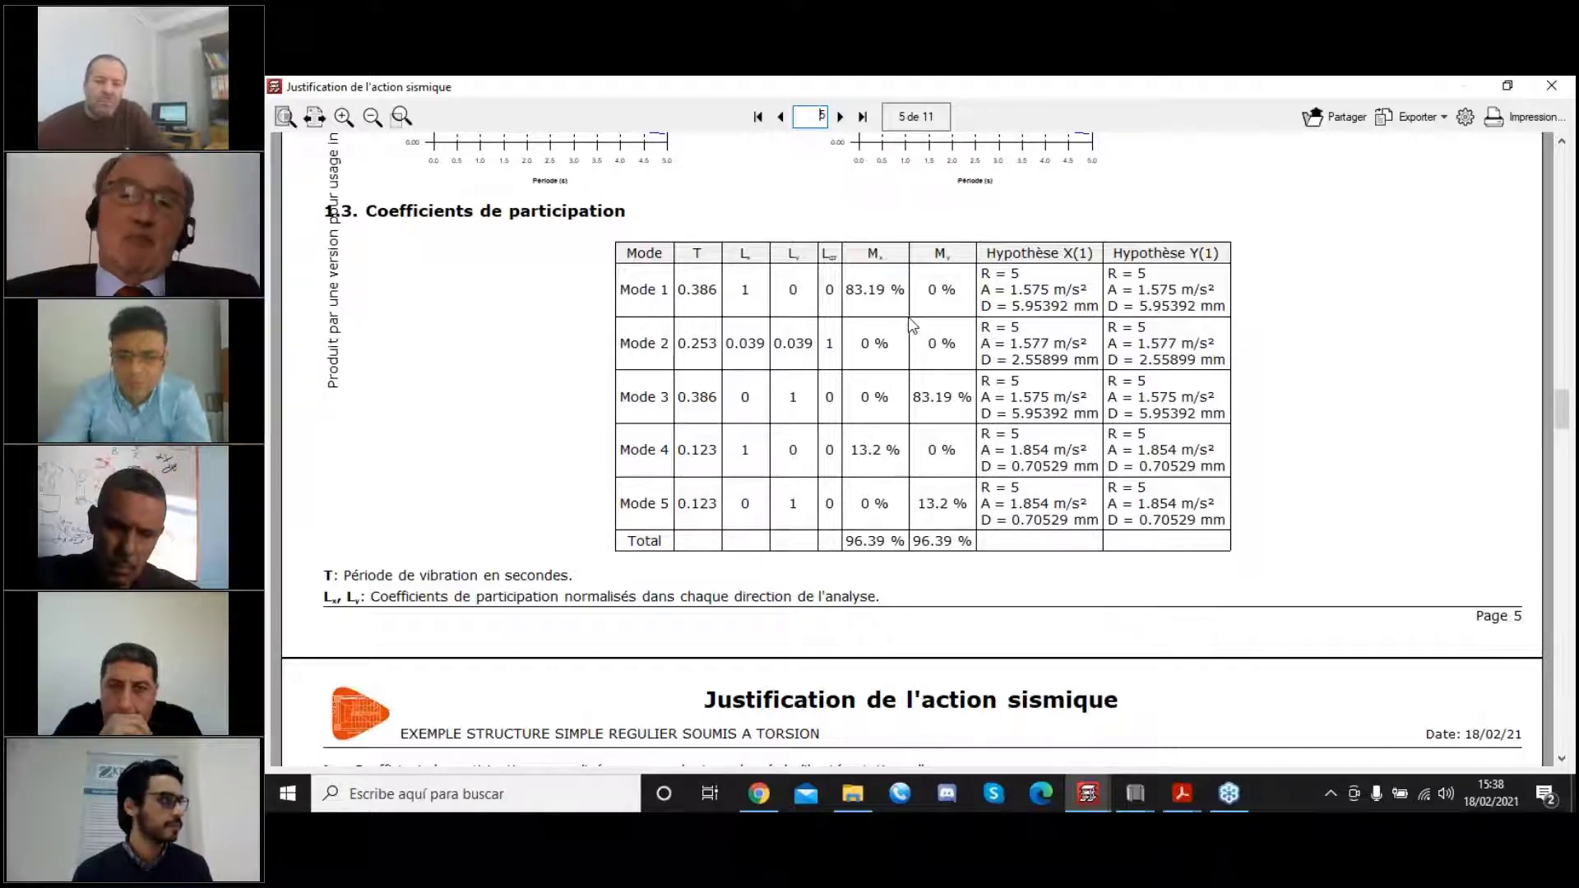
{"action": "left_click", "coordinate": [1549, 87]}
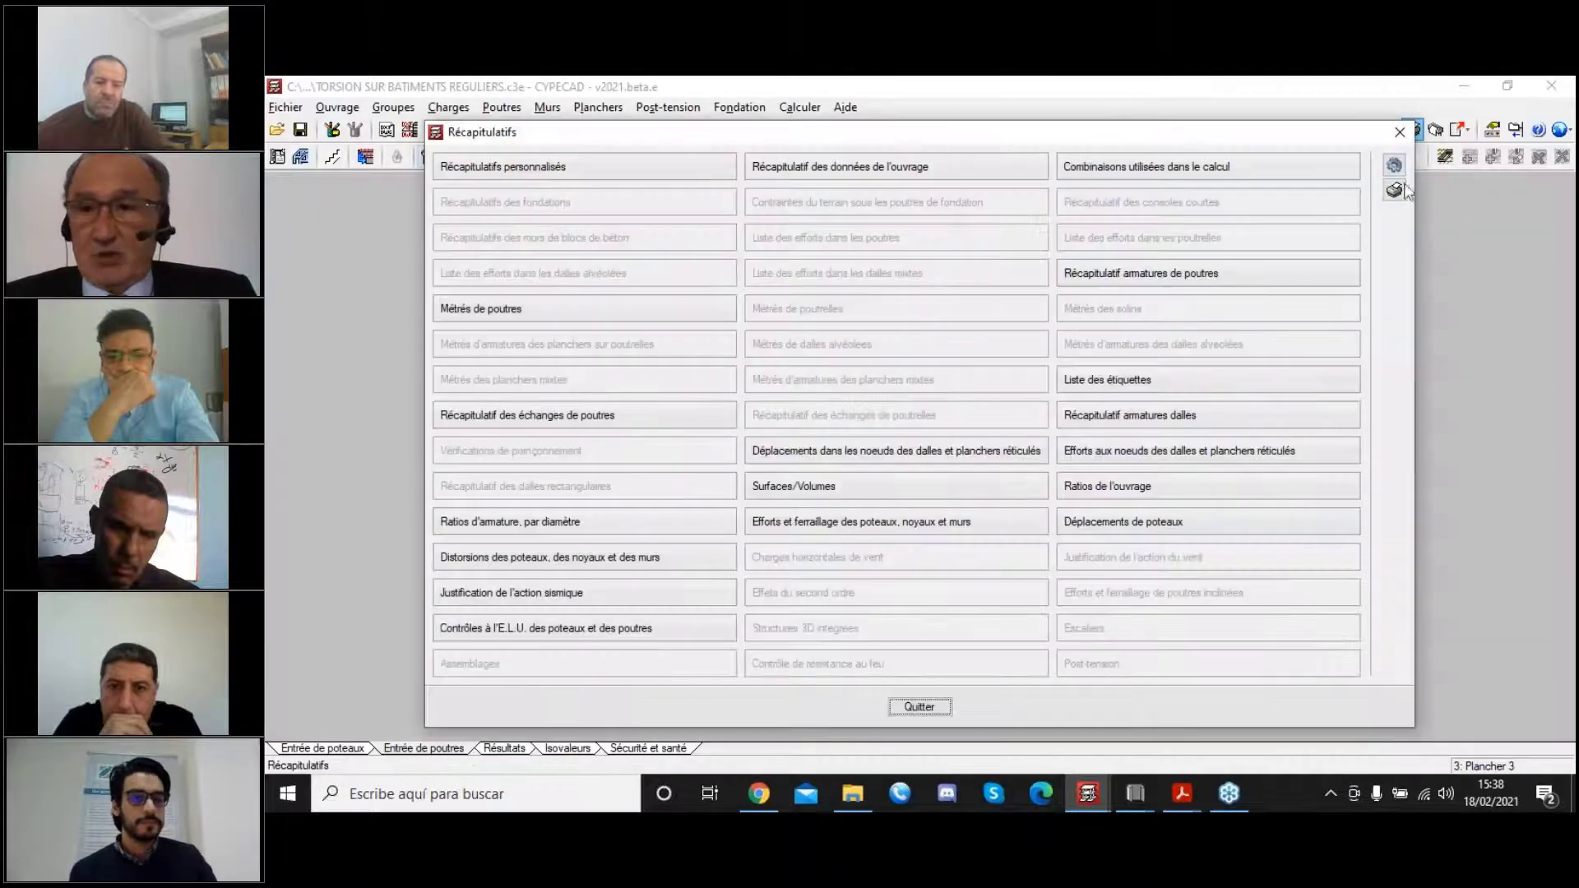
{"action": "left_click", "coordinate": [1398, 132]}
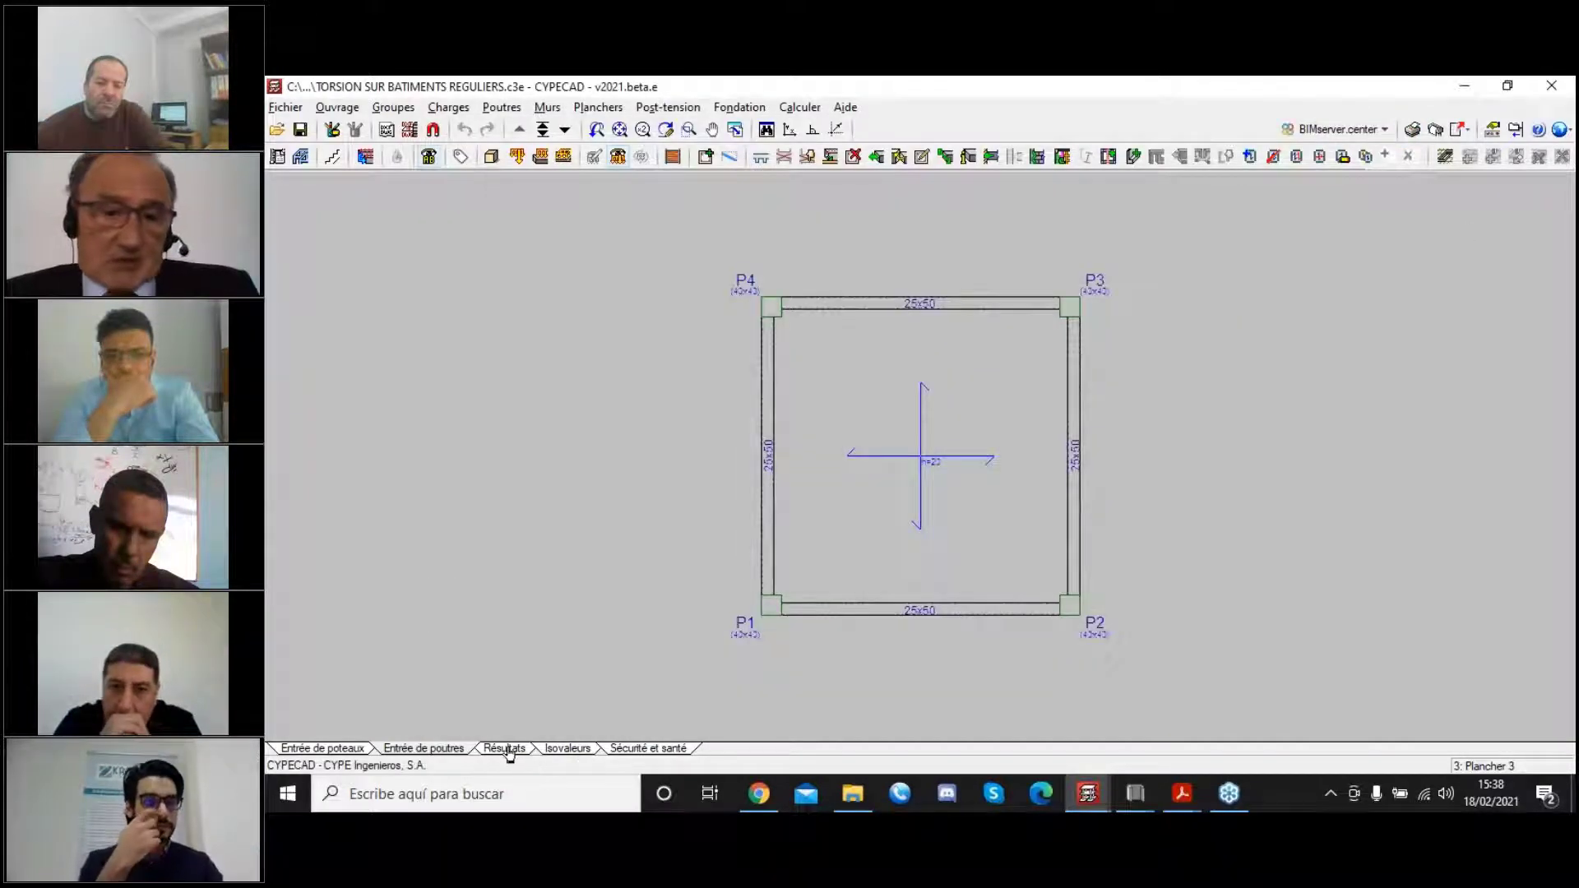
Open the structure's deformed shape from the results and display the simple load case Sismo X, Mode 1.
{"action": "left_click", "coordinate": [504, 749]}
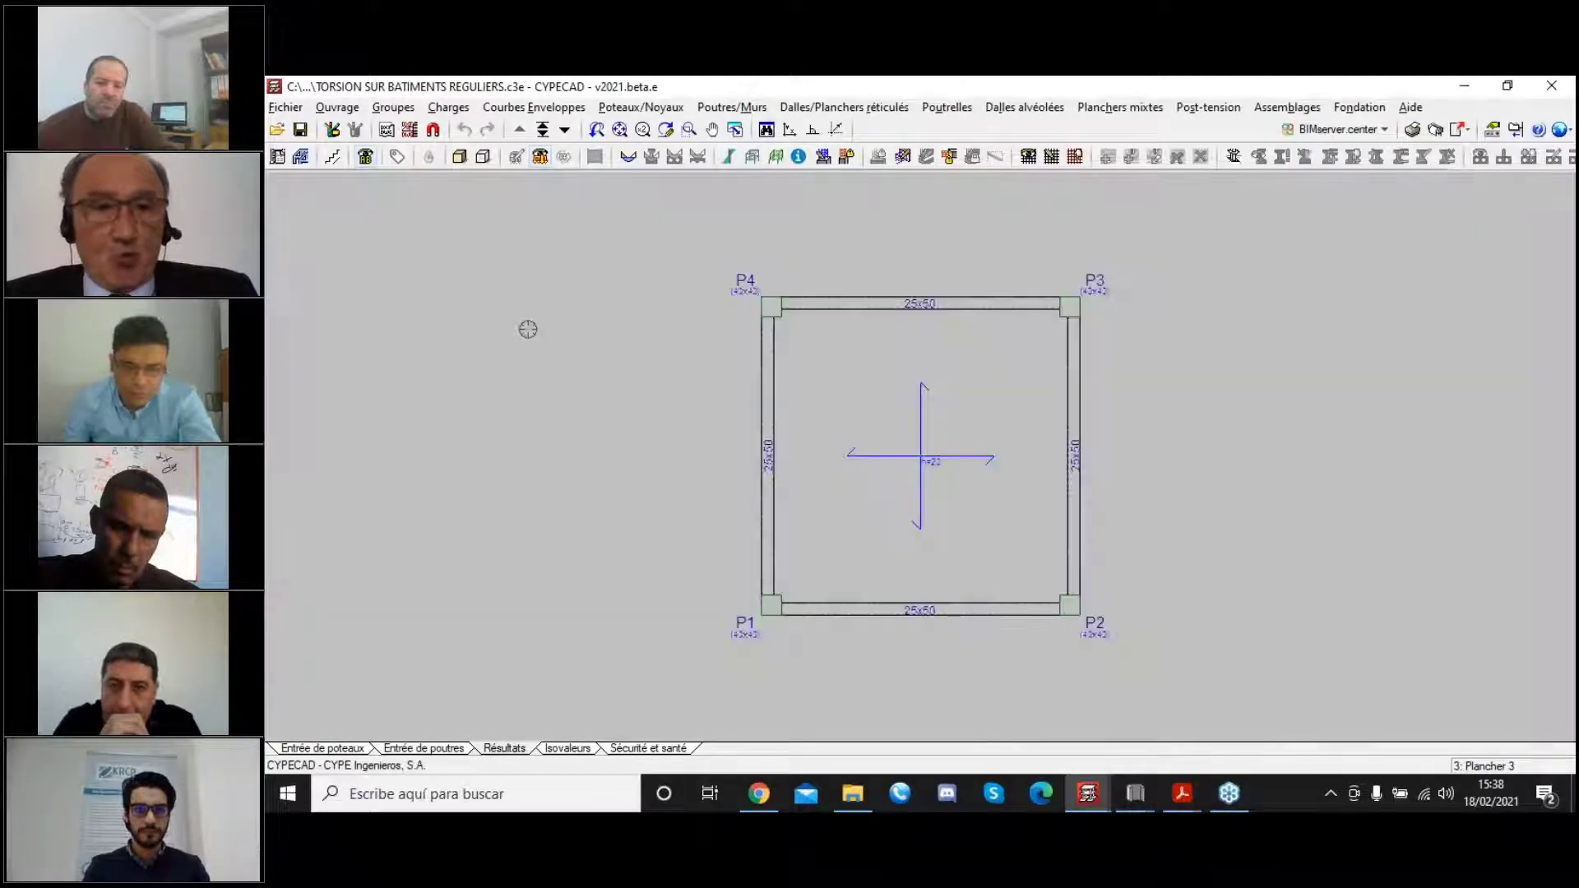
{"action": "left_click", "coordinate": [523, 109]}
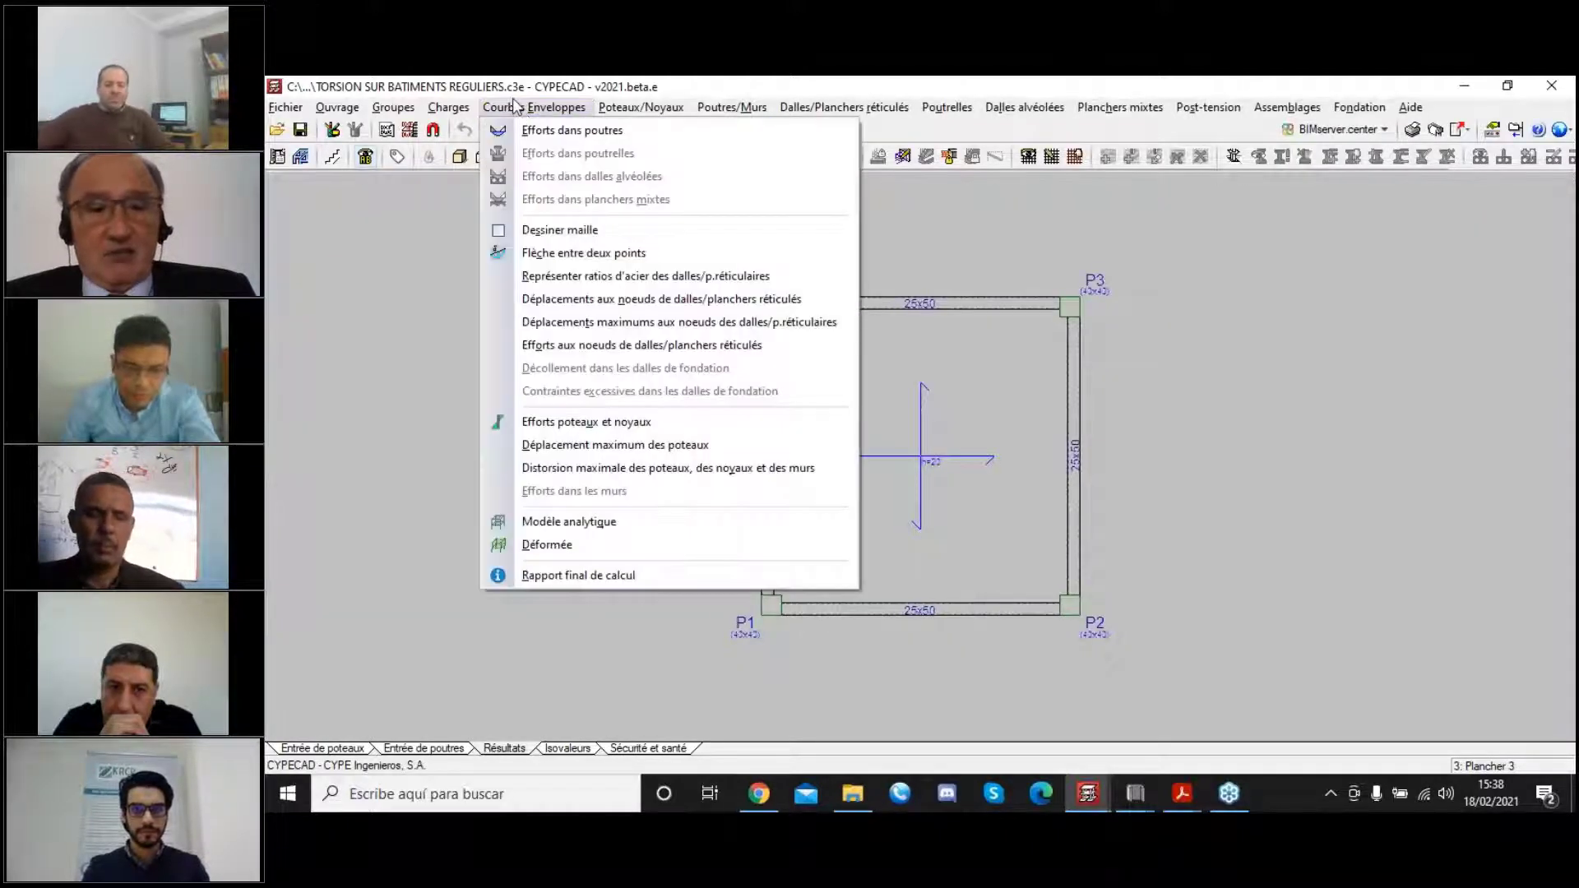
{"action": "left_click", "coordinate": [549, 546]}
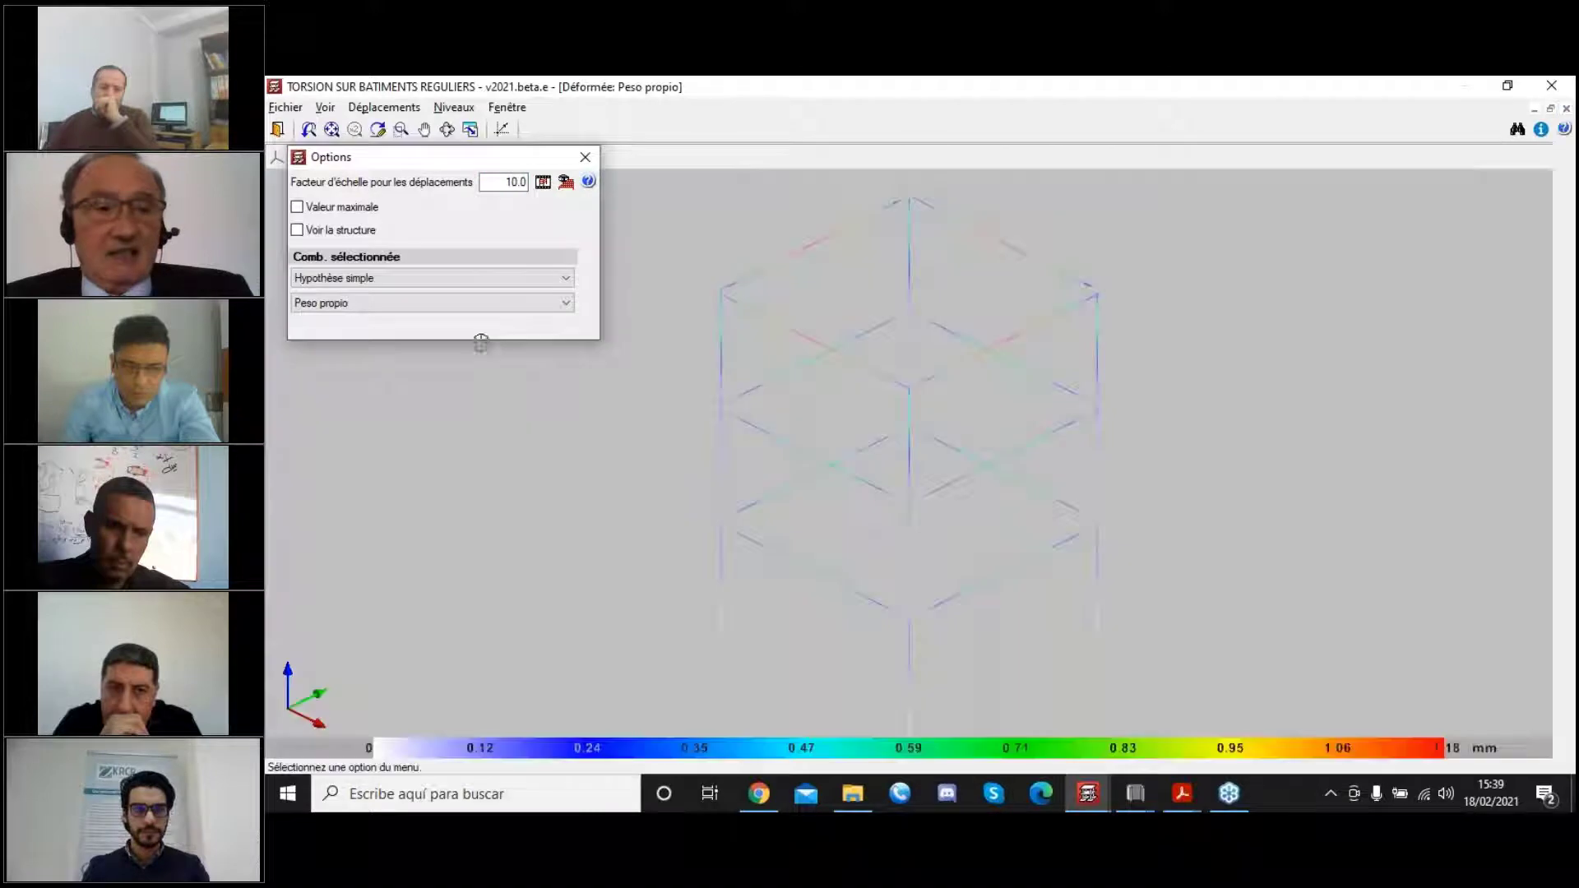
{"action": "left_click", "coordinate": [511, 306]}
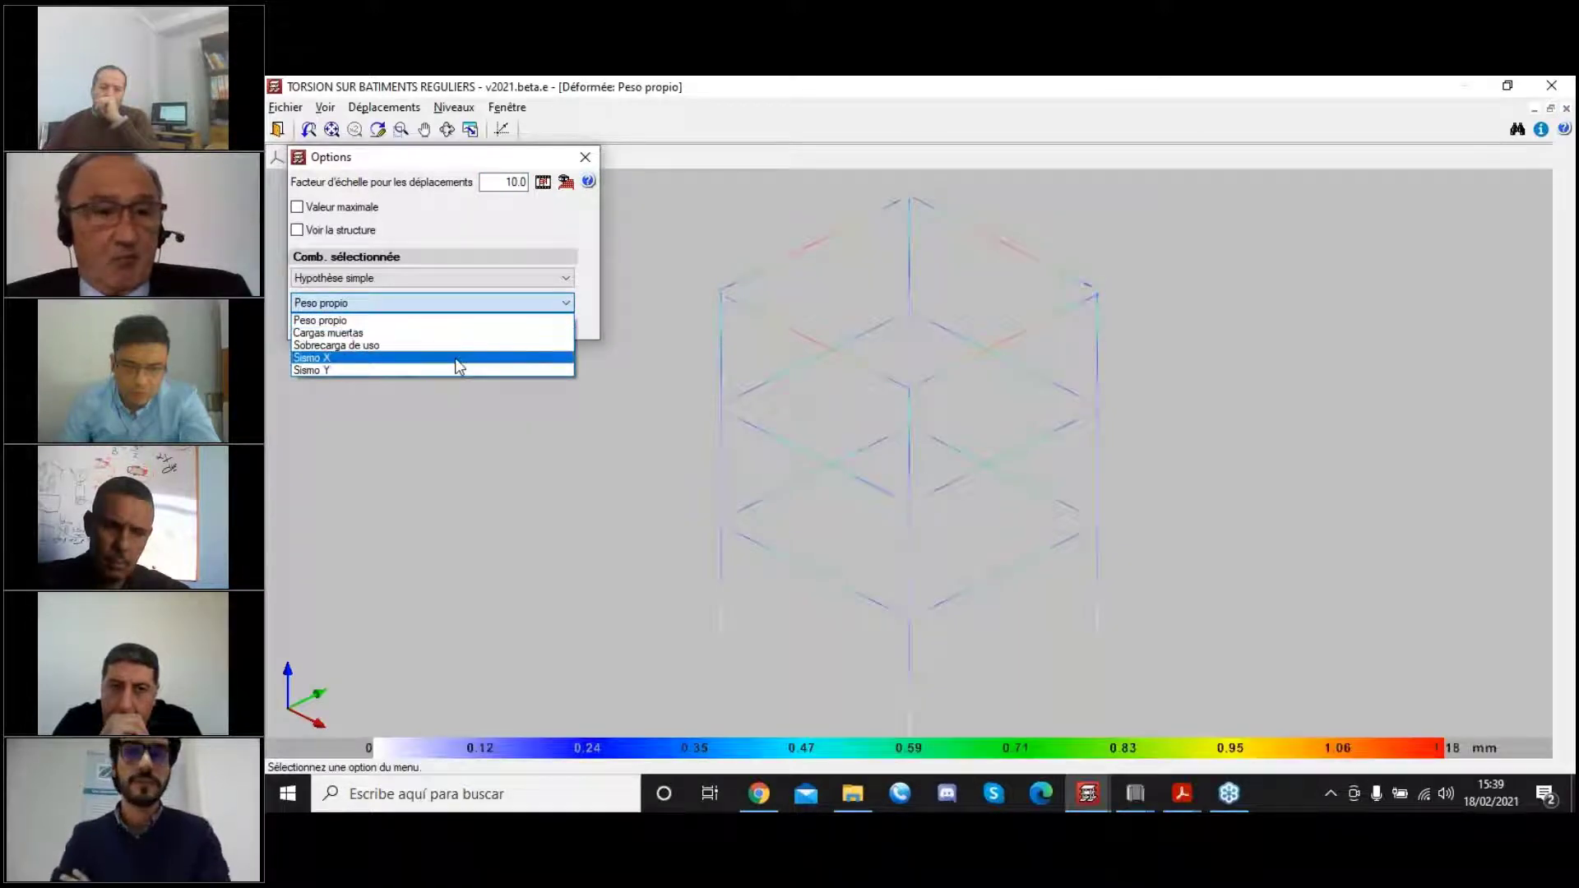
{"action": "left_click", "coordinate": [455, 359]}
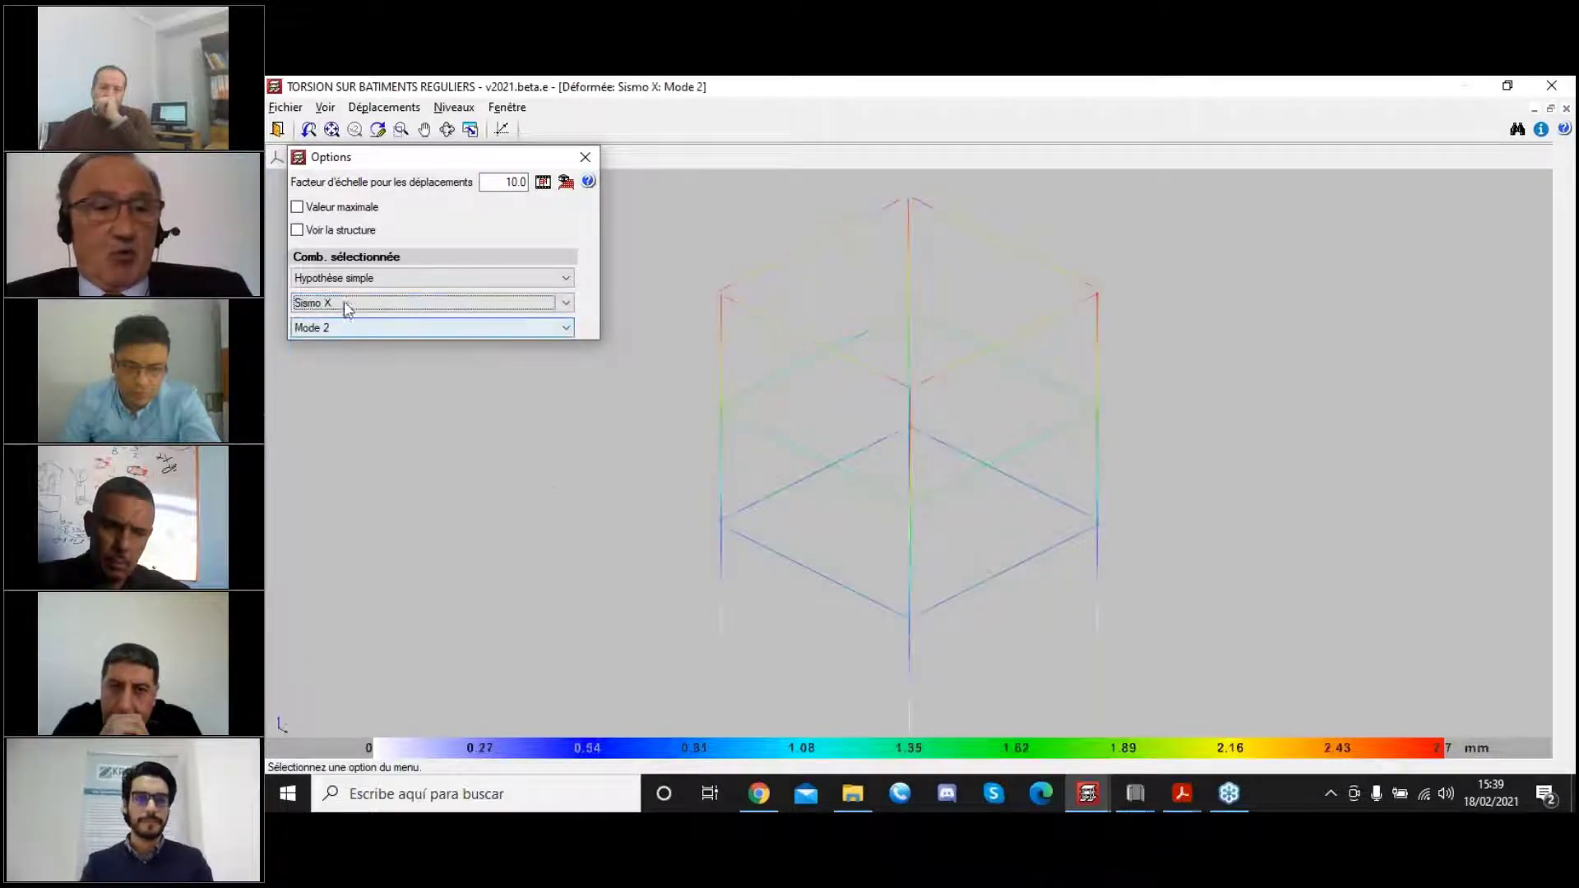
{"action": "left_click", "coordinate": [380, 328]}
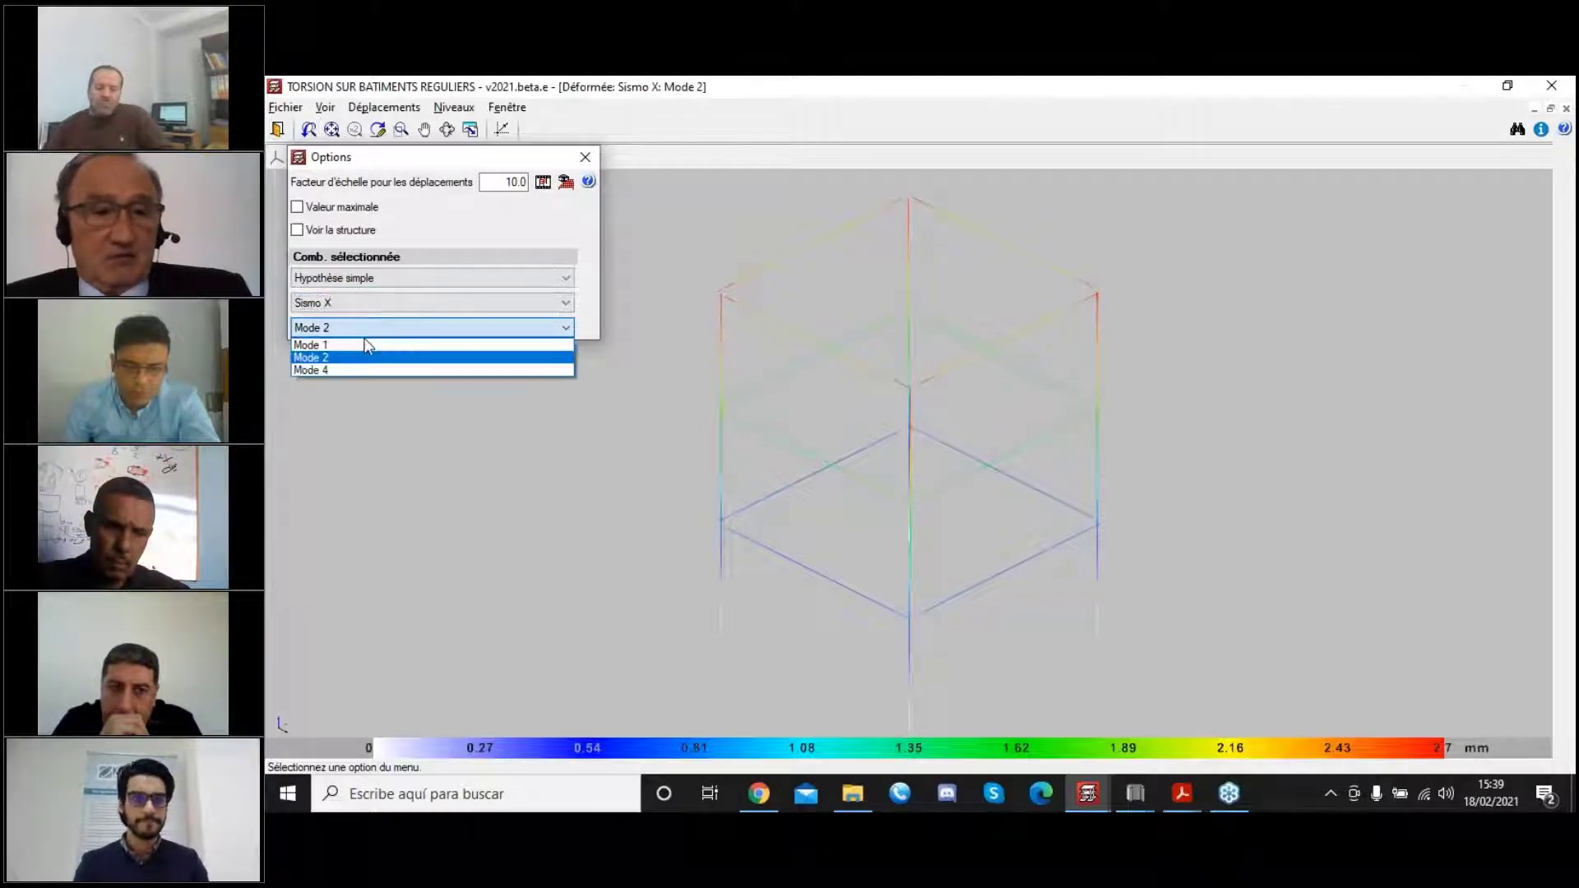
{"action": "left_click", "coordinate": [373, 344]}
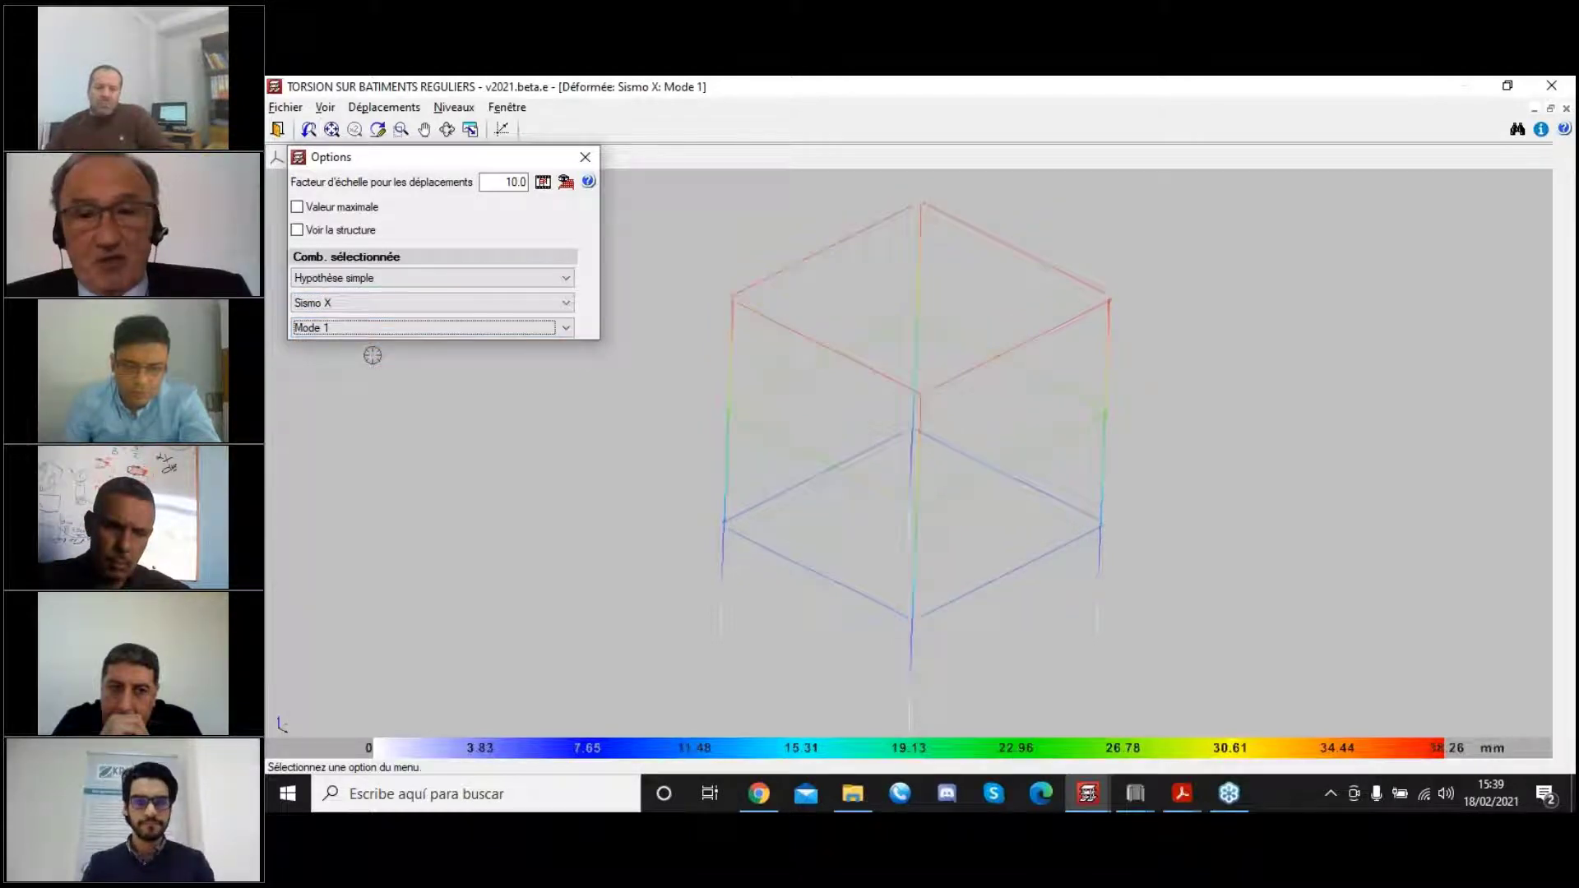
Set the displacement scale factor to 100 to examine the Mode 1 deformation.
{"action": "double_click", "coordinate": [484, 187]}
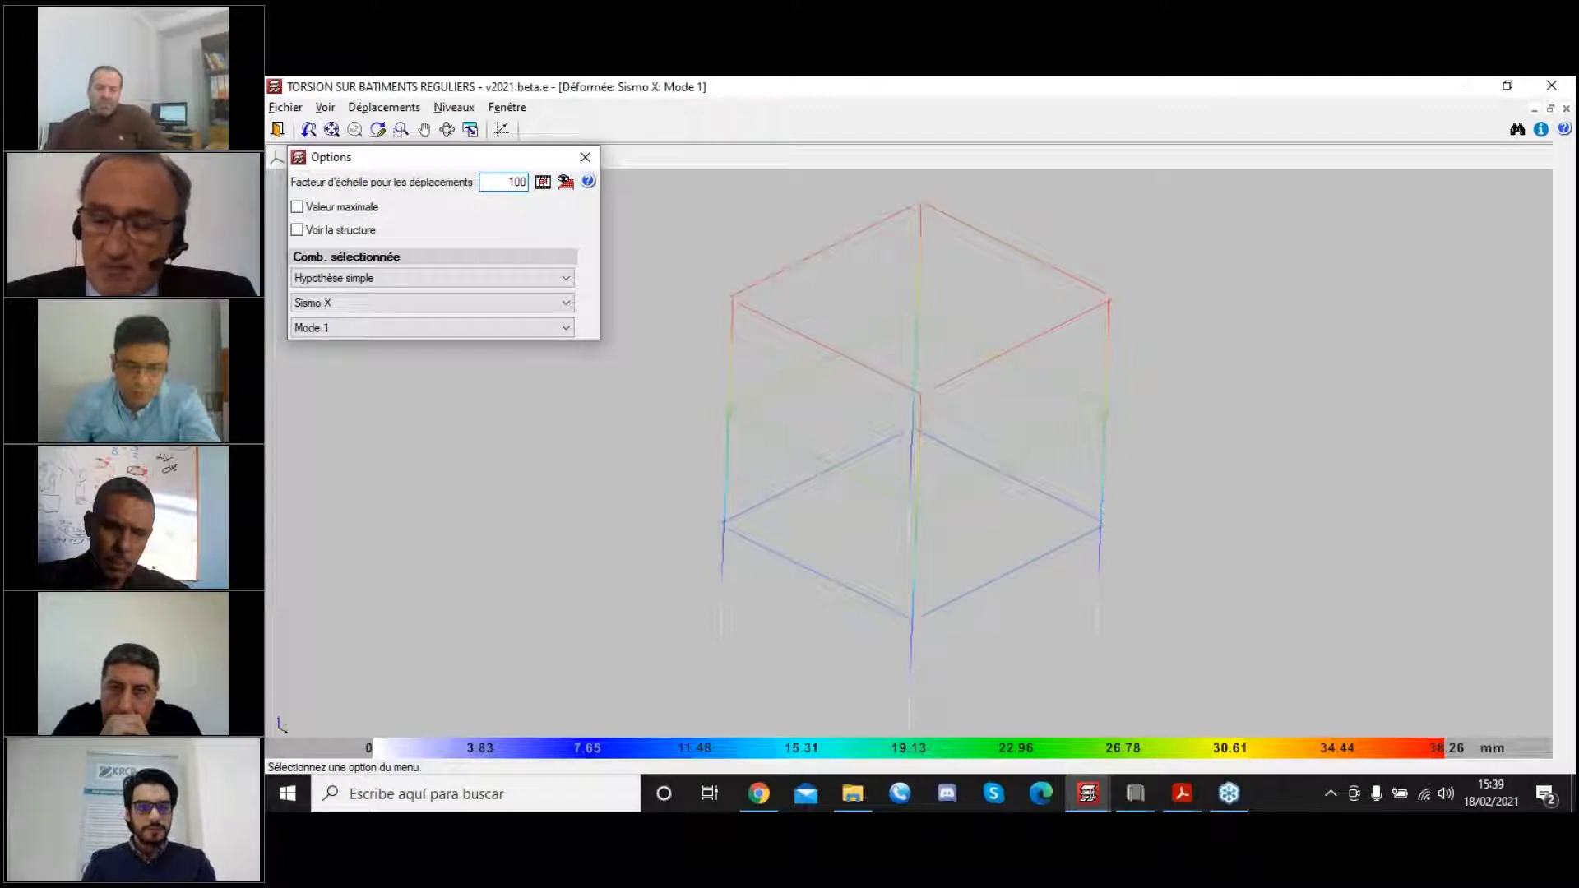
{"action": "type", "text": "100"}
{"action": "key", "text": "Tab"}
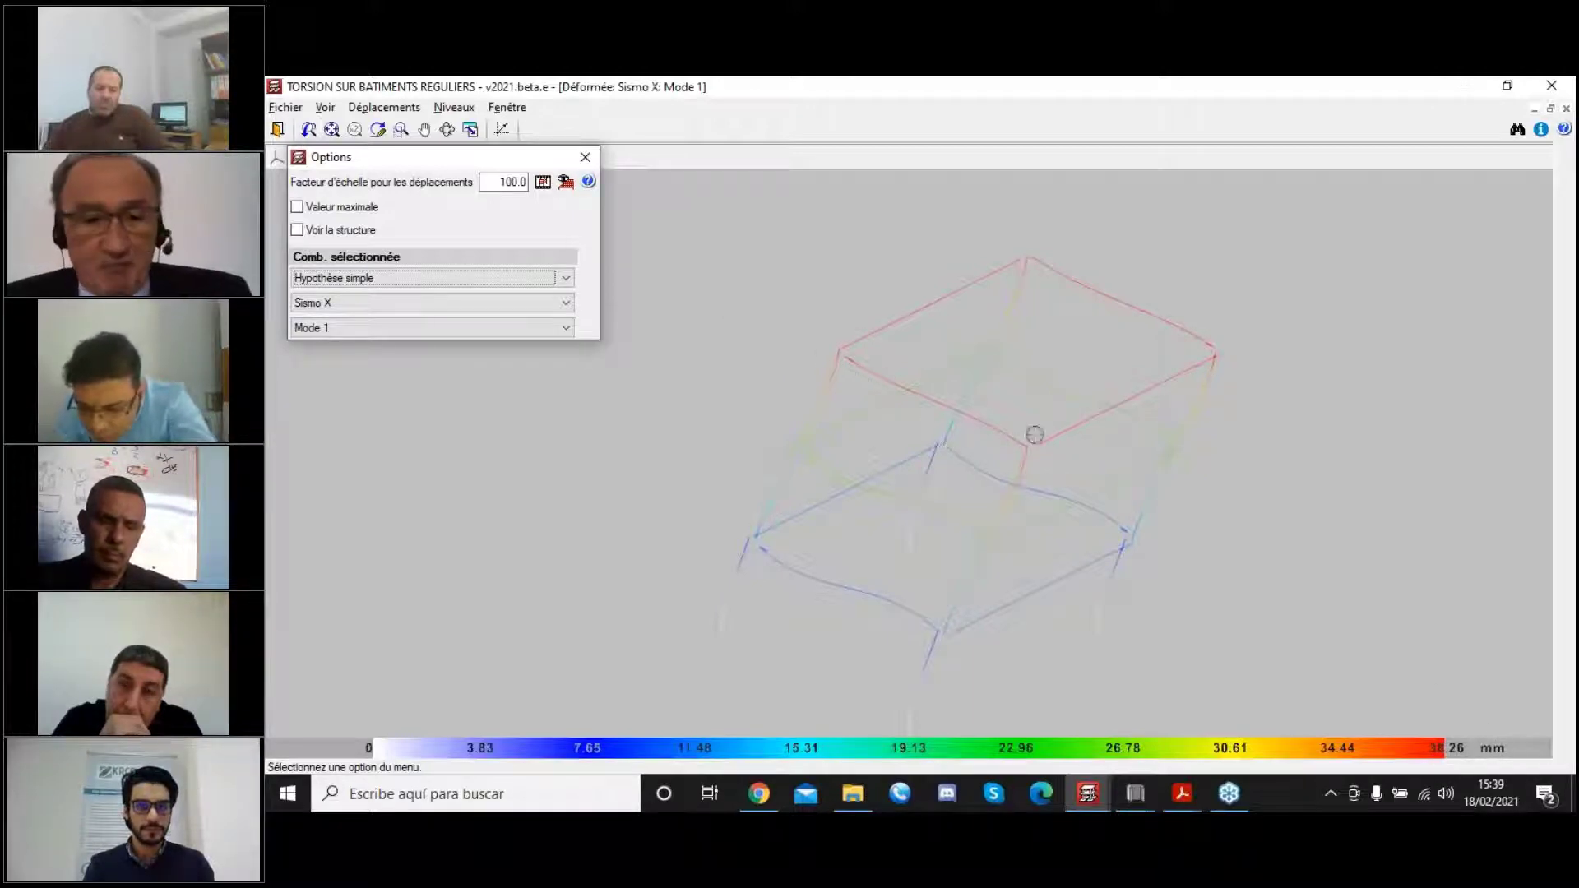
Display the Mode 2 deformed shape for Sismo X with a displacement scale factor of 300.
{"action": "left_click", "coordinate": [362, 331]}
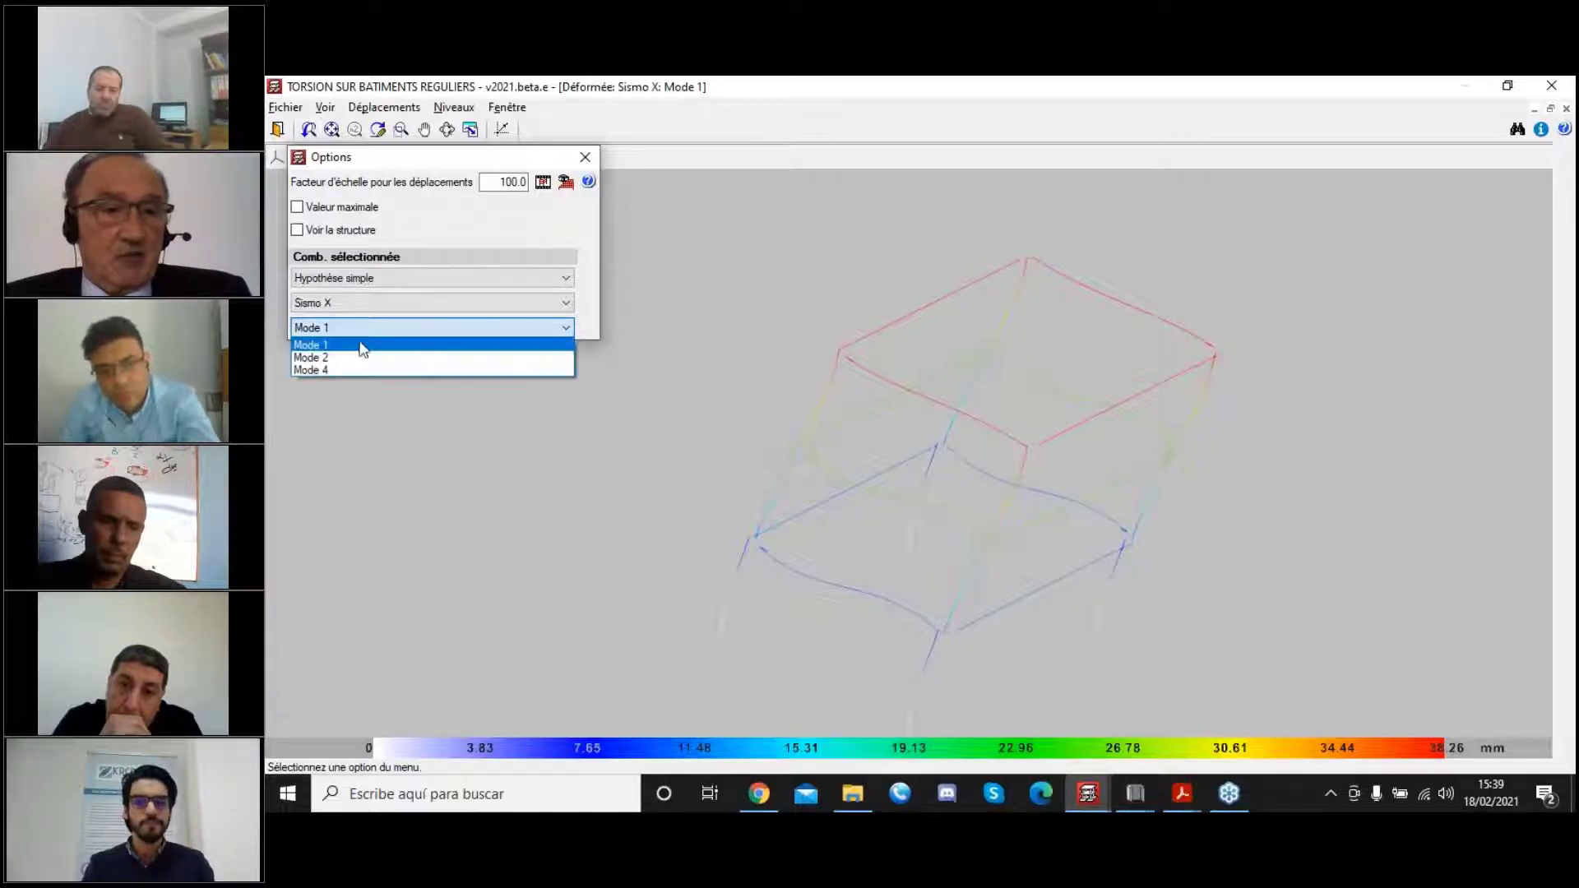
{"action": "left_click", "coordinate": [359, 358]}
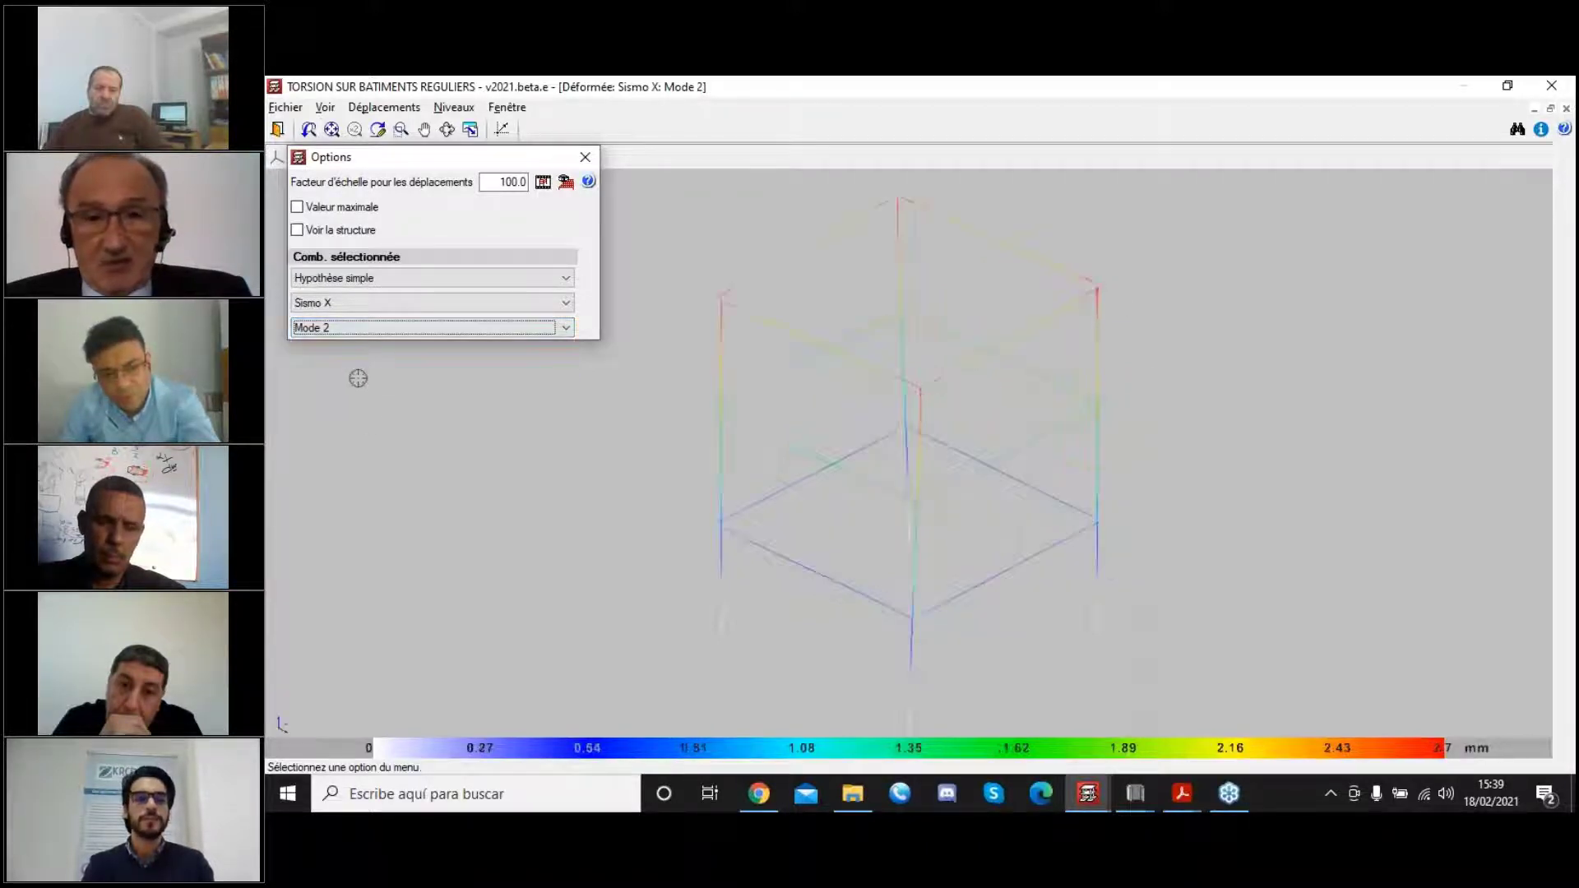
{"action": "double_click", "coordinate": [492, 180]}
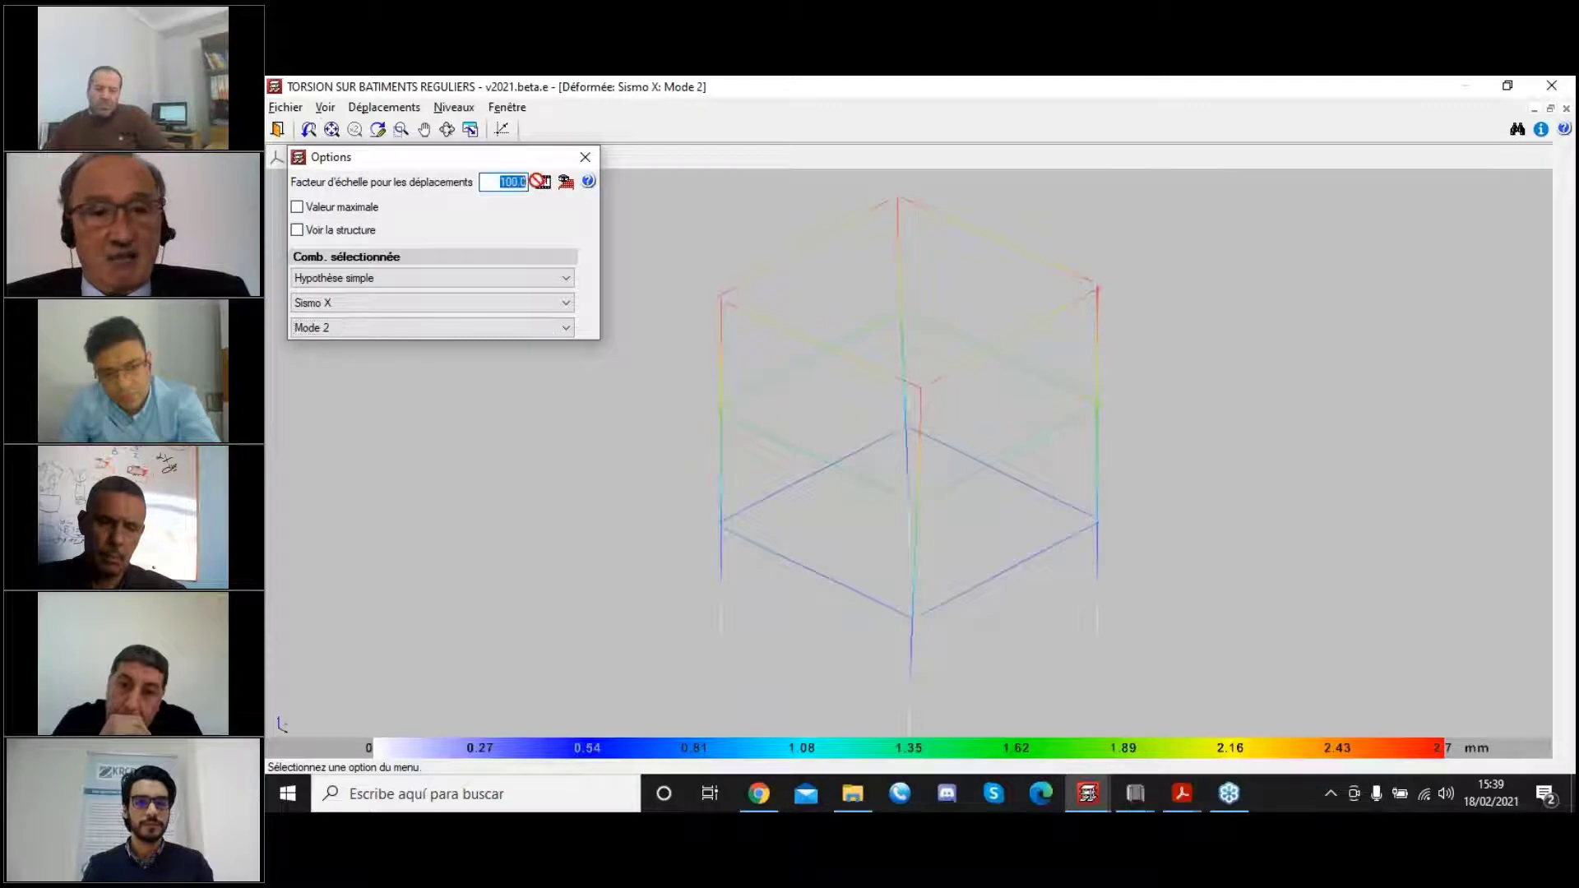
{"action": "type", "text": "300"}
Play the animation of the Sismo X Mode 2 deformed shape, then close it.
{"action": "left_click", "coordinate": [542, 182]}
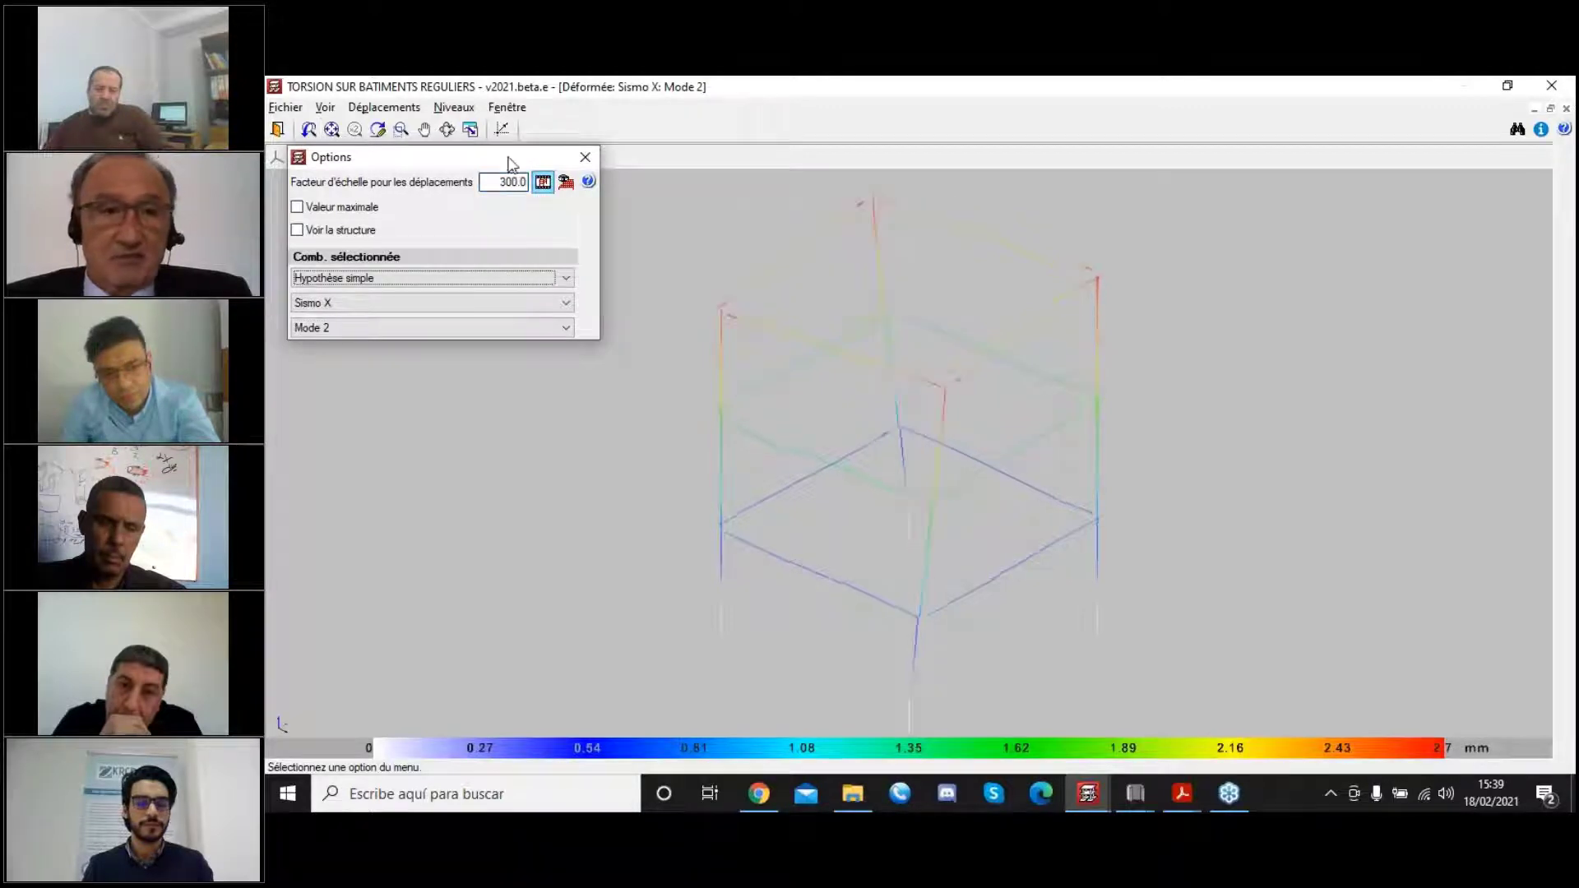
{"action": "left_click", "coordinate": [542, 184]}
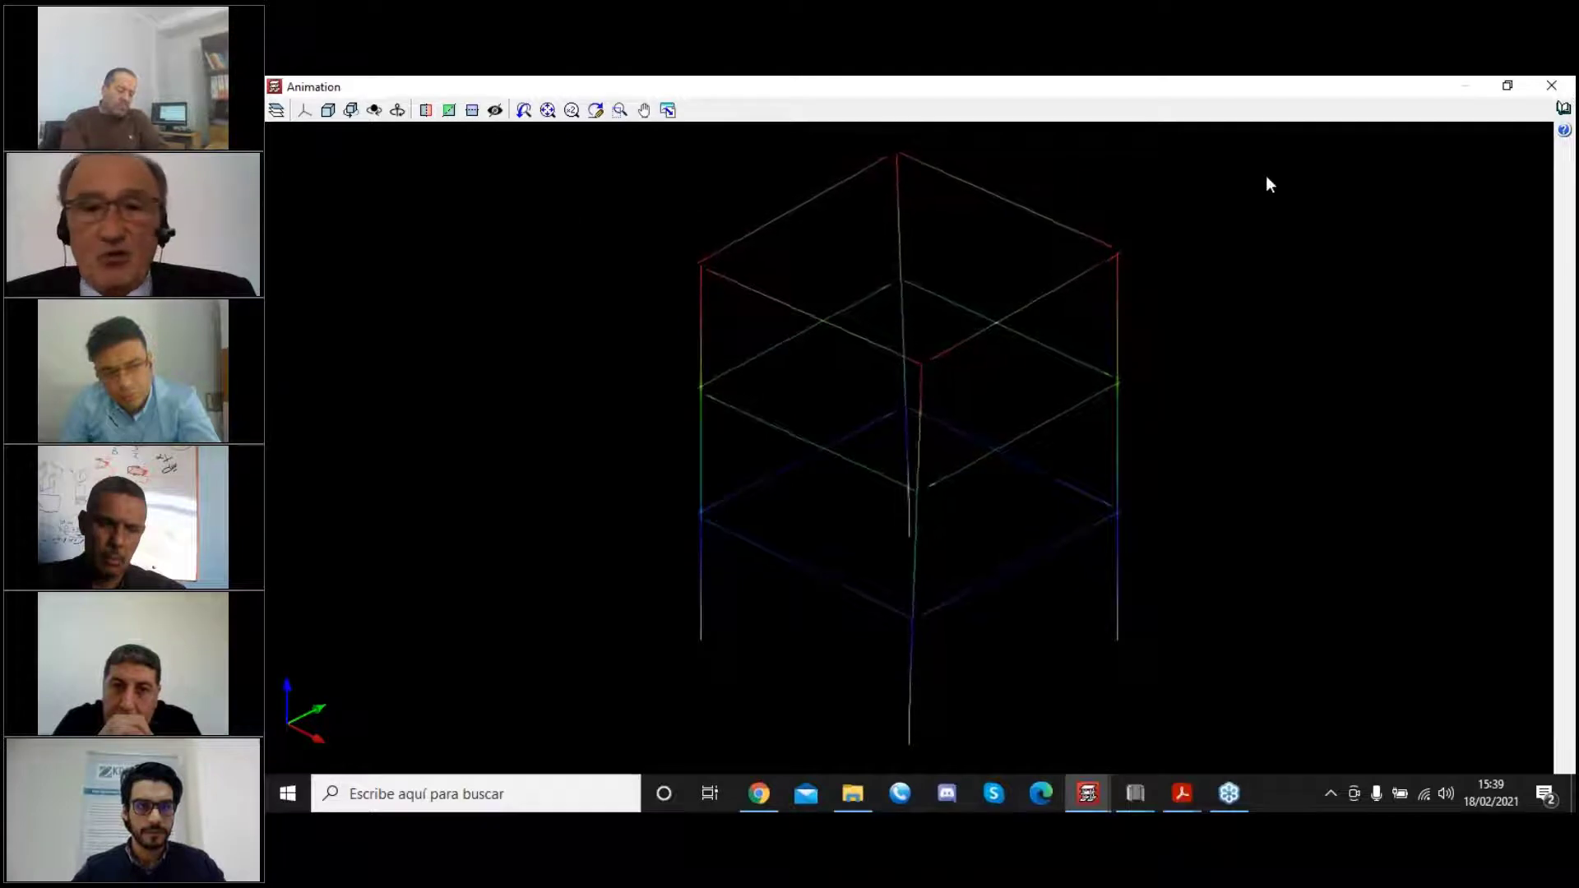
{"action": "left_click", "coordinate": [1547, 87]}
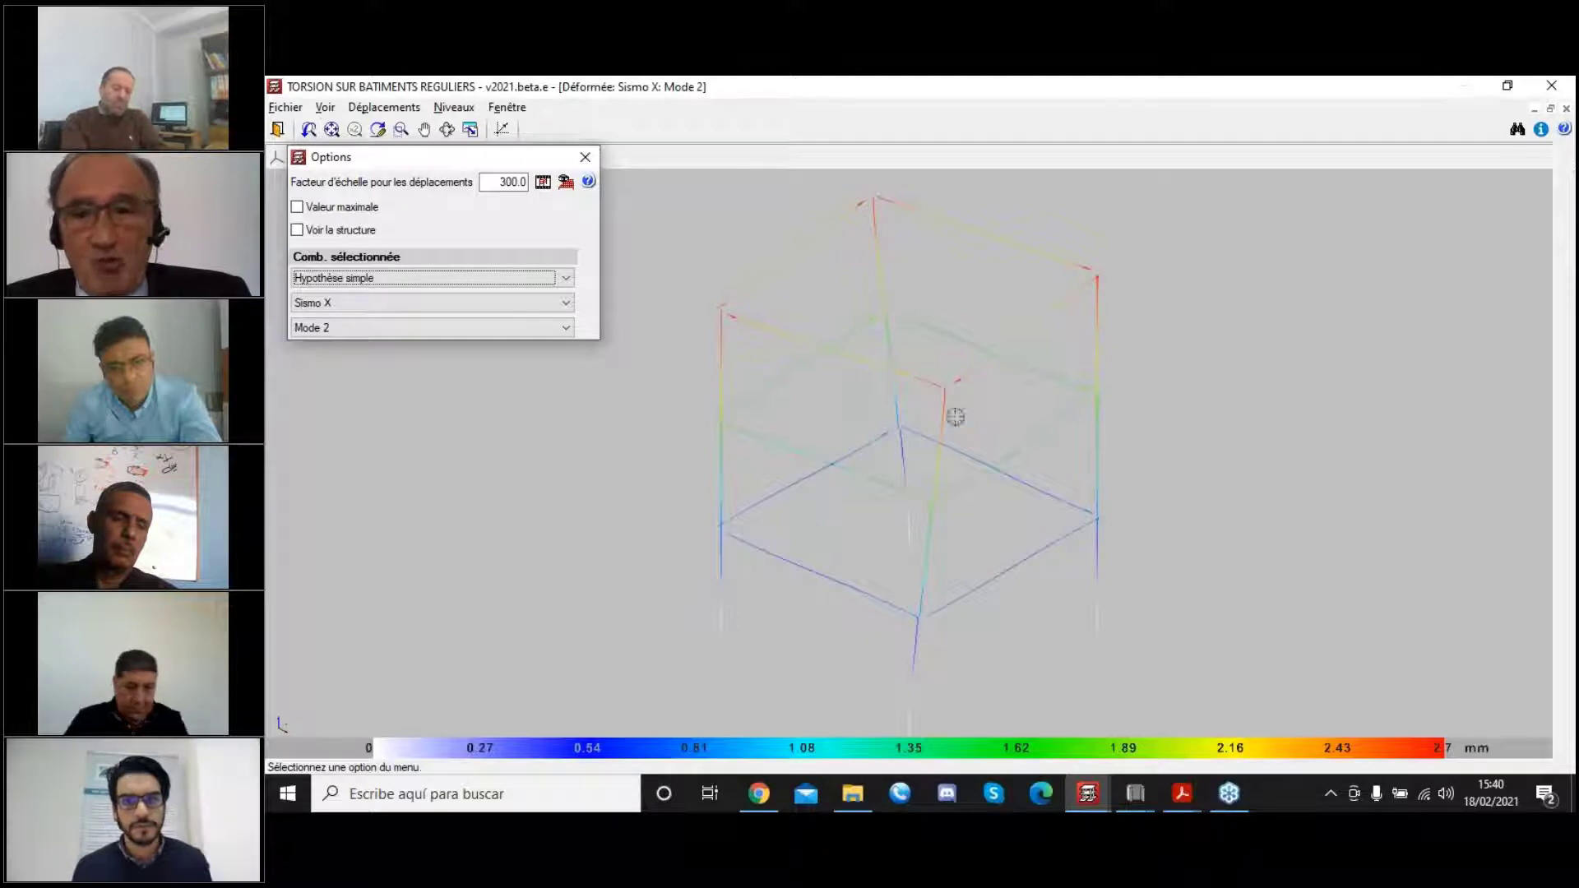
Close the deformed shape and generate the column forces and reinforcement report with only the Résumée chapter of the sum of forces.
{"action": "left_click", "coordinate": [1552, 87]}
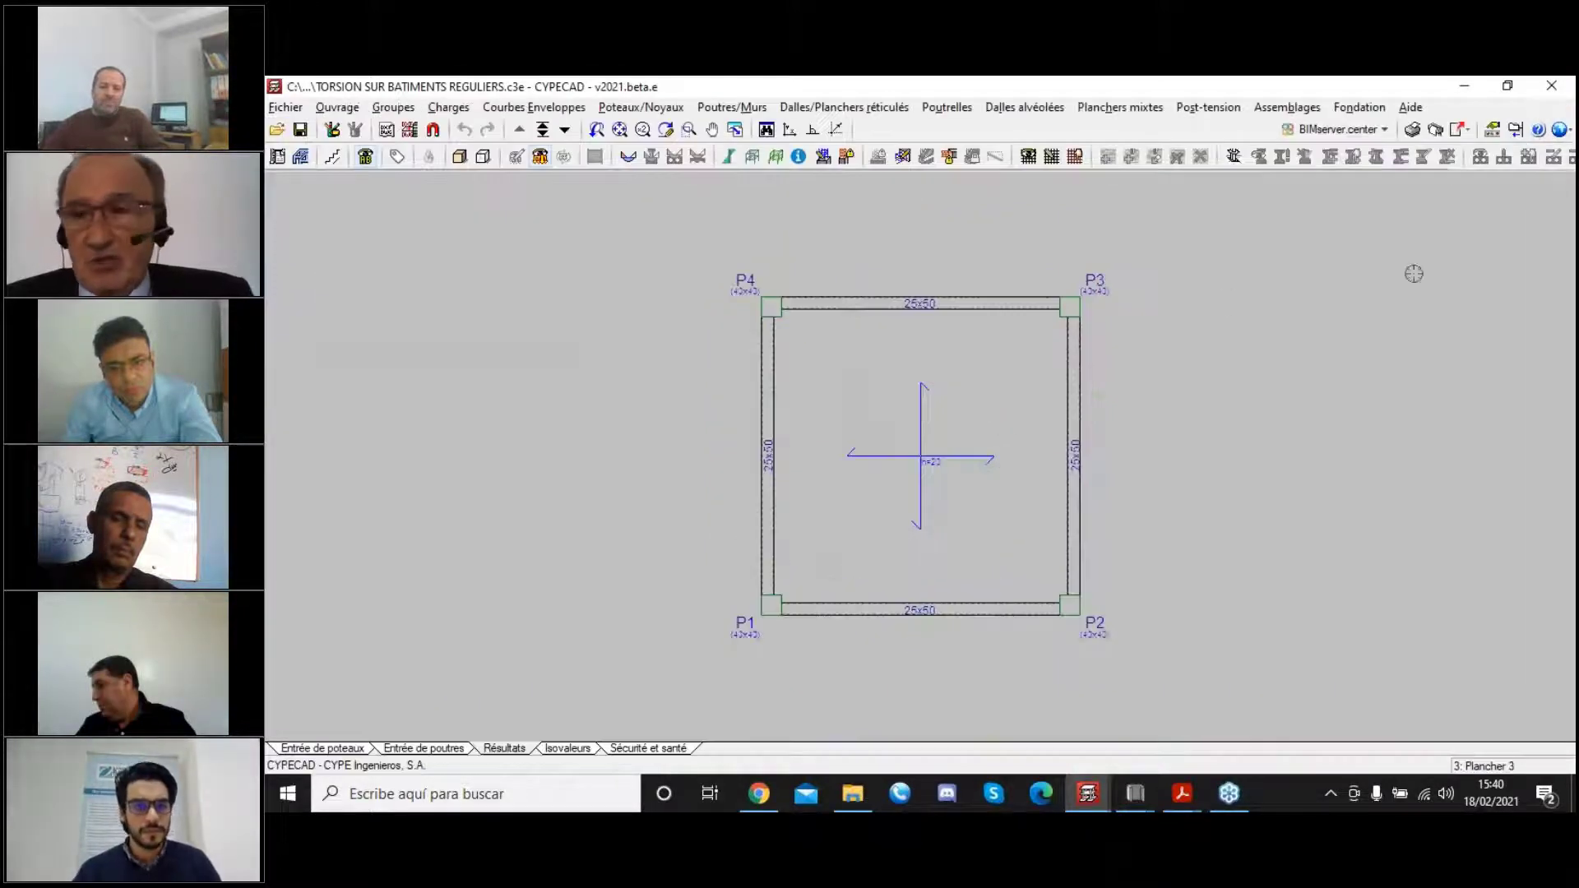
{"action": "left_click", "coordinate": [1412, 129]}
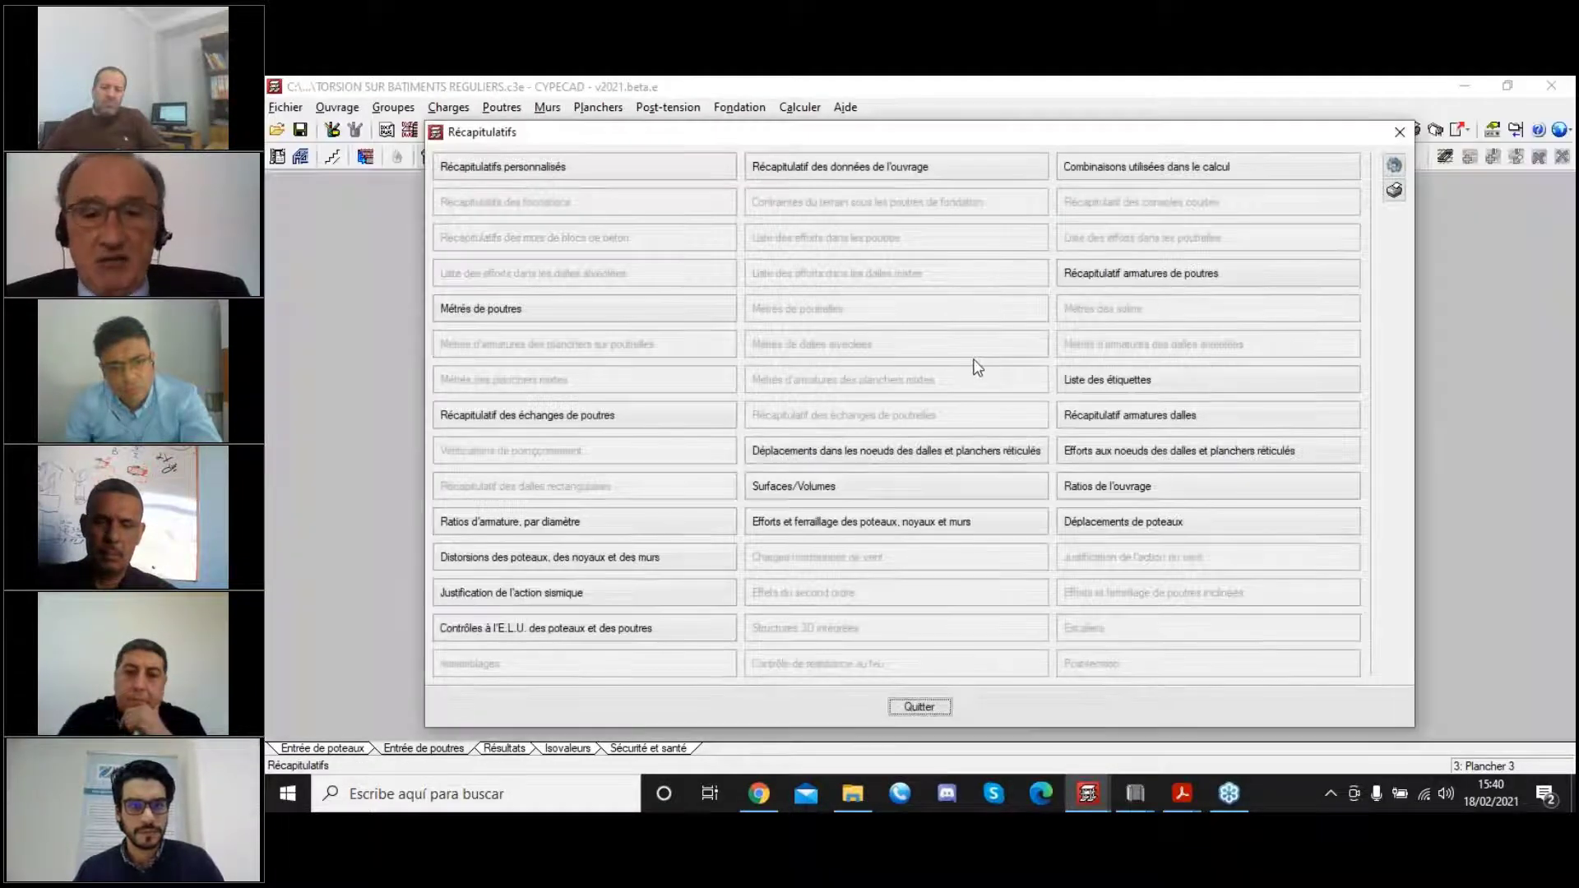
{"action": "left_click", "coordinate": [757, 524]}
{"action": "left_click", "coordinate": [757, 314]}
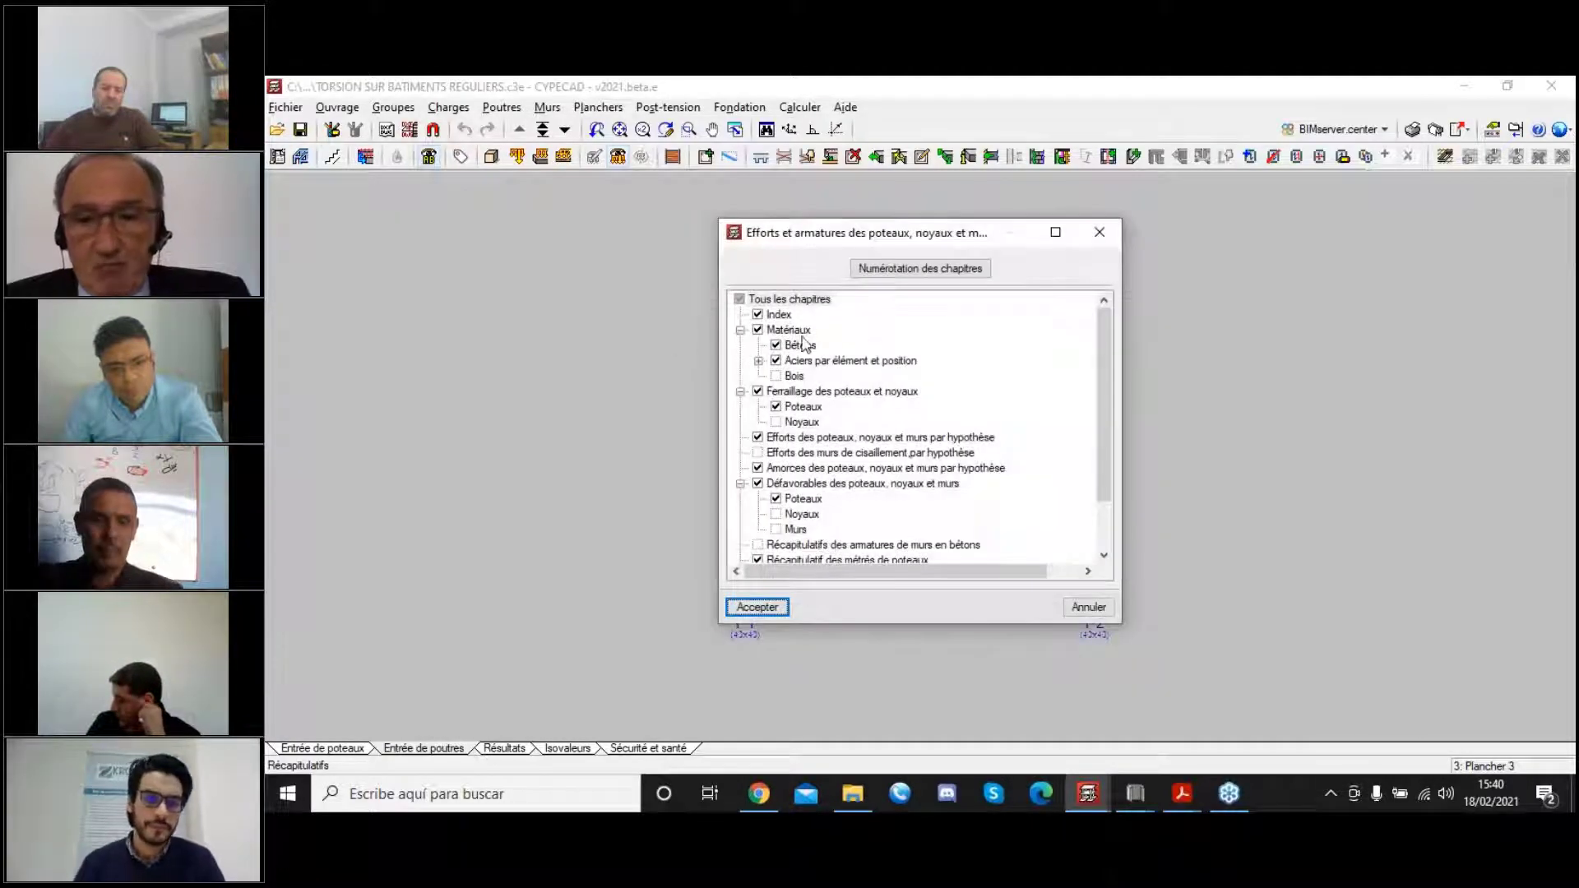
{"action": "left_click", "coordinate": [738, 299]}
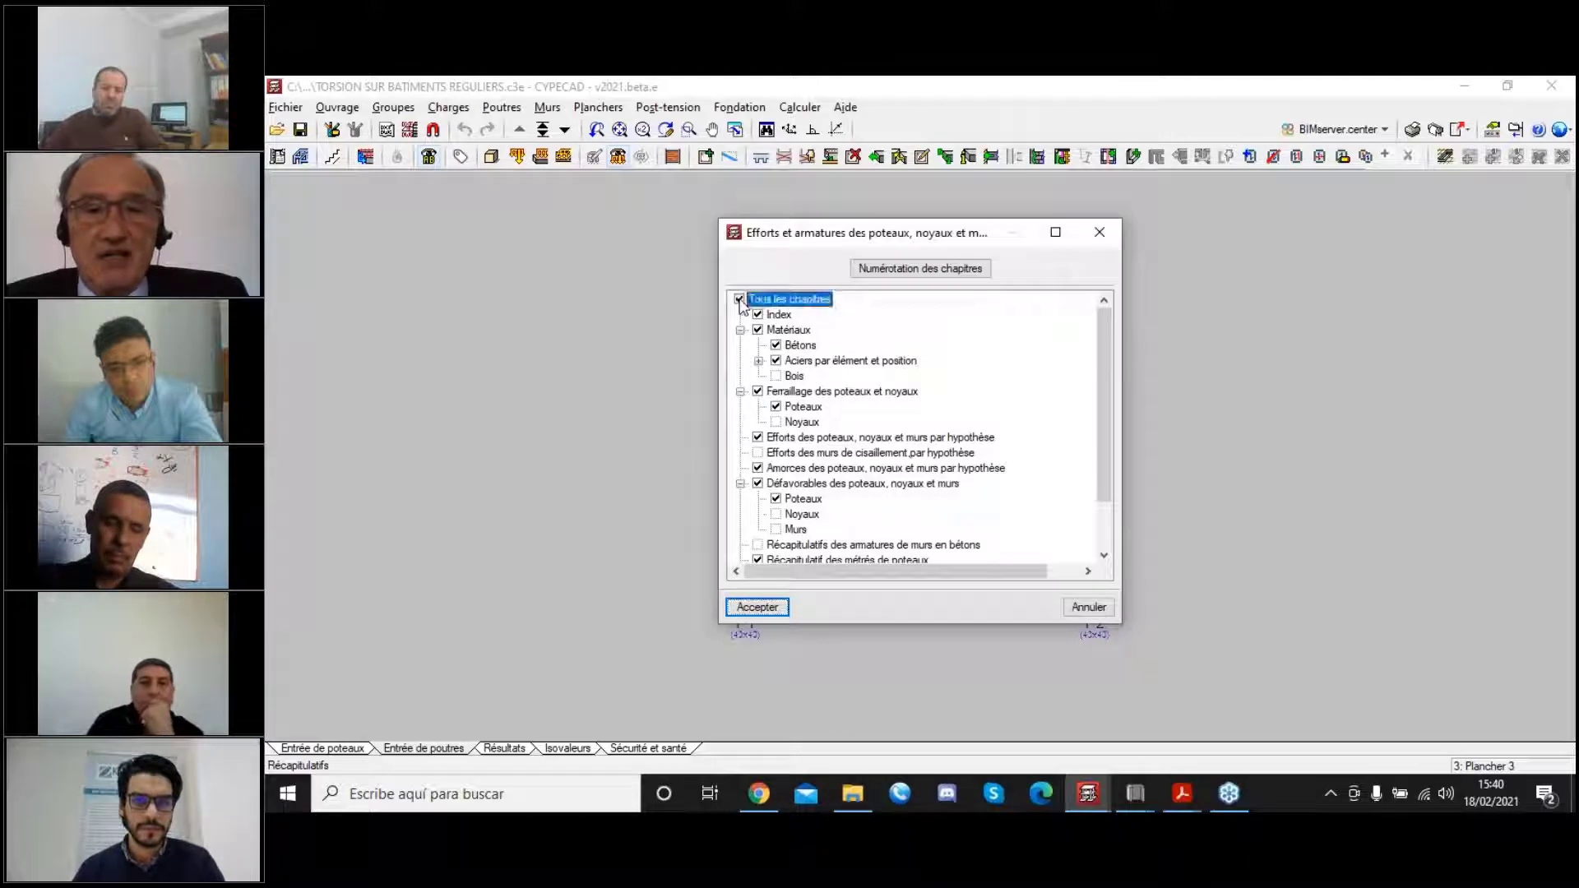
{"action": "scroll", "coordinate": [801, 418], "scroll_direction": "down", "scroll_amount": 2}
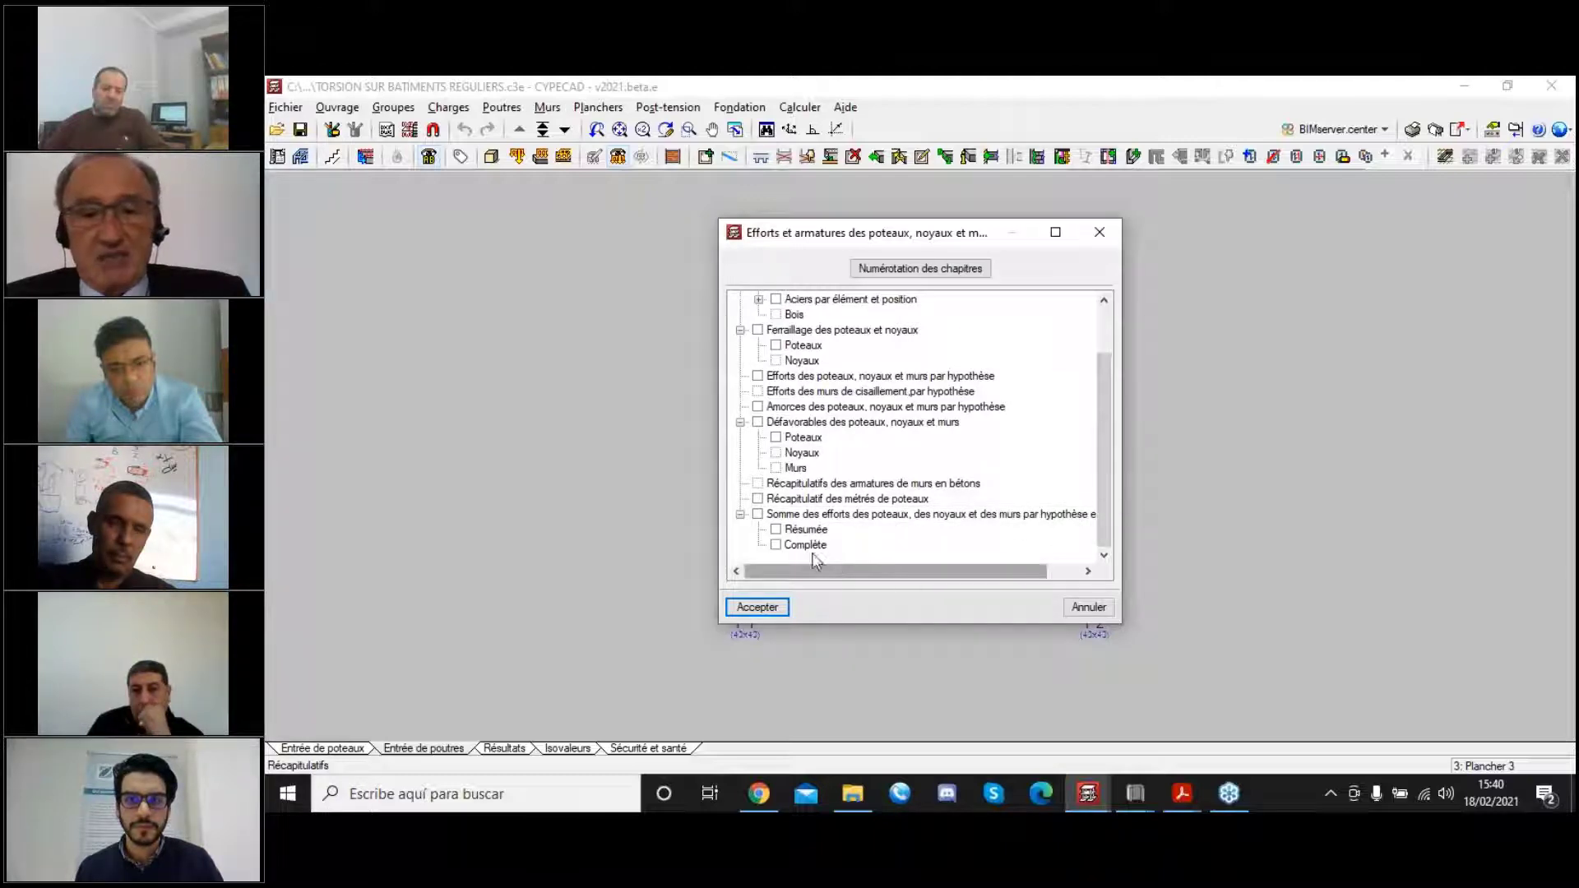
{"action": "left_click", "coordinate": [777, 530]}
{"action": "key", "text": "Return"}
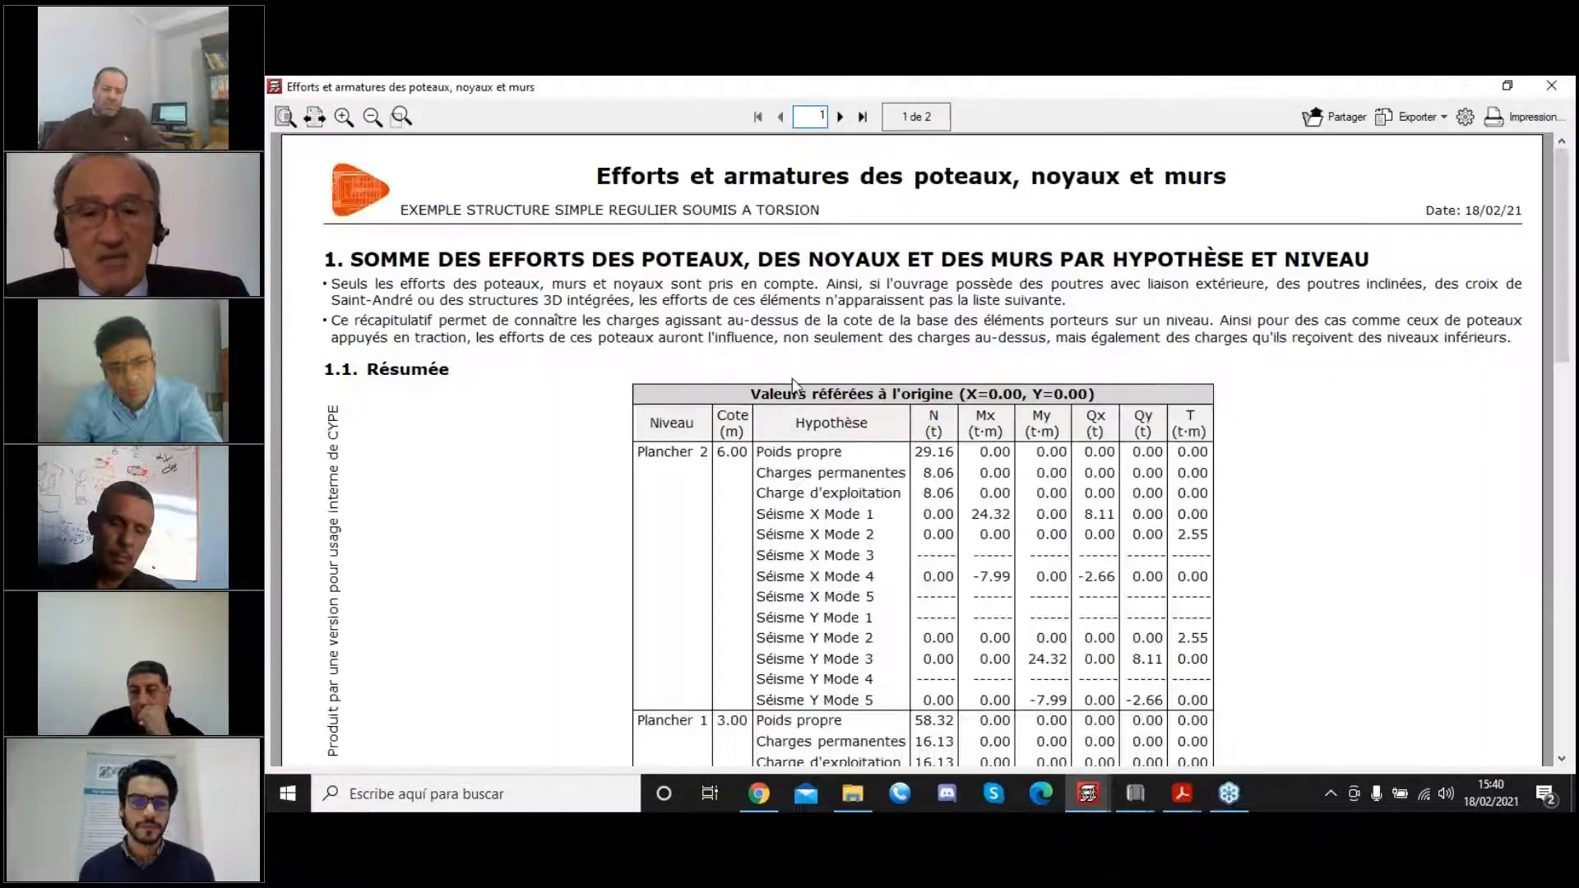
Examine the summed column forces per load case from Plancher 2 down to Fondation, and close the report.
{"action": "scroll", "coordinate": [673, 403], "scroll_direction": "down", "scroll_amount": 2}
{"action": "scroll", "coordinate": [673, 402], "scroll_direction": "down", "scroll_amount": 7}
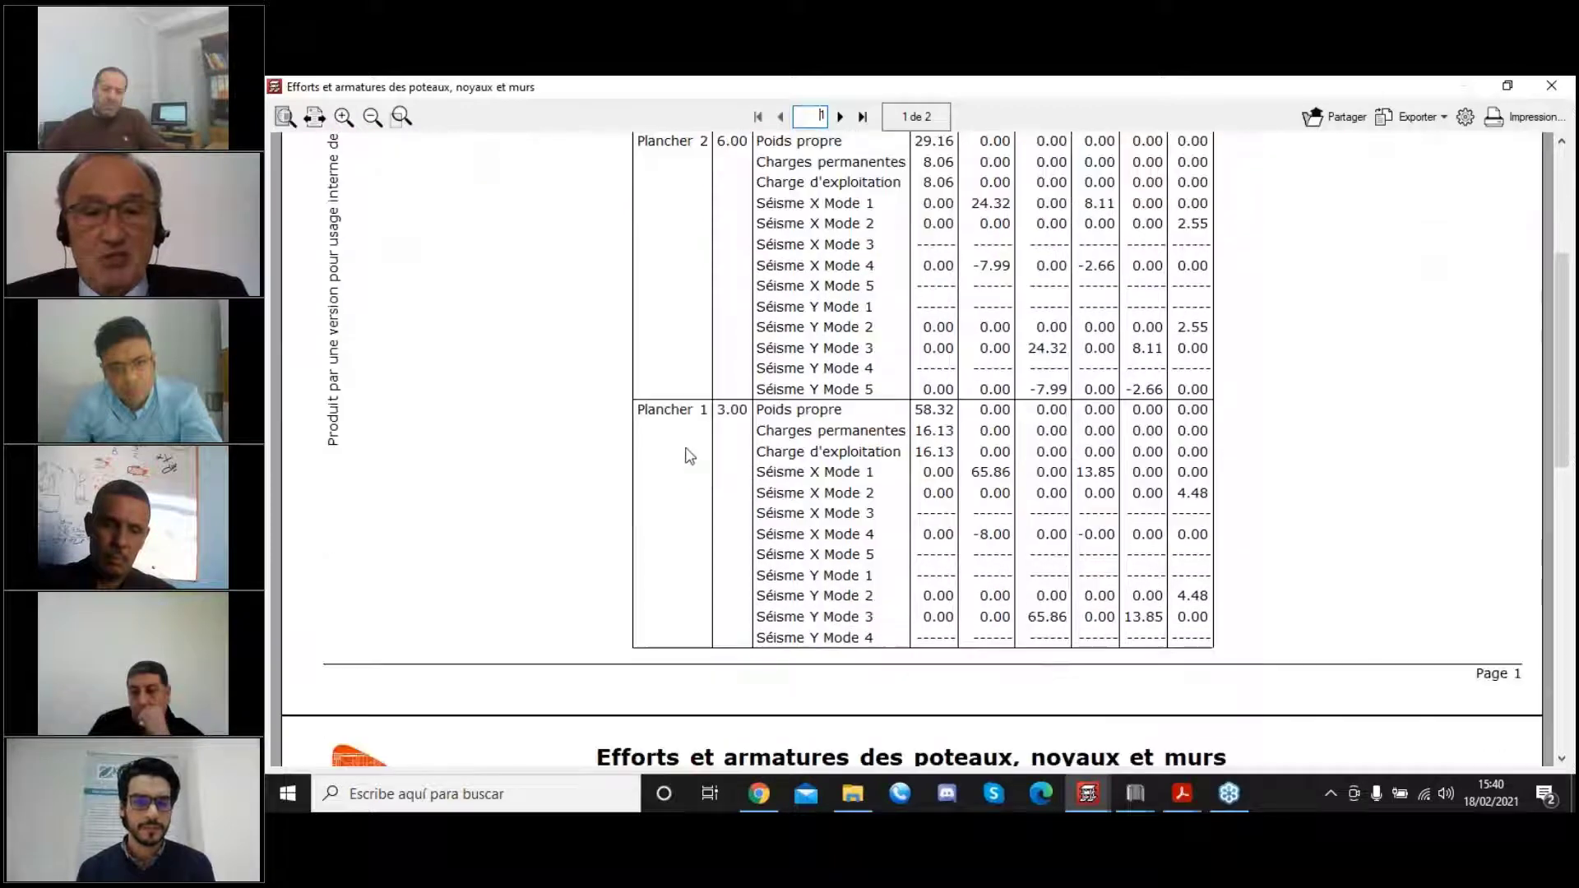
{"action": "scroll", "coordinate": [694, 445], "scroll_direction": "down", "scroll_amount": 14}
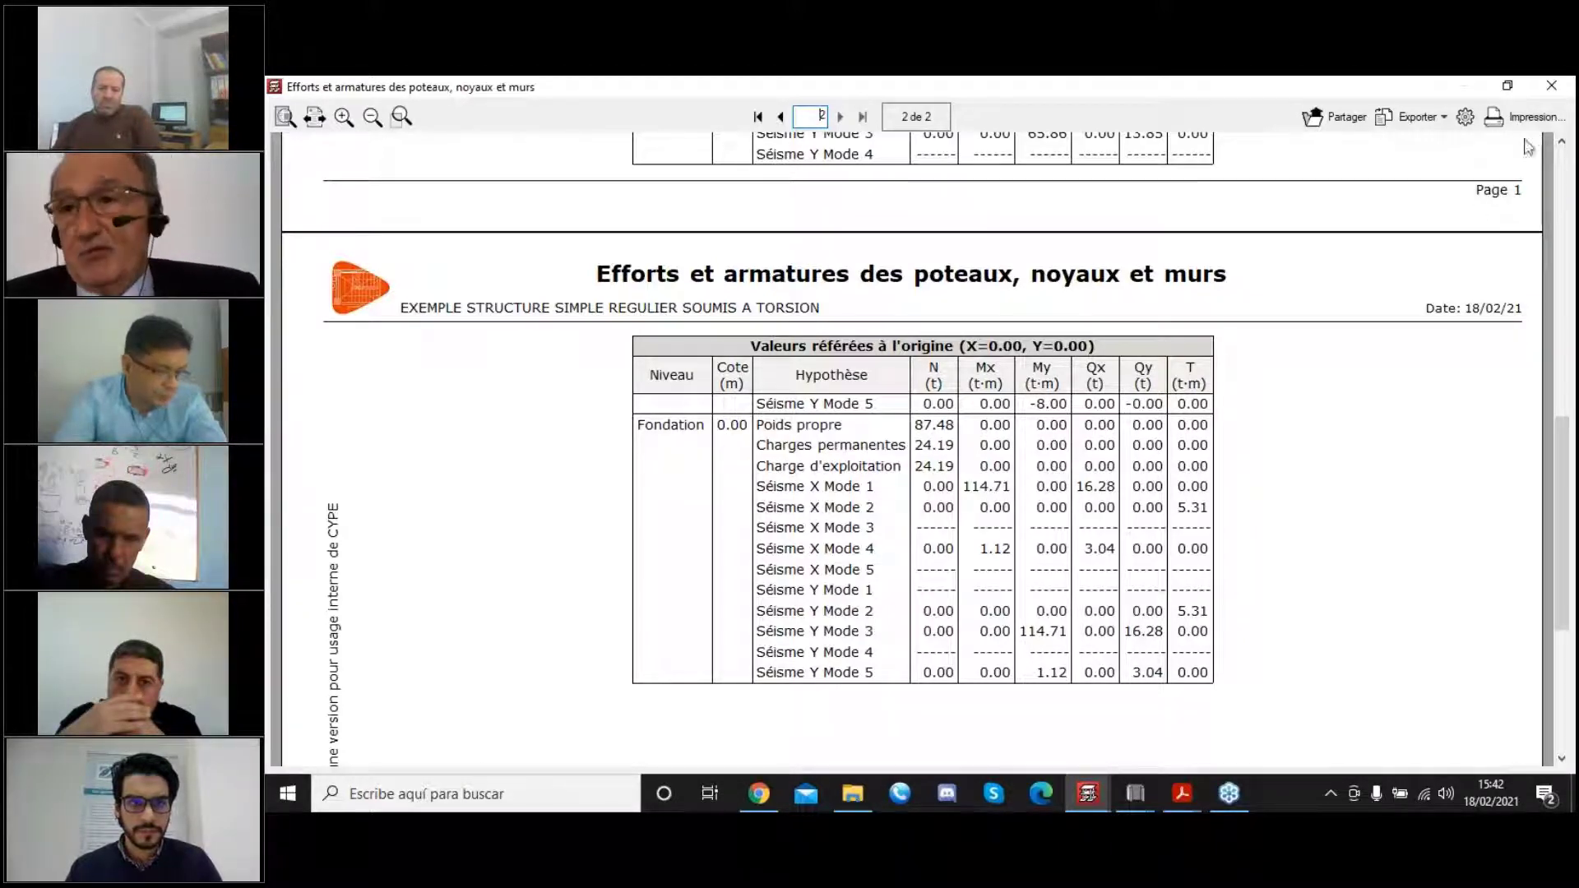
{"action": "left_click", "coordinate": [1551, 86]}
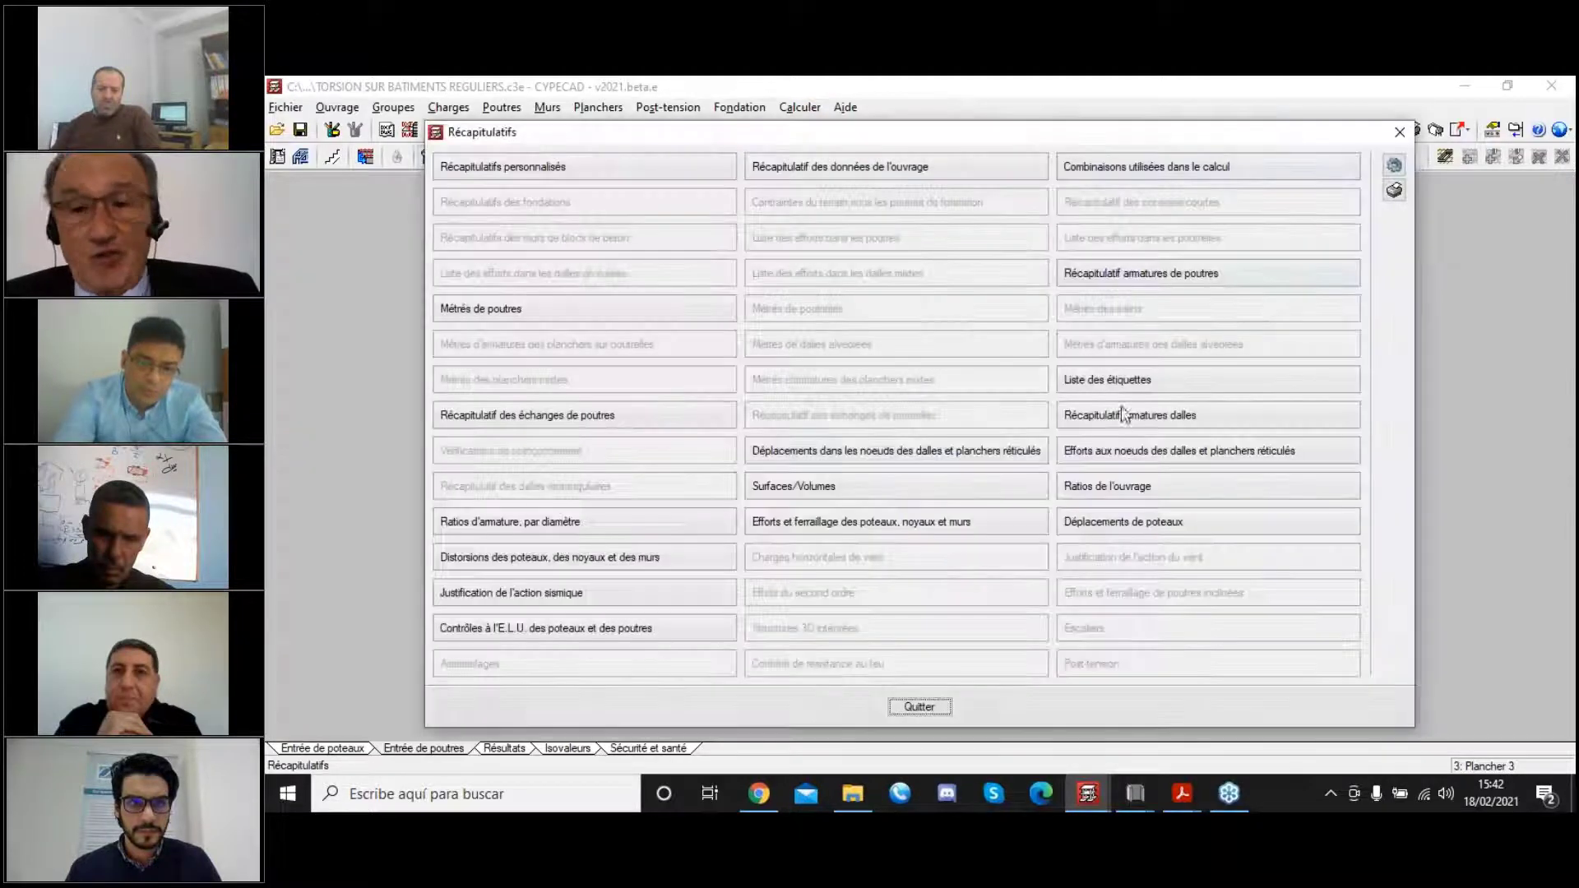
Open the Justification de l'action sismique report and examine the mass and rigidity centres and the dynamic base shear tables.
{"action": "left_click", "coordinate": [574, 594]}
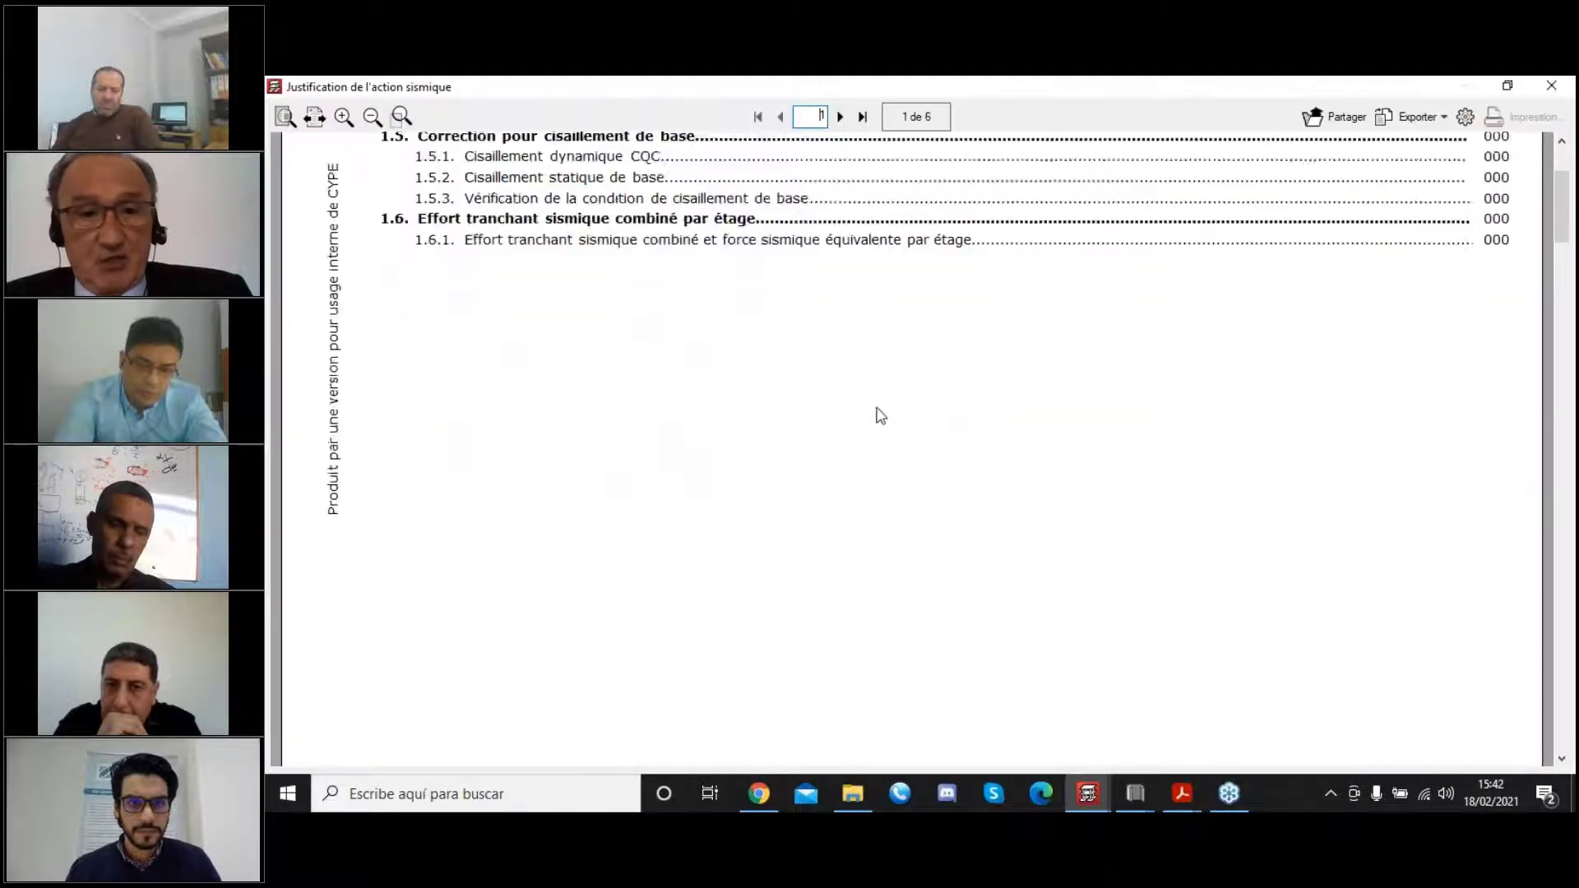
{"action": "scroll", "coordinate": [880, 416], "scroll_direction": "down", "scroll_amount": 20}
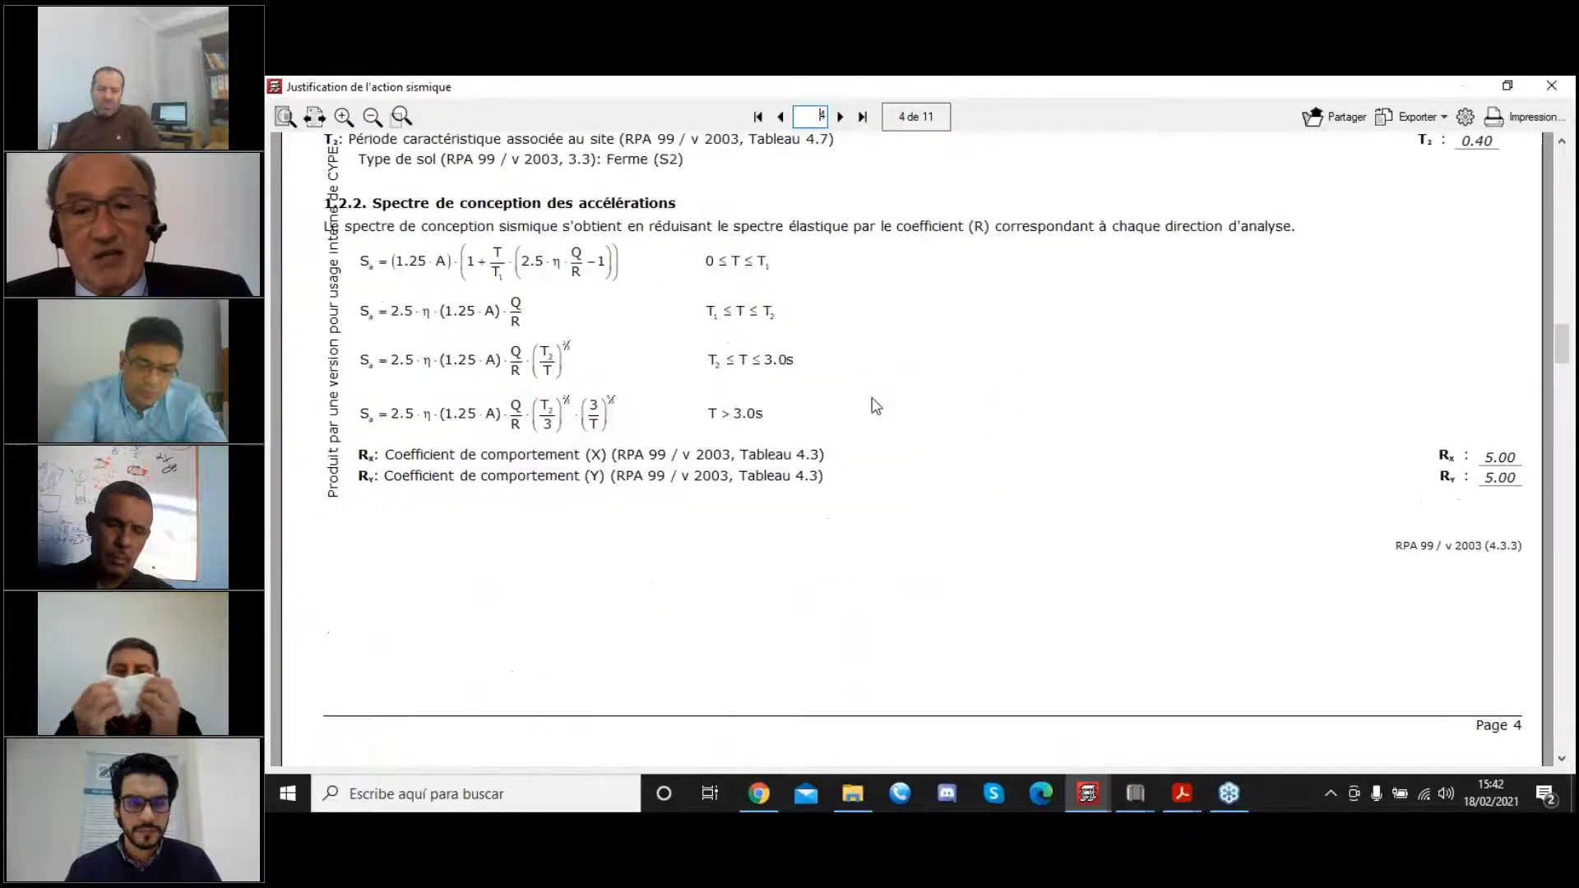
{"action": "scroll", "coordinate": [872, 393], "scroll_direction": "down", "scroll_amount": 20}
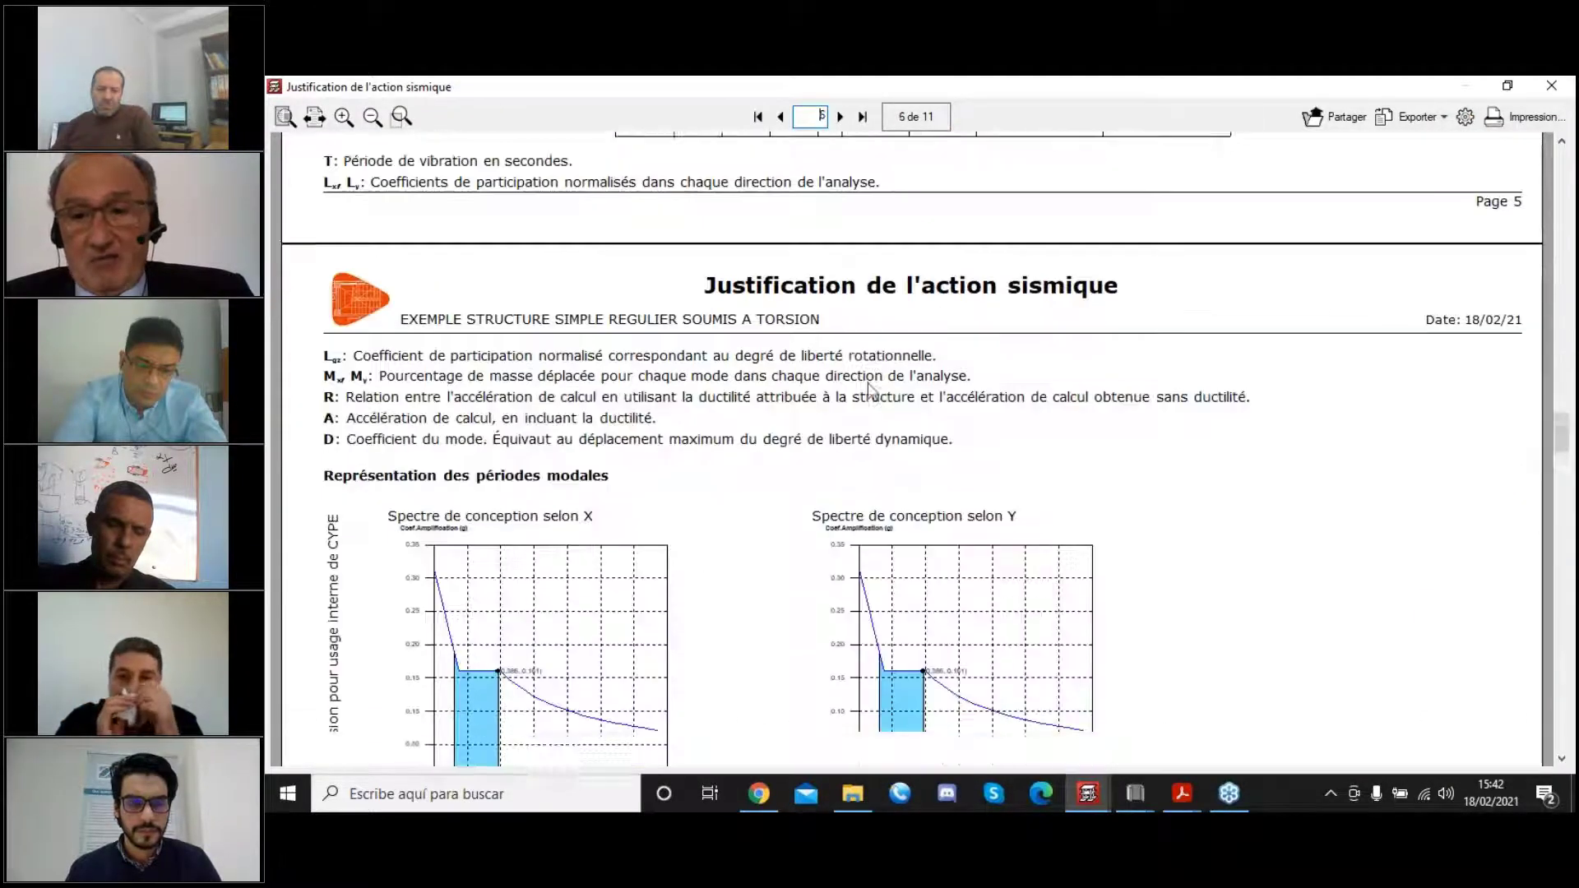
{"action": "scroll", "coordinate": [873, 392], "scroll_direction": "down", "scroll_amount": 20}
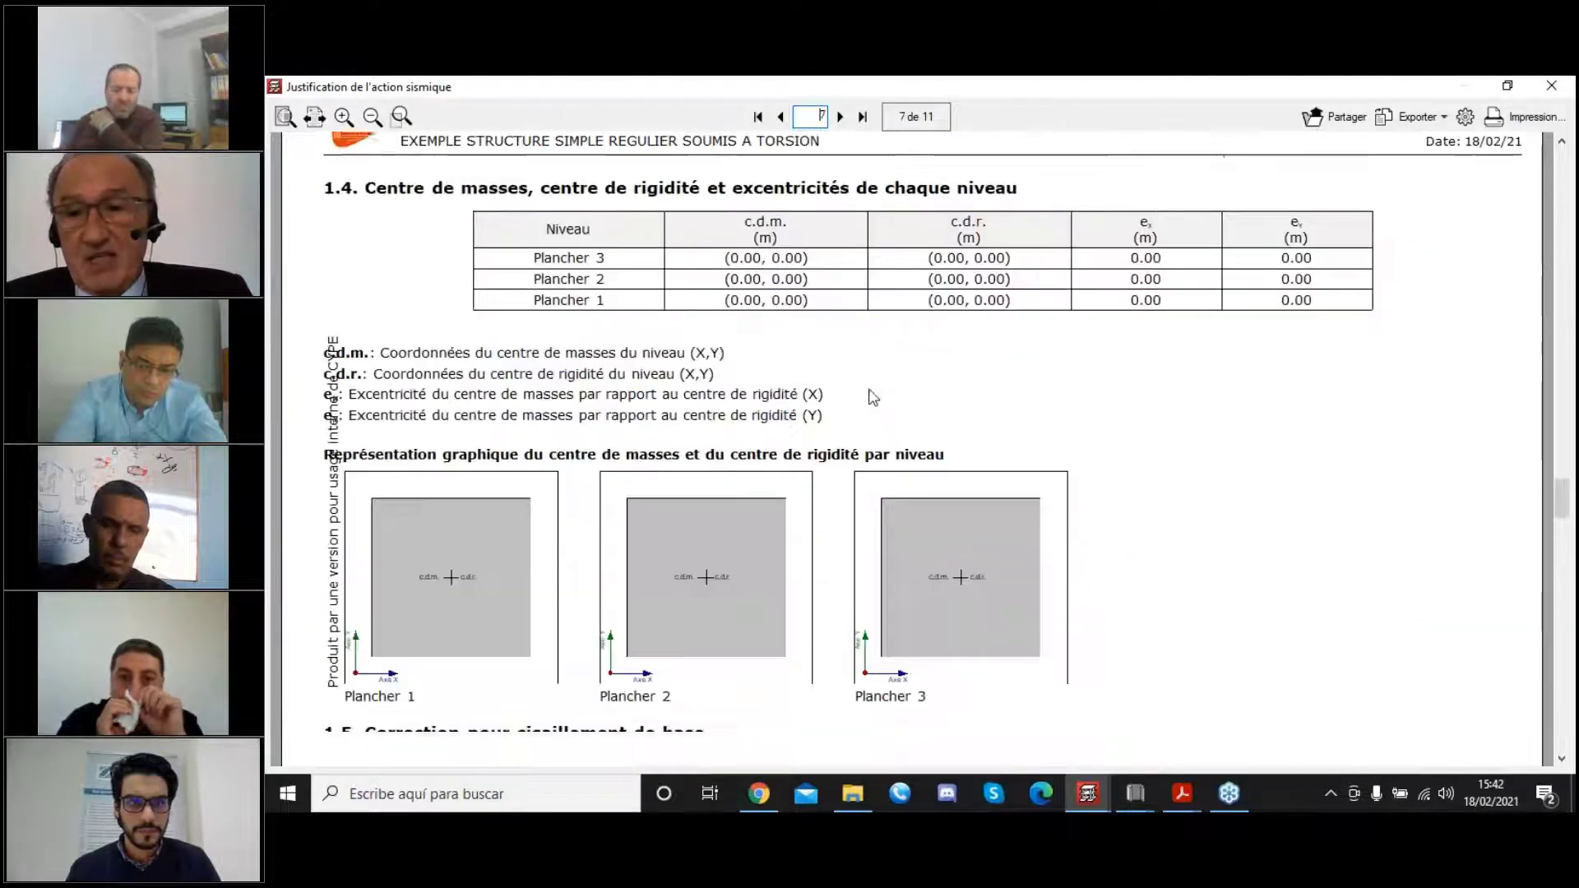
{"action": "scroll", "coordinate": [874, 396], "scroll_direction": "down", "scroll_amount": 1}
{"action": "scroll", "coordinate": [485, 452], "scroll_direction": "up", "scroll_amount": 2}
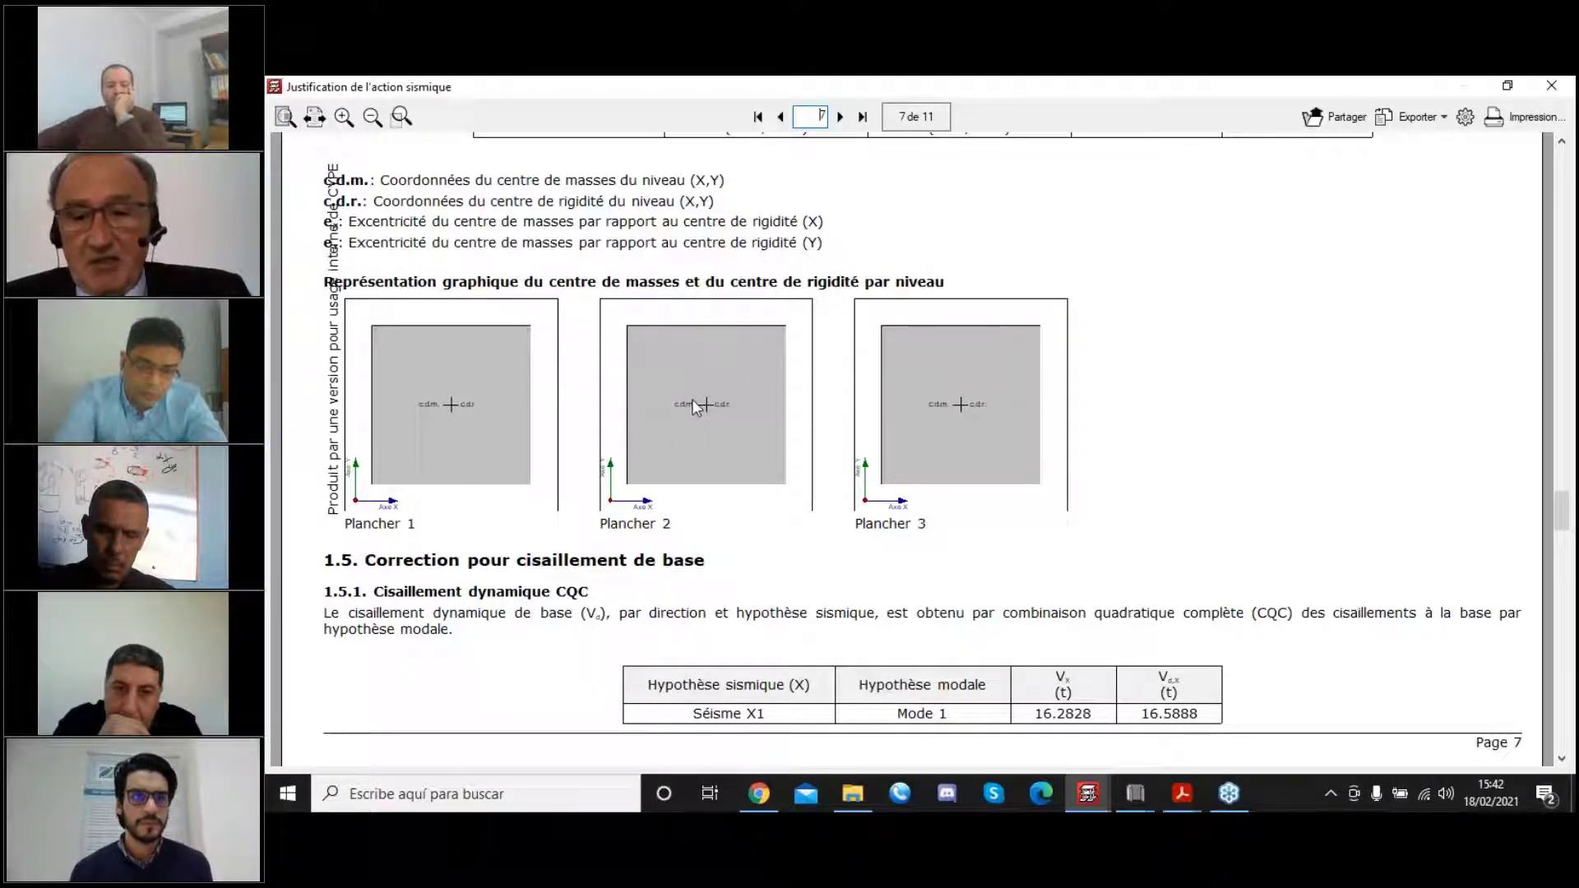
{"action": "scroll", "coordinate": [695, 407], "scroll_direction": "down", "scroll_amount": 3}
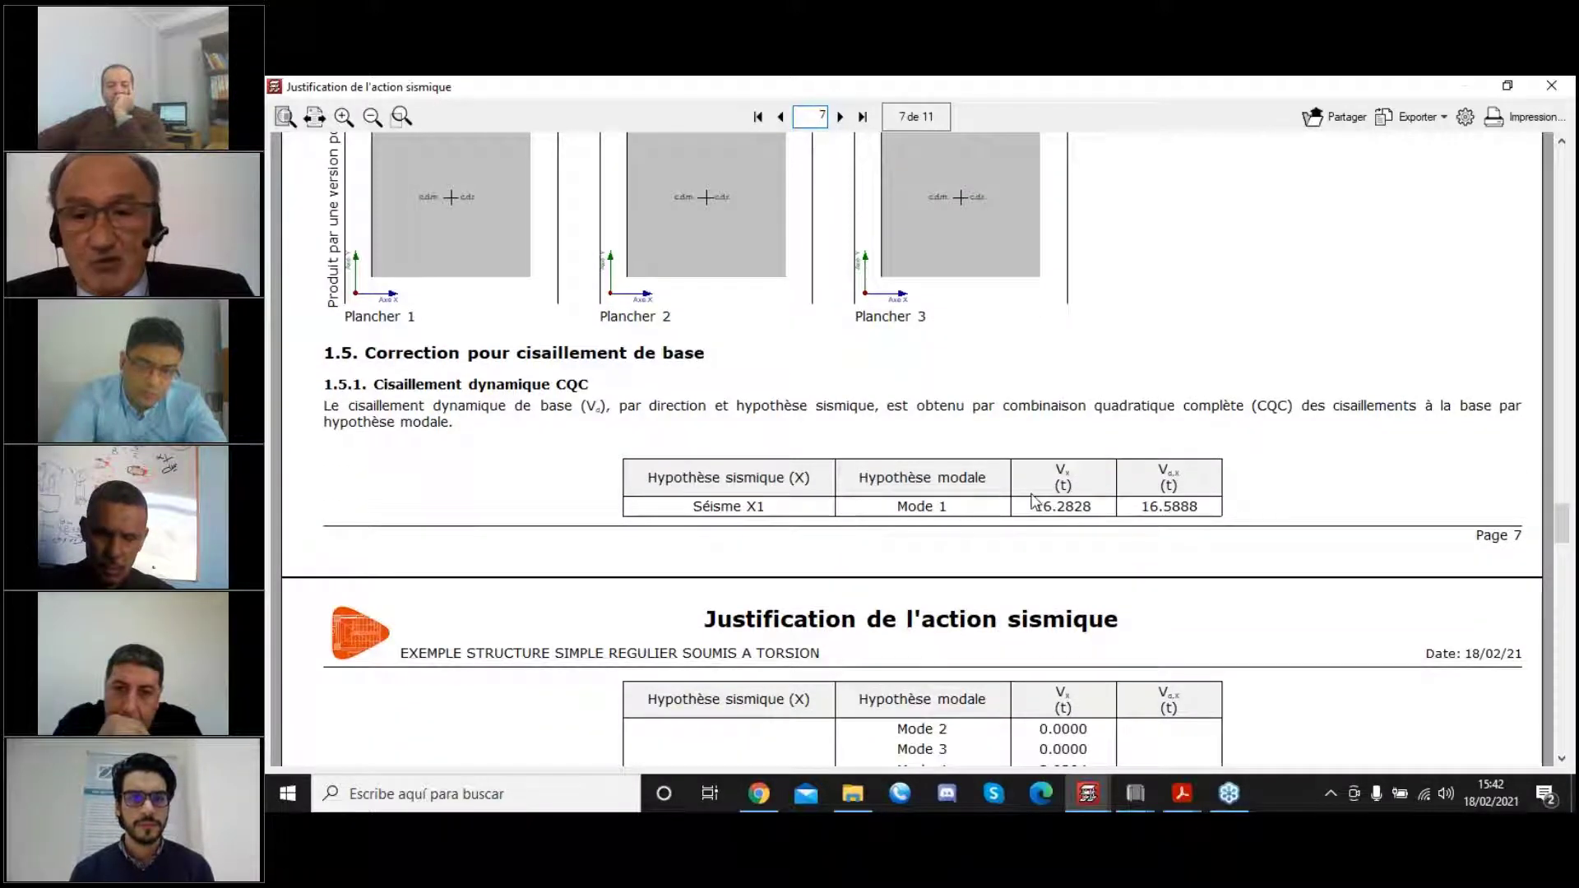
{"action": "scroll", "coordinate": [1033, 499], "scroll_direction": "down", "scroll_amount": 3}
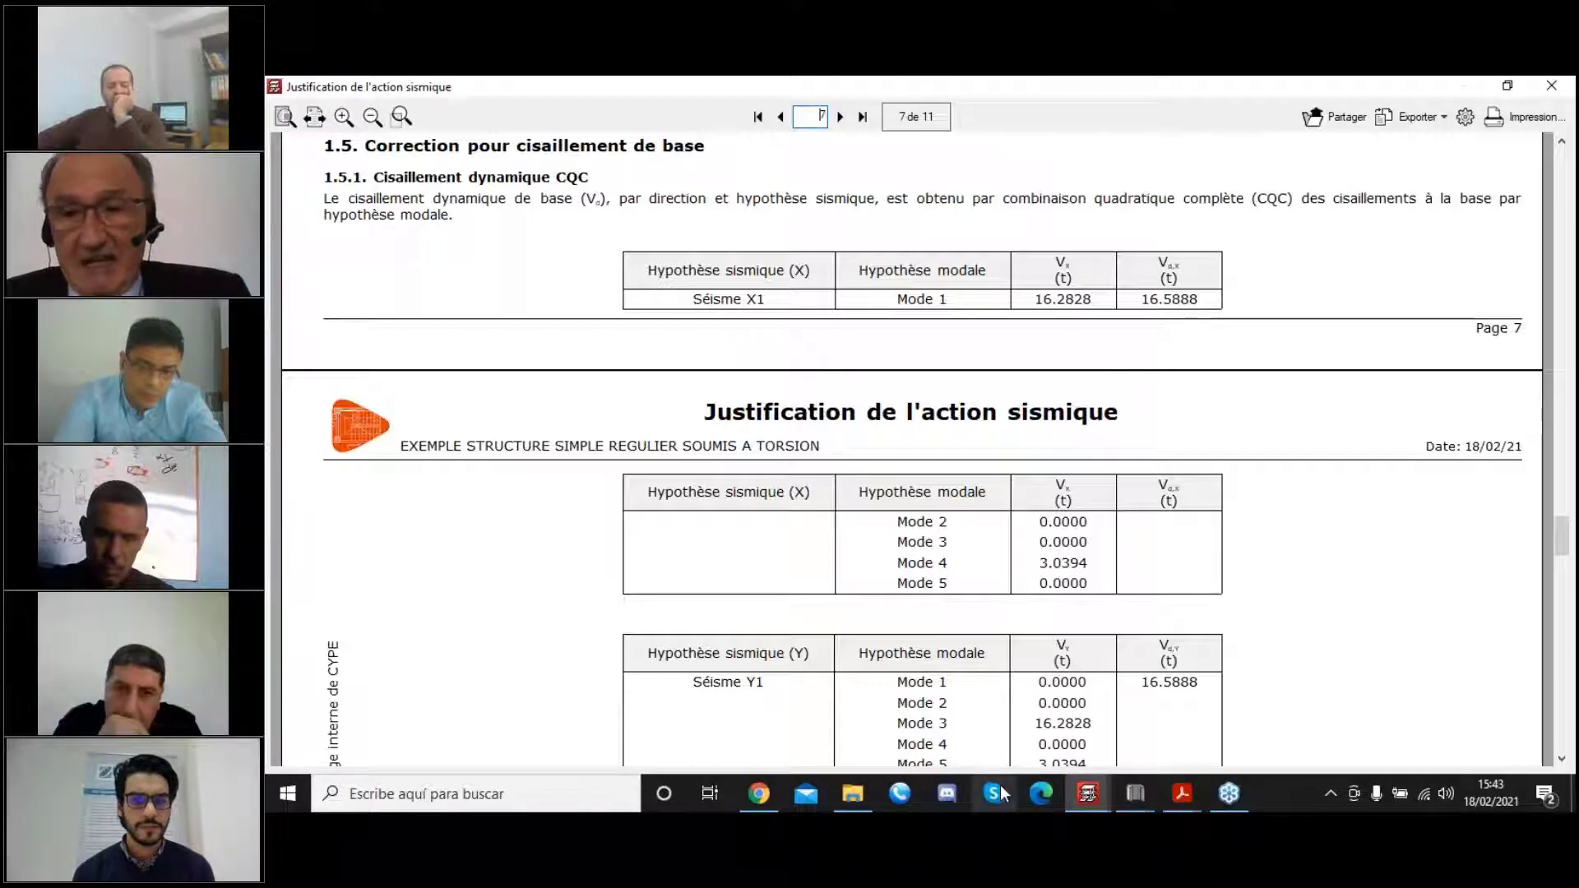
Close the seismic report and the report list, and display the column entry plan.
{"action": "left_click", "coordinate": [1548, 86]}
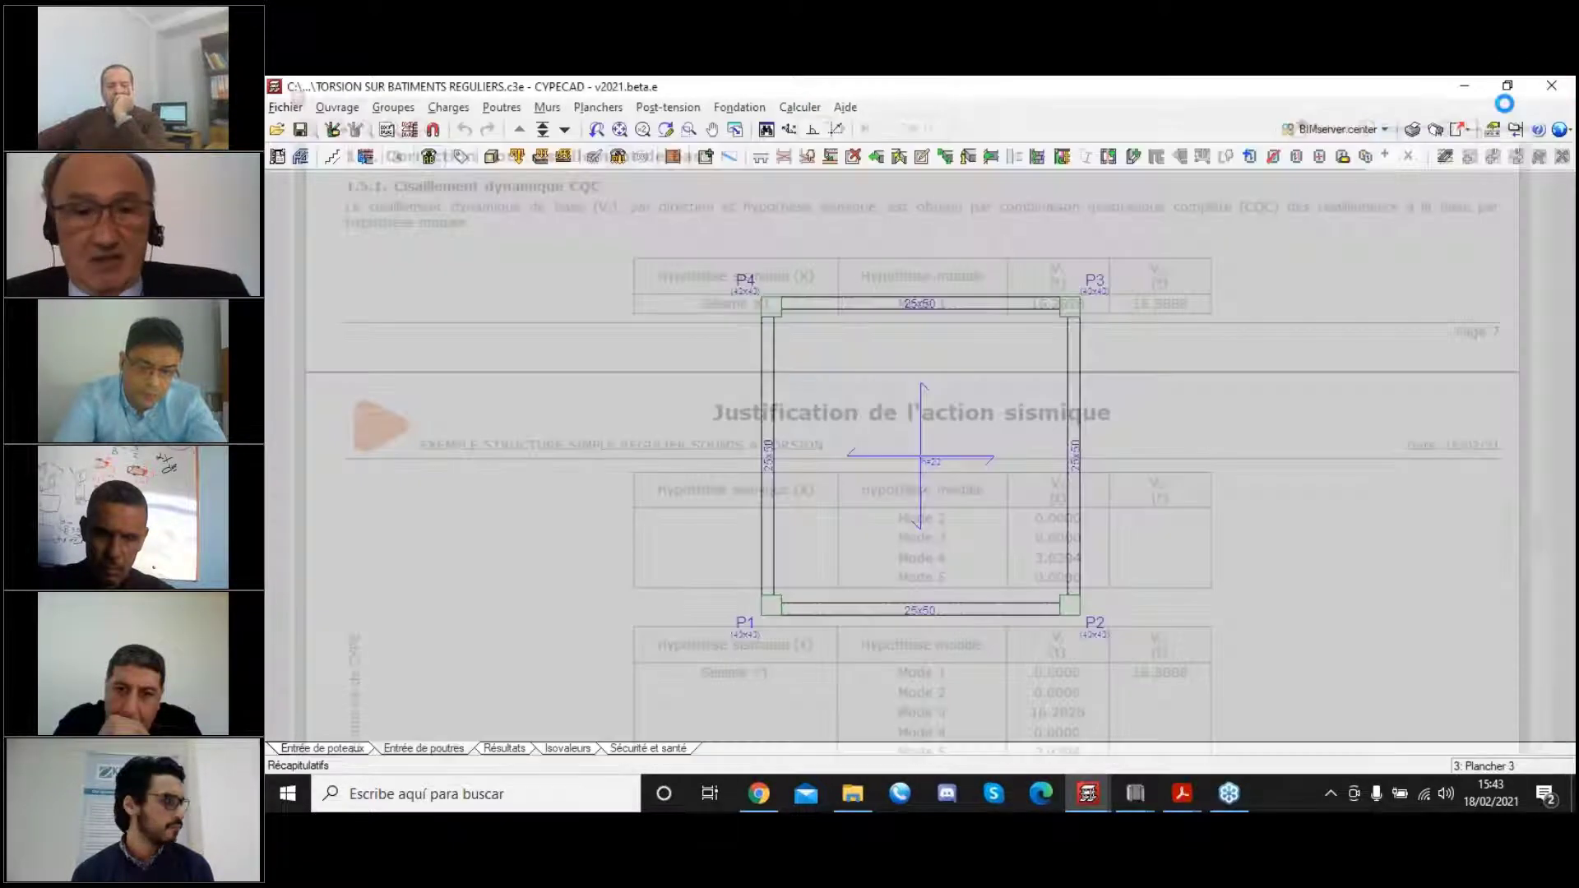
{"action": "left_click", "coordinate": [1397, 134]}
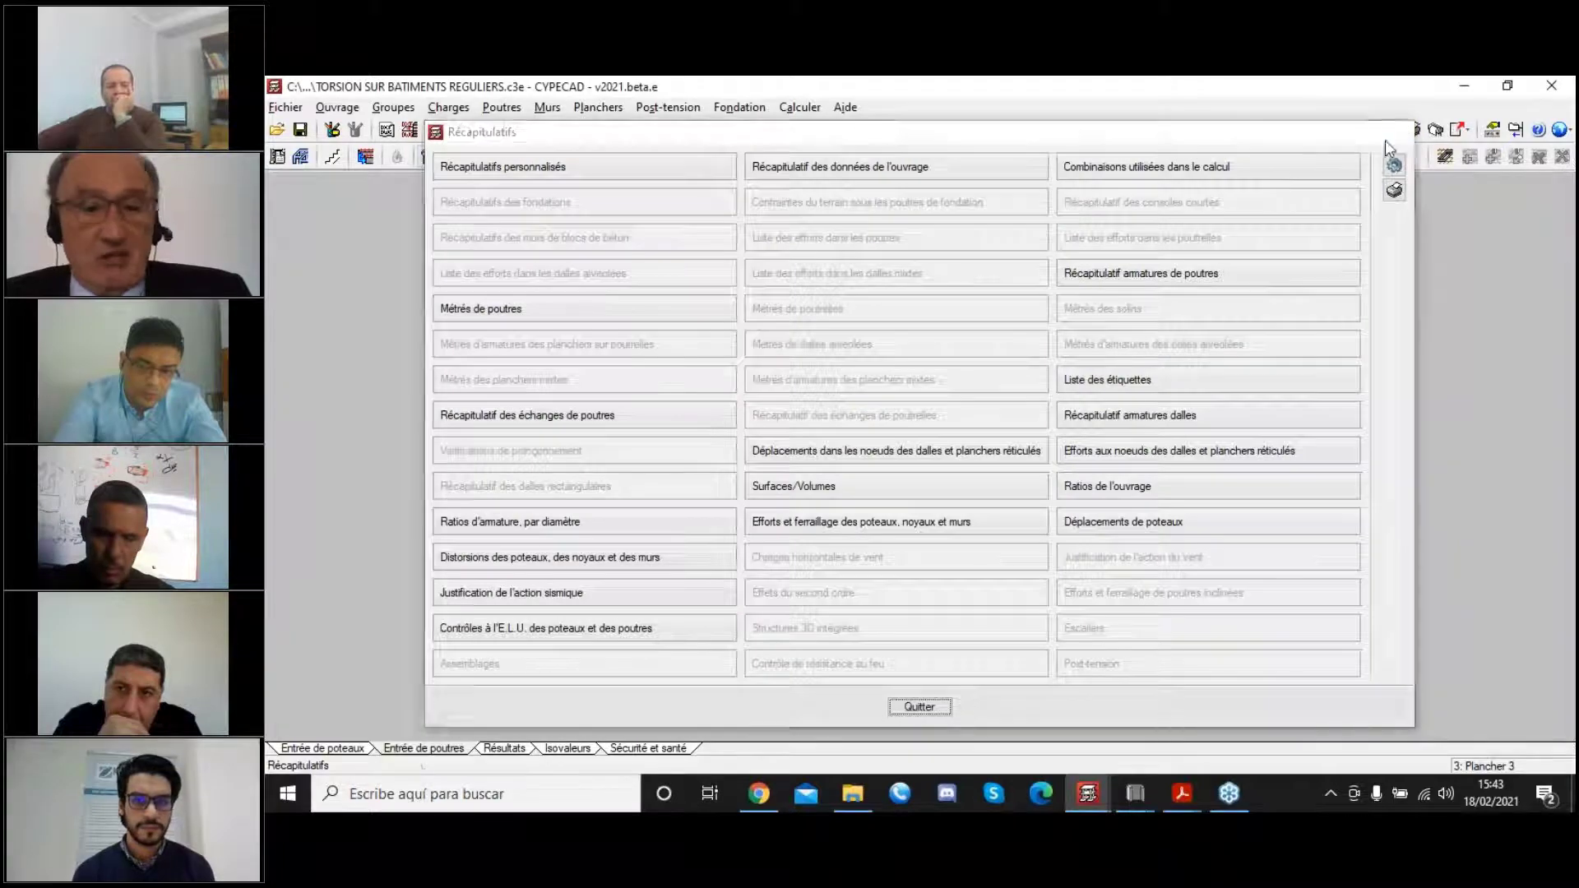
{"action": "left_click", "coordinate": [342, 748]}
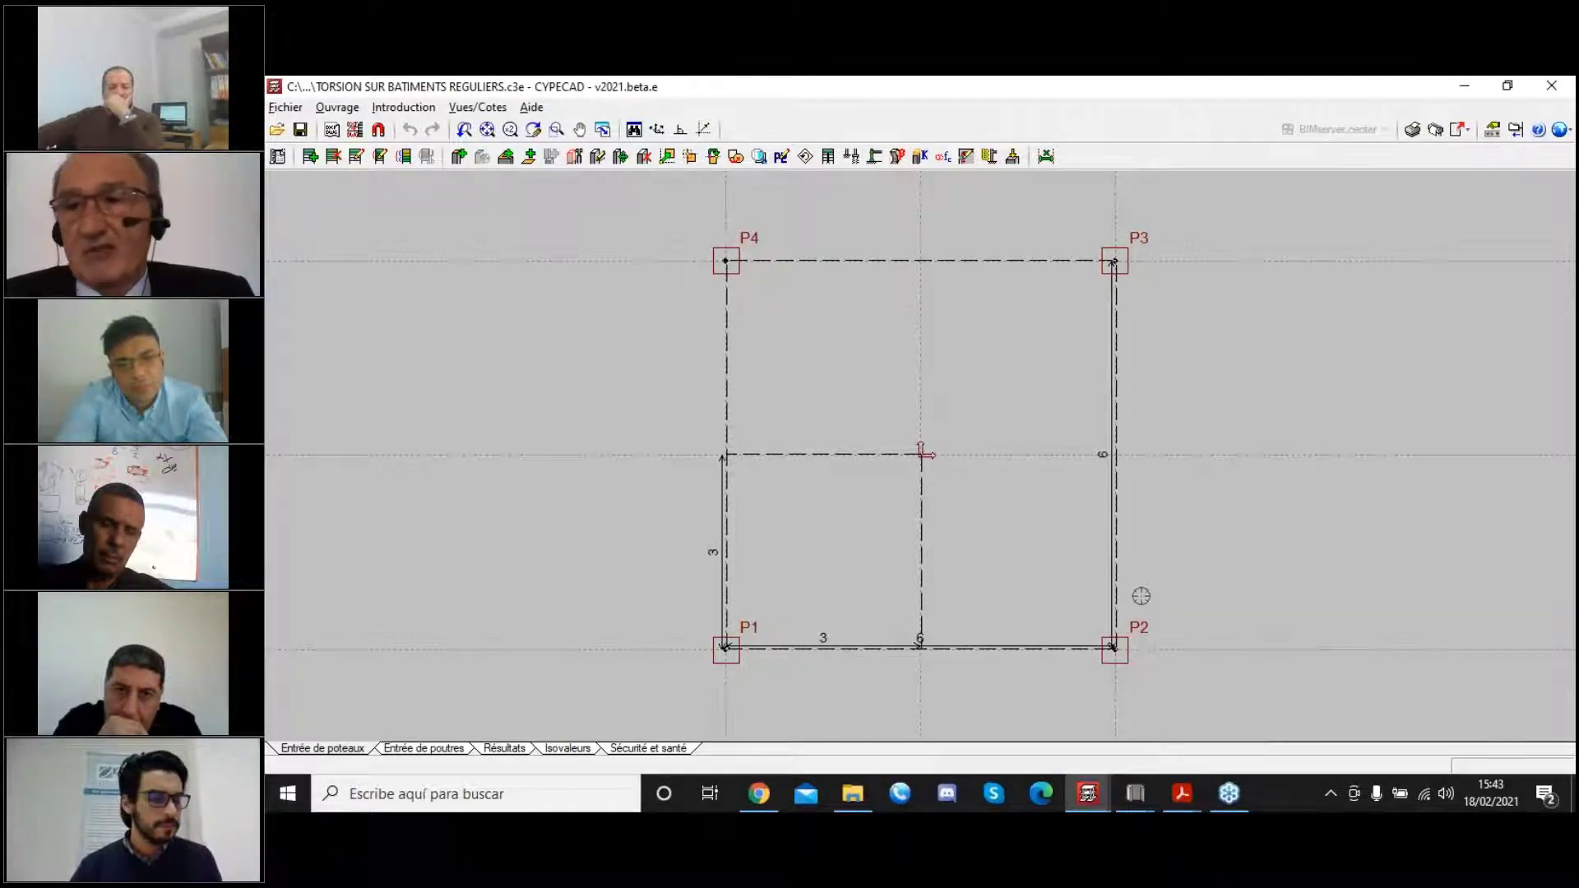
Regenerate the column forces and reinforcement report, keeping only the Résumée sum of forces by load case and level.
{"action": "left_click", "coordinate": [1409, 130]}
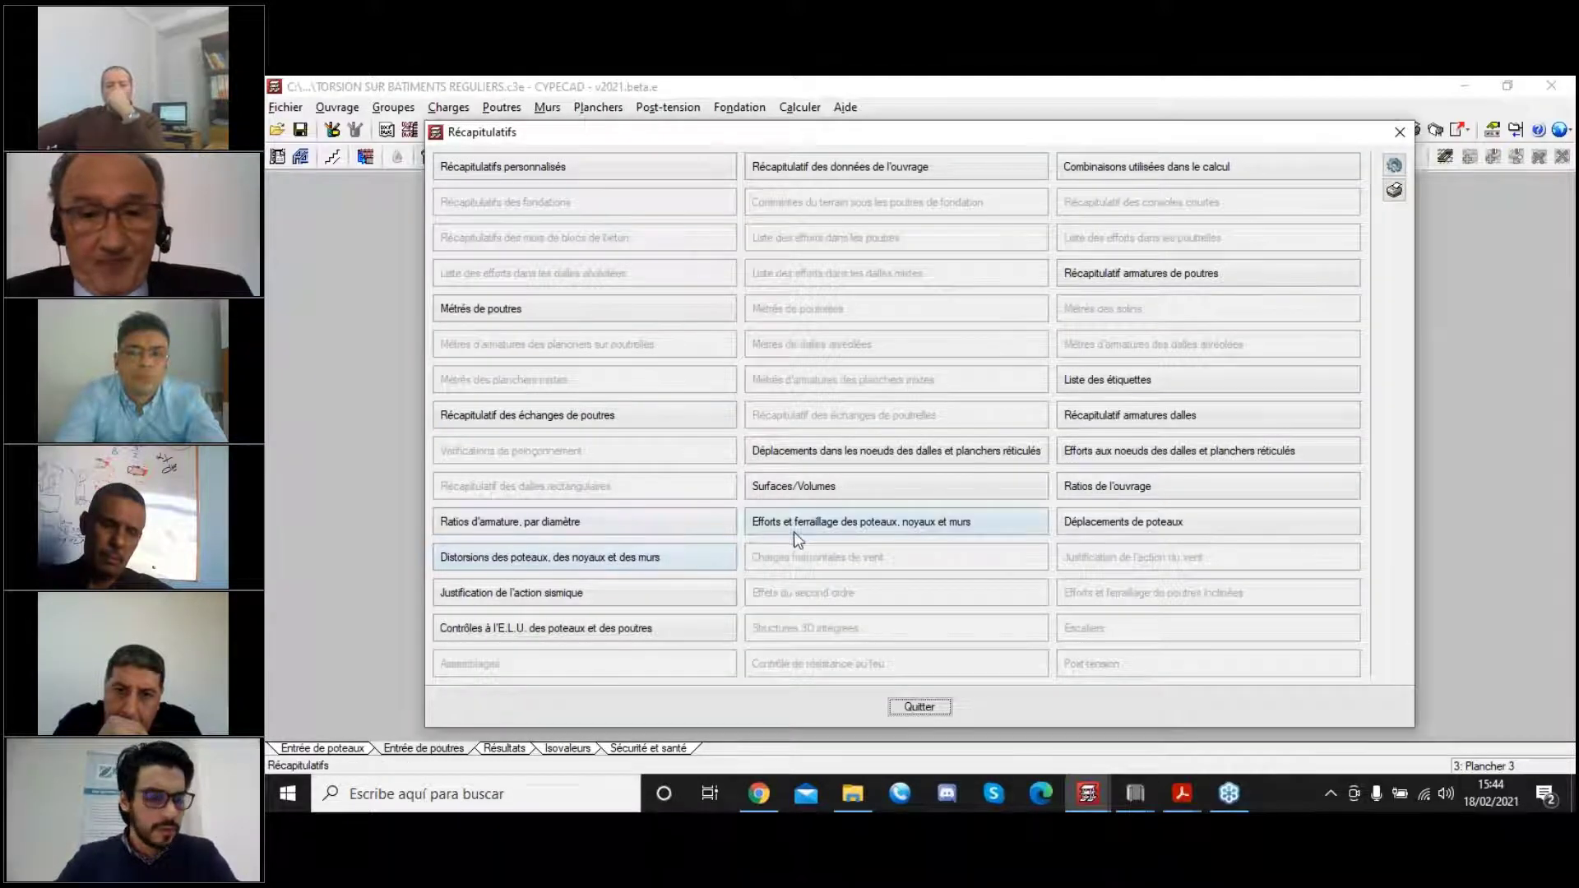
{"action": "left_click", "coordinate": [798, 523]}
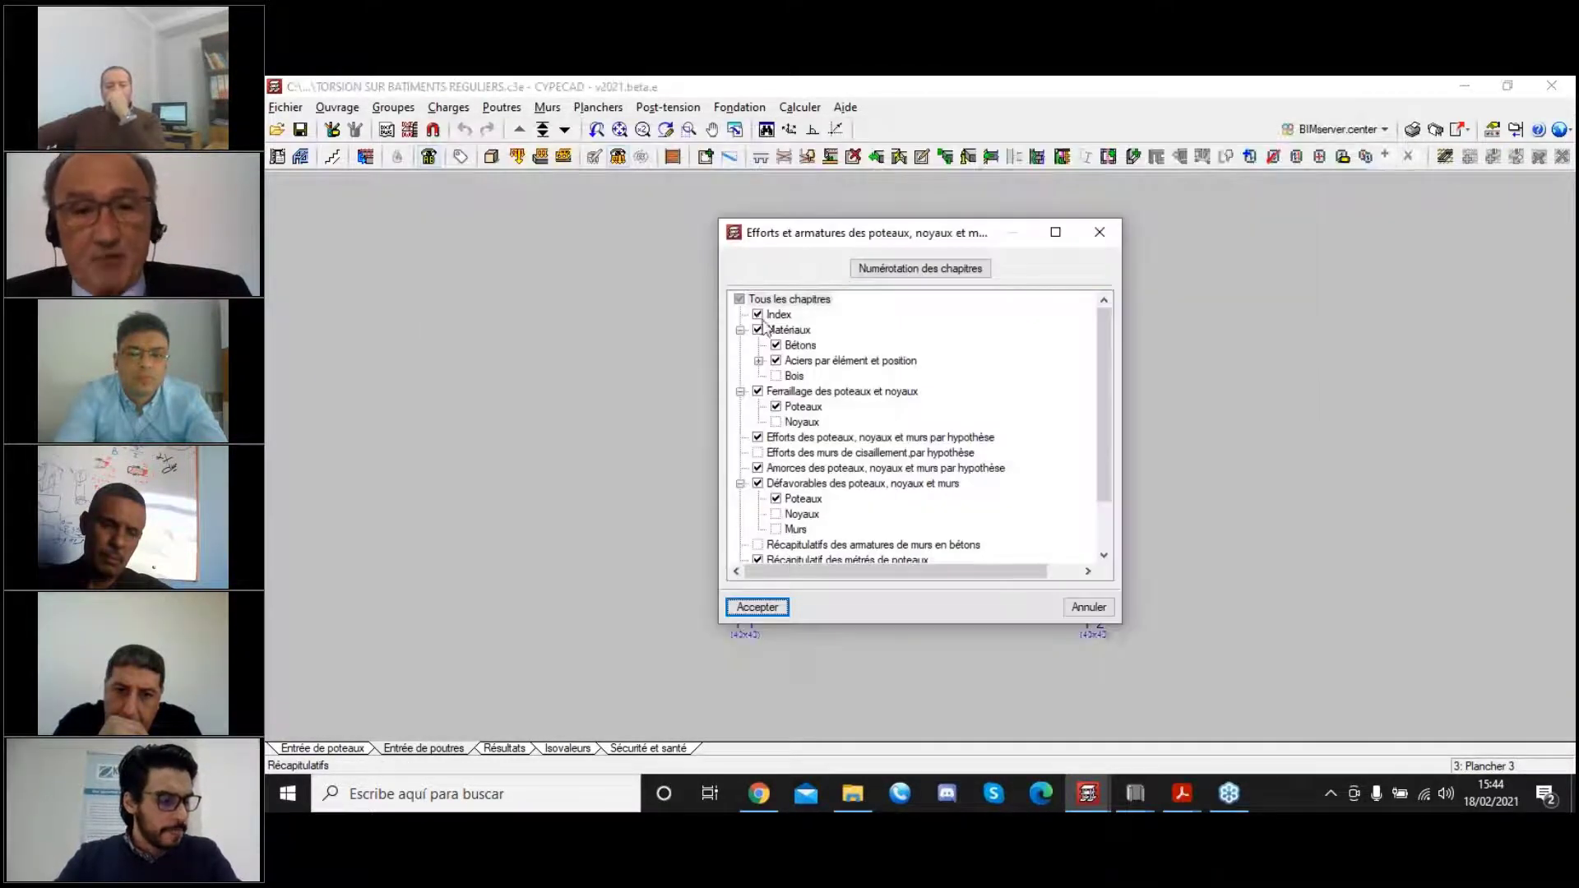
{"action": "left_click", "coordinate": [740, 300]}
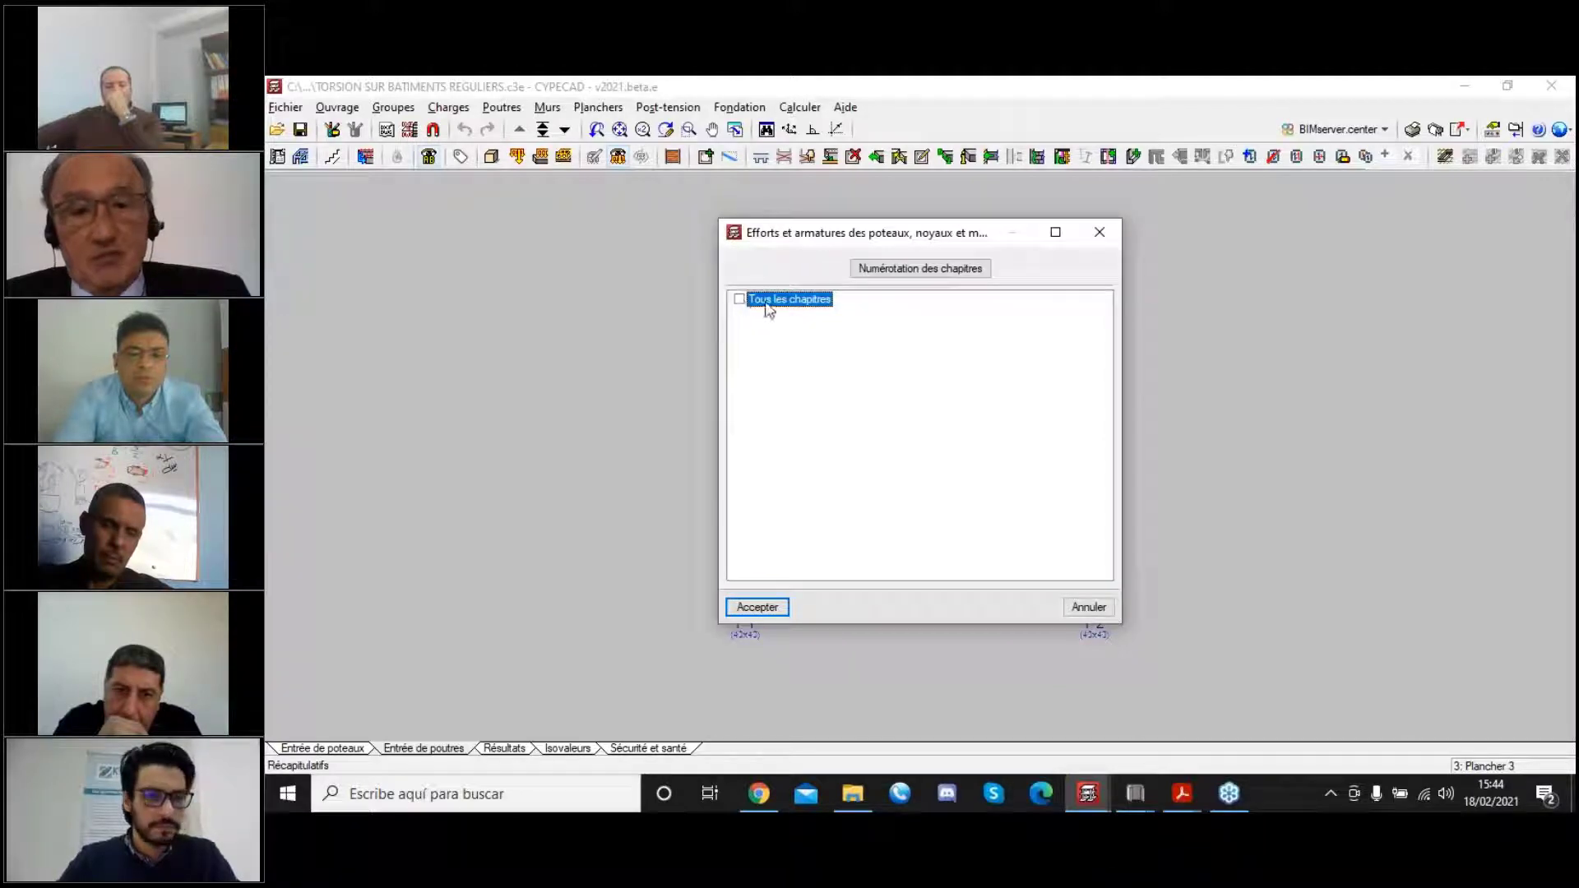
{"action": "double_click", "coordinate": [765, 303]}
{"action": "scroll", "coordinate": [778, 502], "scroll_direction": "down", "scroll_amount": 2}
{"action": "left_click", "coordinate": [779, 532]}
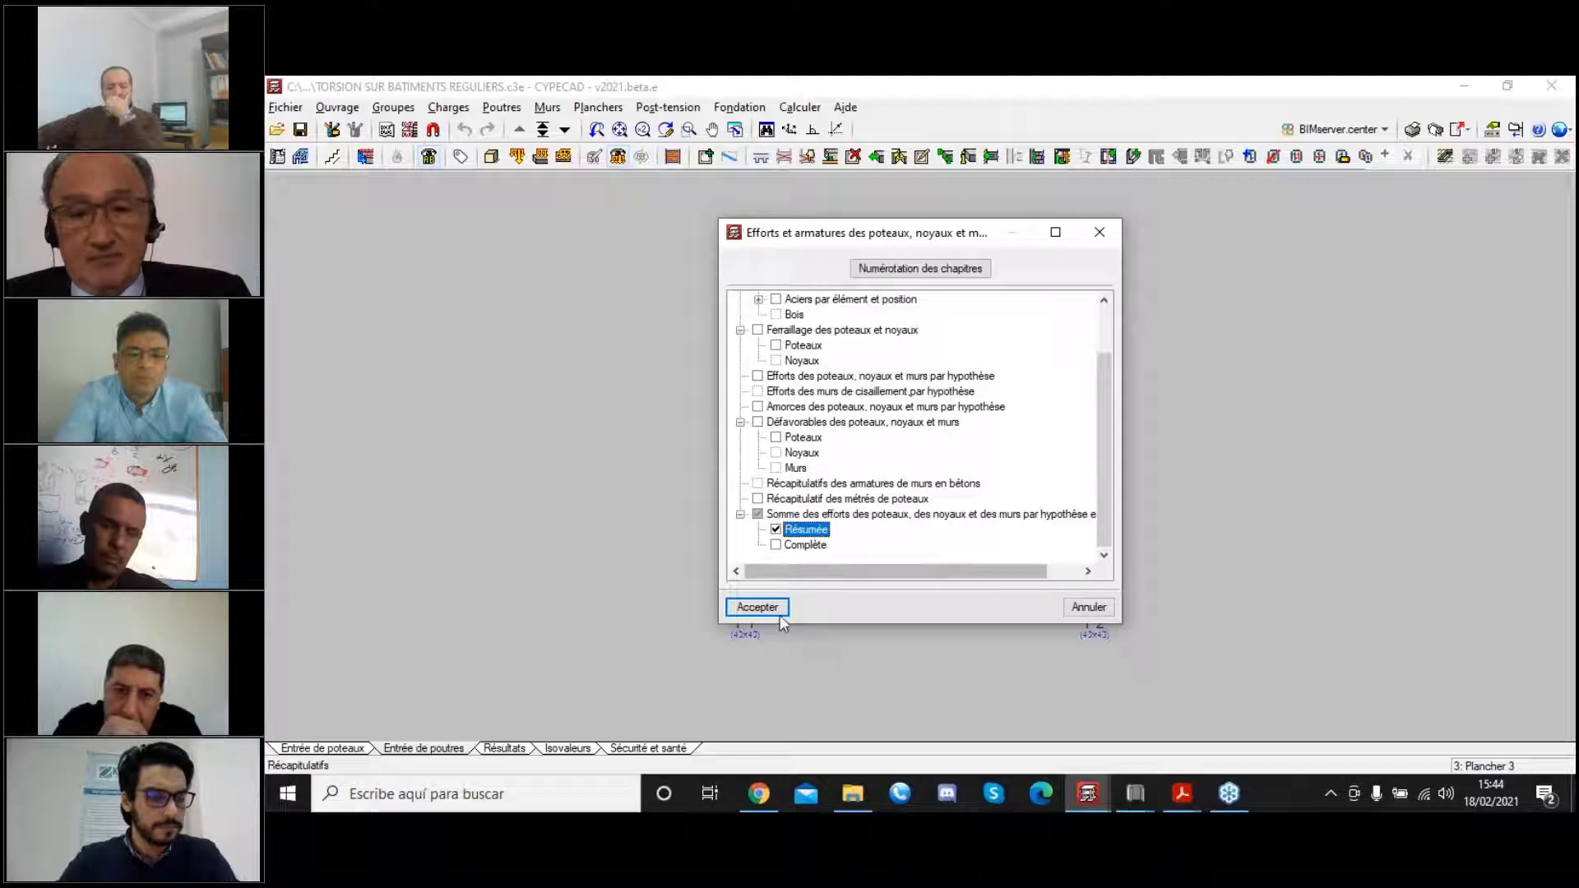
{"action": "left_click", "coordinate": [757, 607]}
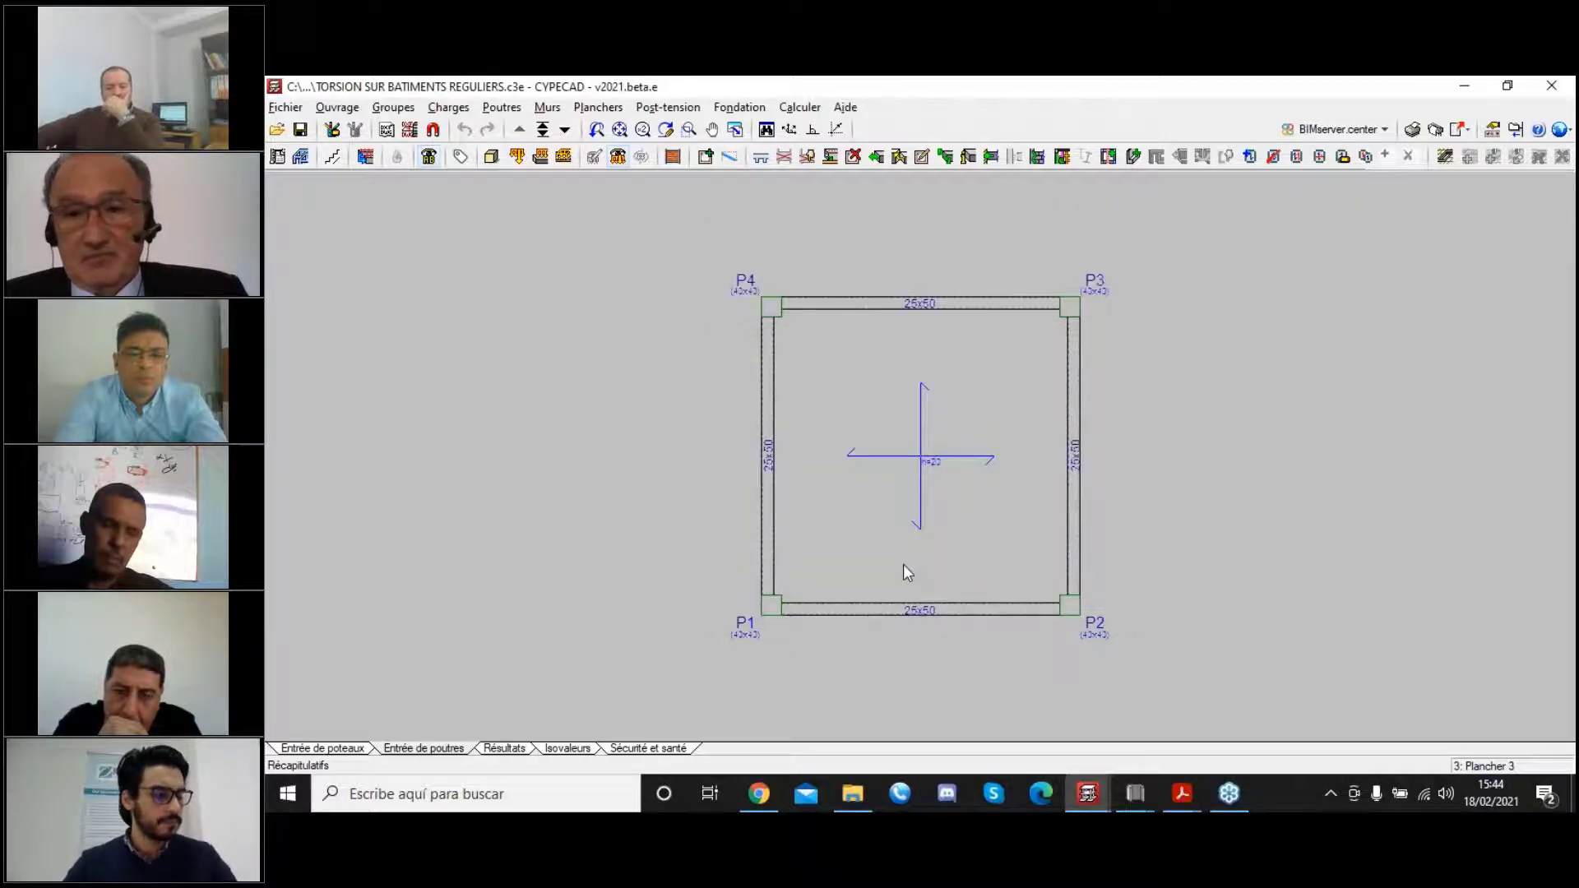
Examine the torsional moment T of Séisme X Mode 2 at Fondation level, and close the report and the report list.
{"action": "scroll", "coordinate": [931, 526], "scroll_direction": "down", "scroll_amount": 8}
{"action": "scroll", "coordinate": [928, 526], "scroll_direction": "down", "scroll_amount": 5}
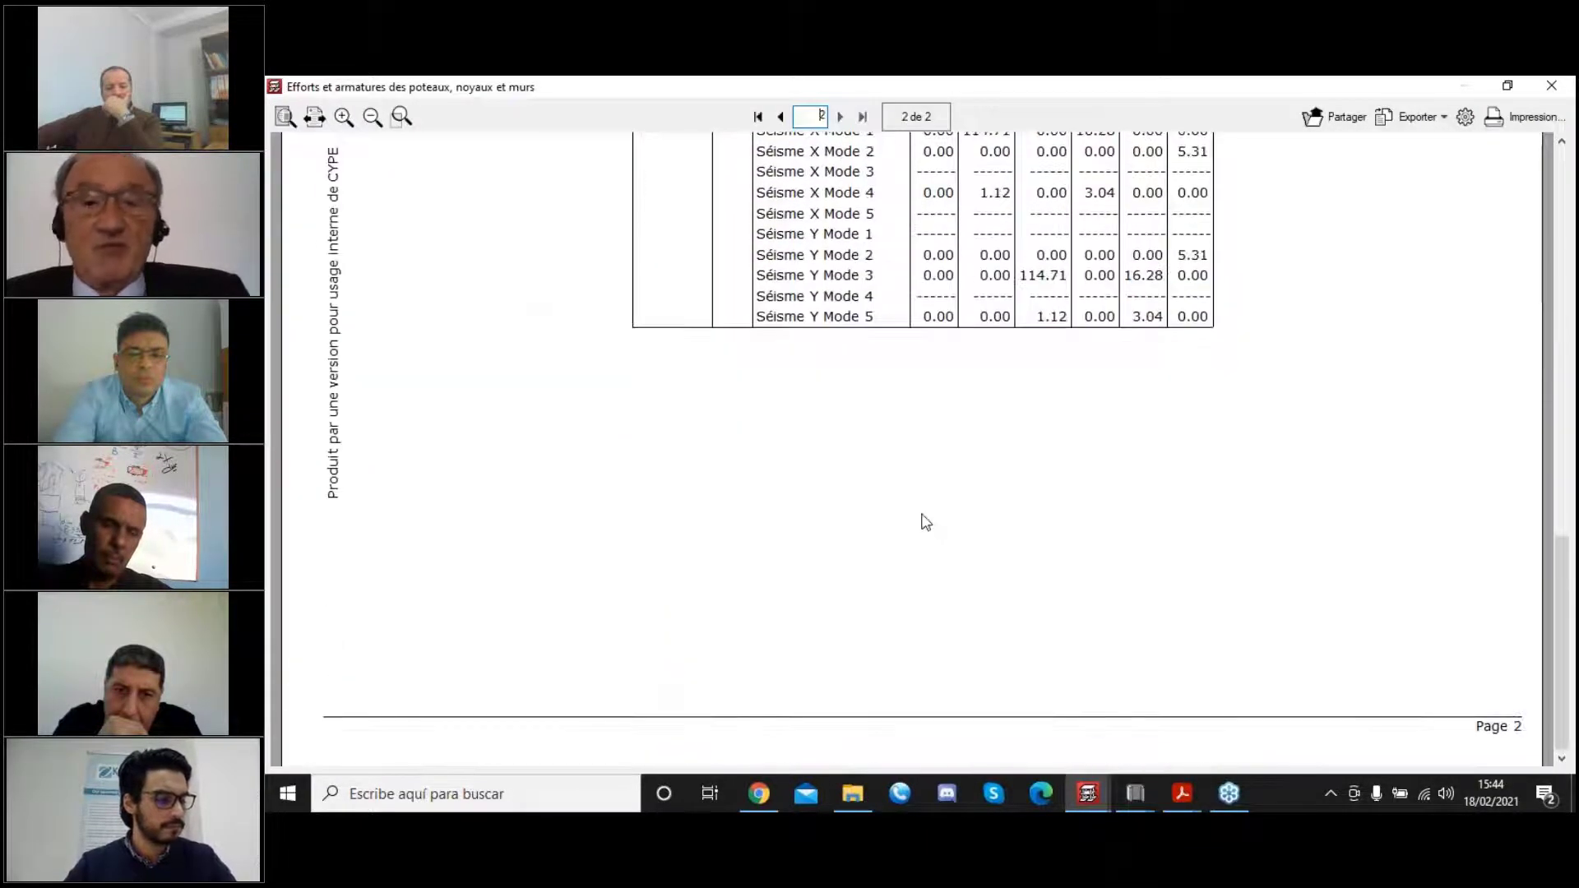
{"action": "scroll", "coordinate": [928, 505], "scroll_direction": "up", "scroll_amount": 2}
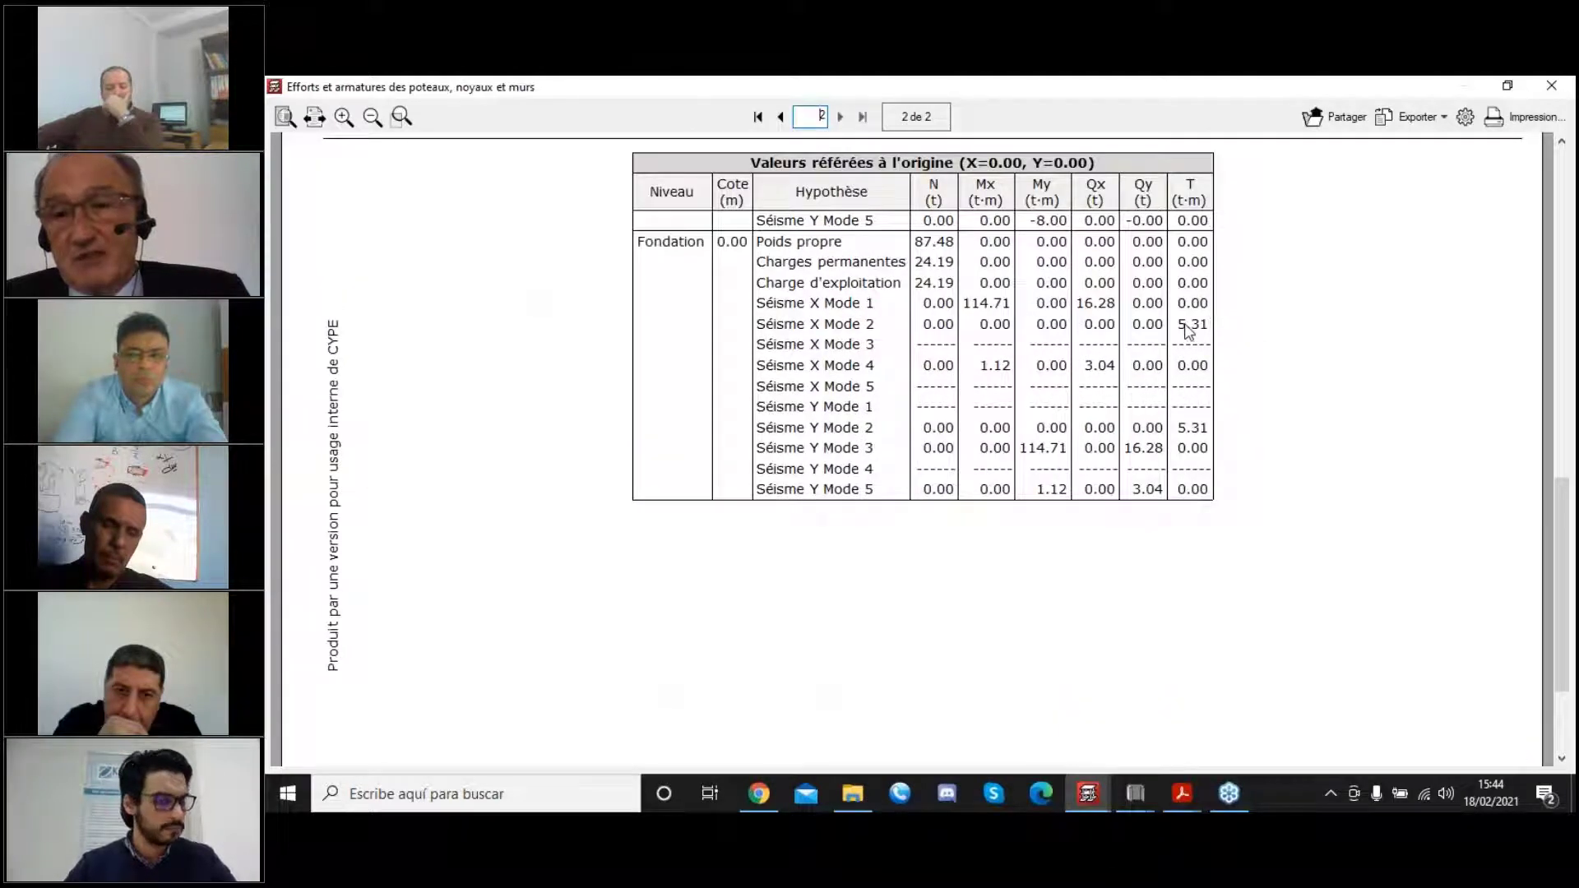
{"action": "left_click_drag", "start_coordinate": [1177, 320], "coordinate": [1210, 333]}
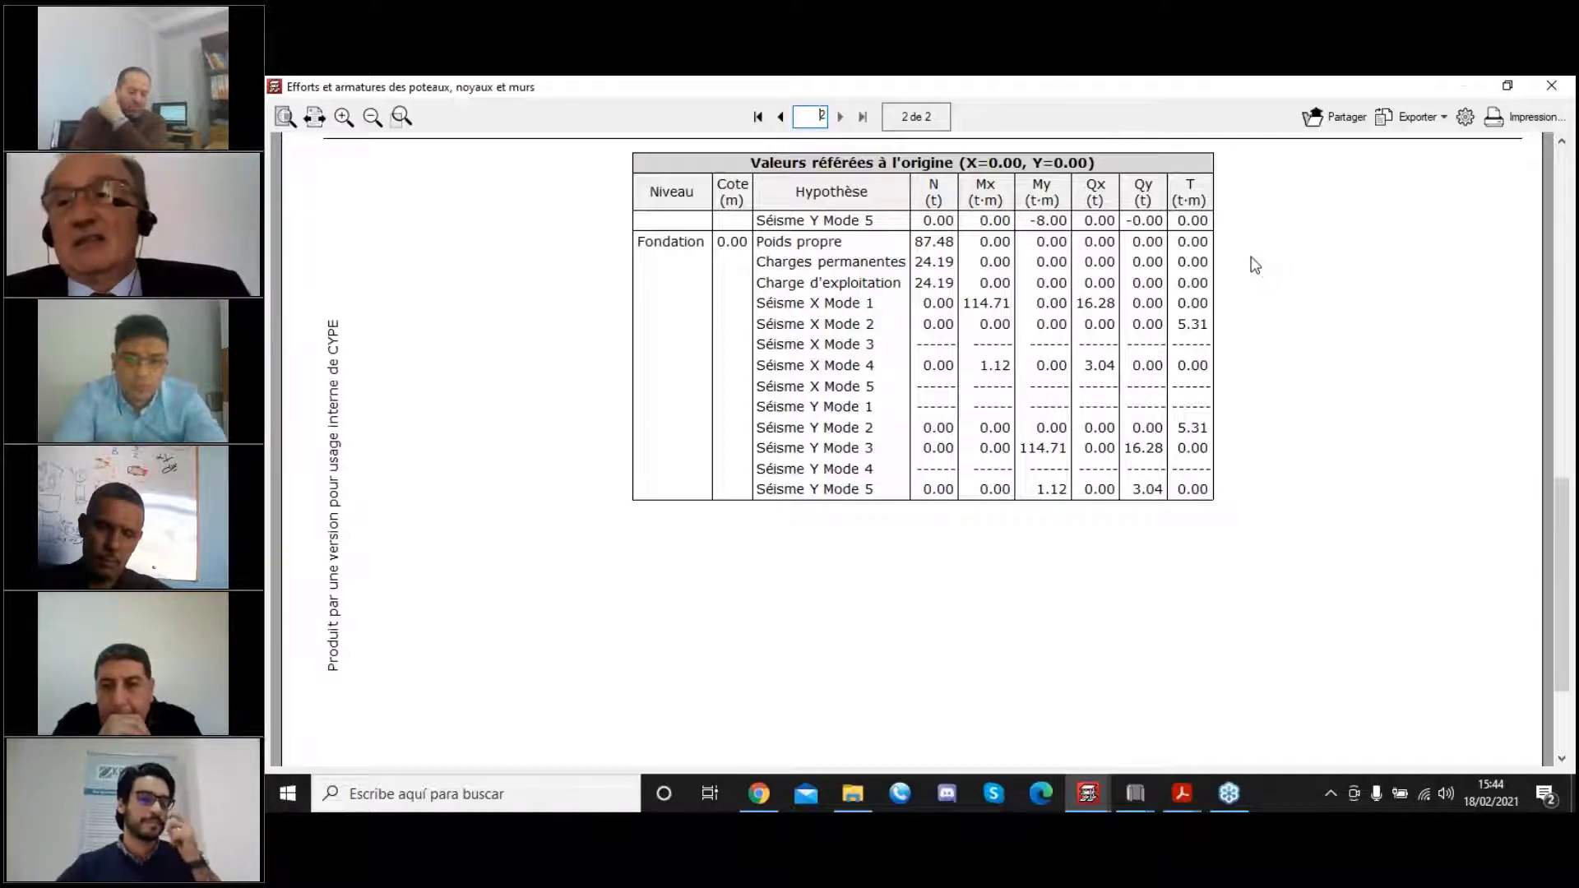
{"action": "left_click", "coordinate": [1552, 87]}
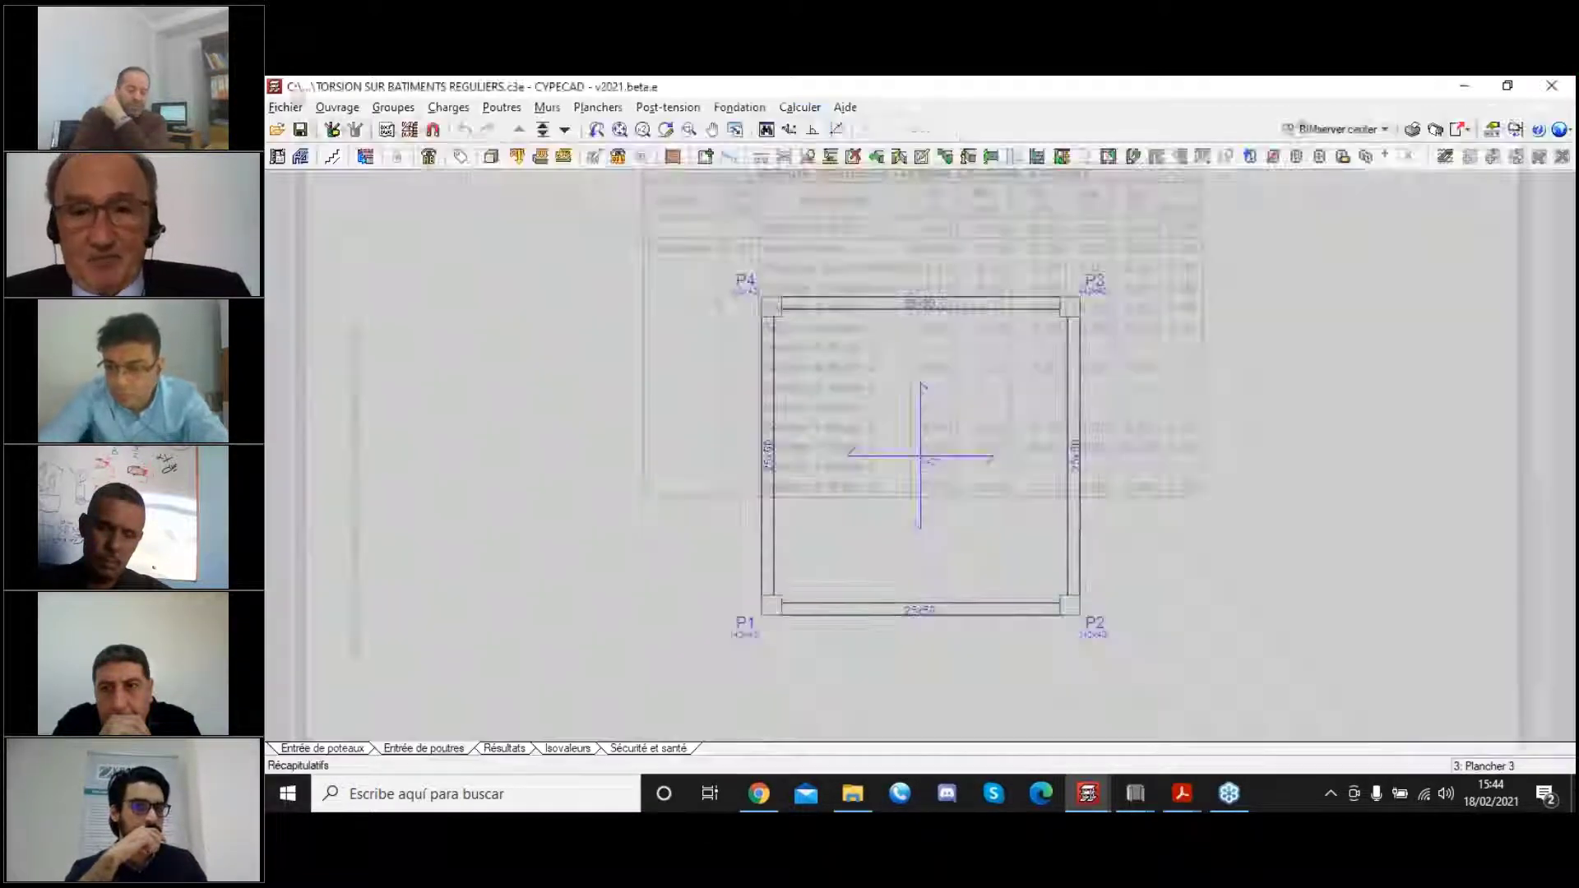
{"action": "left_click", "coordinate": [1399, 132]}
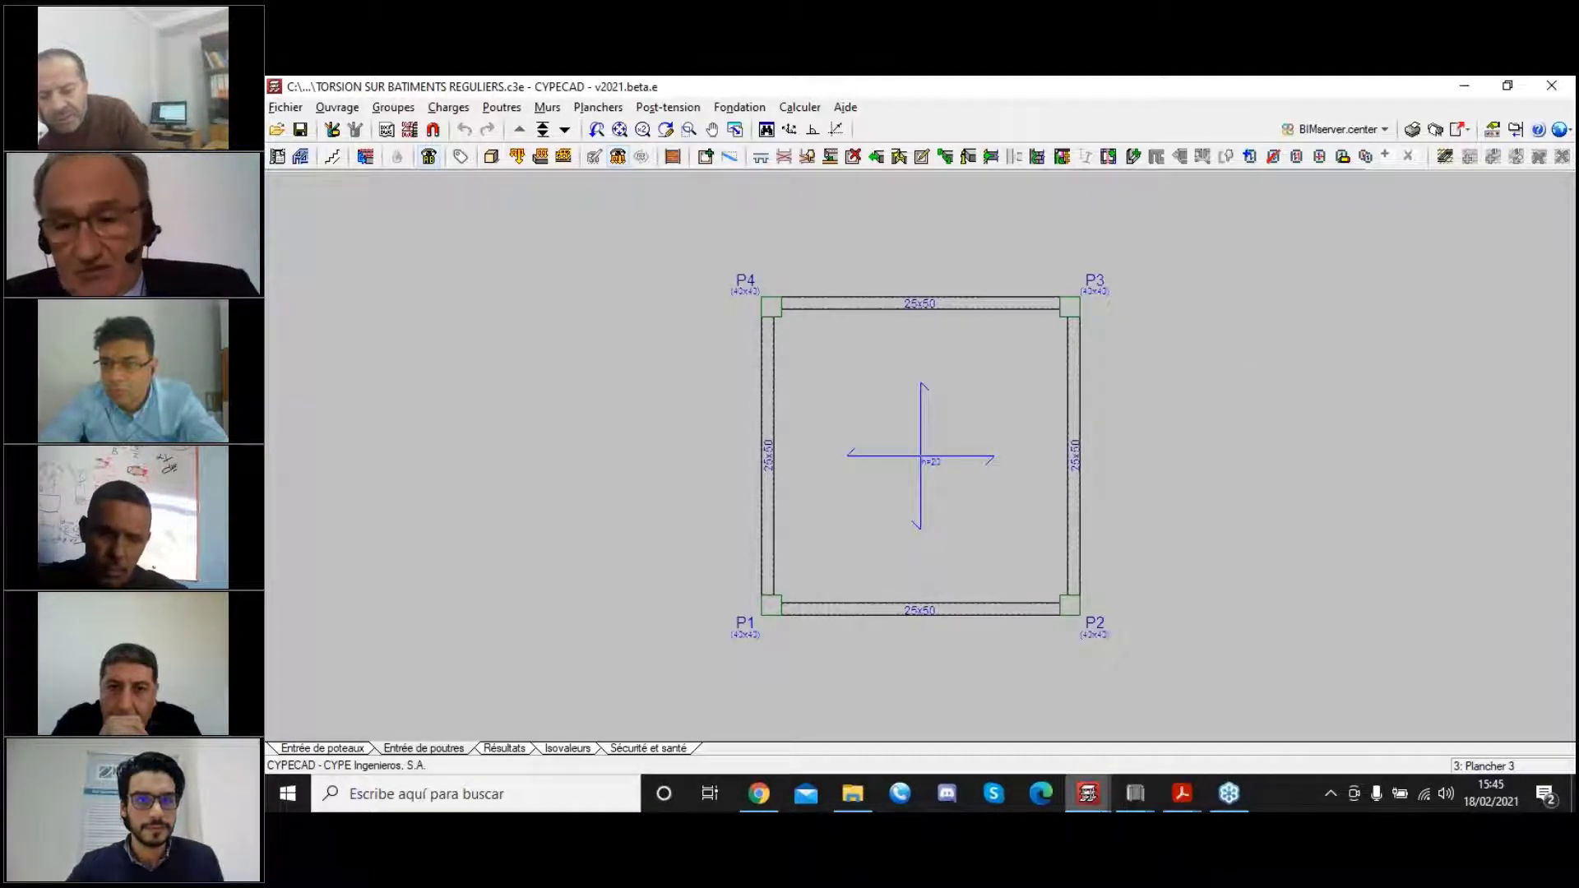
Switch to the project batiment soumis au seisme avec torsion, examine its 3D building view from several sides, and close that view.
{"action": "mouse_move", "coordinate": [1082, 799]}
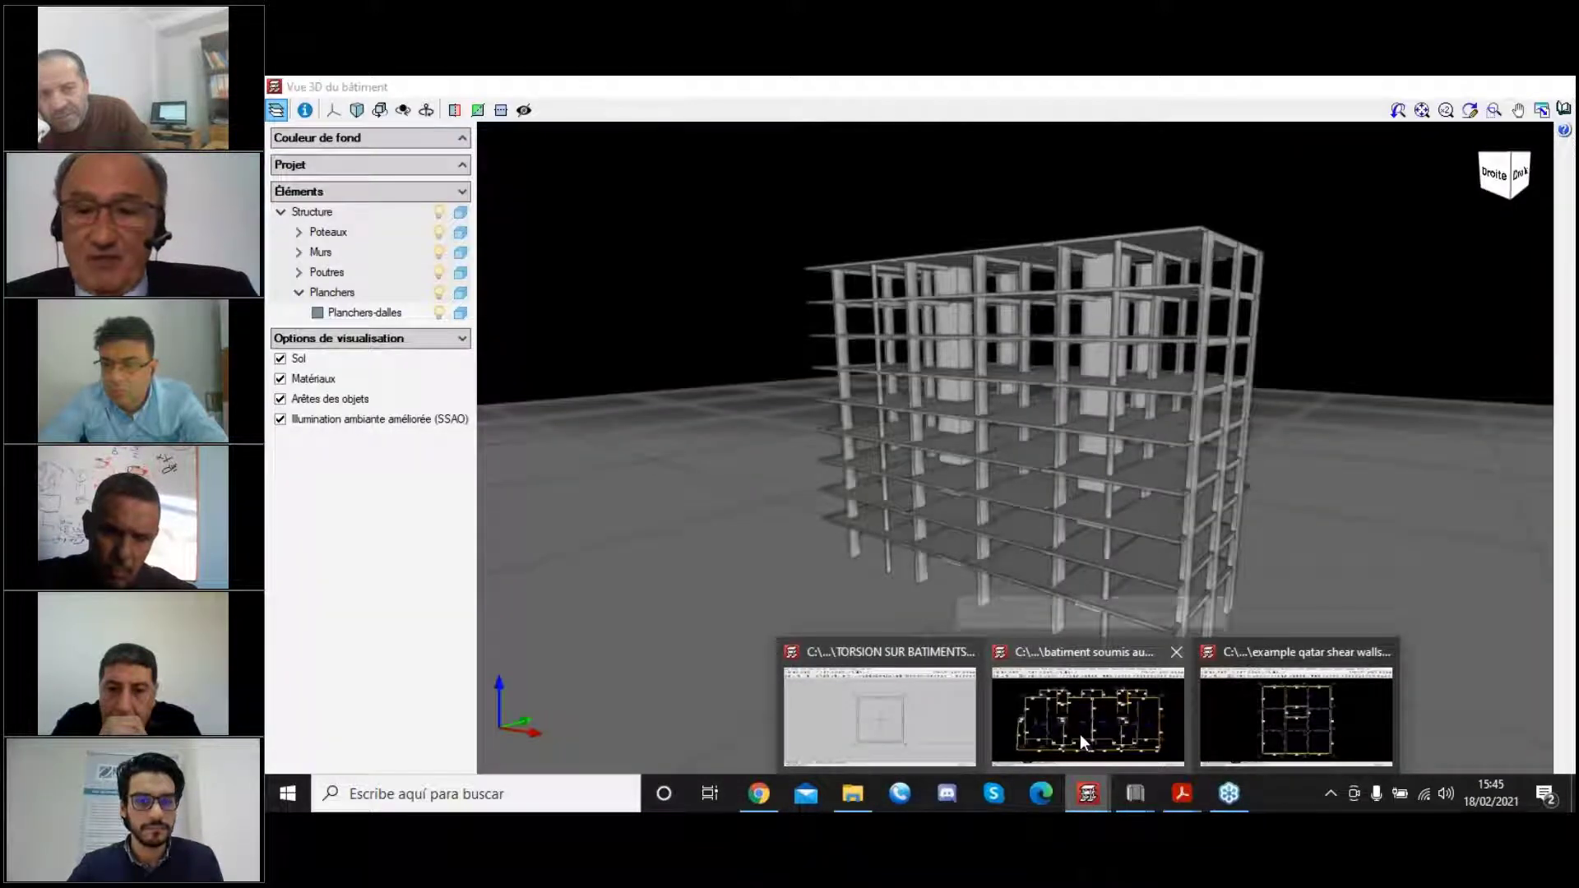
{"action": "left_click", "coordinate": [1079, 734]}
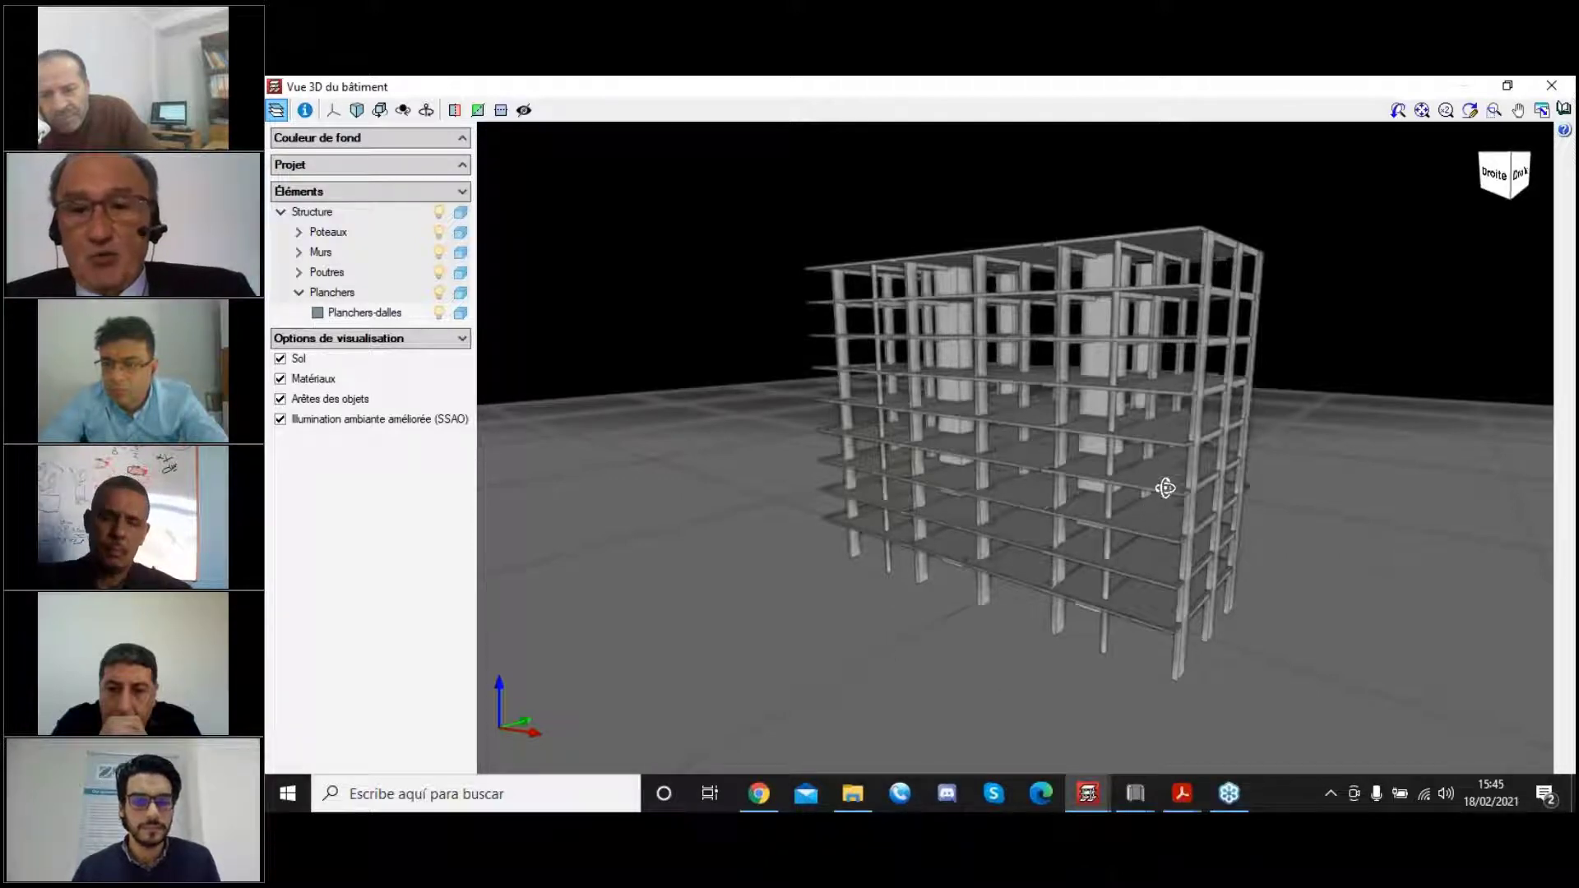
{"action": "left_click_drag", "start_coordinate": [1165, 488], "coordinate": [1016, 503]}
{"action": "left_click_drag", "start_coordinate": [958, 581], "coordinate": [945, 469]}
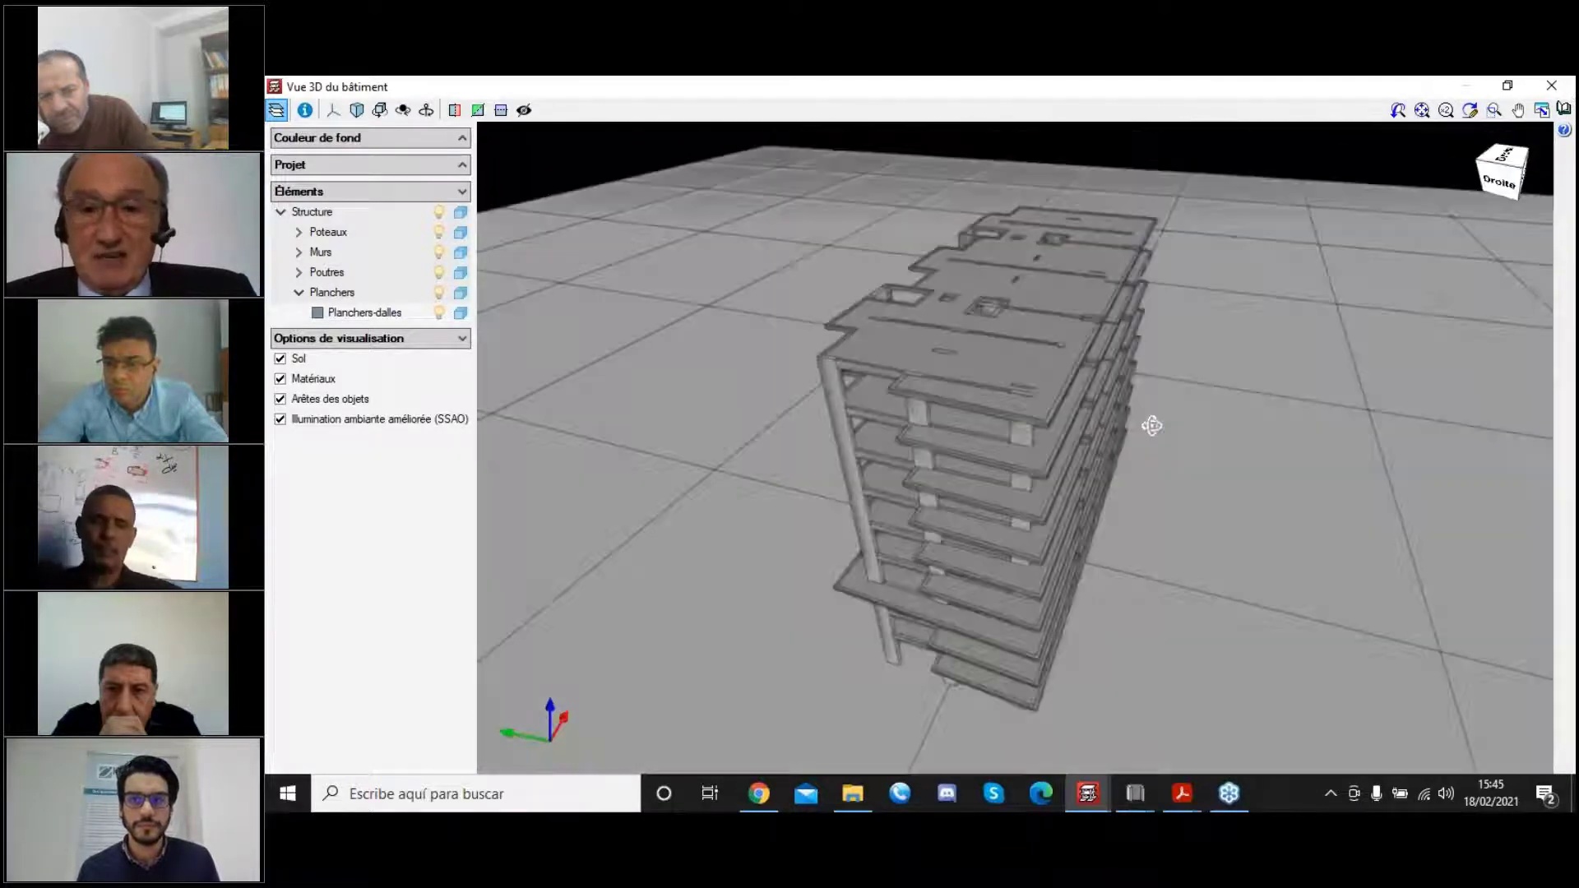
{"action": "left_click_drag", "start_coordinate": [1151, 425], "coordinate": [1263, 444]}
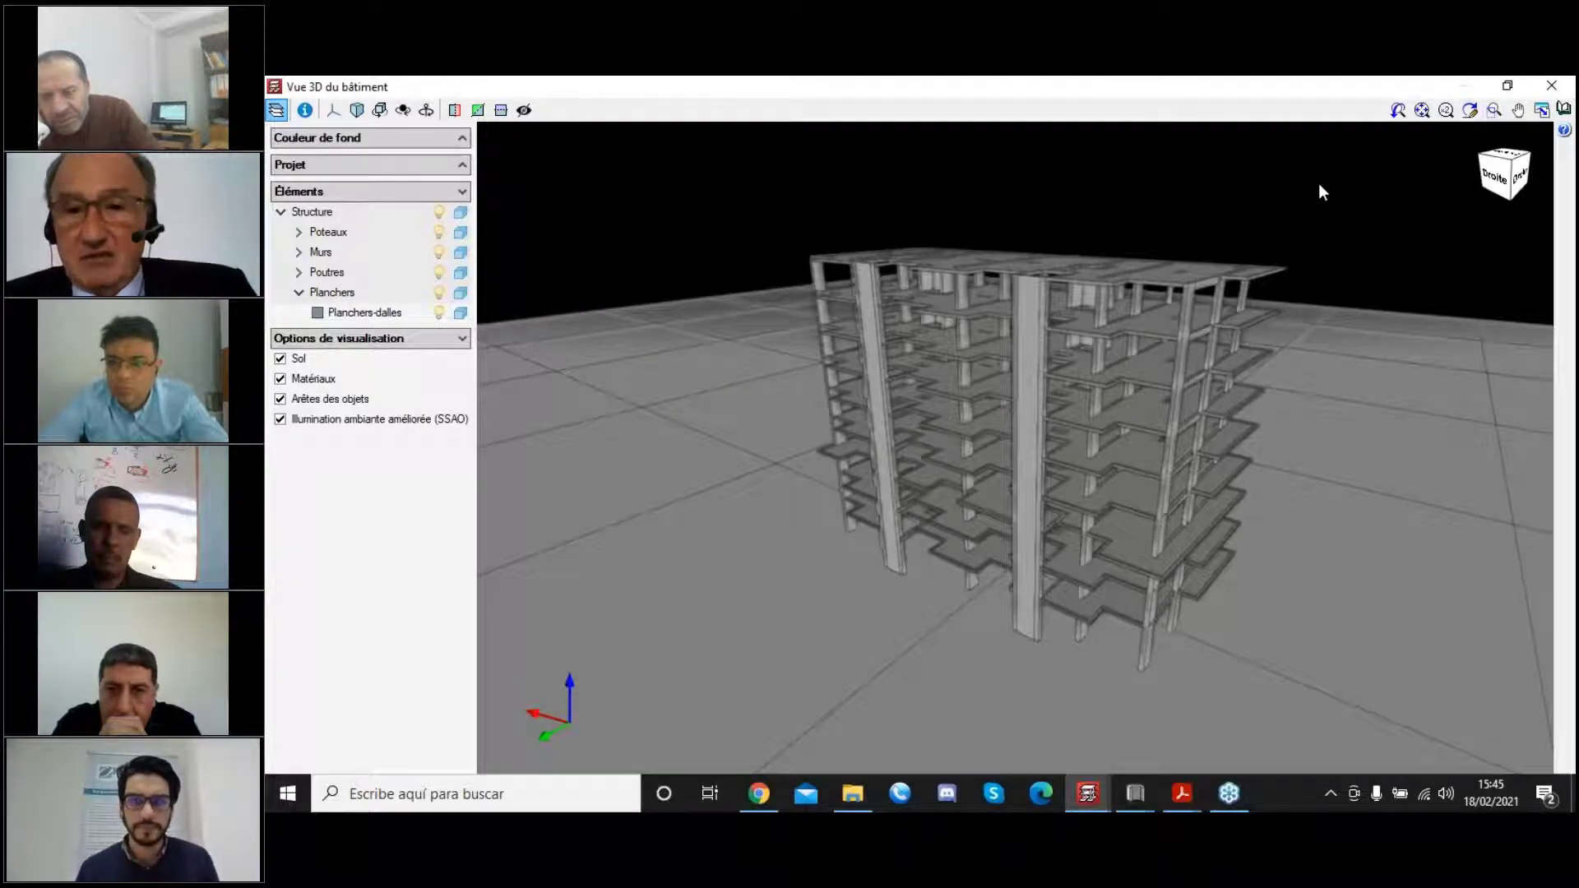
{"action": "left_click", "coordinate": [1551, 85]}
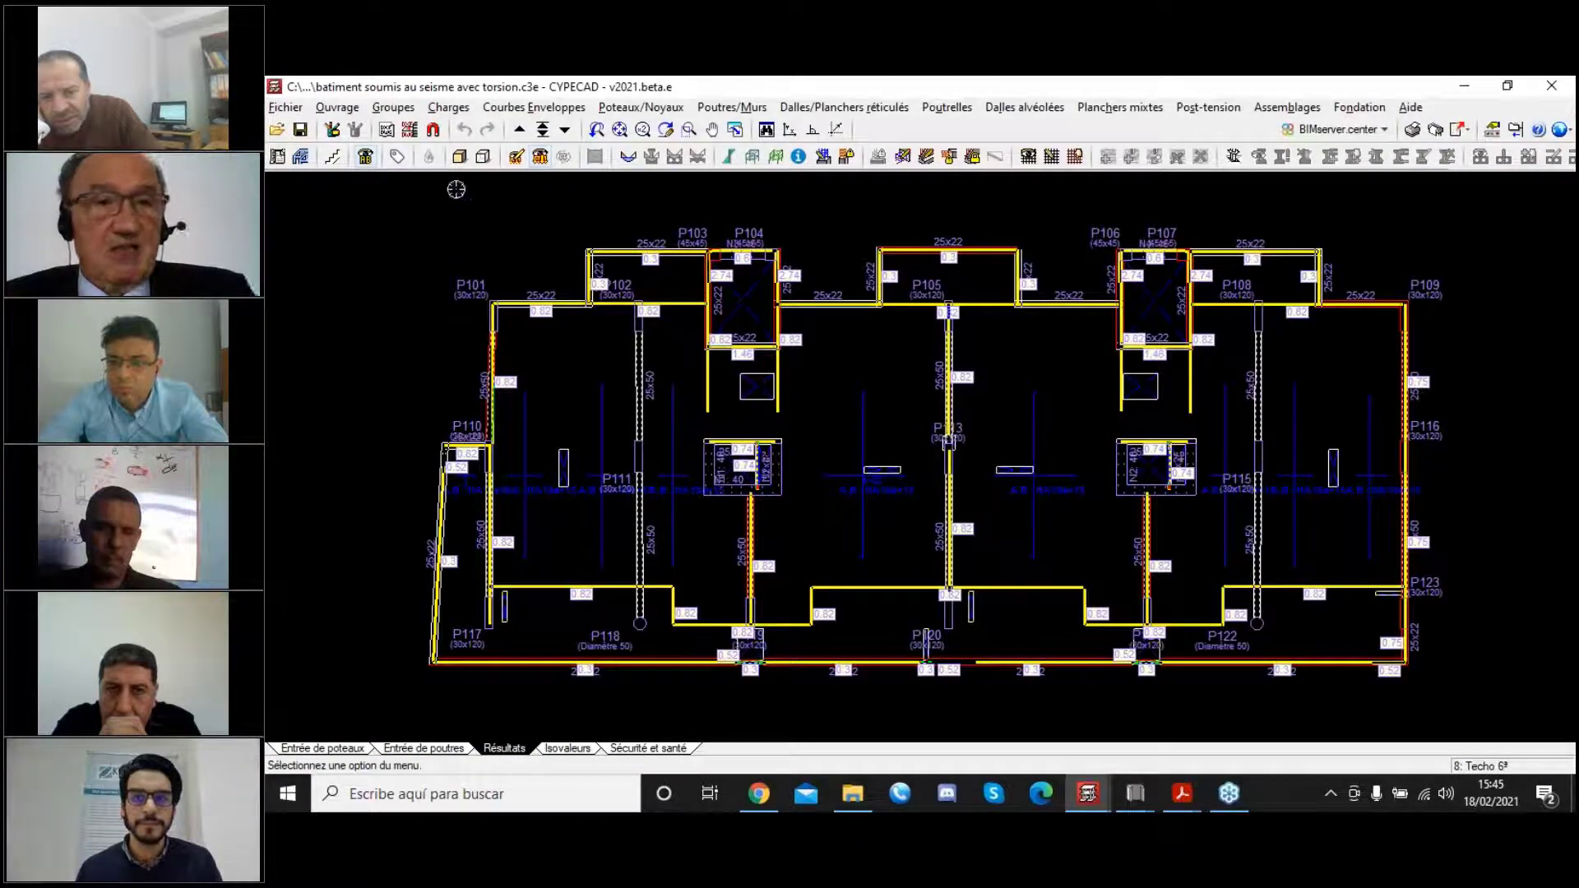
Browse the floor plans from Techo 6 down to Techo 4, and go to the Fondation group.
{"action": "left_click", "coordinate": [565, 130]}
{"action": "left_click", "coordinate": [565, 130]}
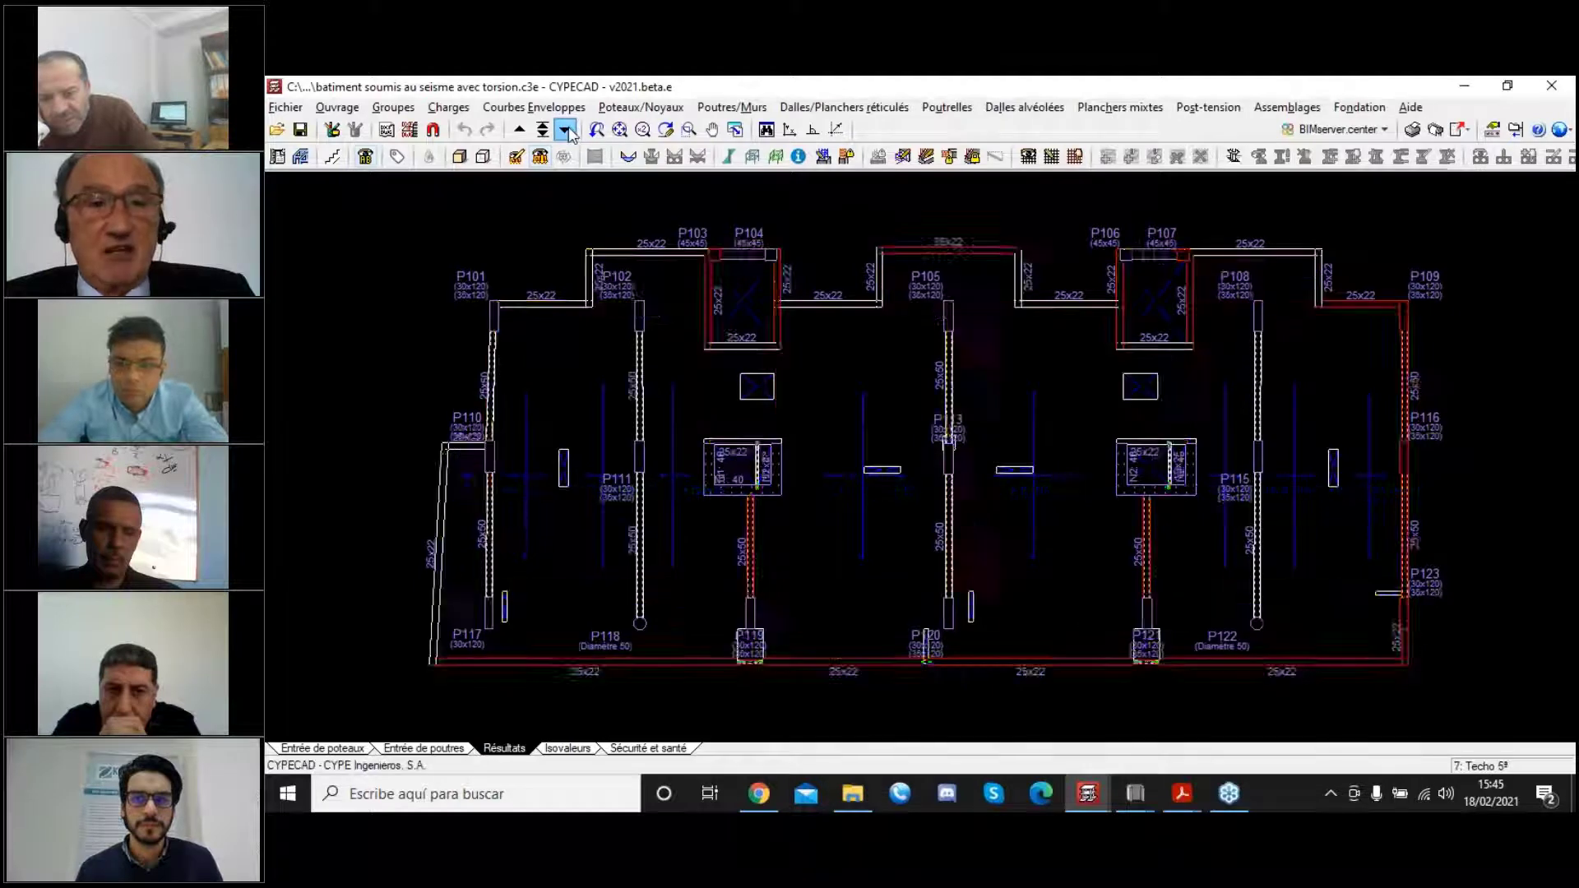
{"action": "left_click", "coordinate": [542, 130]}
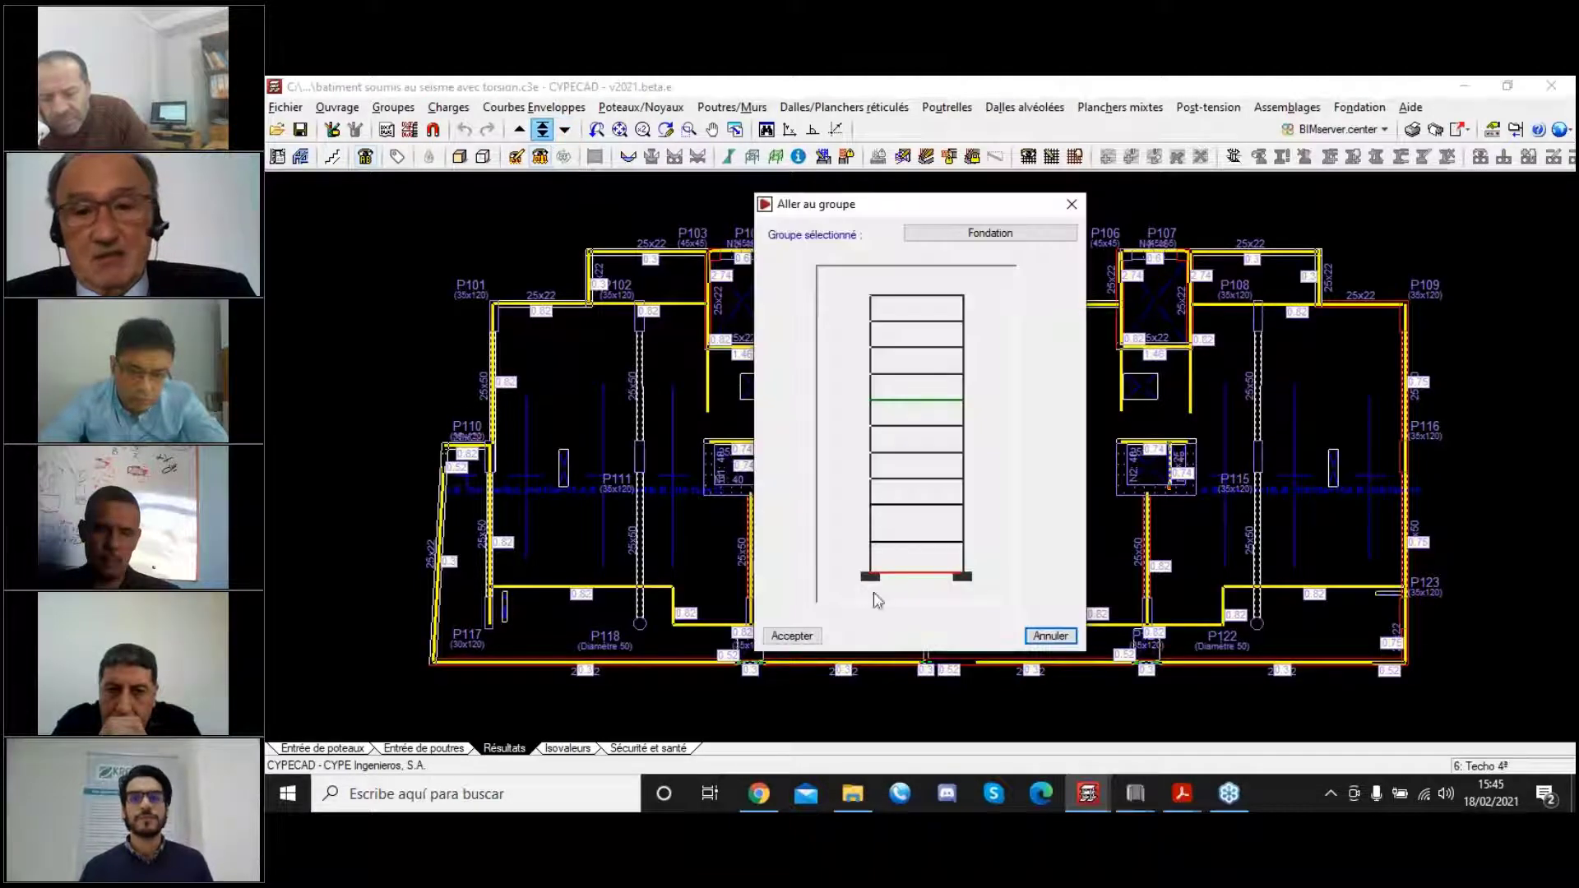
{"action": "double_click", "coordinate": [862, 598]}
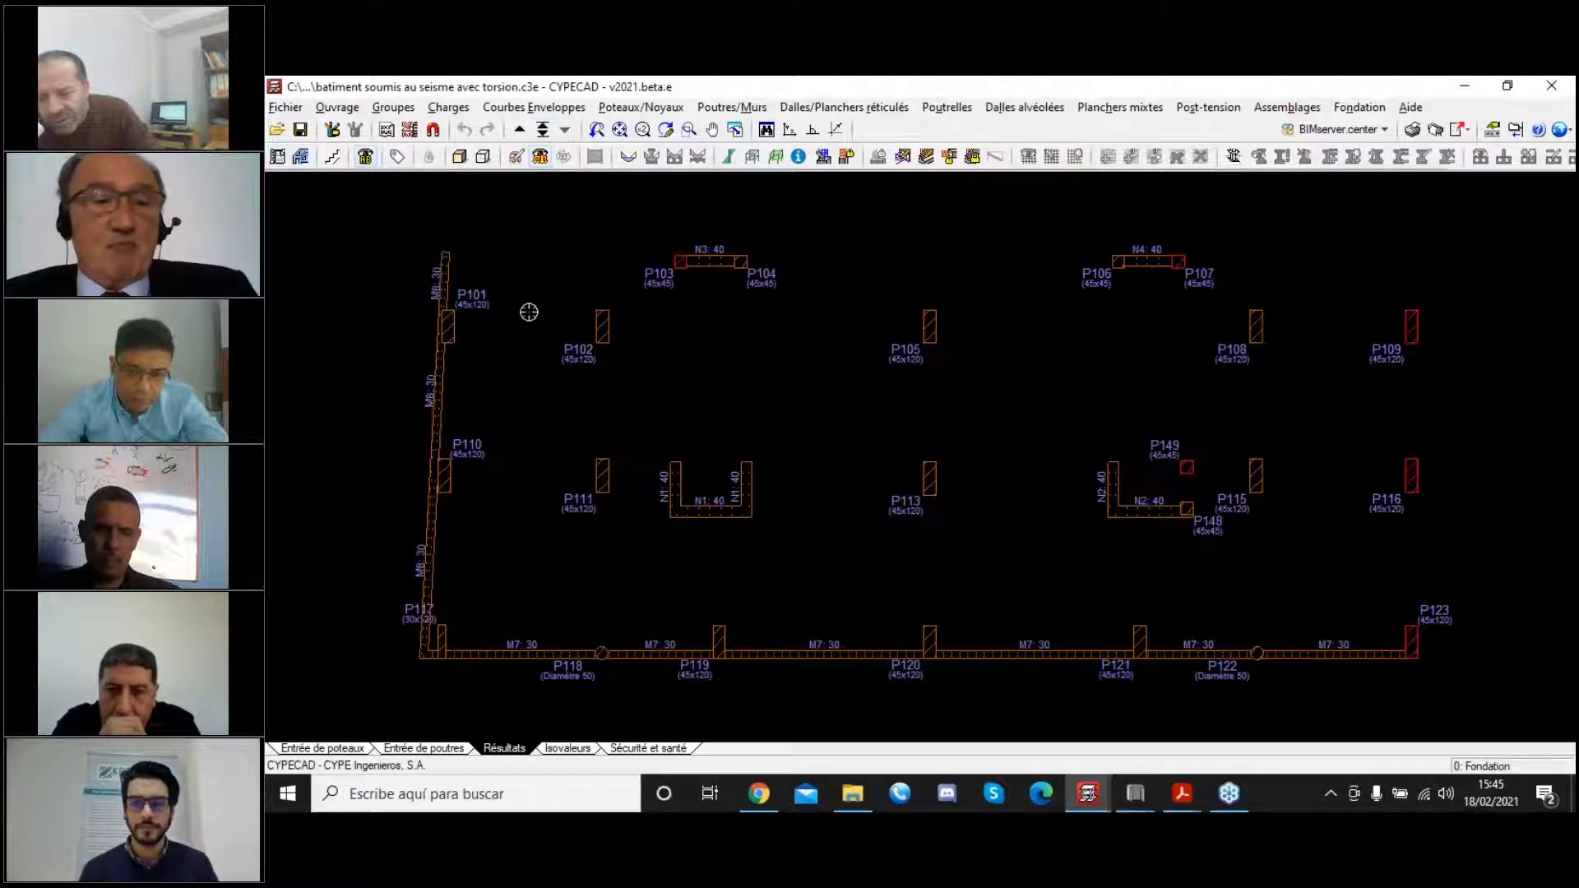
Show the background drawing template over the Fondation plan, examine the whole site layout, and hide the template again.
{"action": "left_click", "coordinate": [412, 133]}
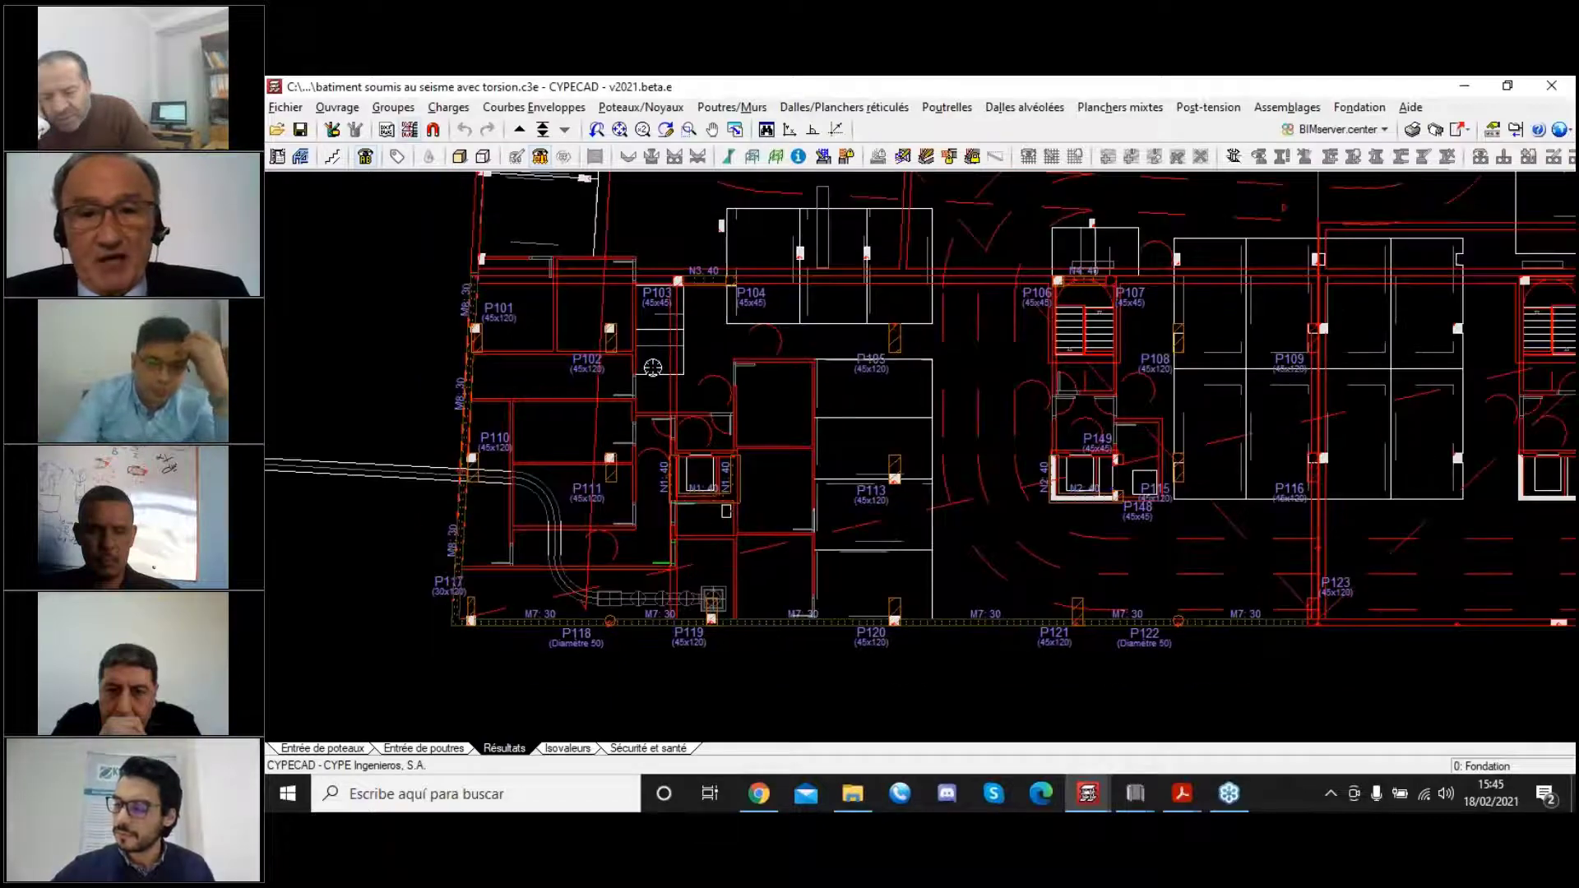
{"action": "scroll", "coordinate": [652, 368], "scroll_direction": "down", "scroll_amount": 3}
{"action": "scroll", "coordinate": [666, 427], "scroll_direction": "down", "scroll_amount": 1}
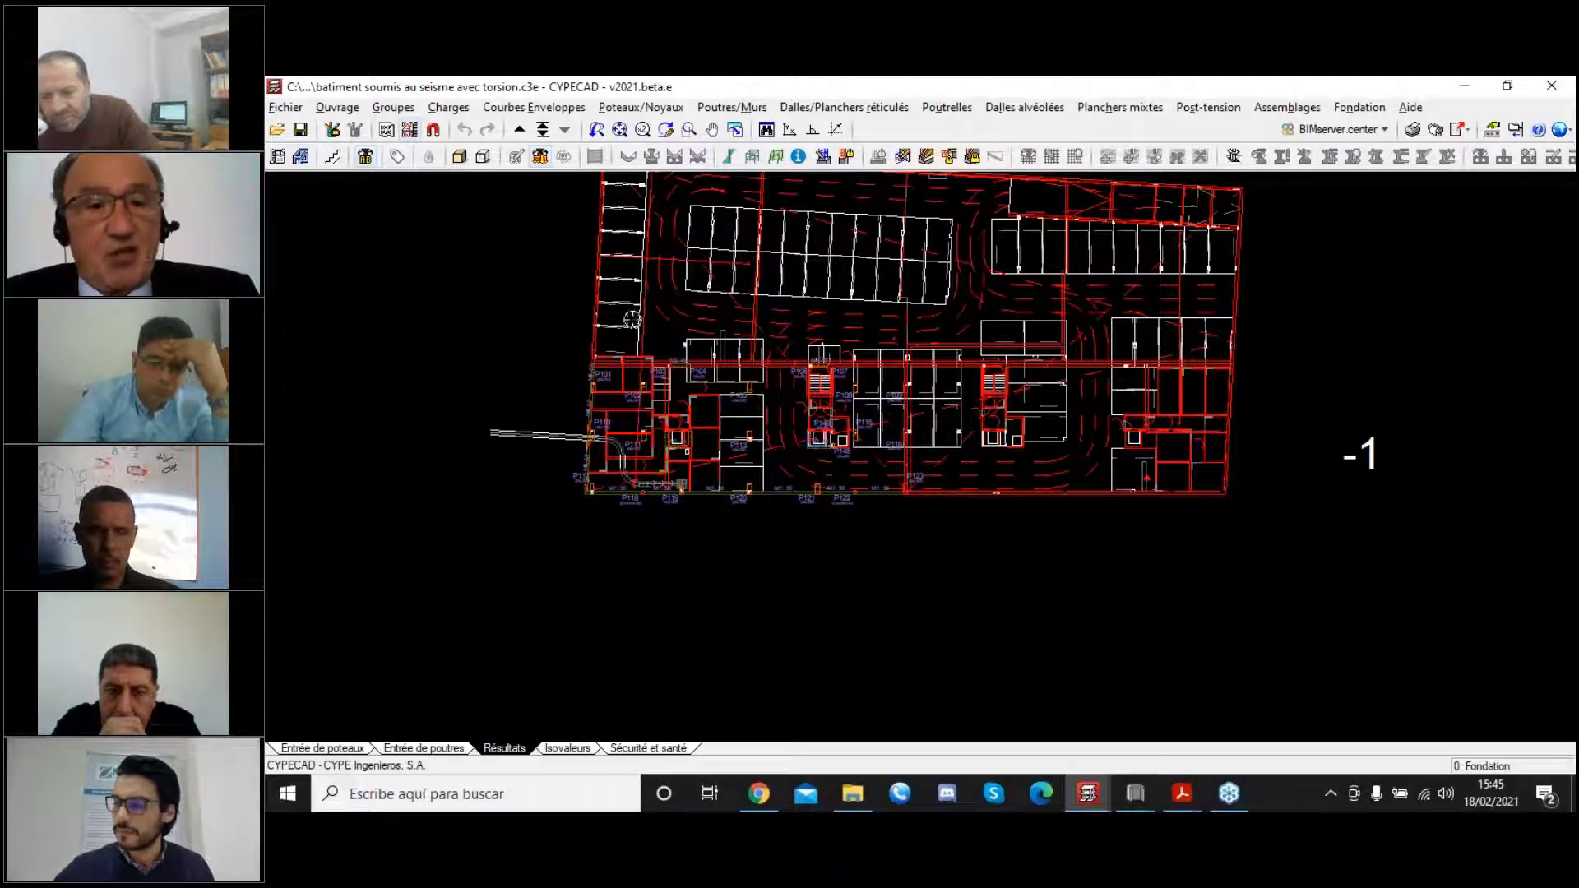
{"action": "left_click", "coordinate": [429, 157]}
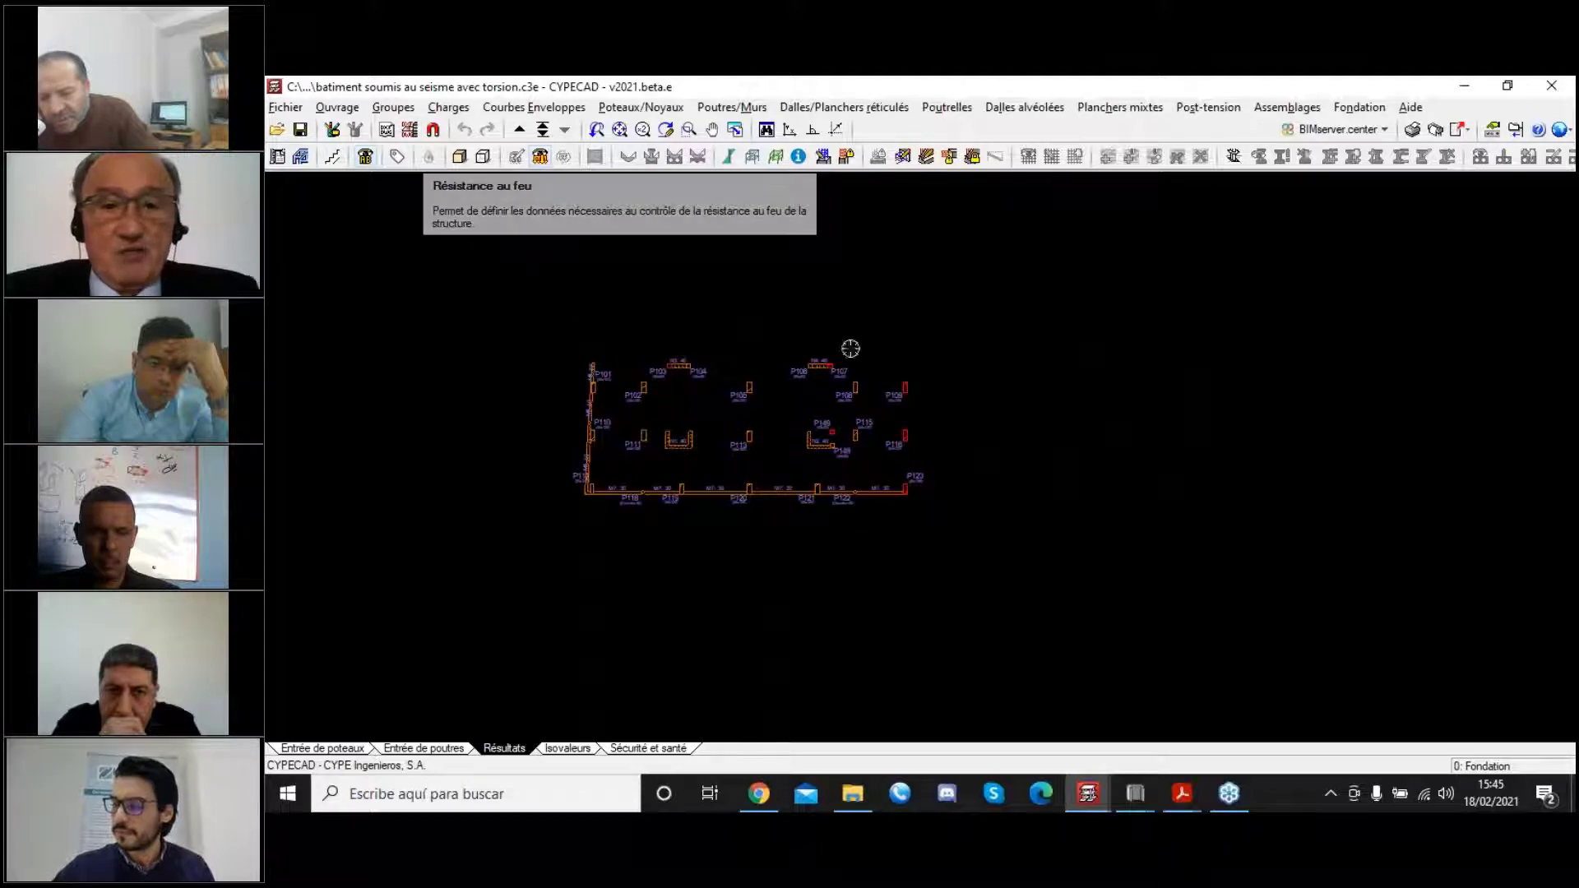
Examine the walls and columns at Fondation level, and display the complete Techo Baja floor plan.
{"action": "scroll", "coordinate": [791, 498], "scroll_direction": "up", "scroll_amount": 2}
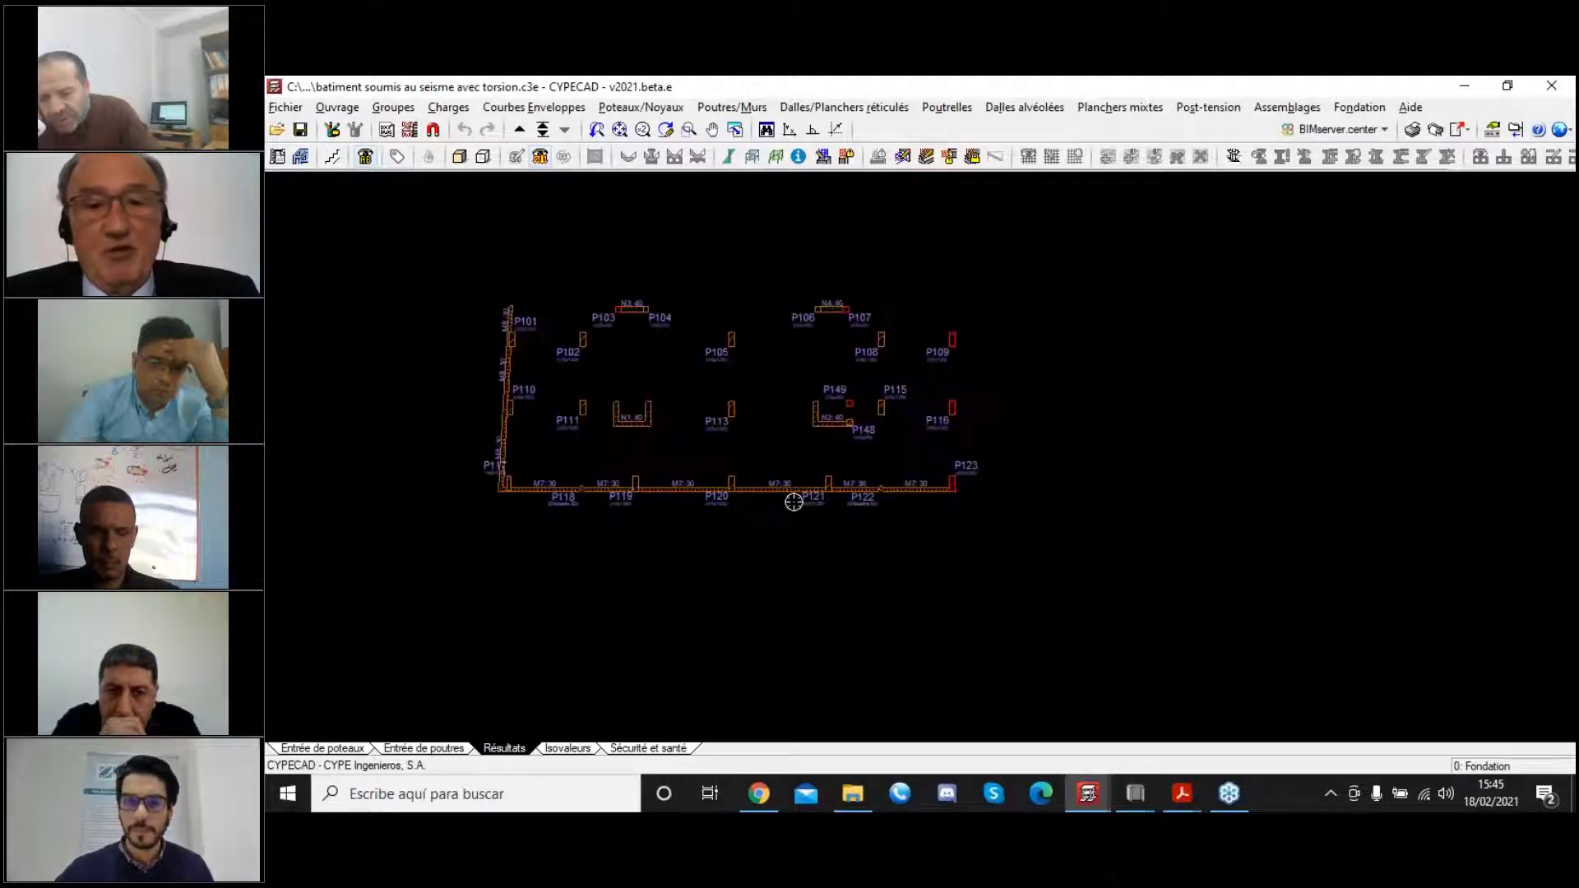
{"action": "scroll", "coordinate": [794, 501], "scroll_direction": "up", "scroll_amount": 1}
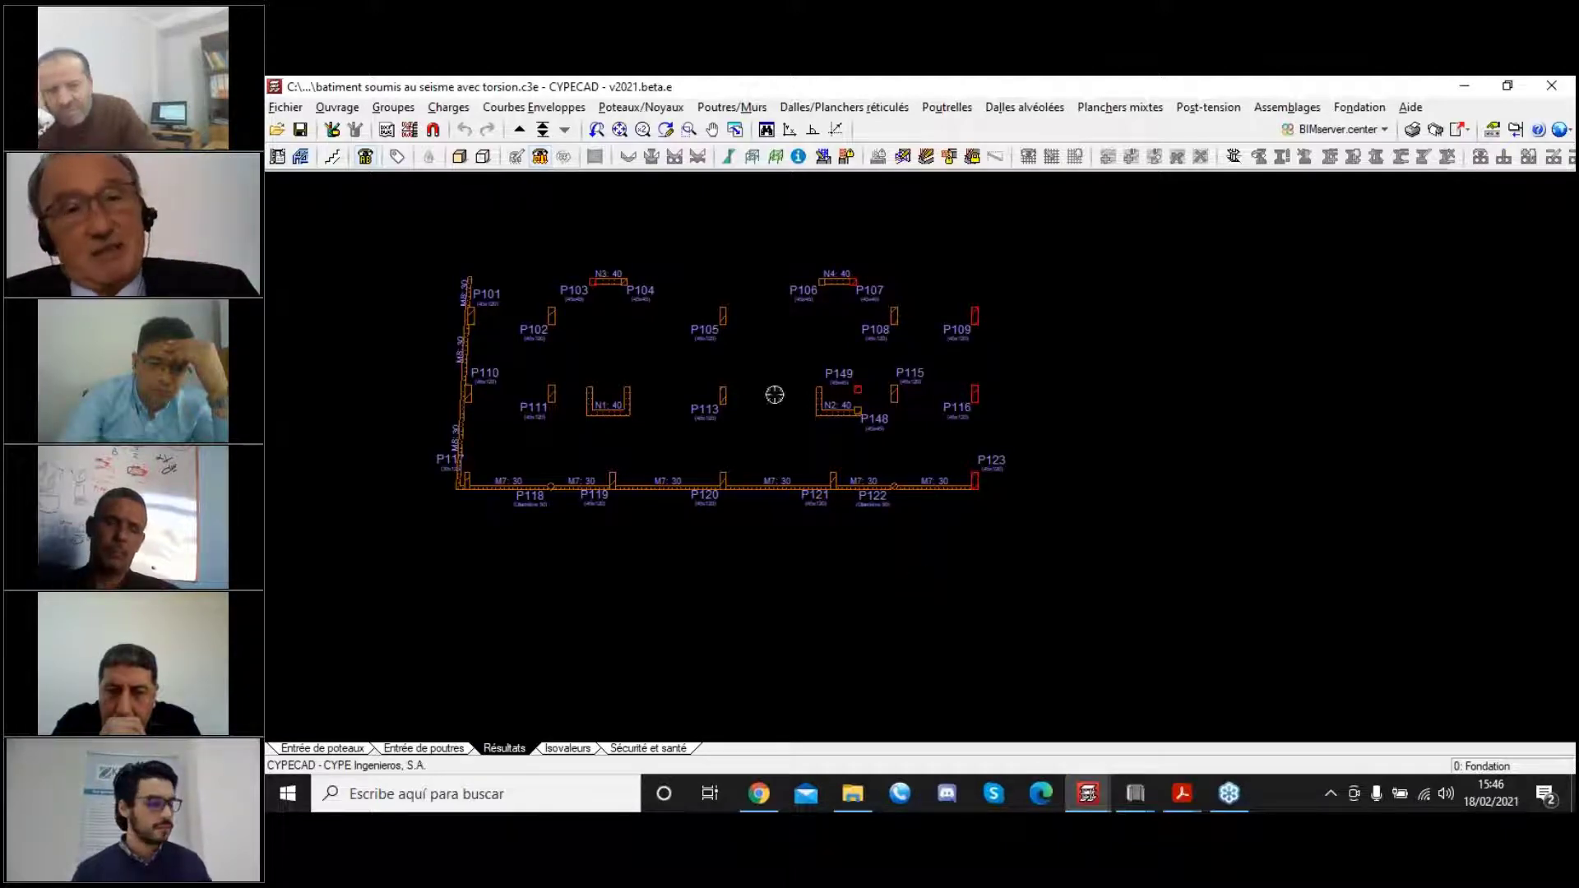
{"action": "left_click", "coordinate": [519, 129]}
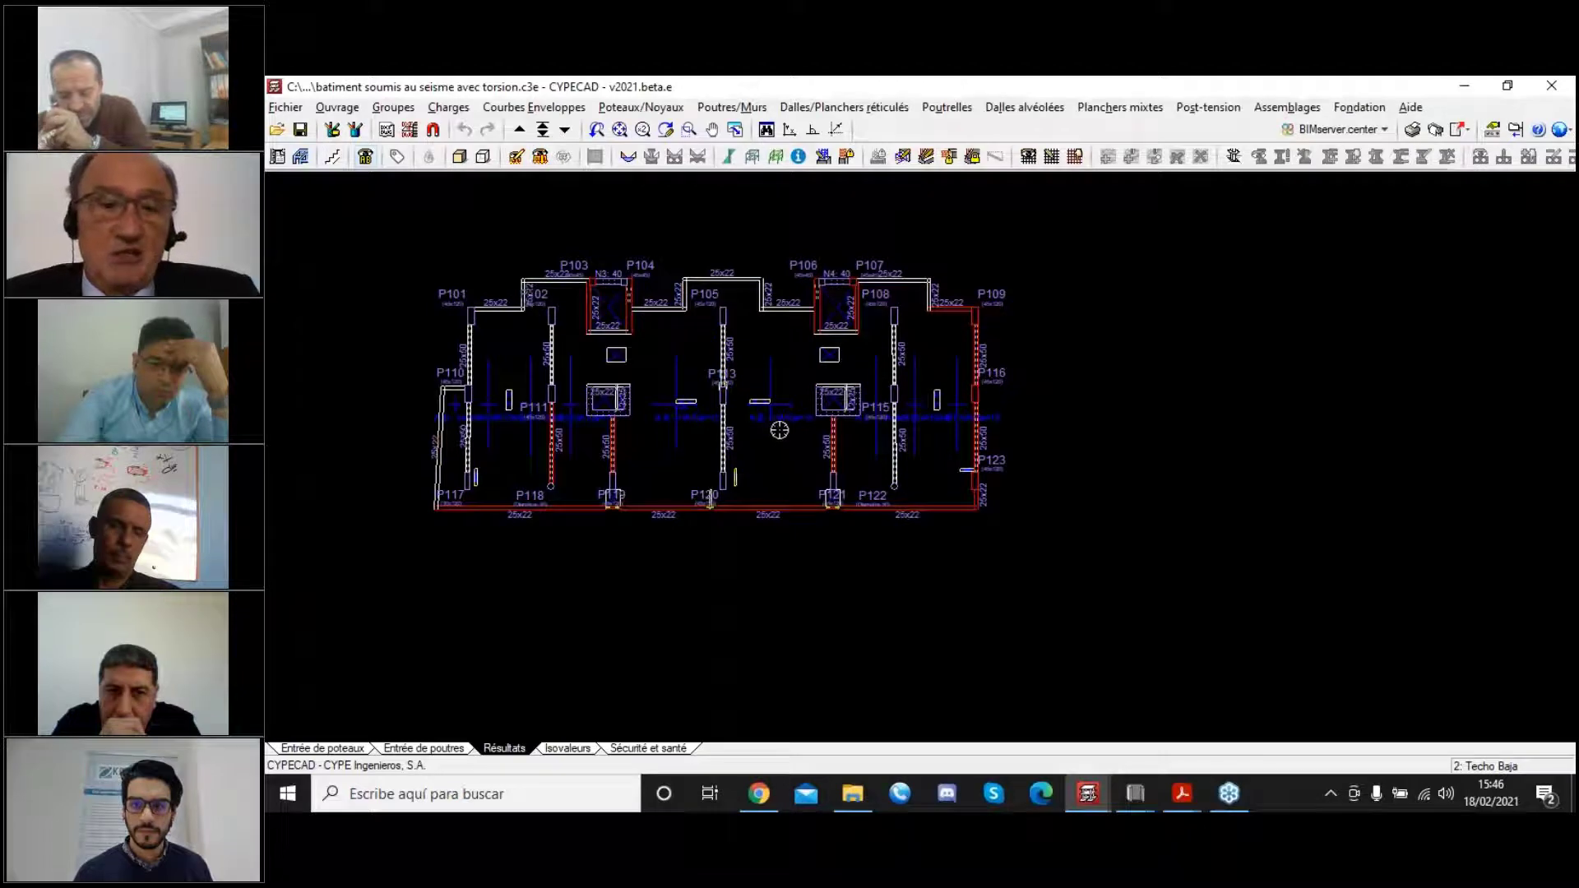
{"action": "left_click", "coordinate": [621, 130]}
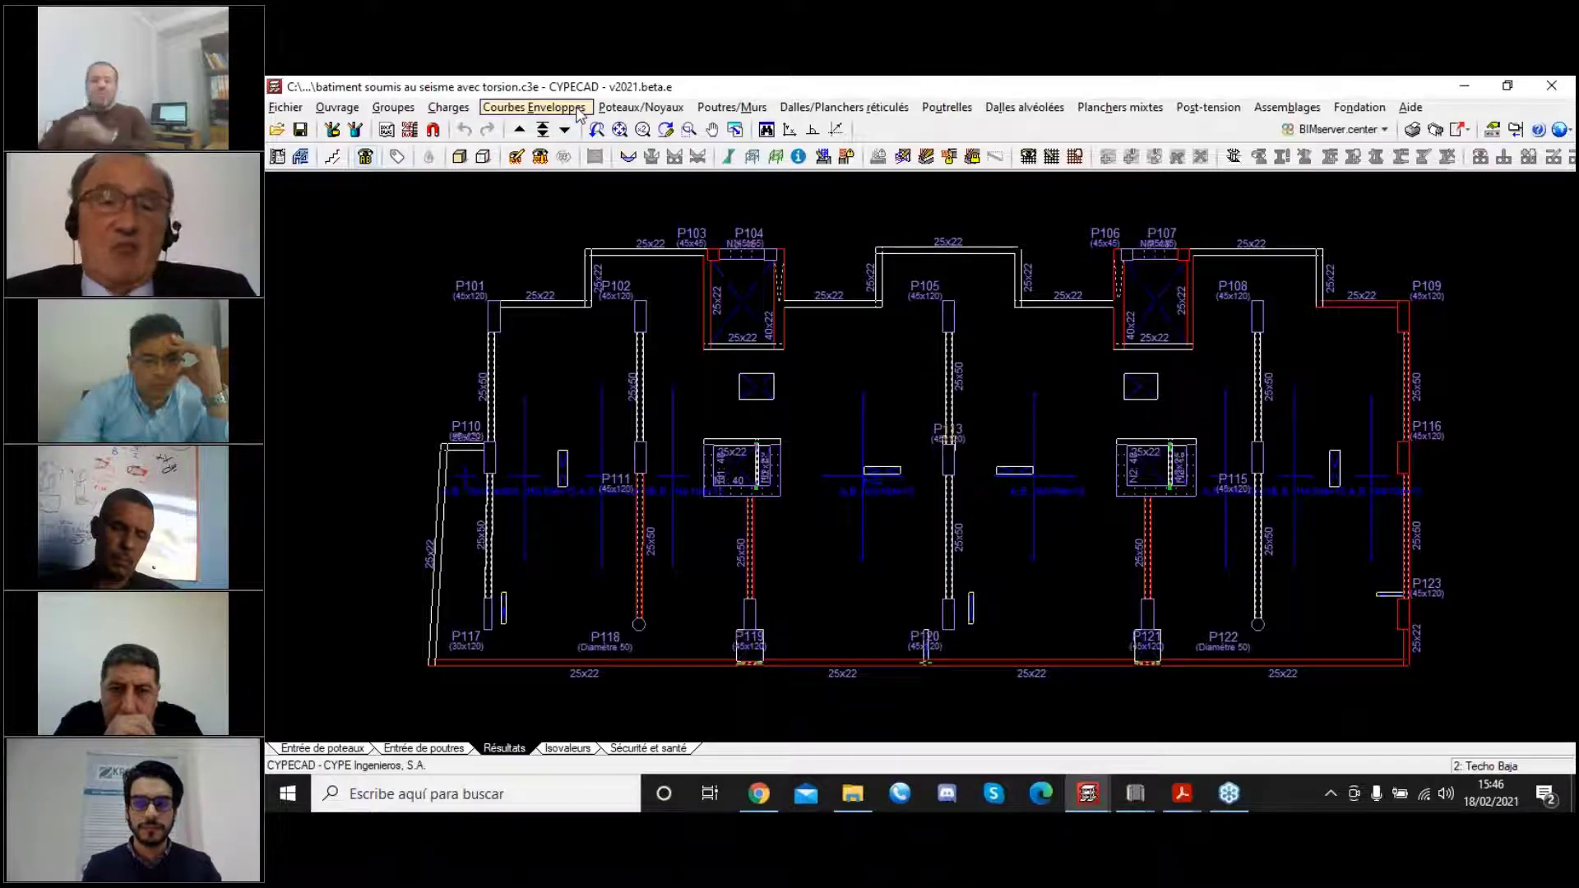
Open the analytical model, examine the slabs, columns and core walls up close, and close the model view.
{"action": "left_click", "coordinate": [543, 108]}
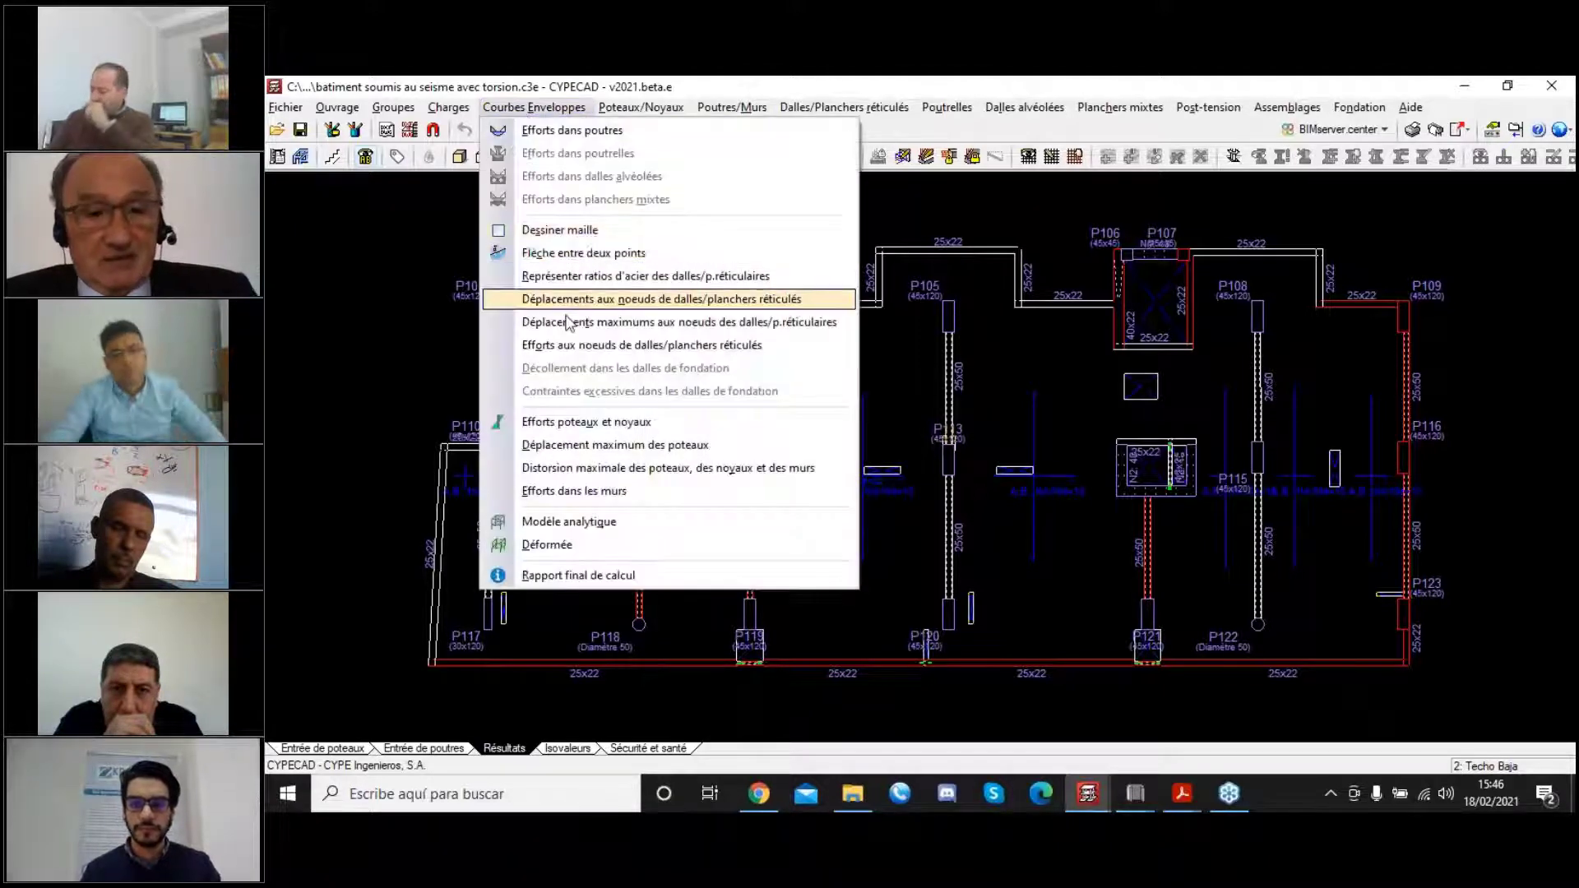
{"action": "left_click", "coordinate": [549, 523]}
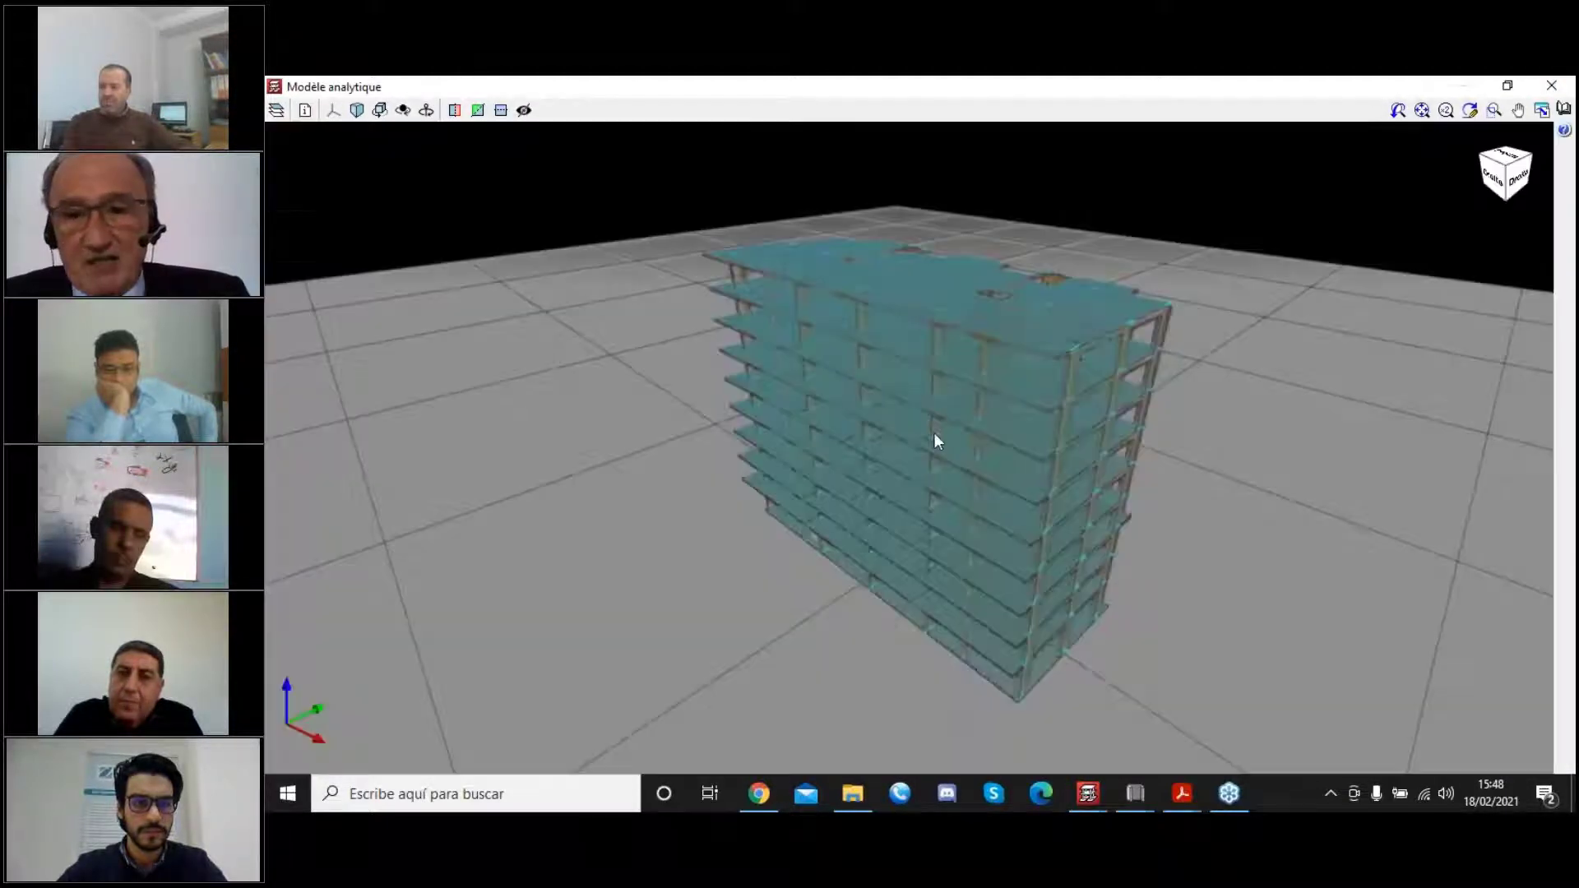
{"action": "scroll", "coordinate": [939, 434], "scroll_direction": "up", "scroll_amount": 5}
{"action": "scroll", "coordinate": [1033, 337], "scroll_direction": "up", "scroll_amount": 4}
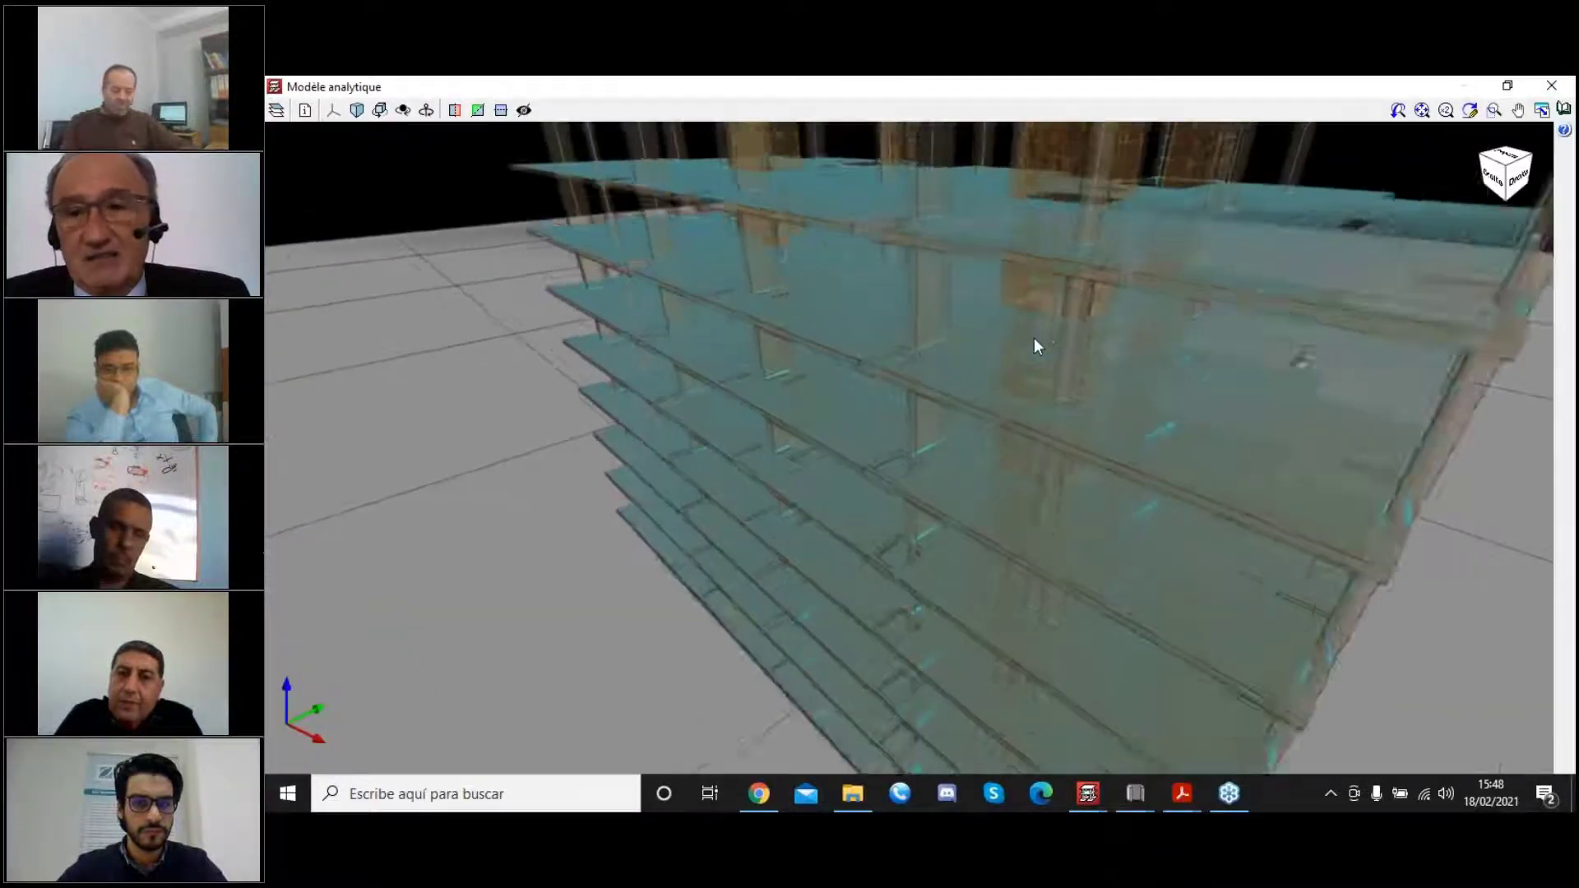
{"action": "scroll", "coordinate": [1079, 284], "scroll_direction": "up", "scroll_amount": 4}
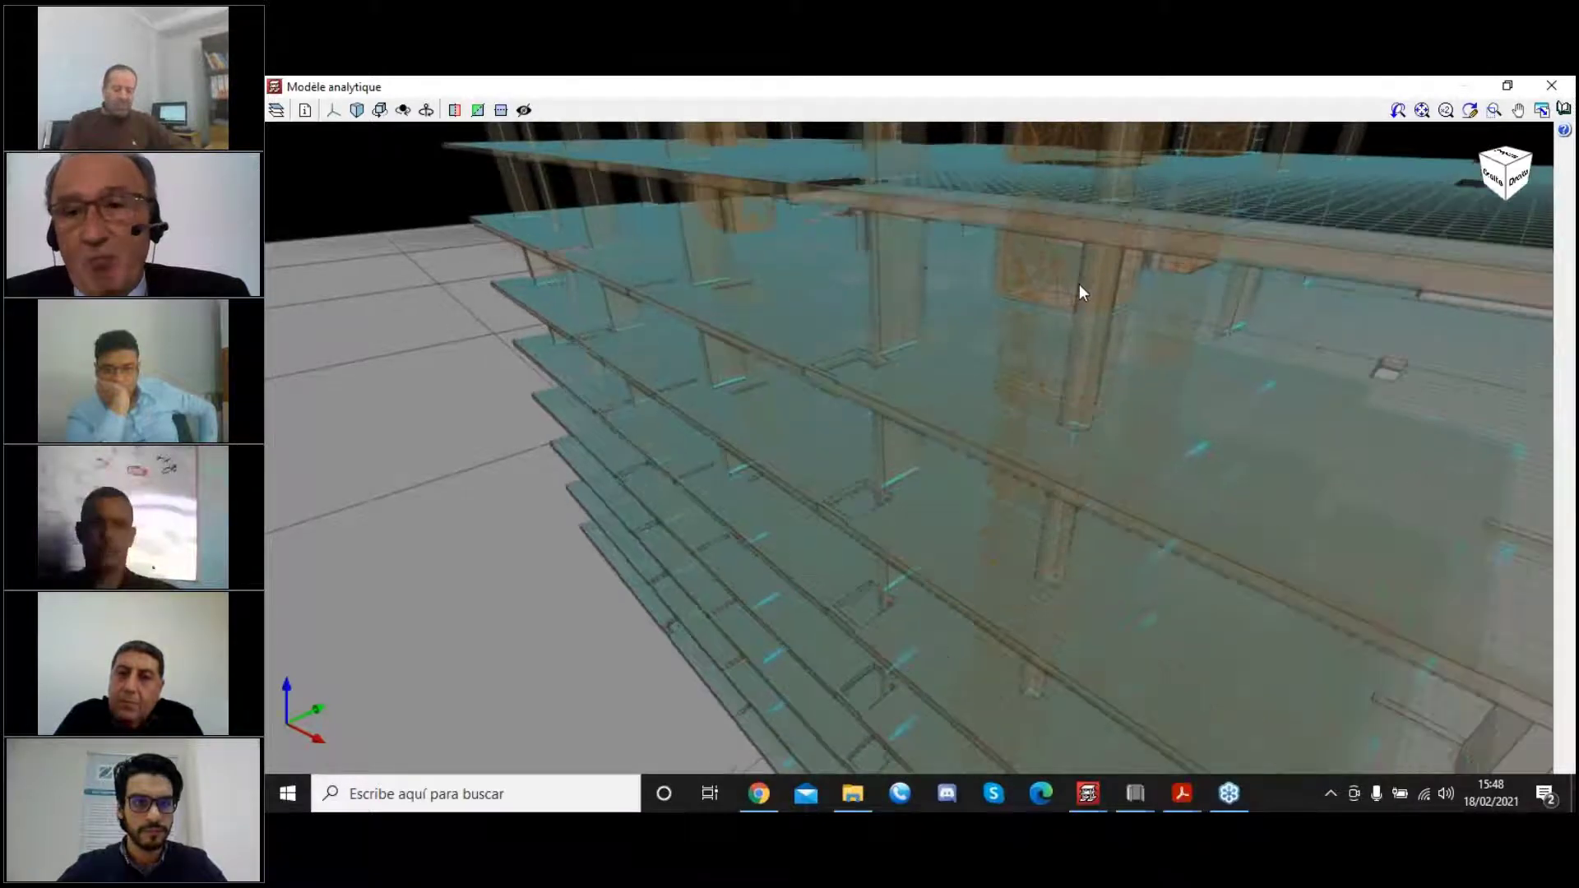
{"action": "scroll", "coordinate": [1052, 264], "scroll_direction": "up", "scroll_amount": 2}
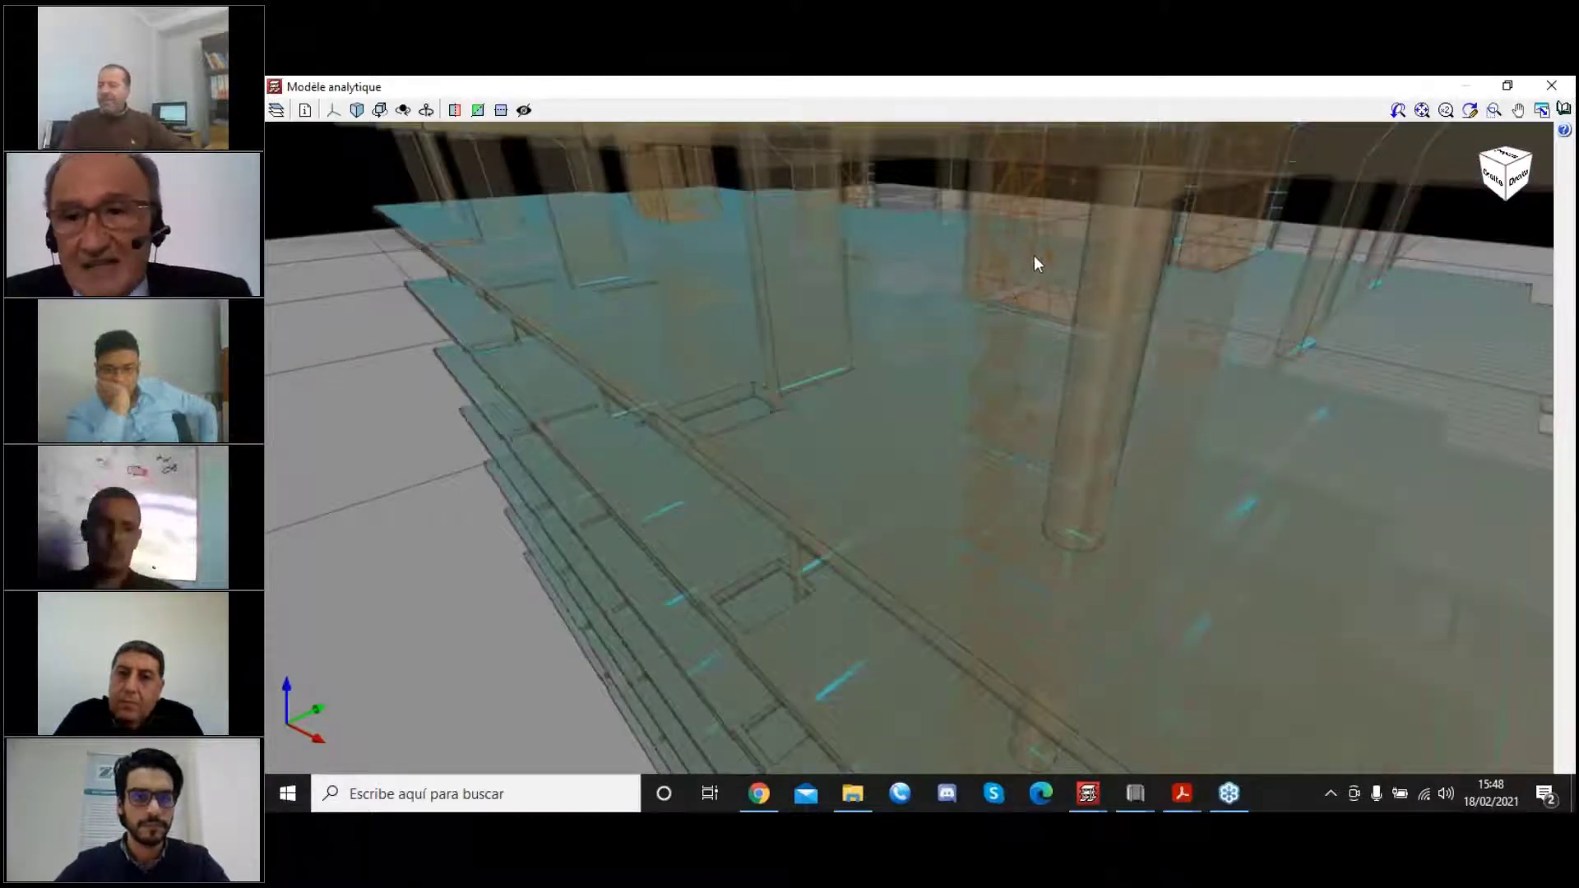
{"action": "scroll", "coordinate": [1024, 249], "scroll_direction": "up", "scroll_amount": 2}
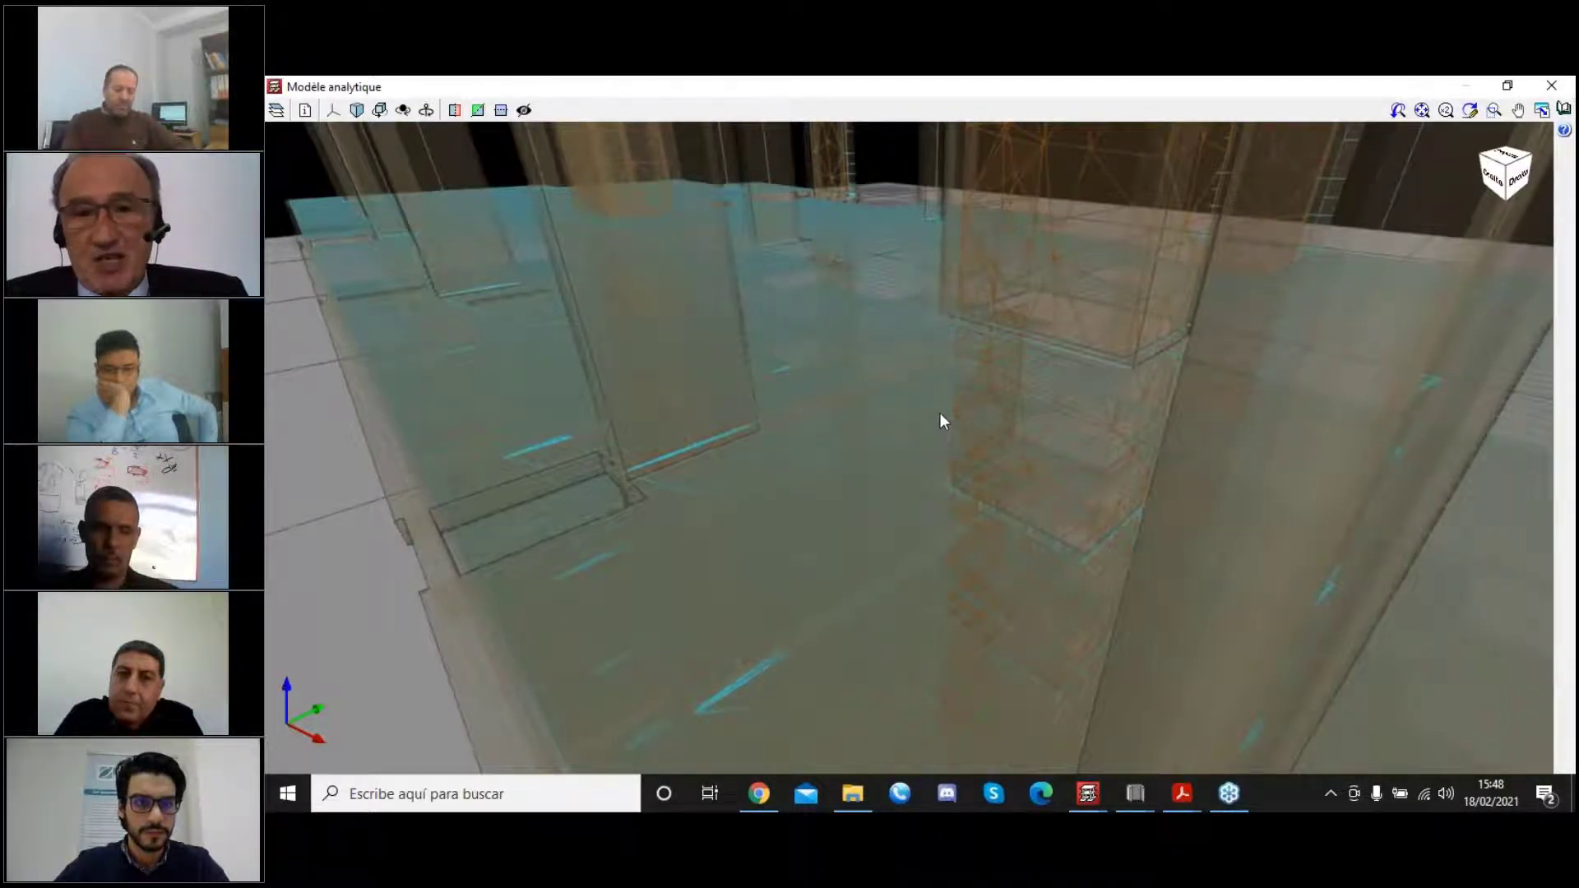
{"action": "scroll", "coordinate": [939, 412], "scroll_direction": "down", "scroll_amount": 4}
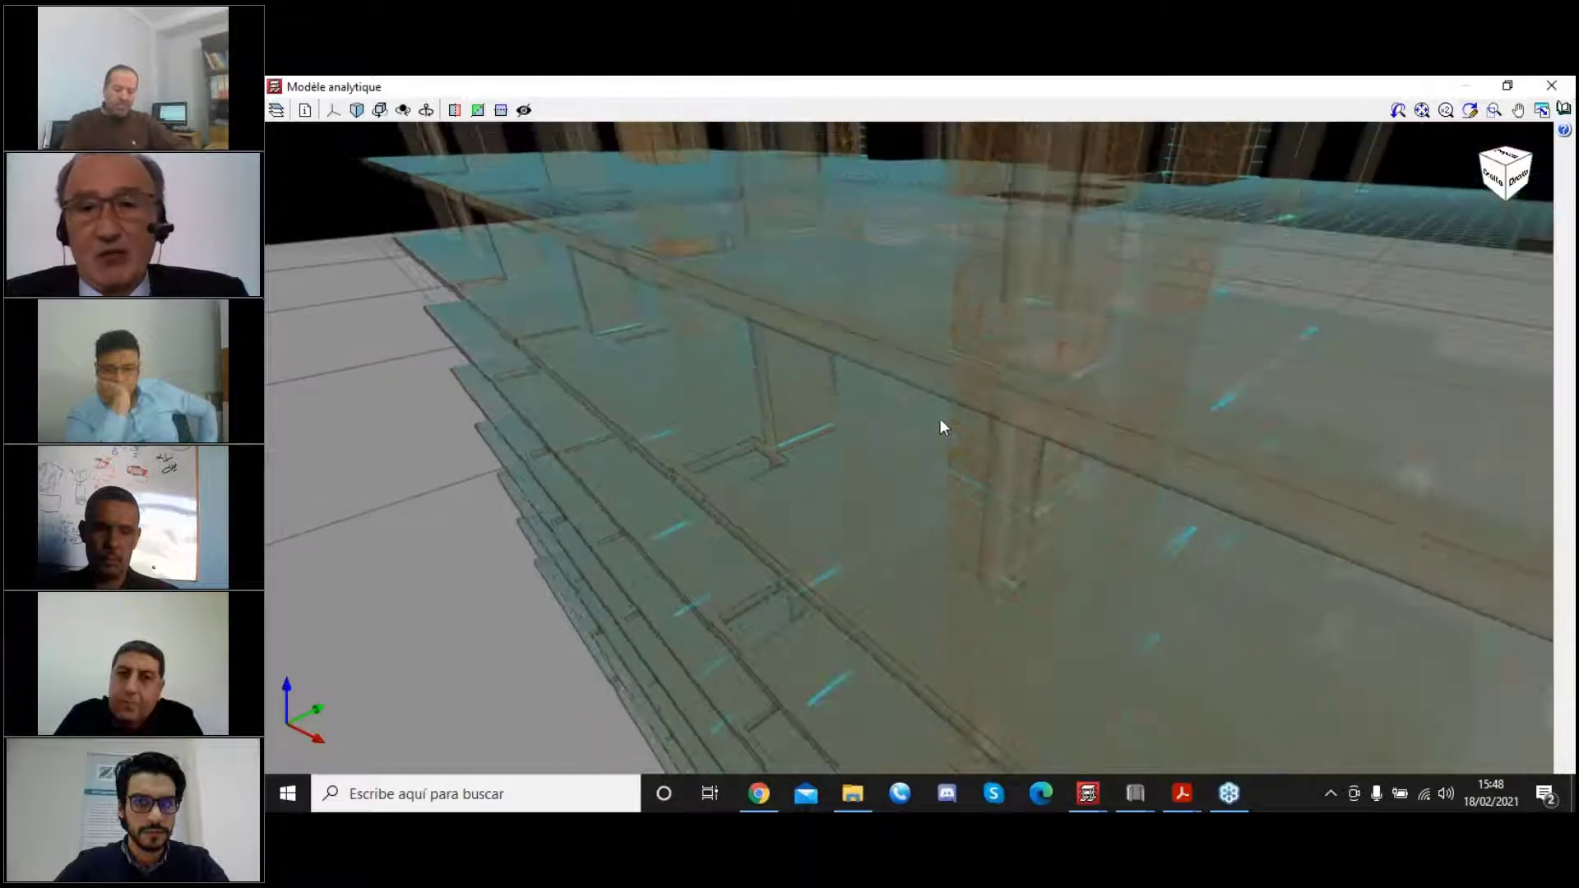
{"action": "scroll", "coordinate": [939, 418], "scroll_direction": "down", "scroll_amount": 3}
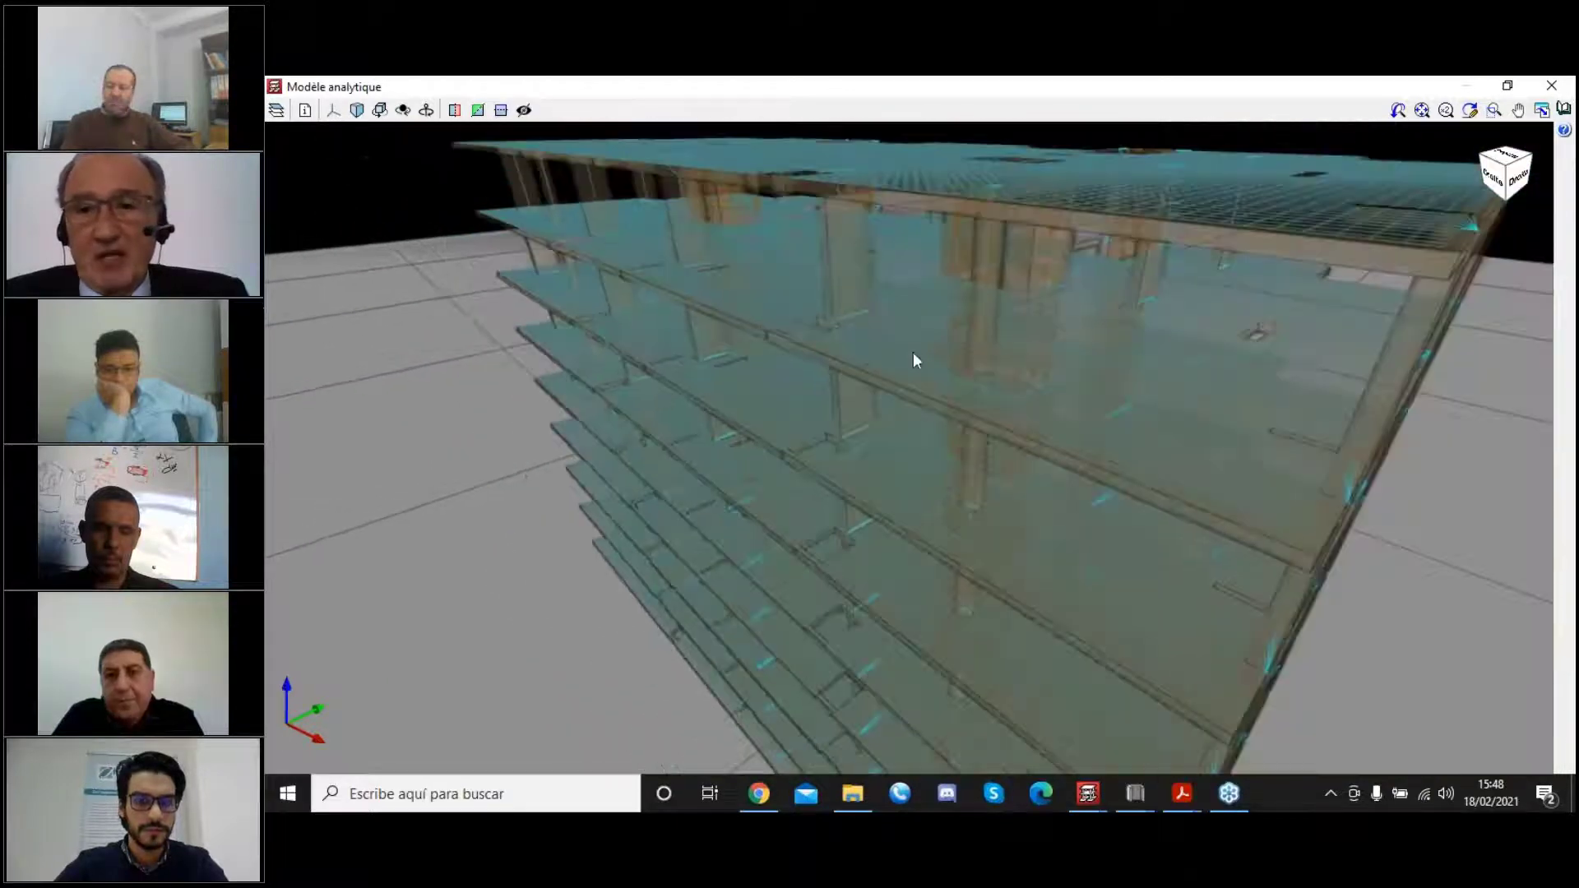
{"action": "left_click", "coordinate": [1549, 87]}
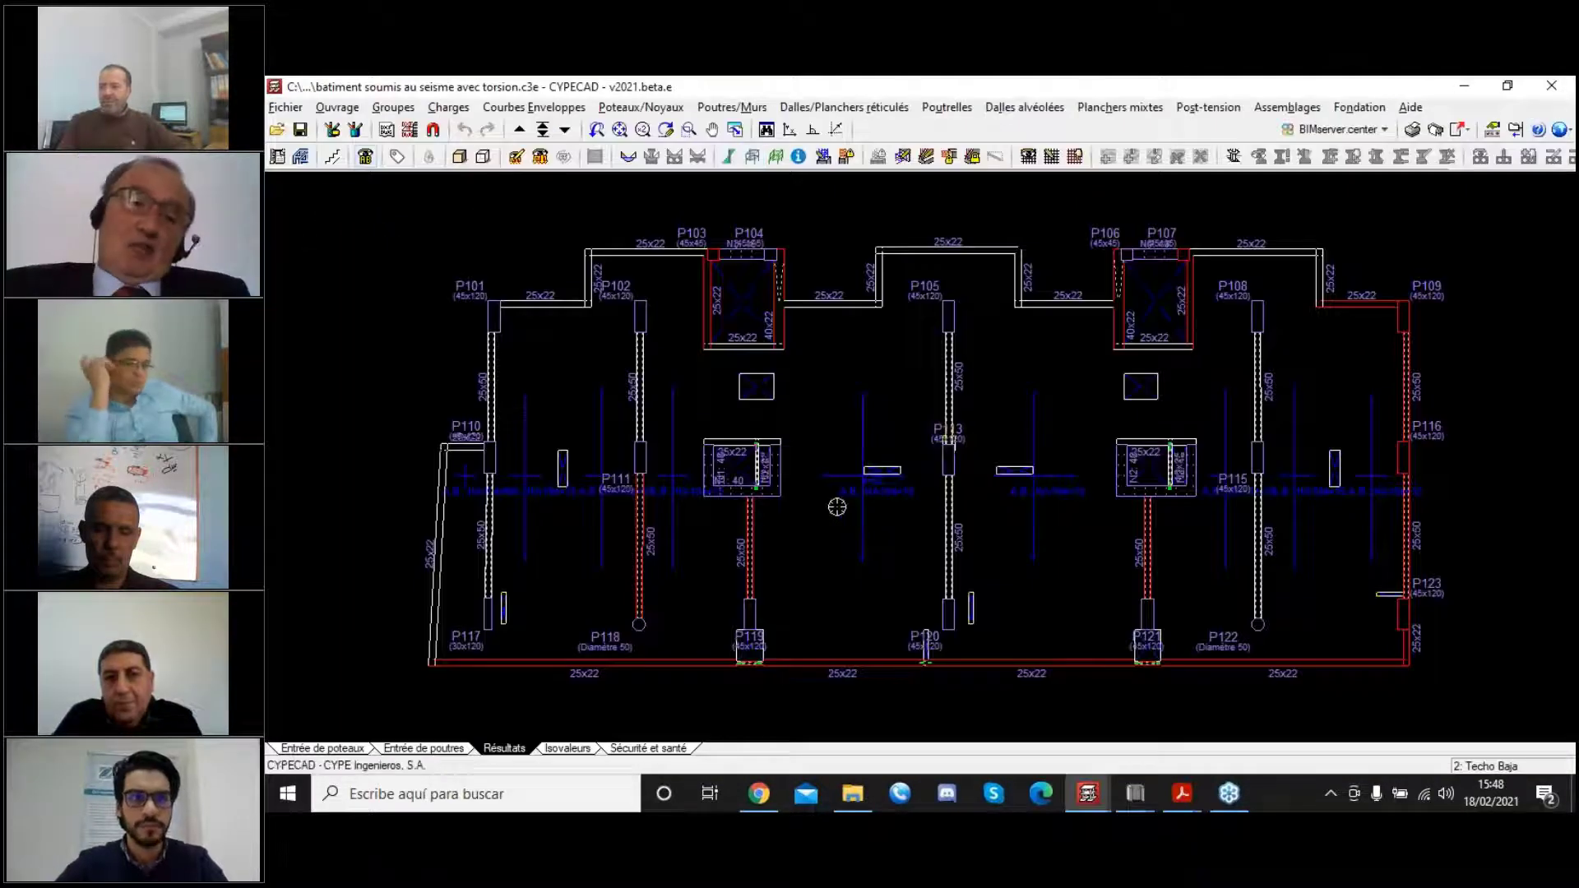
Open the deformed shape of the building and display it for the simple load case Viento +X exc.+.
{"action": "left_click", "coordinate": [556, 111]}
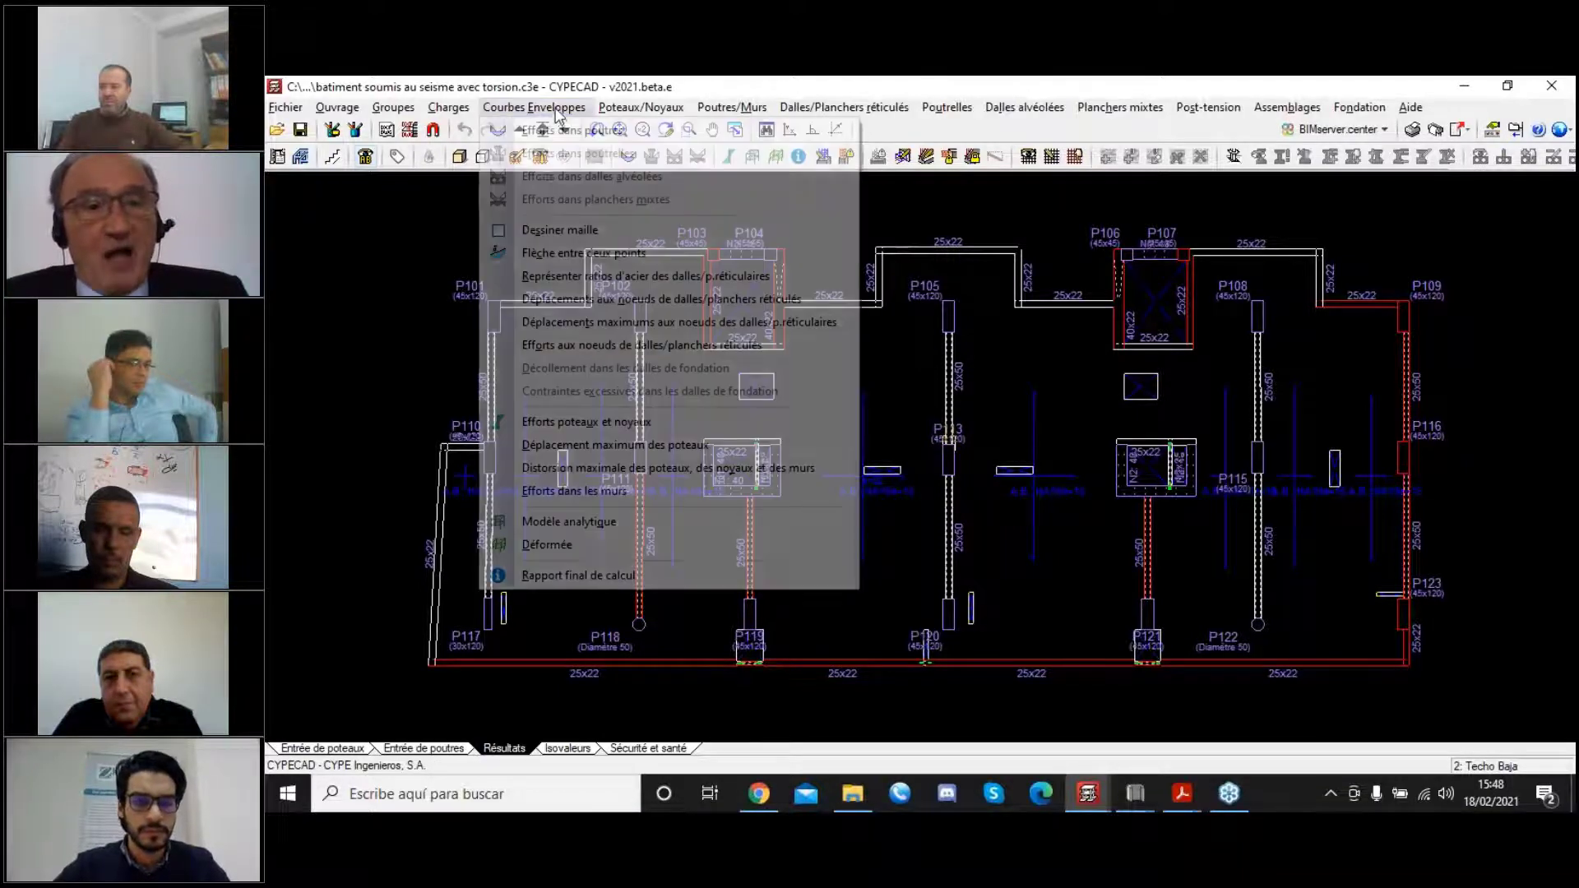
{"action": "left_click", "coordinate": [549, 546]}
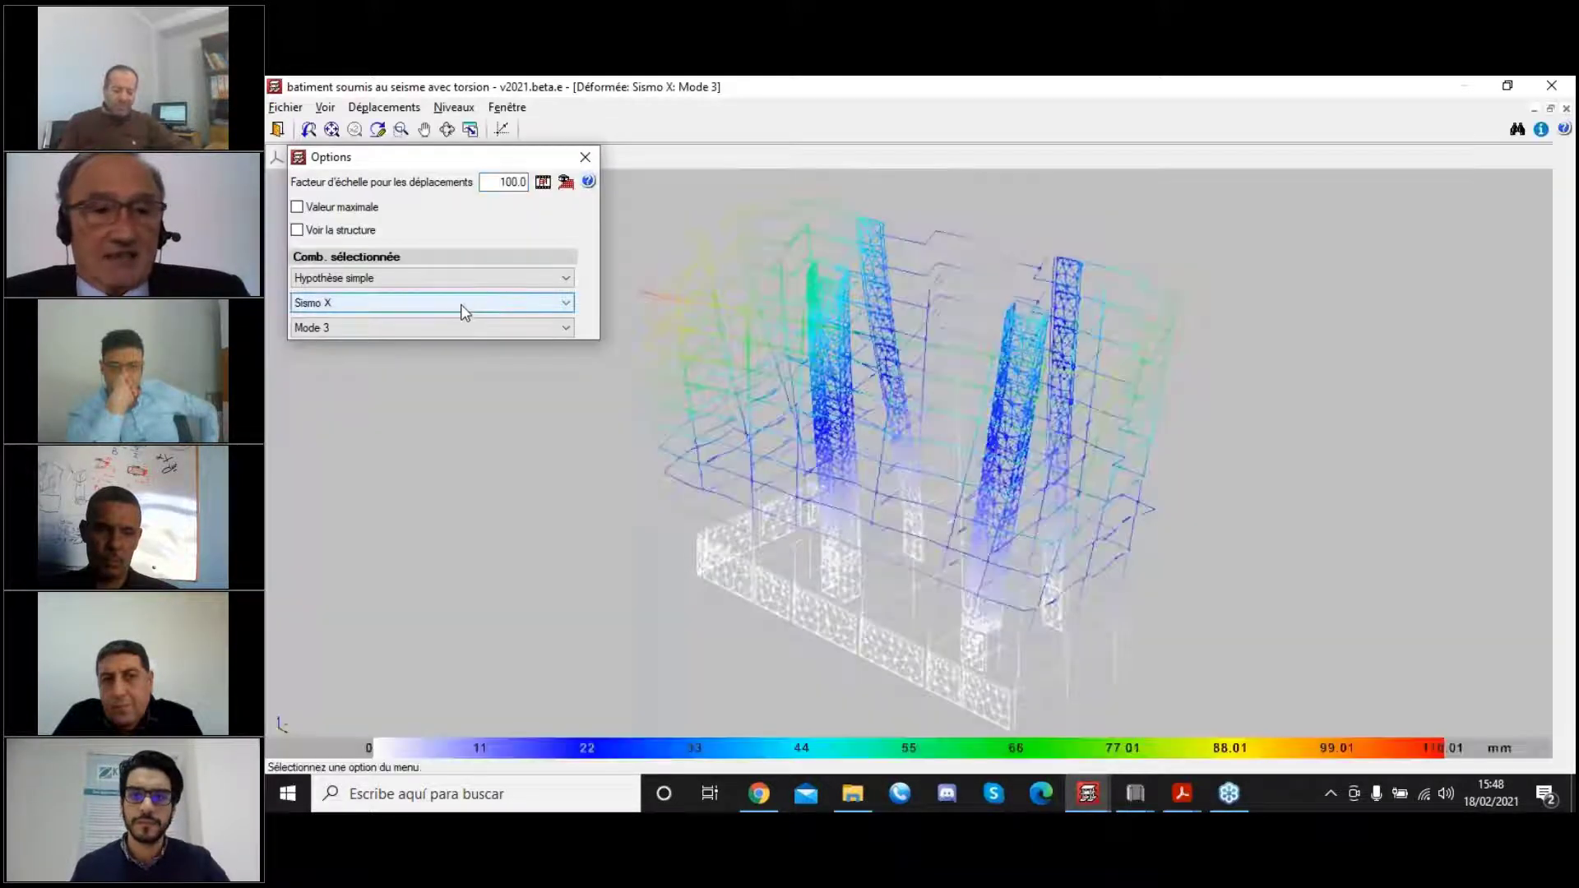
{"action": "left_click", "coordinate": [463, 305]}
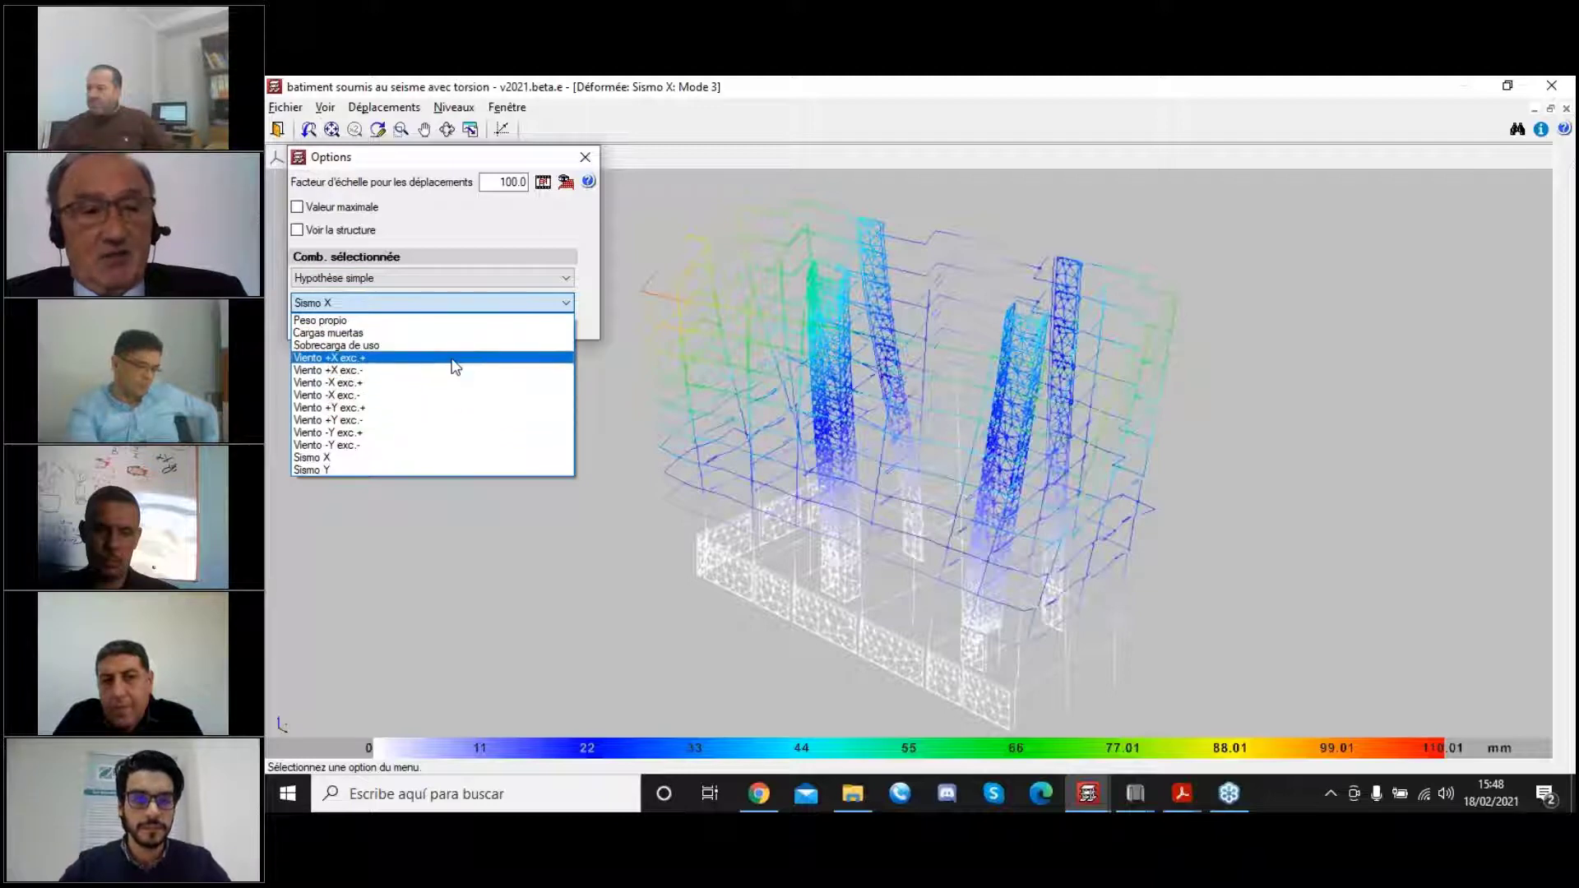
{"action": "left_click", "coordinate": [448, 359]}
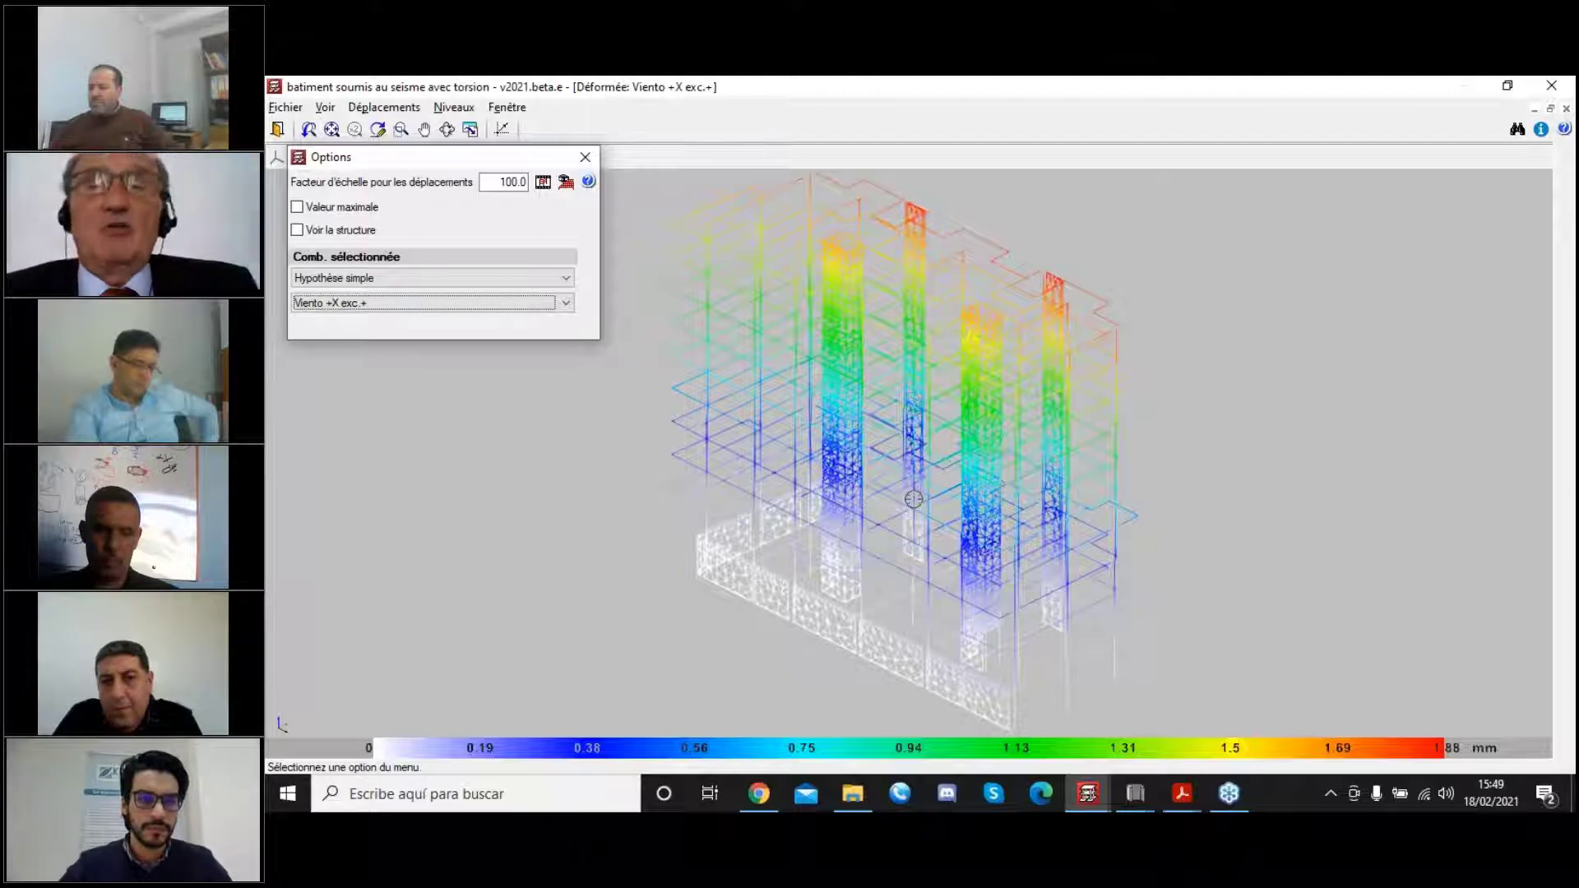
Display the deformed shape for Sismo X, comparing Mode 1 with Mode 2.
{"action": "left_click", "coordinate": [456, 306]}
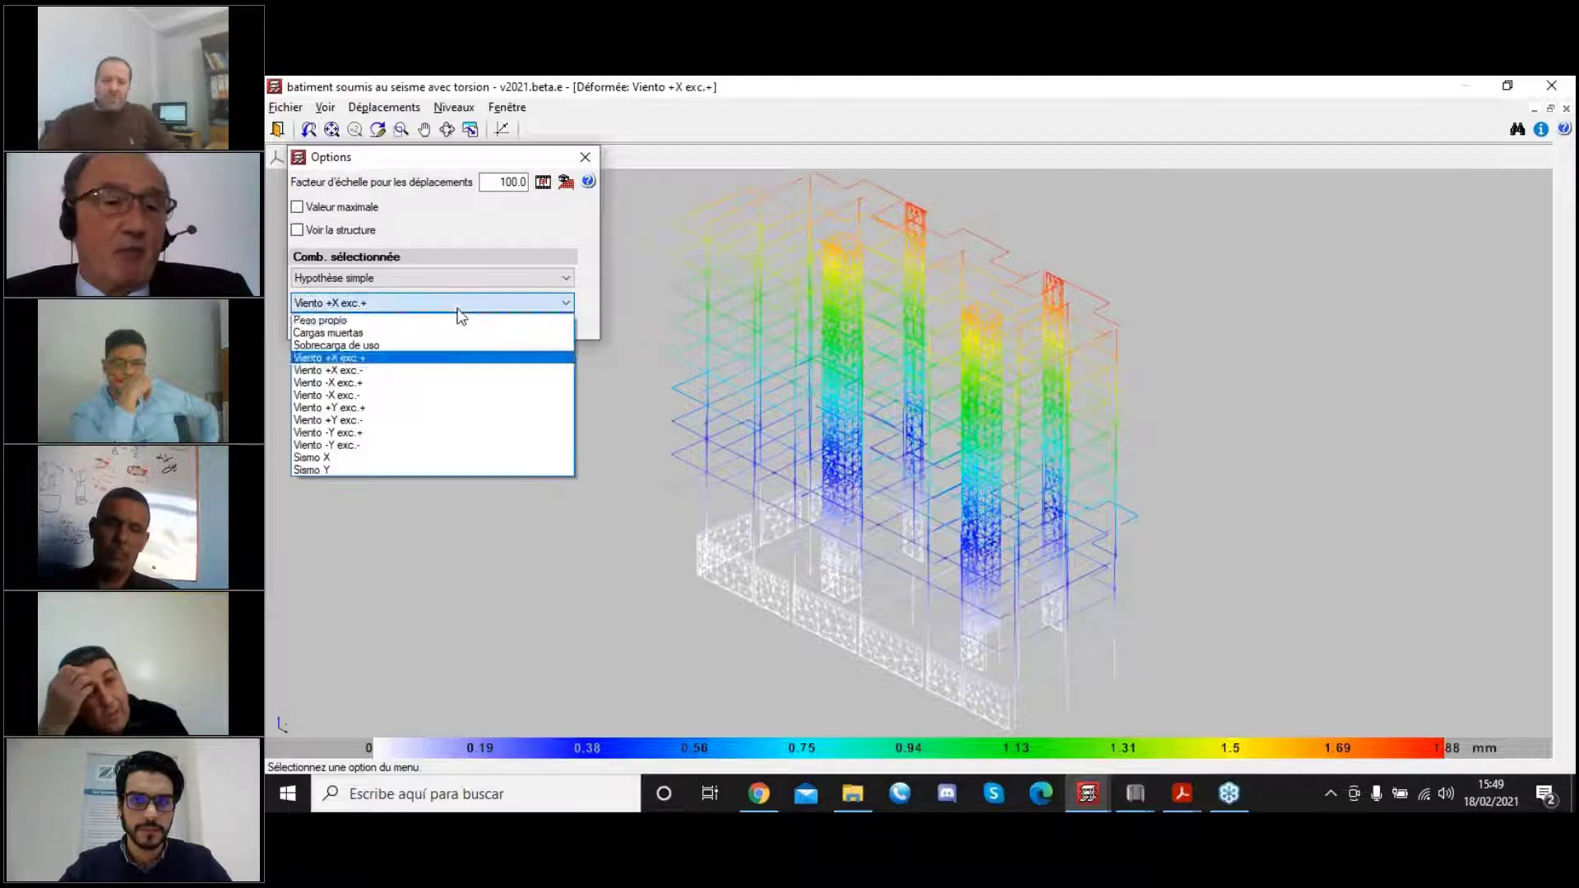
{"action": "left_click", "coordinate": [360, 456]}
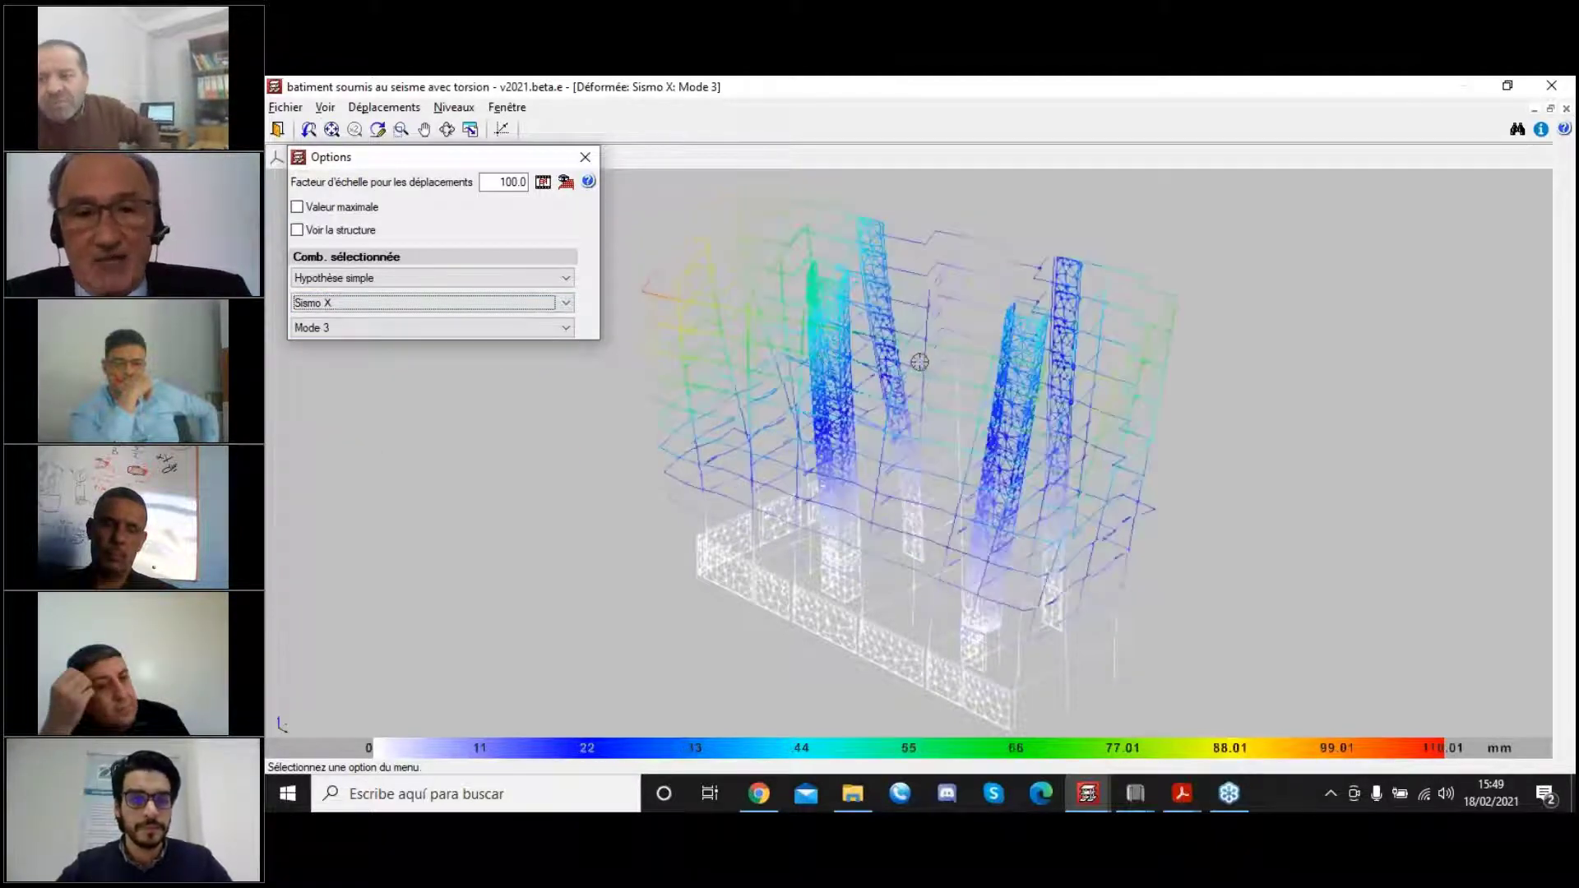
{"action": "left_click", "coordinate": [485, 329]}
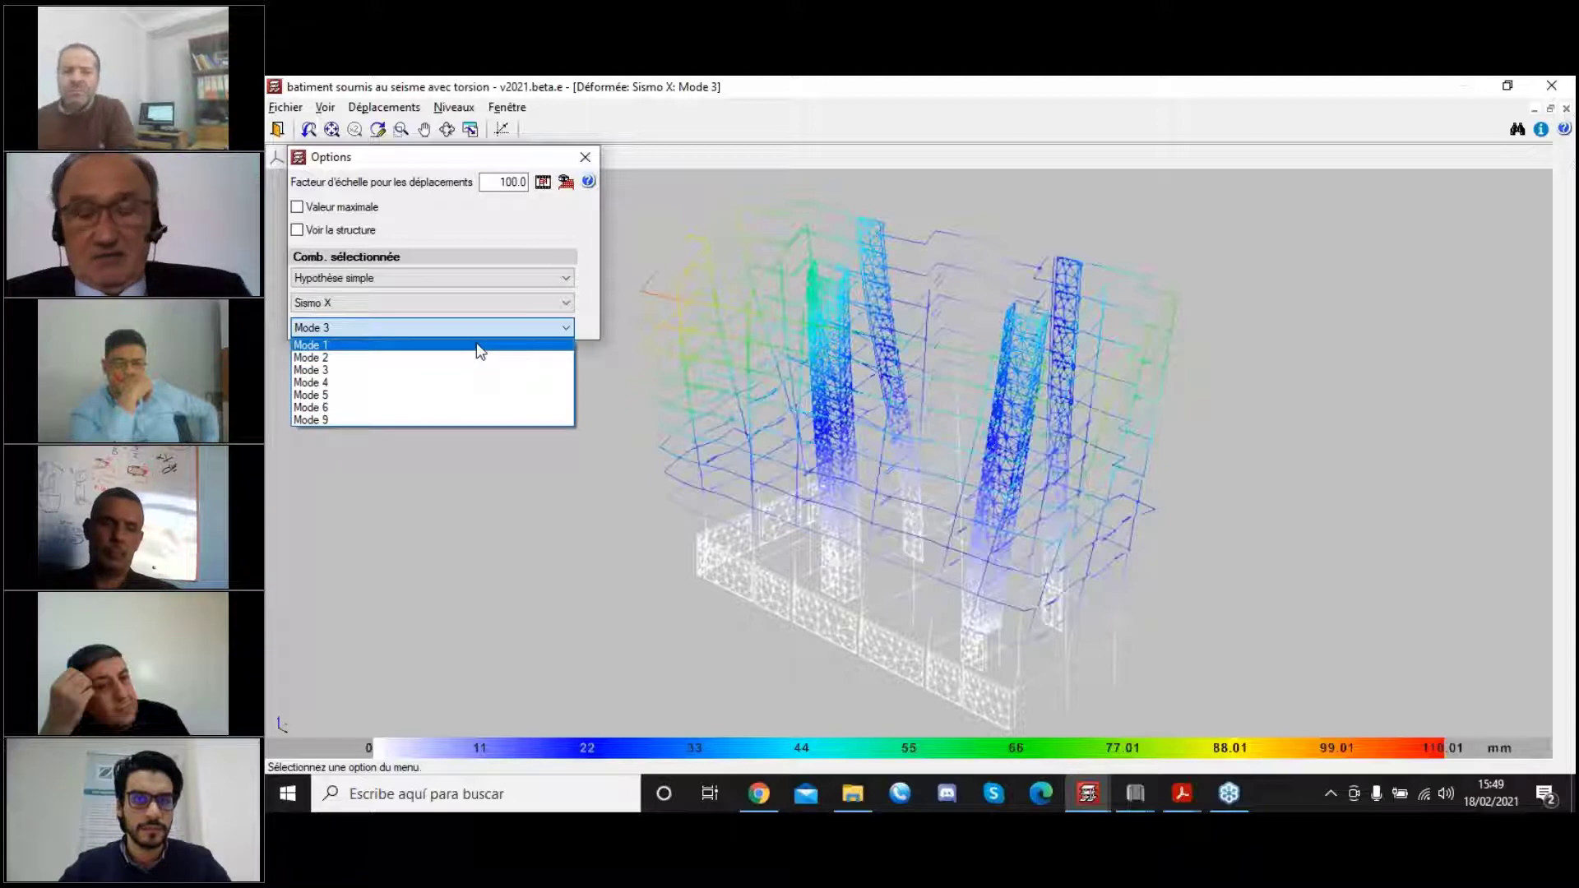
{"action": "left_click", "coordinate": [480, 346]}
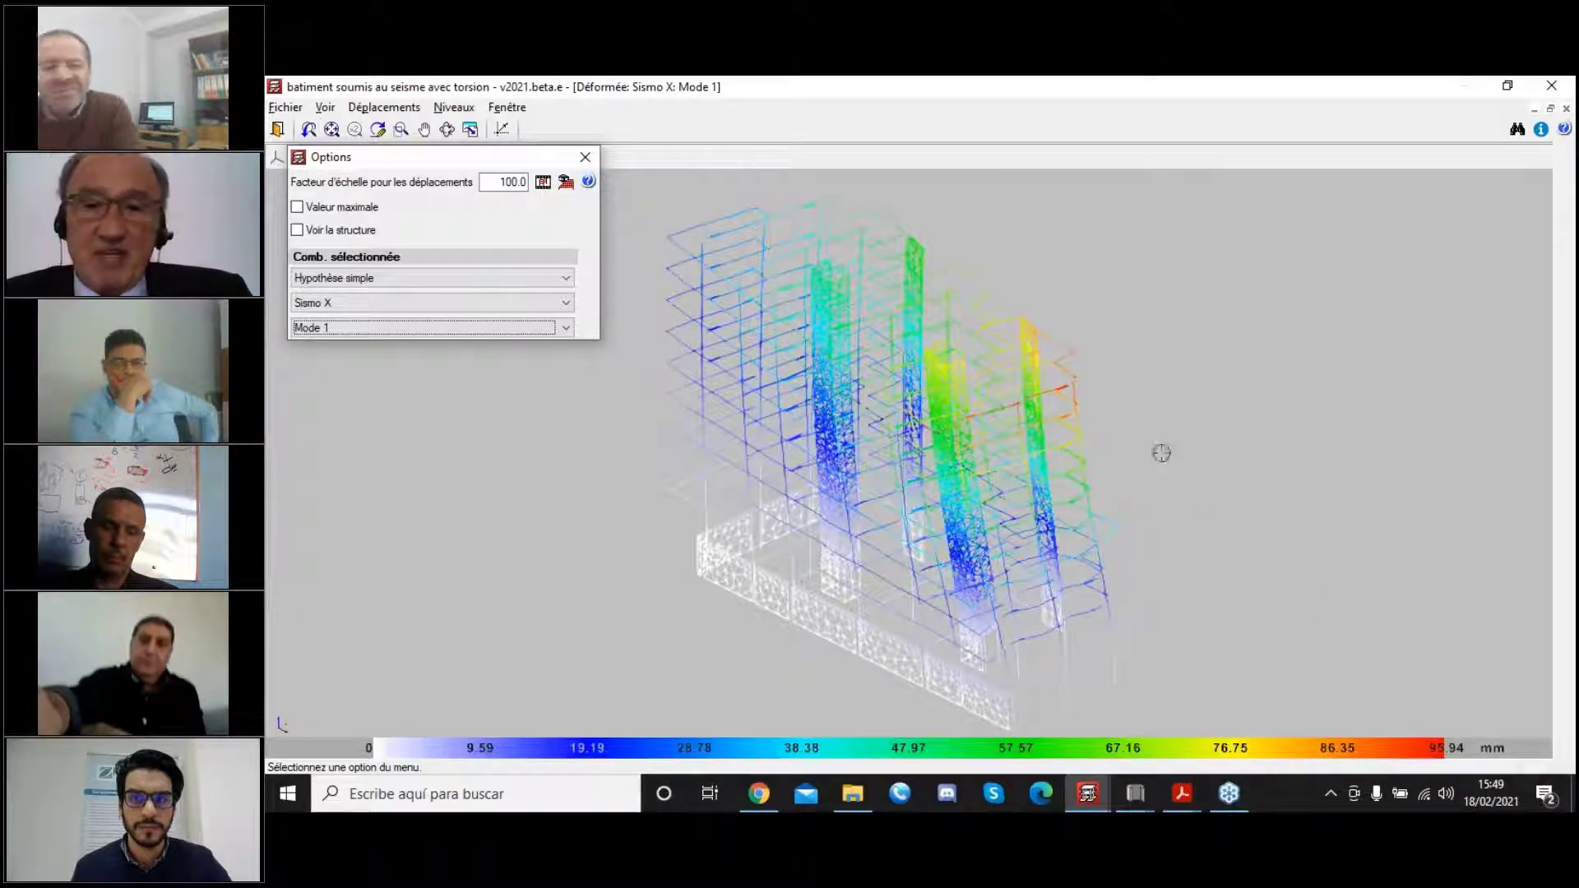
{"action": "left_click", "coordinate": [419, 329]}
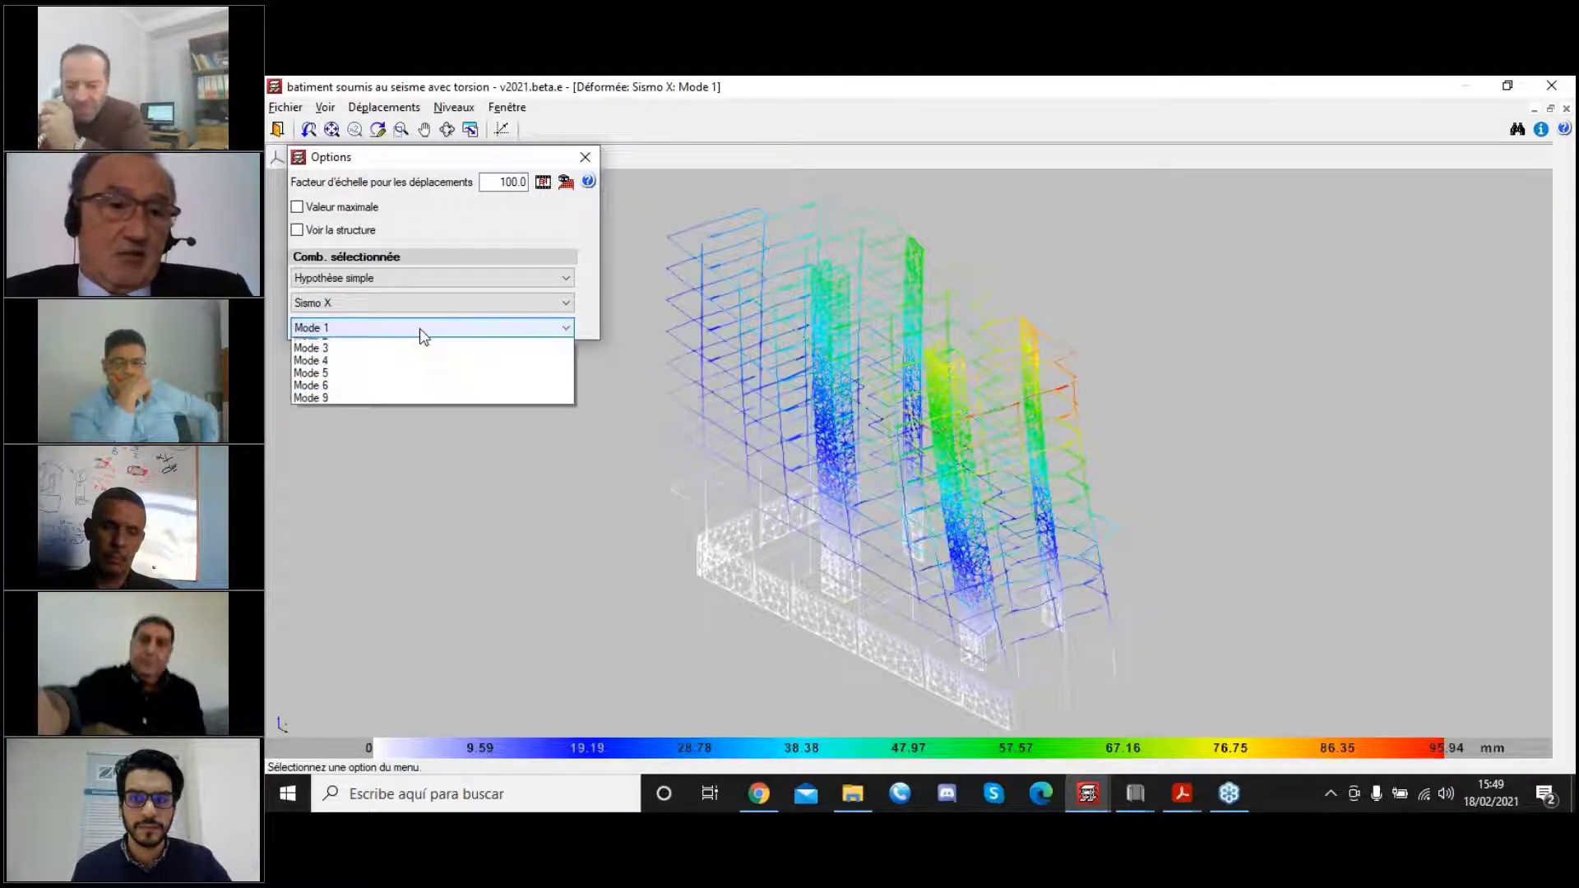
{"action": "left_click", "coordinate": [413, 357]}
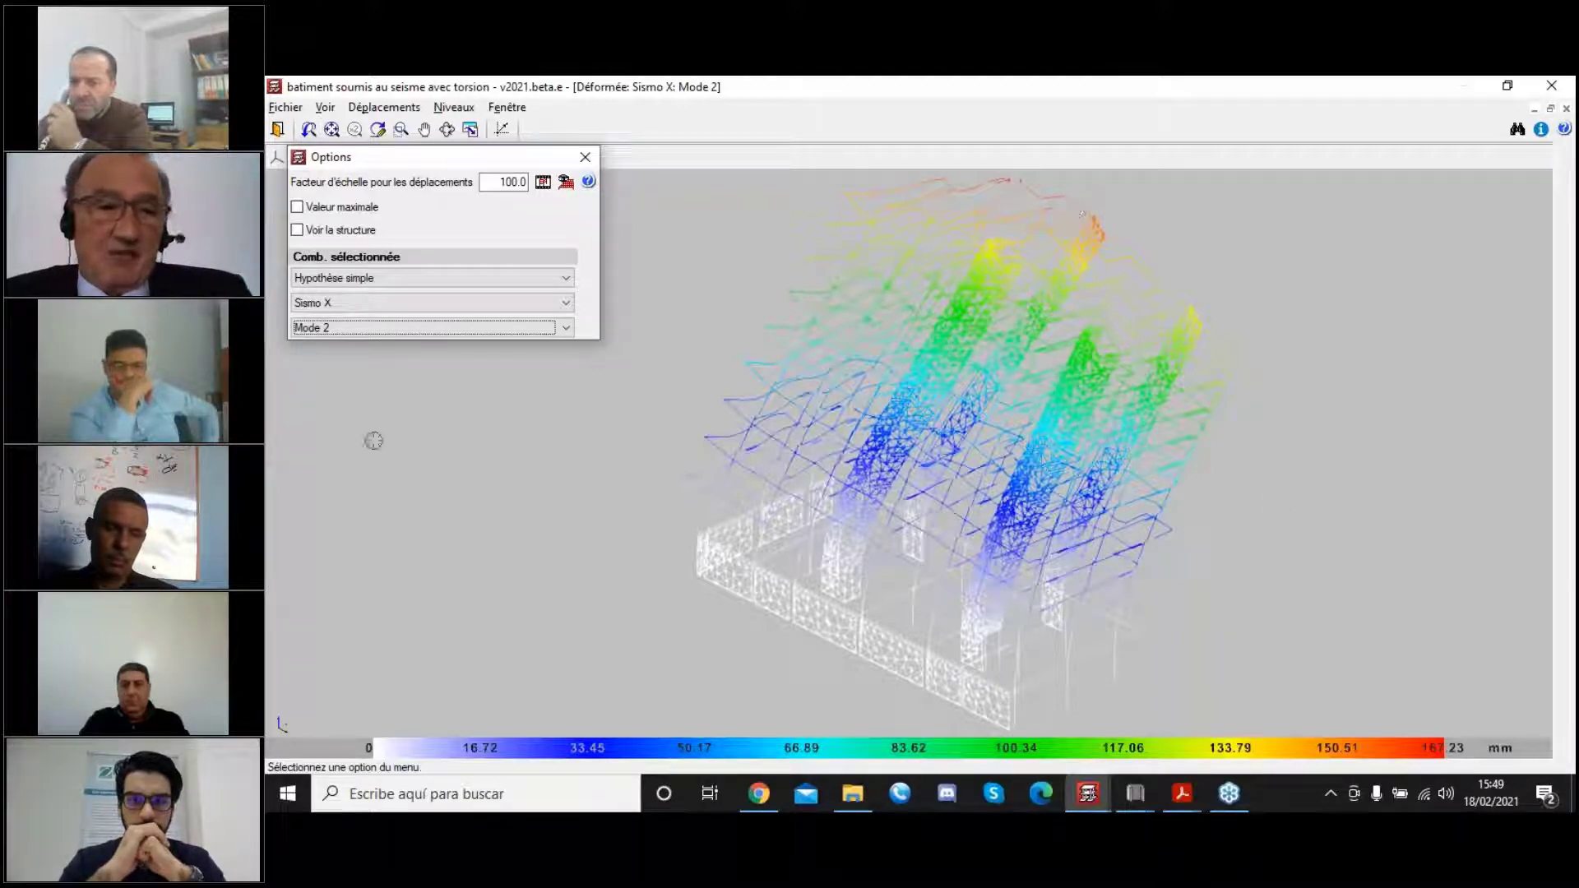
Animate the Sismo X Mode 3 deformed shape with the ground (Sol) hidden, and close the animation and the deformed shape view.
{"action": "left_click", "coordinate": [405, 329]}
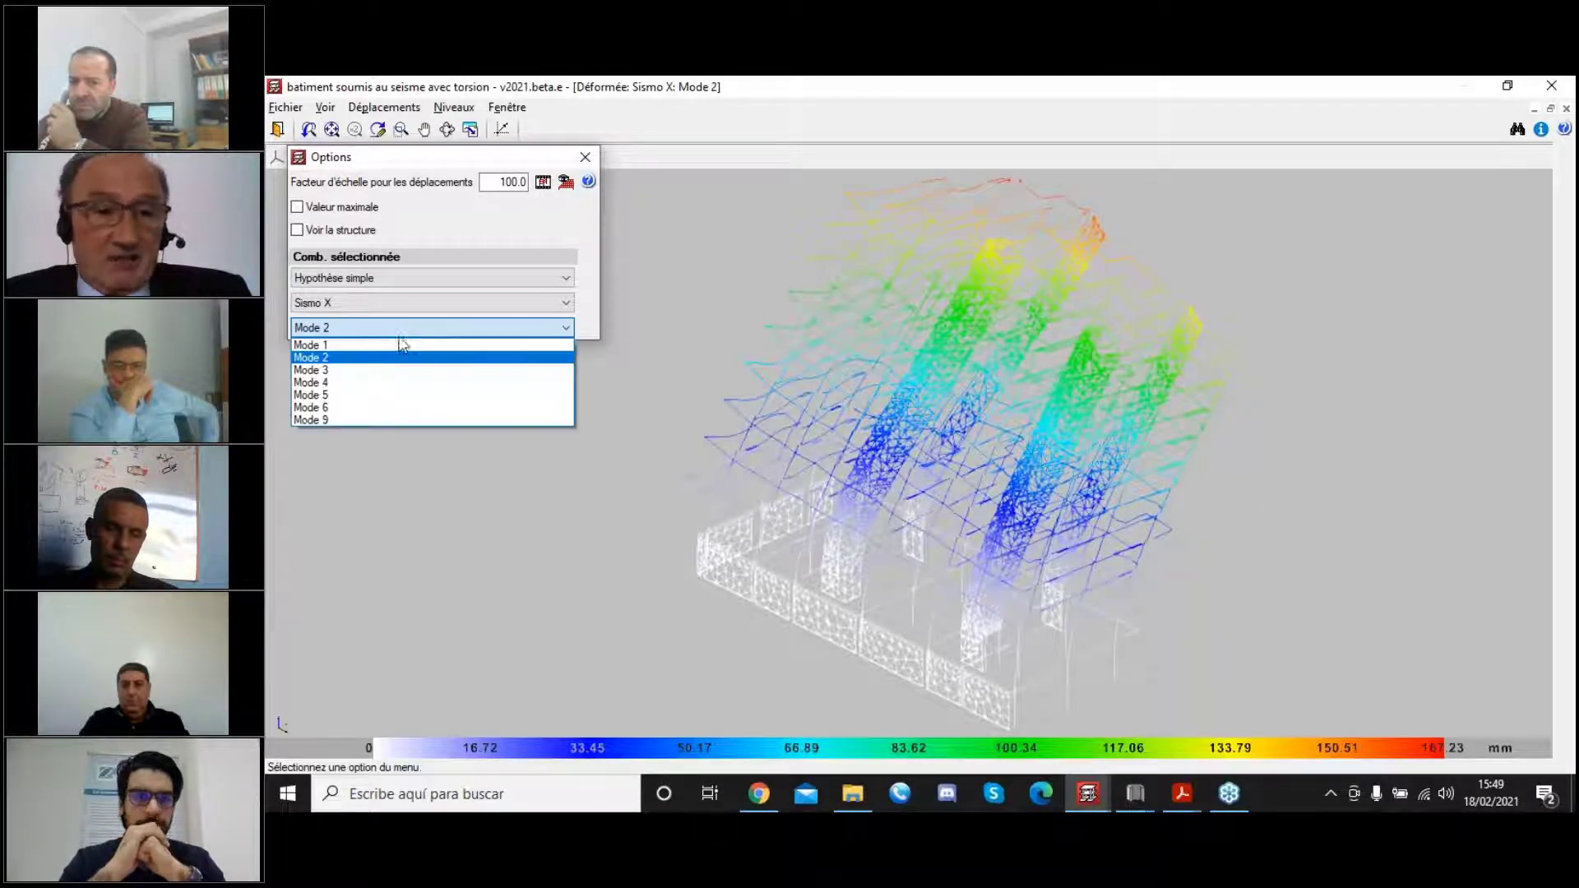
{"action": "left_click", "coordinate": [402, 370]}
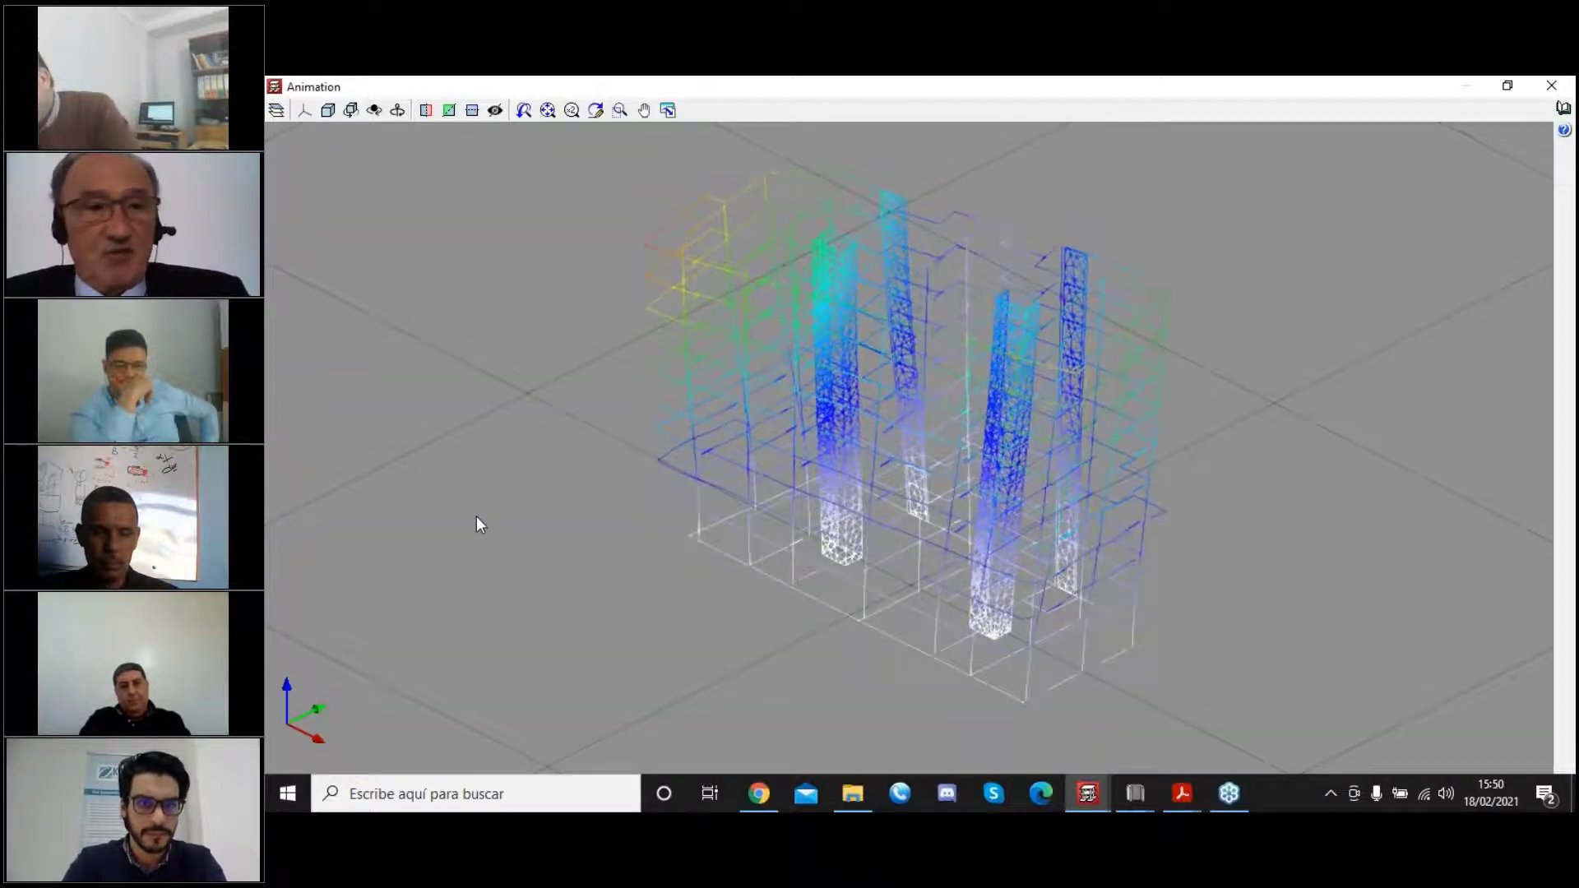
{"action": "left_click", "coordinate": [270, 112]}
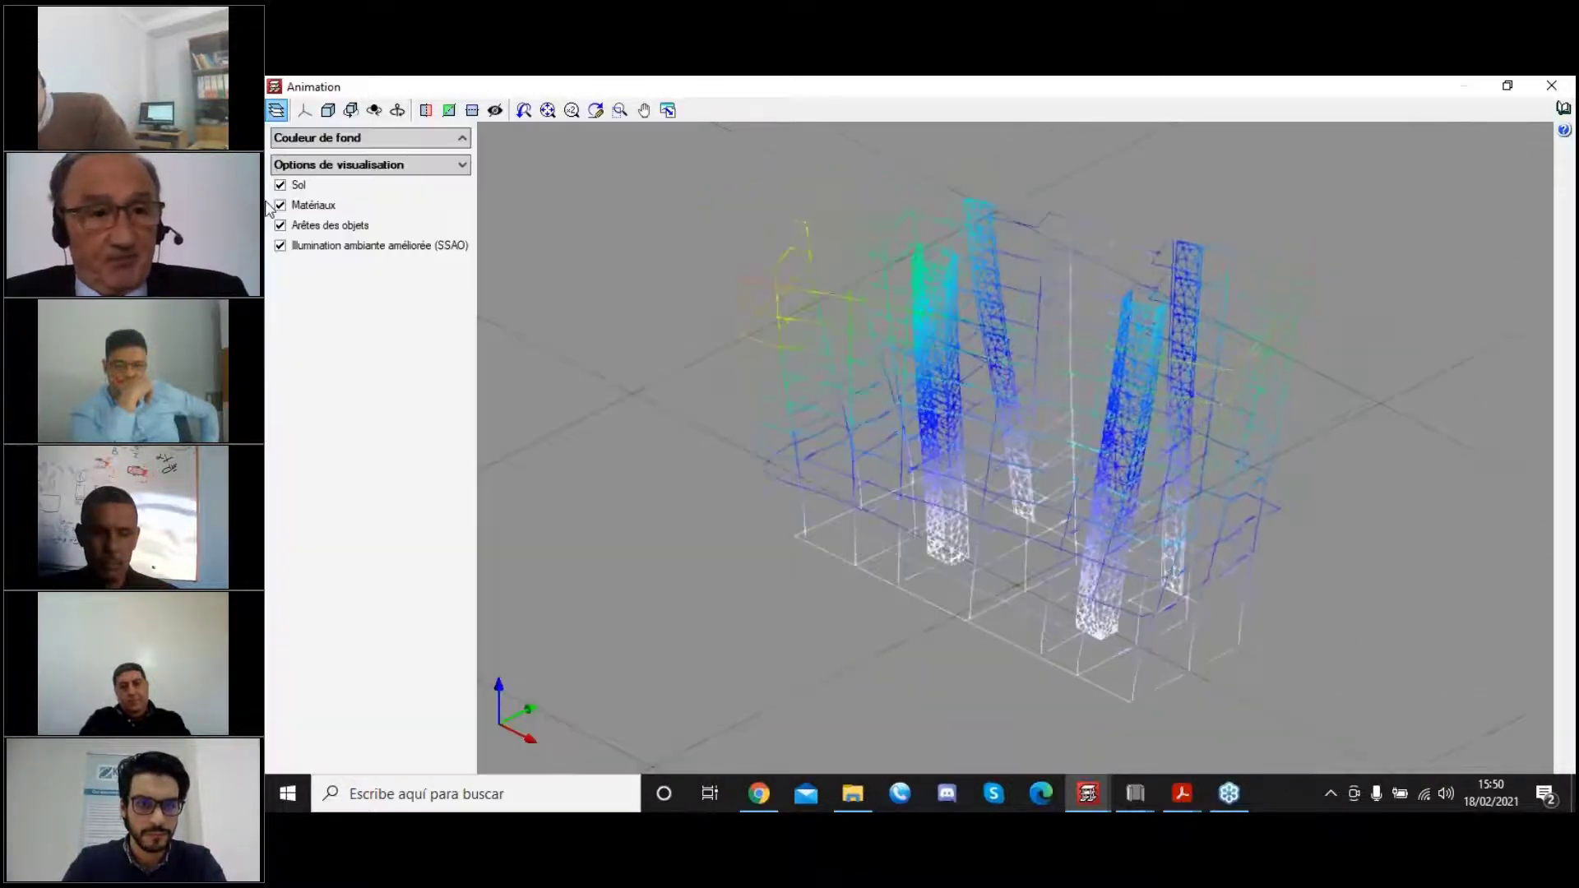
{"action": "left_click", "coordinate": [281, 184]}
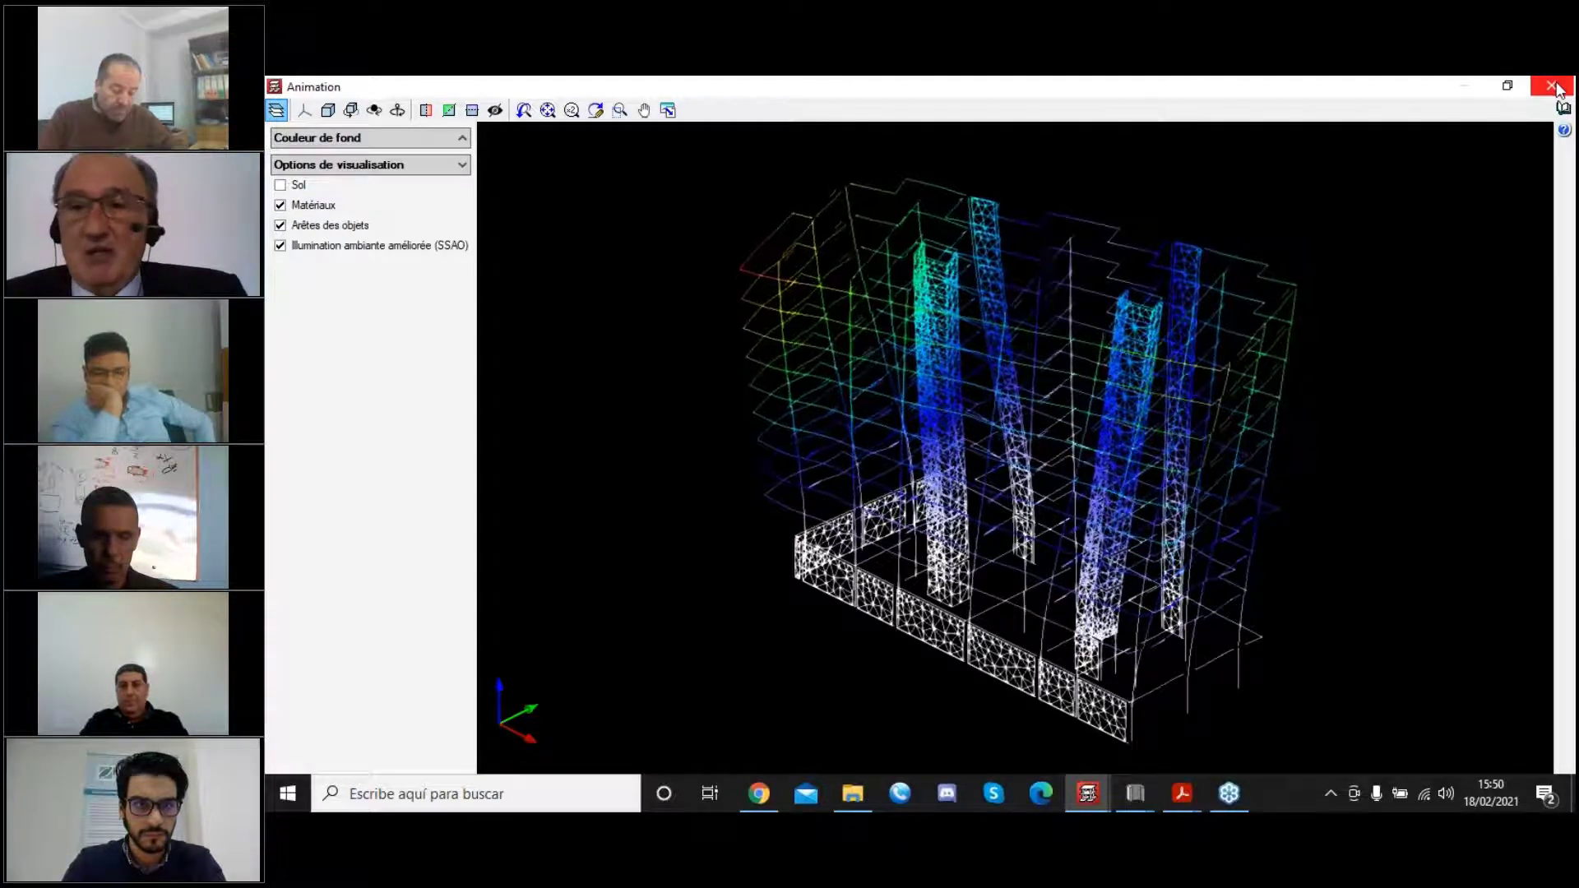
{"action": "left_click", "coordinate": [1553, 85]}
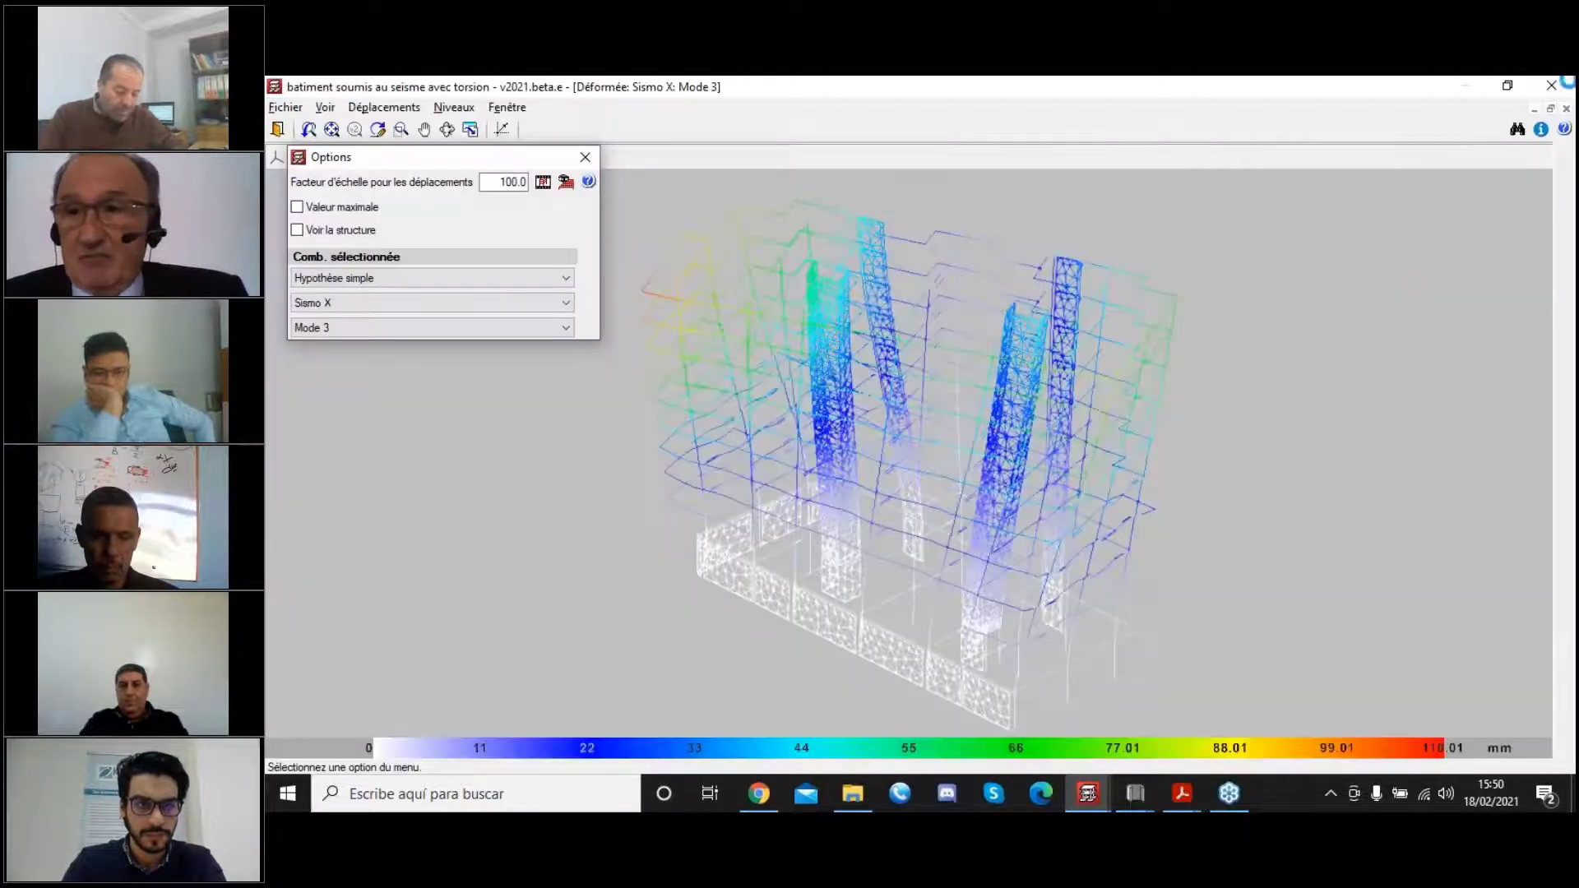
{"action": "left_click", "coordinate": [1552, 87]}
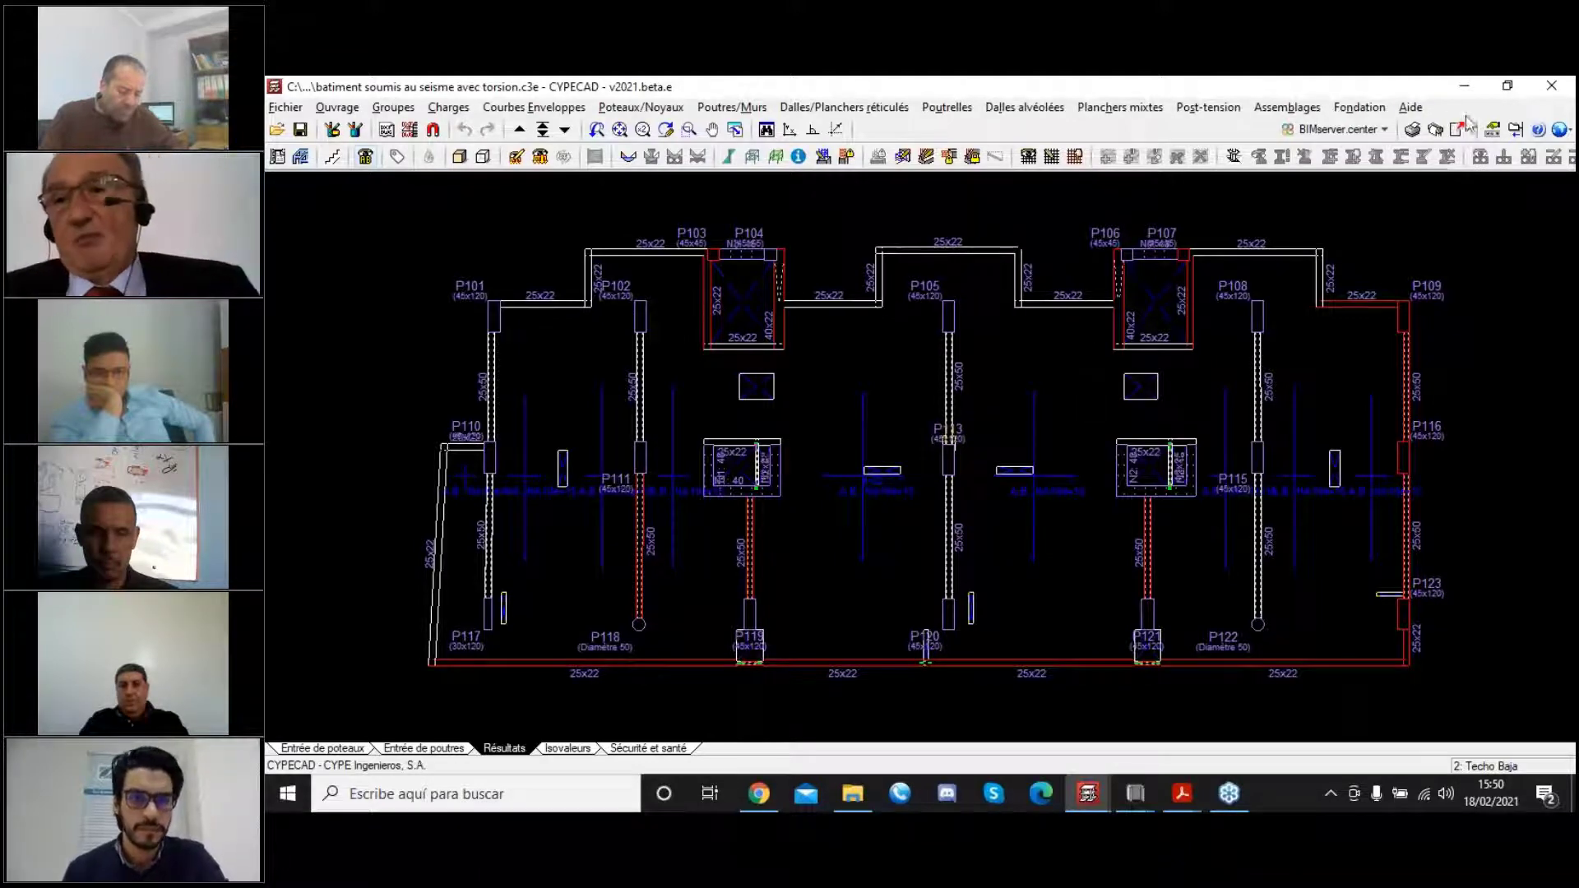
Open the seismic action justification report (Justification de l'action sismique) and examine the modal participation coefficients in section 1.3.
{"action": "left_click", "coordinate": [1412, 130]}
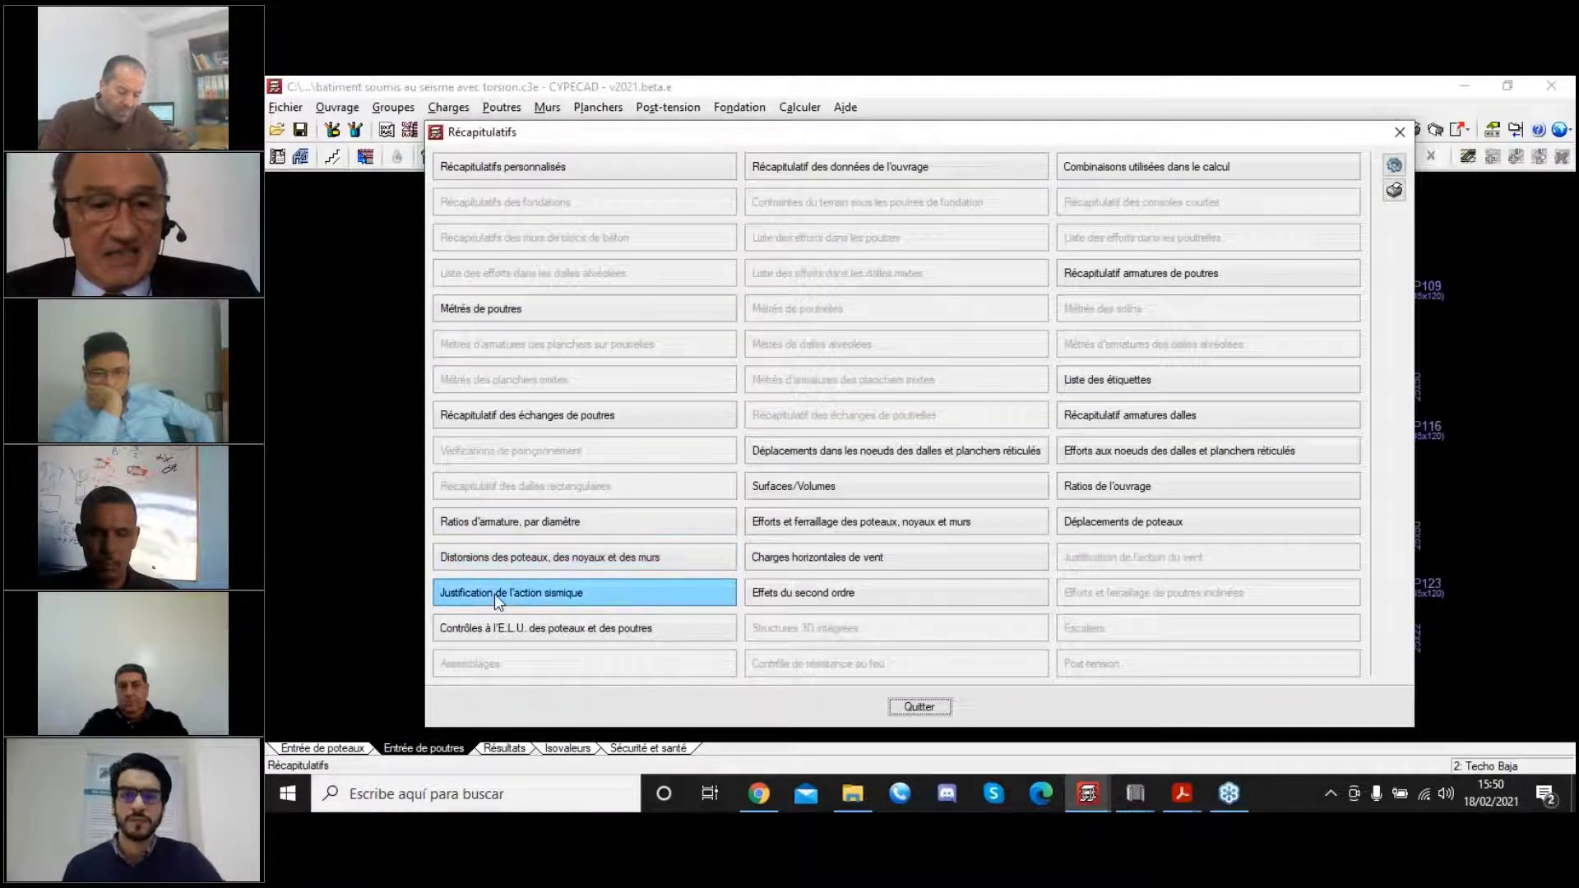
{"action": "left_click", "coordinate": [495, 594]}
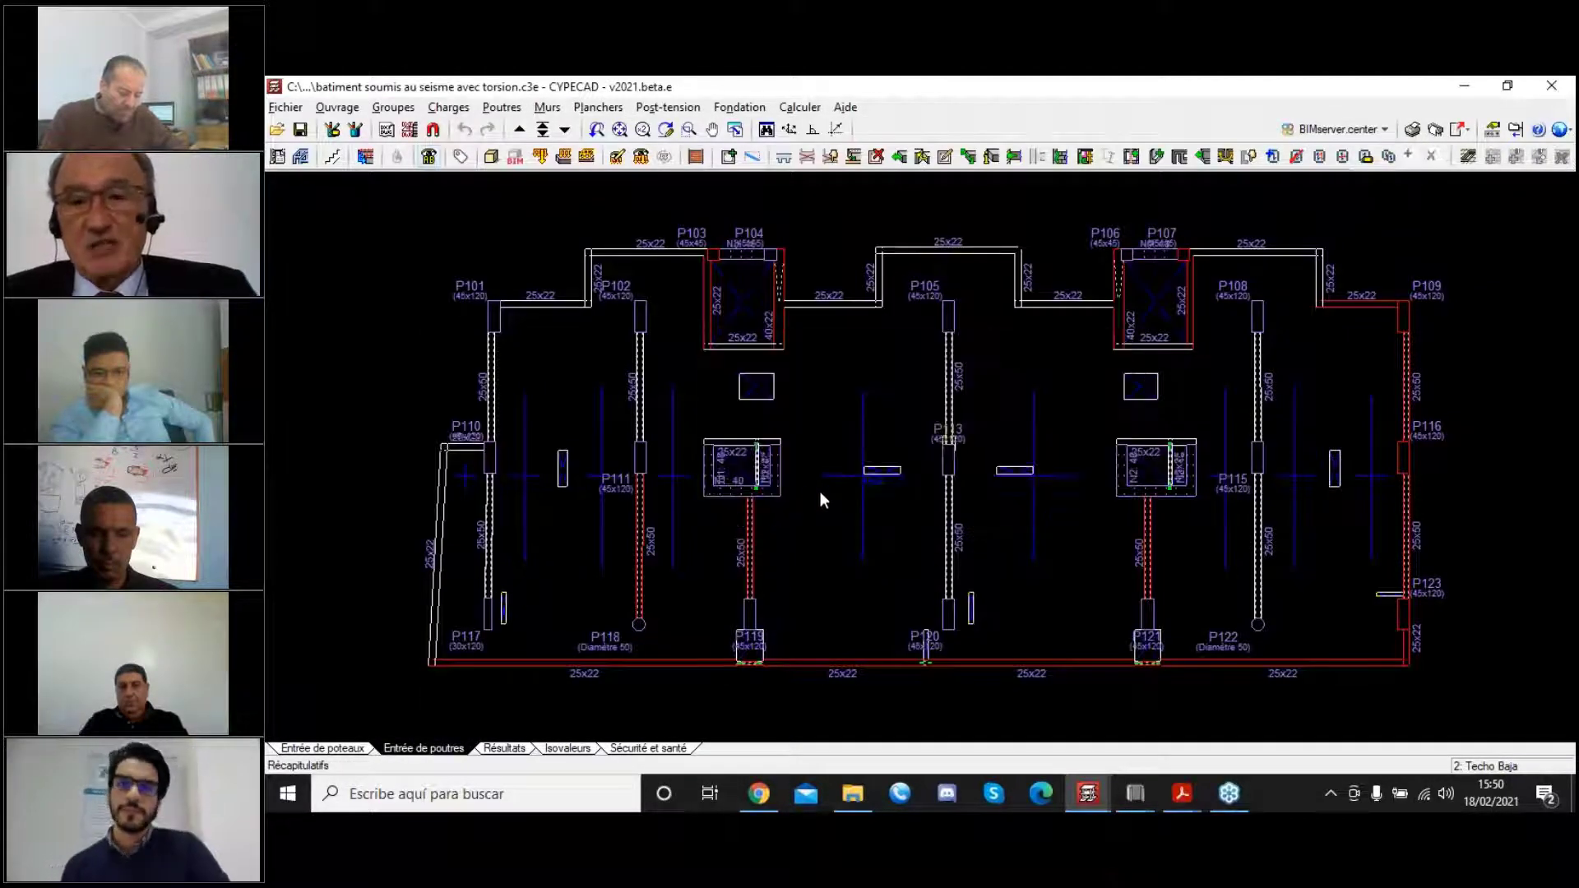
{"action": "scroll", "coordinate": [781, 390], "scroll_direction": "down", "scroll_amount": 3}
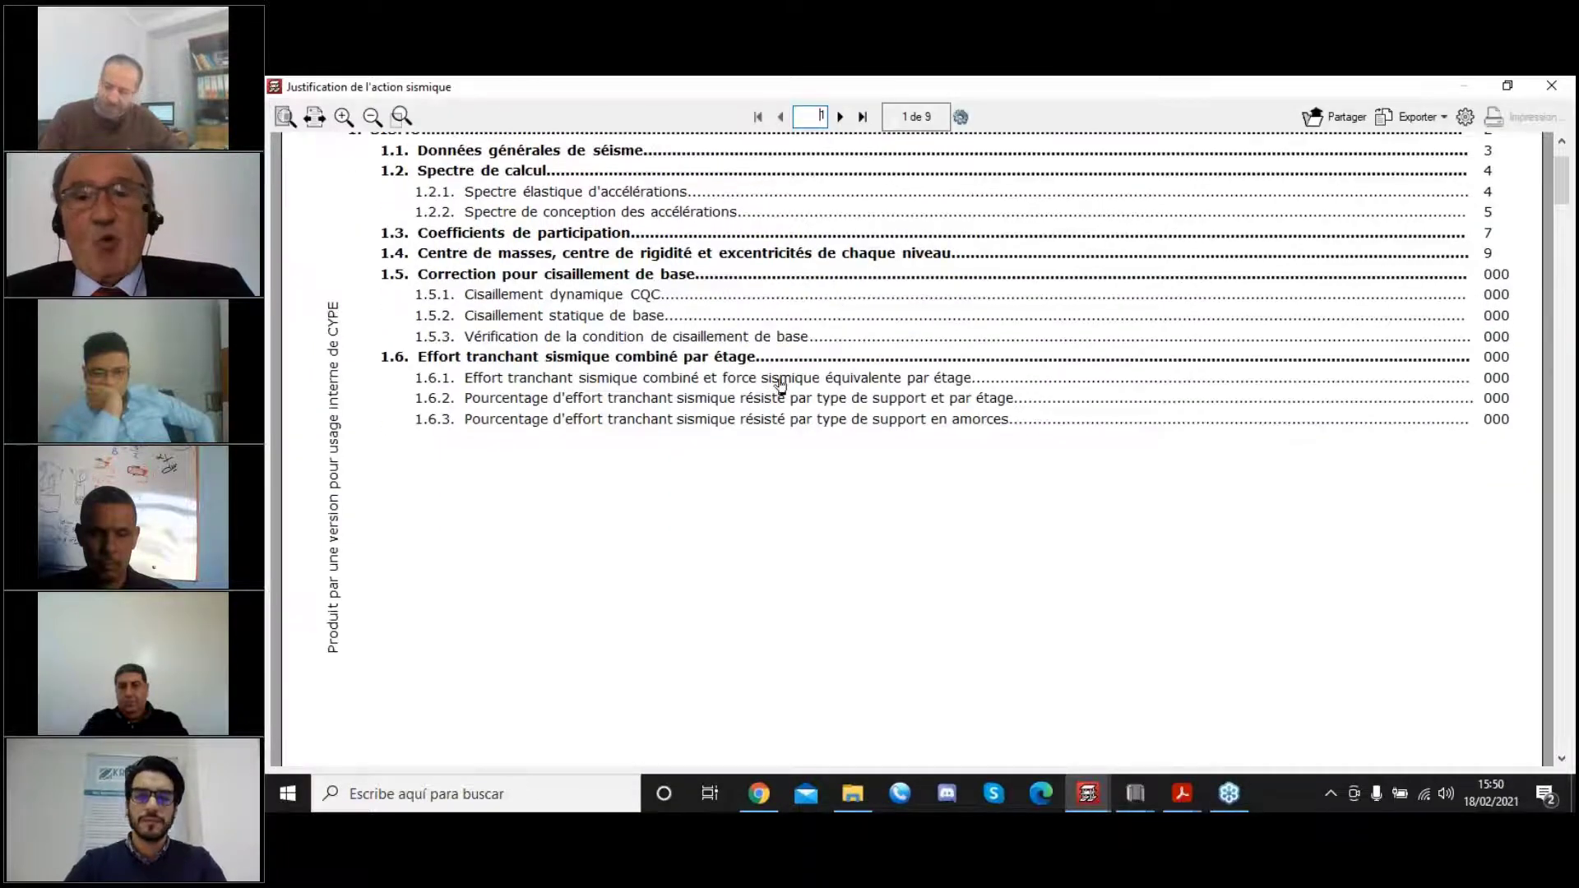
{"action": "scroll", "coordinate": [781, 386], "scroll_direction": "down", "scroll_amount": 10}
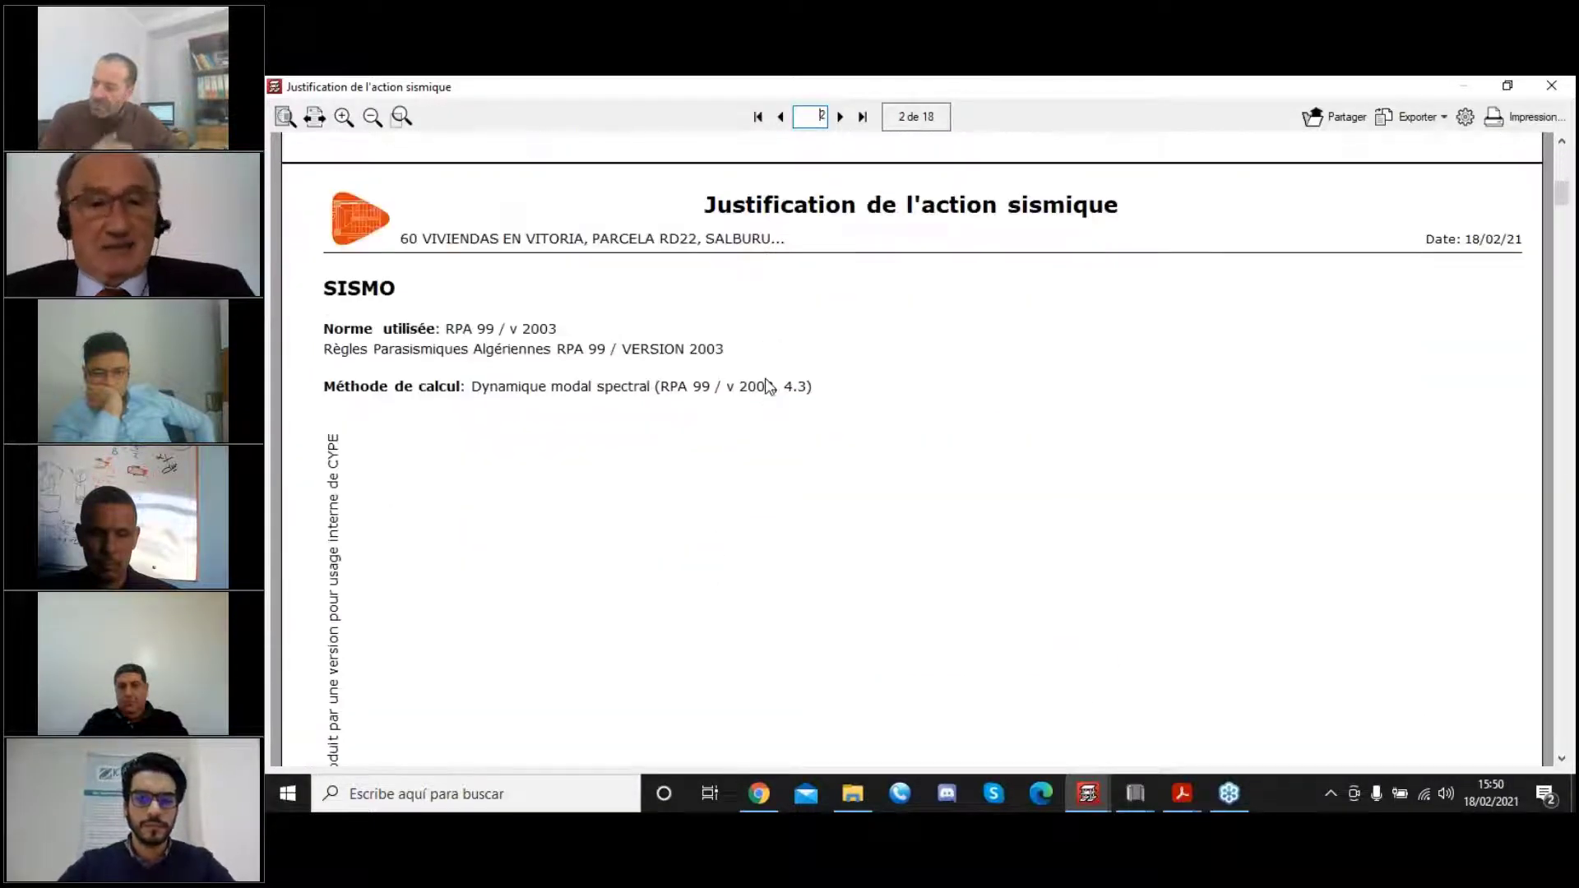
{"action": "scroll", "coordinate": [769, 387], "scroll_direction": "down", "scroll_amount": 15}
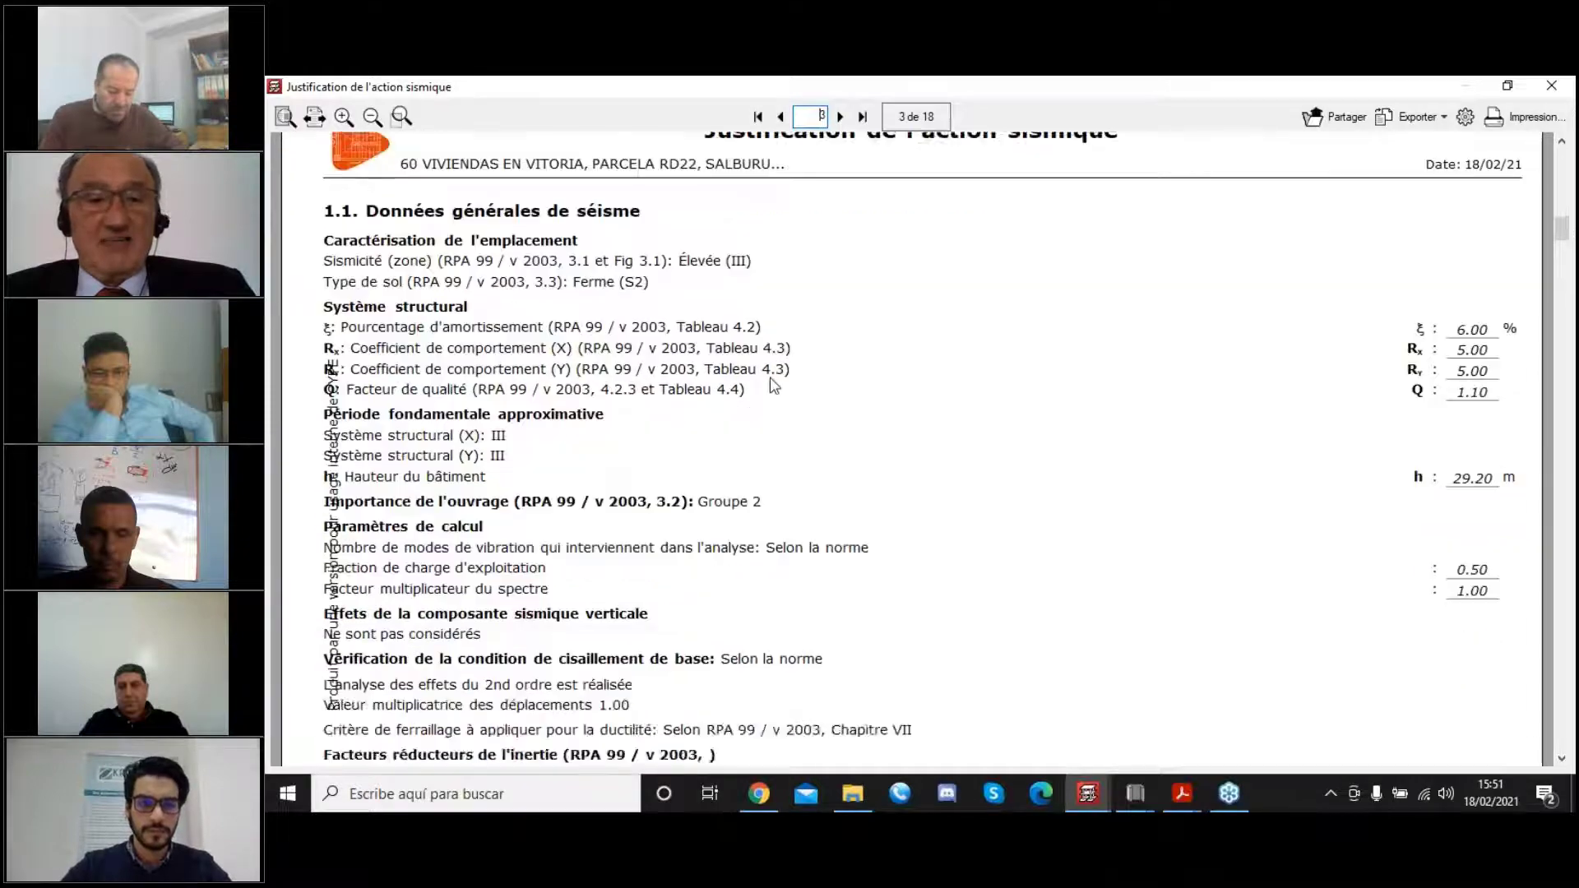
{"action": "scroll", "coordinate": [773, 387], "scroll_direction": "down", "scroll_amount": 15}
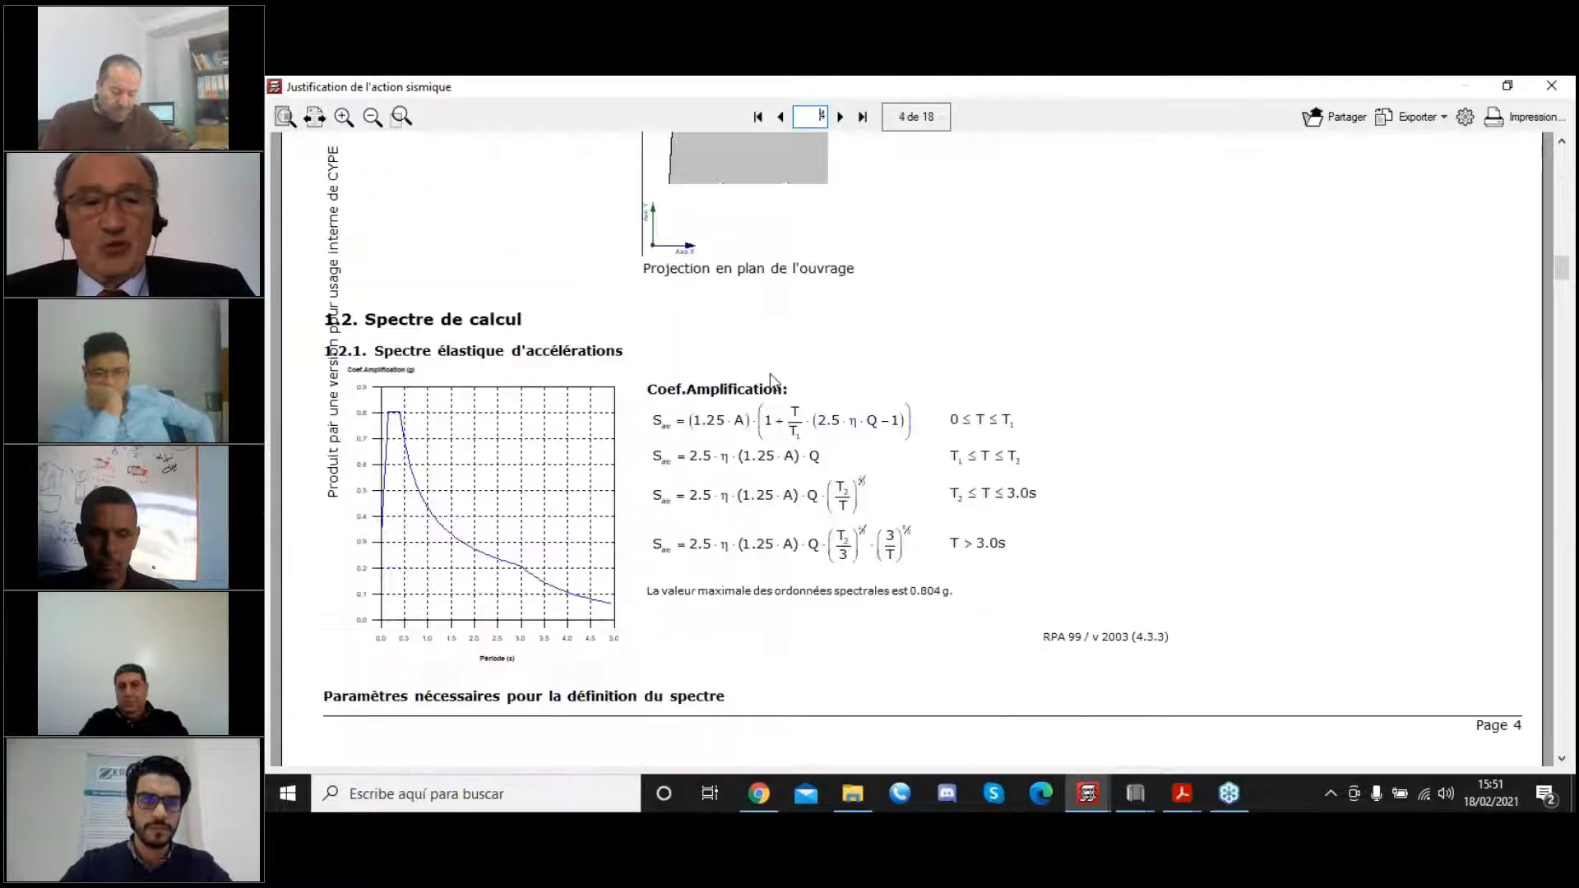
{"action": "scroll", "coordinate": [773, 381], "scroll_direction": "down", "scroll_amount": 15}
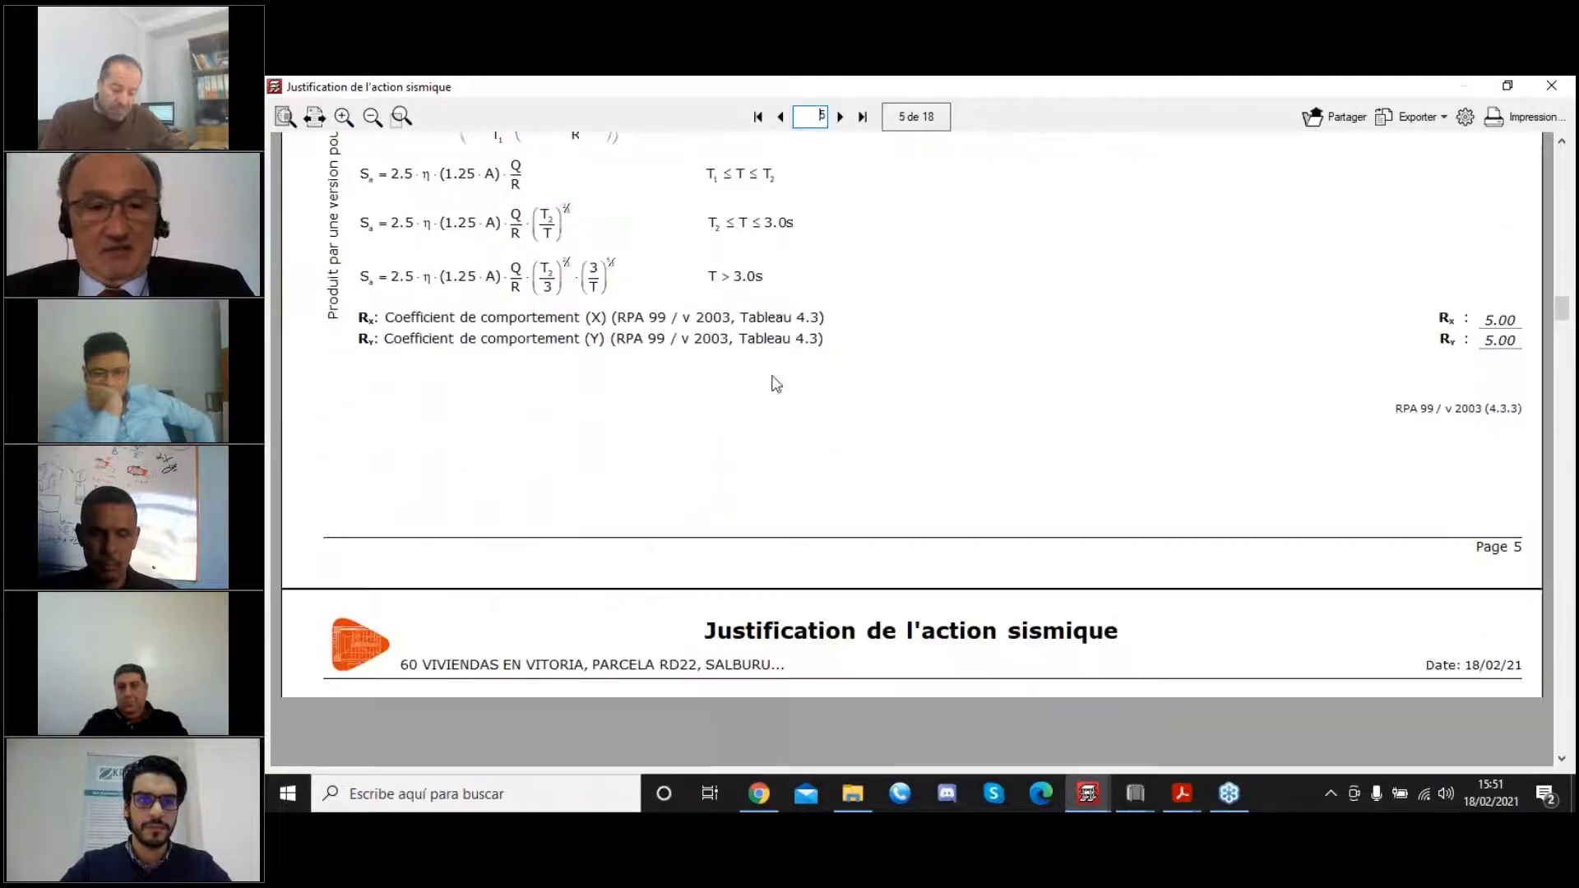
{"action": "scroll", "coordinate": [773, 381], "scroll_direction": "down", "scroll_amount": 15}
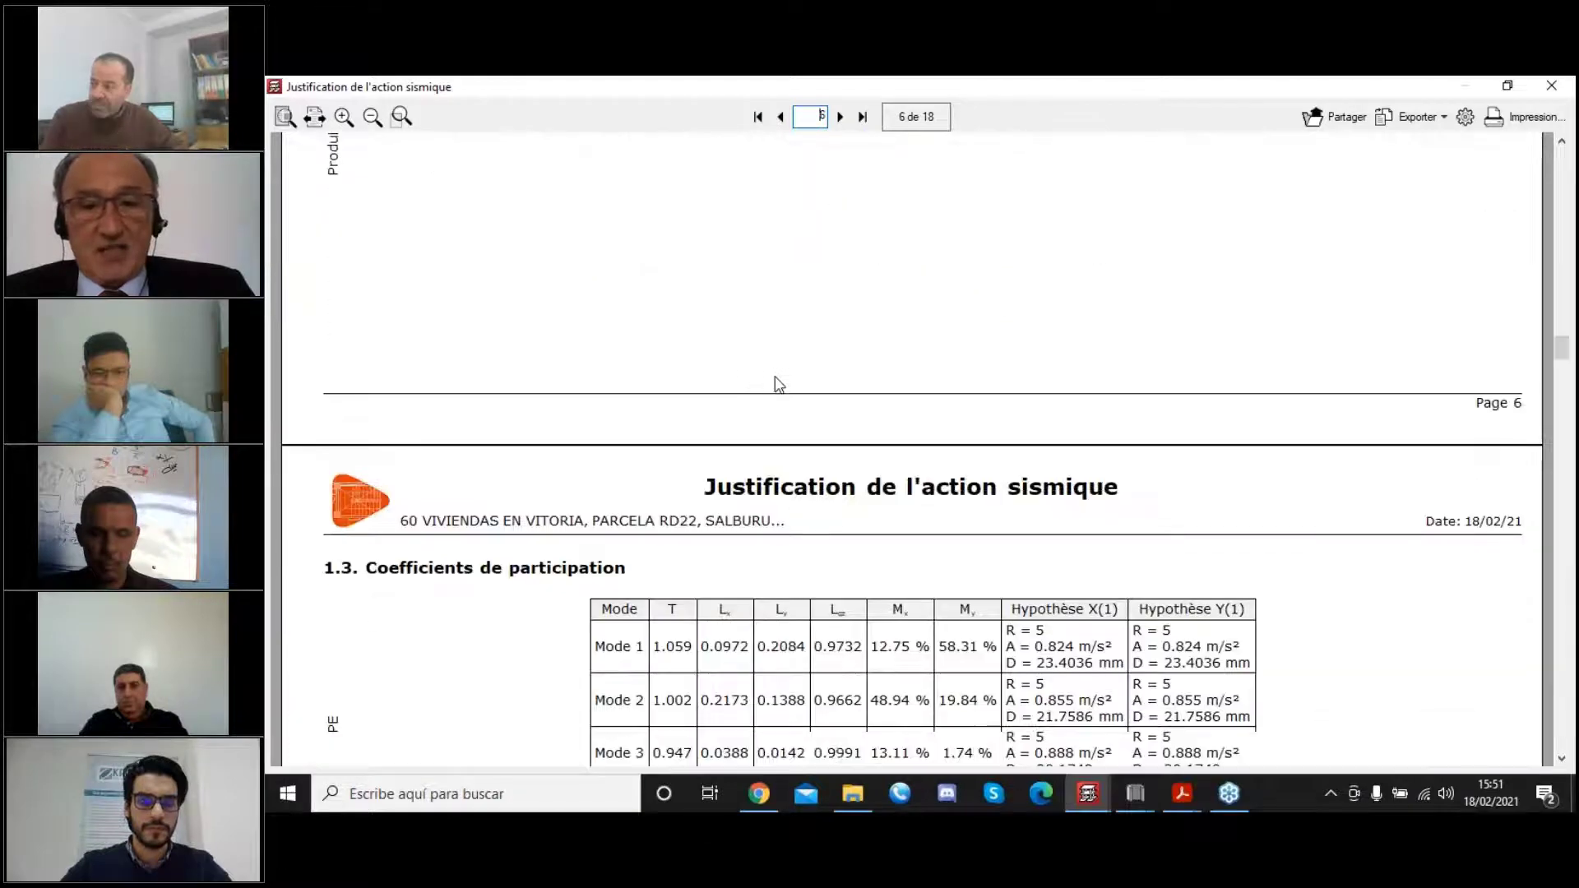
{"action": "scroll", "coordinate": [778, 383], "scroll_direction": "down", "scroll_amount": 5}
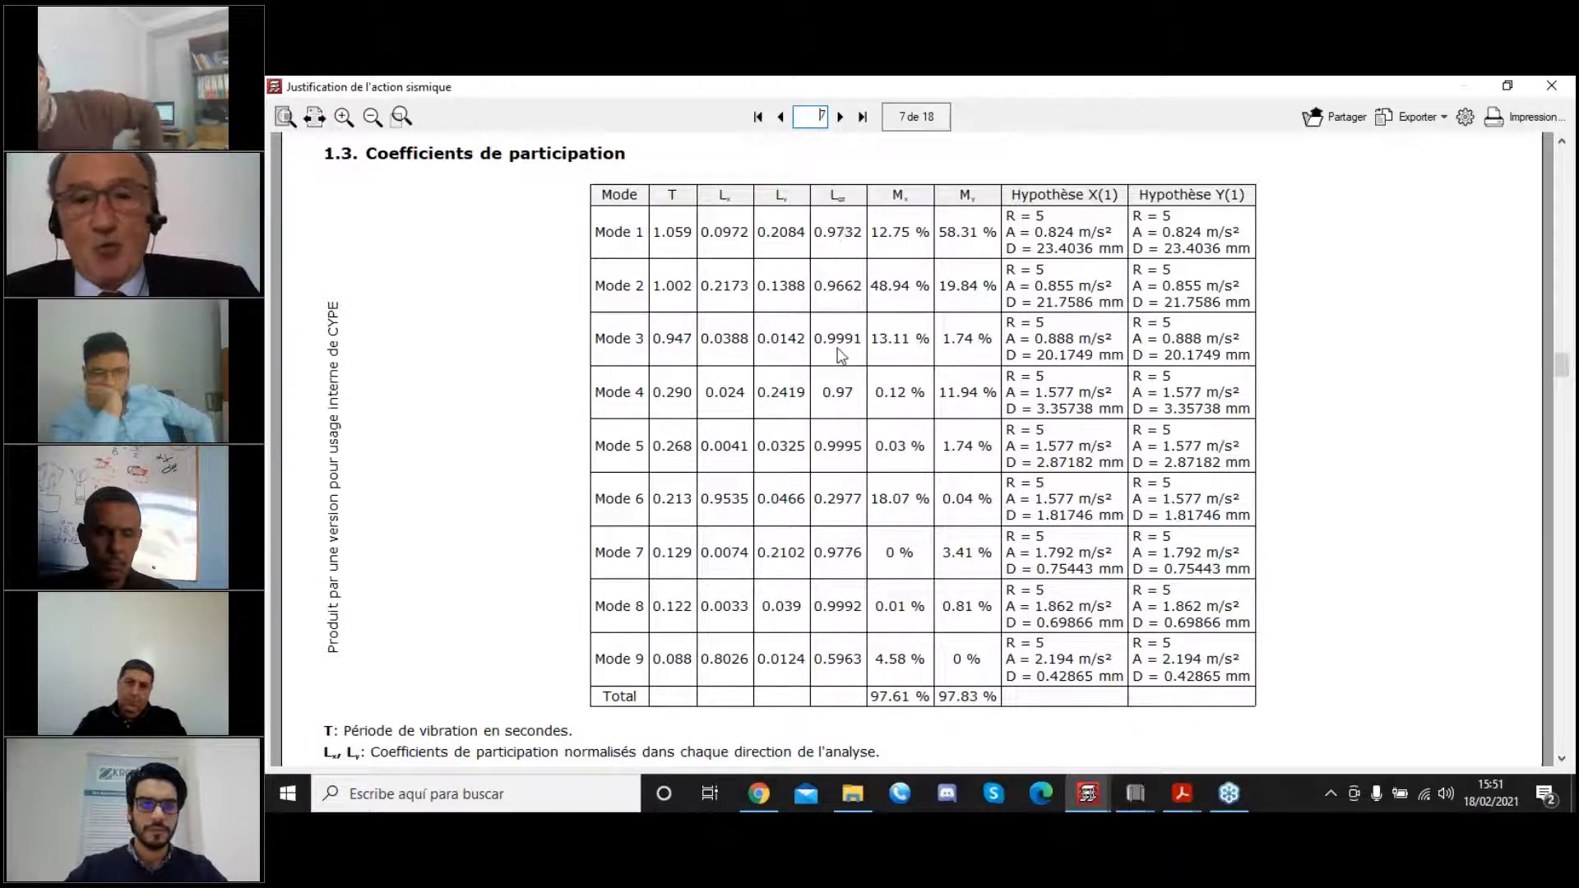
Review the design spectra with the modal periods and the centre of mass and rigidity data for each level in section 1.4.
{"action": "scroll", "coordinate": [840, 355], "scroll_direction": "down", "scroll_amount": 10}
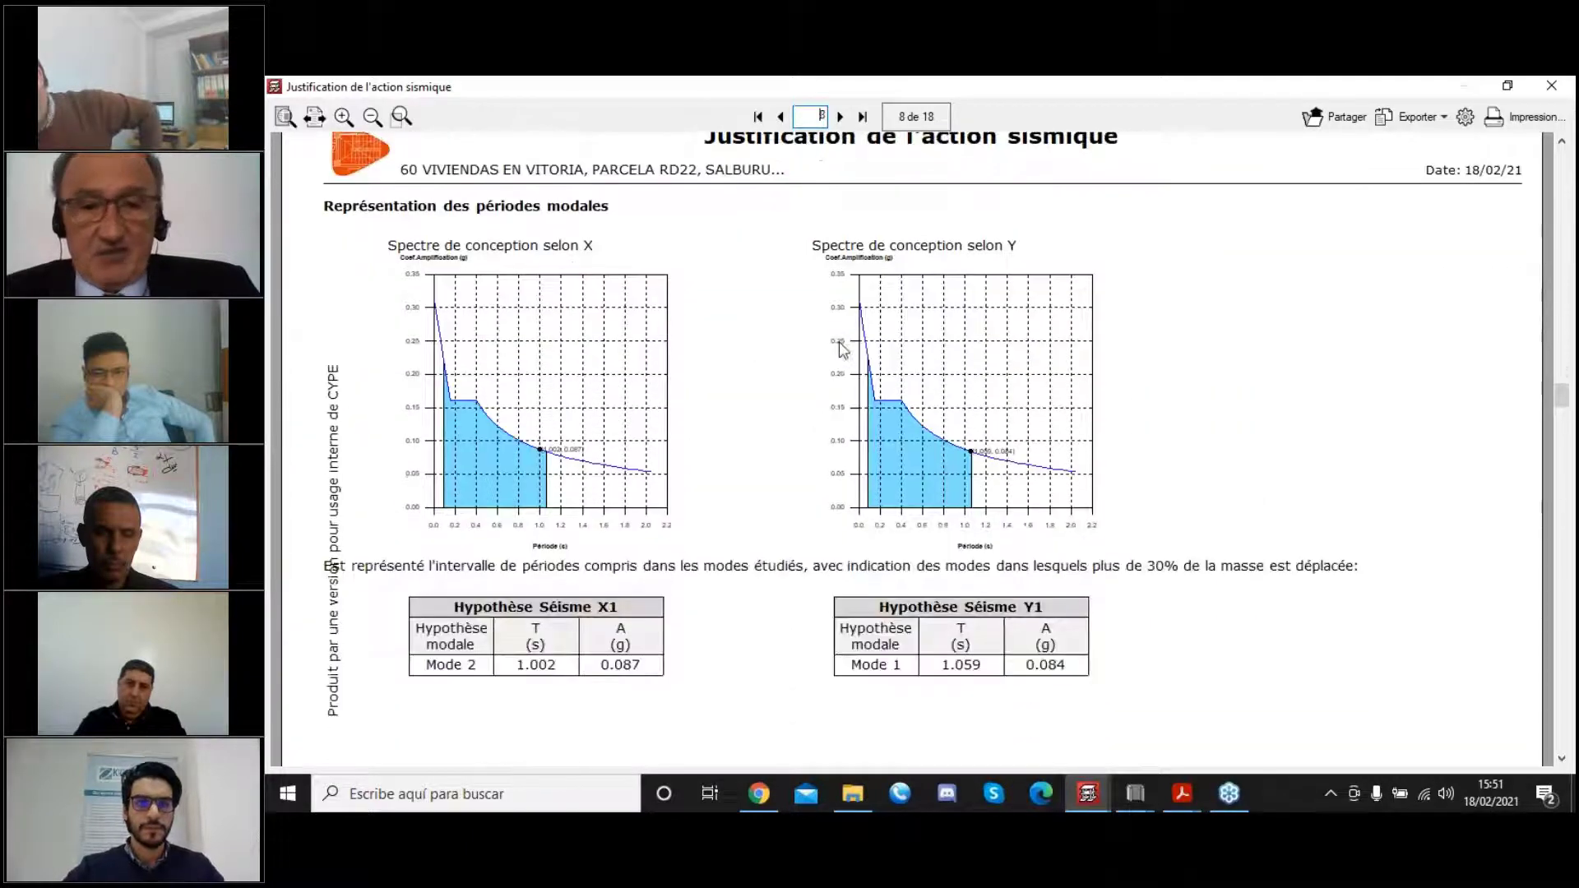
{"action": "scroll", "coordinate": [840, 348], "scroll_direction": "down", "scroll_amount": 10}
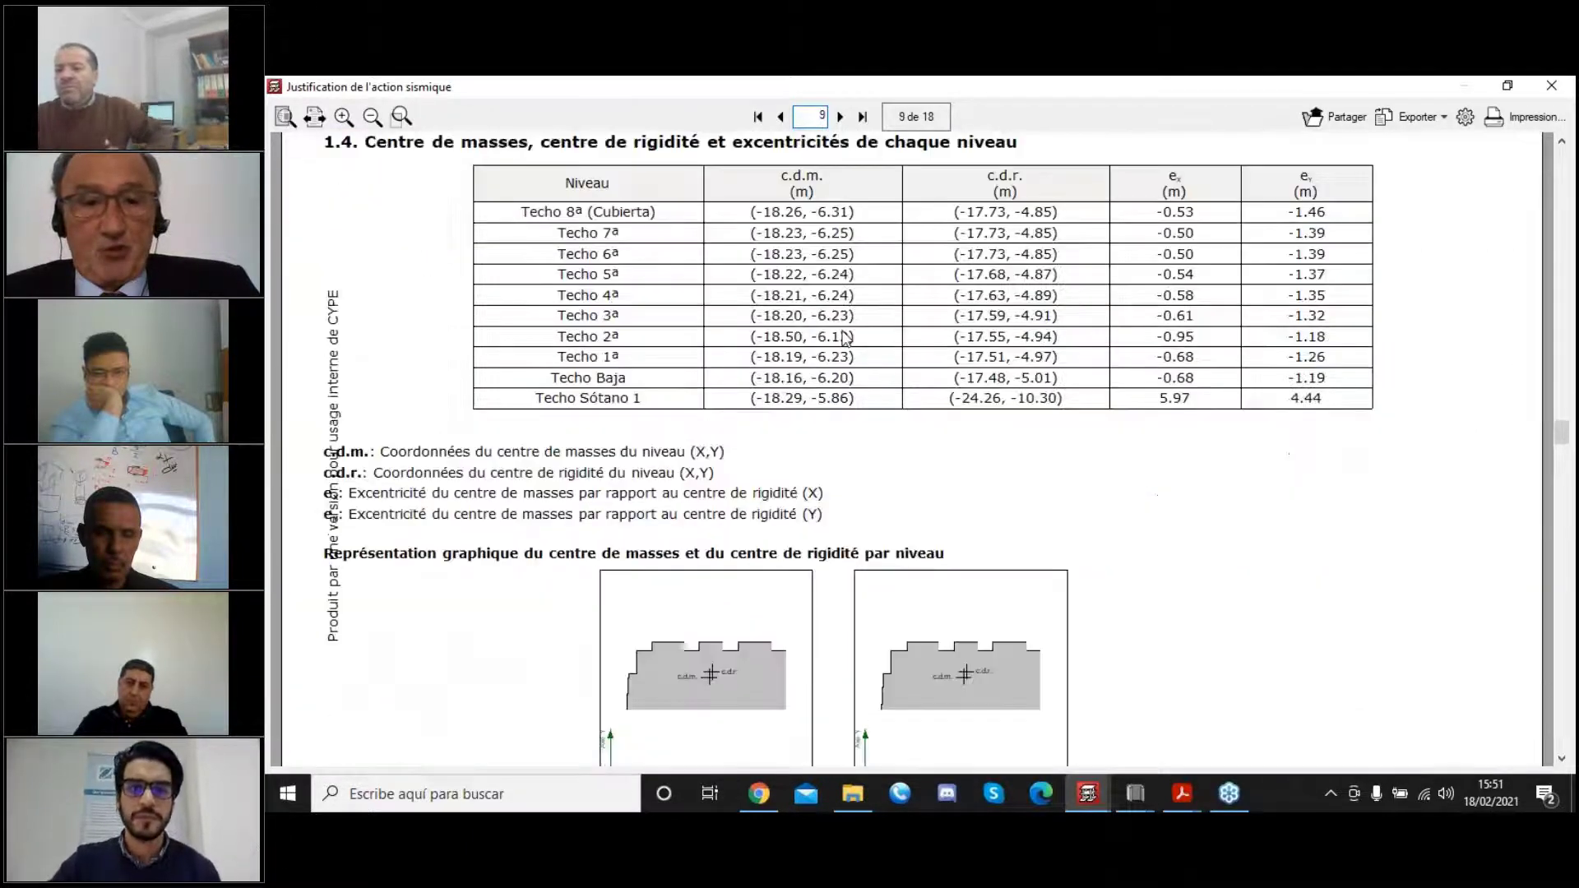
{"action": "scroll", "coordinate": [845, 337], "scroll_direction": "down", "scroll_amount": 4}
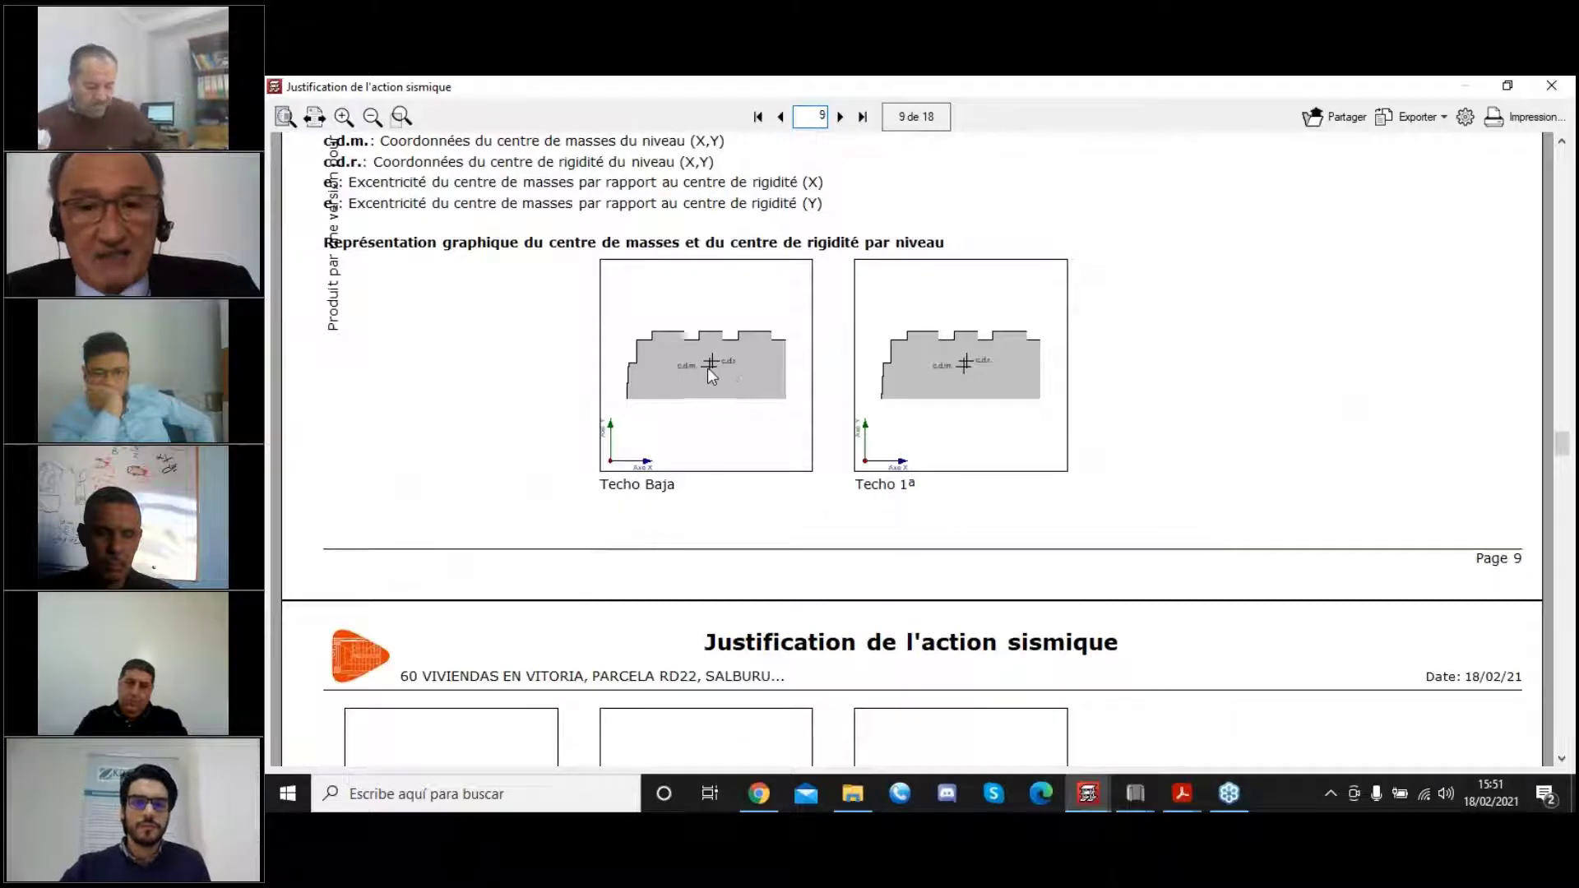
{"action": "scroll", "coordinate": [708, 368], "scroll_direction": "up", "scroll_amount": 1}
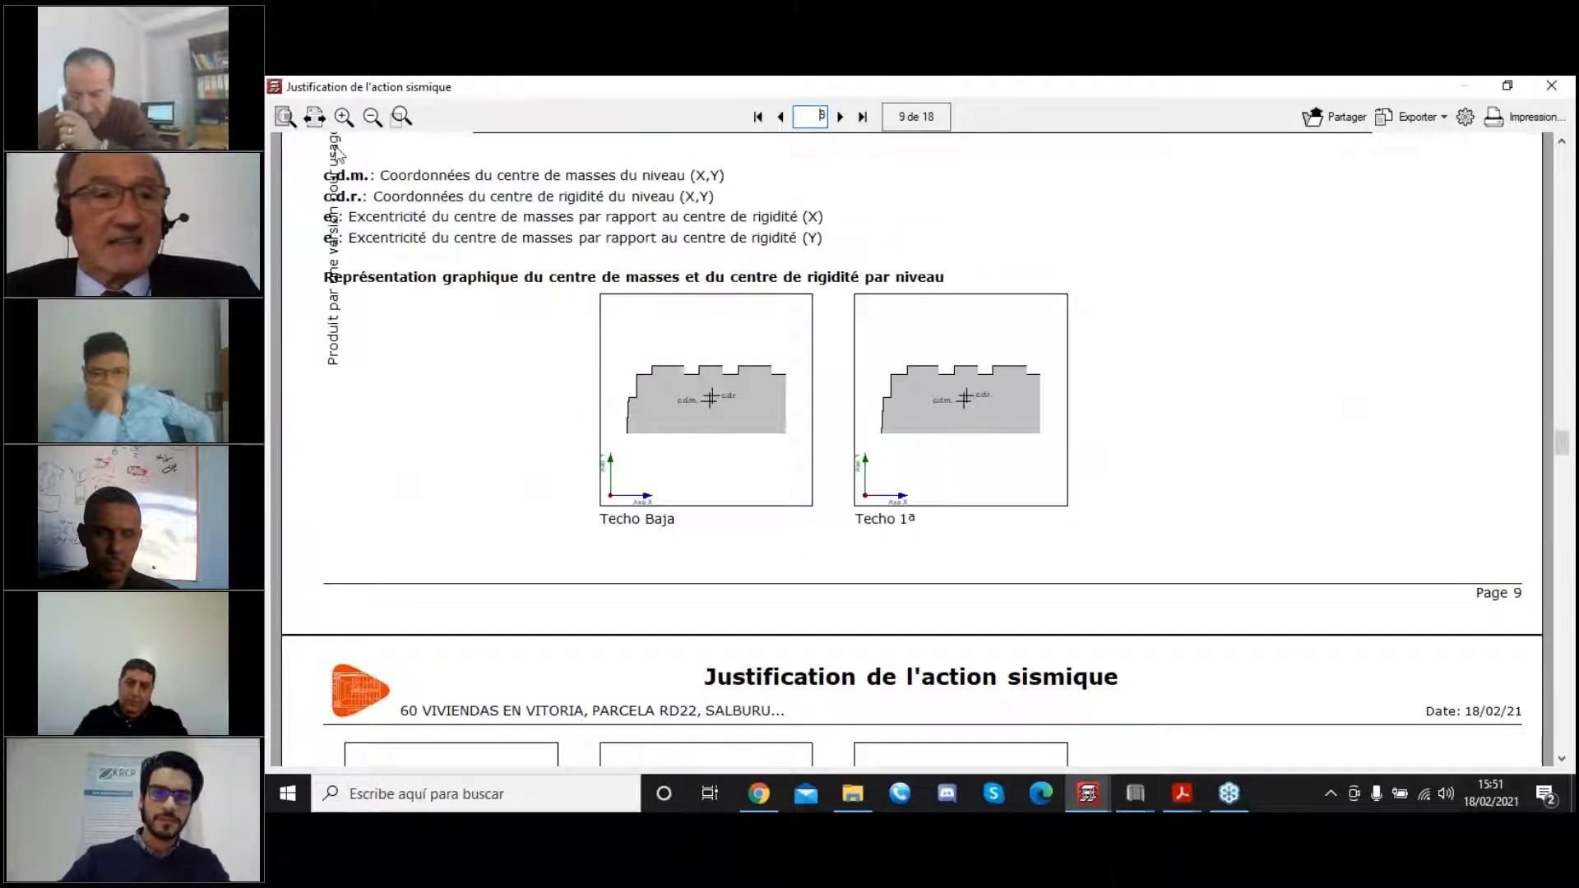
Go to page 10 of the report and enlarge the plan drawings showing each level's centre of mass and centre of rigidity.
{"action": "left_click", "coordinate": [314, 116]}
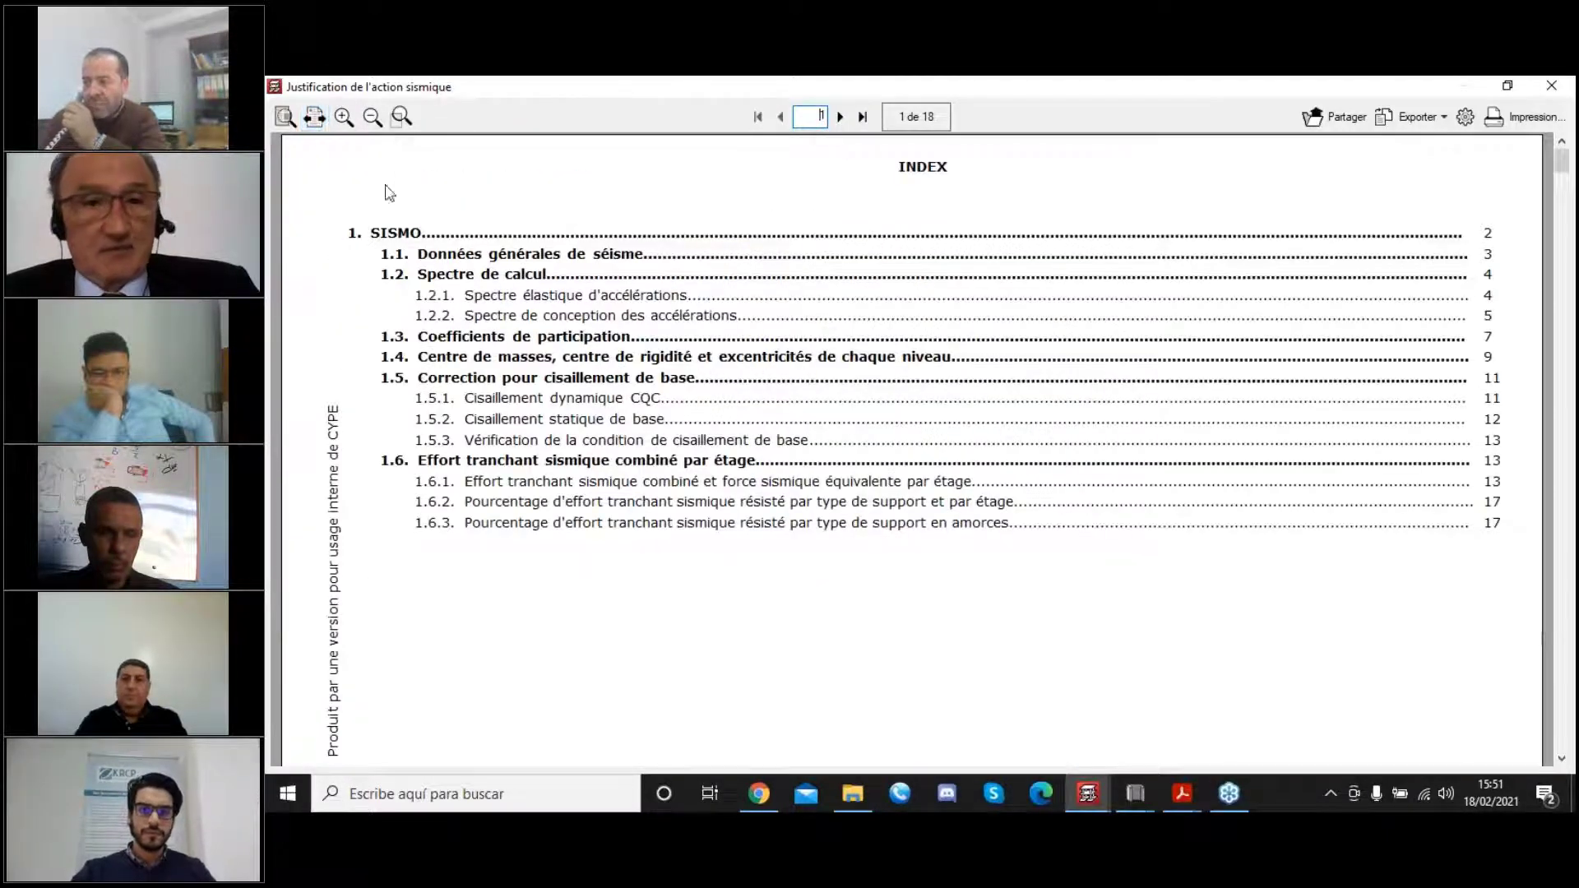
{"action": "scroll", "coordinate": [750, 330], "scroll_direction": "down", "scroll_amount": 20}
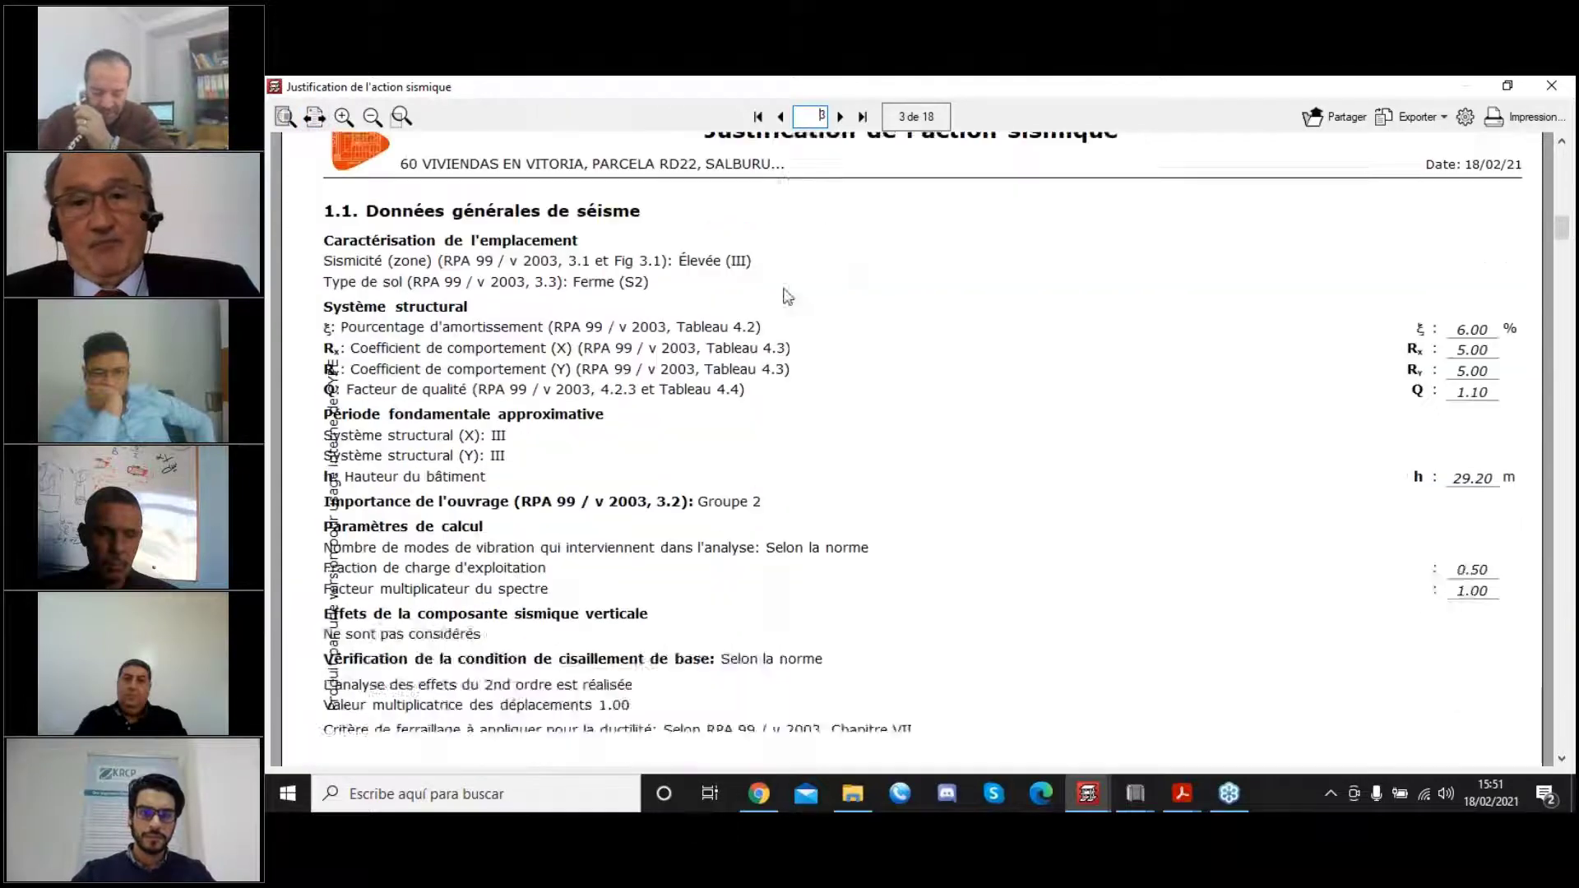
{"action": "left_click", "coordinate": [840, 116]}
{"action": "left_click", "coordinate": [840, 116]}
{"action": "left_click", "coordinate": [839, 116]}
{"action": "left_click", "coordinate": [839, 116]}
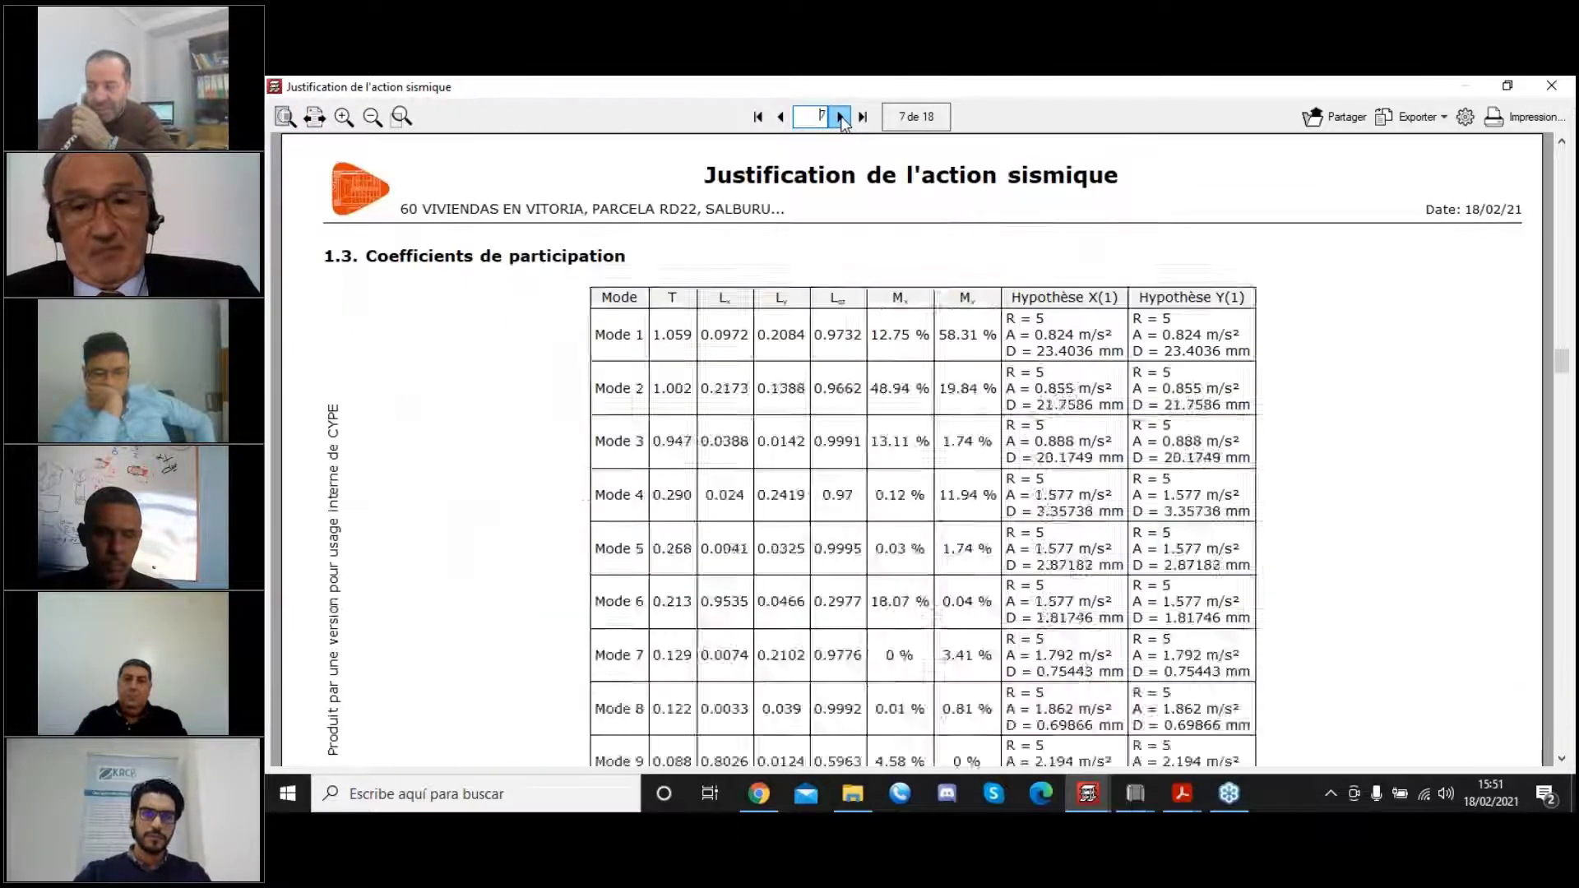
{"action": "left_click", "coordinate": [840, 116]}
{"action": "left_click", "coordinate": [840, 116]}
{"action": "left_click", "coordinate": [839, 116]}
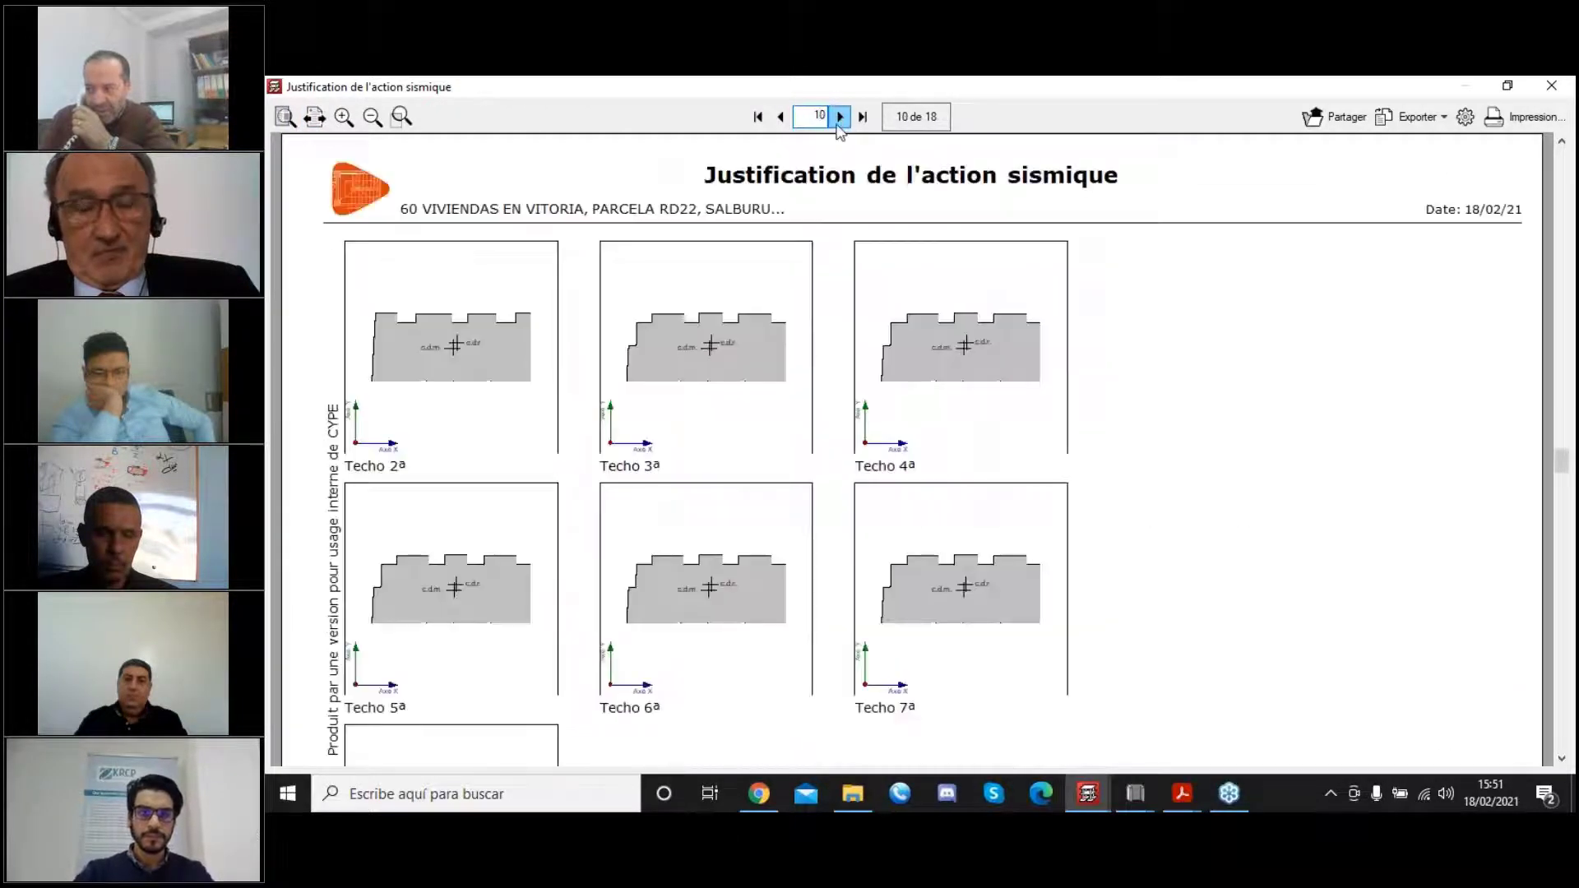
{"action": "left_click", "coordinate": [344, 117]}
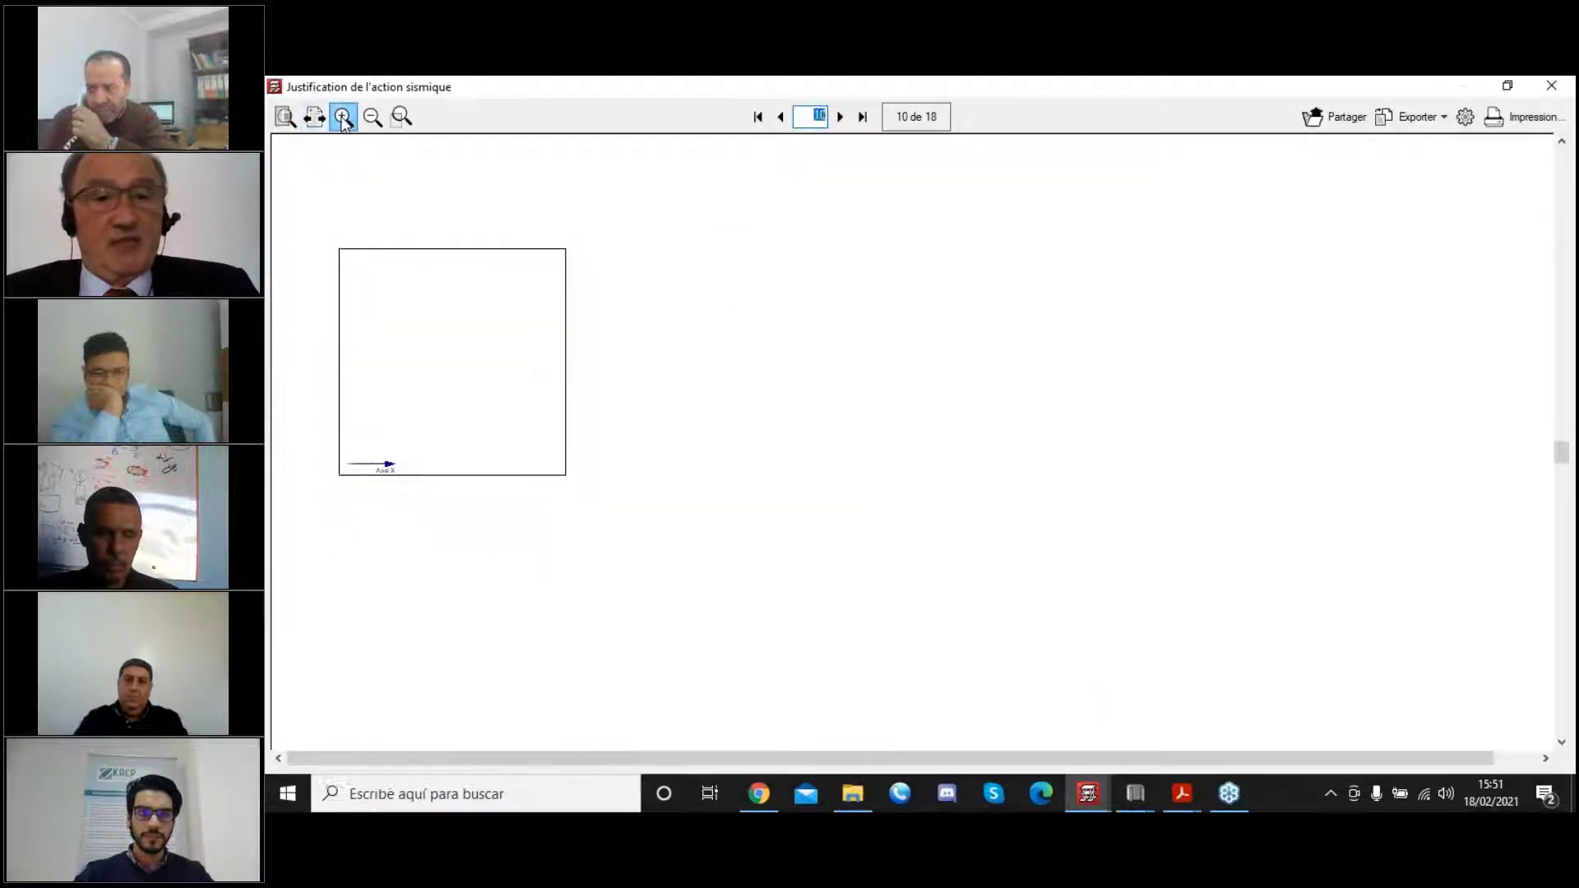
{"action": "left_click", "coordinate": [343, 118]}
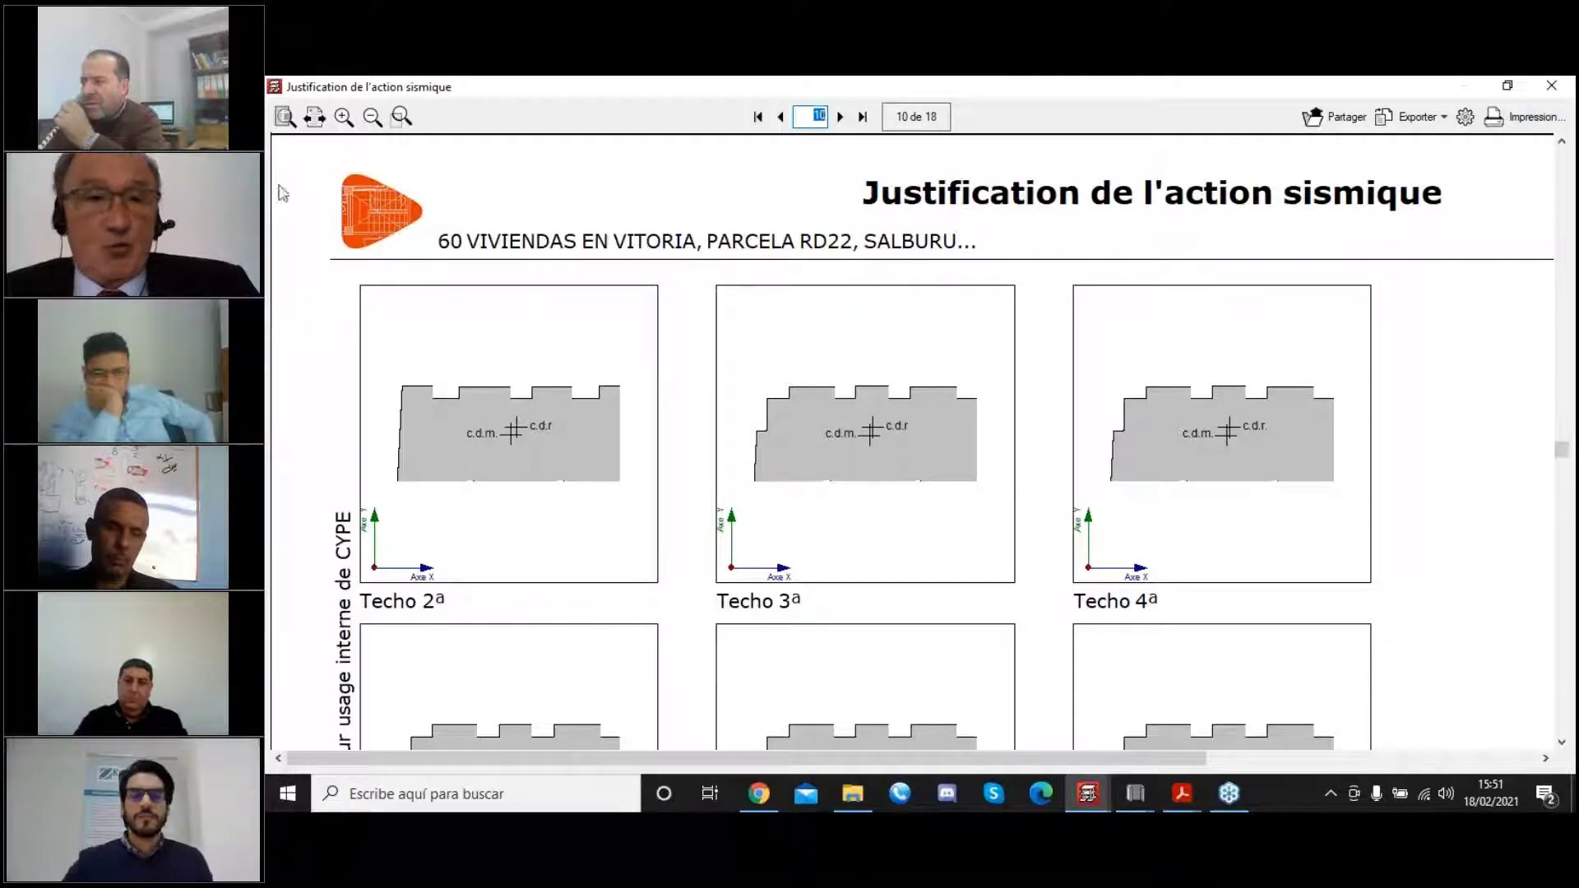
Restore the reduced page view and examine the table of eccentricities between mass and rigidity centres on page 9.
{"action": "left_click", "coordinate": [286, 117]}
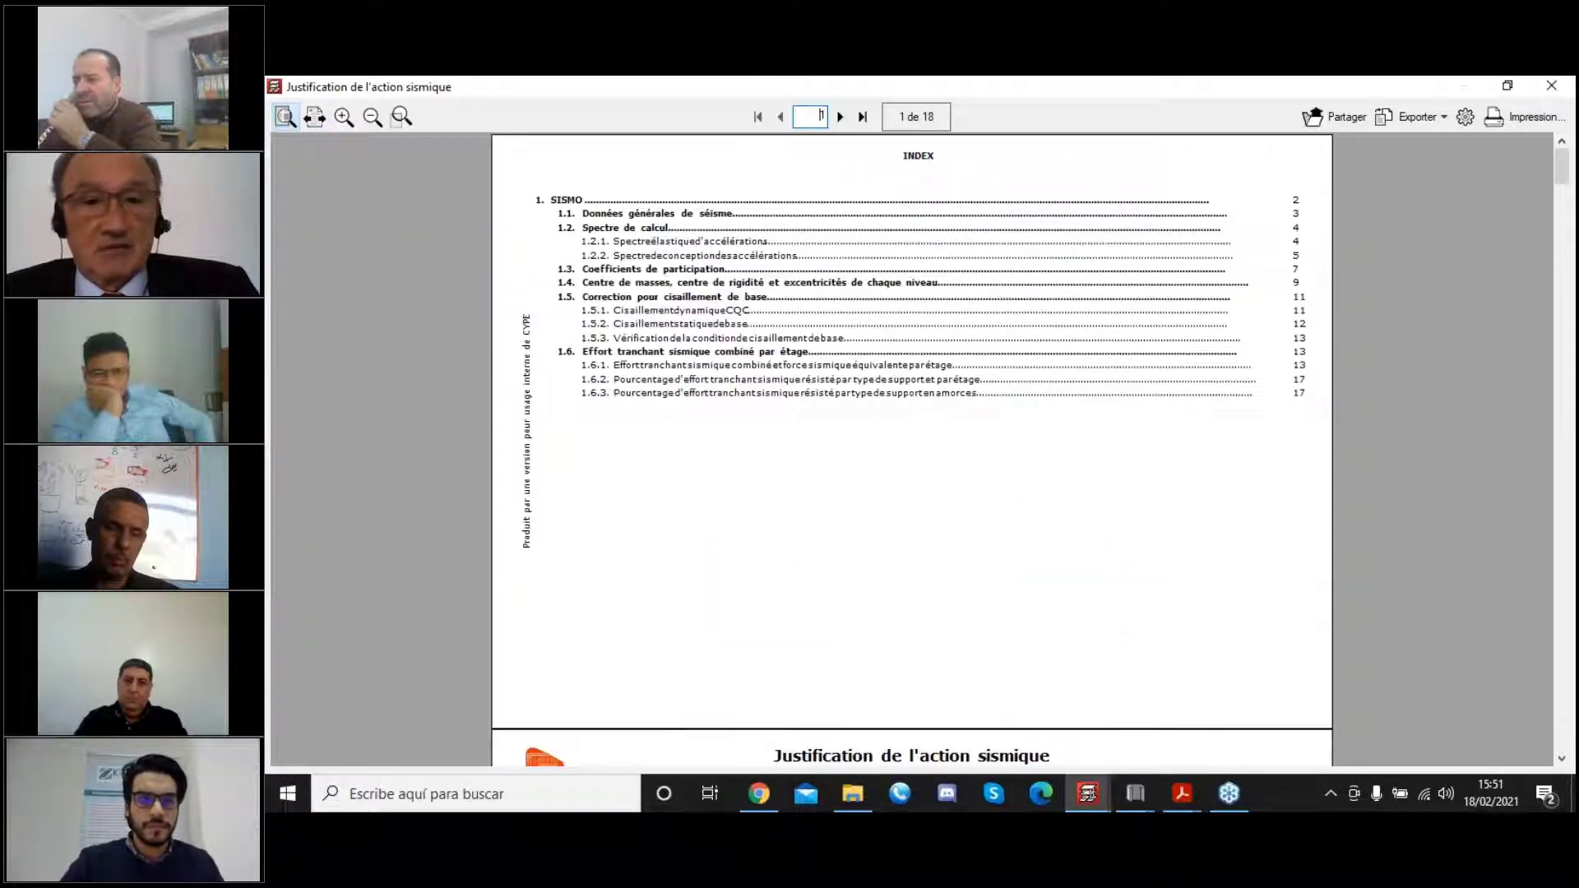
{"action": "scroll", "coordinate": [889, 387], "scroll_direction": "down", "scroll_amount": 1}
{"action": "scroll", "coordinate": [889, 386], "scroll_direction": "down", "scroll_amount": 20}
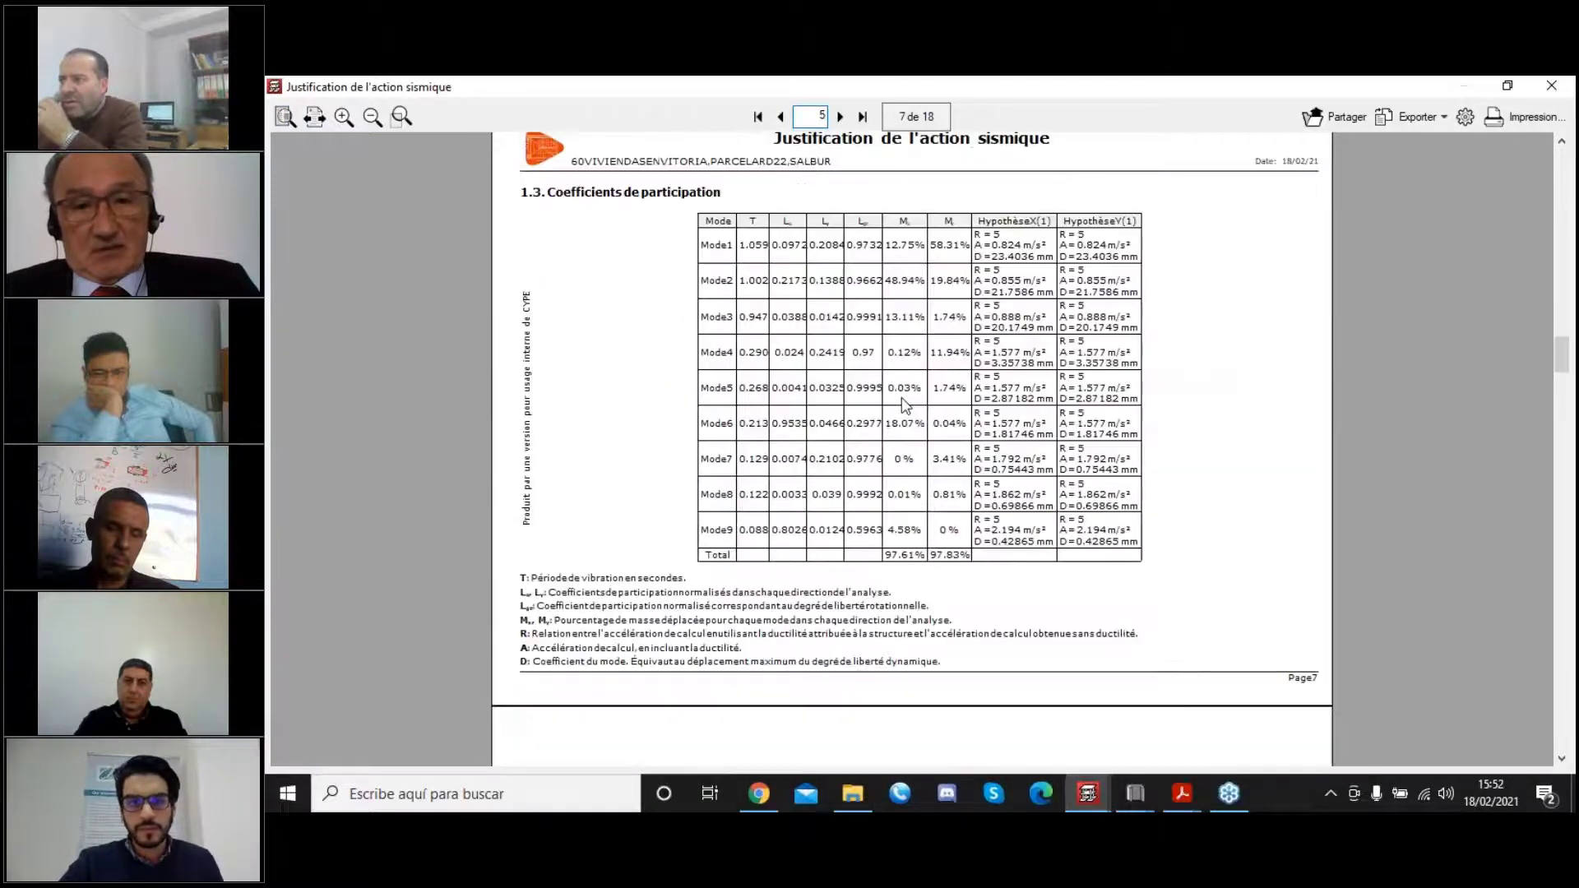
{"action": "scroll", "coordinate": [902, 397], "scroll_direction": "down", "scroll_amount": 5}
{"action": "scroll", "coordinate": [1038, 392], "scroll_direction": "up", "scroll_amount": 3}
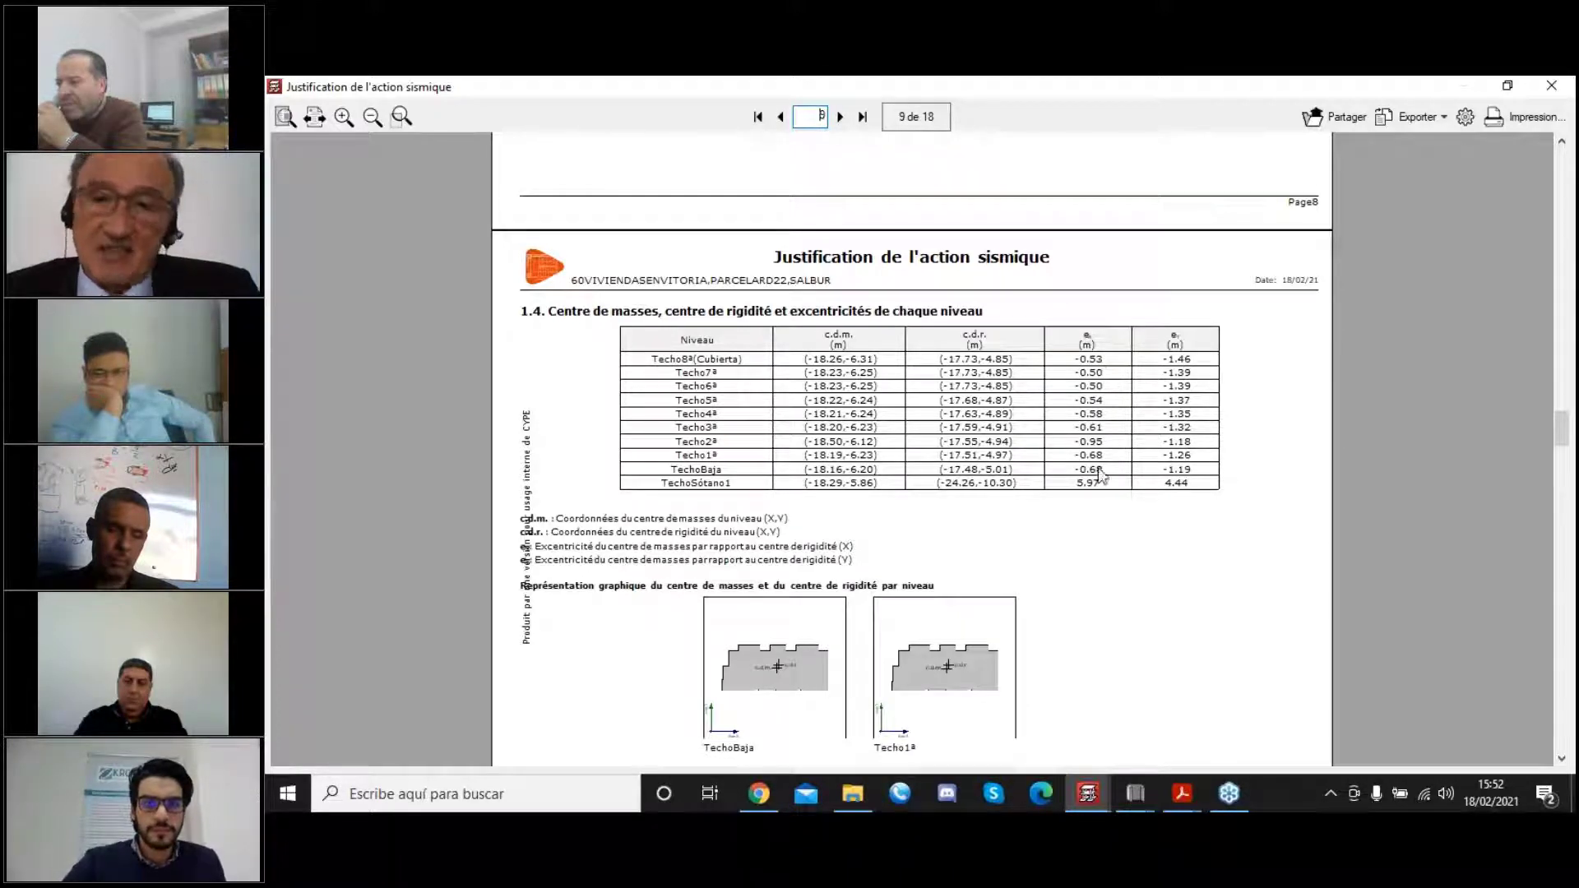
{"action": "scroll", "coordinate": [1151, 434], "scroll_direction": "down", "scroll_amount": 10}
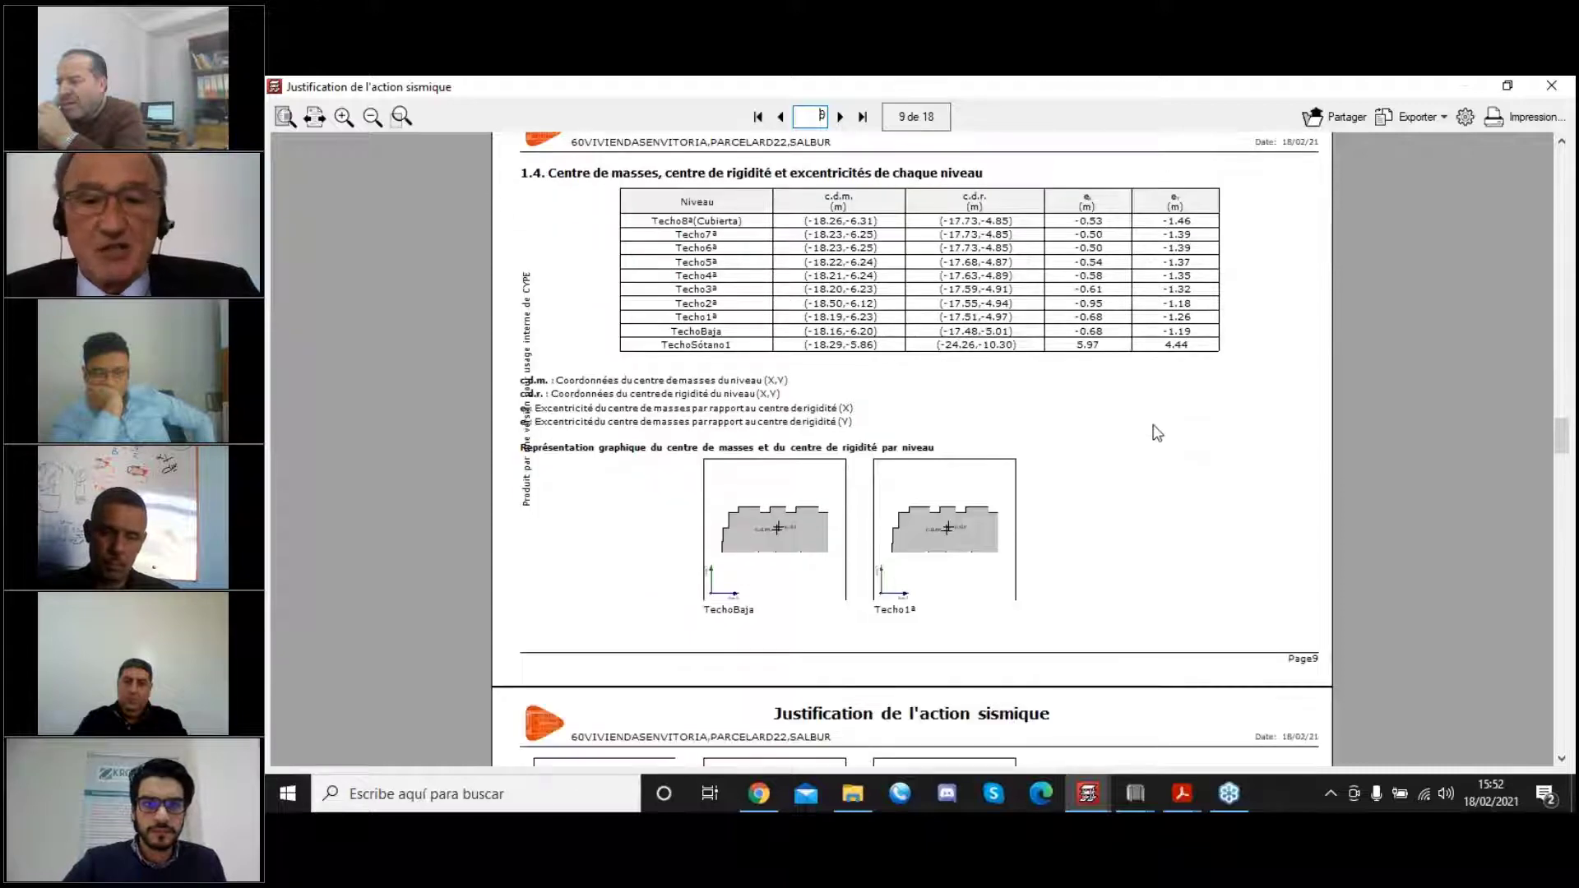
Examine the base shear correction in section 1.5, covering the dynamic CQC shear, the static shear and the minimum base shear check.
{"action": "scroll", "coordinate": [1153, 426], "scroll_direction": "down", "scroll_amount": 10}
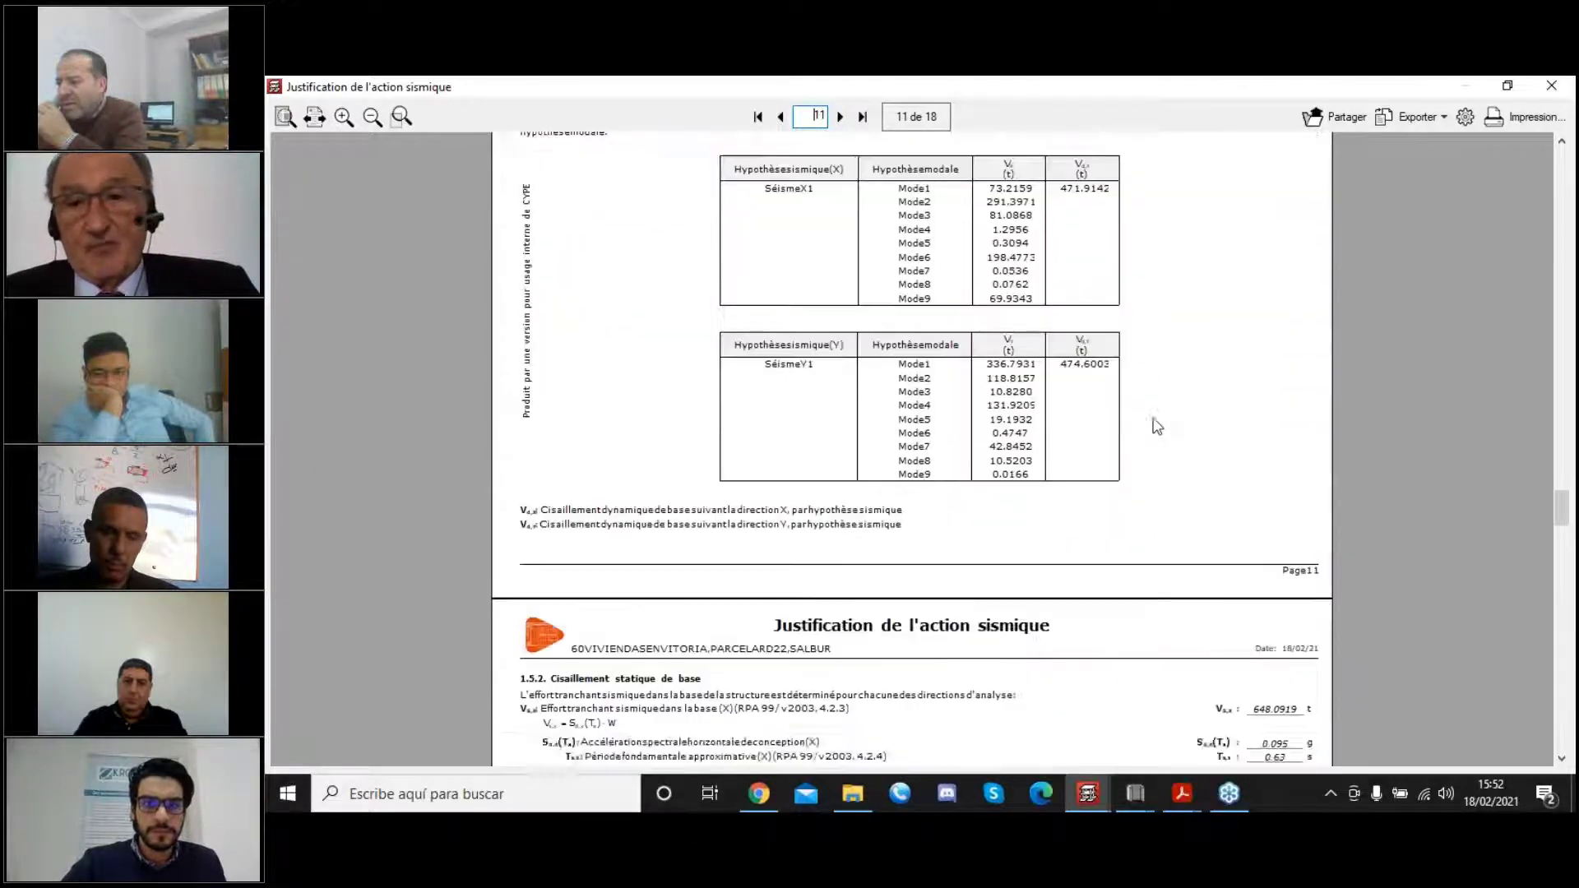
{"action": "scroll", "coordinate": [1155, 424], "scroll_direction": "up", "scroll_amount": 3}
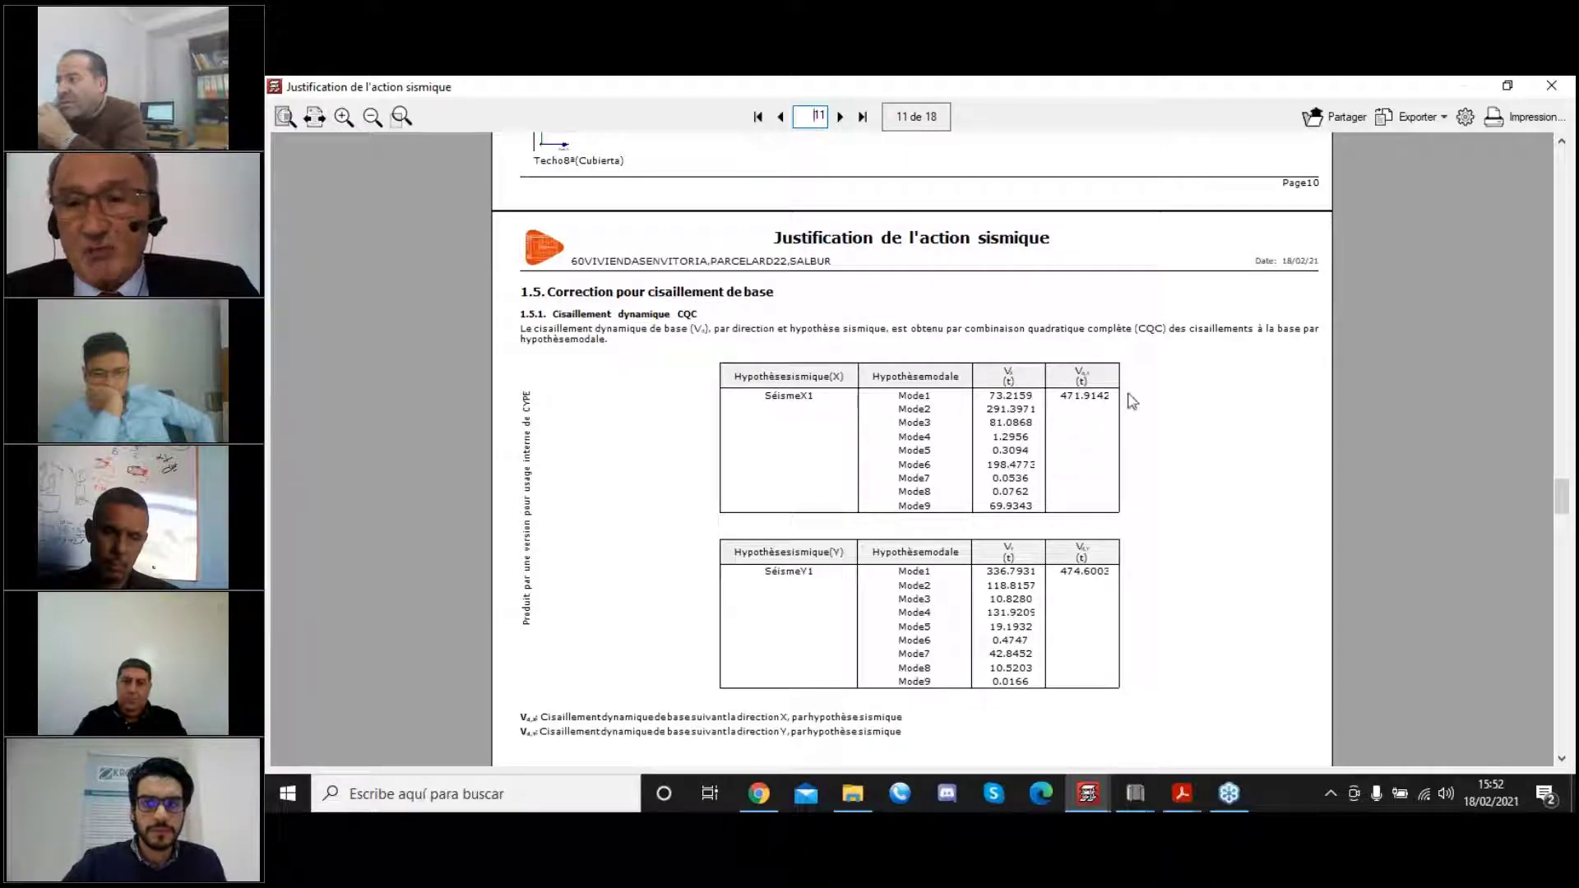
{"action": "scroll", "coordinate": [1230, 380], "scroll_direction": "down", "scroll_amount": 3}
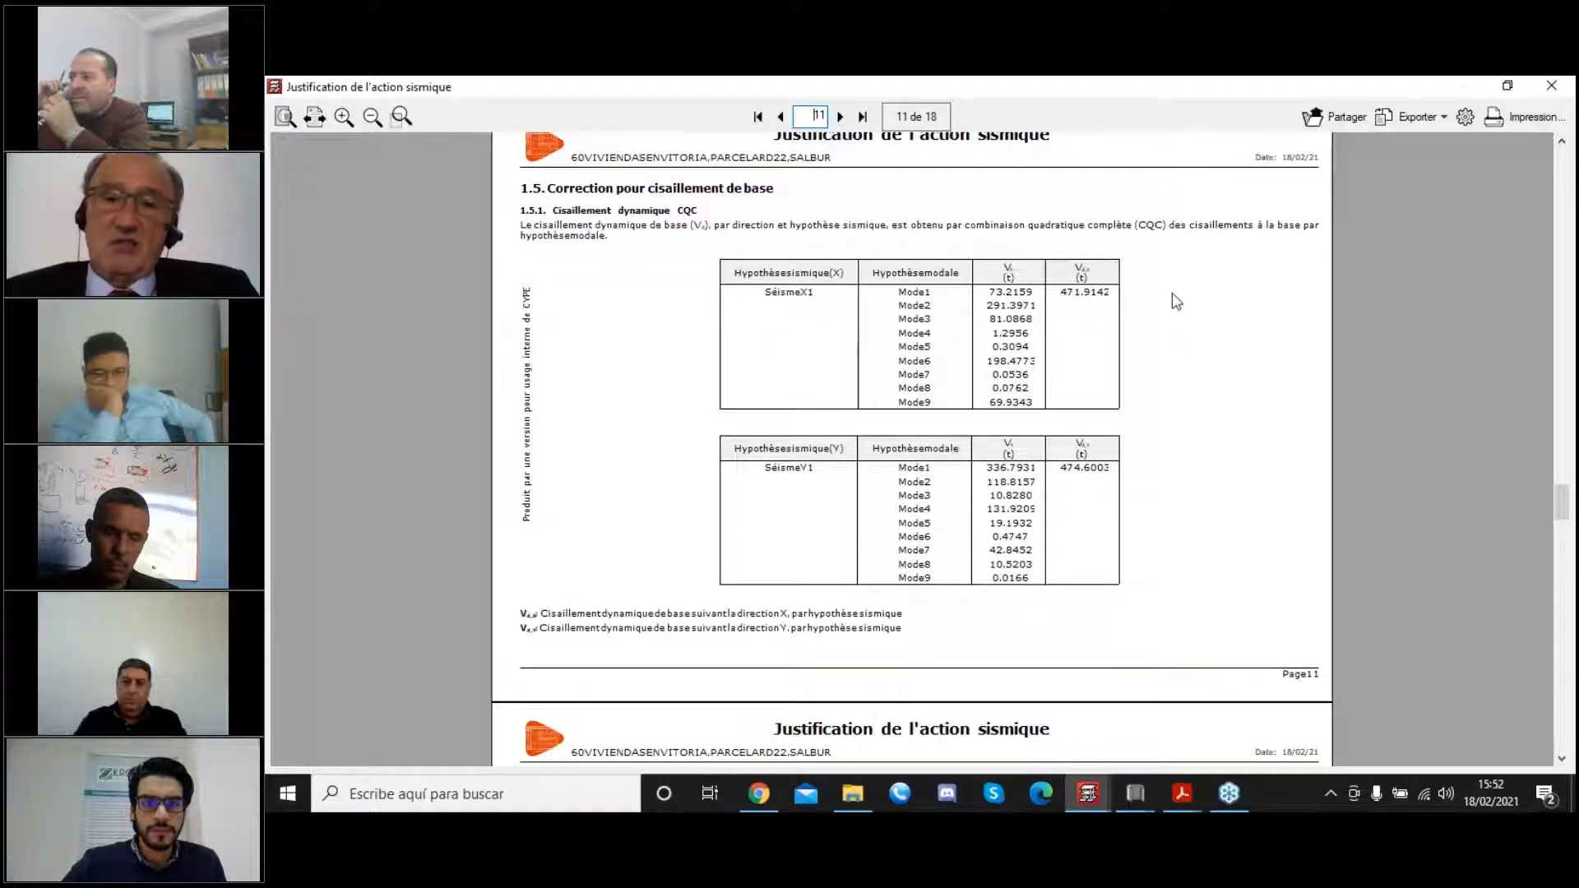
{"action": "scroll", "coordinate": [1176, 301], "scroll_direction": "down", "scroll_amount": 15}
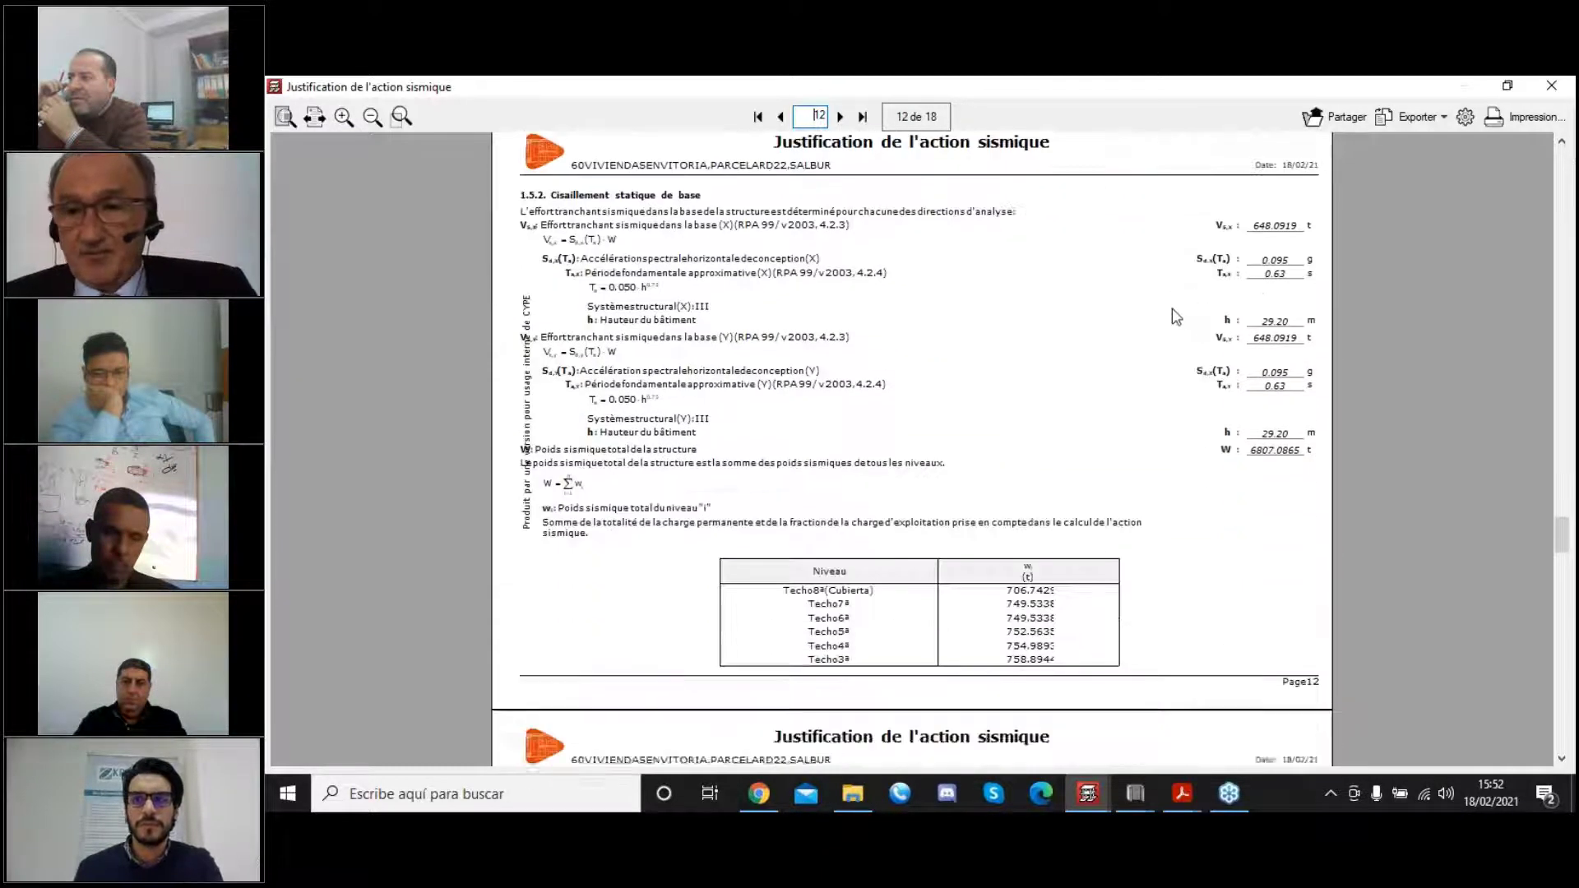
{"action": "scroll", "coordinate": [1176, 316], "scroll_direction": "down", "scroll_amount": 11}
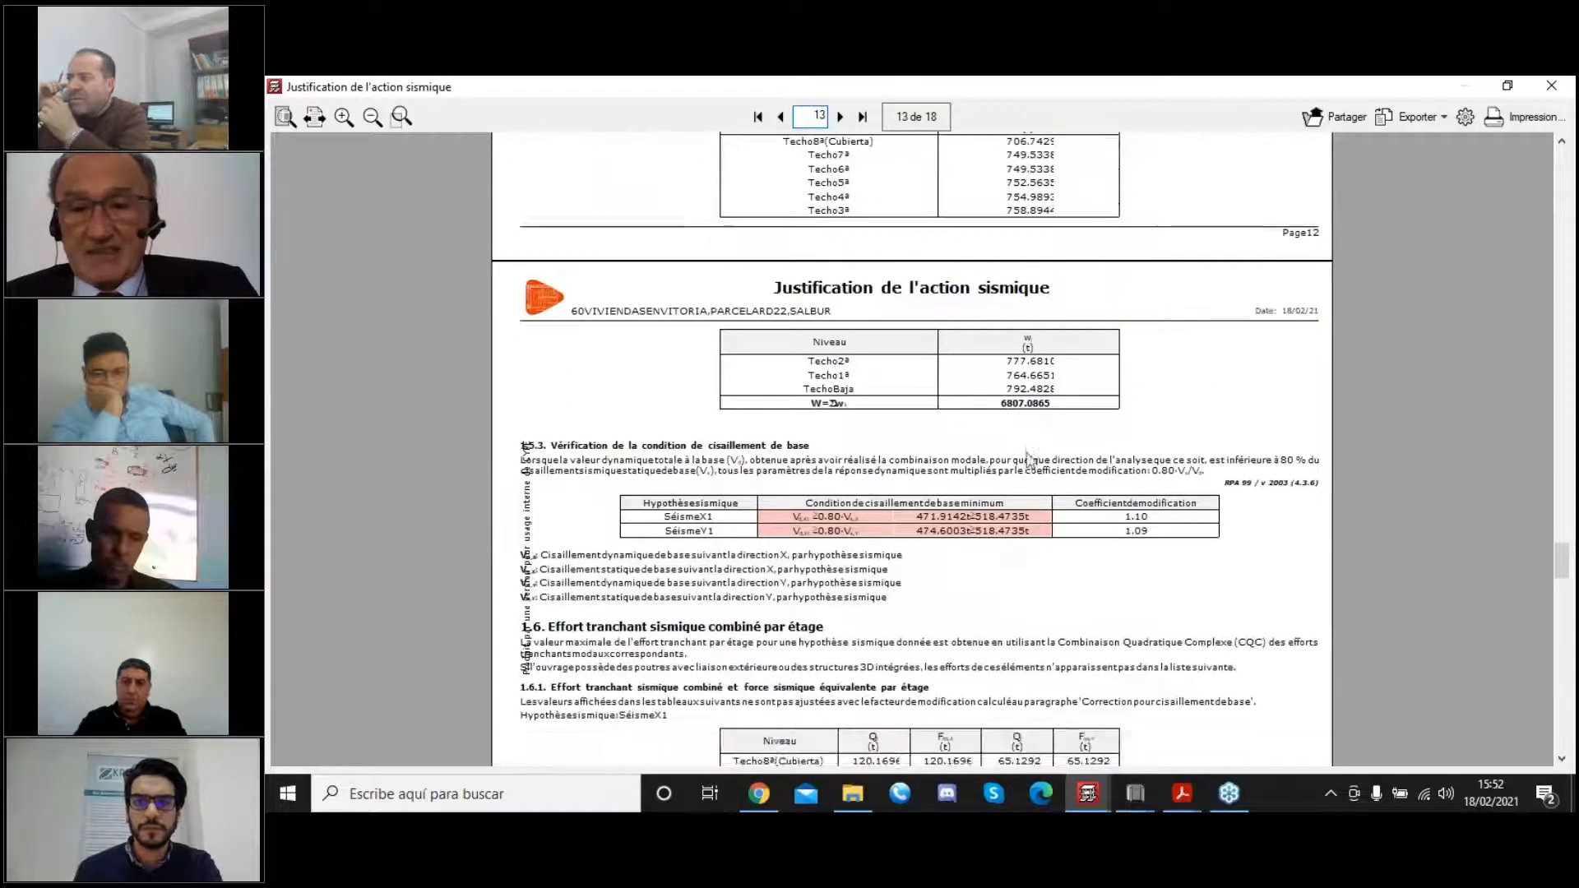
{"action": "scroll", "coordinate": [996, 516], "scroll_direction": "down", "scroll_amount": 2}
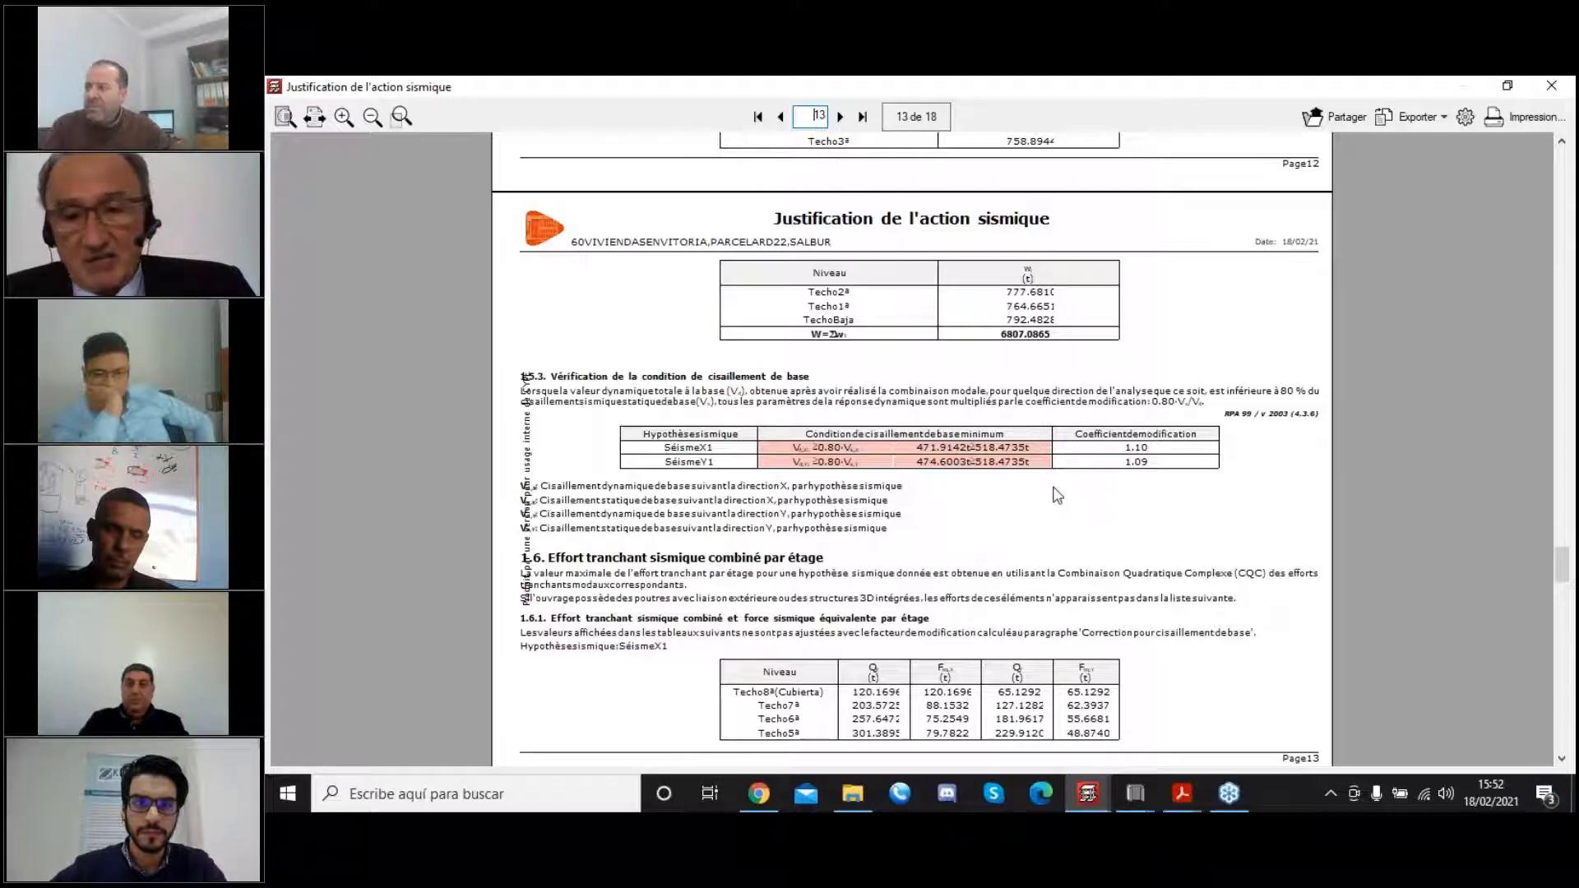
{"action": "scroll", "coordinate": [1059, 496], "scroll_direction": "down", "scroll_amount": 1}
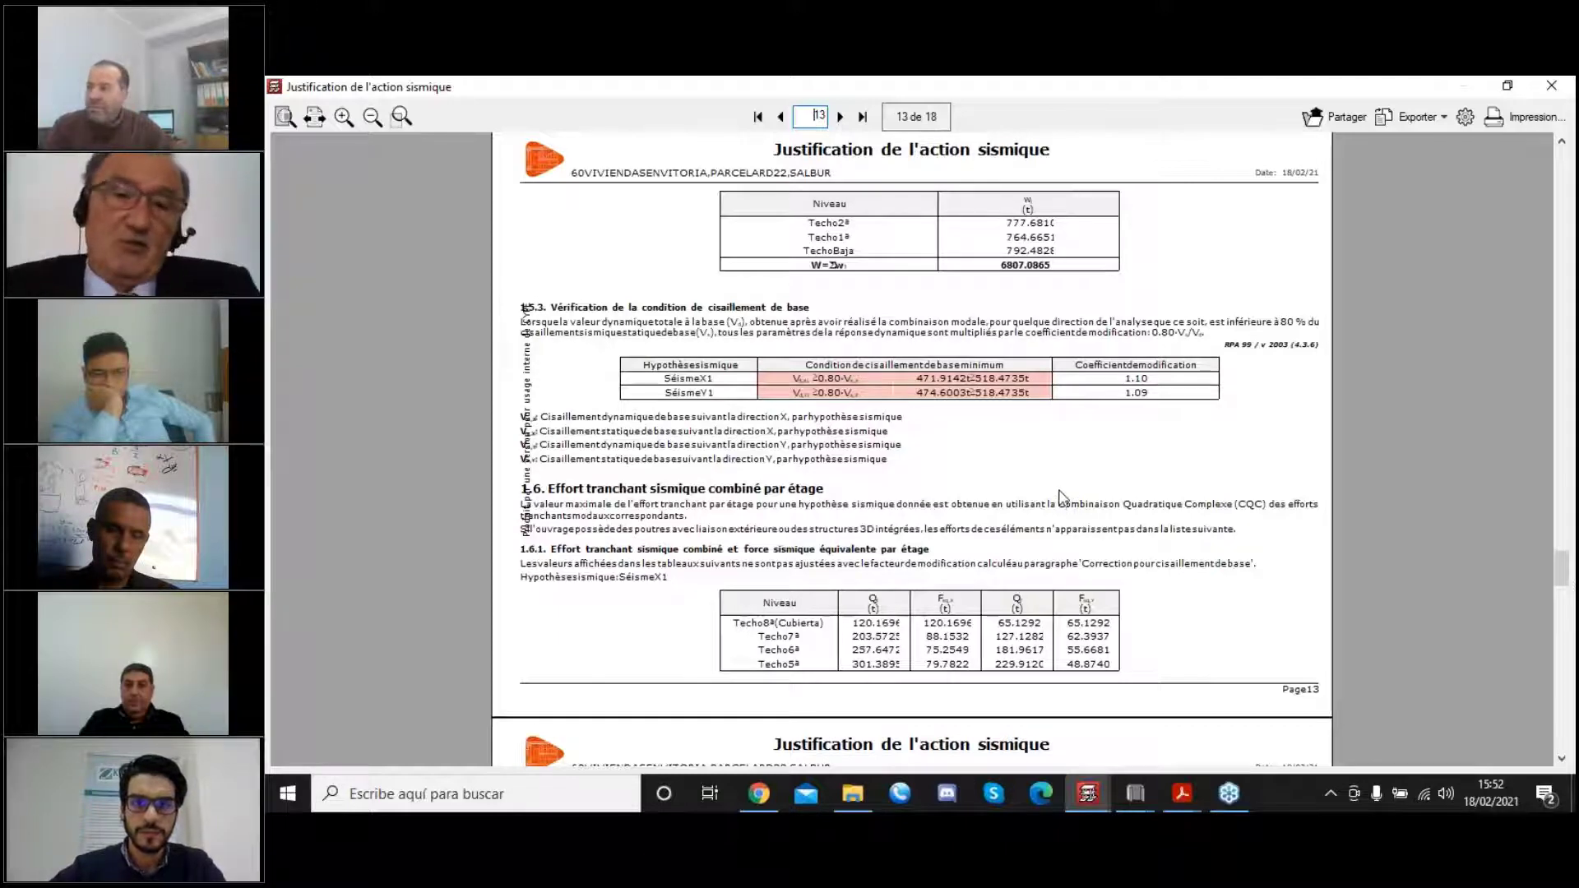
Review the combined seismic shear per storey for Séisme X1 and Séisme Y1 in the section 1.6 tables and bar charts.
{"action": "scroll", "coordinate": [1060, 494], "scroll_direction": "down", "scroll_amount": 8}
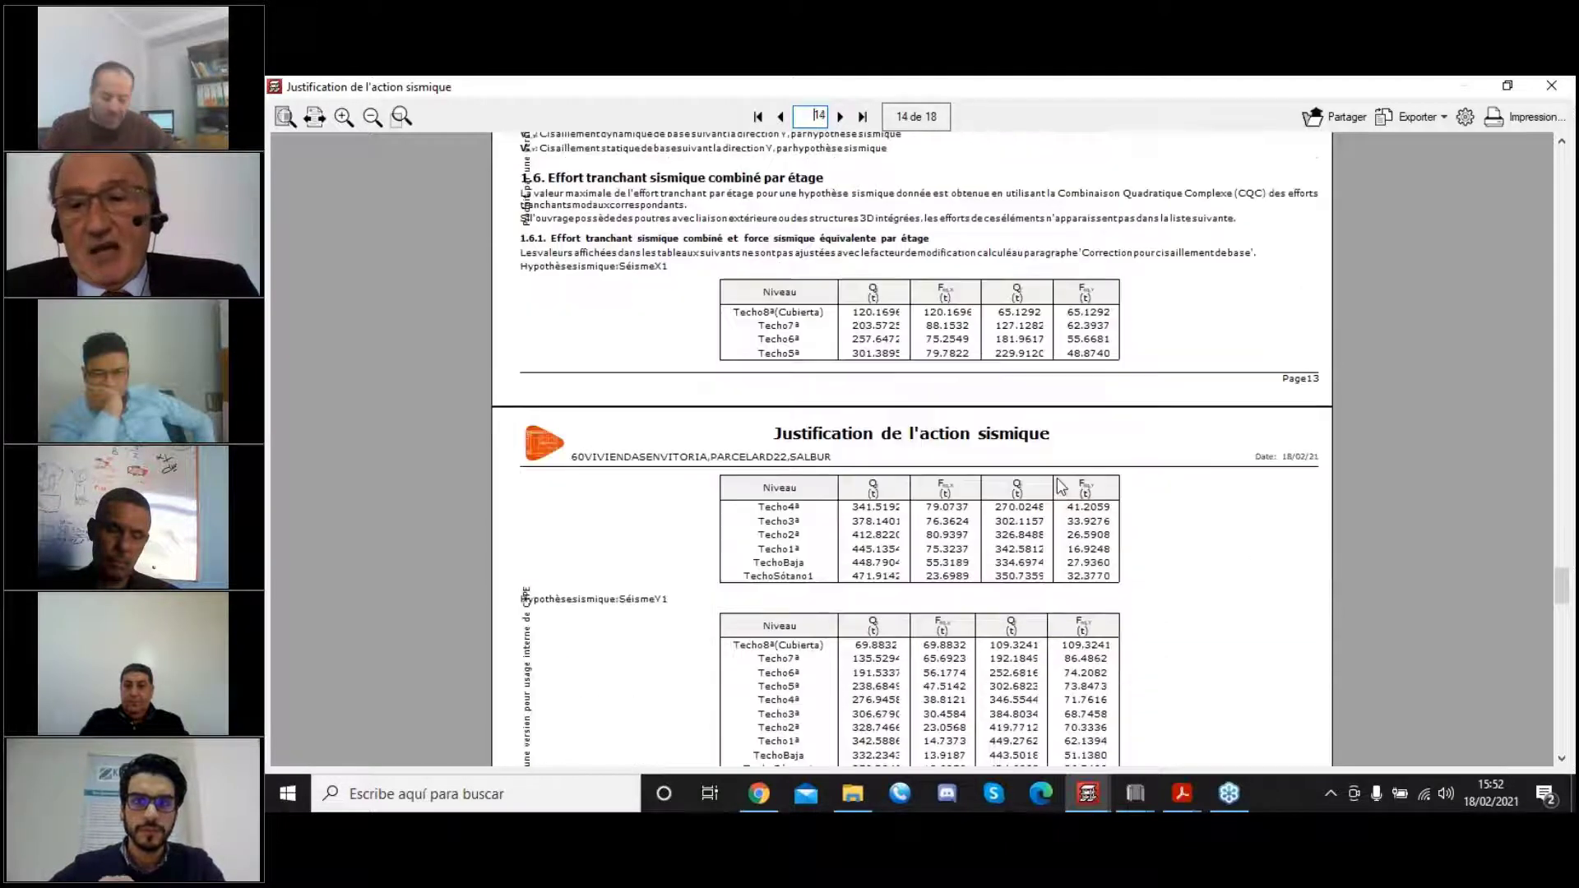
{"action": "scroll", "coordinate": [1196, 333], "scroll_direction": "down", "scroll_amount": 4}
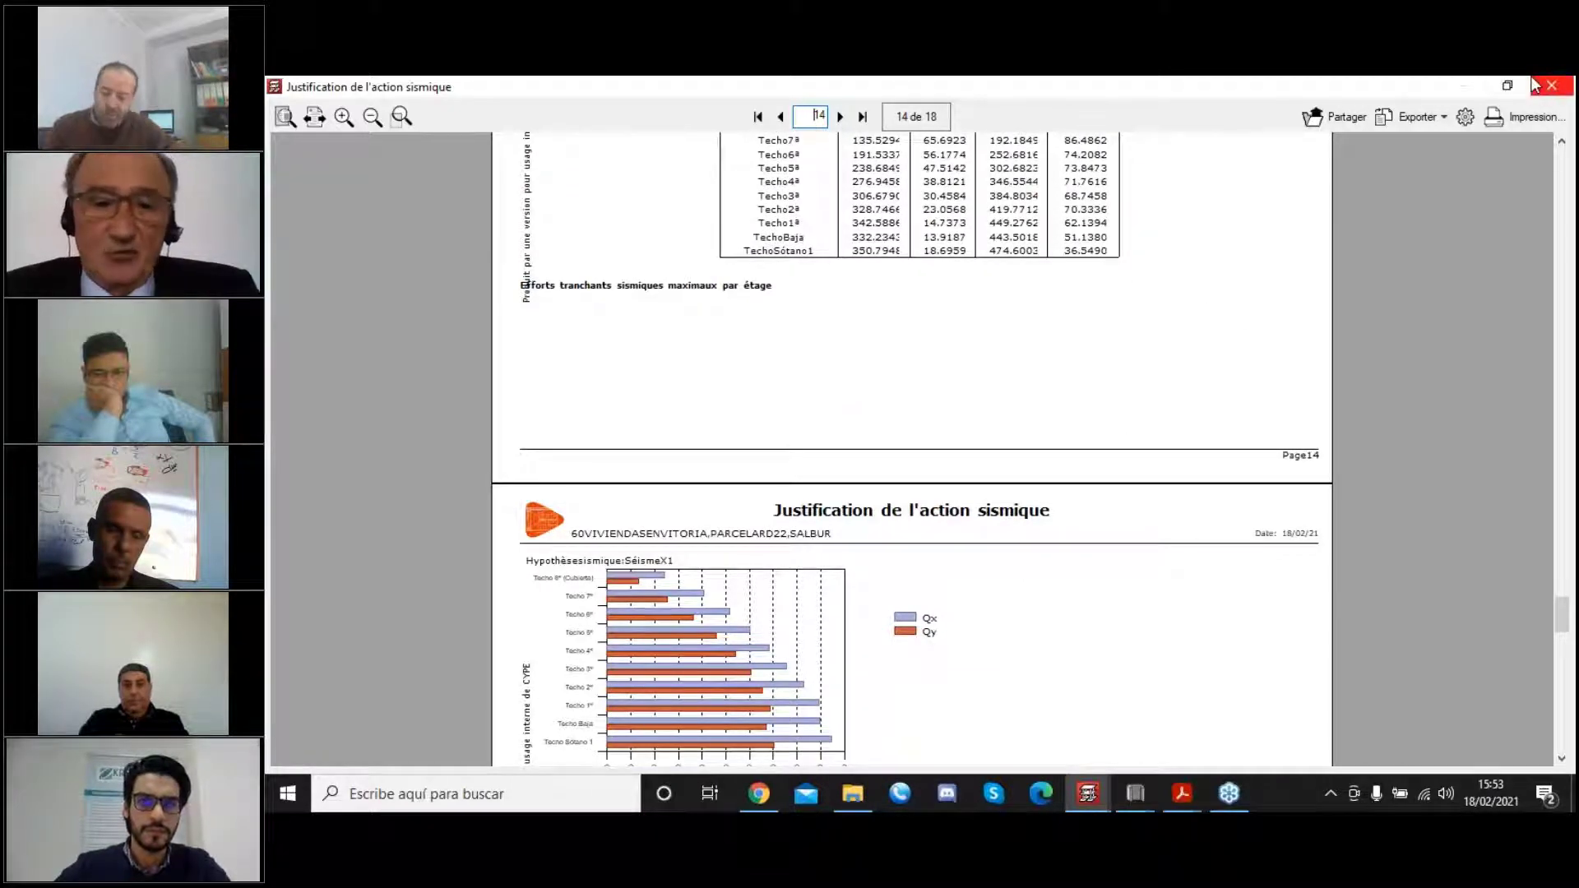
{"action": "scroll", "coordinate": [1055, 510], "scroll_direction": "down", "scroll_amount": 4}
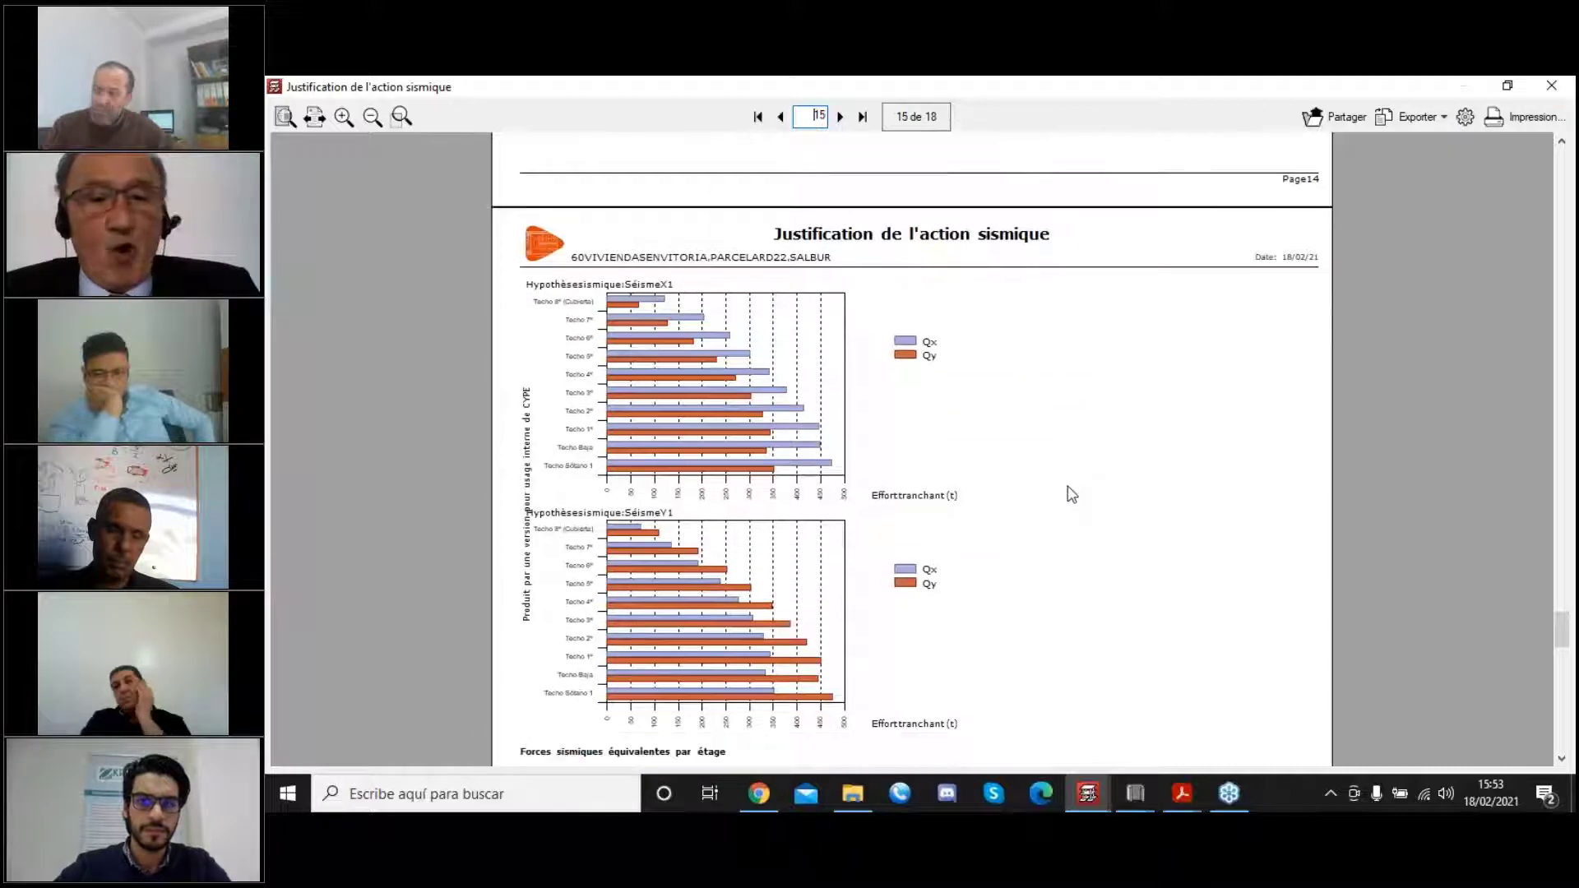
{"action": "scroll", "coordinate": [1073, 495], "scroll_direction": "down", "scroll_amount": 1}
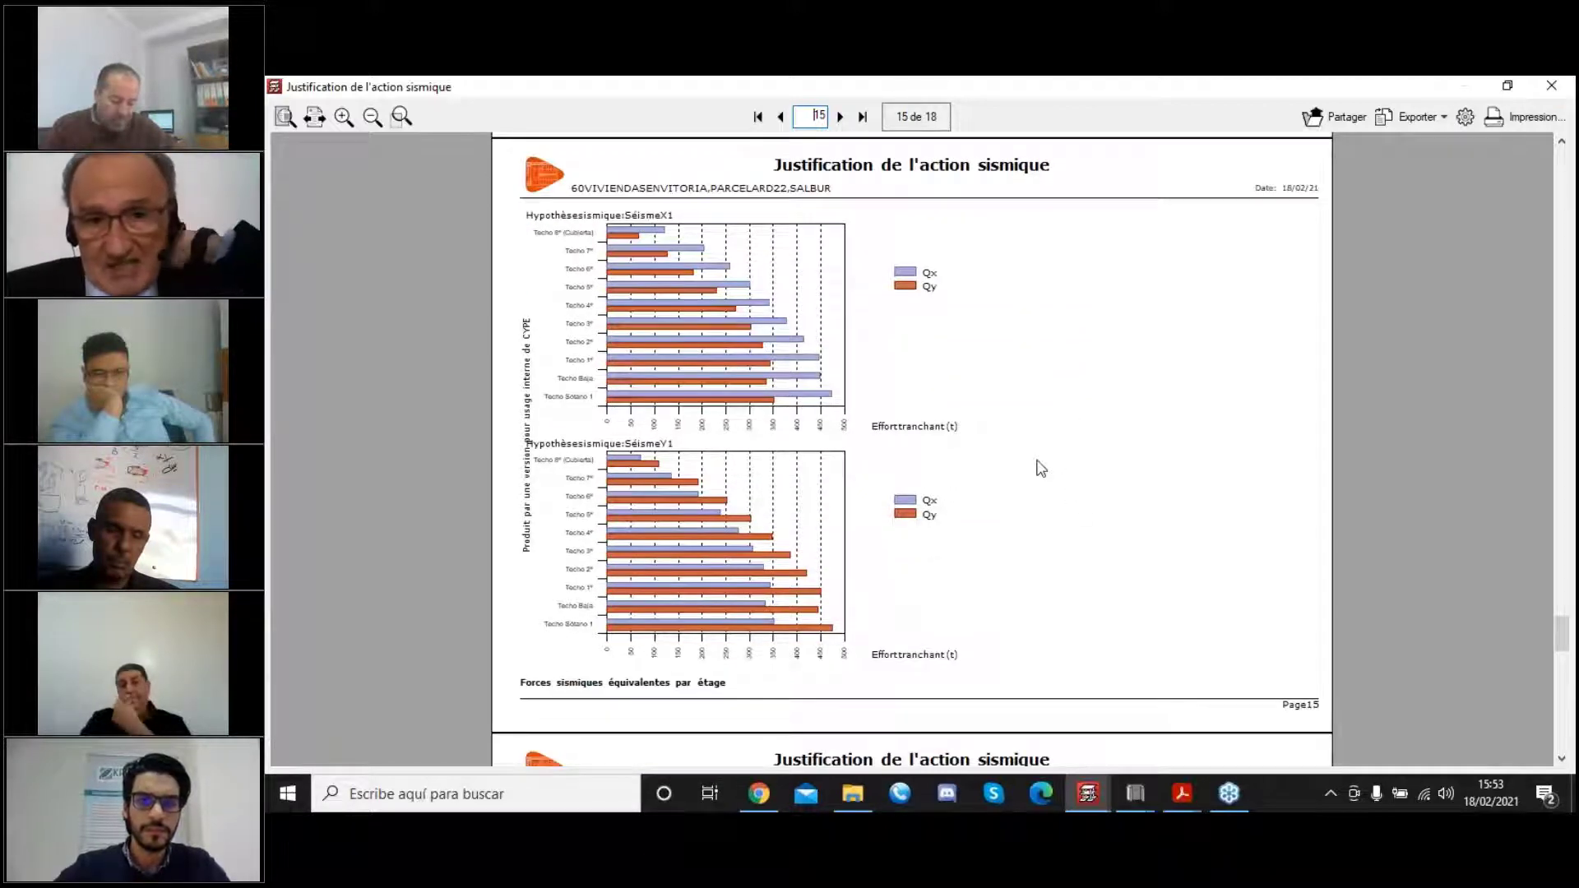
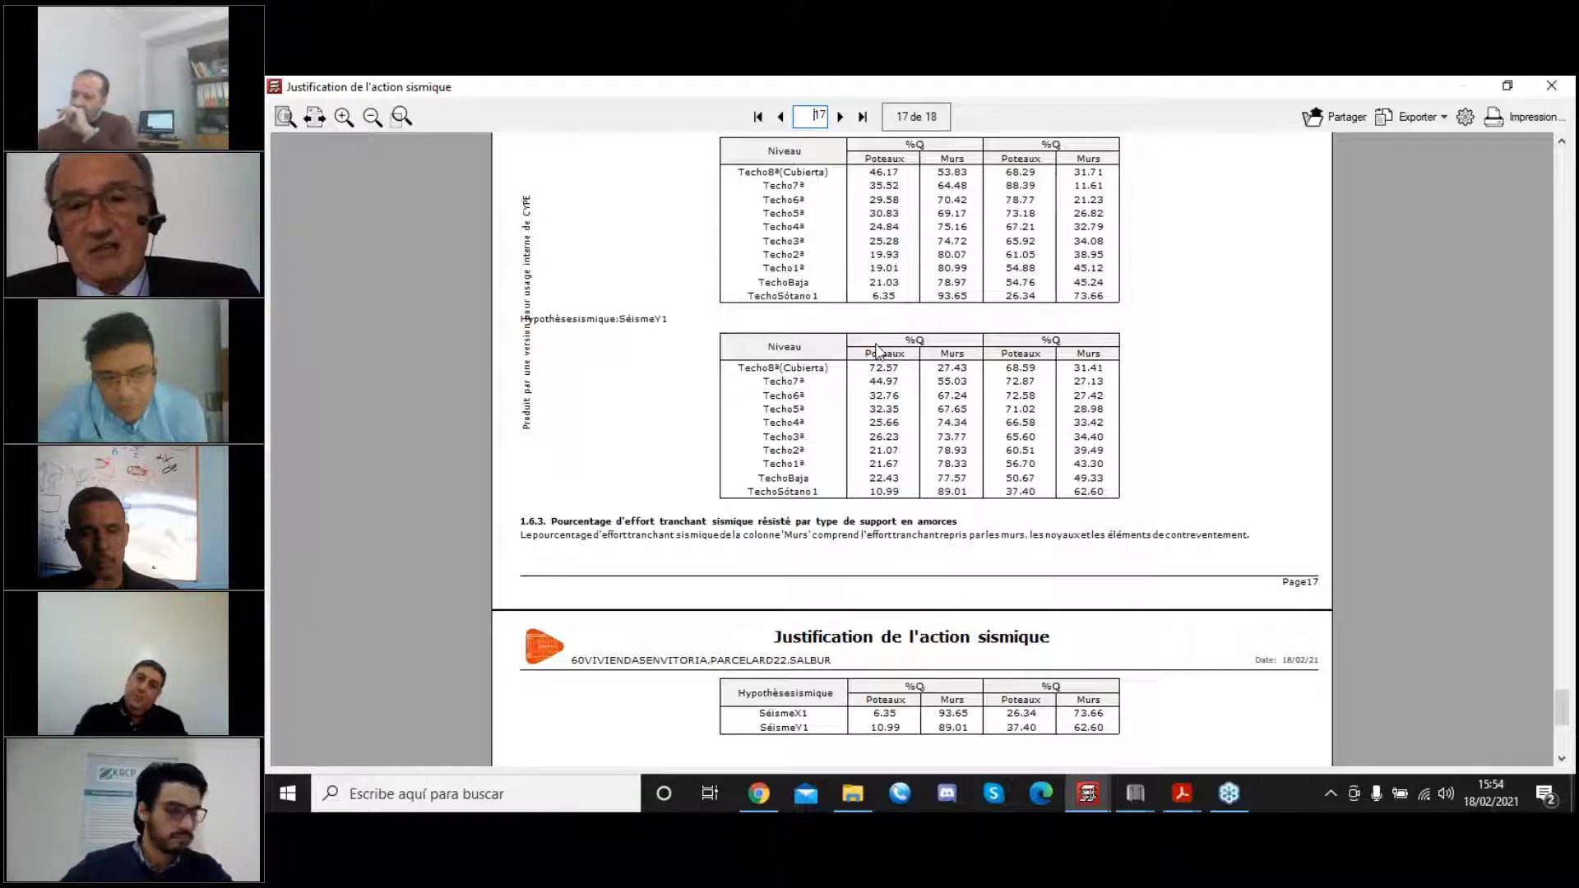
Examine the section 1.6.2 and 1.6.3 tables of seismic shear percentages resisted by columns and walls, and close the report and report list.
{"action": "scroll", "coordinate": [899, 384], "scroll_direction": "down", "scroll_amount": 1}
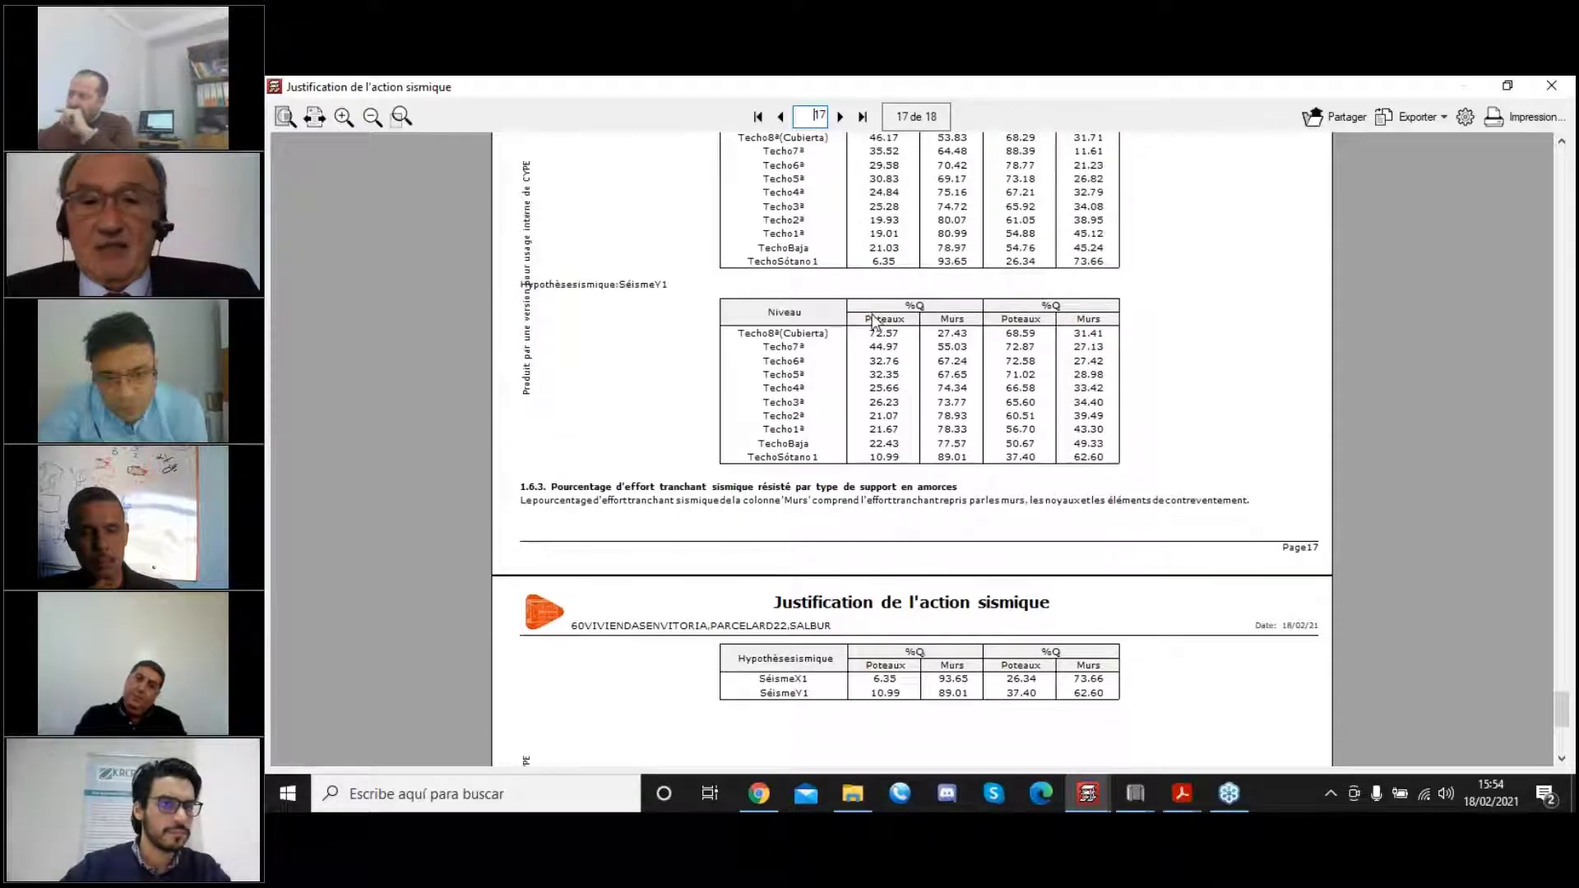
{"action": "scroll", "coordinate": [1056, 416], "scroll_direction": "down", "scroll_amount": 5}
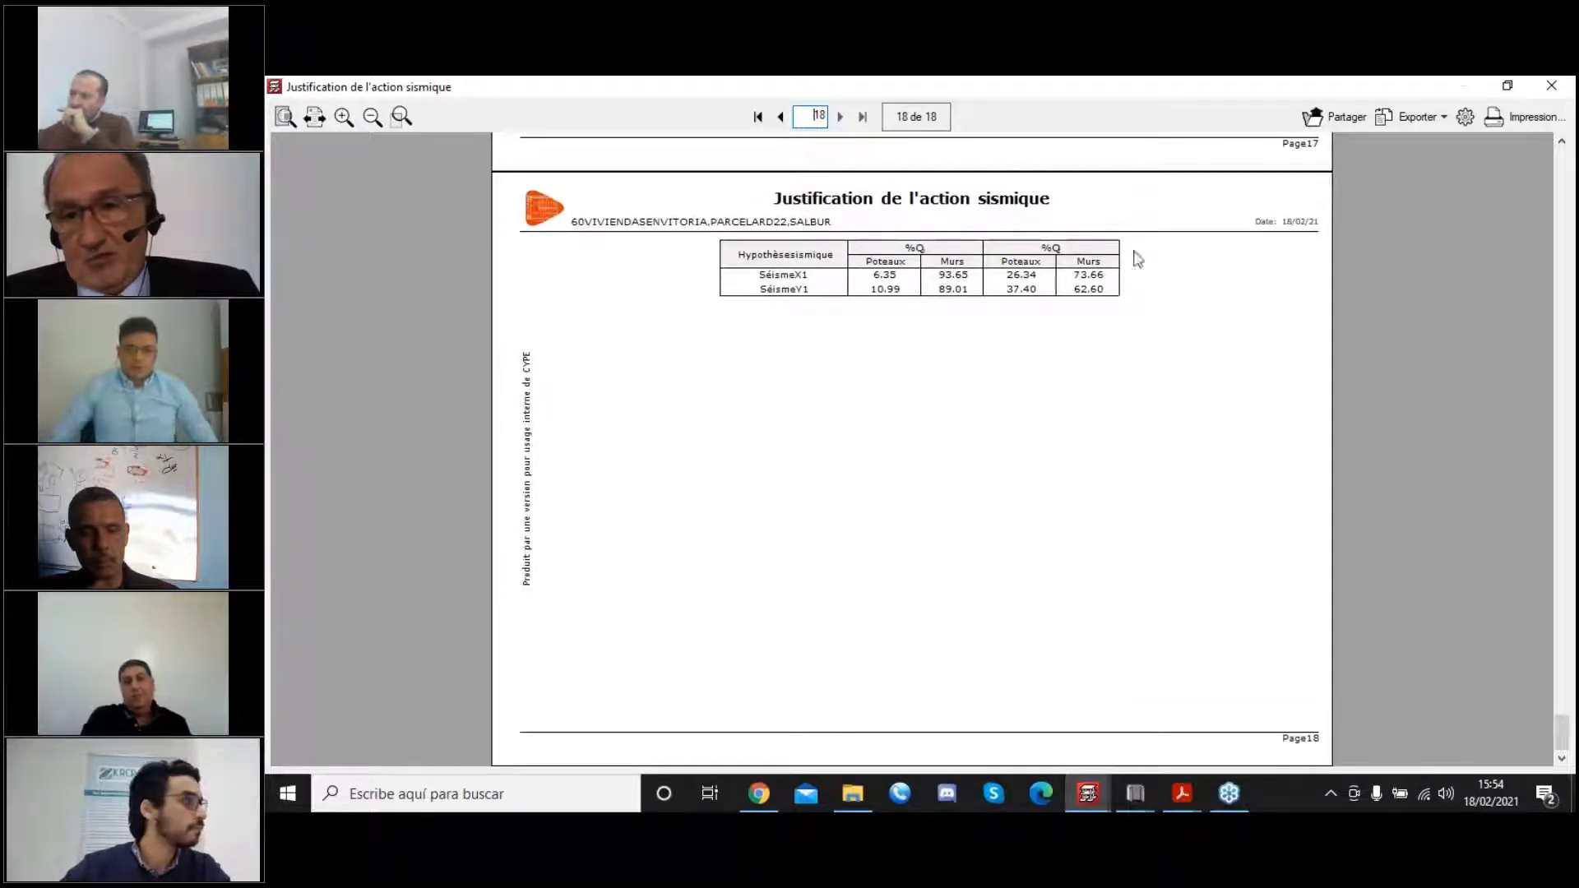
{"action": "scroll", "coordinate": [1069, 411], "scroll_direction": "up", "scroll_amount": 5}
{"action": "scroll", "coordinate": [1041, 403], "scroll_direction": "up", "scroll_amount": 5}
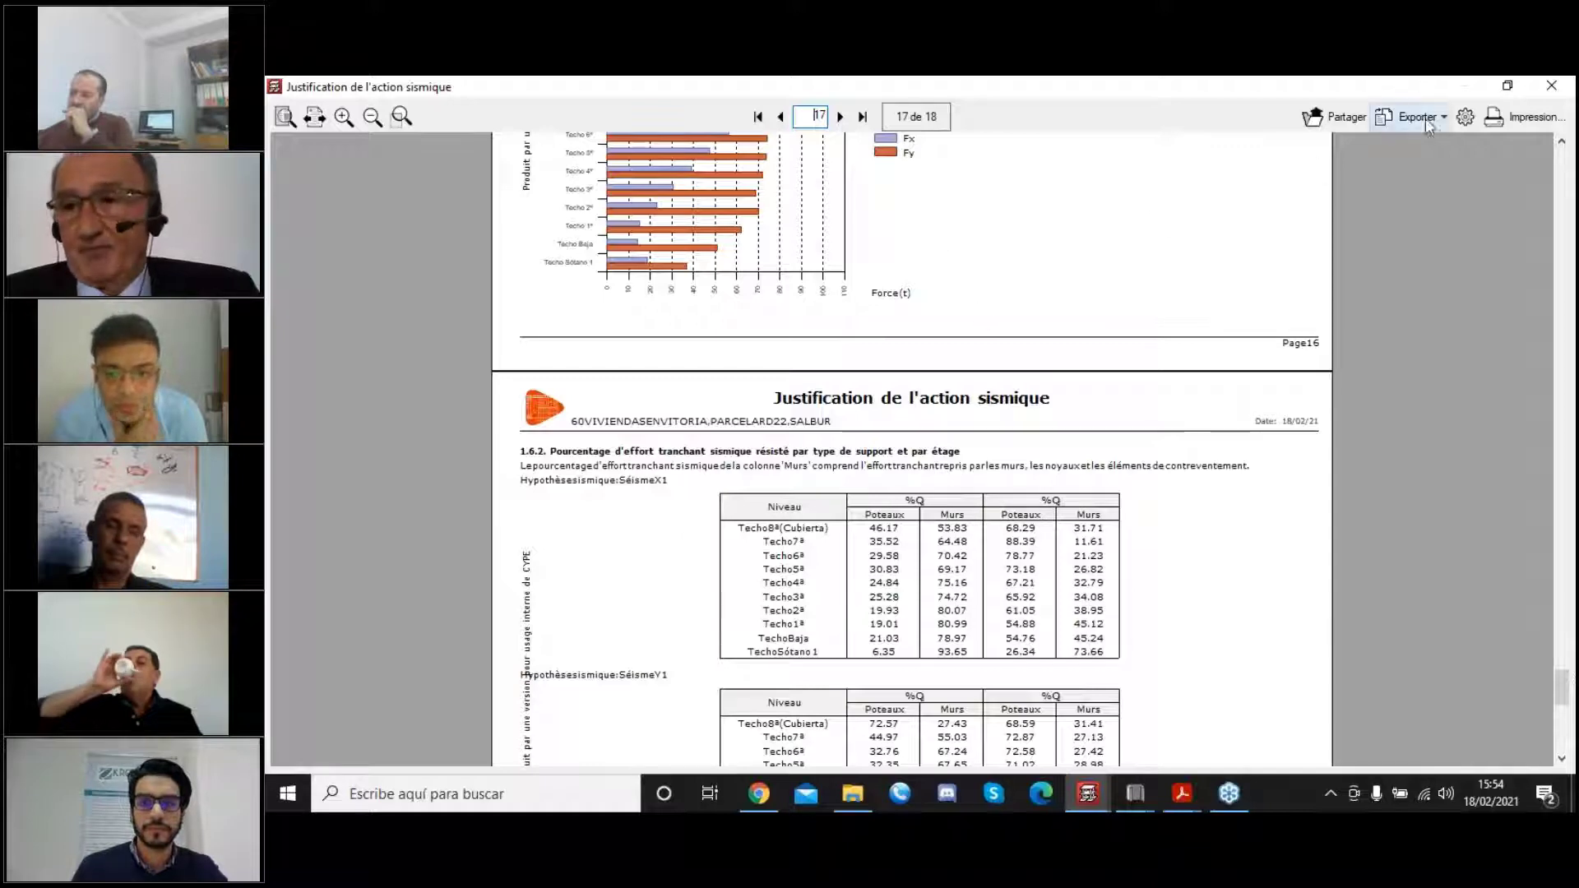
{"action": "left_click", "coordinate": [1551, 85]}
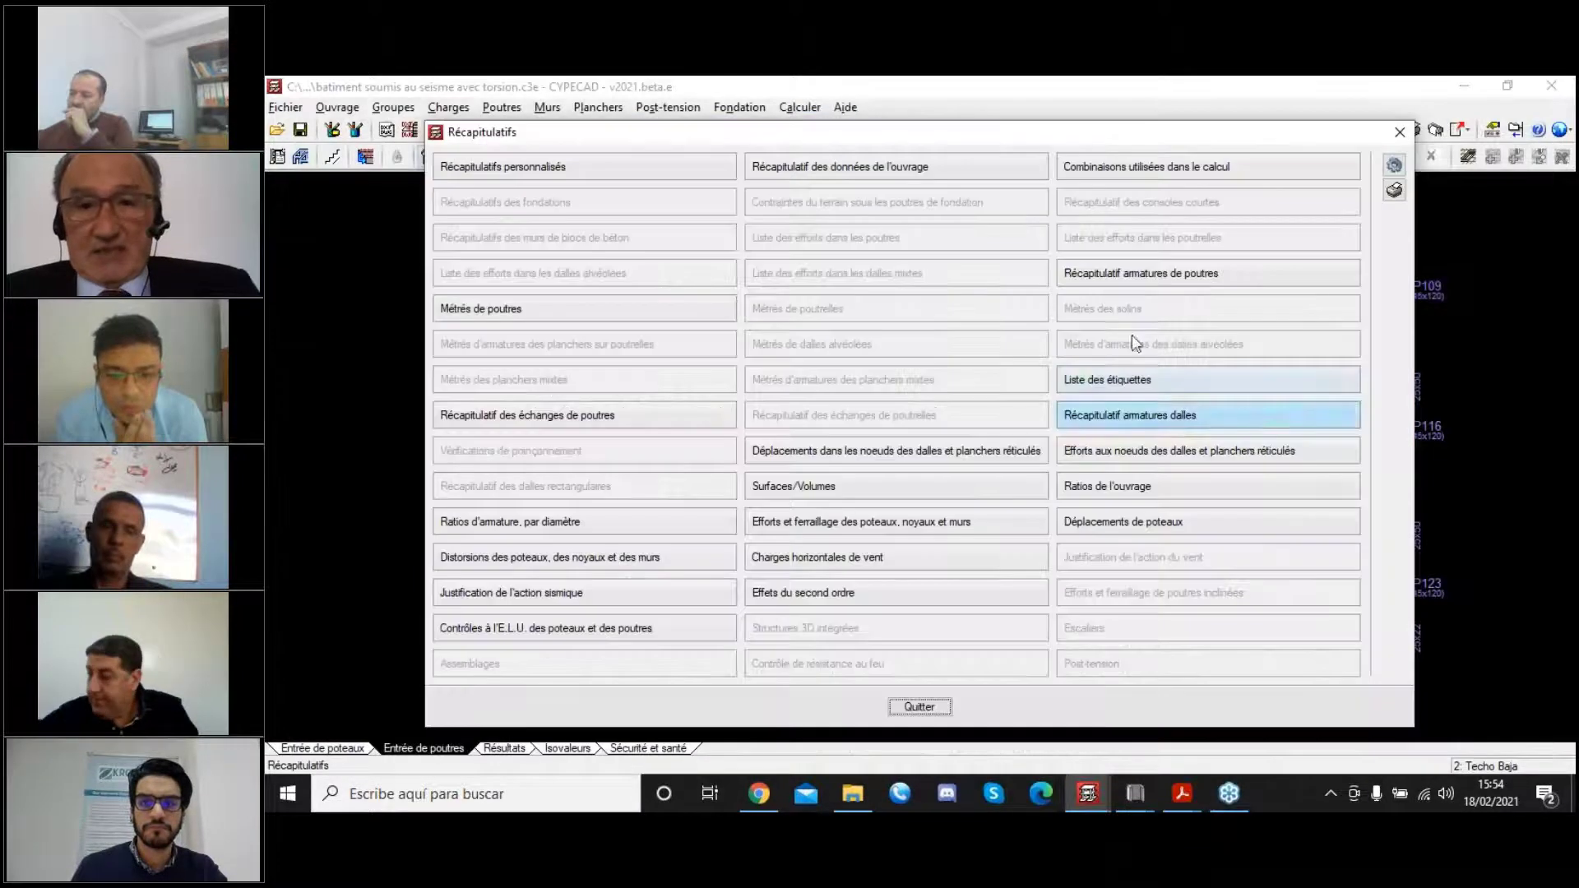
{"action": "left_click", "coordinate": [1390, 134]}
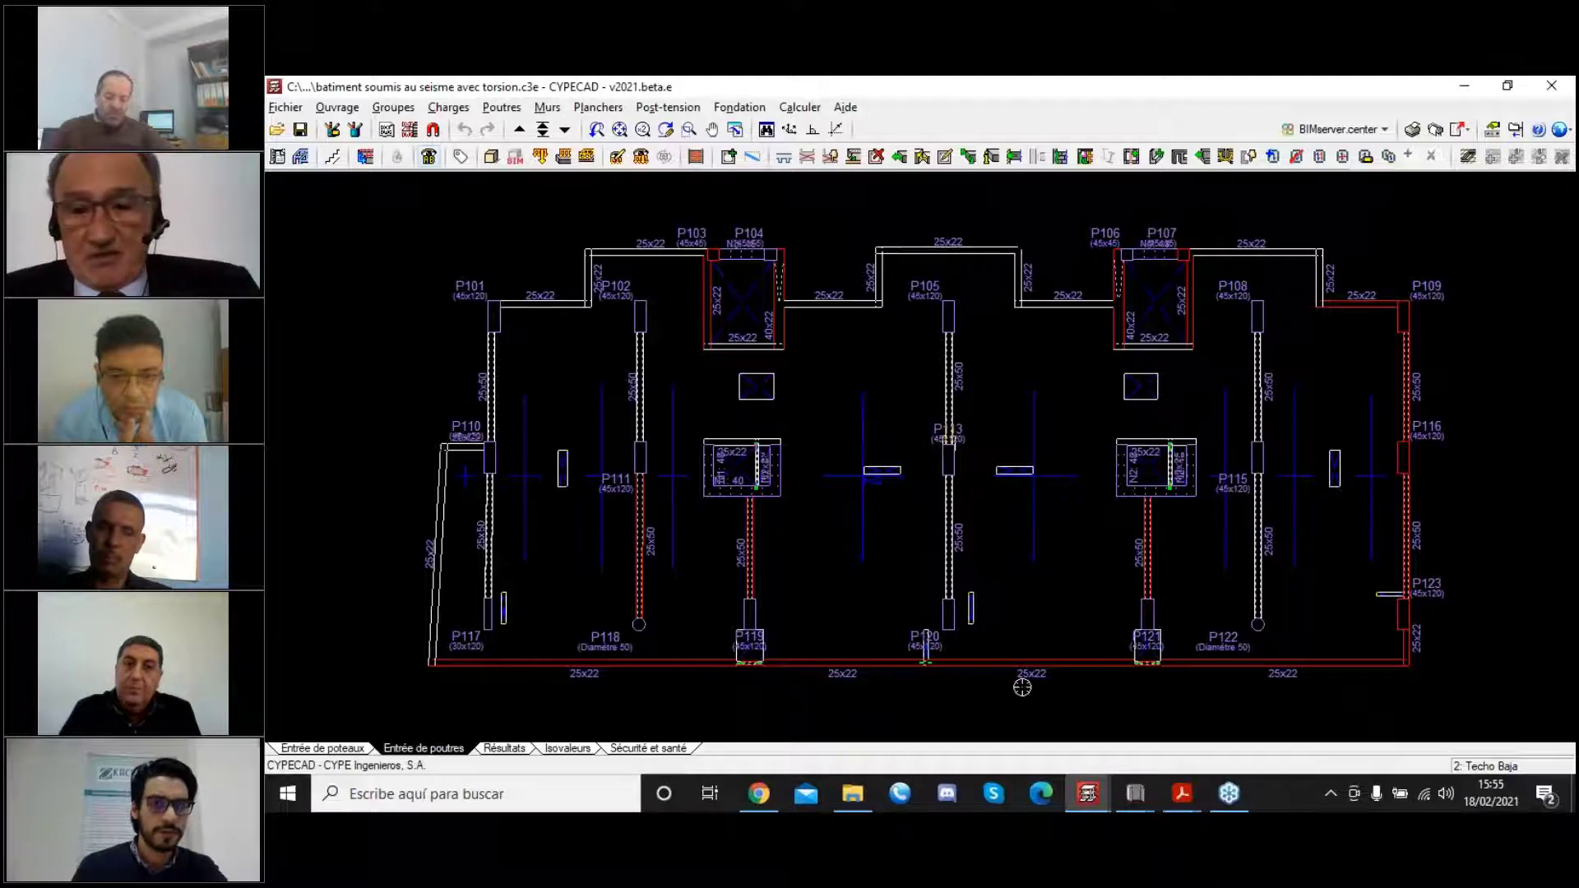
Switch to the "example qatar shear walls_mod" project and inspect its building in 3D and its floor plan around the core.
{"action": "left_click", "coordinate": [1087, 794]}
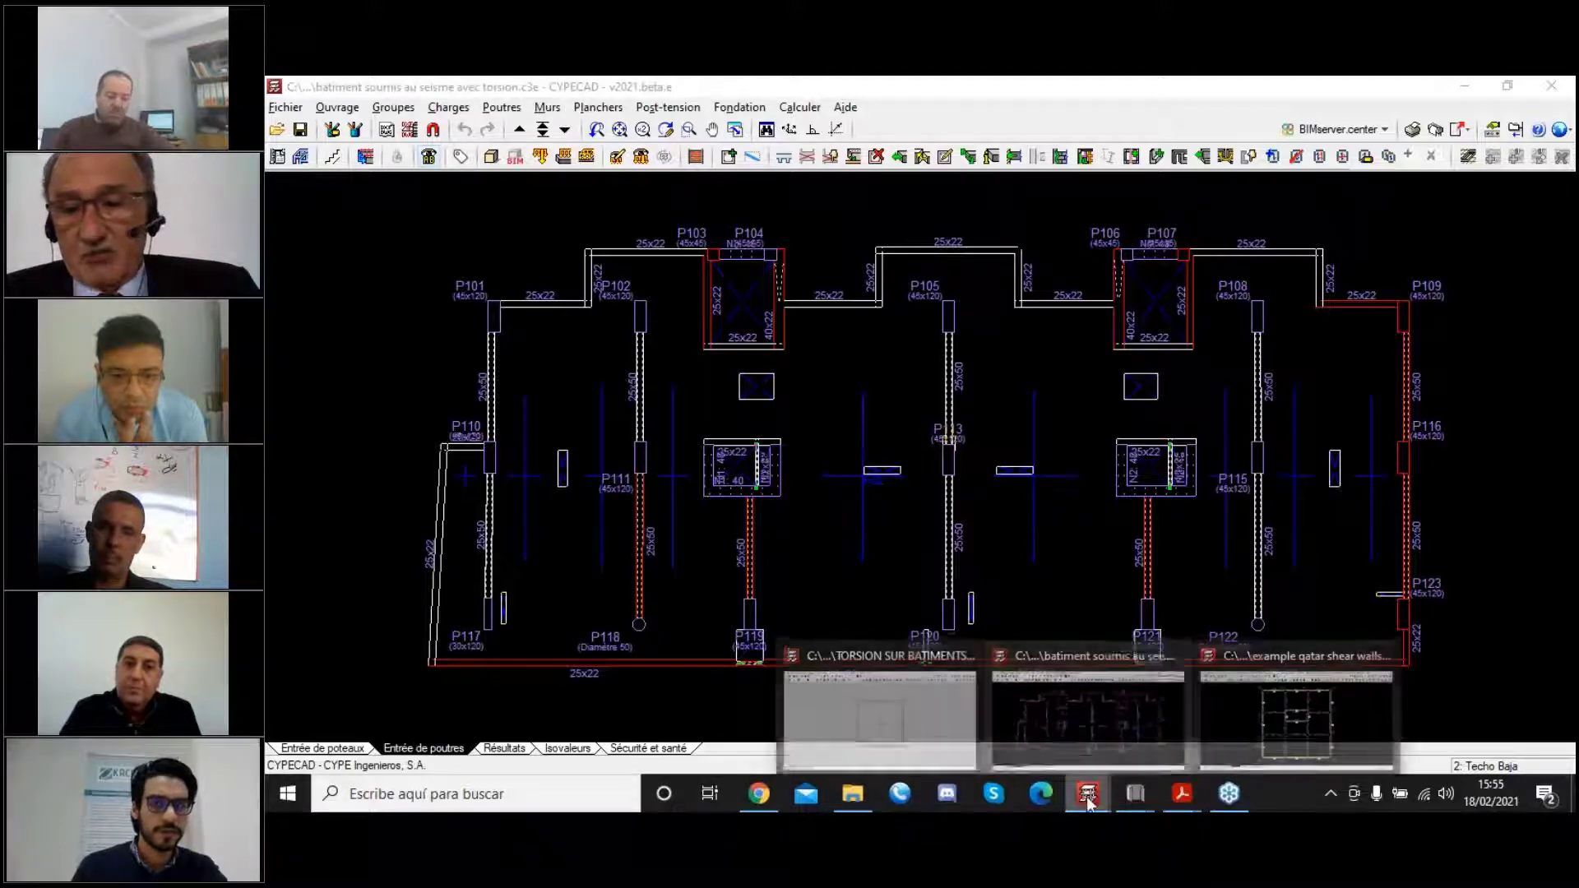
{"action": "left_click", "coordinate": [1271, 717]}
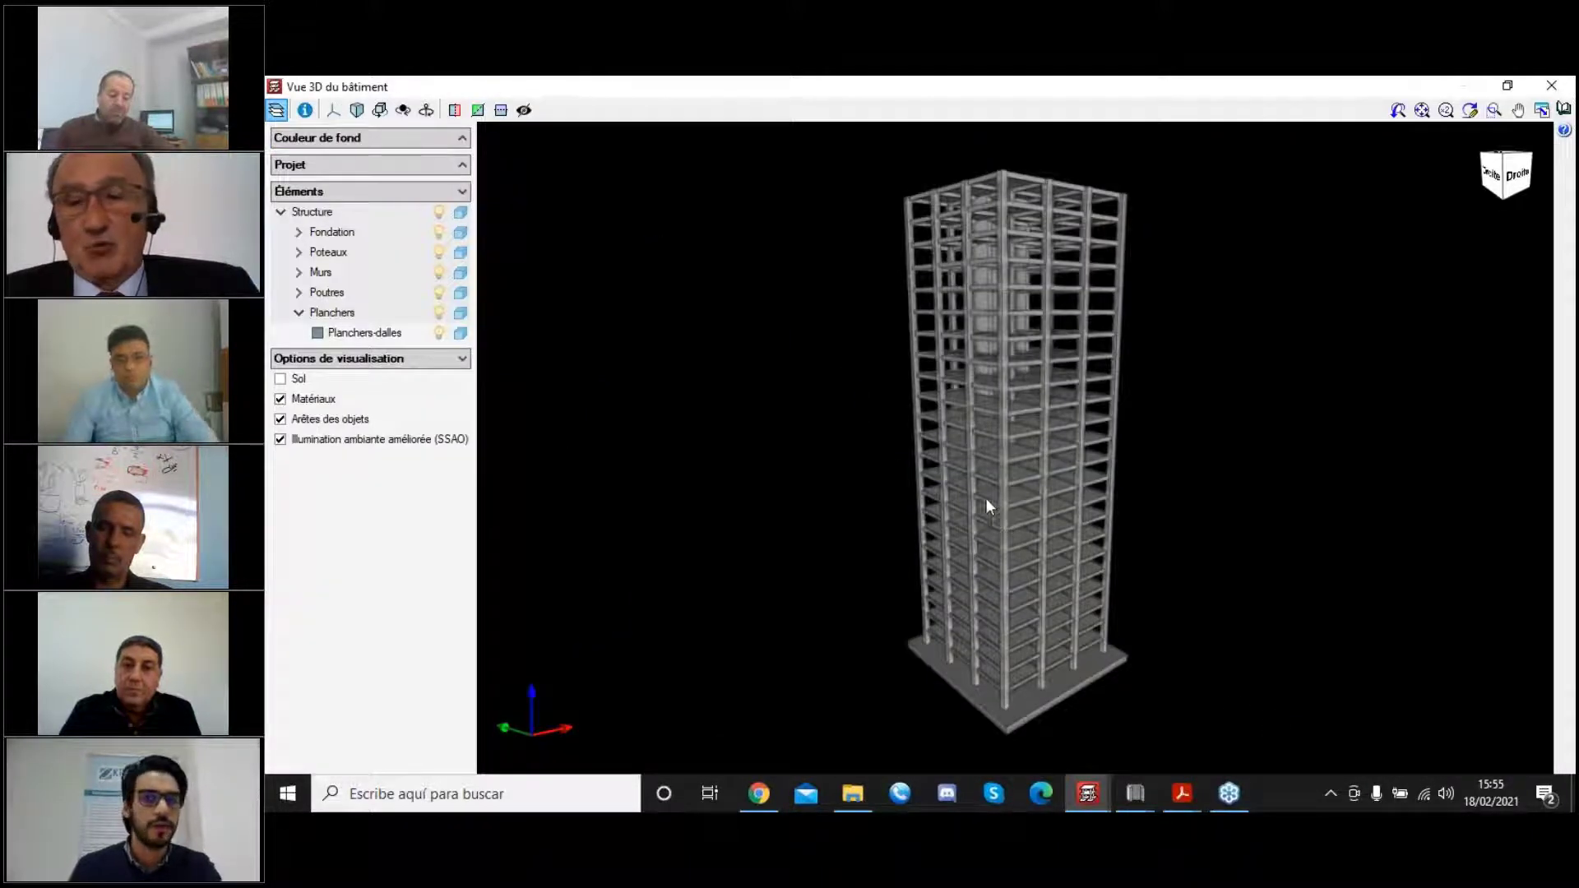
{"action": "scroll", "coordinate": [990, 485], "scroll_direction": "up", "scroll_amount": 5}
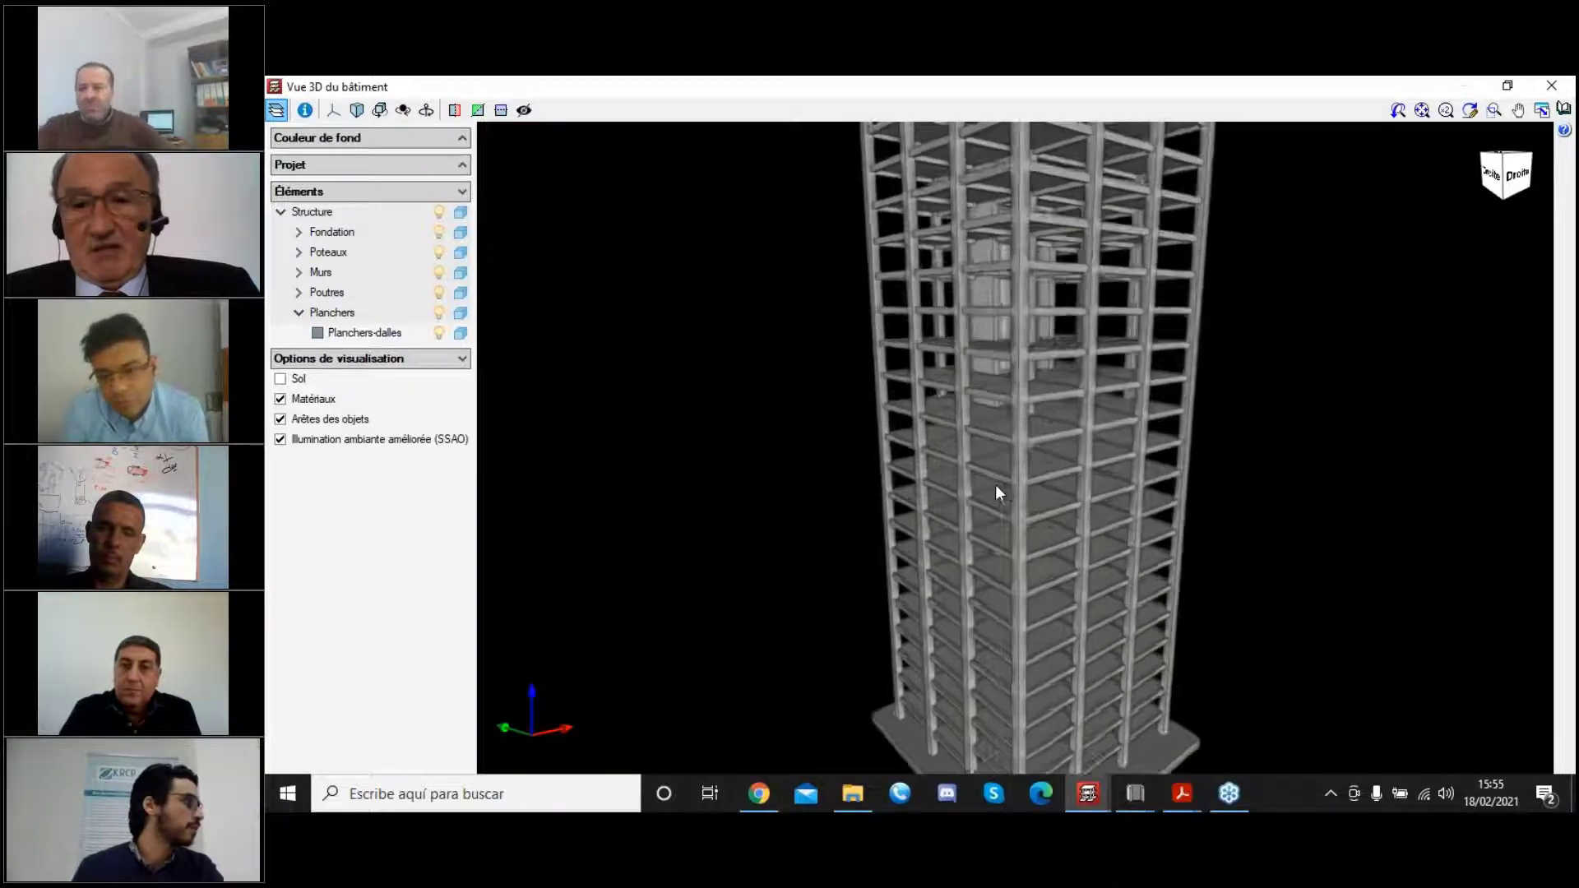
{"action": "scroll", "coordinate": [1054, 466], "scroll_direction": "down", "scroll_amount": 5}
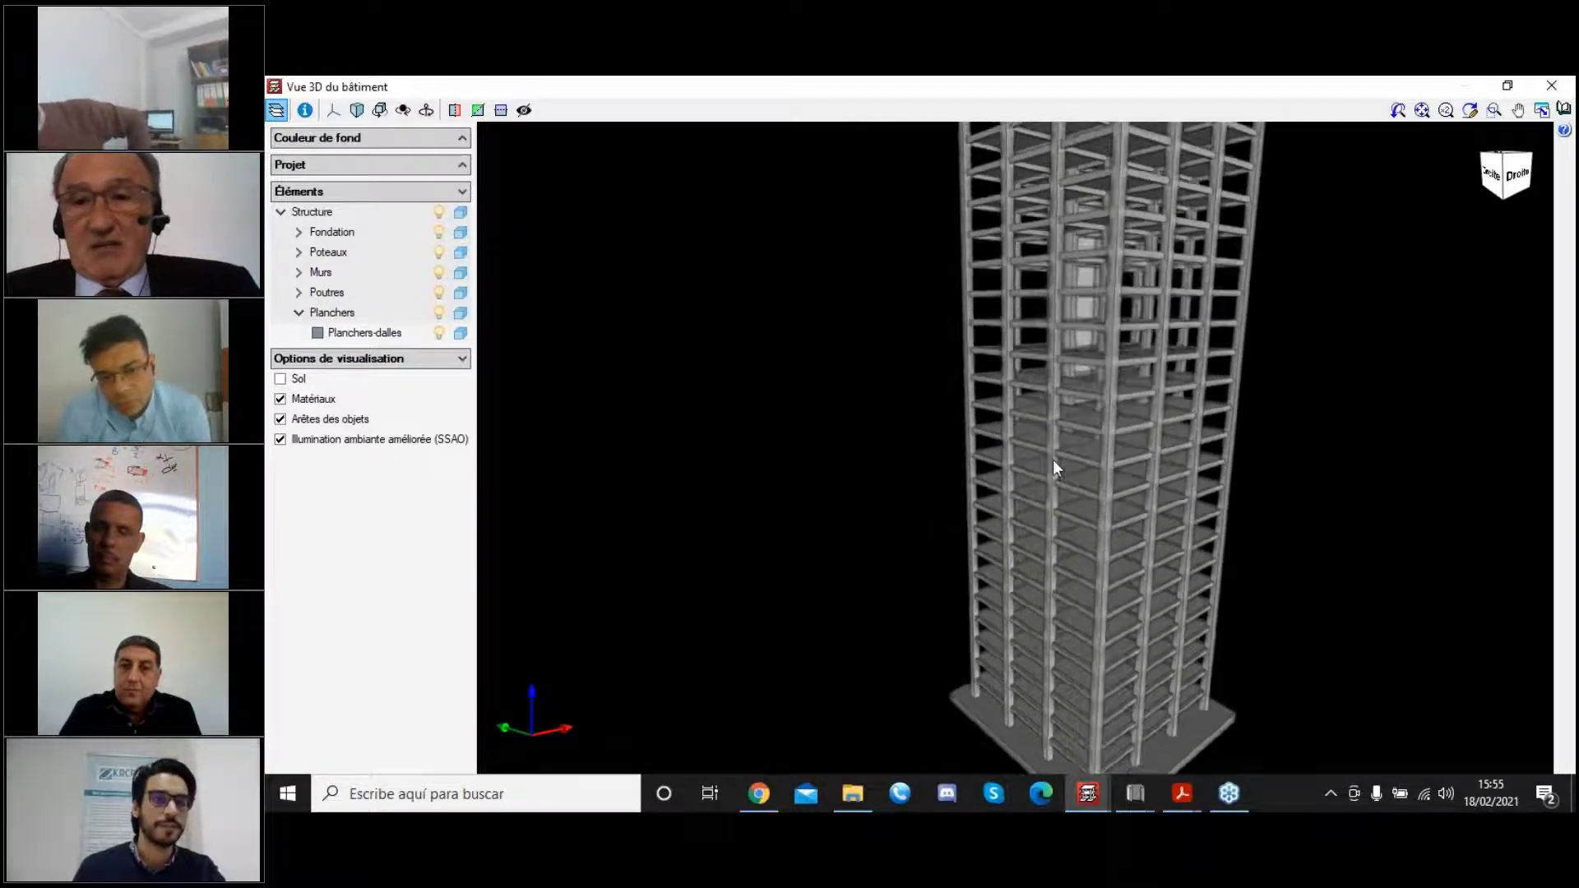
{"action": "scroll", "coordinate": [1049, 461], "scroll_direction": "up", "scroll_amount": 4}
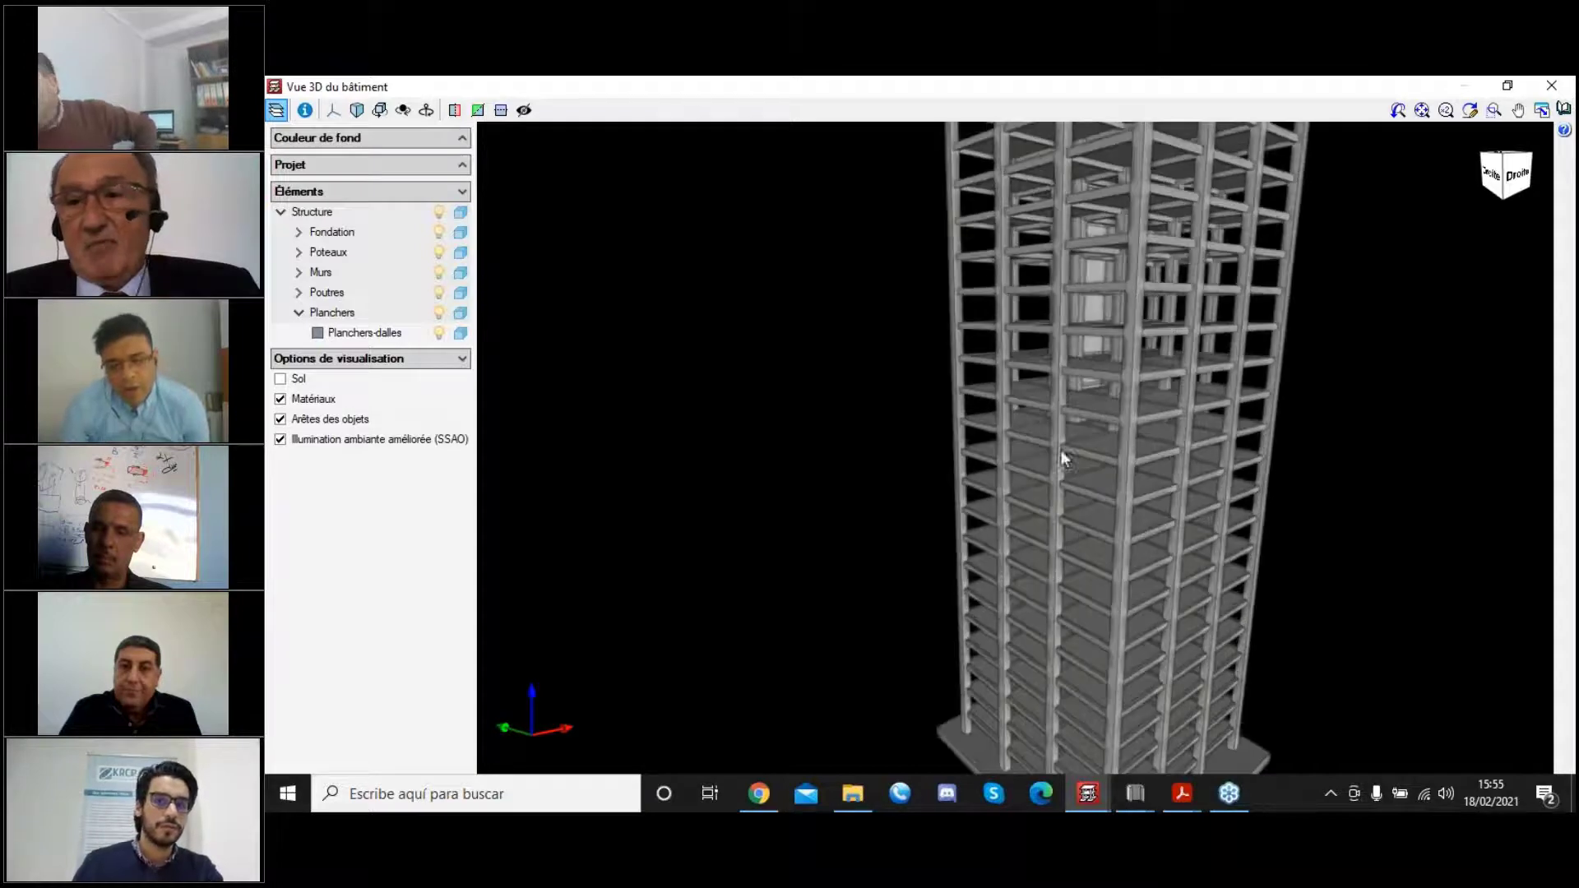
{"action": "left_click", "coordinate": [1552, 85]}
{"action": "scroll", "coordinate": [896, 452], "scroll_direction": "up", "scroll_amount": 2}
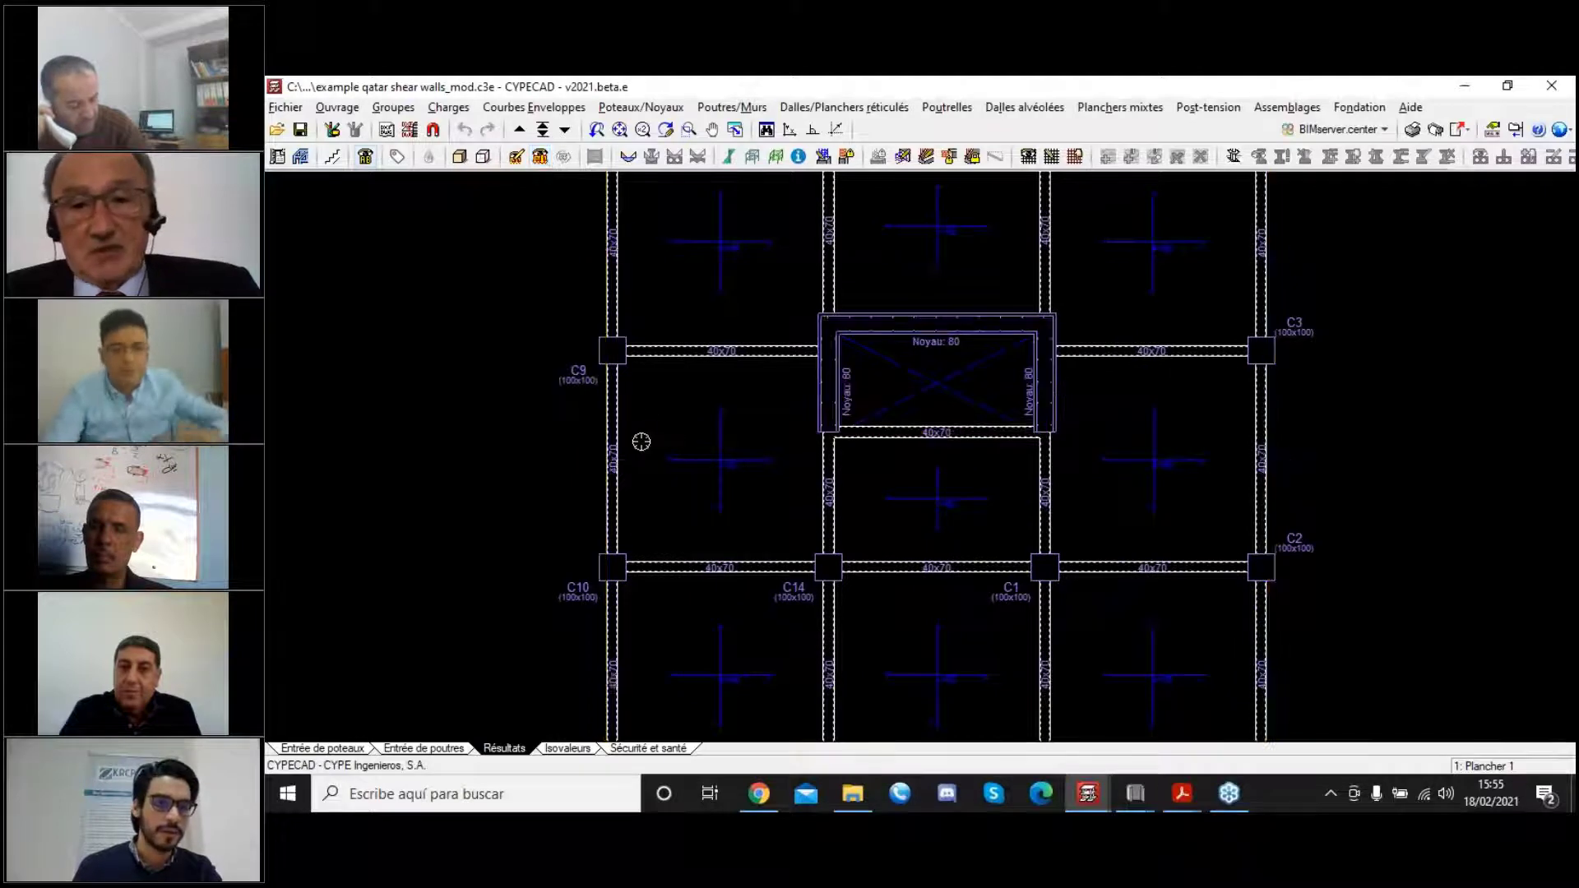
{"action": "scroll", "coordinate": [695, 467], "scroll_direction": "down", "scroll_amount": 3}
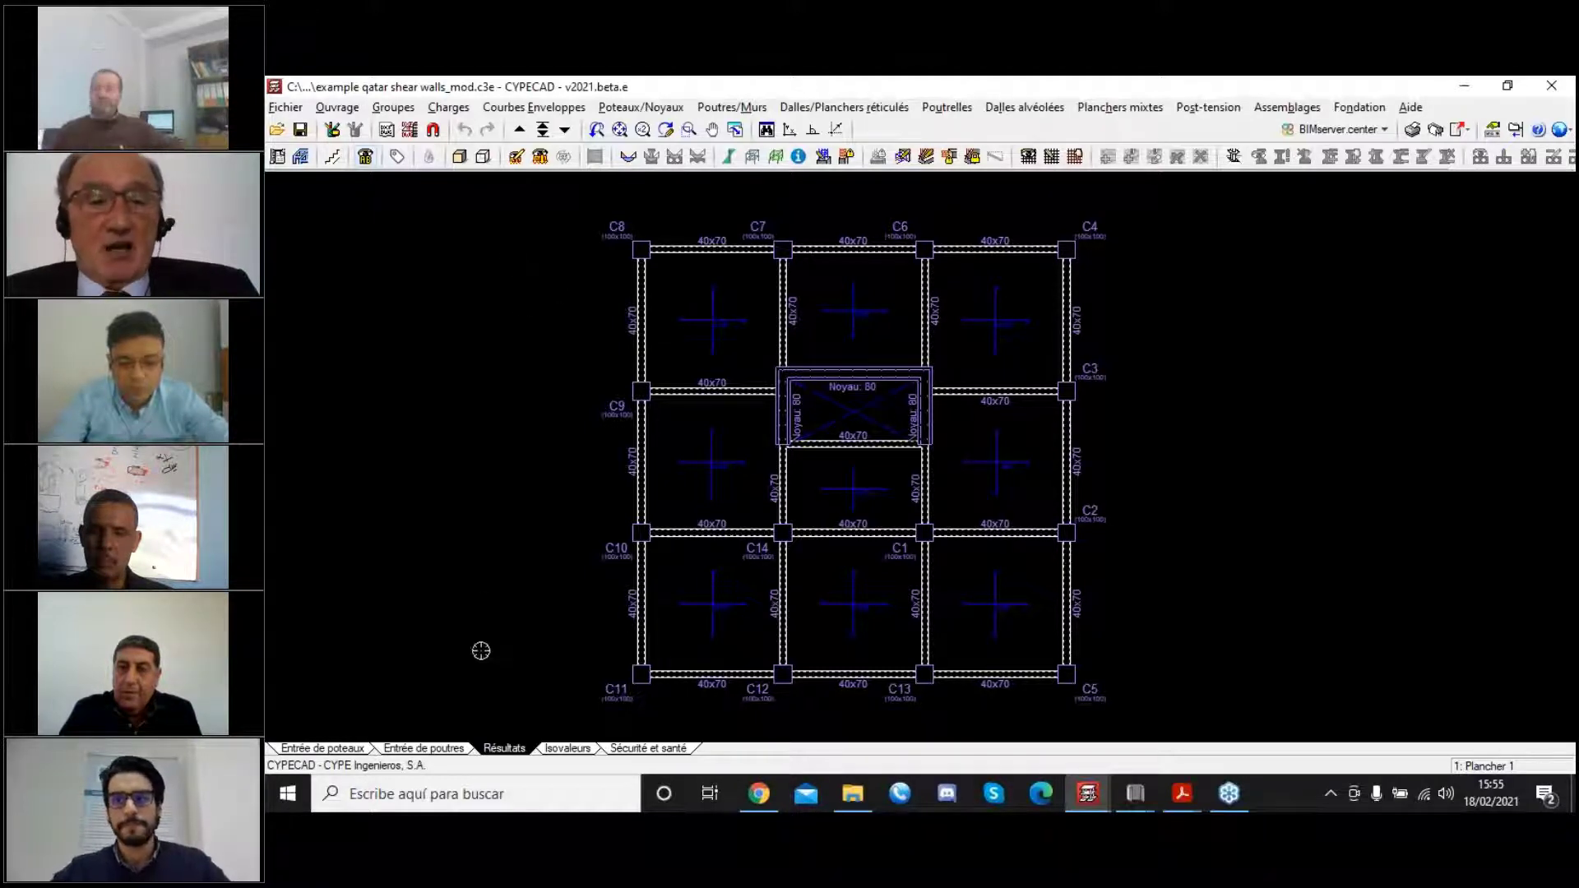
Show the deformed shape for Sismo X, Mode 1, and play its animation.
{"action": "left_click", "coordinate": [534, 107]}
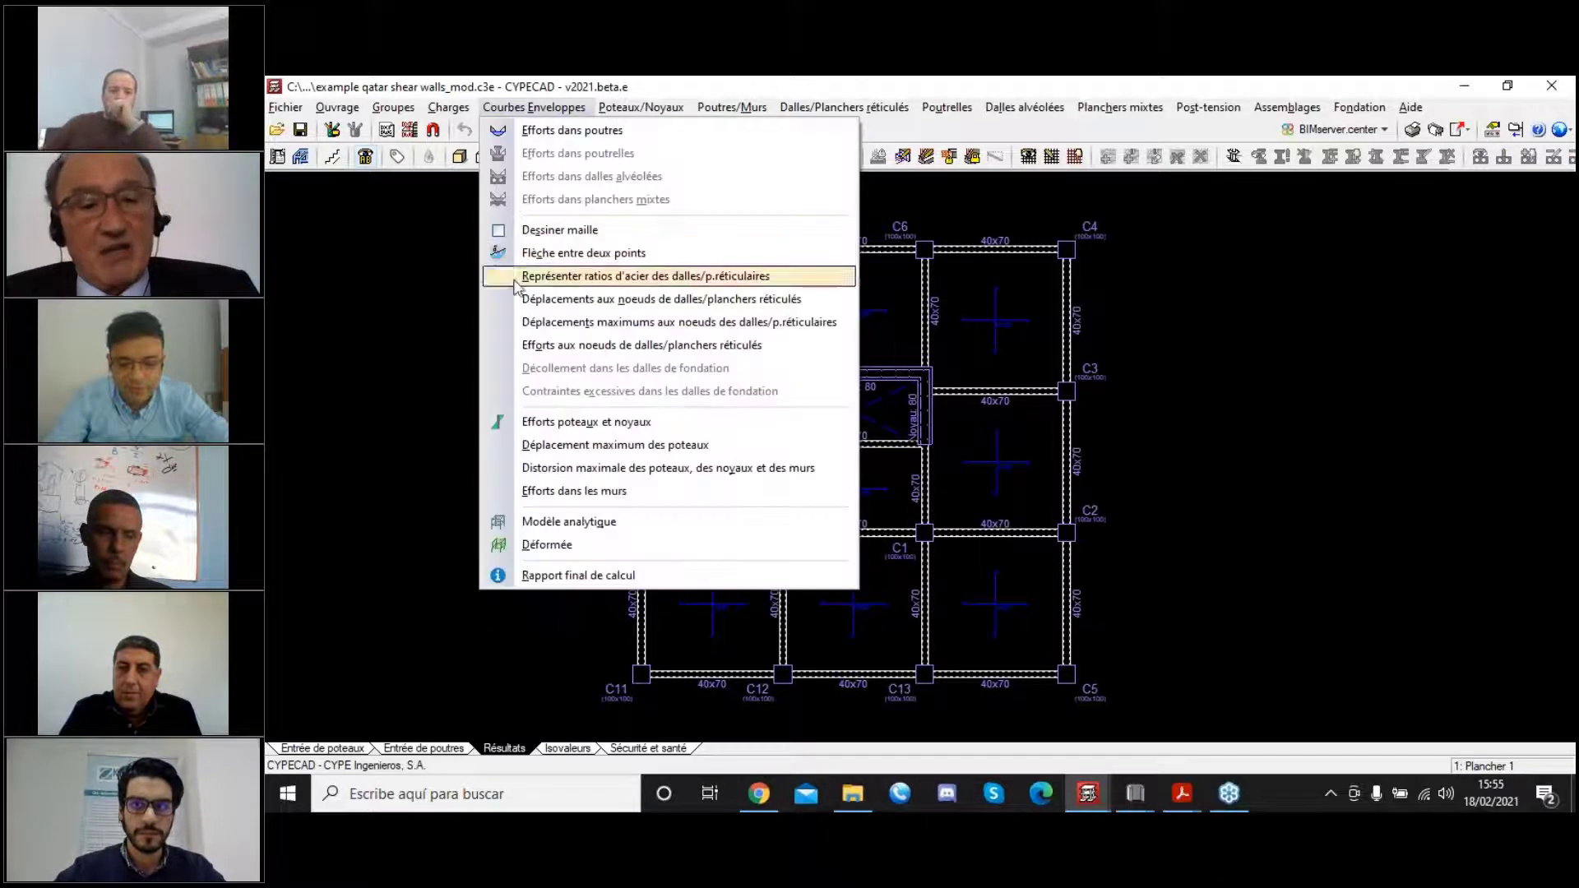
{"action": "left_click", "coordinate": [528, 545]}
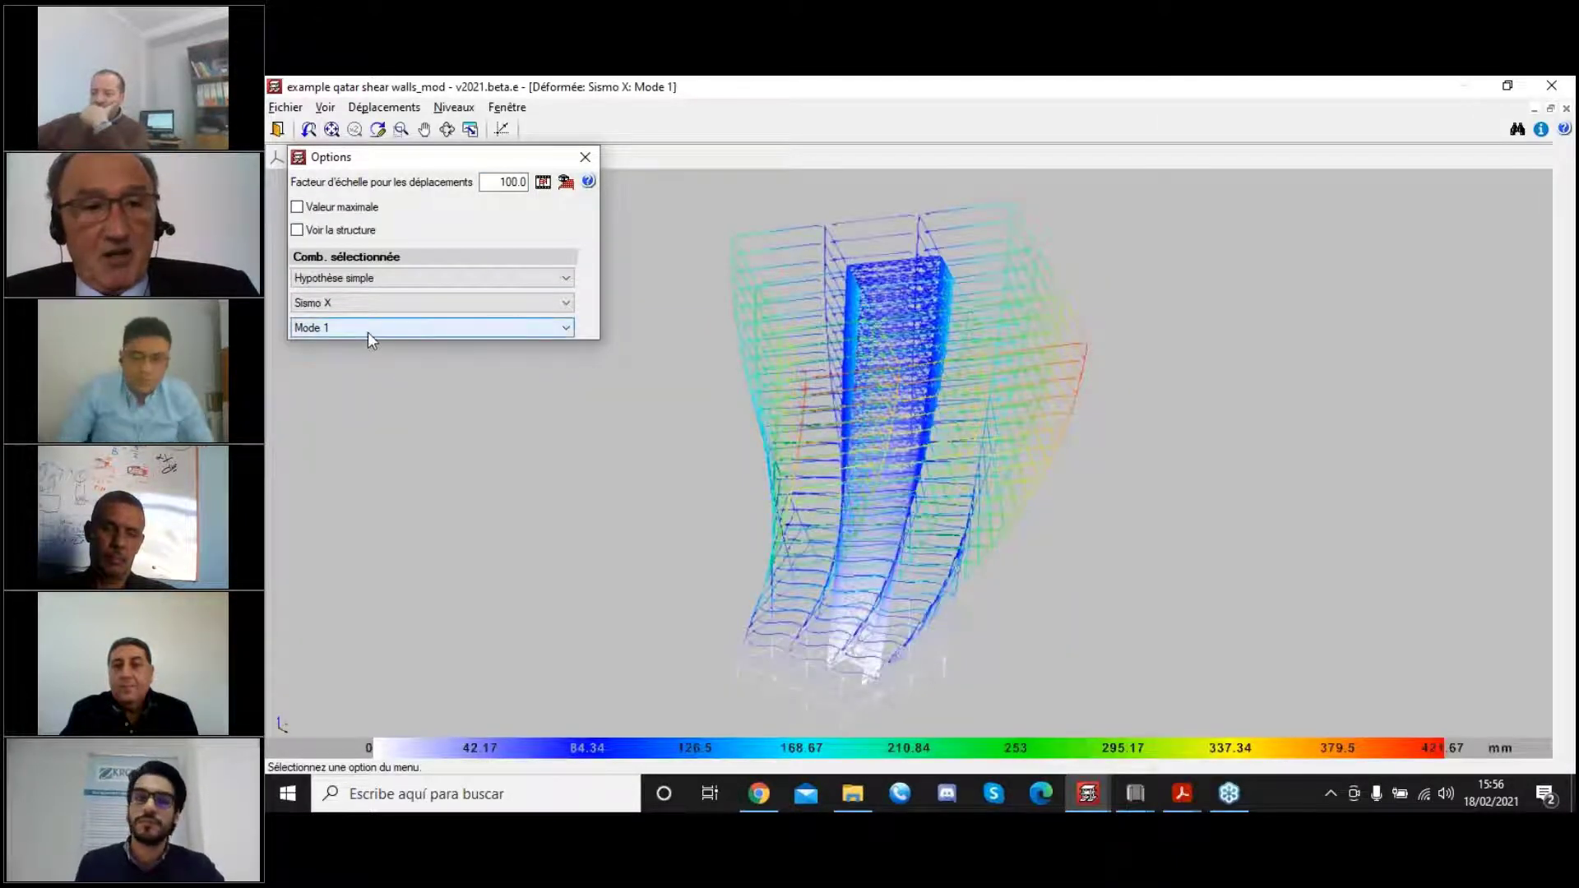
{"action": "left_click", "coordinate": [543, 181]}
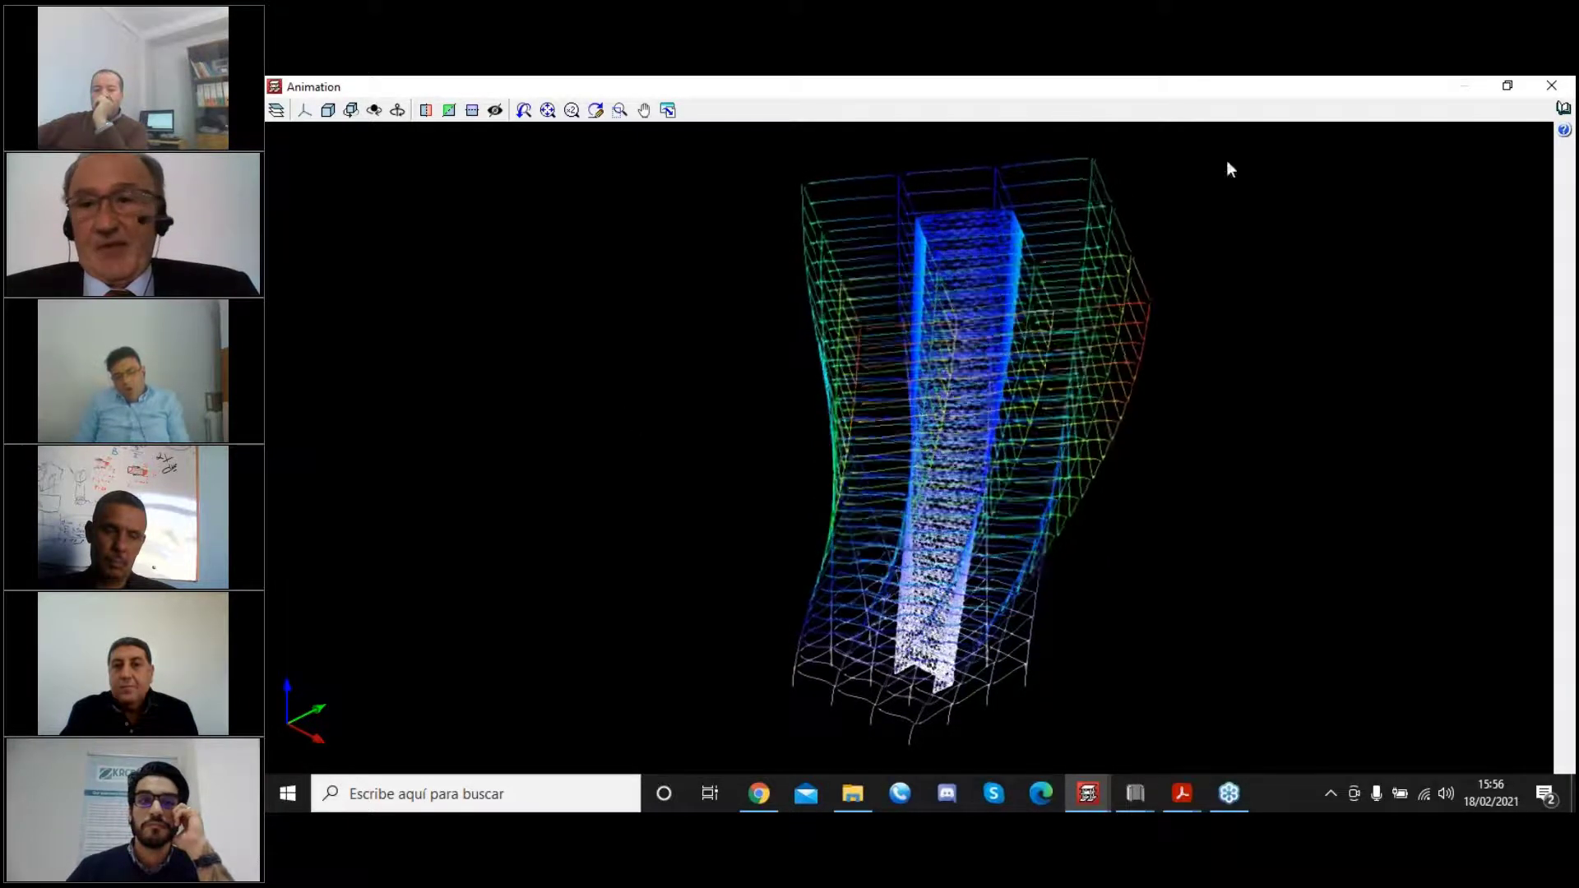
{"action": "left_click", "coordinate": [1552, 84]}
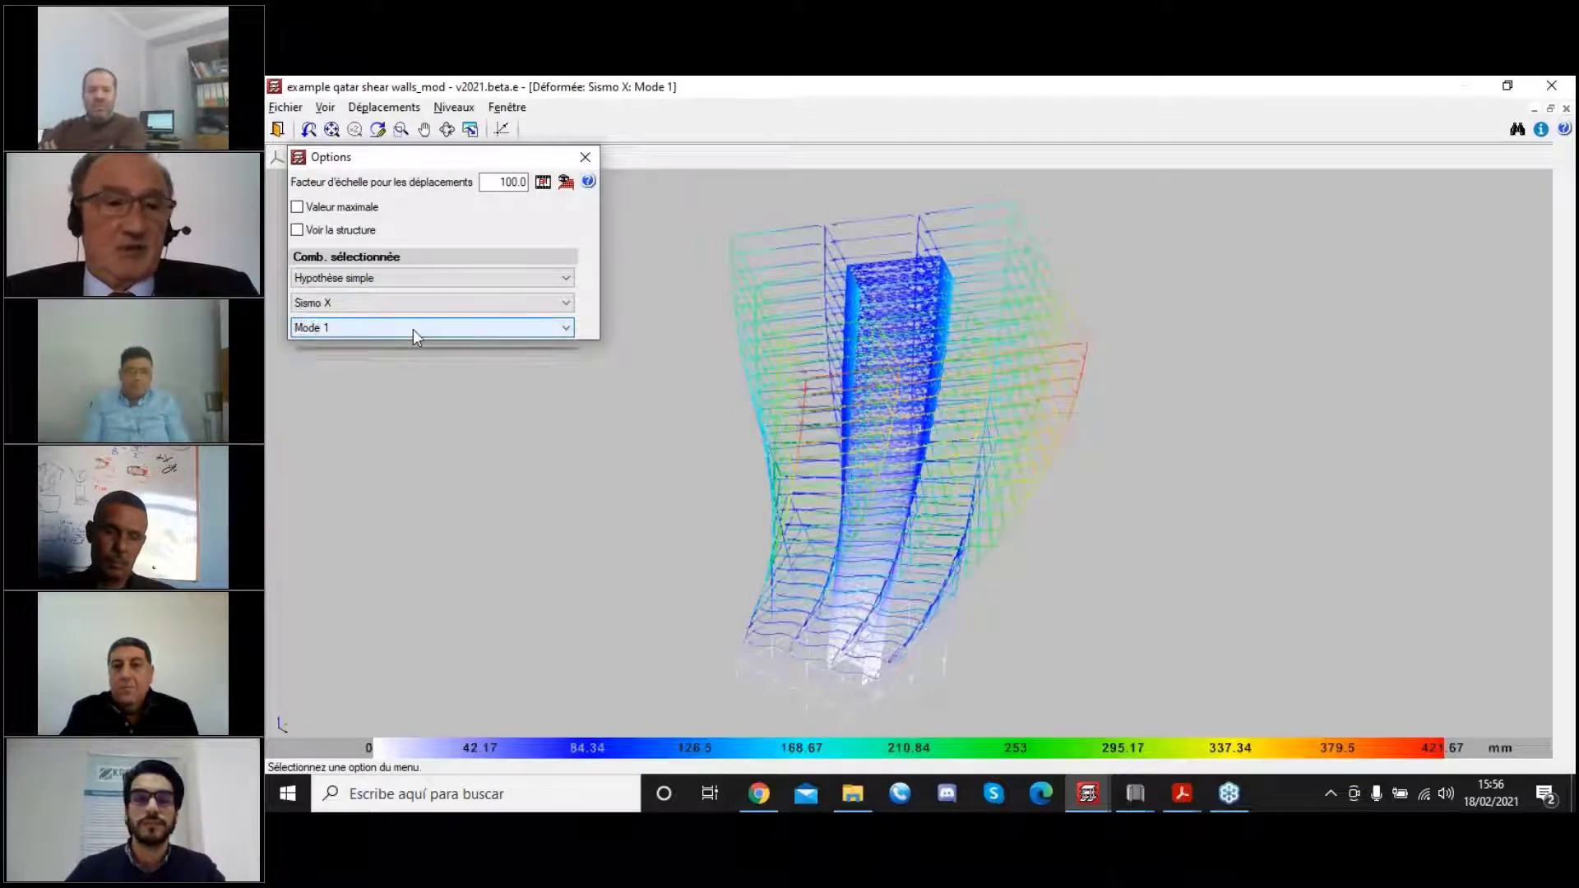
Show the Sismo X deformed shapes for Mode 2 and Mode 3, animate Mode 3, and leave the deformed shape view.
{"action": "left_click", "coordinate": [412, 329]}
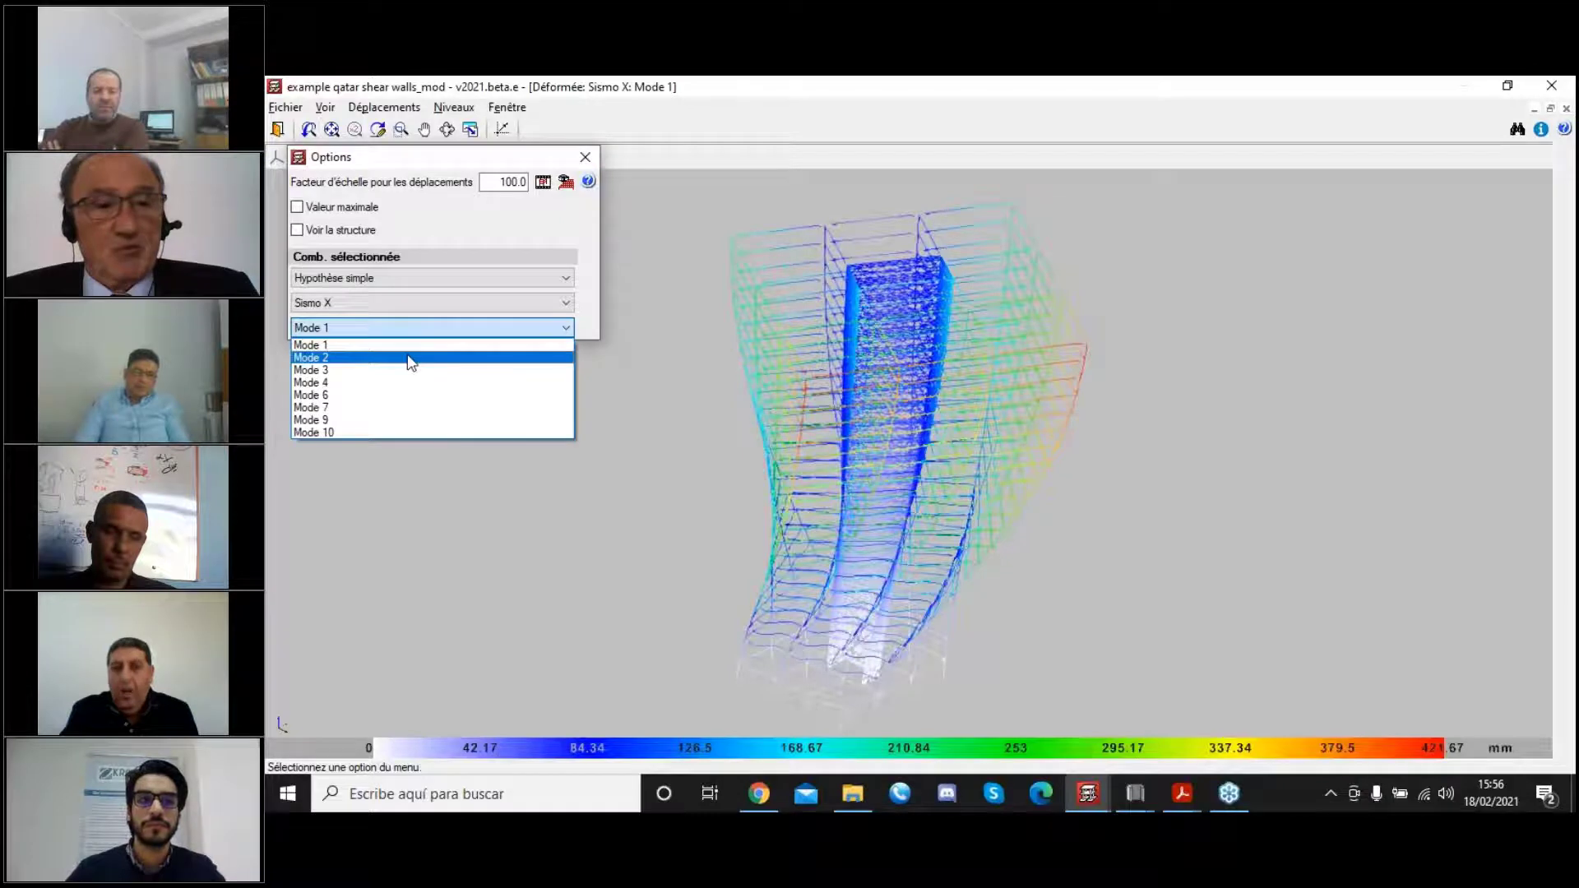
{"action": "left_click", "coordinate": [411, 358]}
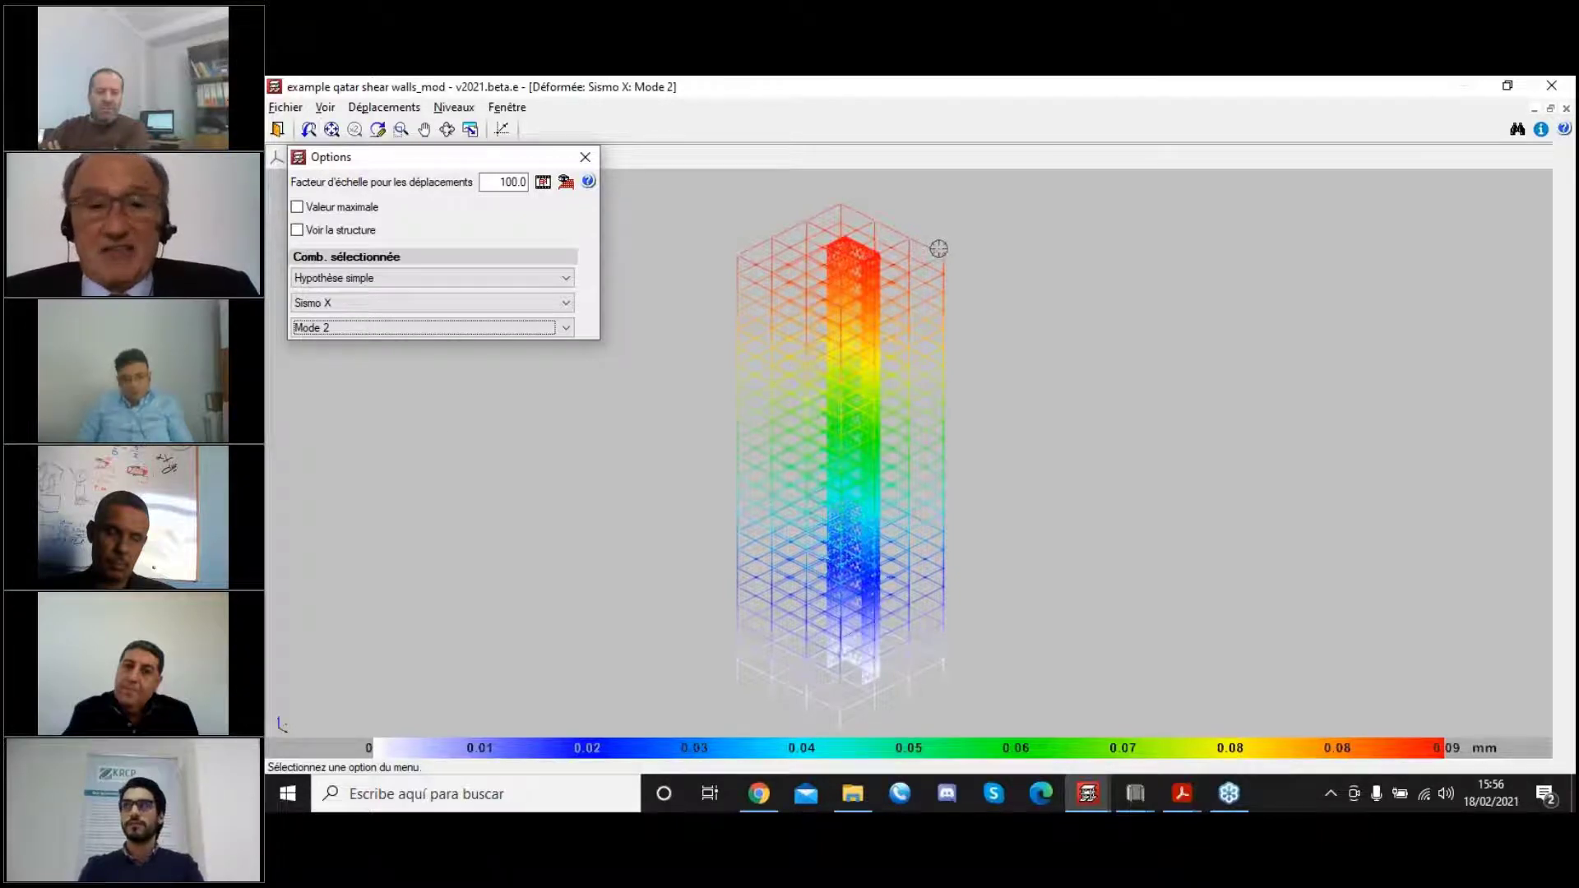
{"action": "left_click", "coordinate": [380, 329]}
{"action": "left_click", "coordinate": [372, 371]}
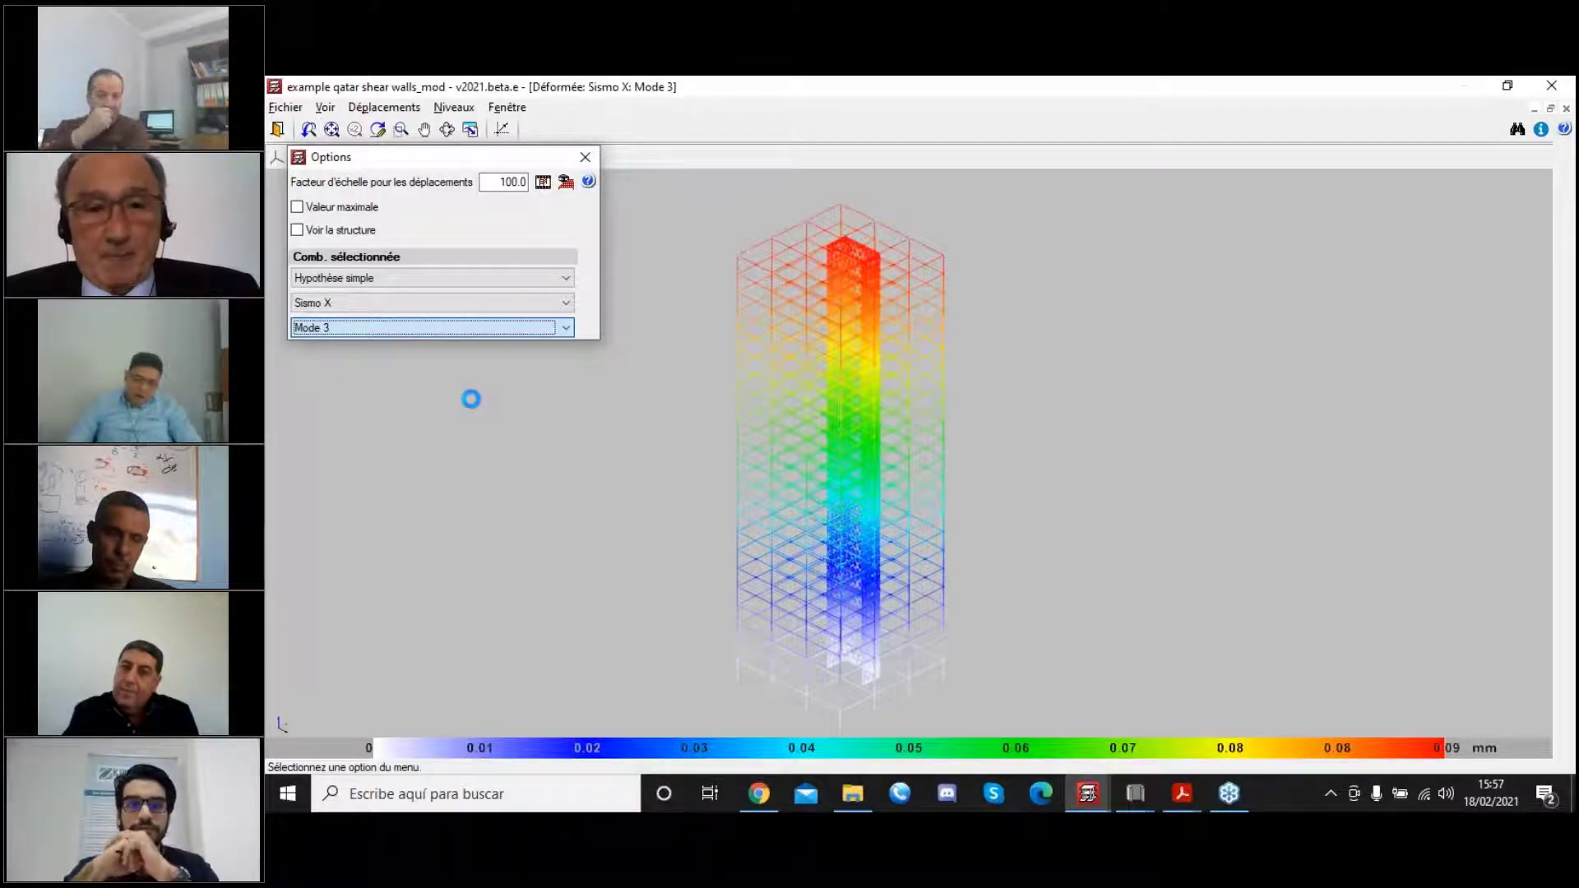
{"action": "left_click", "coordinate": [541, 182]}
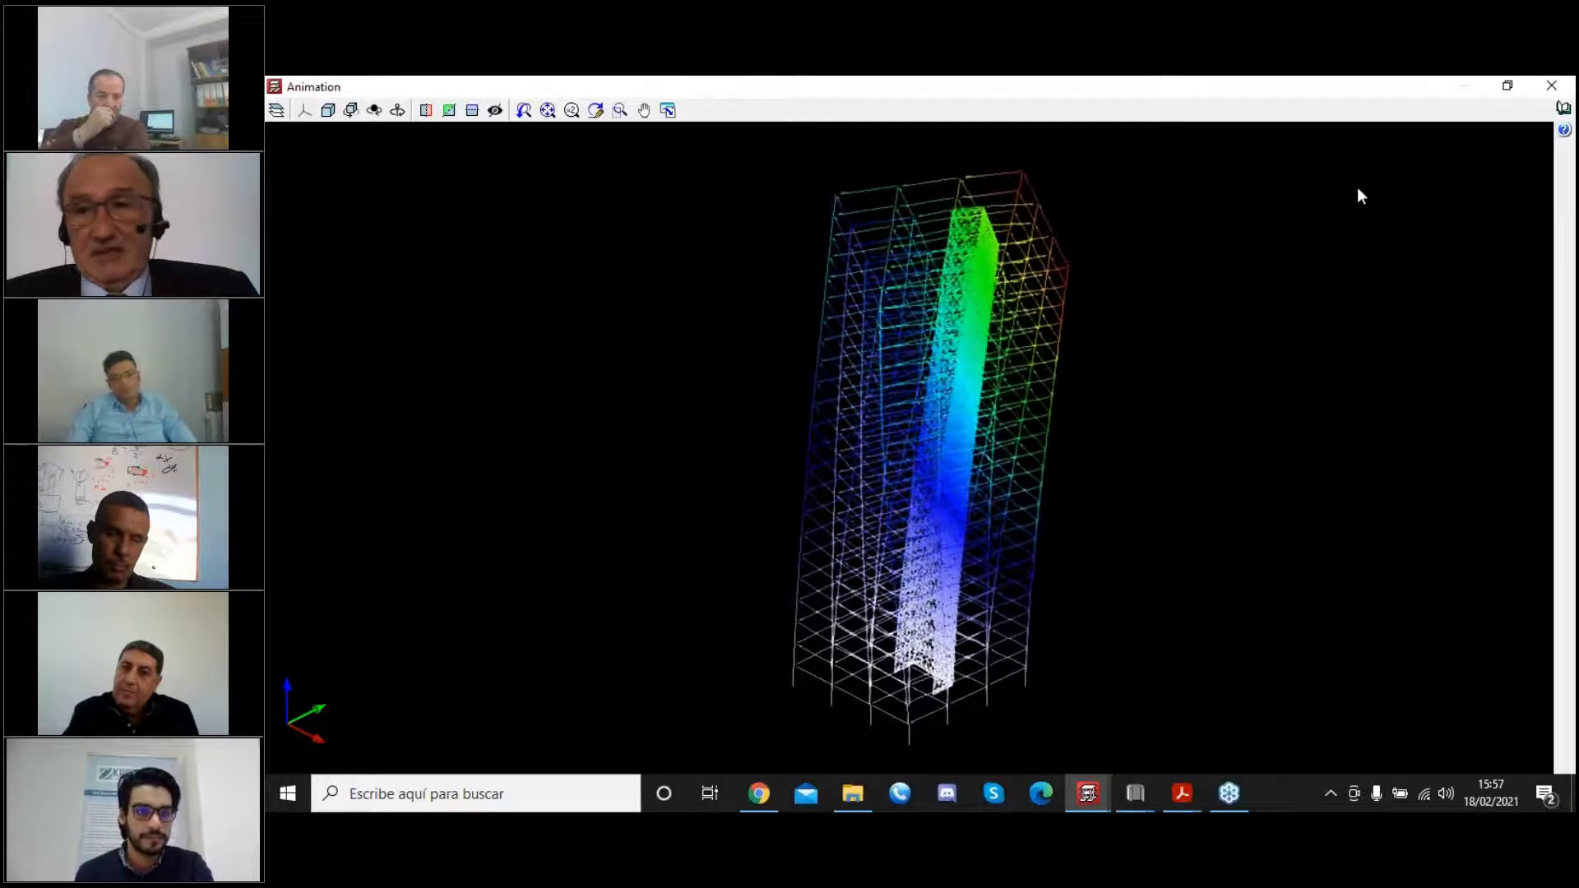
{"action": "left_click", "coordinate": [1549, 86]}
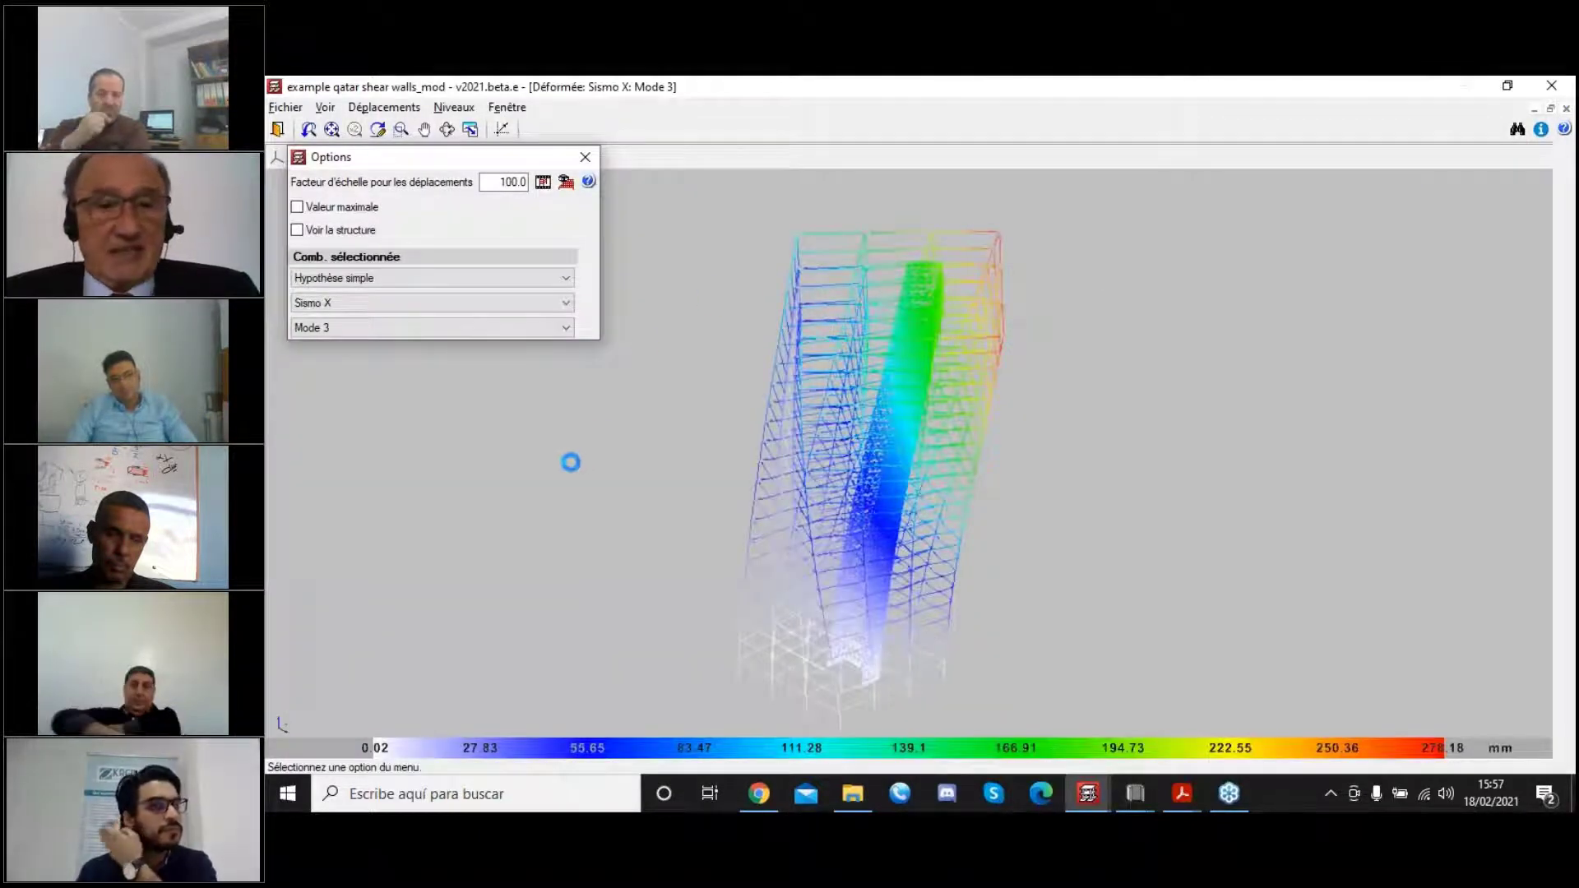
{"action": "left_click", "coordinate": [1549, 88]}
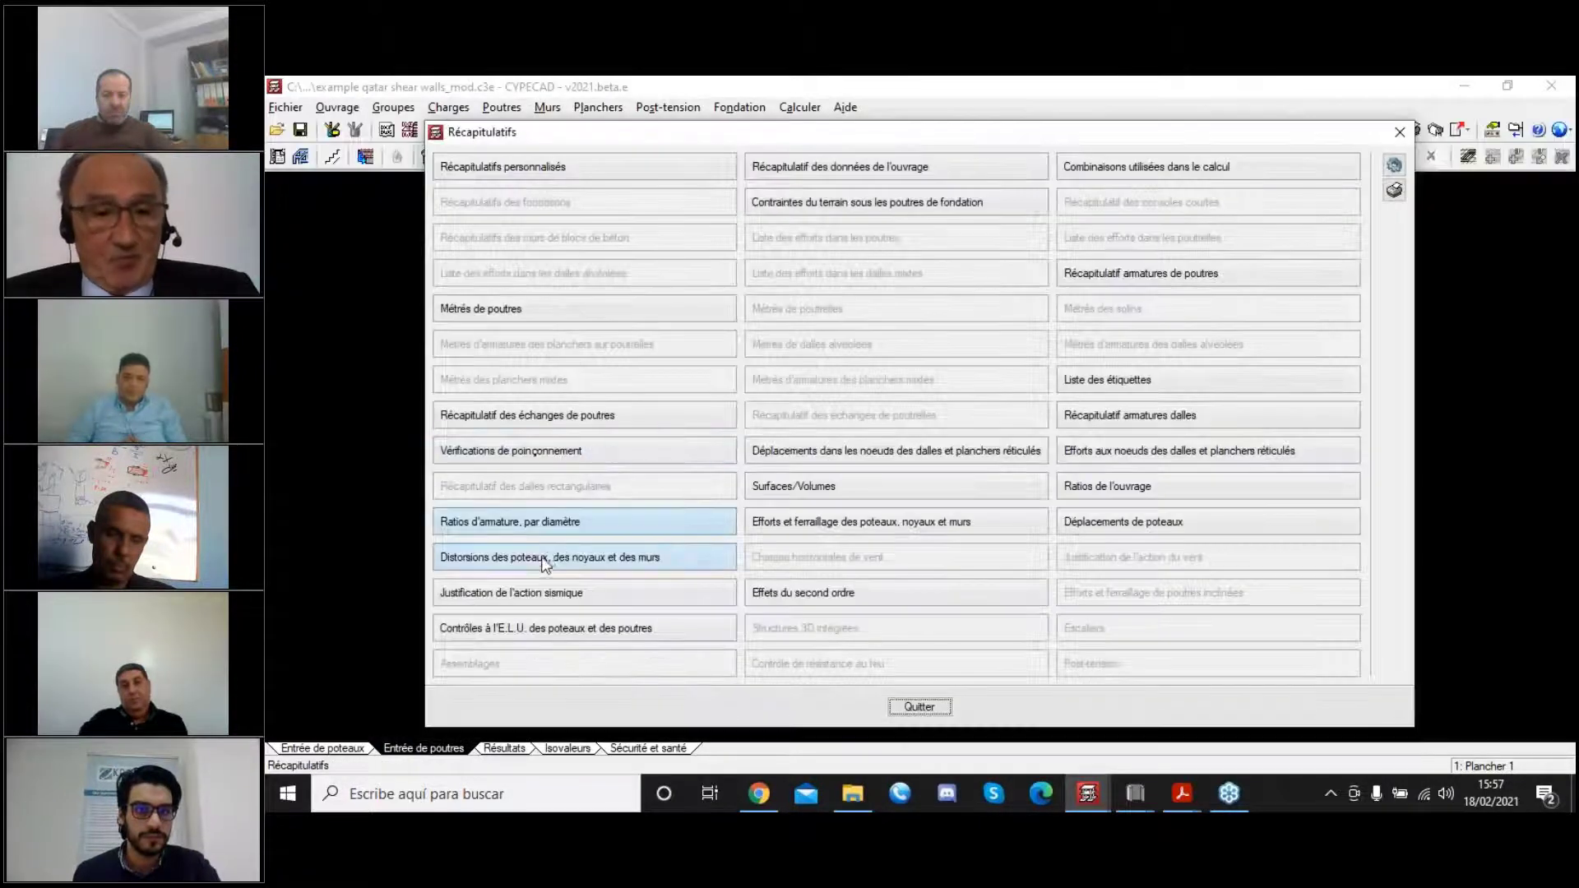
Open the seismic action justification report and examine the modal participation coefficients table on page 6, from Mode 1 to the totals.
{"action": "left_click", "coordinate": [539, 592]}
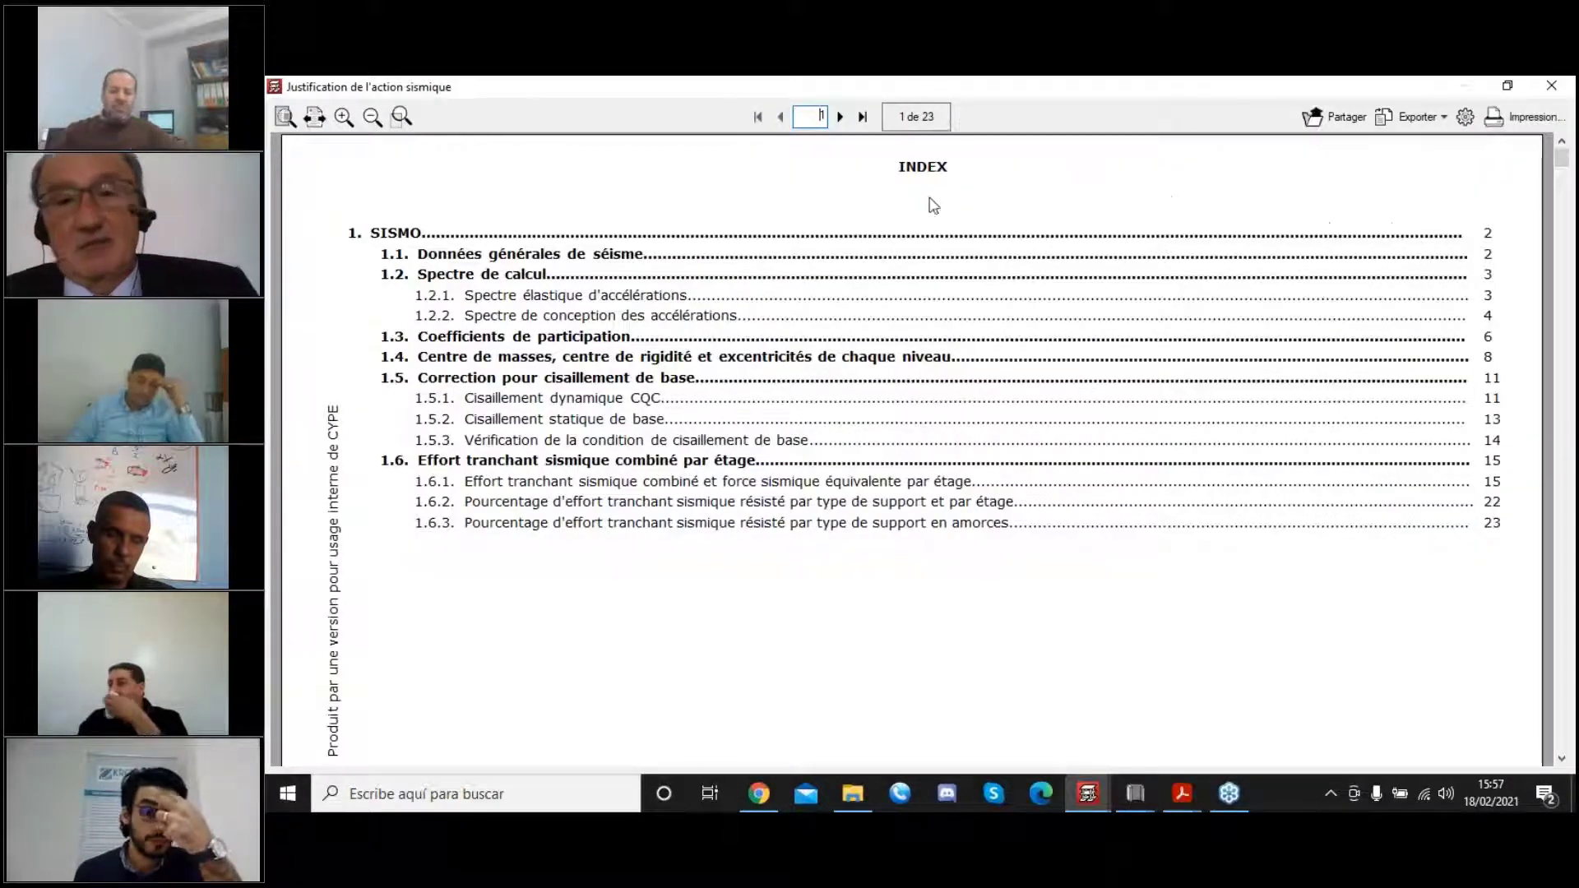
{"action": "left_click", "coordinate": [840, 117]}
{"action": "left_click", "coordinate": [840, 116]}
{"action": "left_click", "coordinate": [840, 117]}
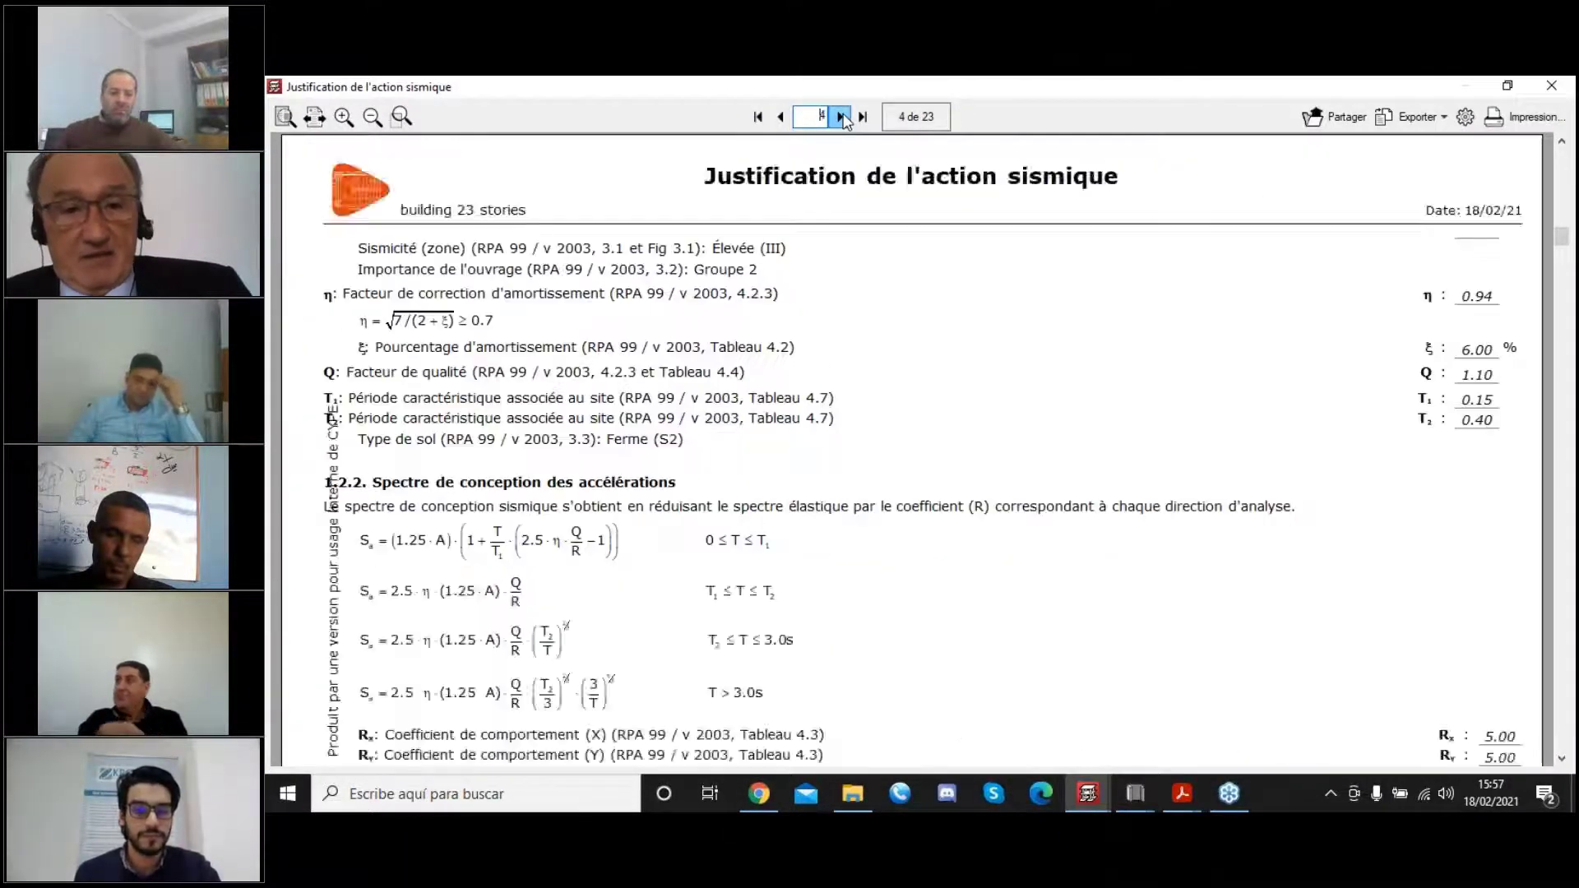
{"action": "left_click", "coordinate": [841, 117]}
{"action": "left_click", "coordinate": [841, 117]}
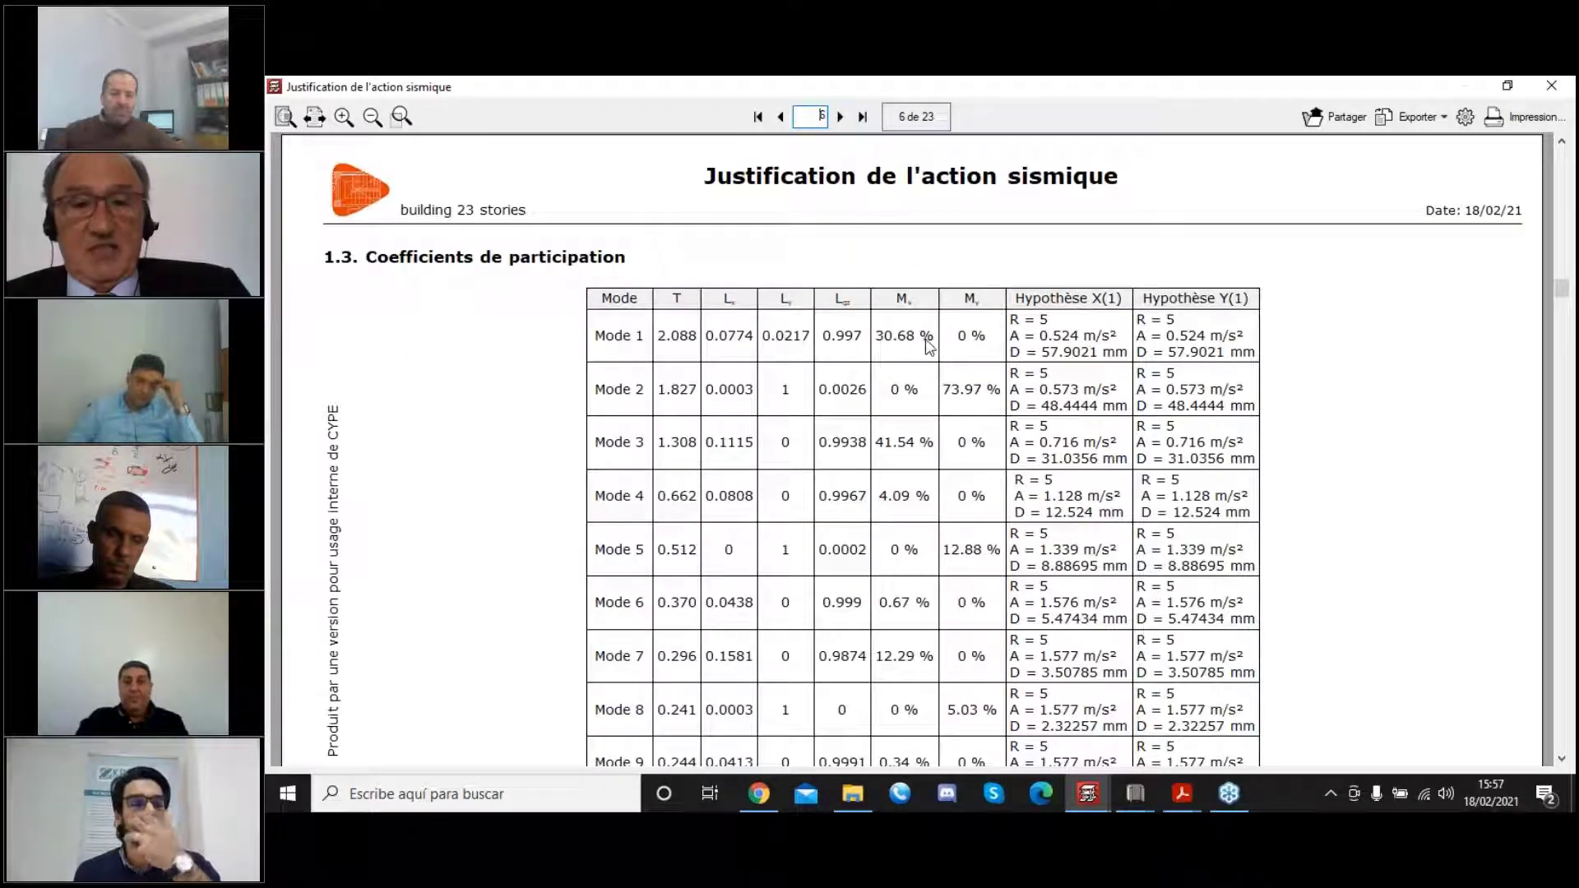
{"action": "scroll", "coordinate": [928, 346], "scroll_direction": "down", "scroll_amount": 1}
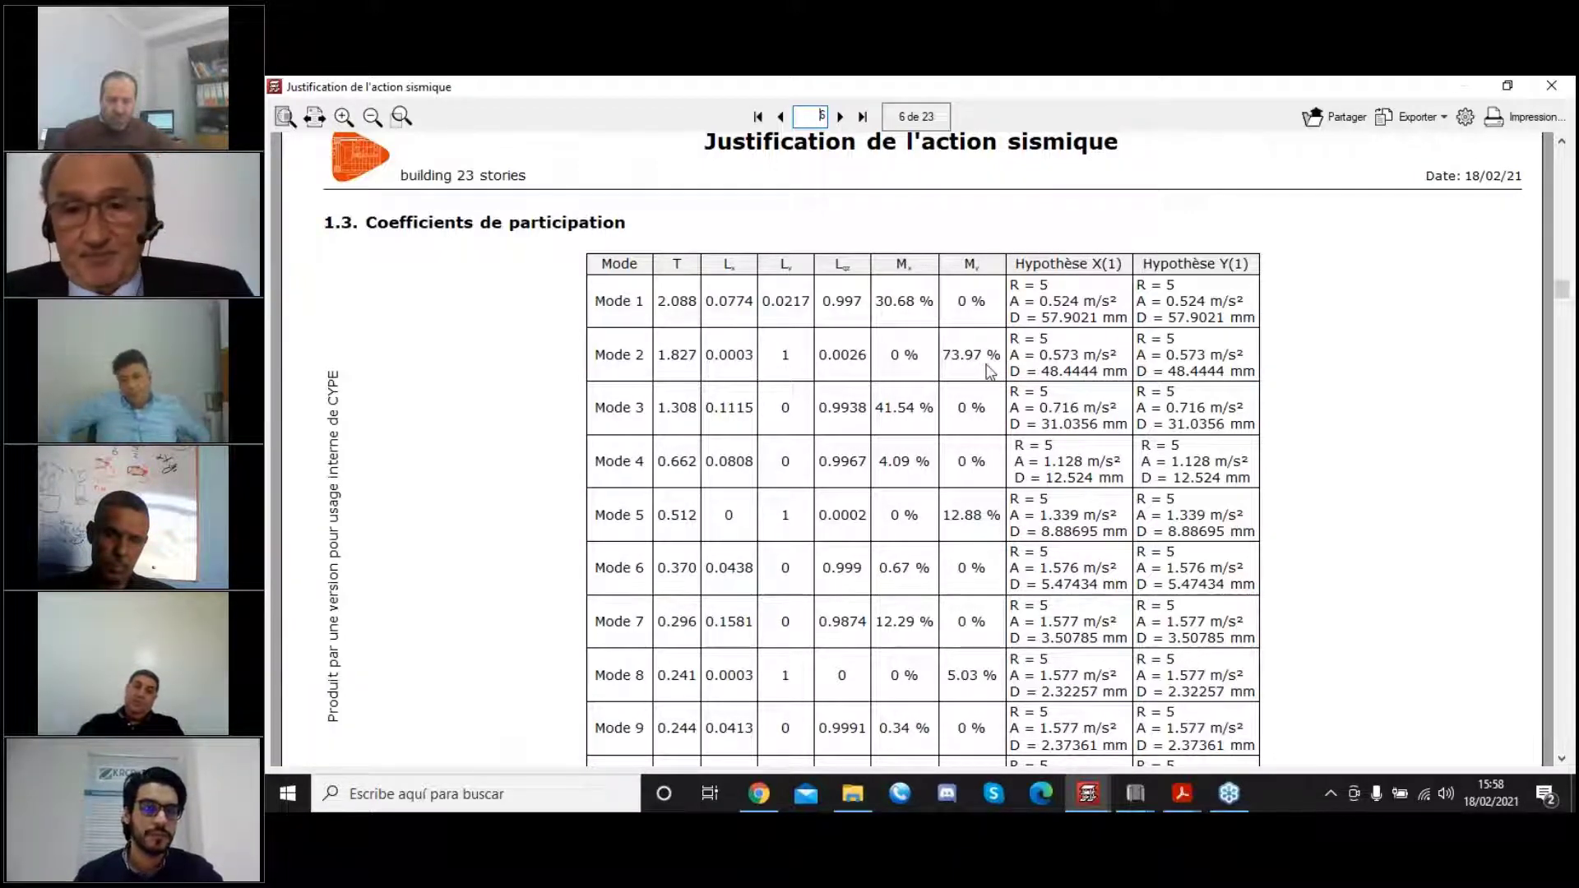
{"action": "scroll", "coordinate": [982, 368], "scroll_direction": "down", "scroll_amount": 2}
{"action": "scroll", "coordinate": [981, 368], "scroll_direction": "down", "scroll_amount": 4}
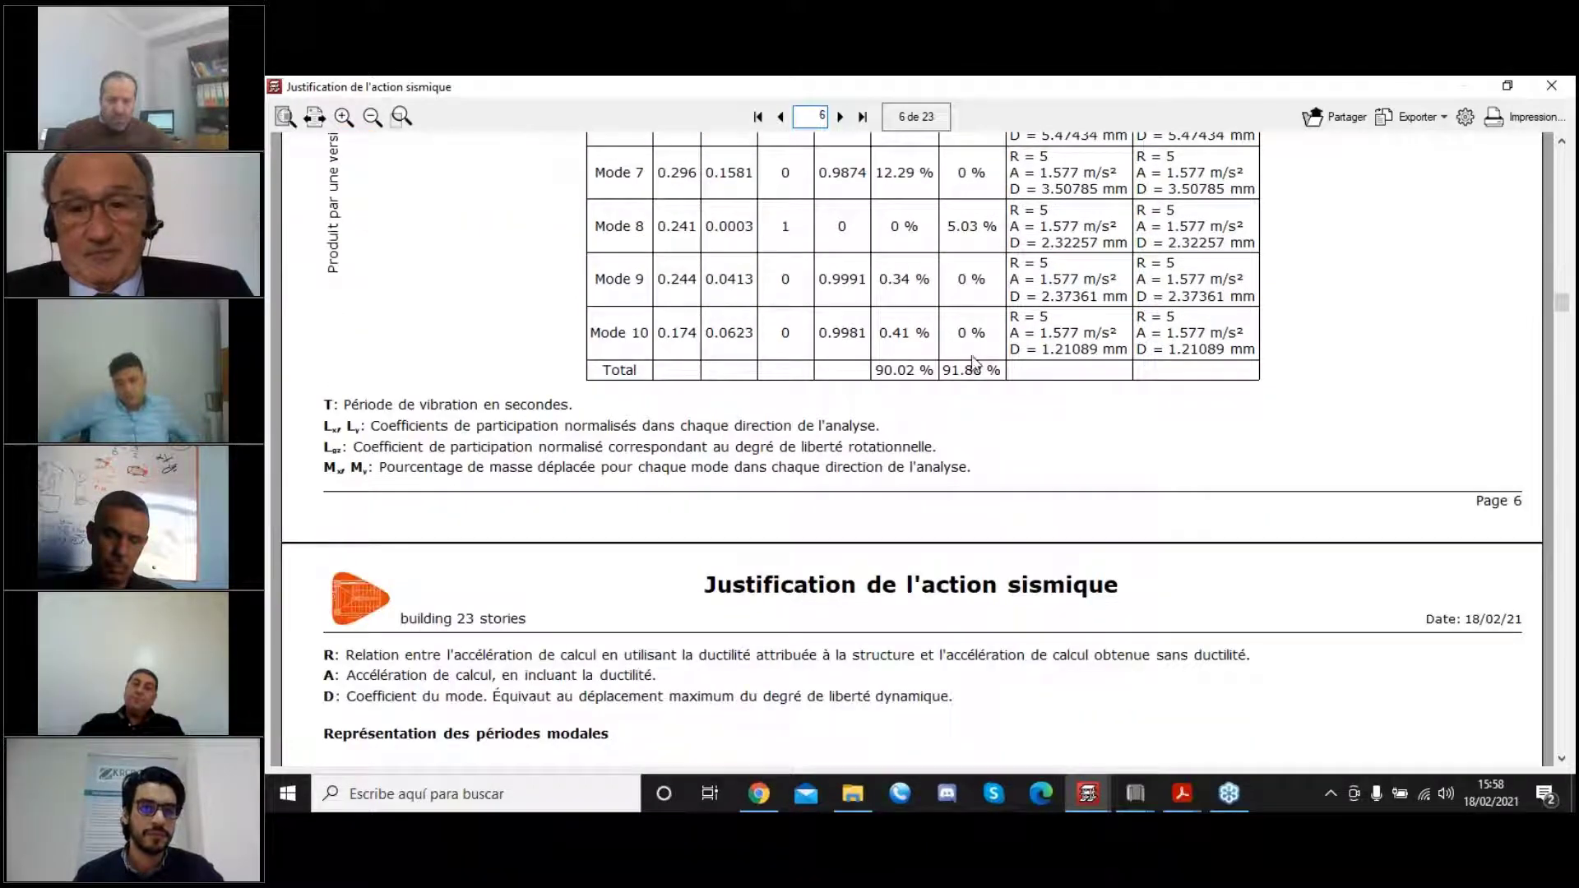
{"action": "left_click", "coordinate": [1551, 86]}
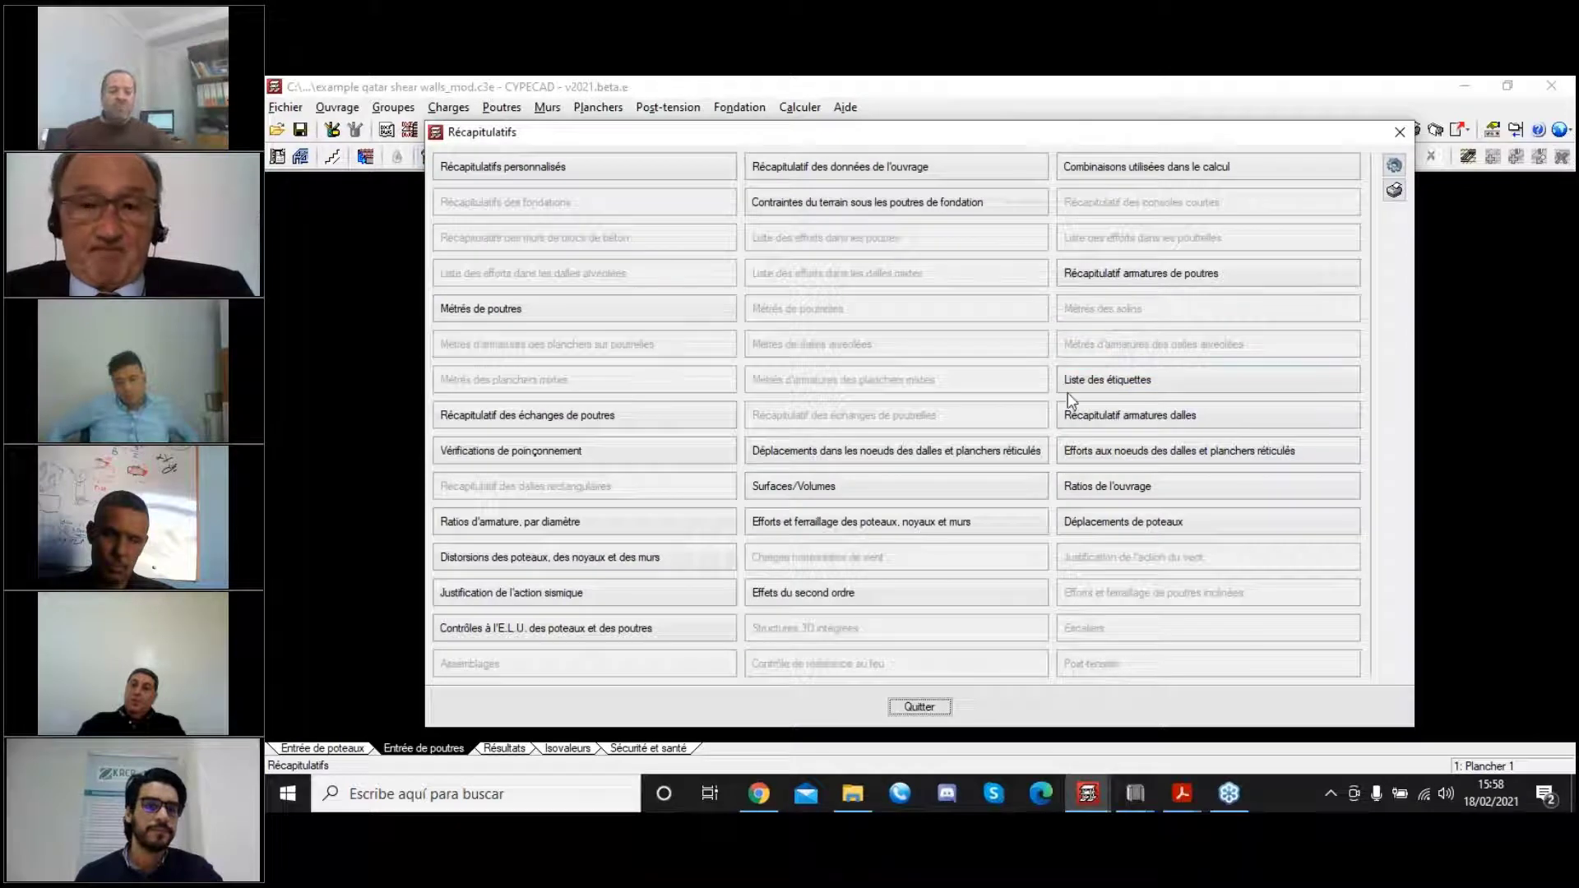
Generate the column, core and wall forces report with only the Résumée chapter of the sum of forces by hypothesis and level.
{"action": "left_click", "coordinate": [778, 521]}
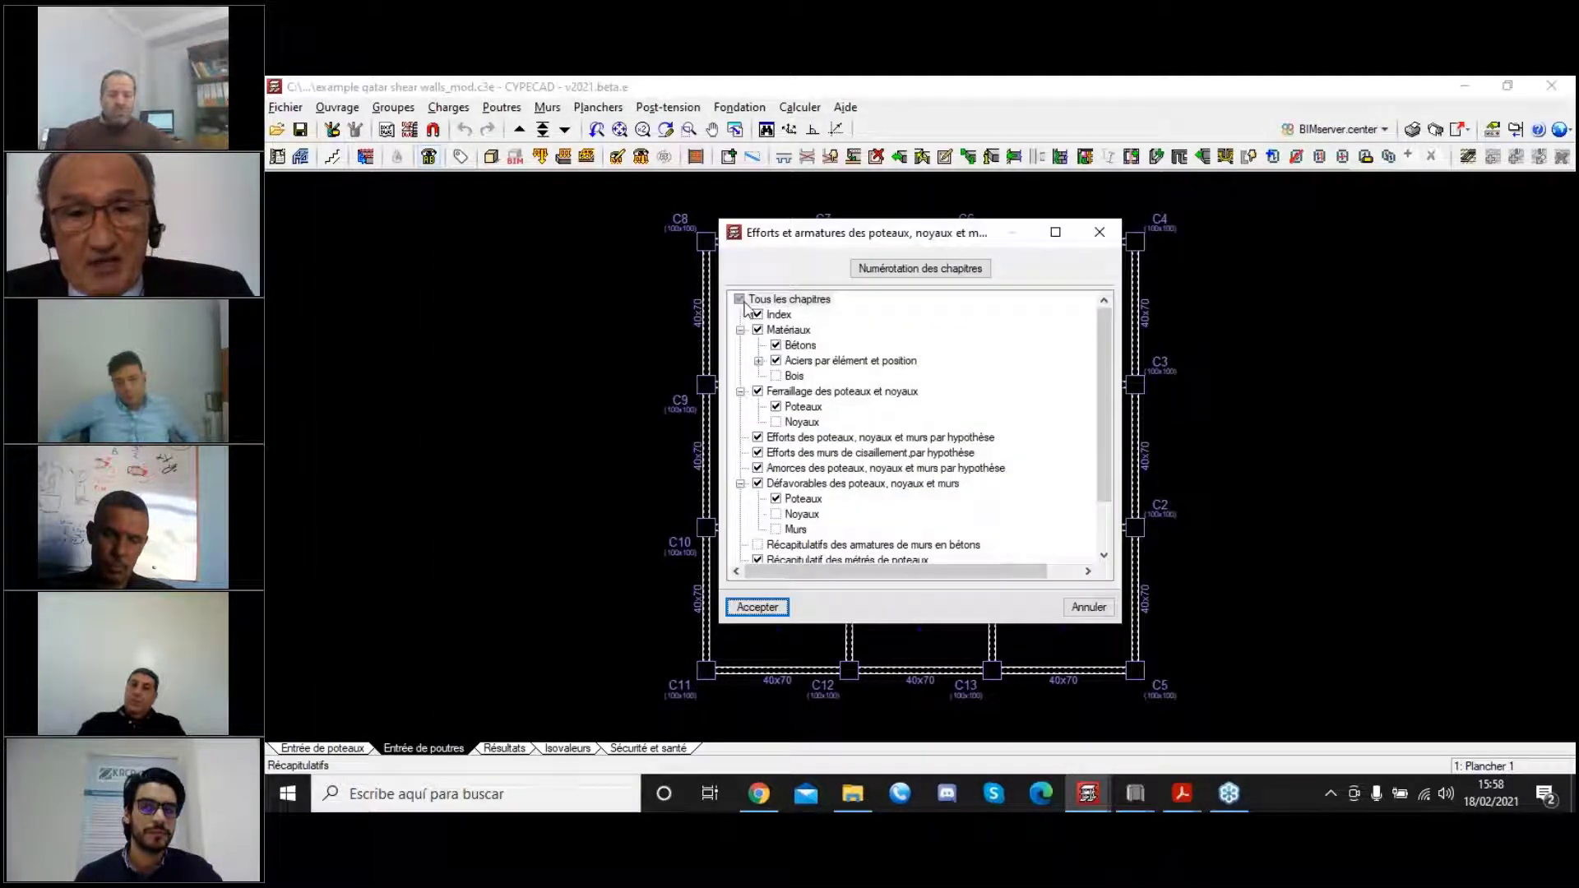
{"action": "left_click", "coordinate": [740, 301]}
{"action": "scroll", "coordinate": [797, 465], "scroll_direction": "down", "scroll_amount": 2}
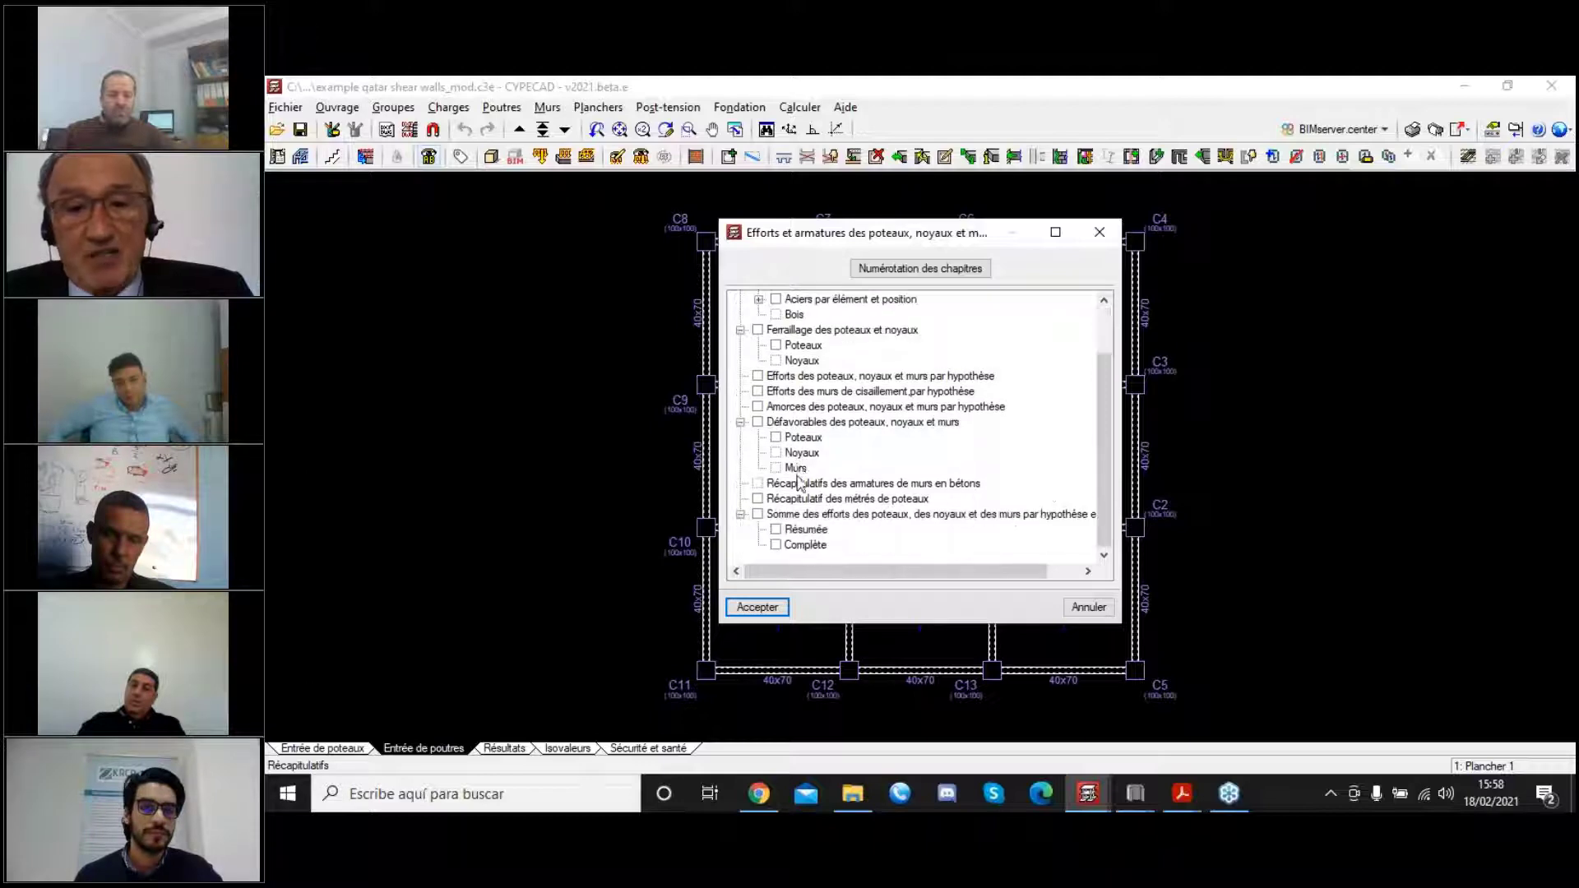
{"action": "left_click", "coordinate": [776, 530]}
{"action": "left_click", "coordinate": [772, 597]}
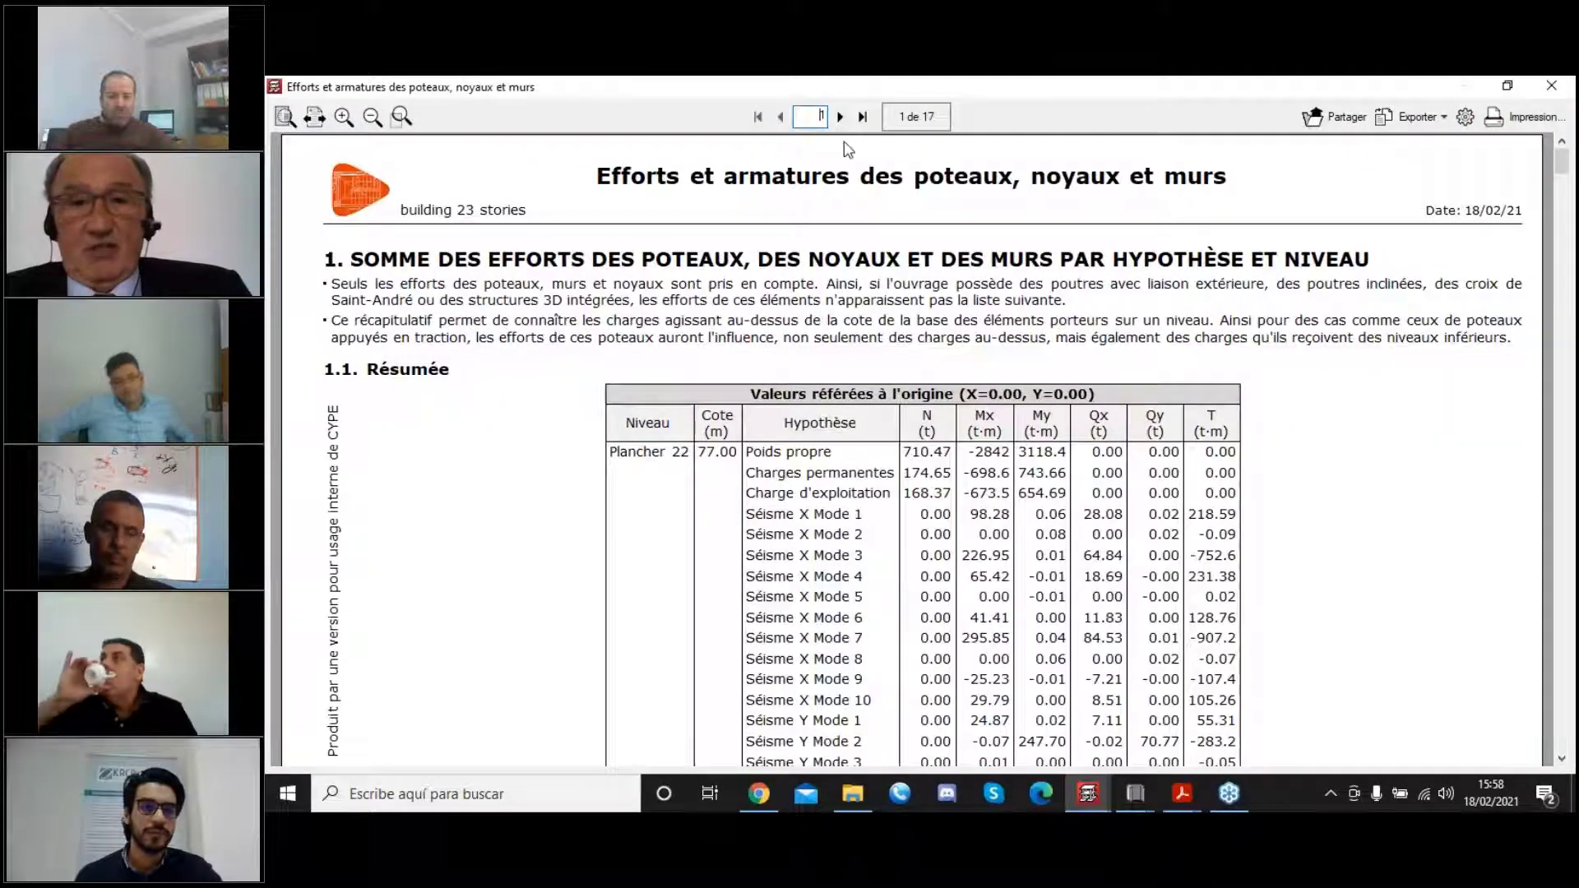
Examine the summed forces at the Fondation level on the report's last page, and close the report and report list.
{"action": "left_click", "coordinate": [862, 117]}
{"action": "scroll", "coordinate": [898, 345], "scroll_direction": "down", "scroll_amount": 2}
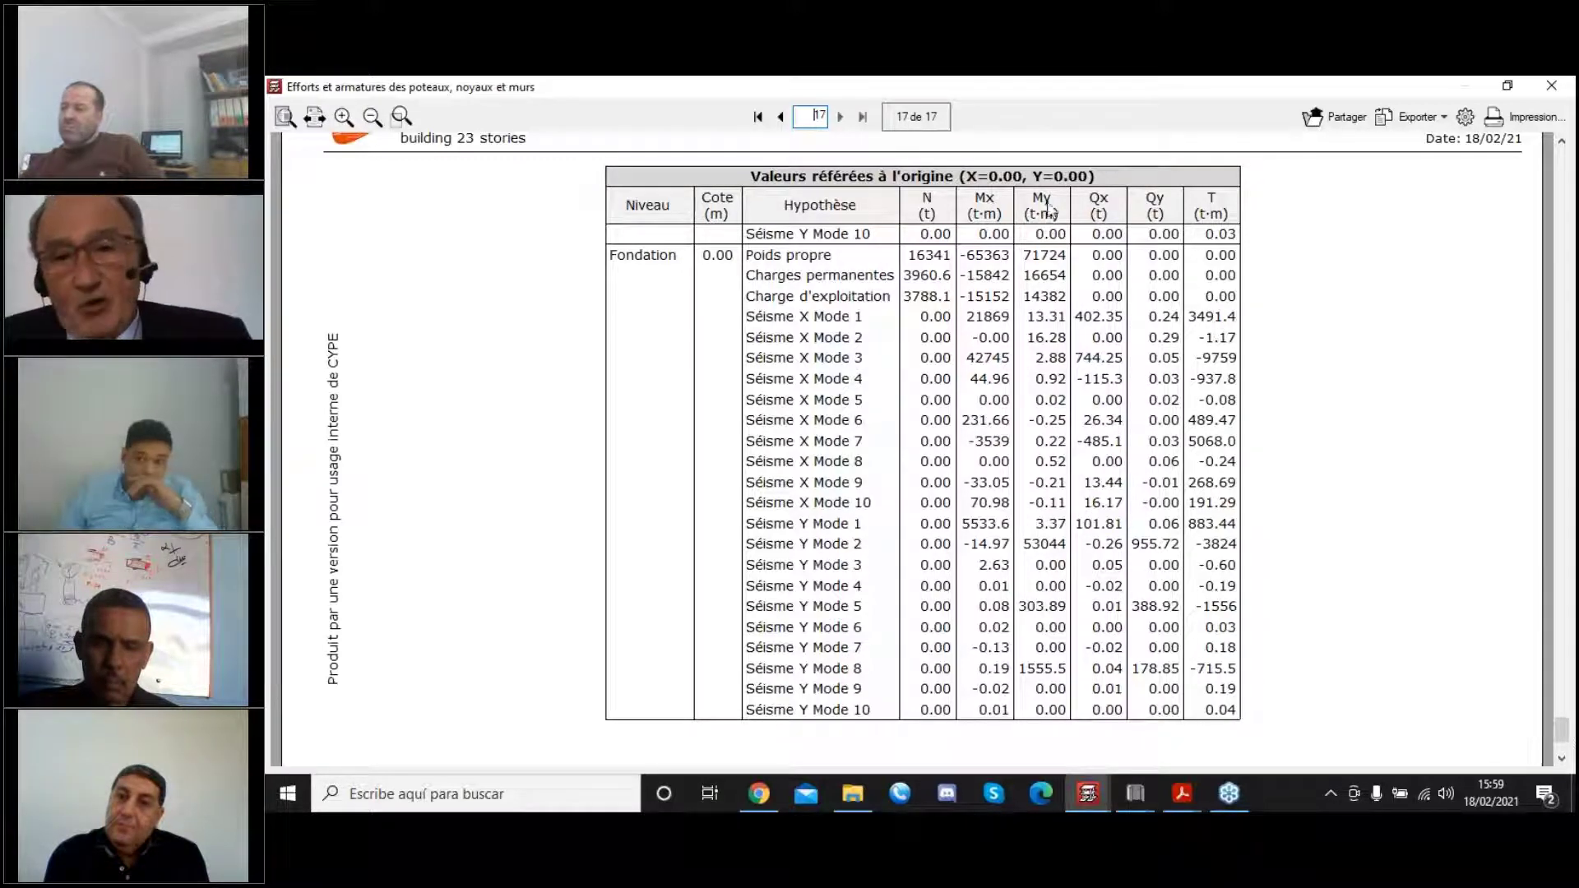
{"action": "left_click", "coordinate": [1549, 88]}
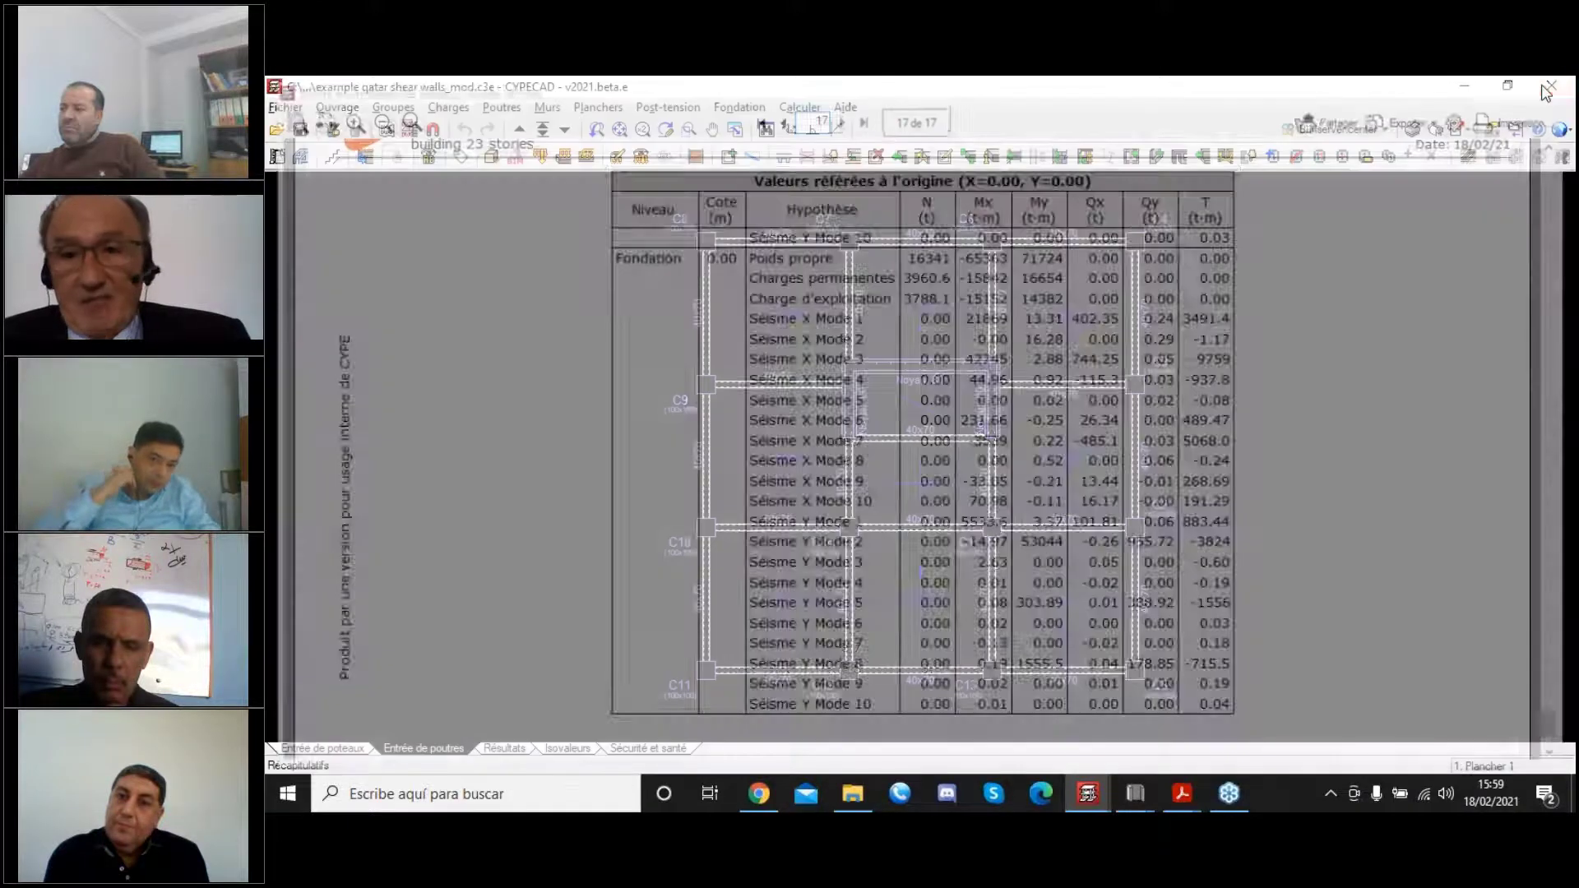
{"action": "left_click", "coordinate": [1398, 130]}
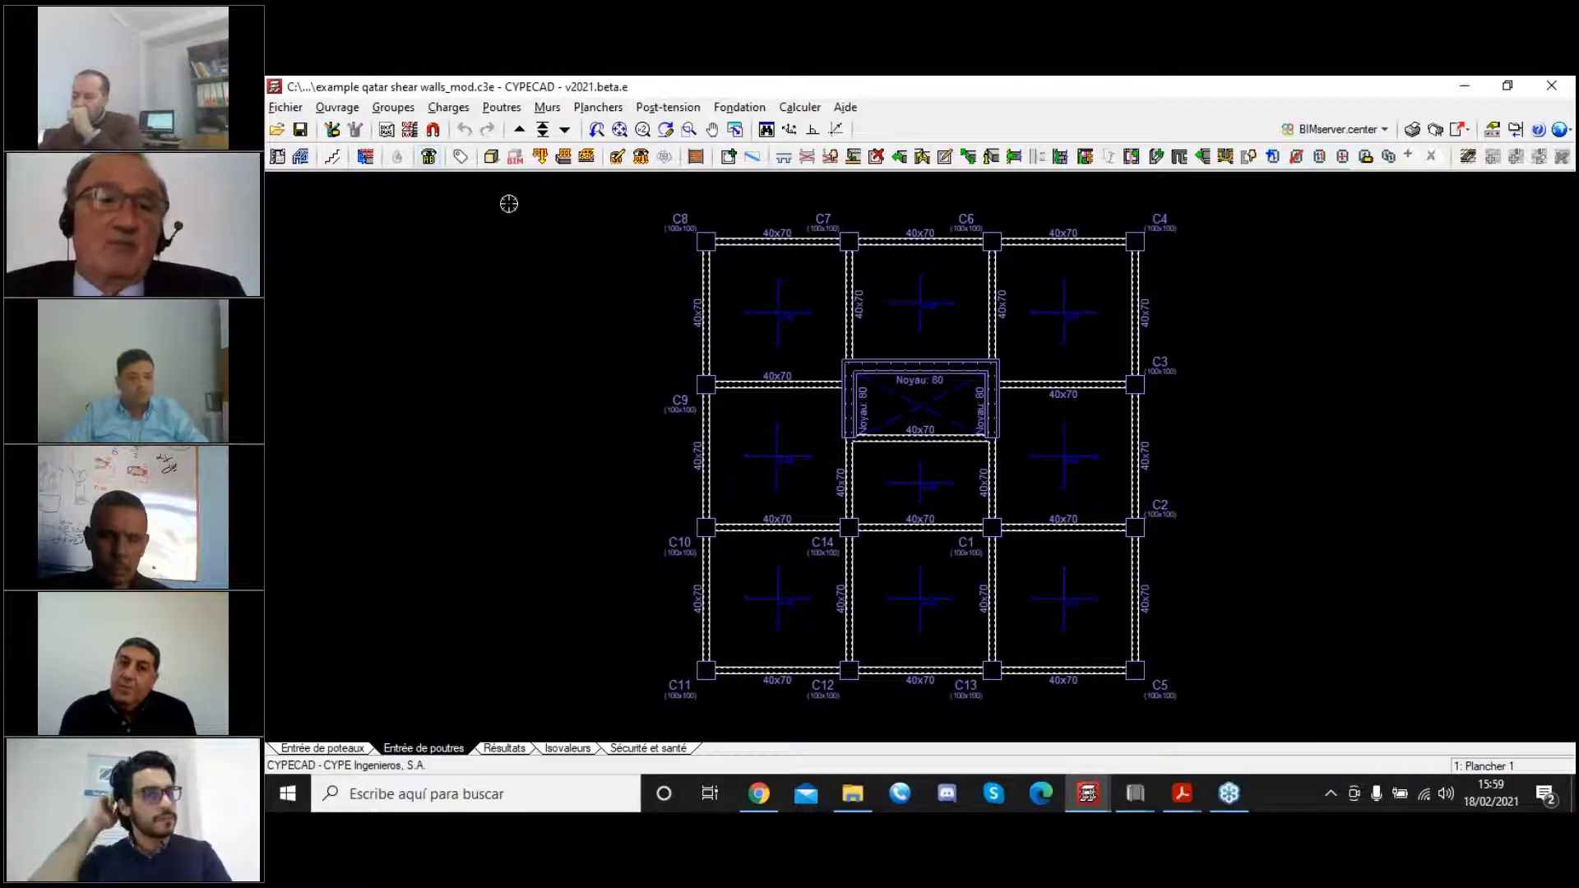
Open the column editor from the results and examine the column reinforcement table from Plancher 23 down to Fondation.
{"action": "left_click", "coordinate": [501, 108]}
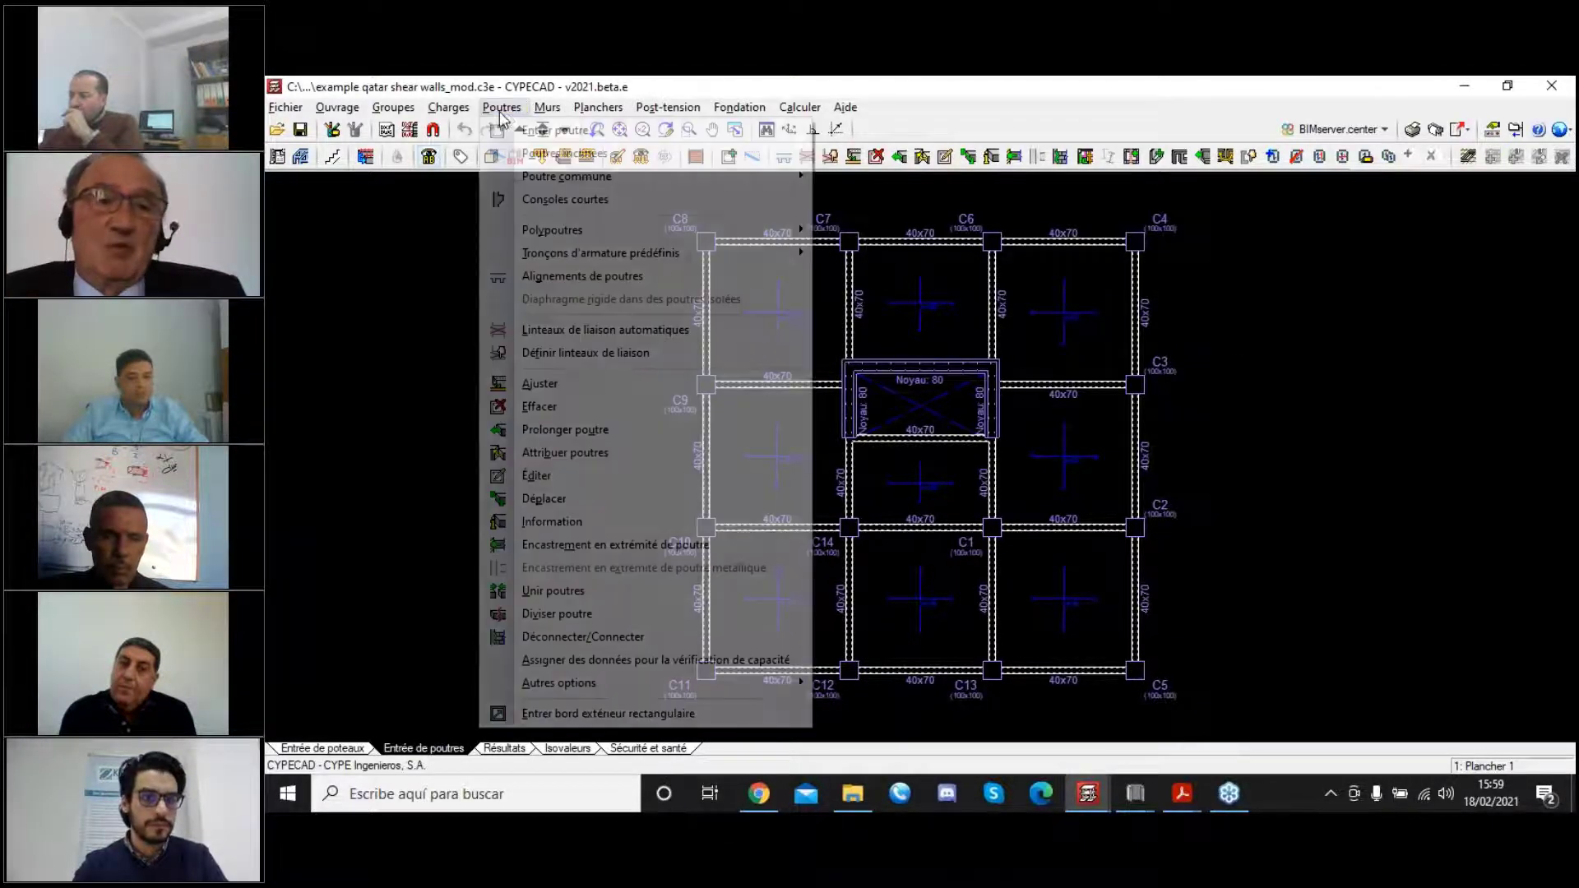
{"action": "mouse_move", "coordinate": [455, 119]}
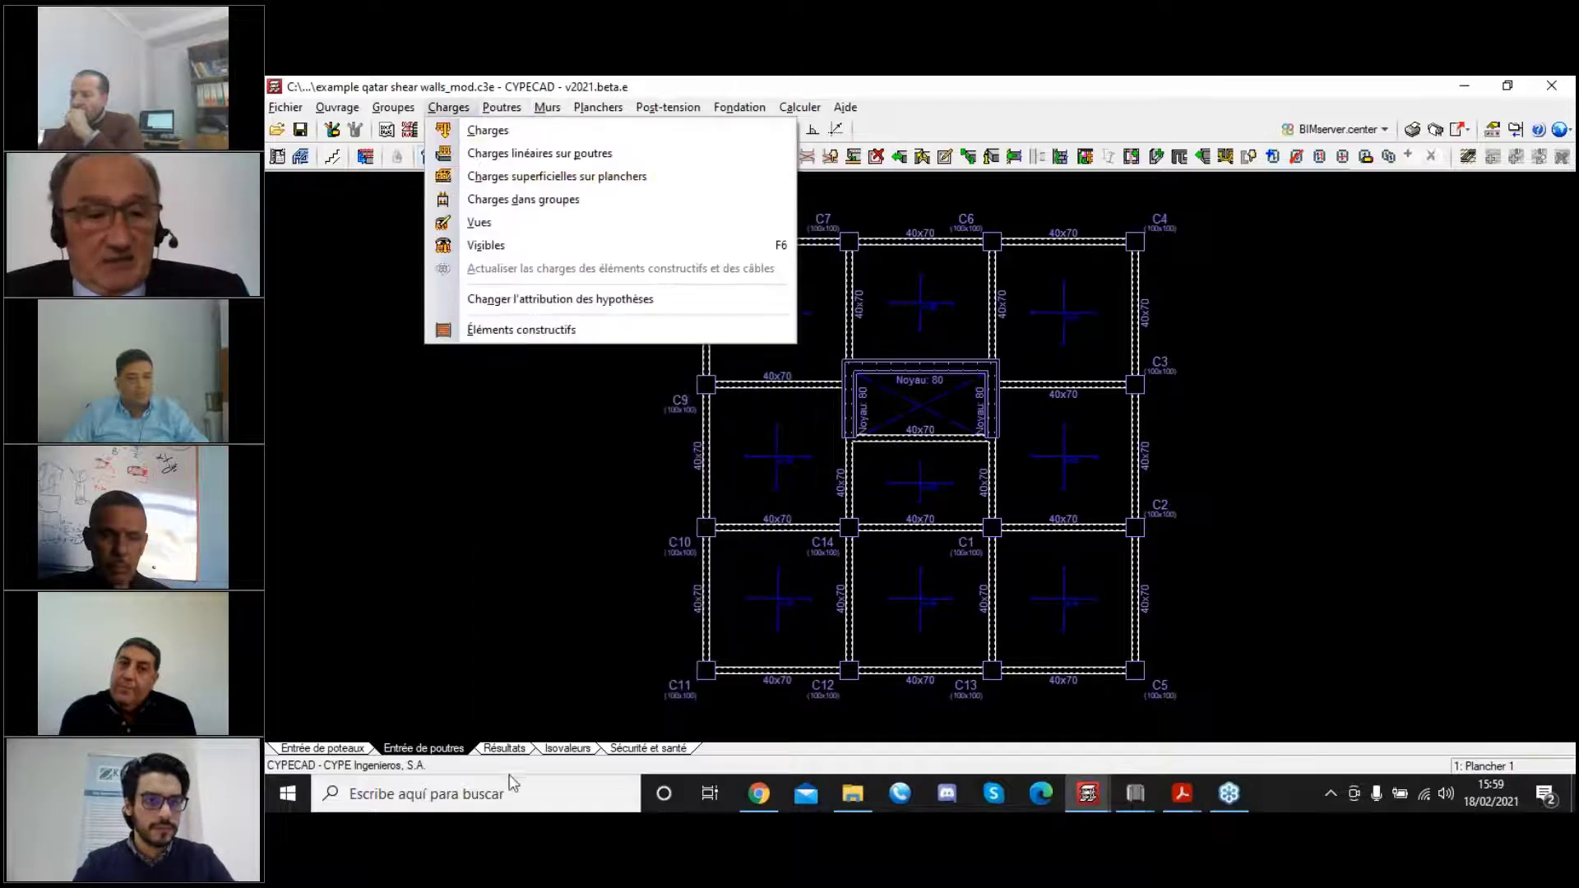
{"action": "left_click", "coordinate": [501, 750]}
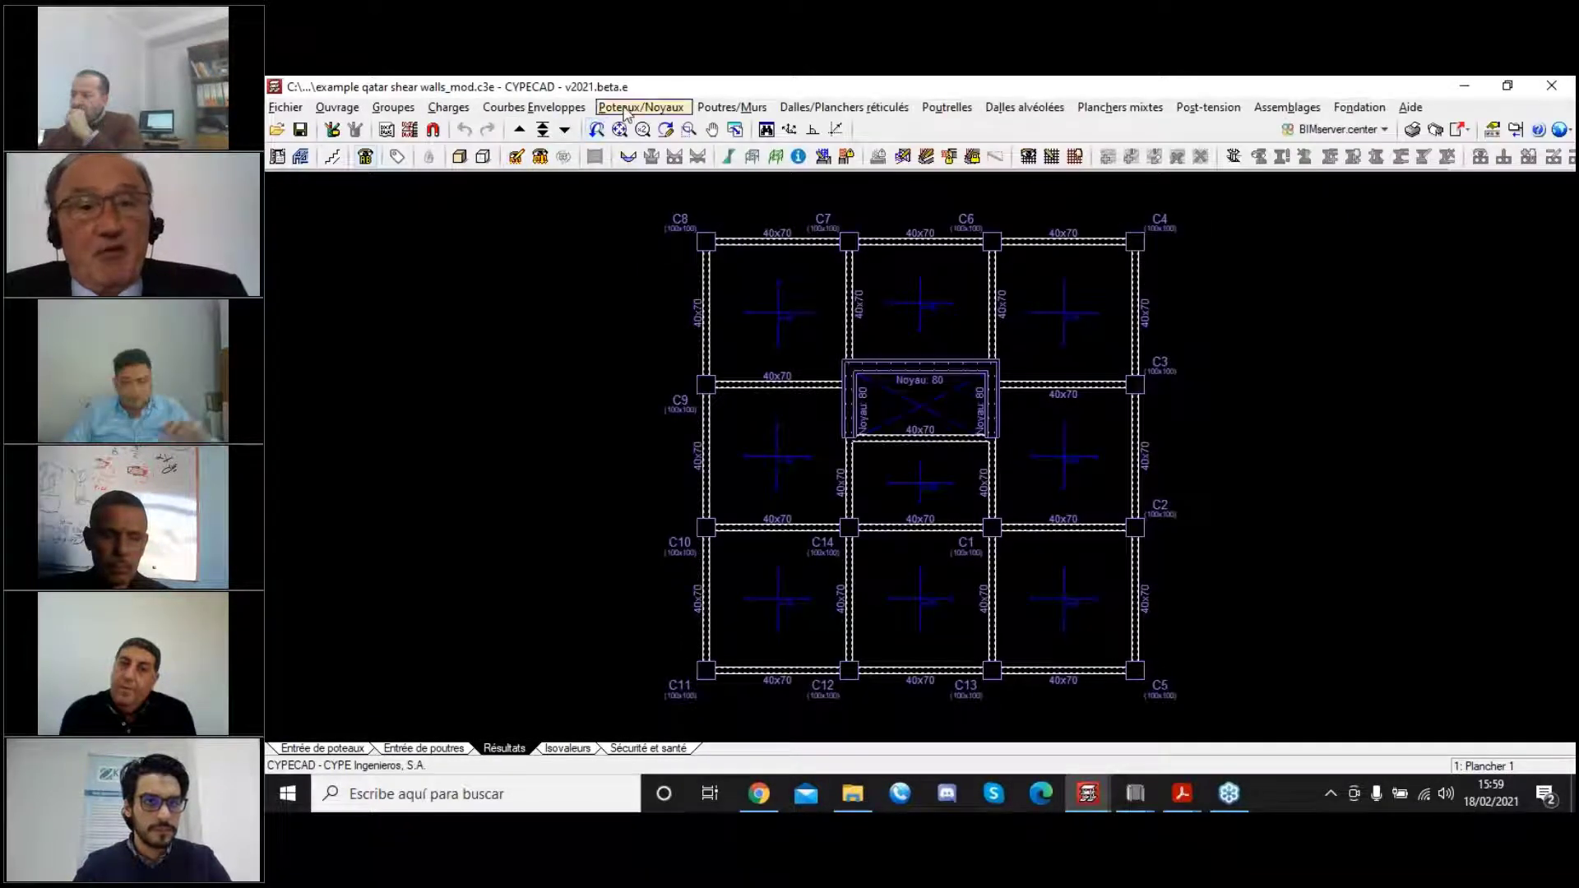
{"action": "left_click", "coordinate": [627, 111]}
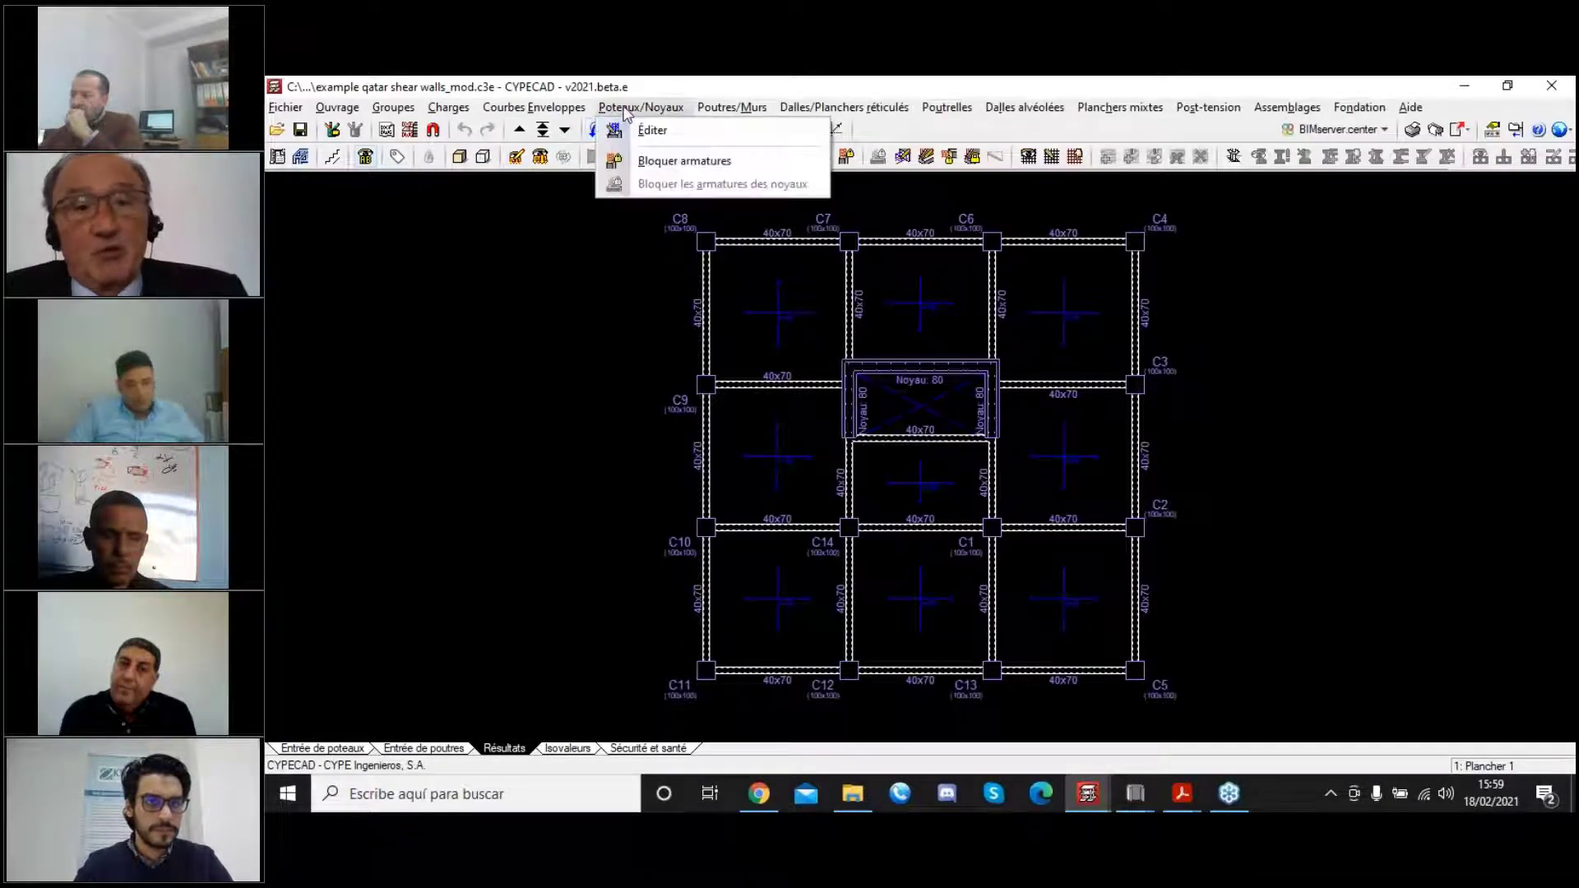
{"action": "left_click", "coordinate": [642, 132]}
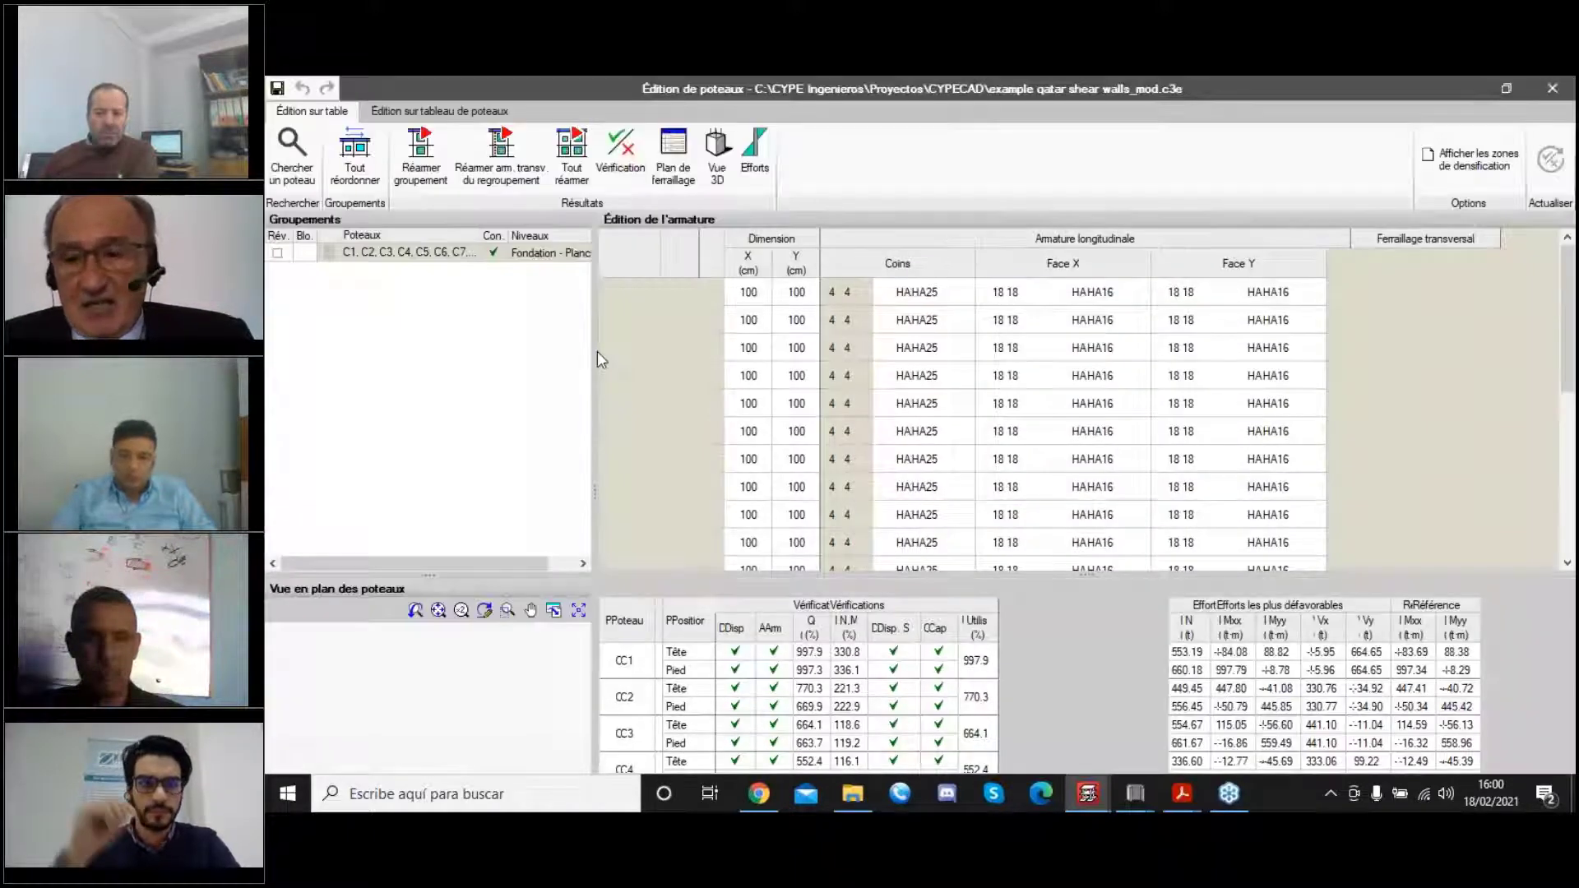
{"action": "scroll", "coordinate": [856, 400], "scroll_direction": "down", "scroll_amount": 1}
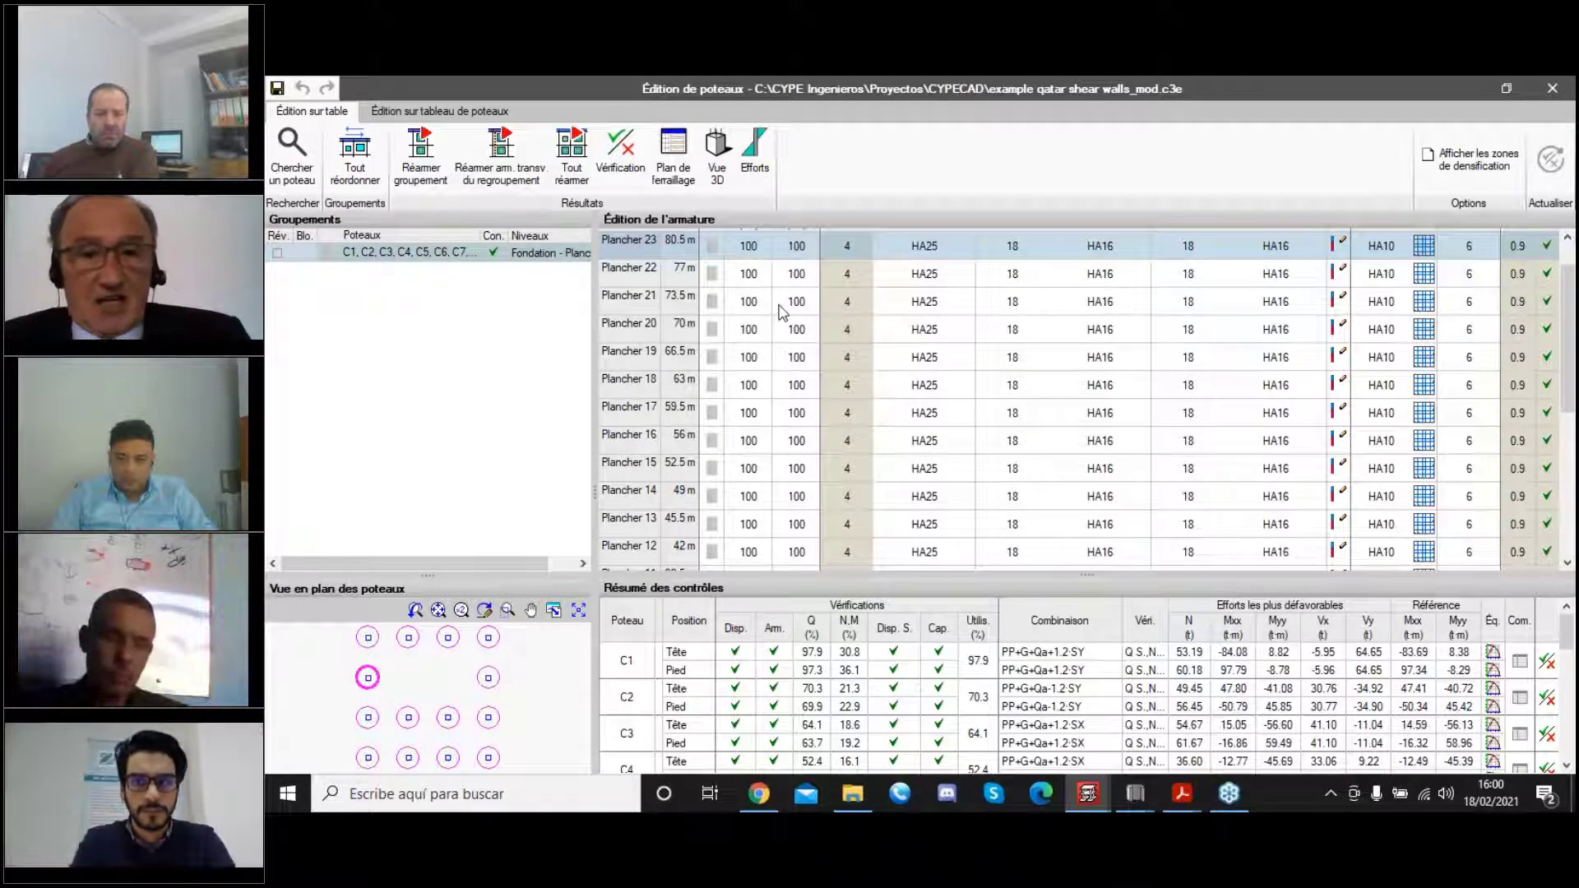
{"action": "scroll", "coordinate": [779, 311], "scroll_direction": "down", "scroll_amount": 5}
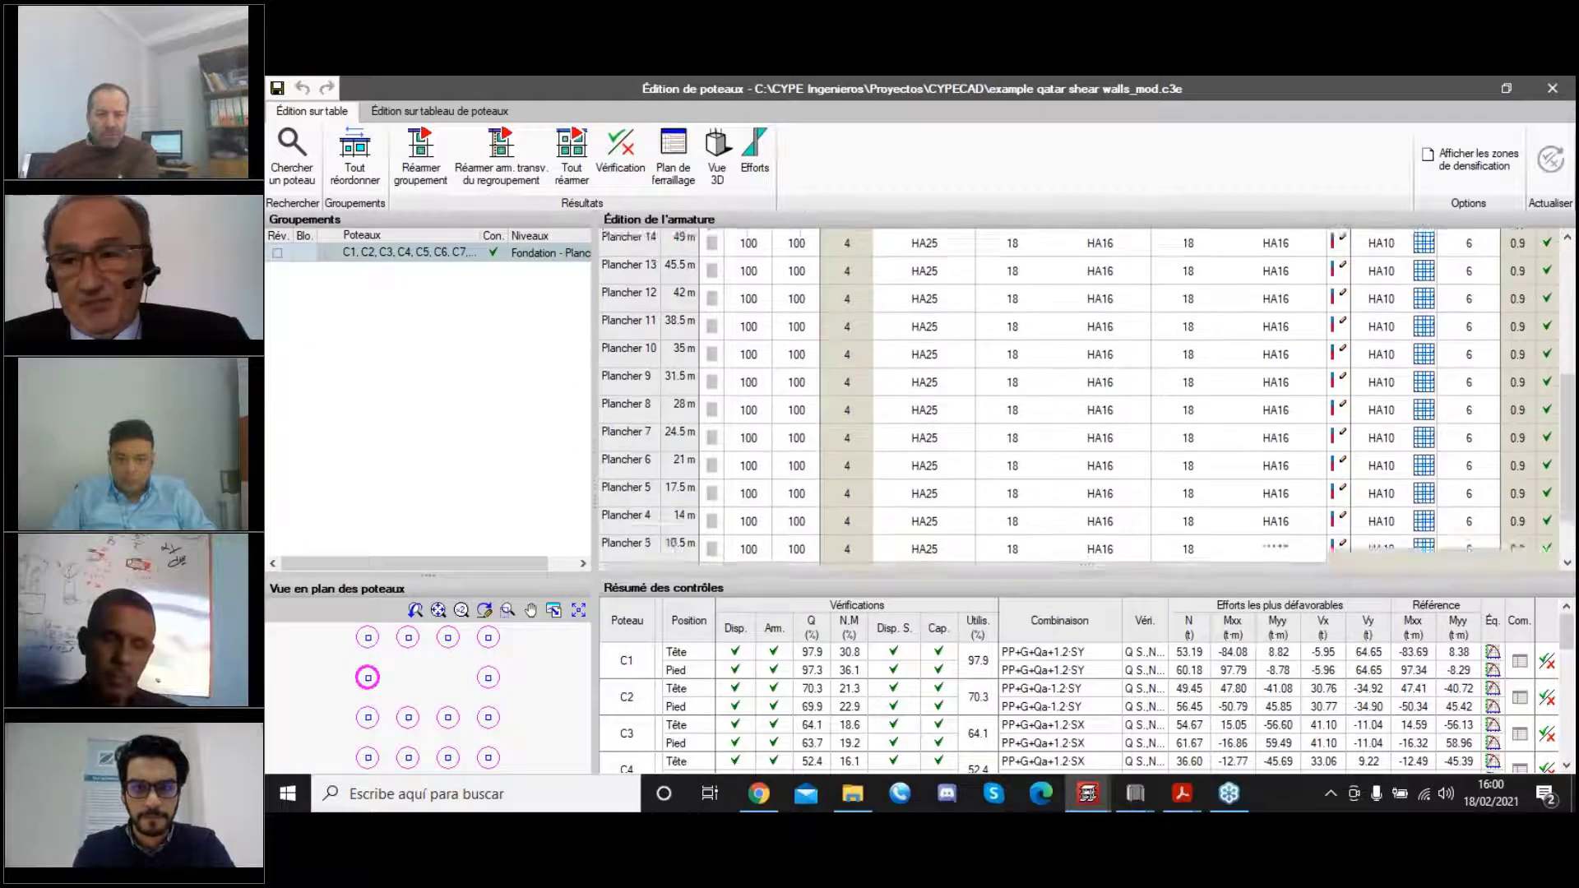
{"action": "scroll", "coordinate": [763, 403], "scroll_direction": "down", "scroll_amount": 2}
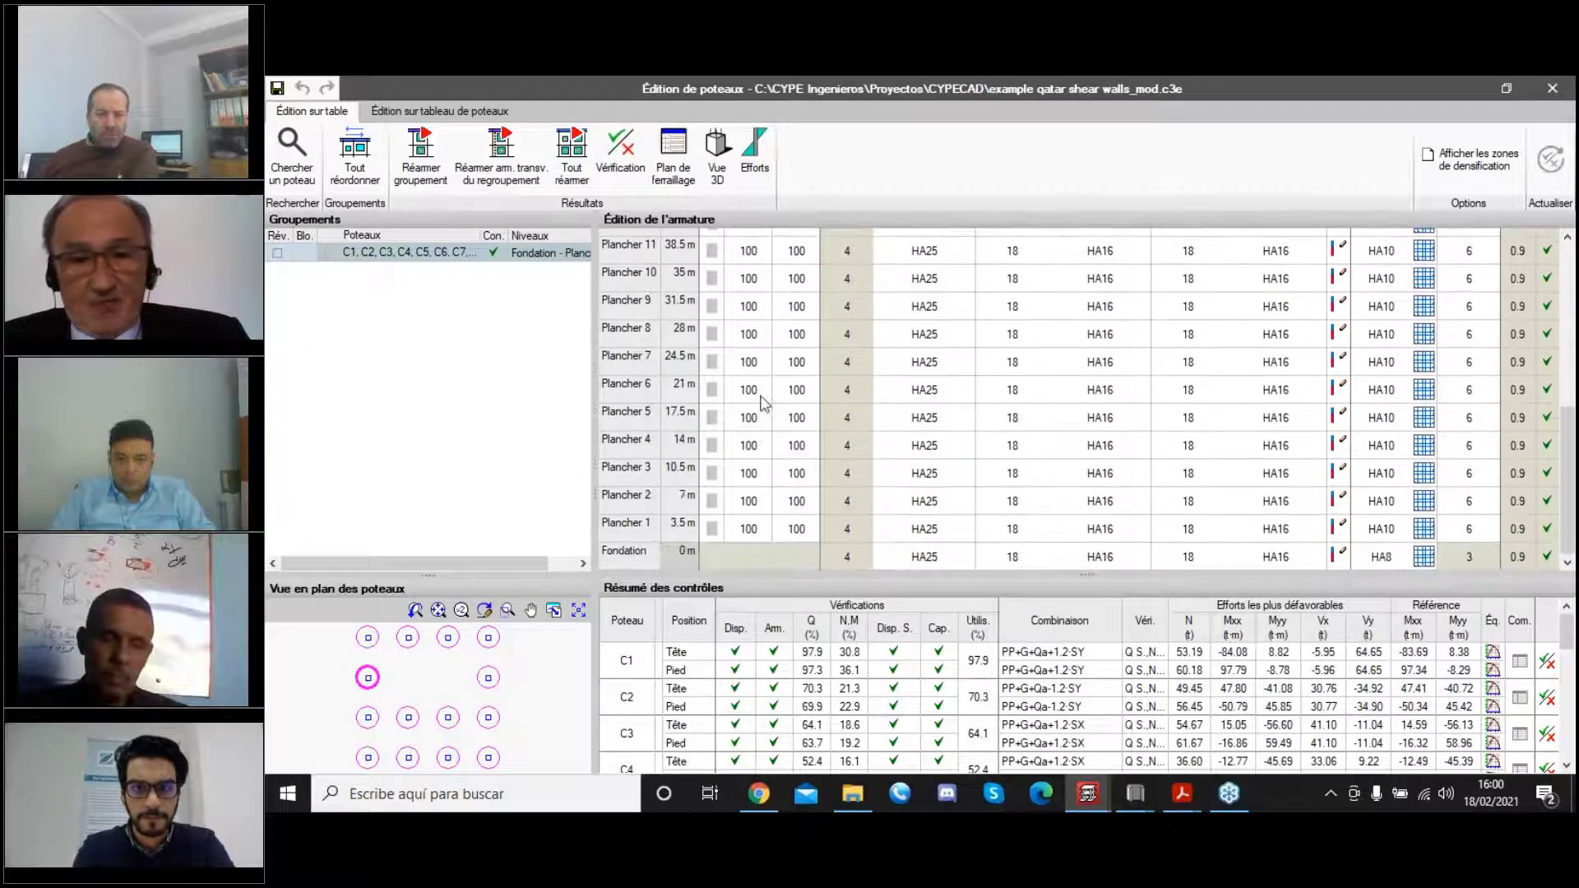
Open the checks of column C1 and examine the reinforcement provisions of BAEL 91 révisé 99, Articles A.8.1,3 and A.7.2,2.
{"action": "left_click", "coordinate": [1053, 655]}
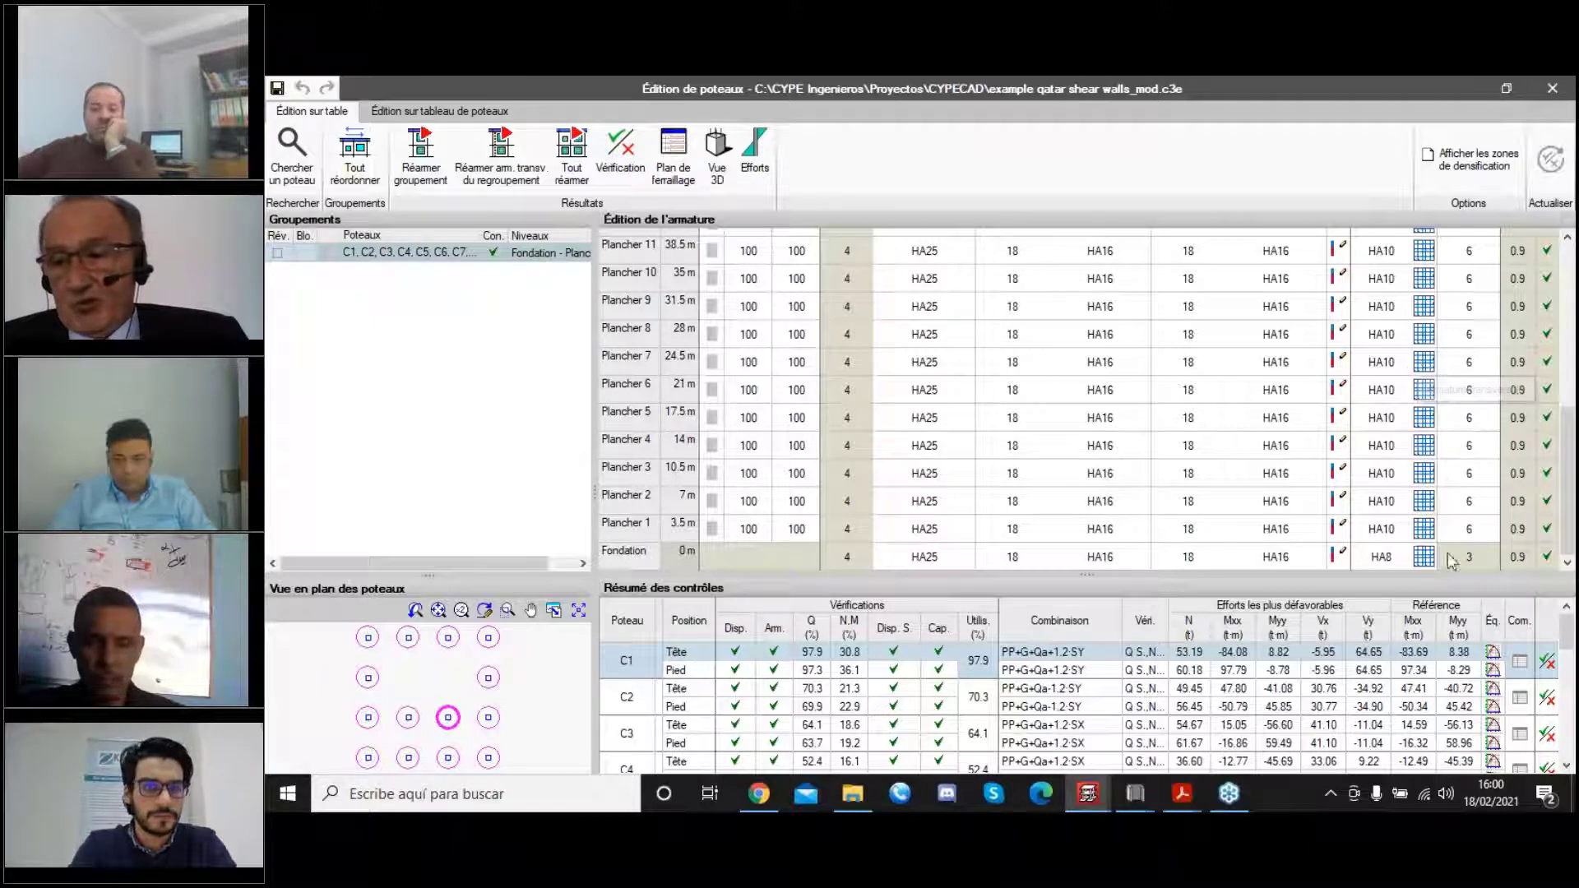
{"action": "left_click", "coordinate": [1546, 664]}
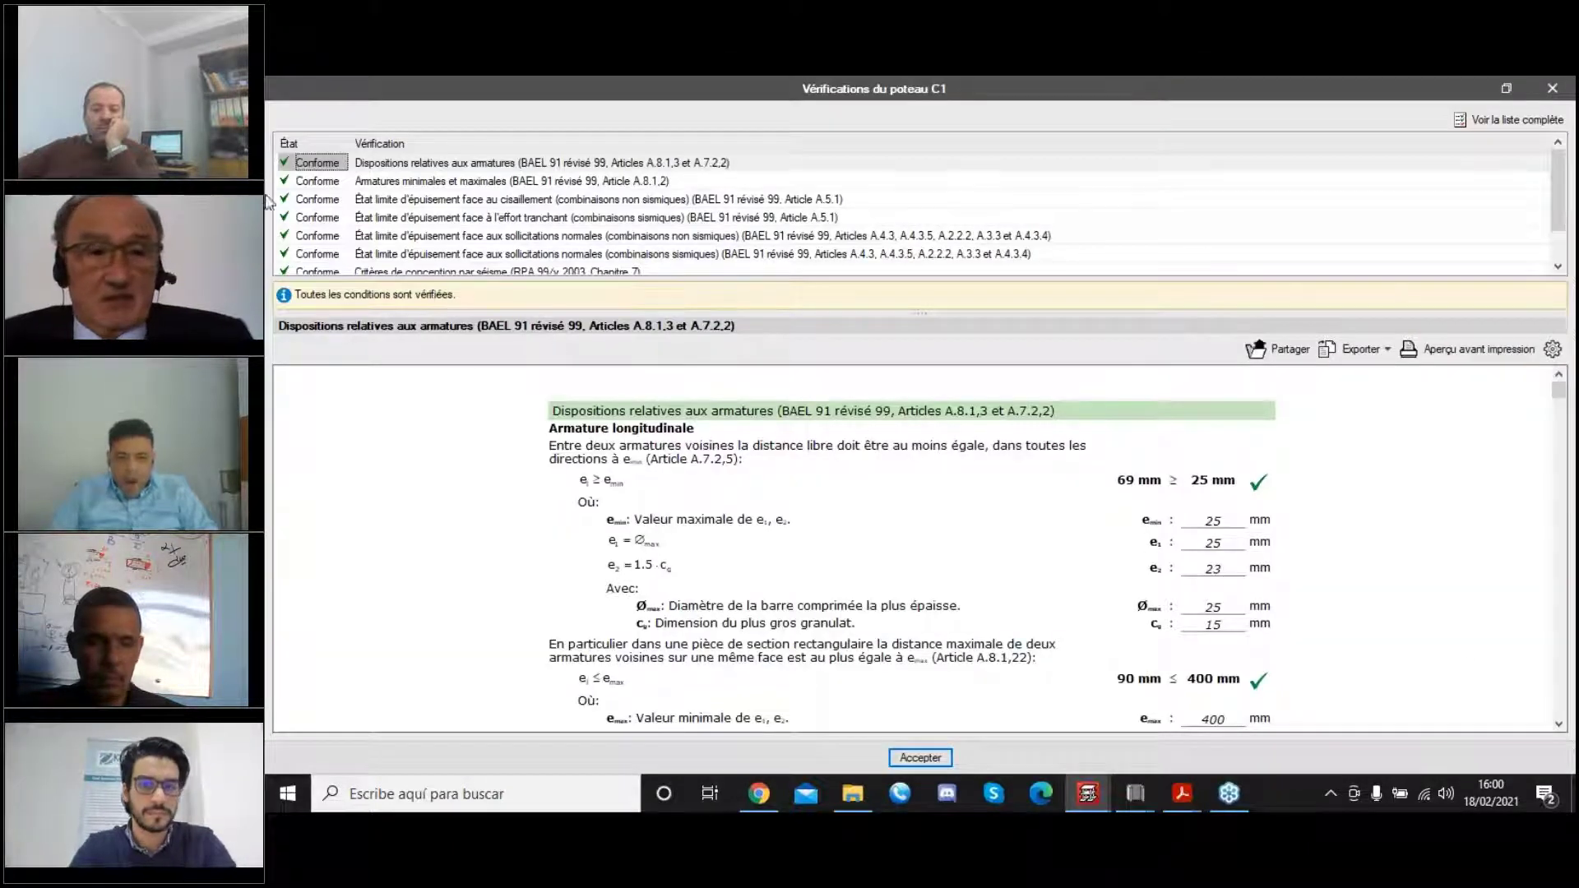
{"action": "scroll", "coordinate": [836, 519], "scroll_direction": "down", "scroll_amount": 2}
{"action": "scroll", "coordinate": [835, 520], "scroll_direction": "down", "scroll_amount": 6}
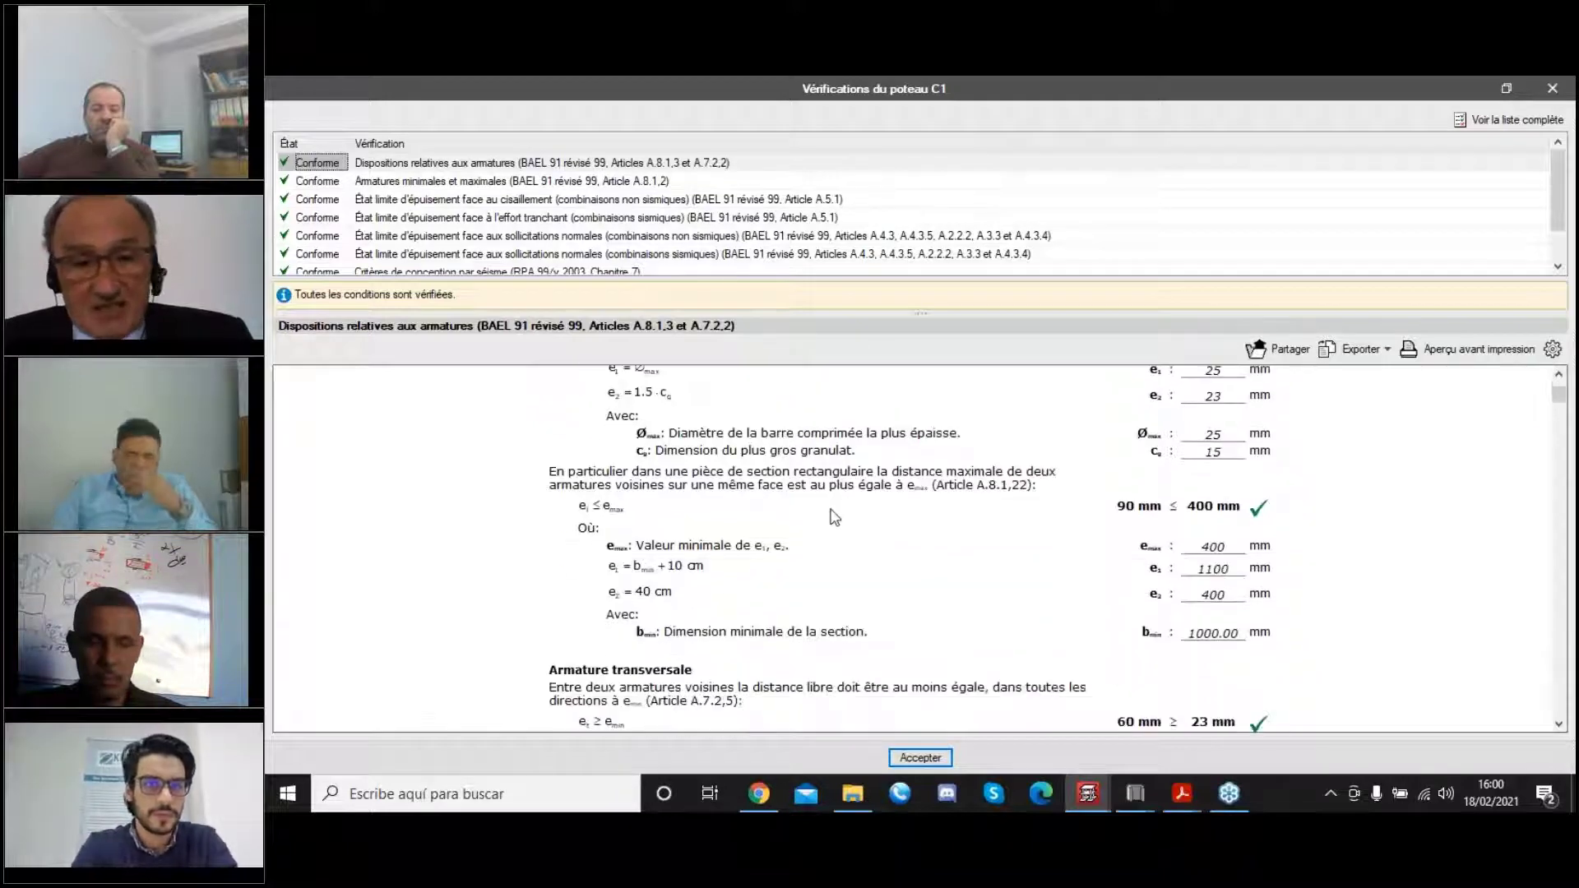
{"action": "scroll", "coordinate": [836, 513], "scroll_direction": "down", "scroll_amount": 5}
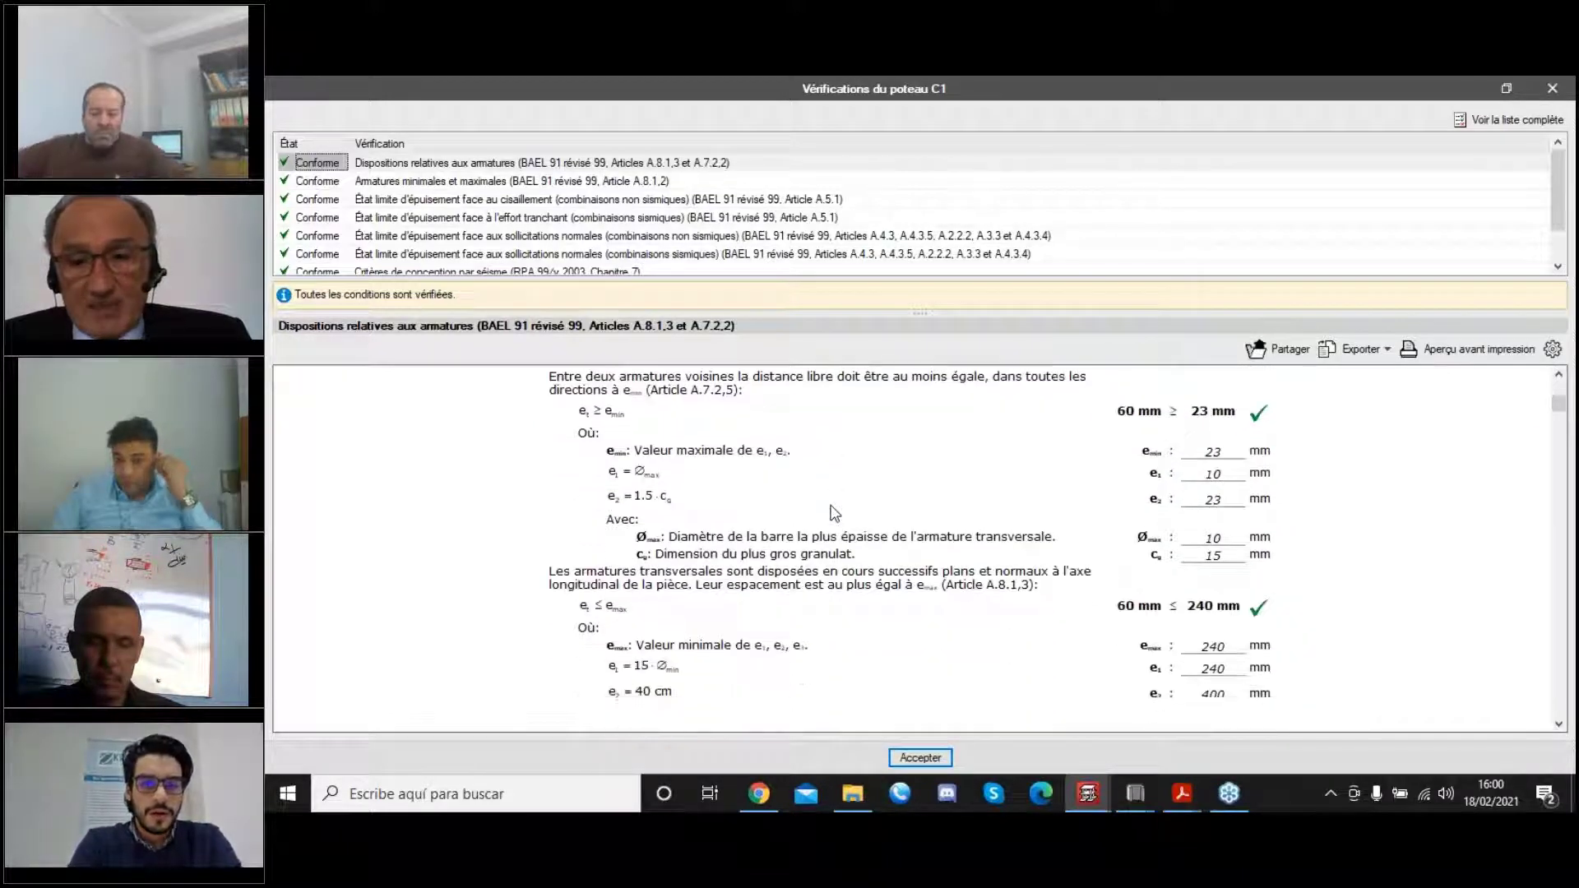
{"action": "scroll", "coordinate": [836, 503], "scroll_direction": "down", "scroll_amount": 5}
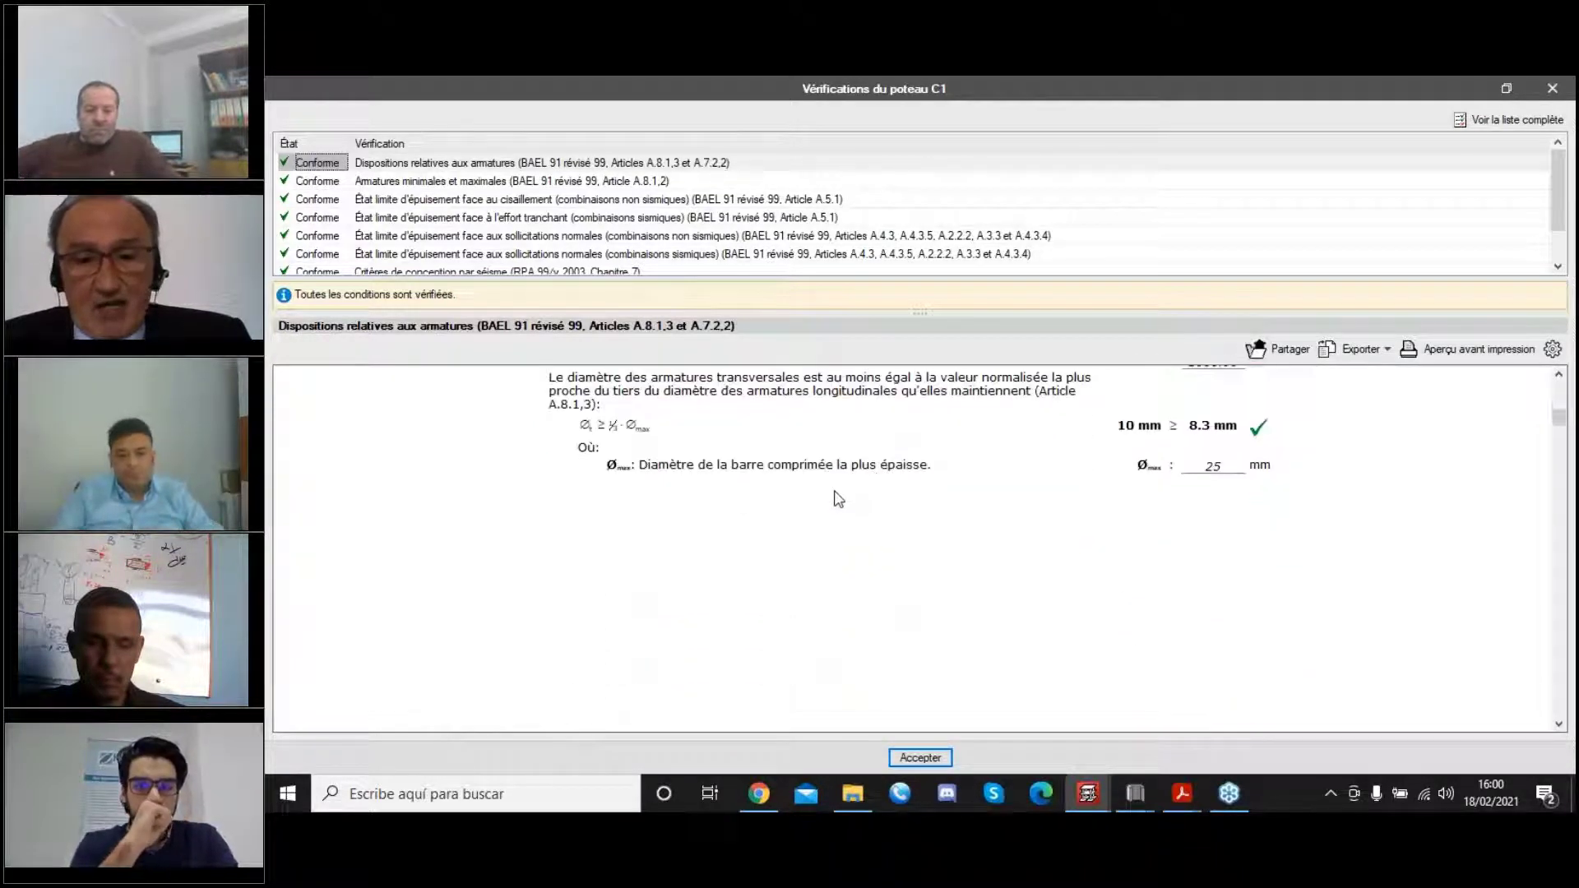
{"action": "scroll", "coordinate": [617, 229], "scroll_direction": "down", "scroll_amount": 1}
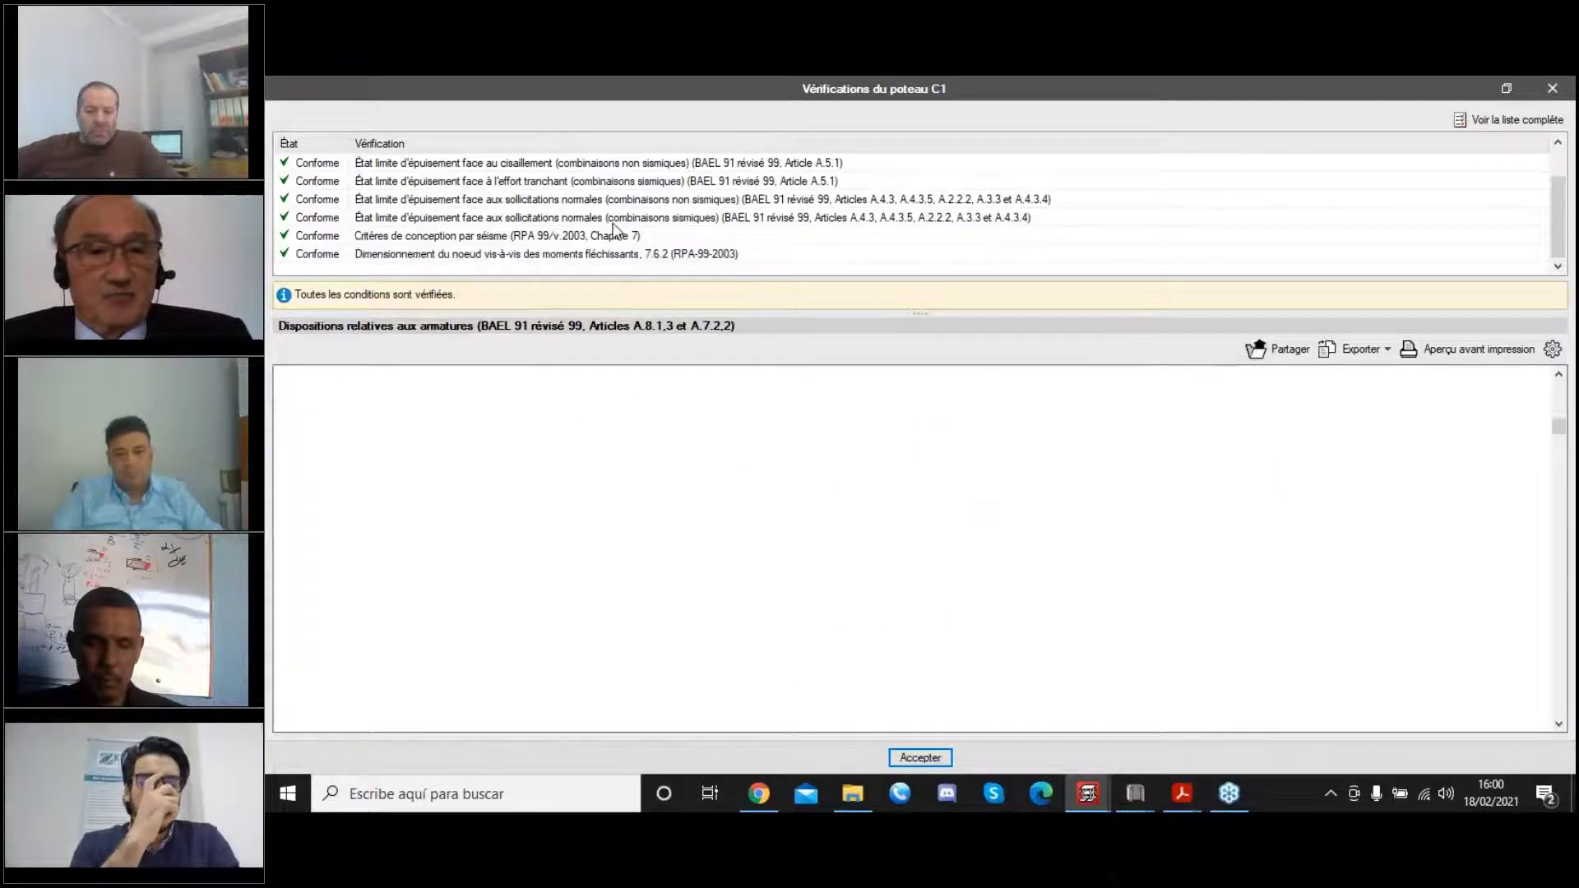
Examine column C1's seismic design criteria under RPA 99/v.2003, Chapitre 7, and close the checks and the column editor.
{"action": "left_click", "coordinate": [573, 238]}
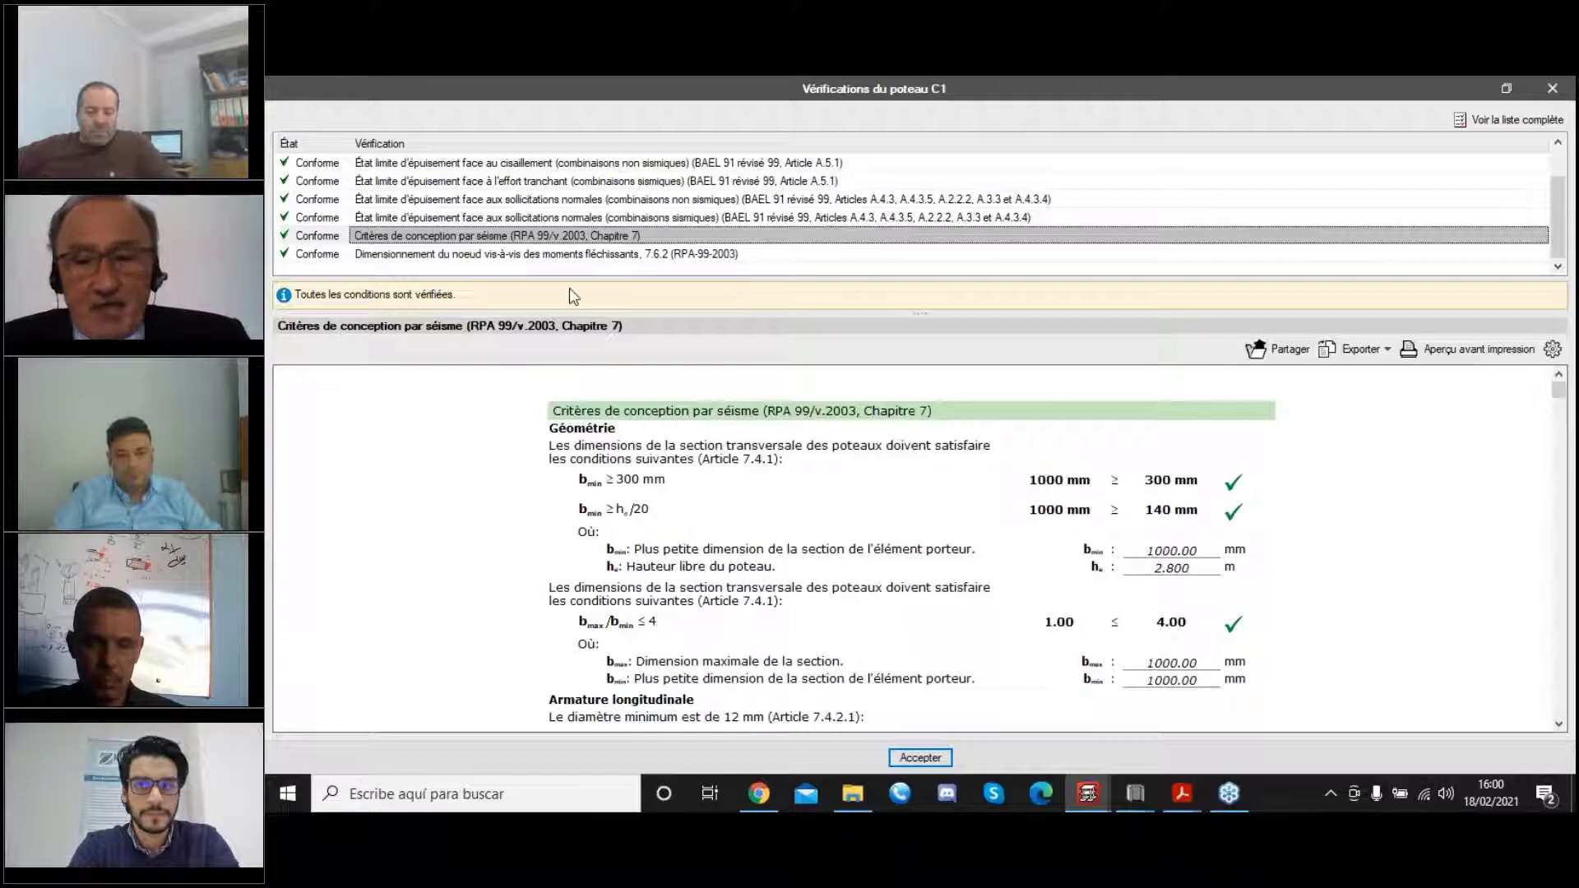
{"action": "scroll", "coordinate": [720, 466], "scroll_direction": "down", "scroll_amount": 3}
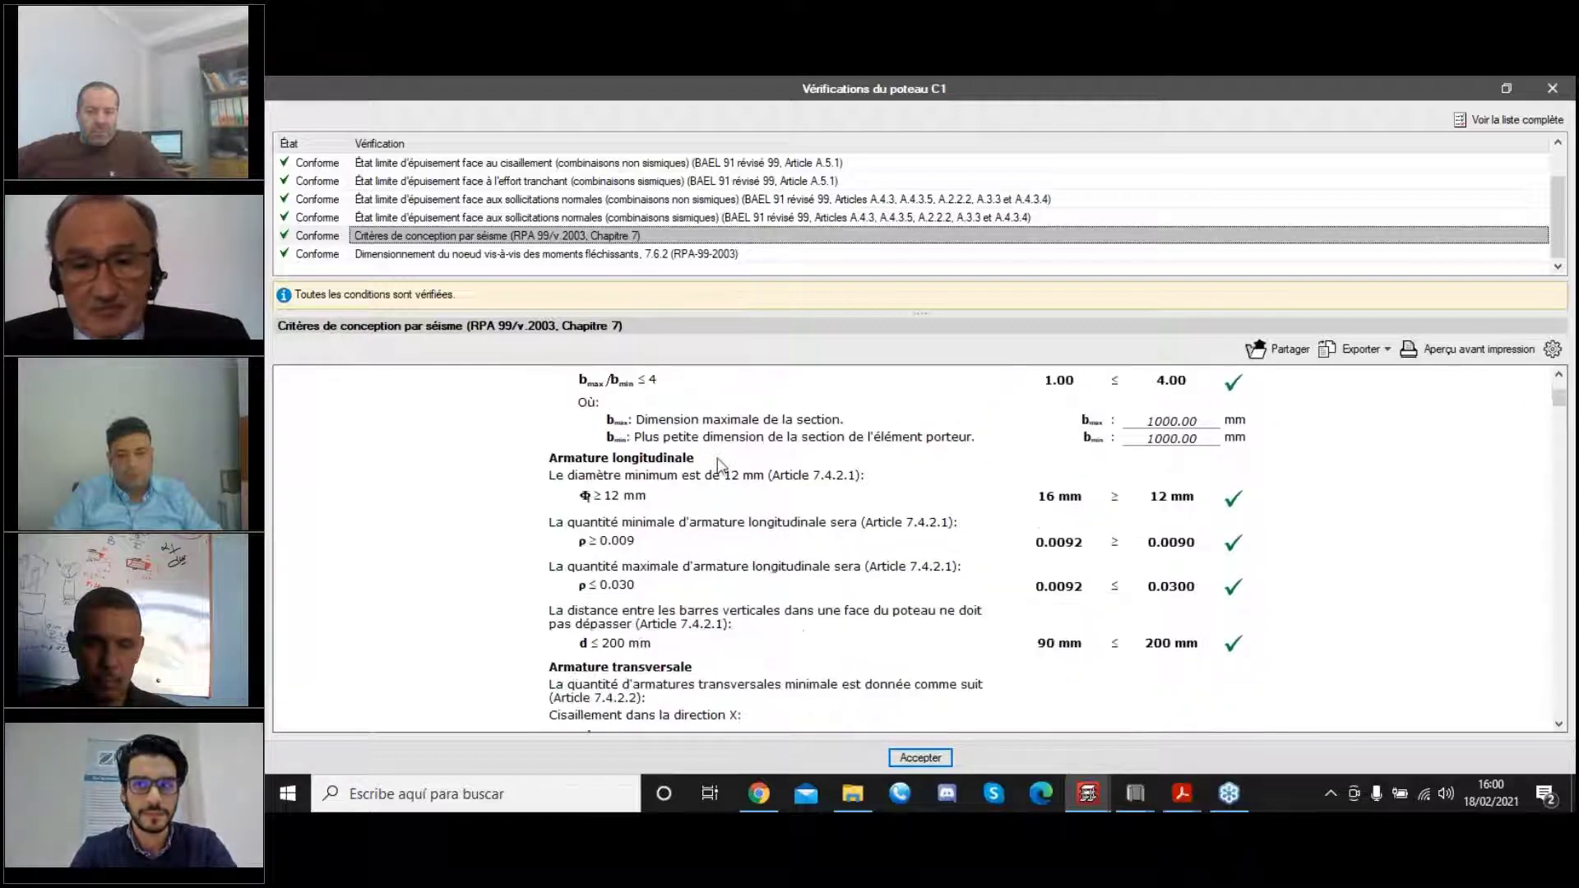
{"action": "scroll", "coordinate": [718, 464], "scroll_direction": "down", "scroll_amount": 4}
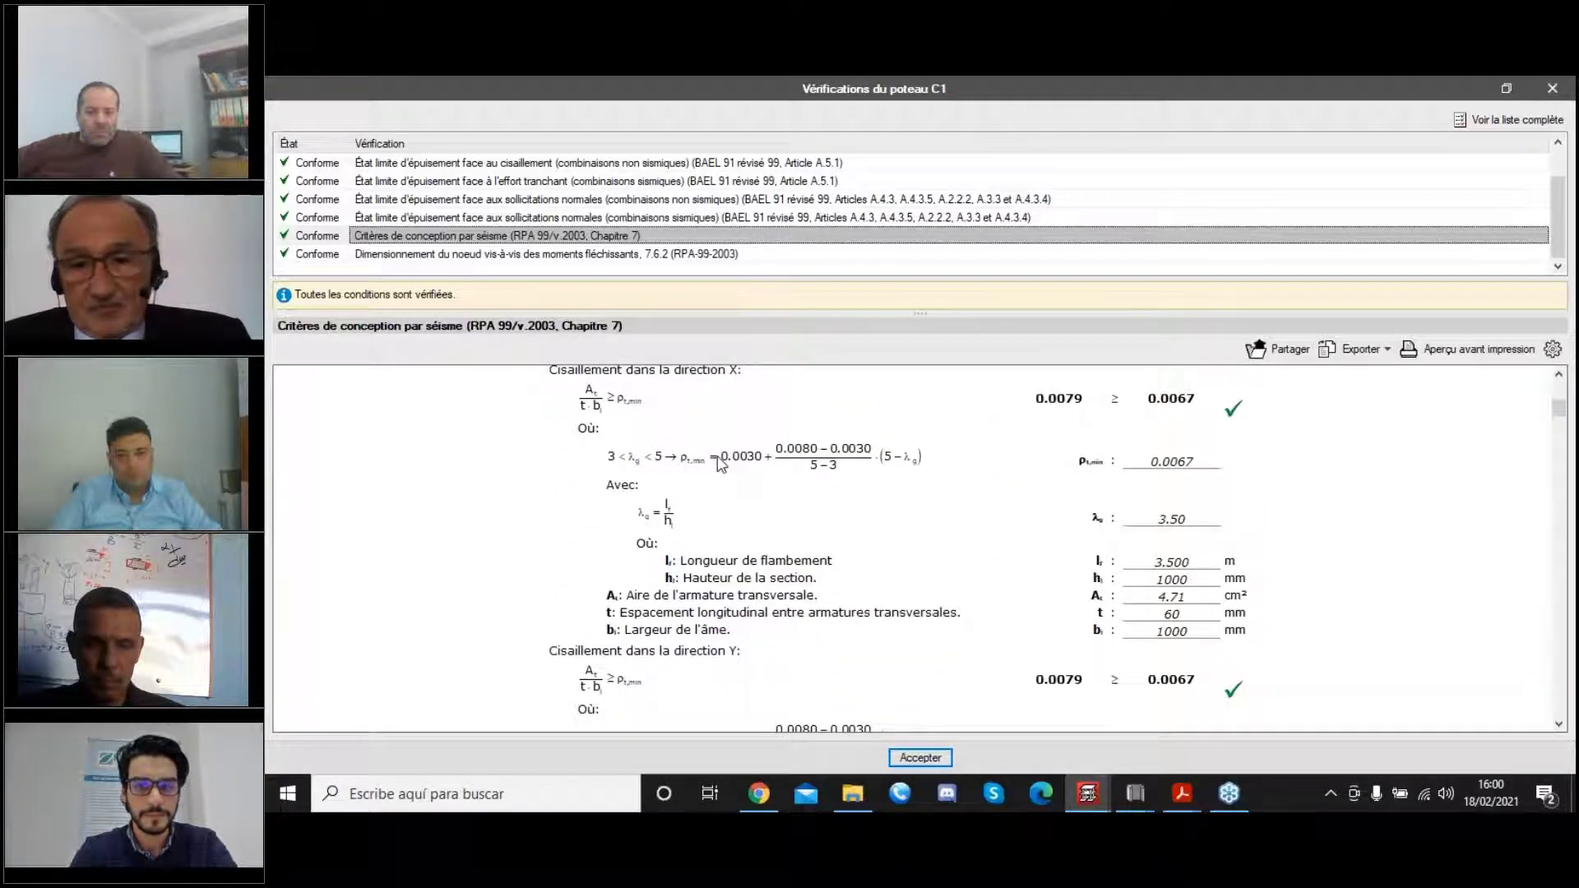
{"action": "scroll", "coordinate": [720, 463], "scroll_direction": "down", "scroll_amount": 6}
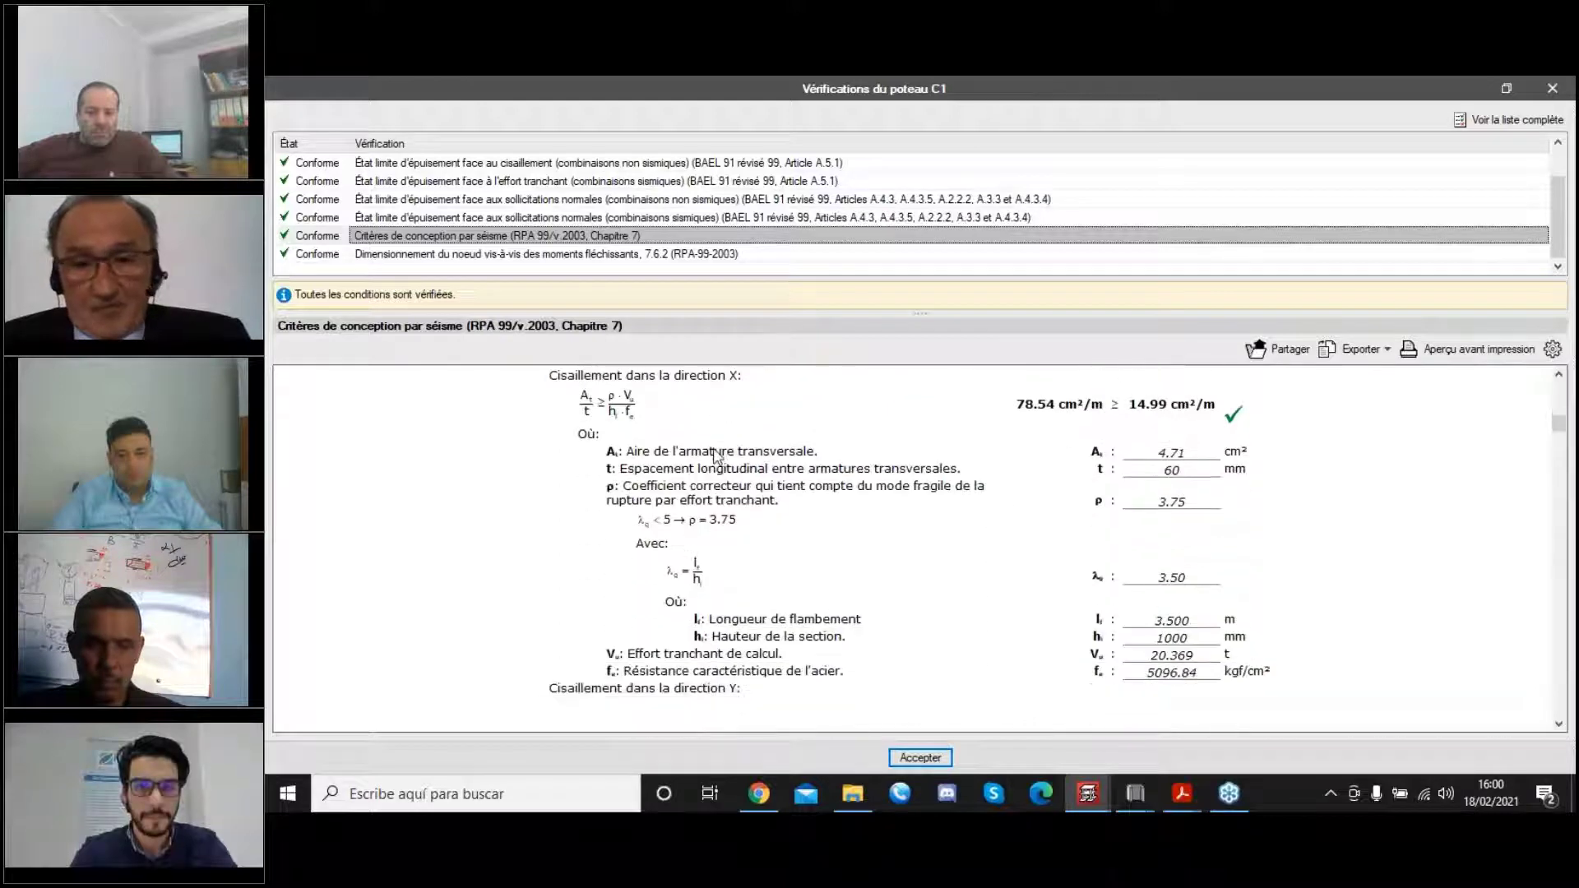
{"action": "scroll", "coordinate": [718, 457], "scroll_direction": "down", "scroll_amount": 6}
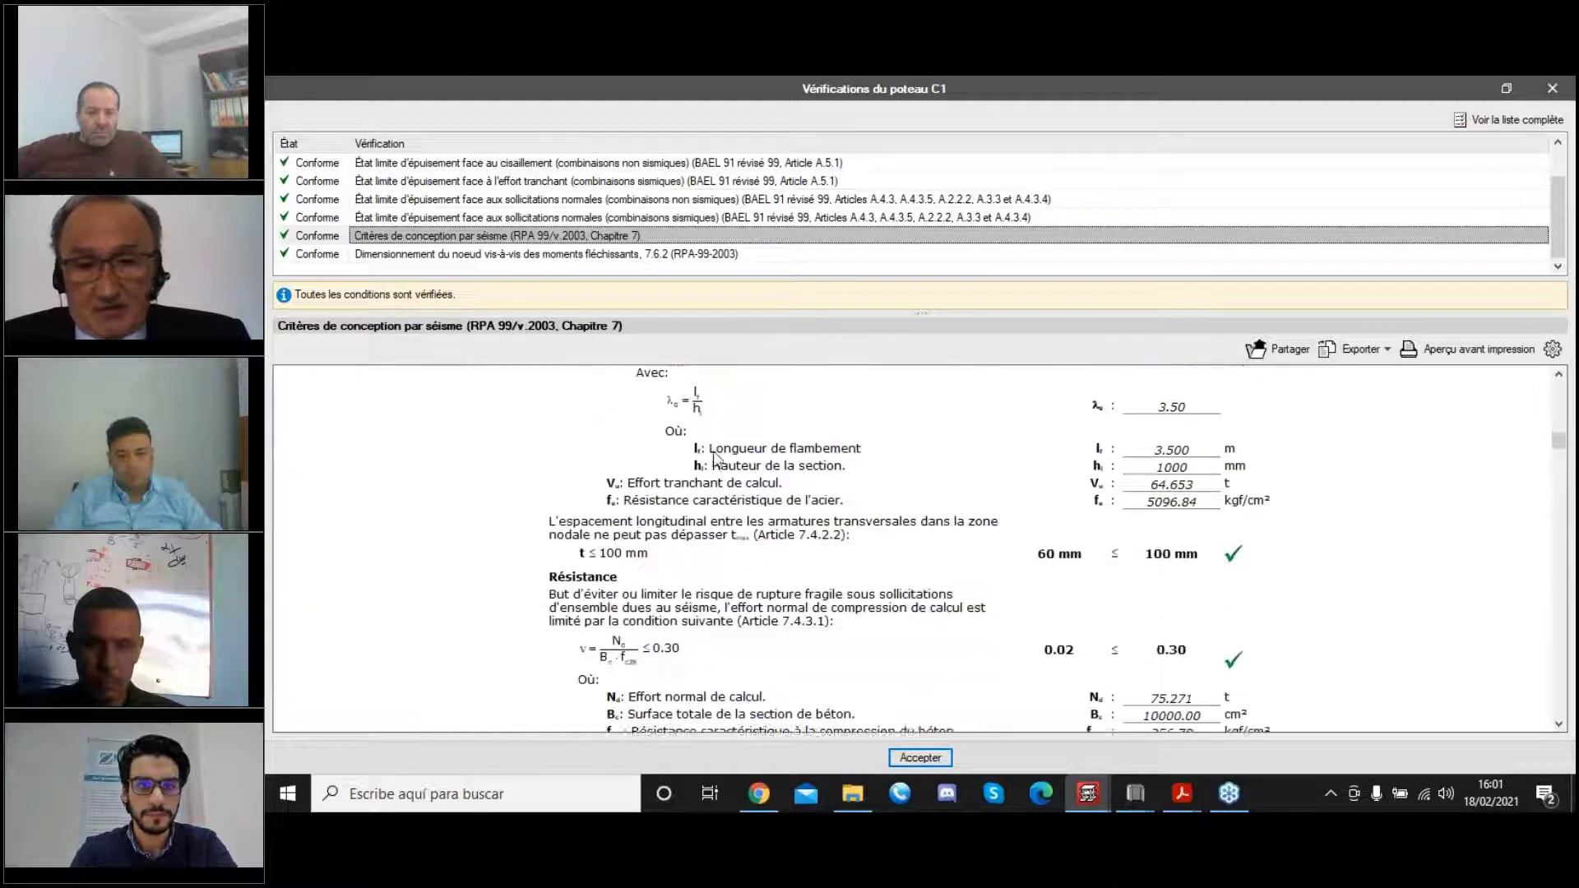
{"action": "scroll", "coordinate": [715, 458], "scroll_direction": "down", "scroll_amount": 3}
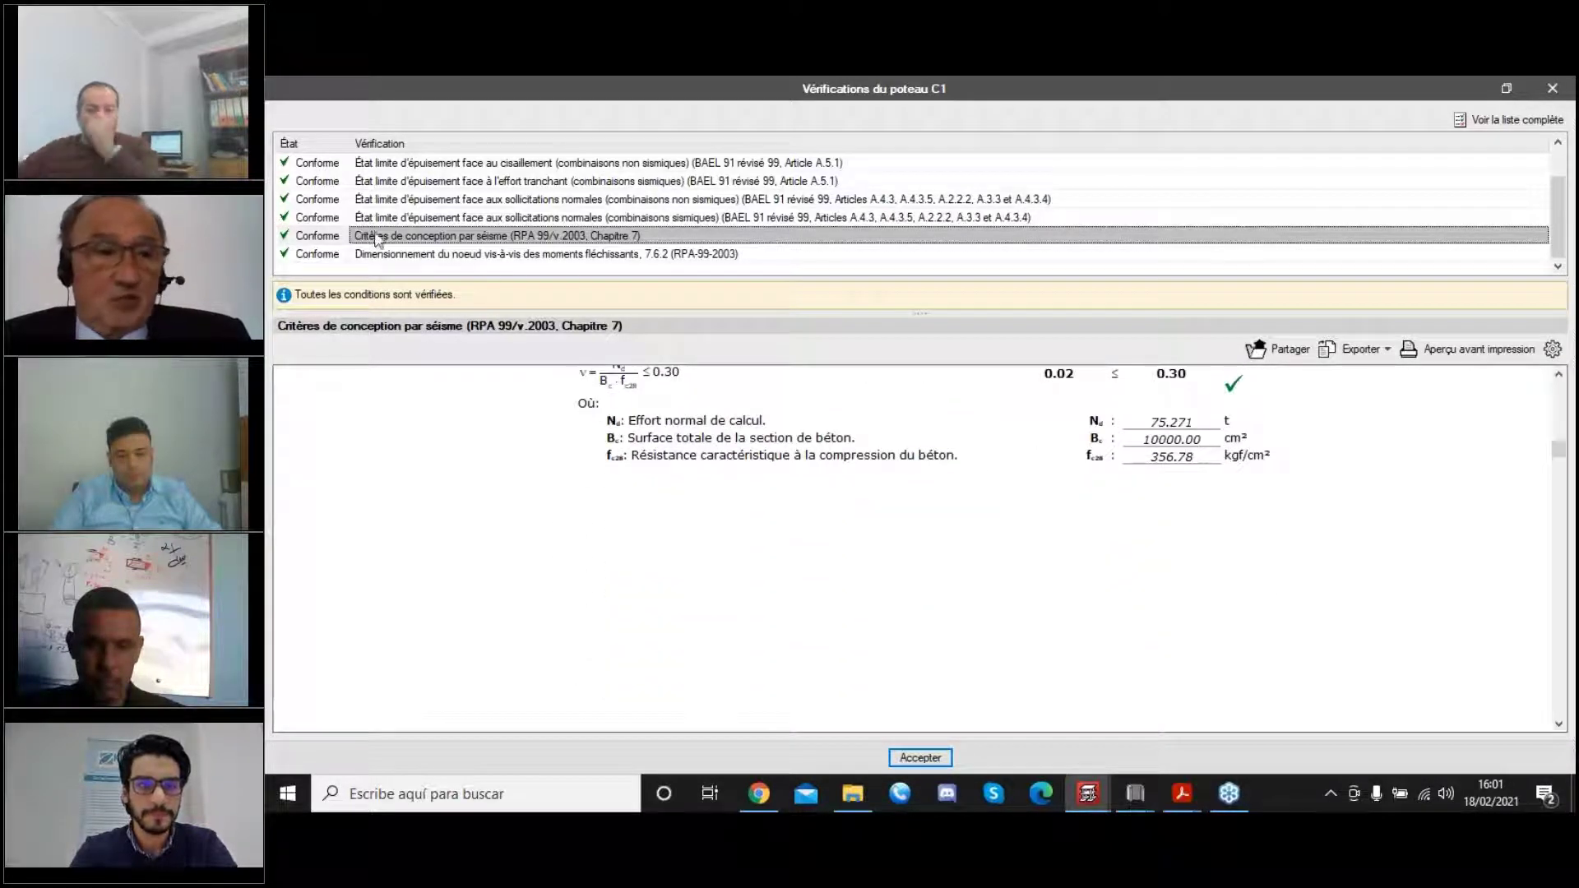
{"action": "left_click", "coordinate": [1546, 88]}
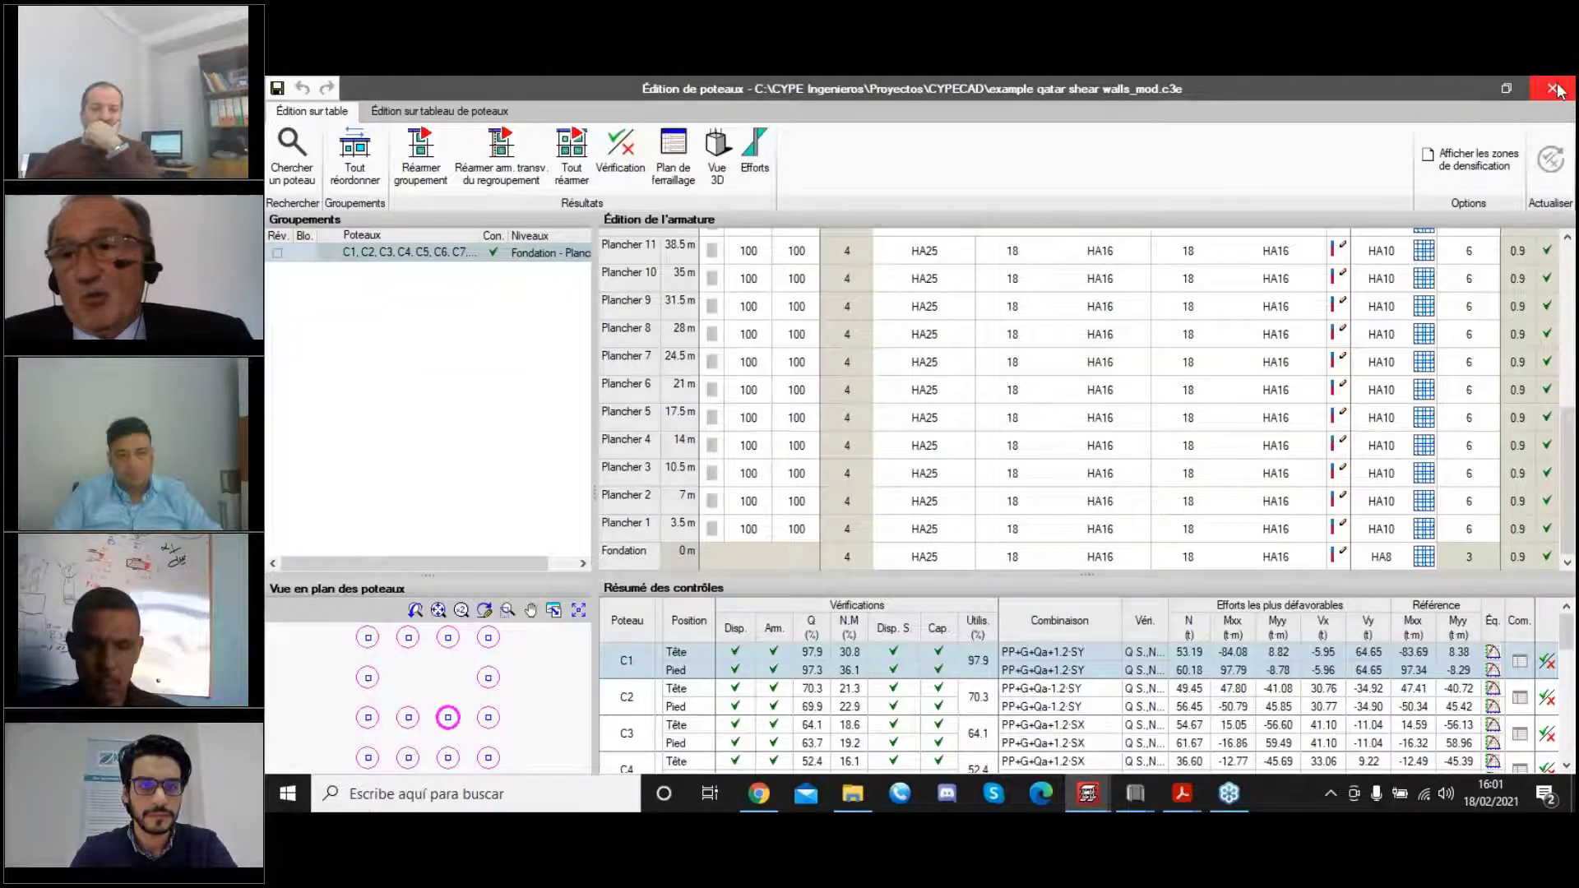
{"action": "left_click", "coordinate": [1552, 88]}
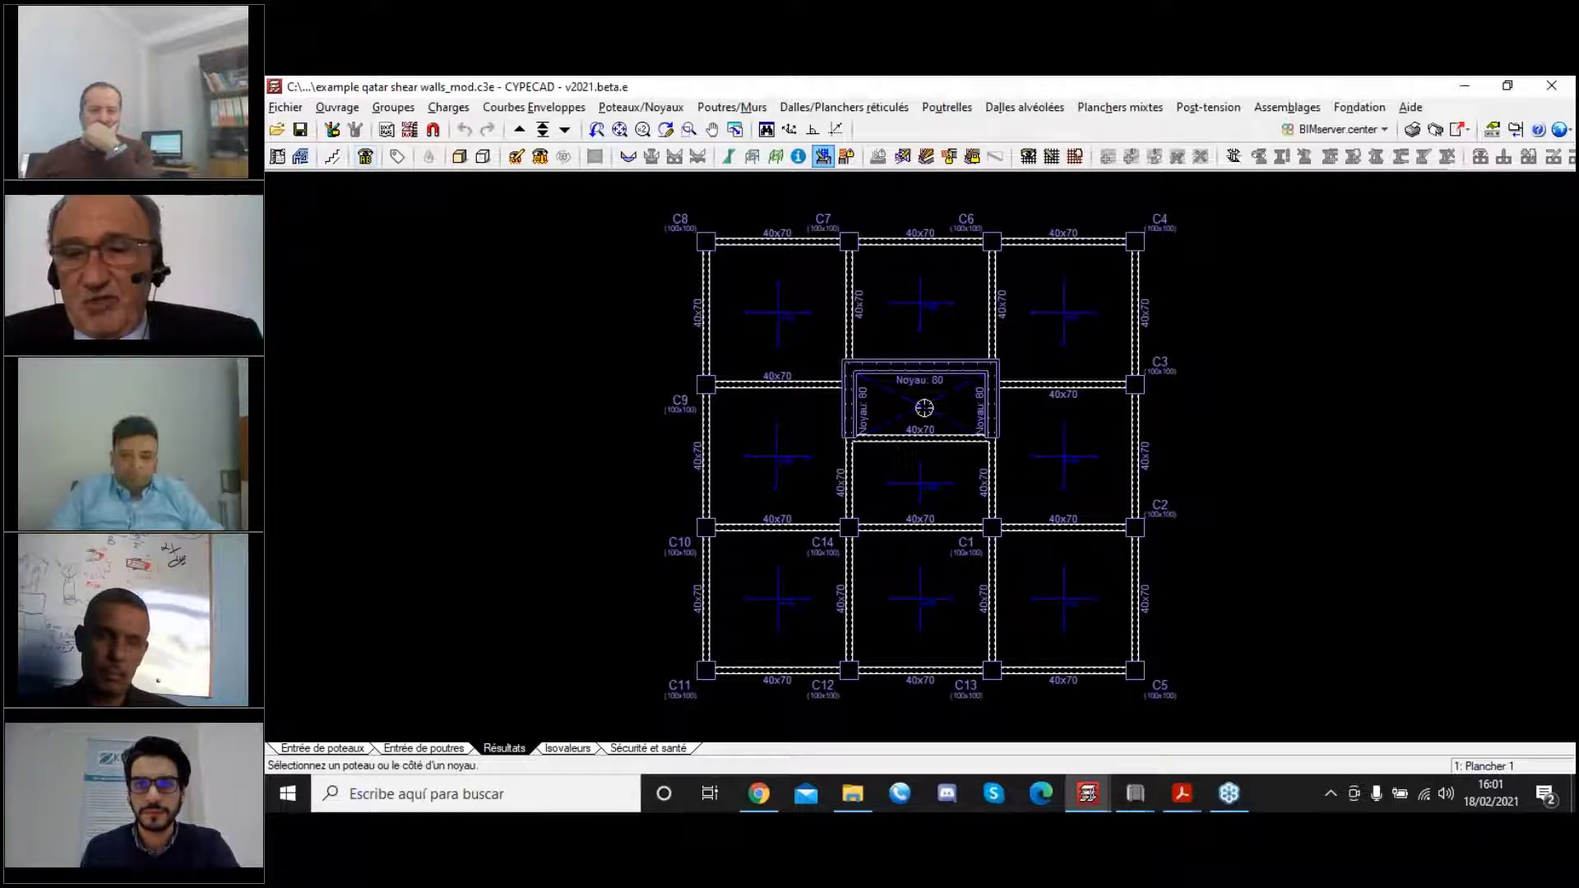
Switch to the tower model in StruBIM Shear Walls and inspect the yellow core-section diagrams on the upper storeys up close.
{"action": "mouse_move", "coordinate": [1133, 794]}
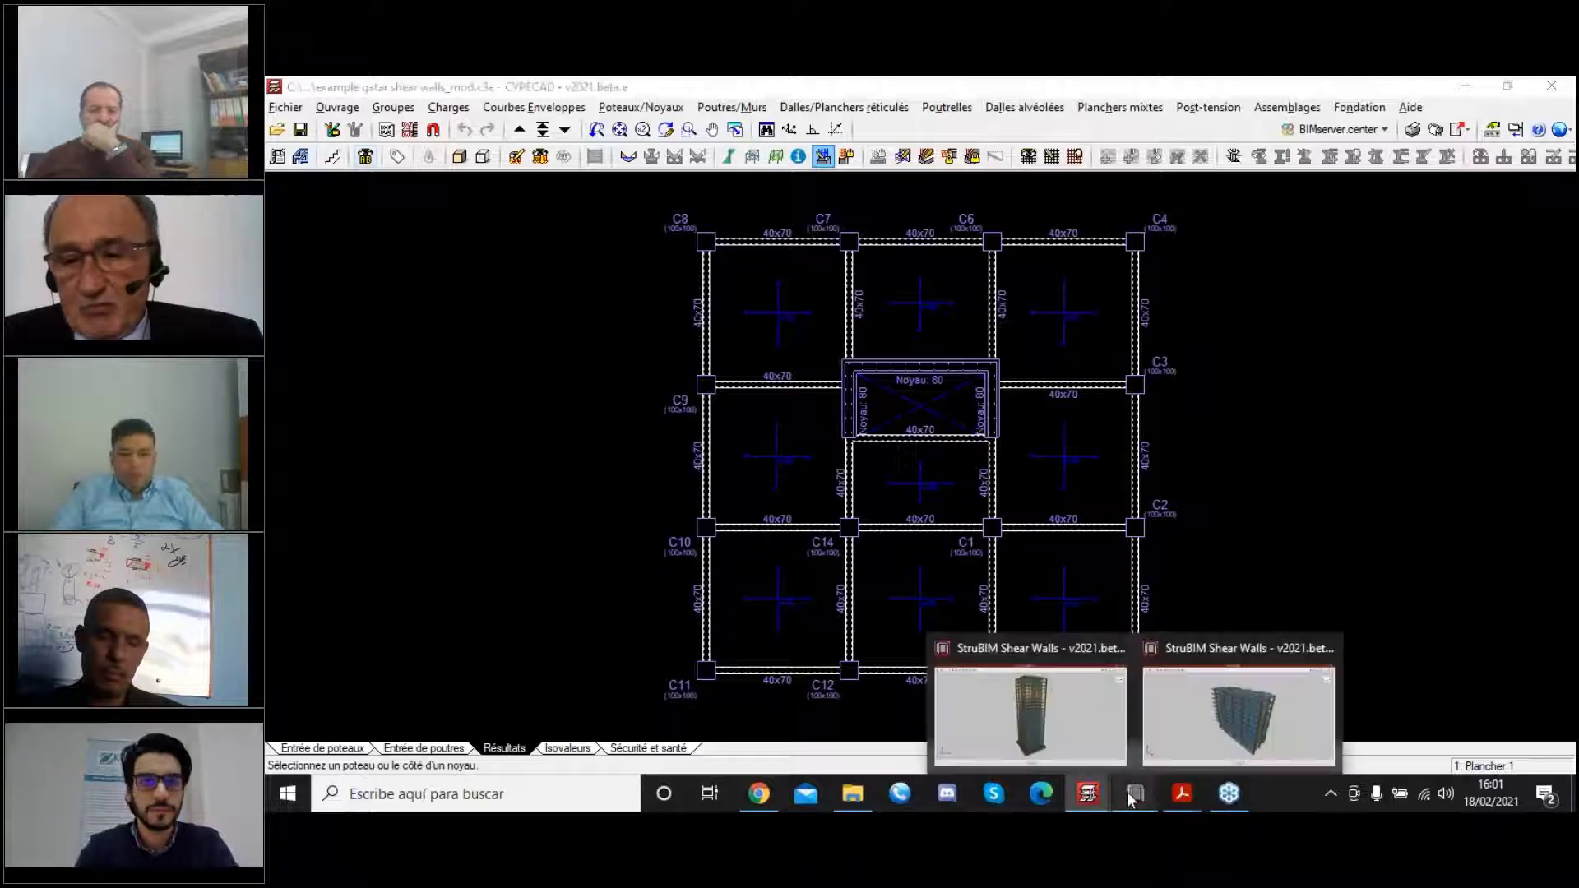
{"action": "left_click", "coordinate": [1058, 715]}
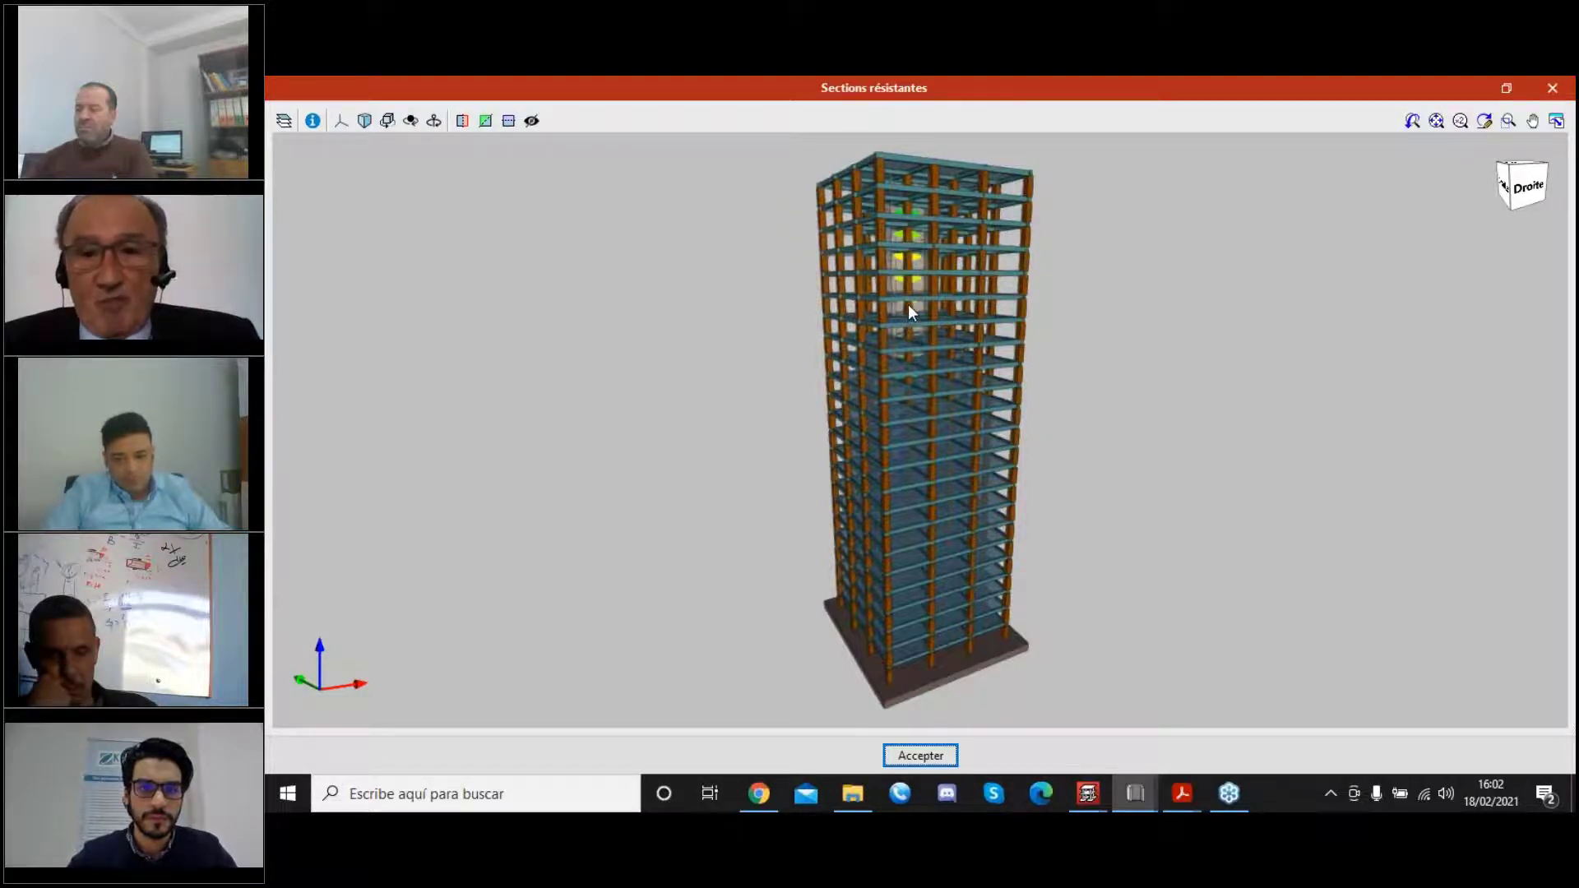
{"action": "scroll", "coordinate": [908, 306], "scroll_direction": "up", "scroll_amount": 5}
{"action": "scroll", "coordinate": [910, 304], "scroll_direction": "up", "scroll_amount": 1}
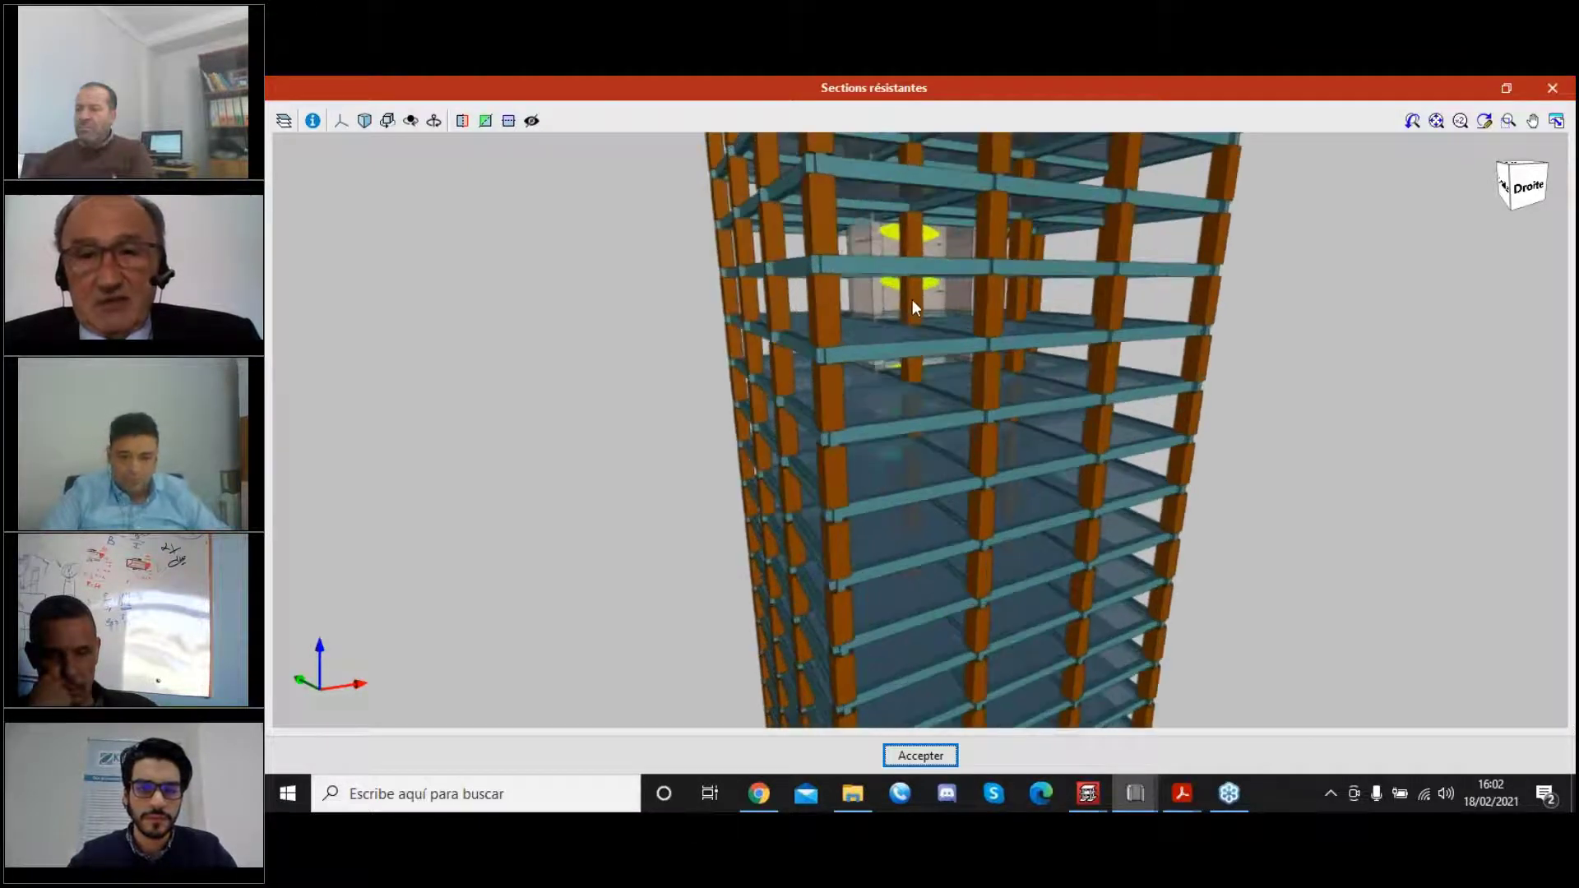
{"action": "scroll", "coordinate": [910, 298], "scroll_direction": "up", "scroll_amount": 3}
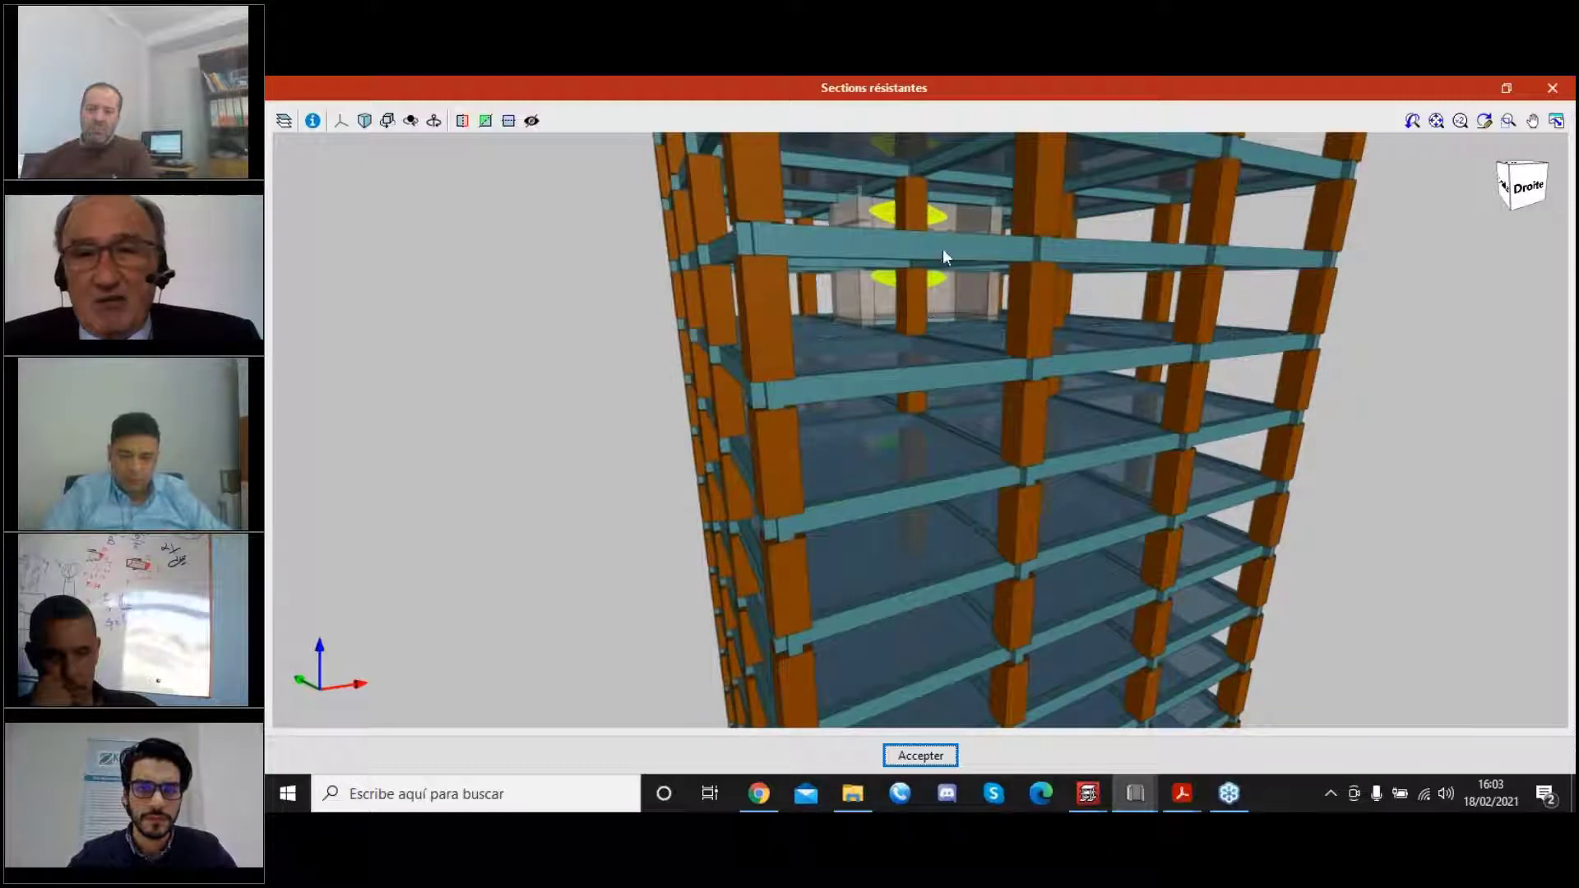
{"action": "scroll", "coordinate": [931, 263], "scroll_direction": "up", "scroll_amount": 4}
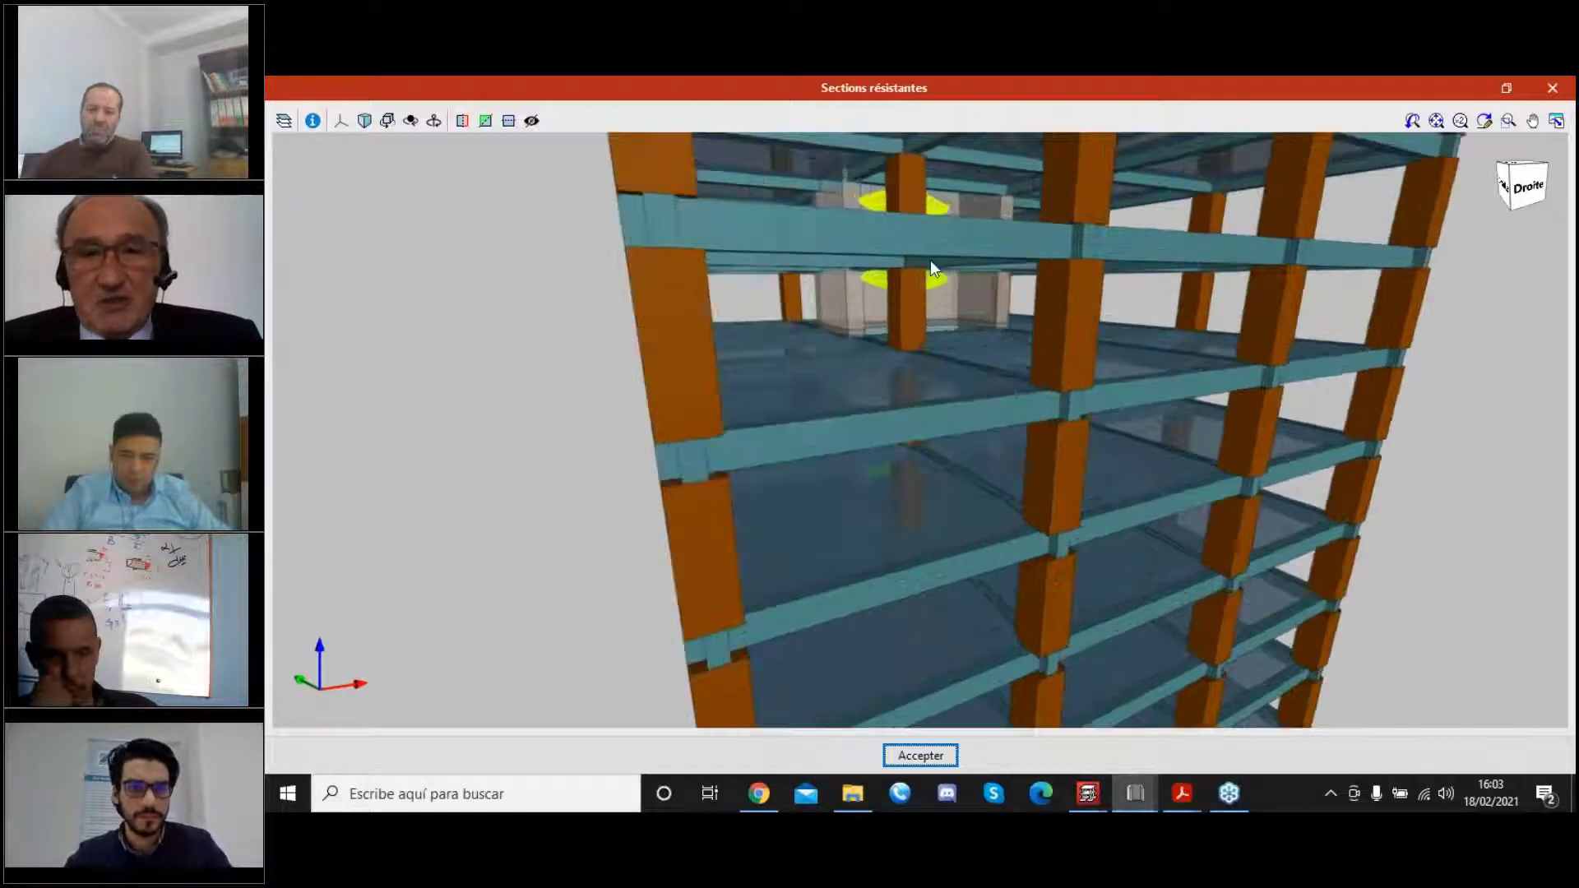
{"action": "scroll", "coordinate": [930, 293], "scroll_direction": "up", "scroll_amount": 5}
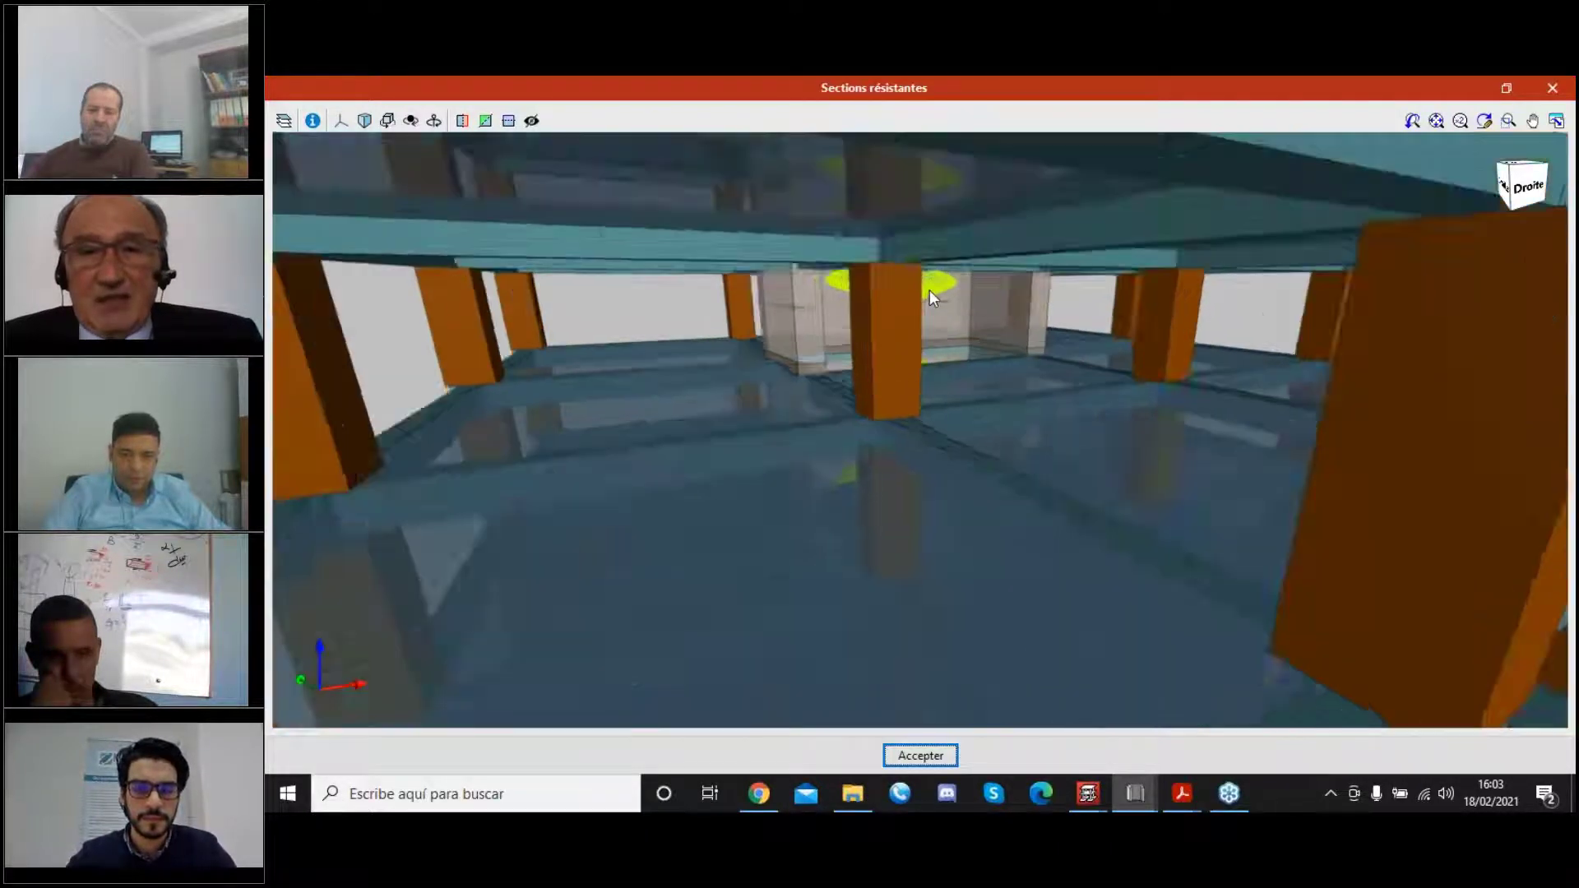
{"action": "scroll", "coordinate": [921, 300], "scroll_direction": "up", "scroll_amount": 3}
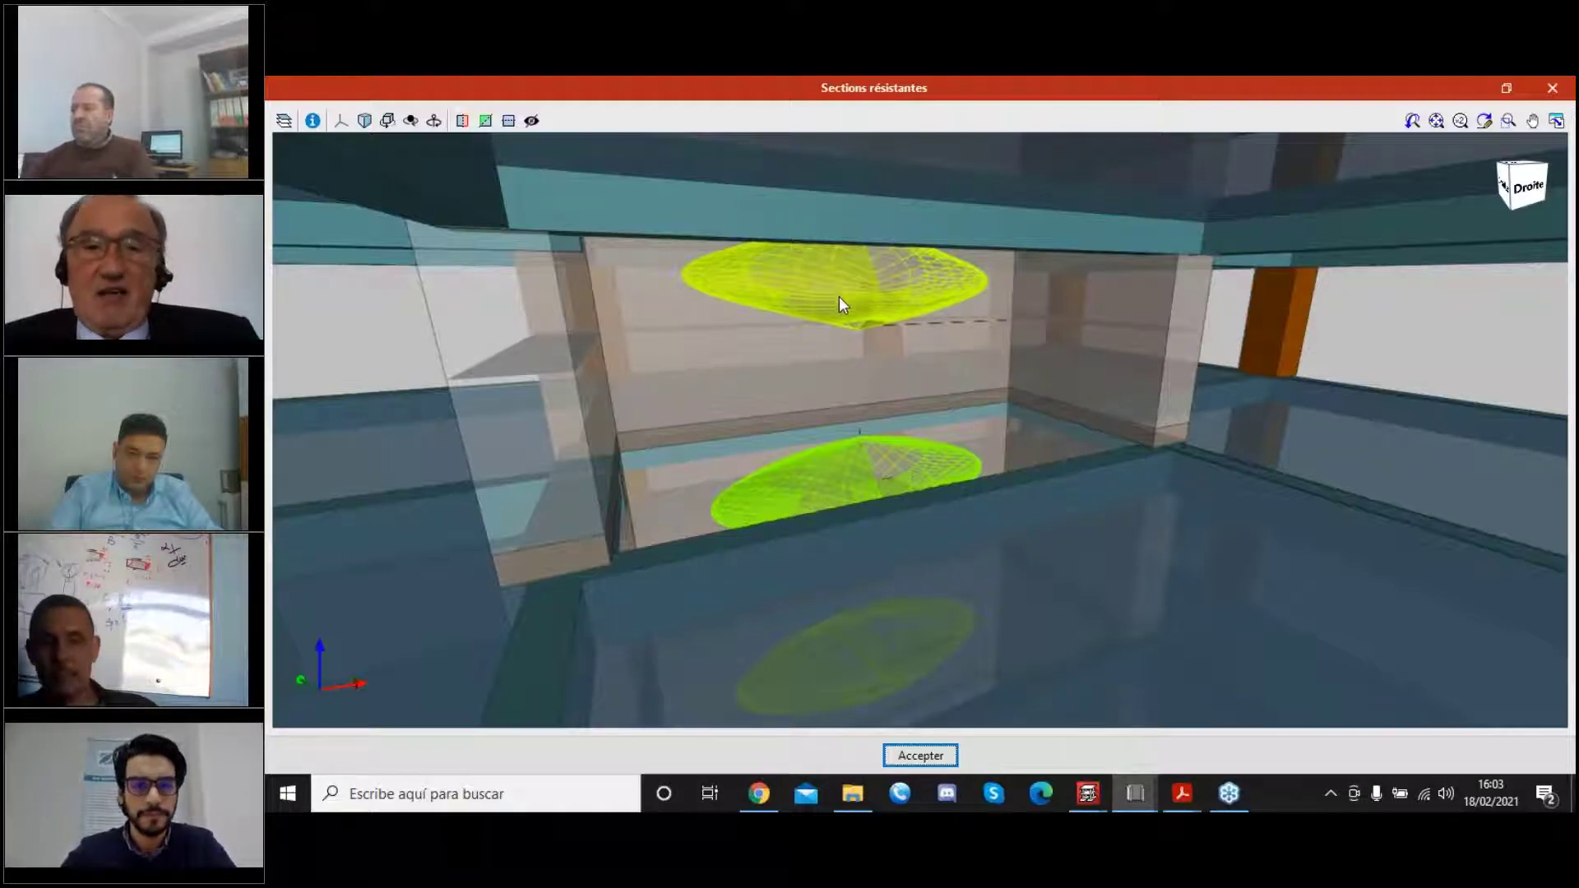
Inspect the green and blue core-section diagrams on the storeys below the yellow ones, viewed from inside the tower.
{"action": "scroll", "coordinate": [842, 303], "scroll_direction": "down", "scroll_amount": 4}
{"action": "scroll", "coordinate": [846, 299], "scroll_direction": "down", "scroll_amount": 8}
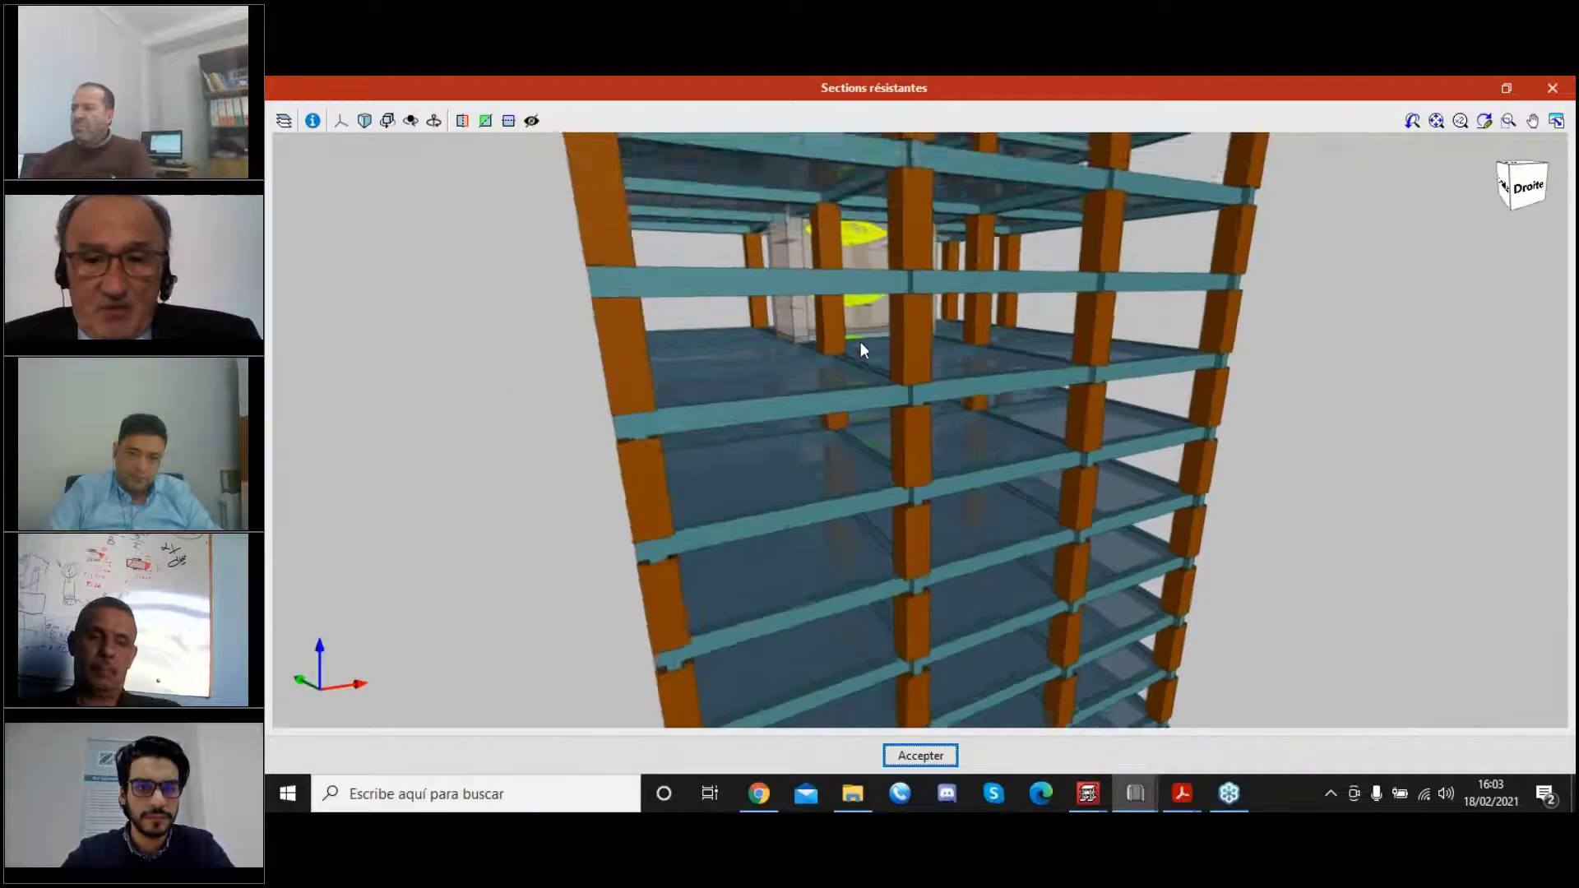
{"action": "scroll", "coordinate": [862, 345], "scroll_direction": "down", "scroll_amount": 3}
{"action": "middle_click_drag", "start_coordinate": [887, 530], "coordinate": [880, 333]}
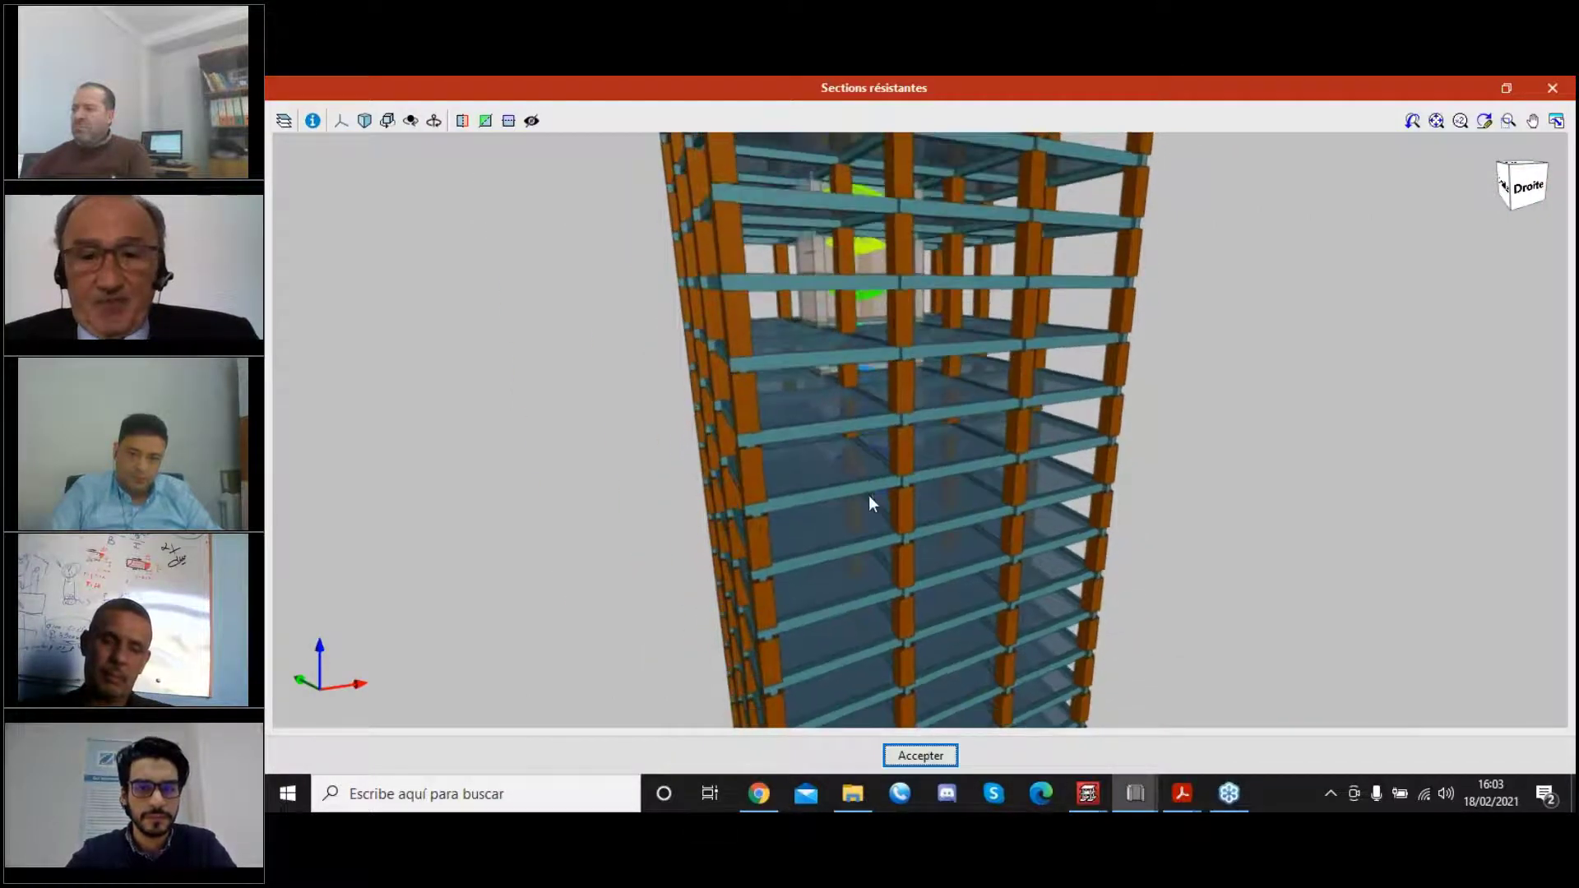
{"action": "scroll", "coordinate": [870, 480], "scroll_direction": "down", "scroll_amount": 2}
{"action": "scroll", "coordinate": [870, 479], "scroll_direction": "up", "scroll_amount": 4}
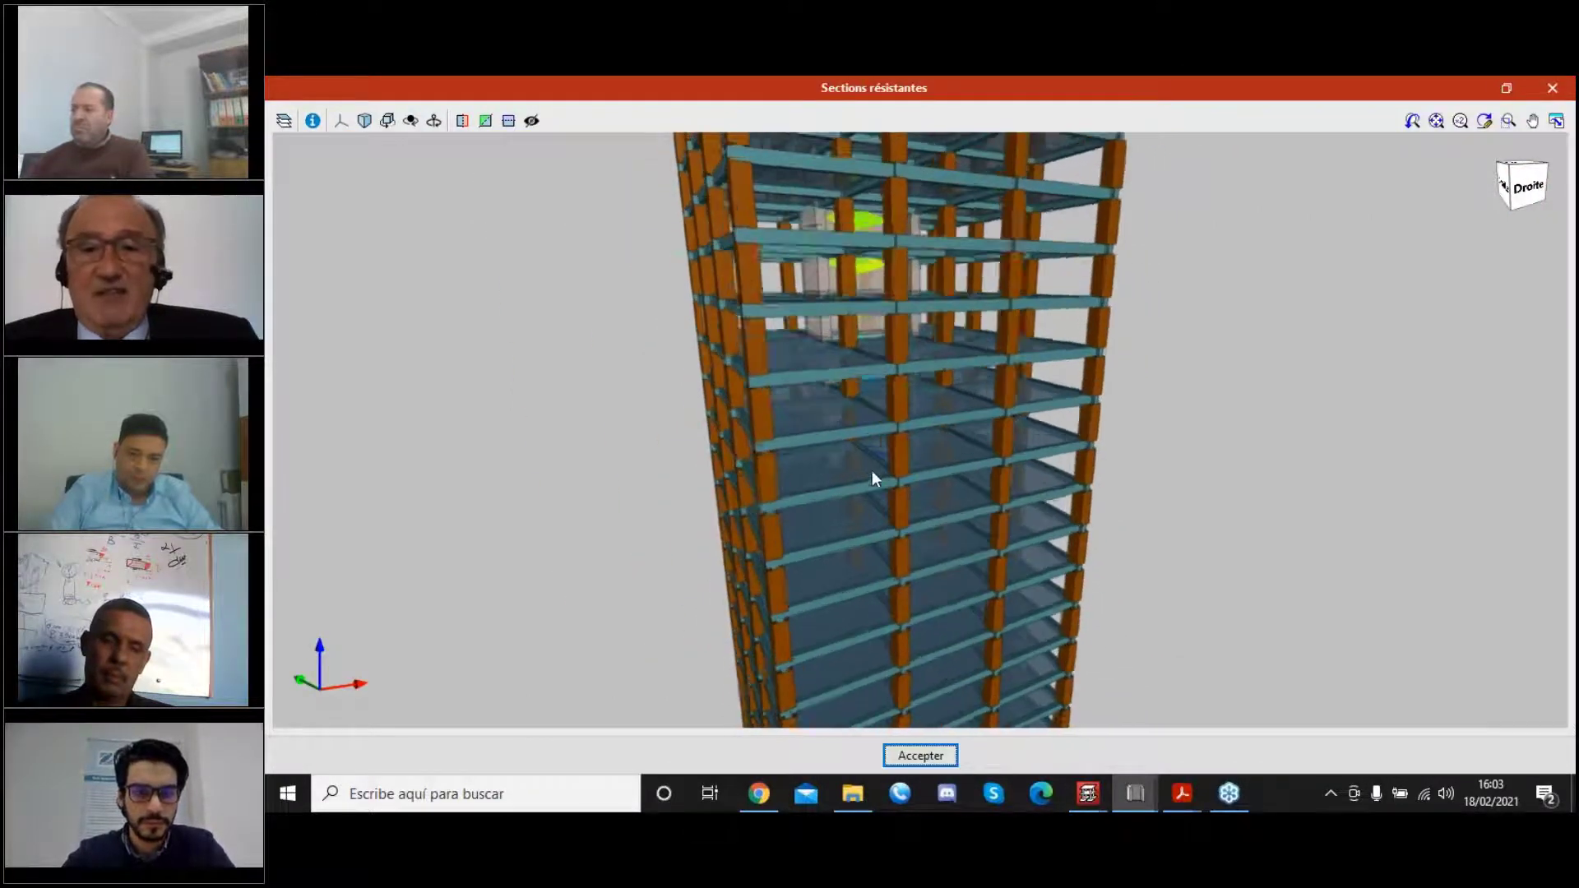
{"action": "scroll", "coordinate": [870, 466], "scroll_direction": "up", "scroll_amount": 5}
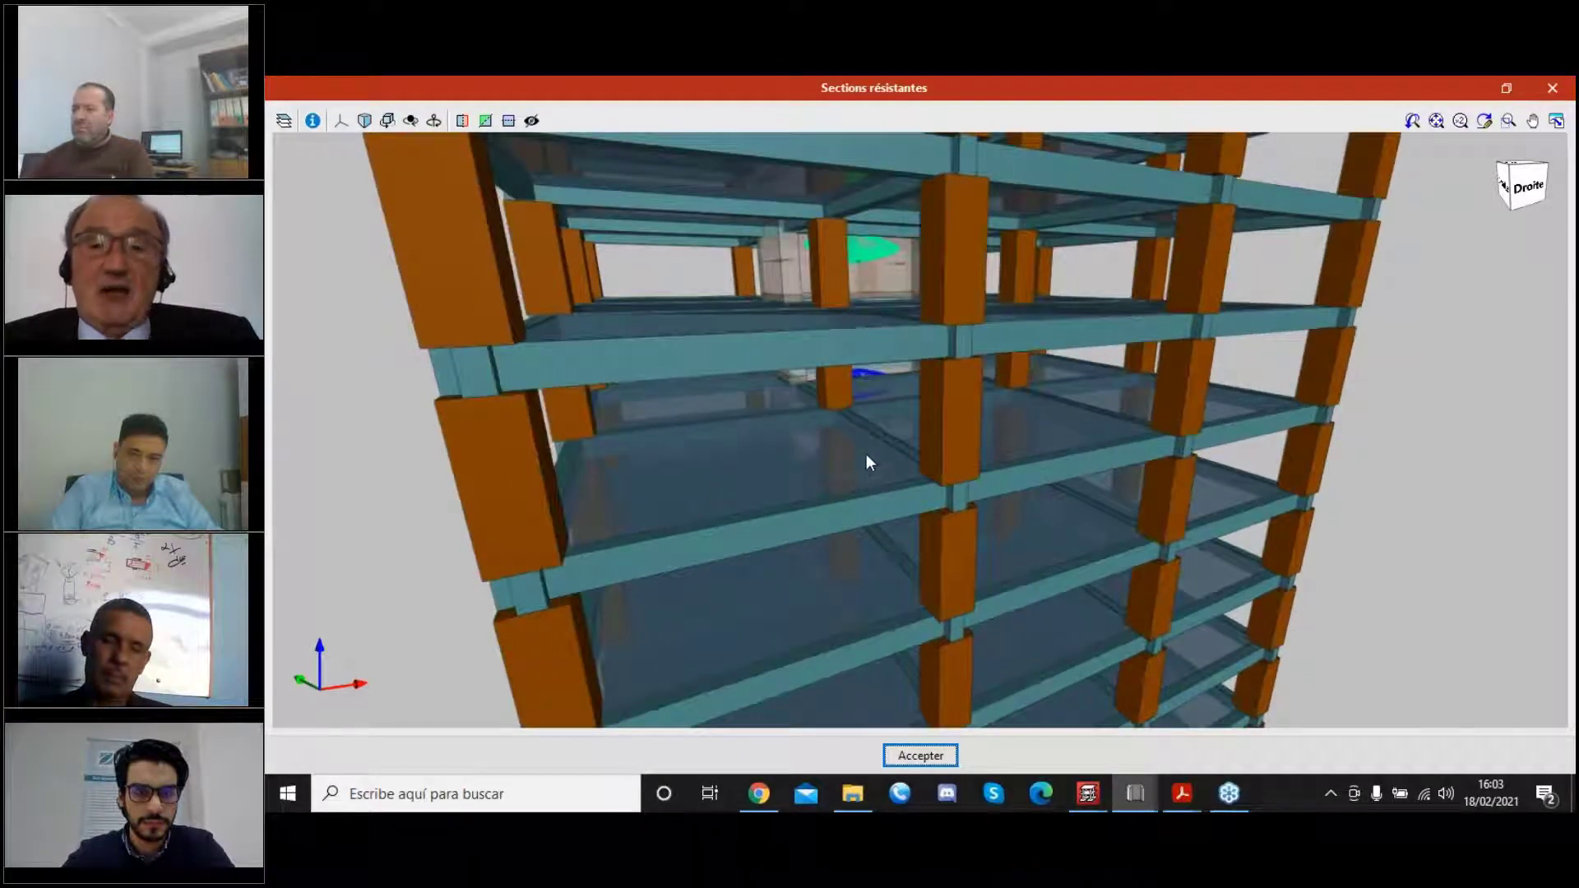
{"action": "scroll", "coordinate": [867, 444], "scroll_direction": "up", "scroll_amount": 3}
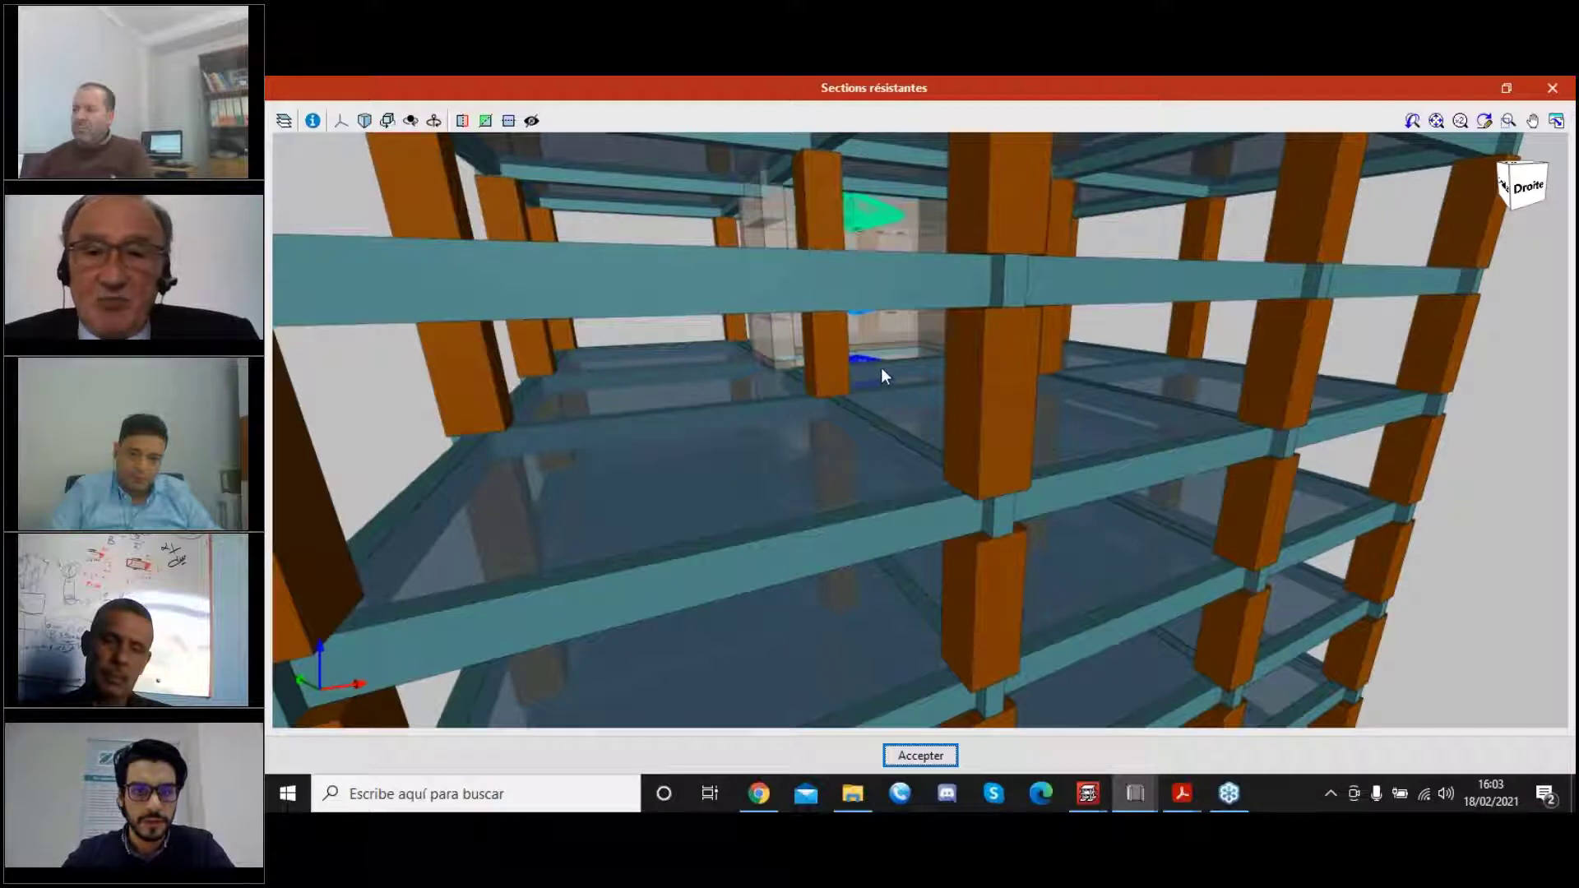
{"action": "scroll", "coordinate": [868, 415], "scroll_direction": "up", "scroll_amount": 3}
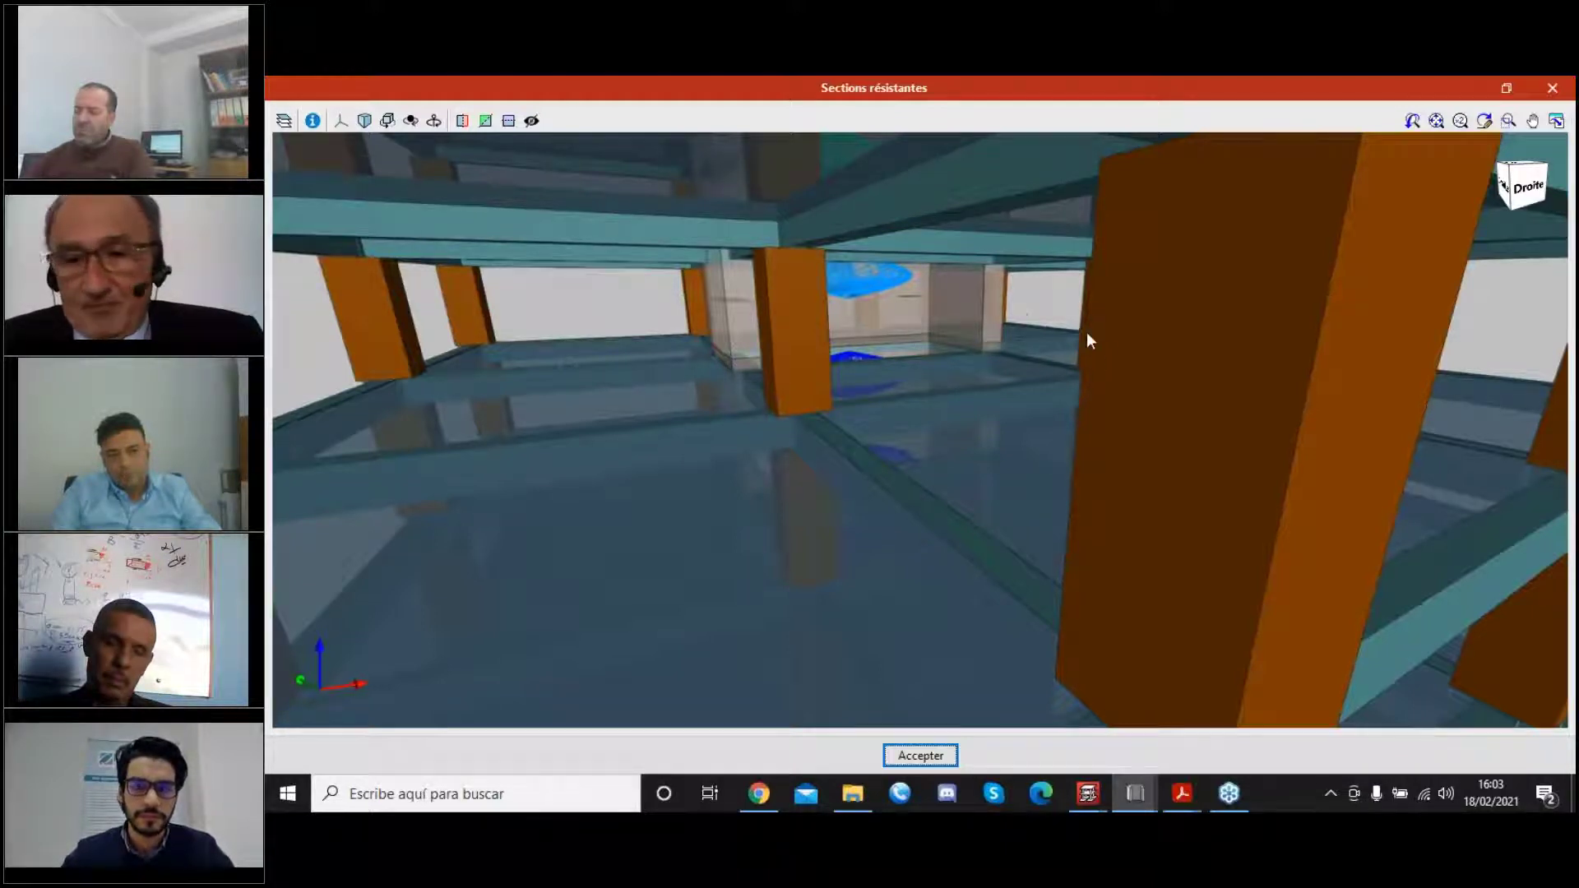
Close the 3D view of the resisting sections and display the checks of the core at Forjado 23.
{"action": "left_click", "coordinate": [922, 757]}
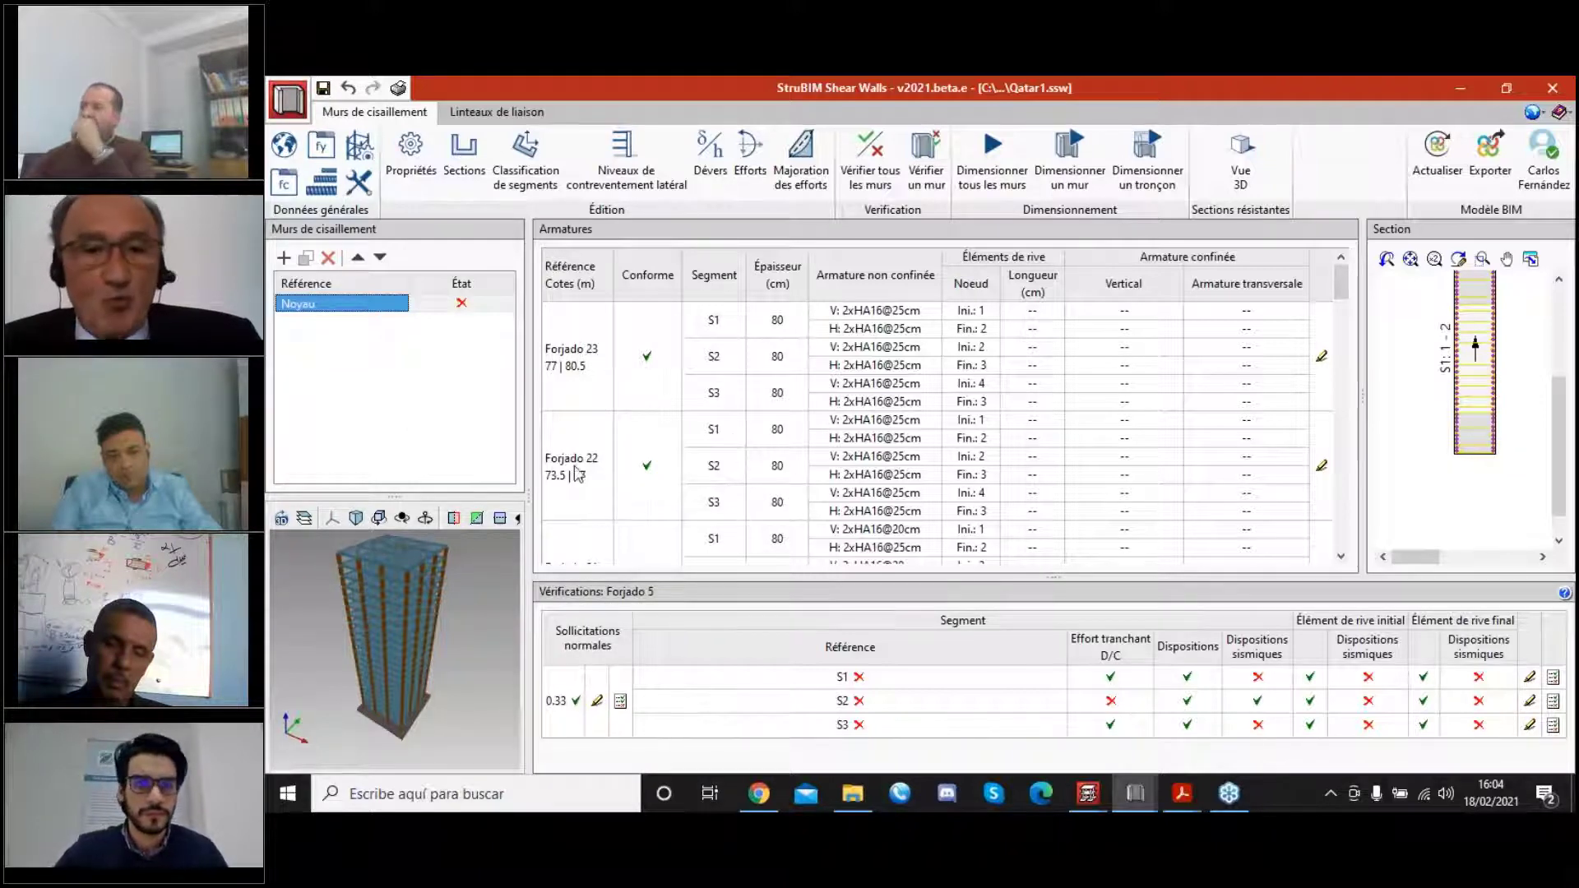
{"action": "left_click", "coordinate": [564, 369]}
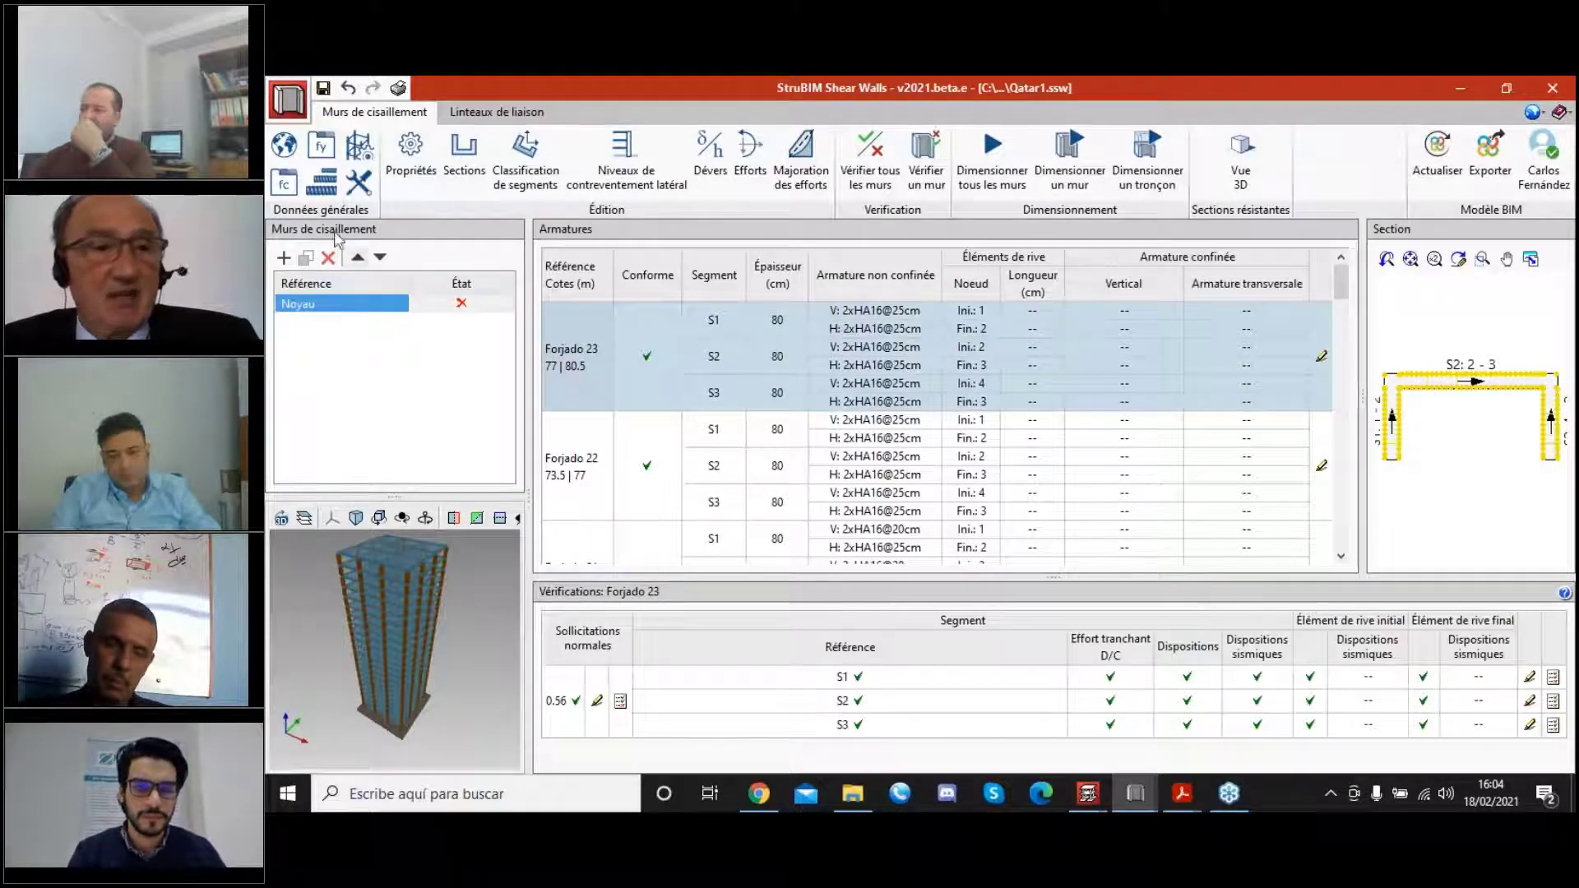
Examine the NF EN 1992-1, NF EN 1998-1 (France) configuration and the list of selectable design codes, cancelling both dialogs.
{"action": "left_click", "coordinate": [284, 147]}
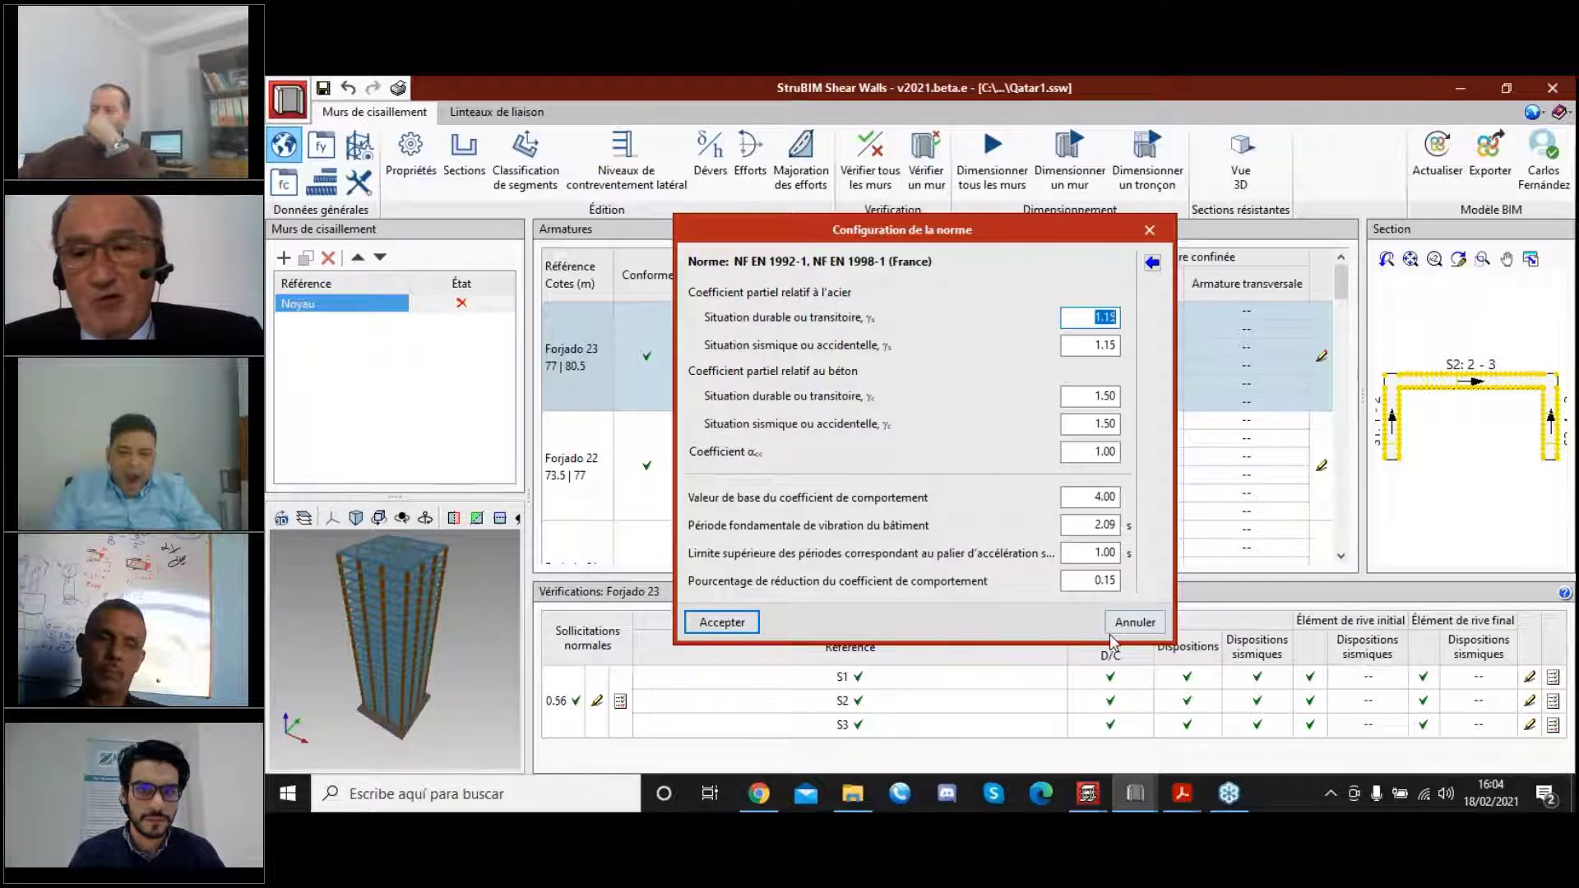
{"action": "left_click", "coordinate": [1152, 263]}
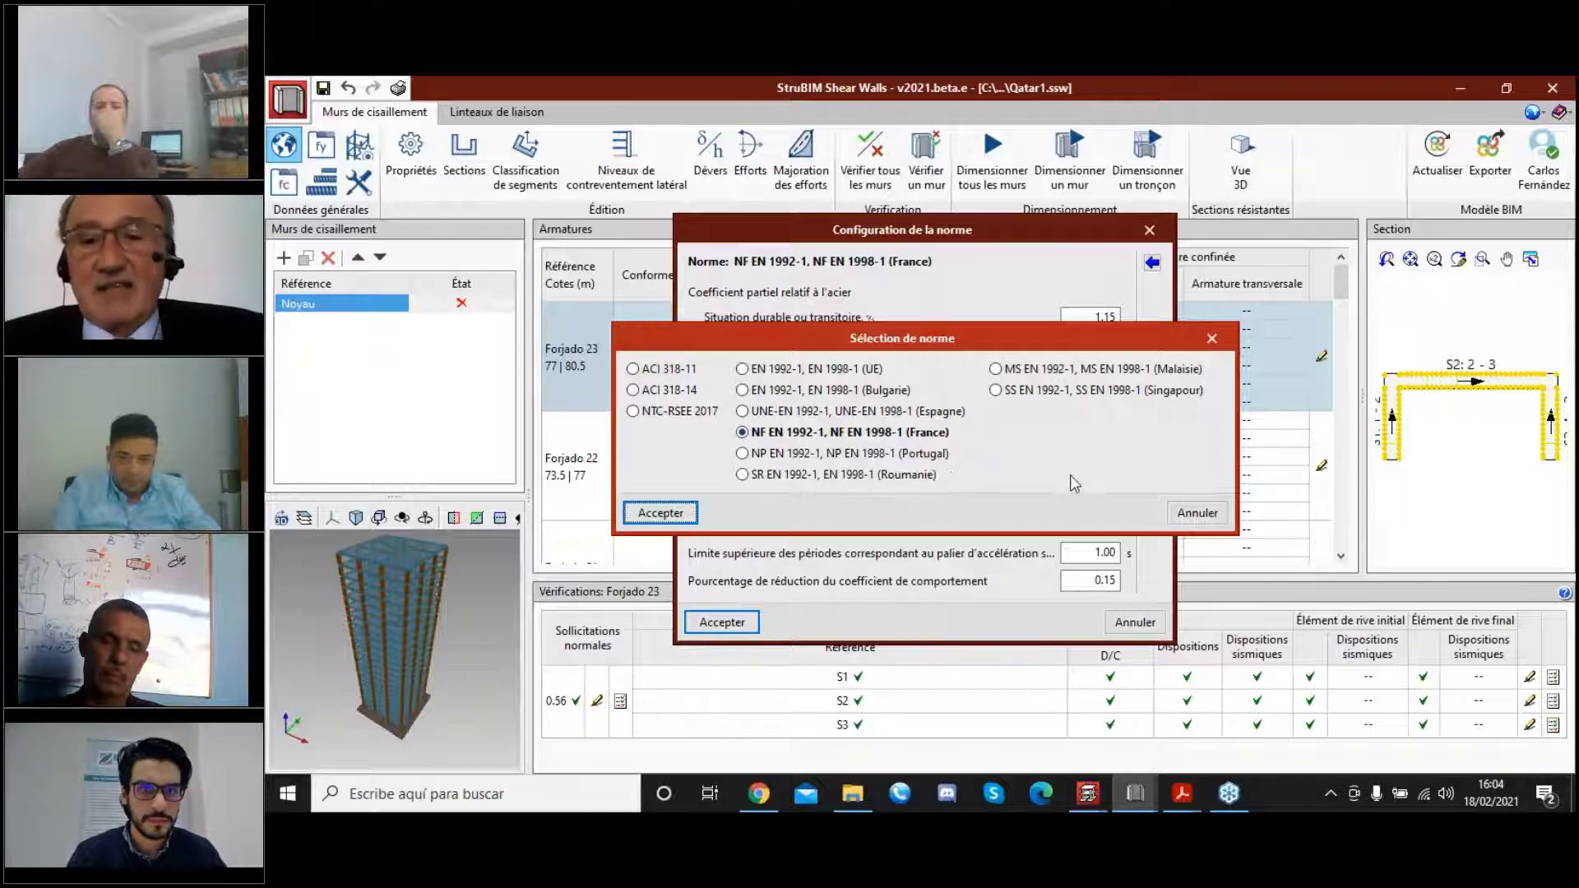
{"action": "left_click", "coordinate": [1197, 513]}
{"action": "left_click", "coordinate": [1133, 623]}
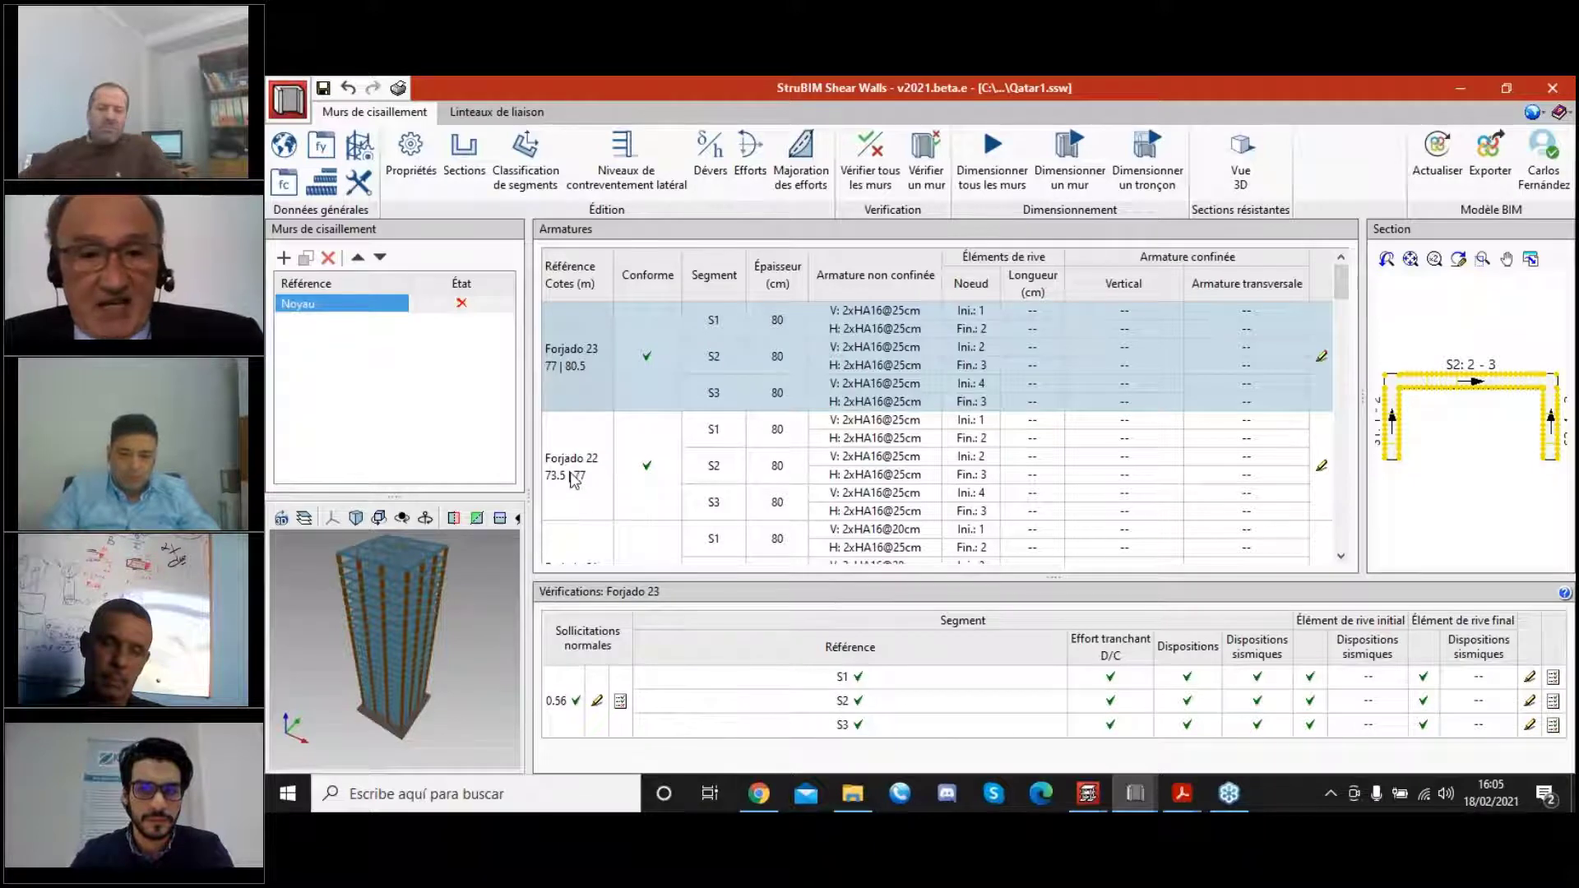
Review the core's wall reinforcement from Forjado 22 down to Forjado 15 and display the checks of Forjado 16.
{"action": "left_click", "coordinate": [574, 469]}
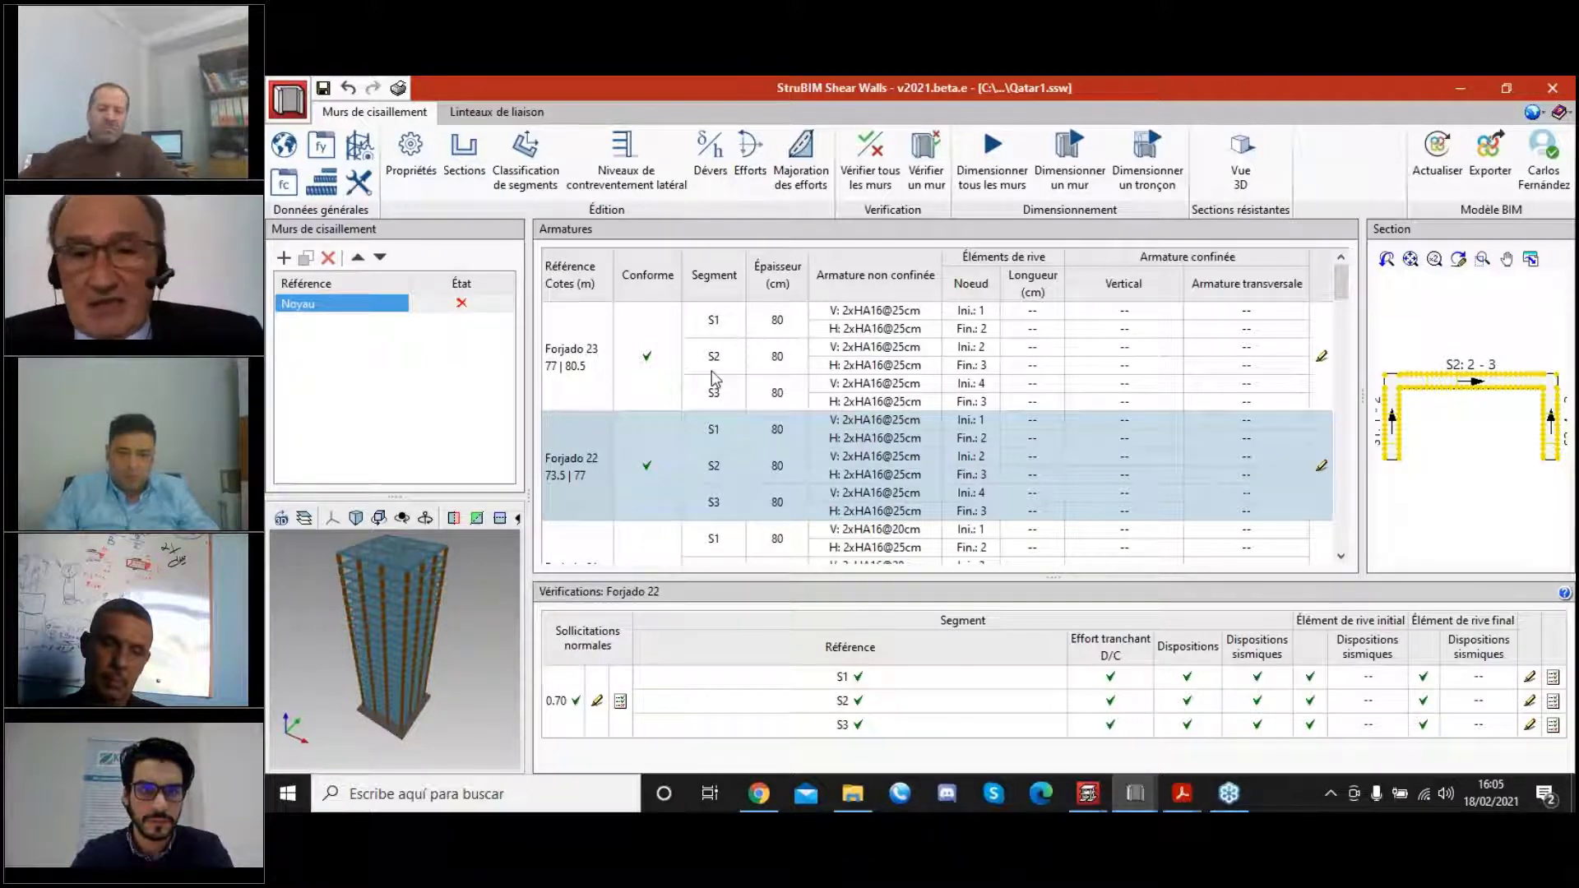
{"action": "scroll", "coordinate": [713, 380], "scroll_direction": "down", "scroll_amount": 1}
{"action": "scroll", "coordinate": [711, 368], "scroll_direction": "down", "scroll_amount": 2}
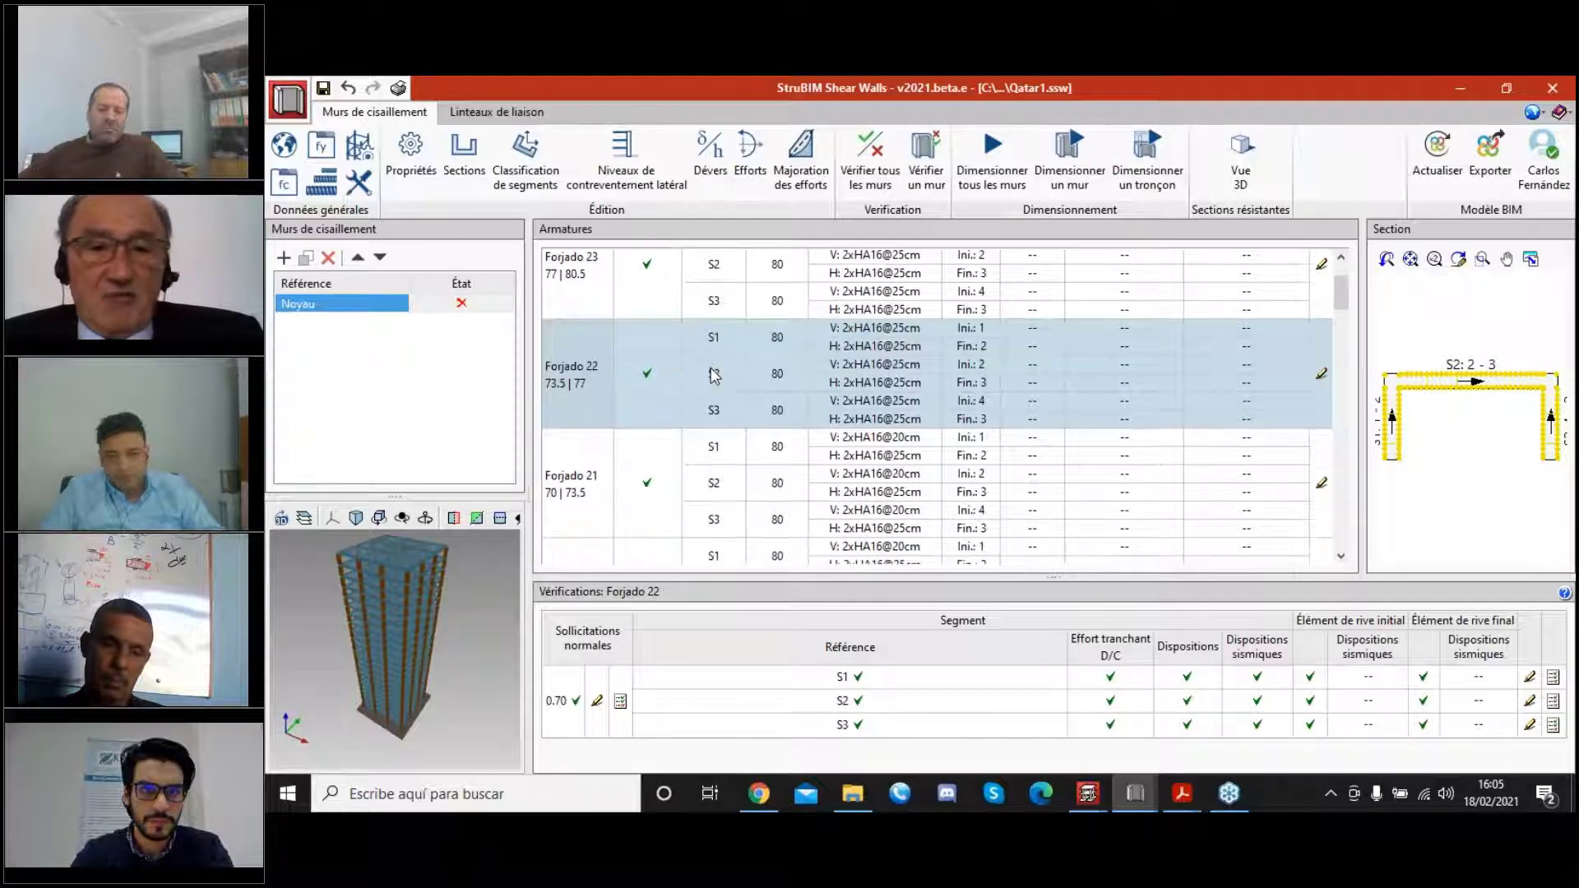
{"action": "scroll", "coordinate": [712, 374], "scroll_direction": "down", "scroll_amount": 4}
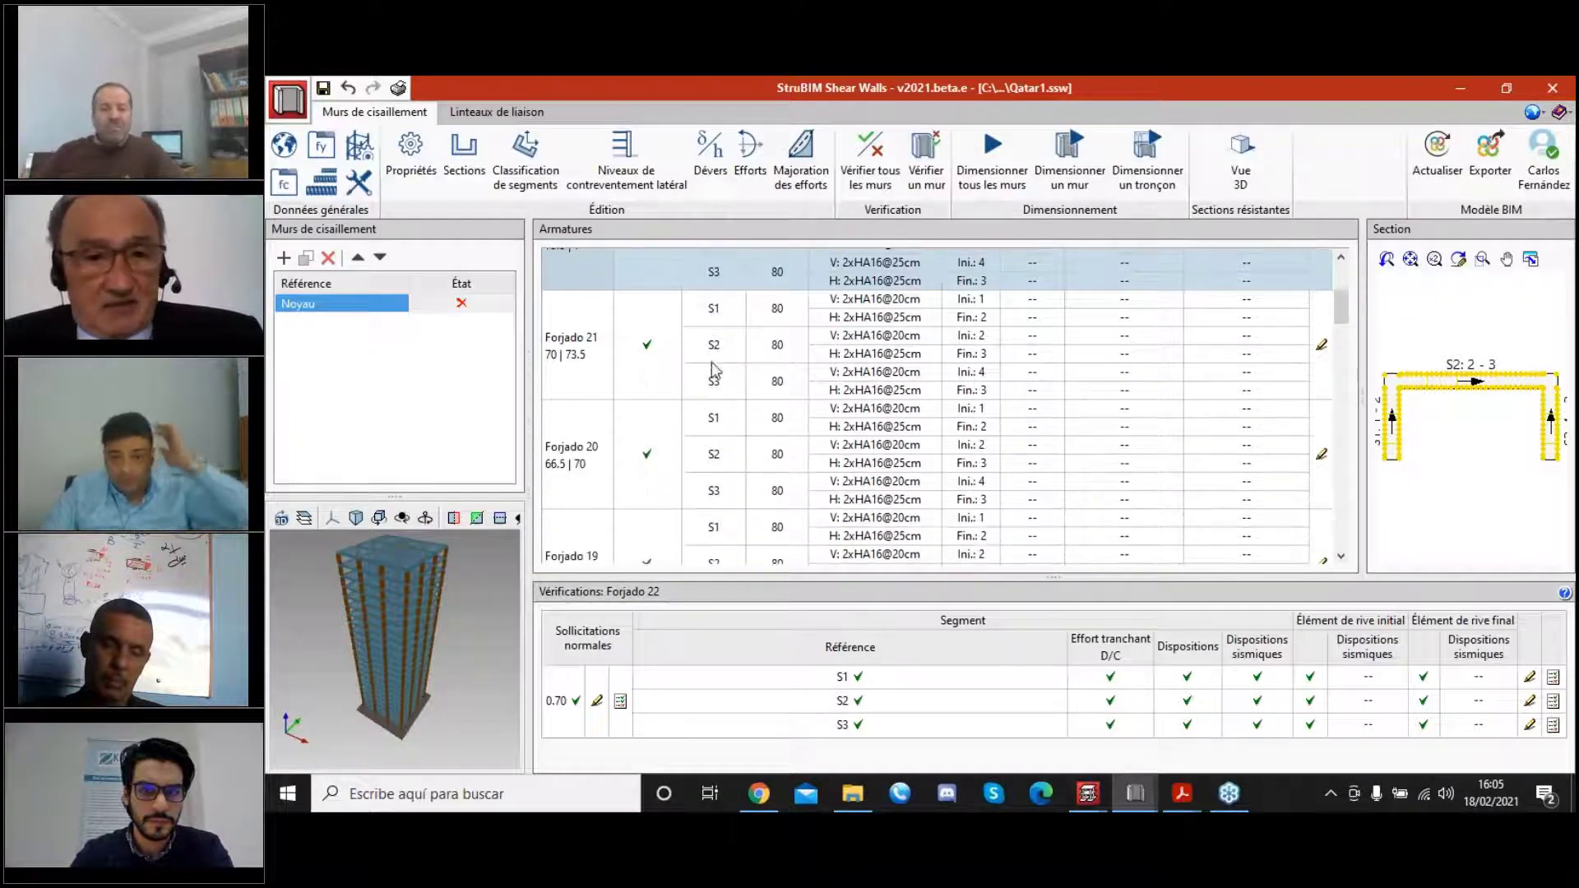
{"action": "scroll", "coordinate": [695, 355], "scroll_direction": "down", "scroll_amount": 1}
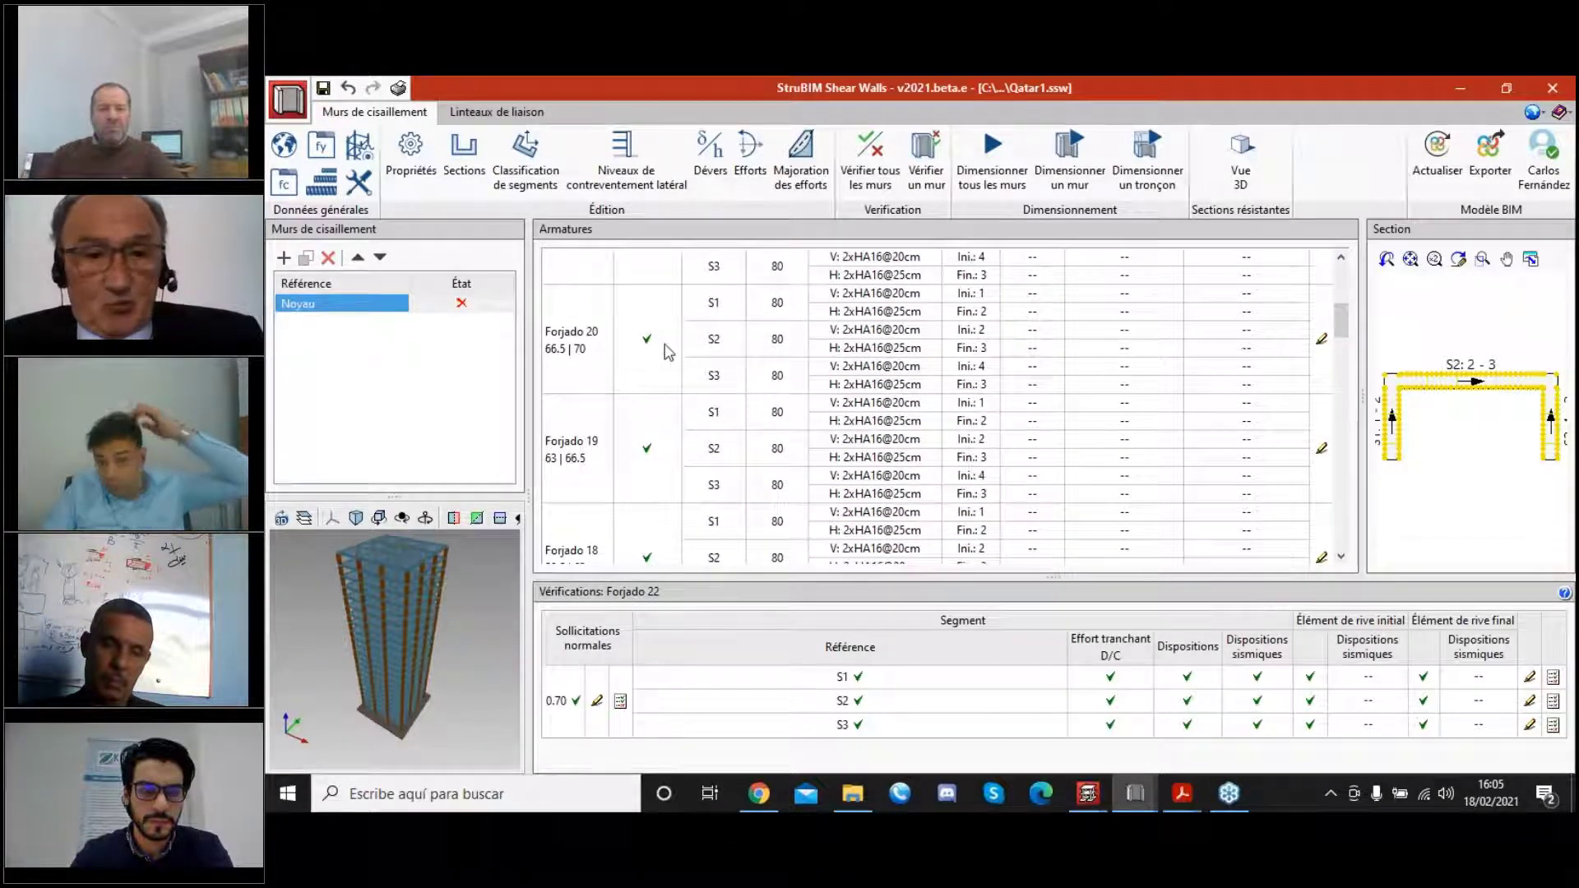
{"action": "scroll", "coordinate": [670, 347], "scroll_direction": "down", "scroll_amount": 3}
{"action": "scroll", "coordinate": [691, 362], "scroll_direction": "down", "scroll_amount": 5}
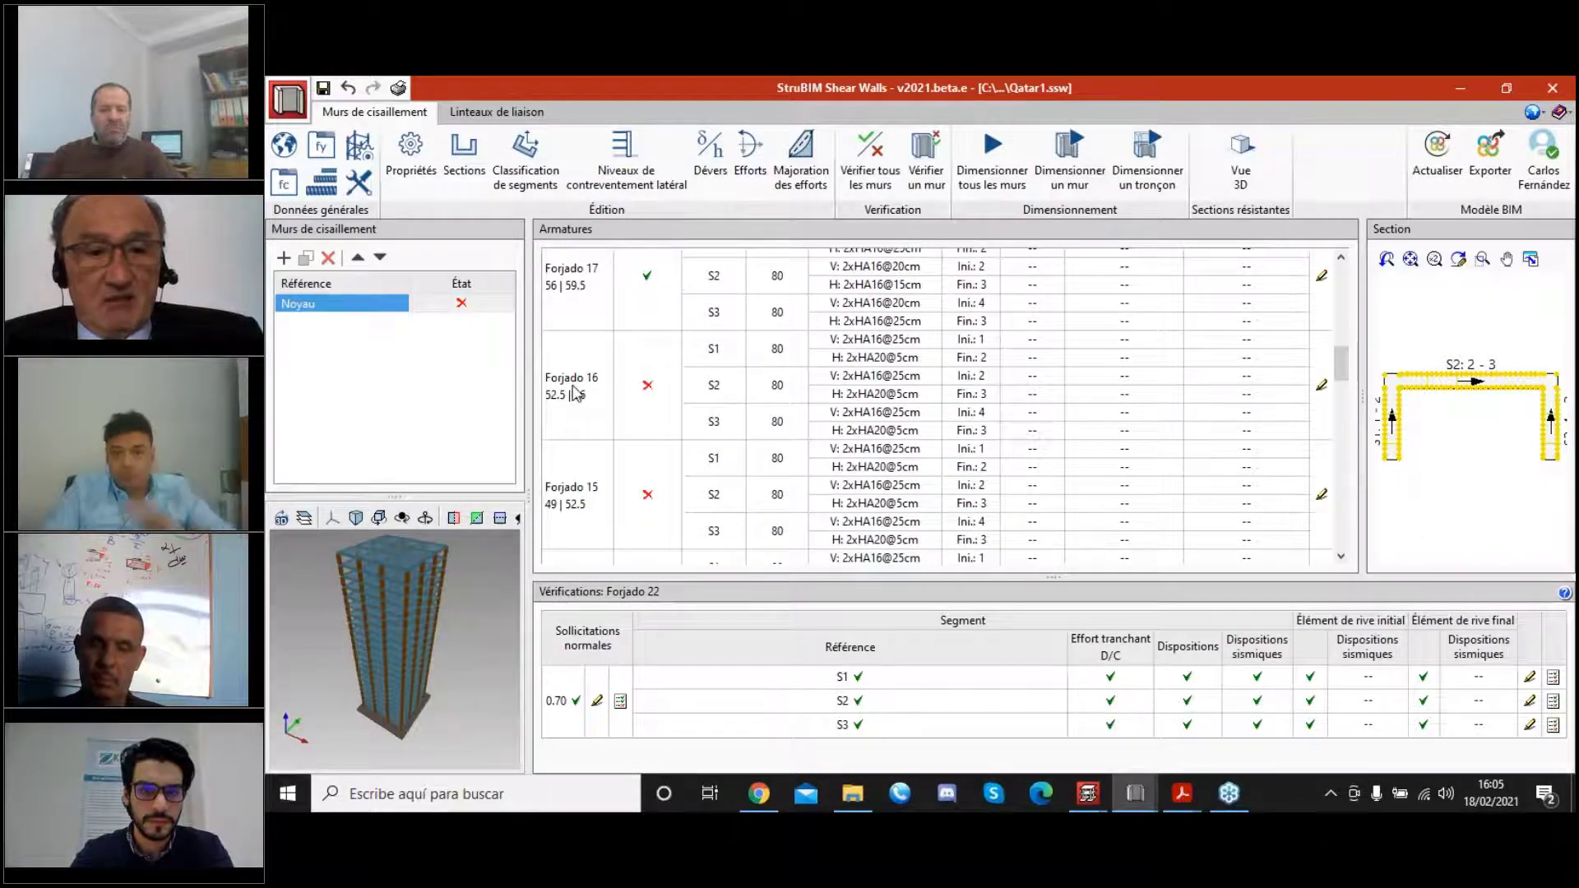
{"action": "left_click", "coordinate": [715, 380]}
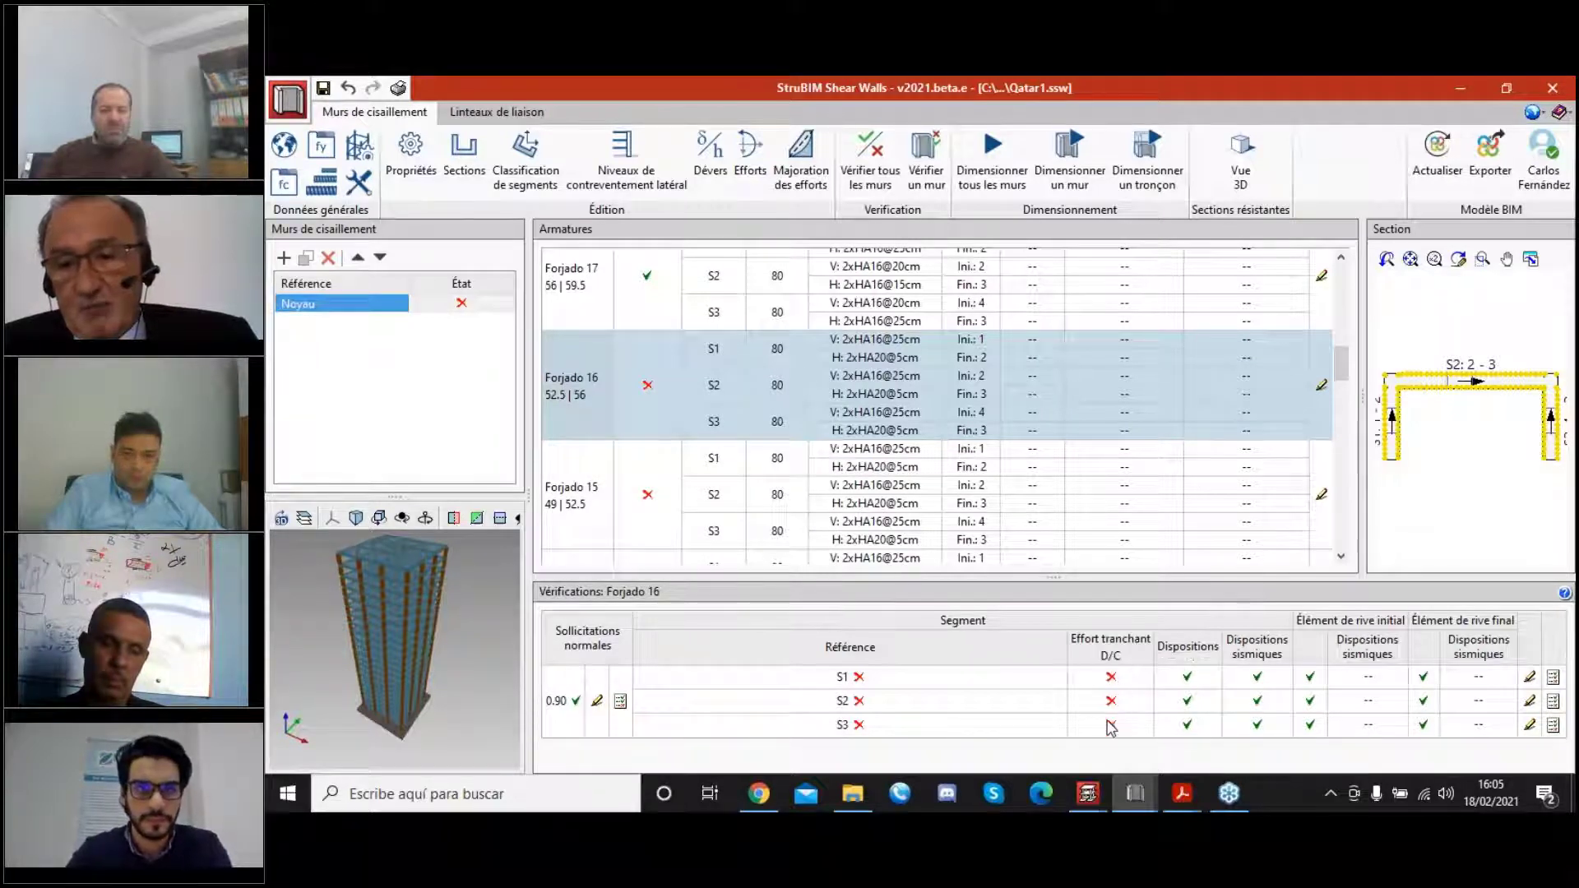
Open the checks of segment S1 at Forjado 16 and examine its vertical and horizontal reinforcement provisions, NF EN 1992-1-1, 9.6.2 and 9.6.3.
{"action": "left_click", "coordinate": [1529, 677]}
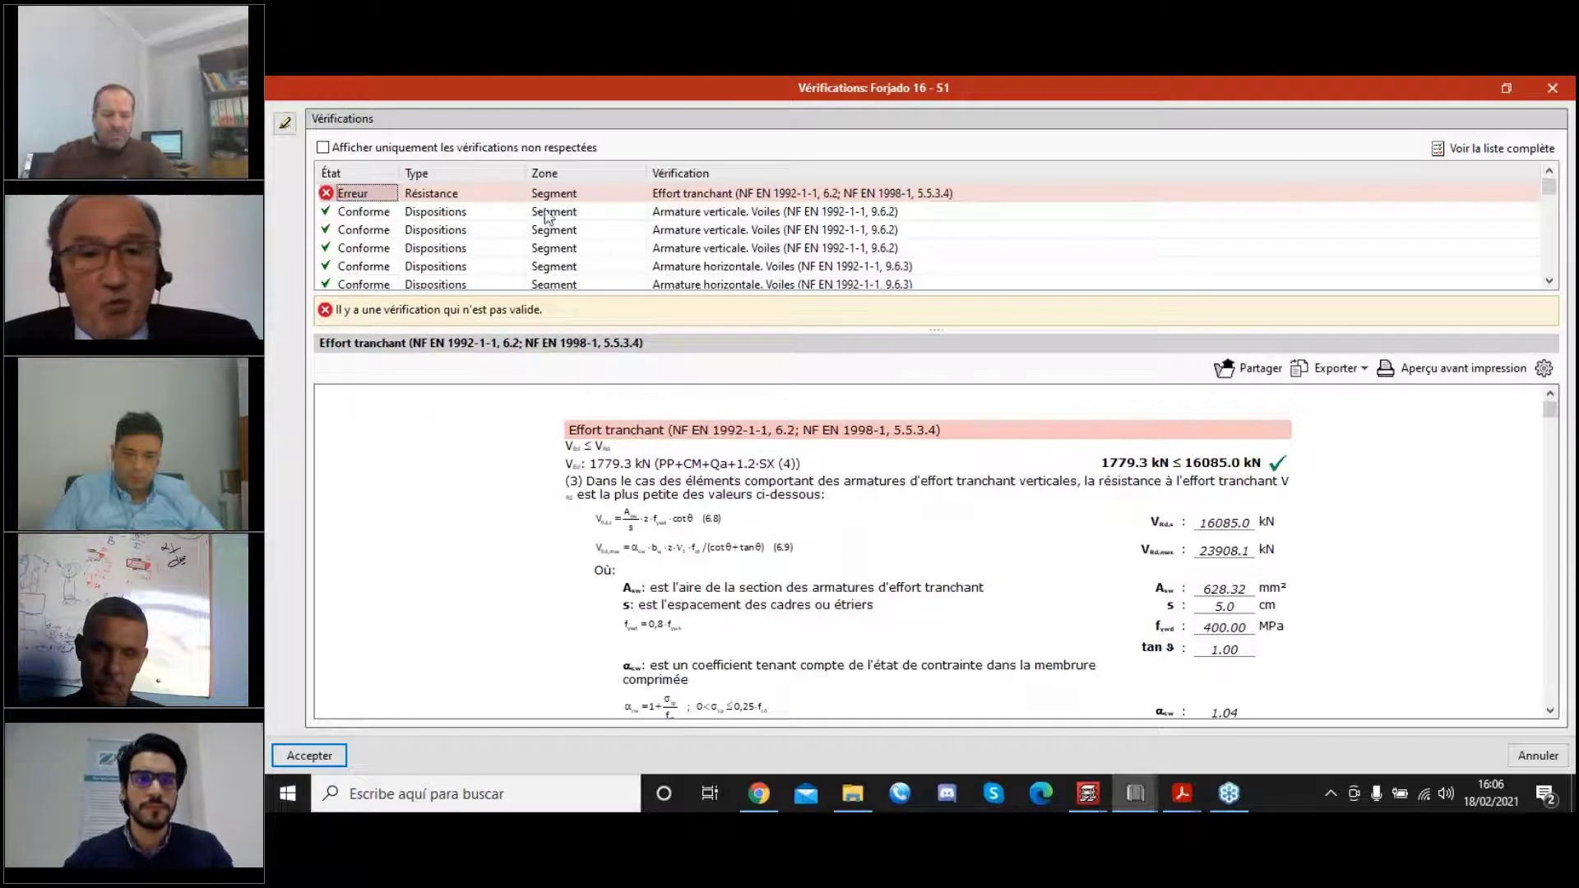
{"action": "left_click", "coordinate": [621, 219]}
{"action": "left_click", "coordinate": [623, 230]}
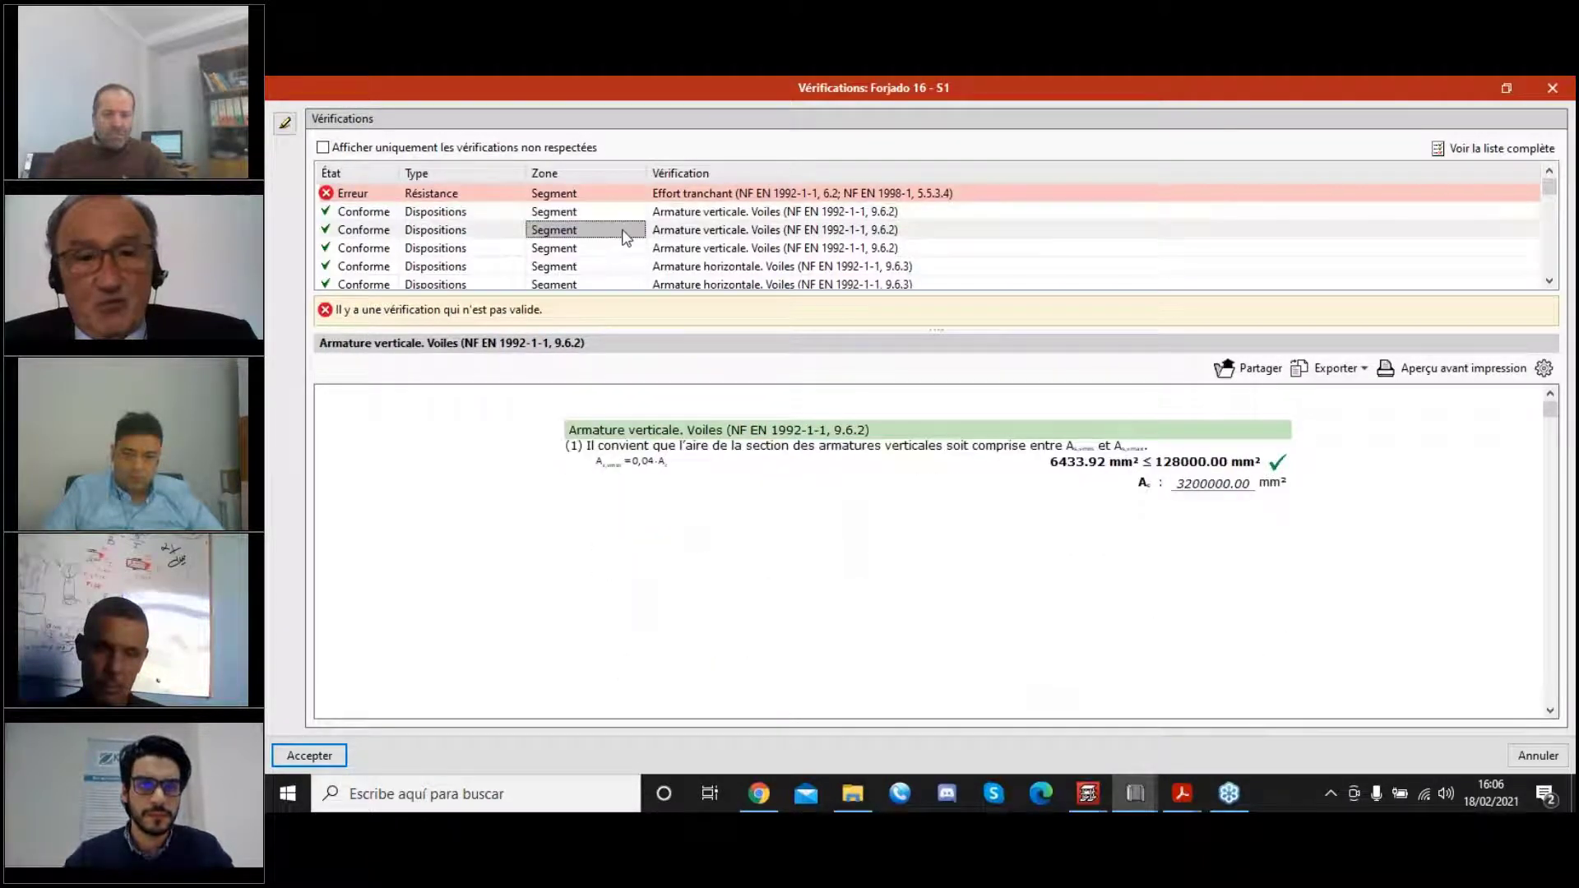
{"action": "left_click", "coordinate": [623, 248]}
{"action": "left_click", "coordinate": [620, 268]}
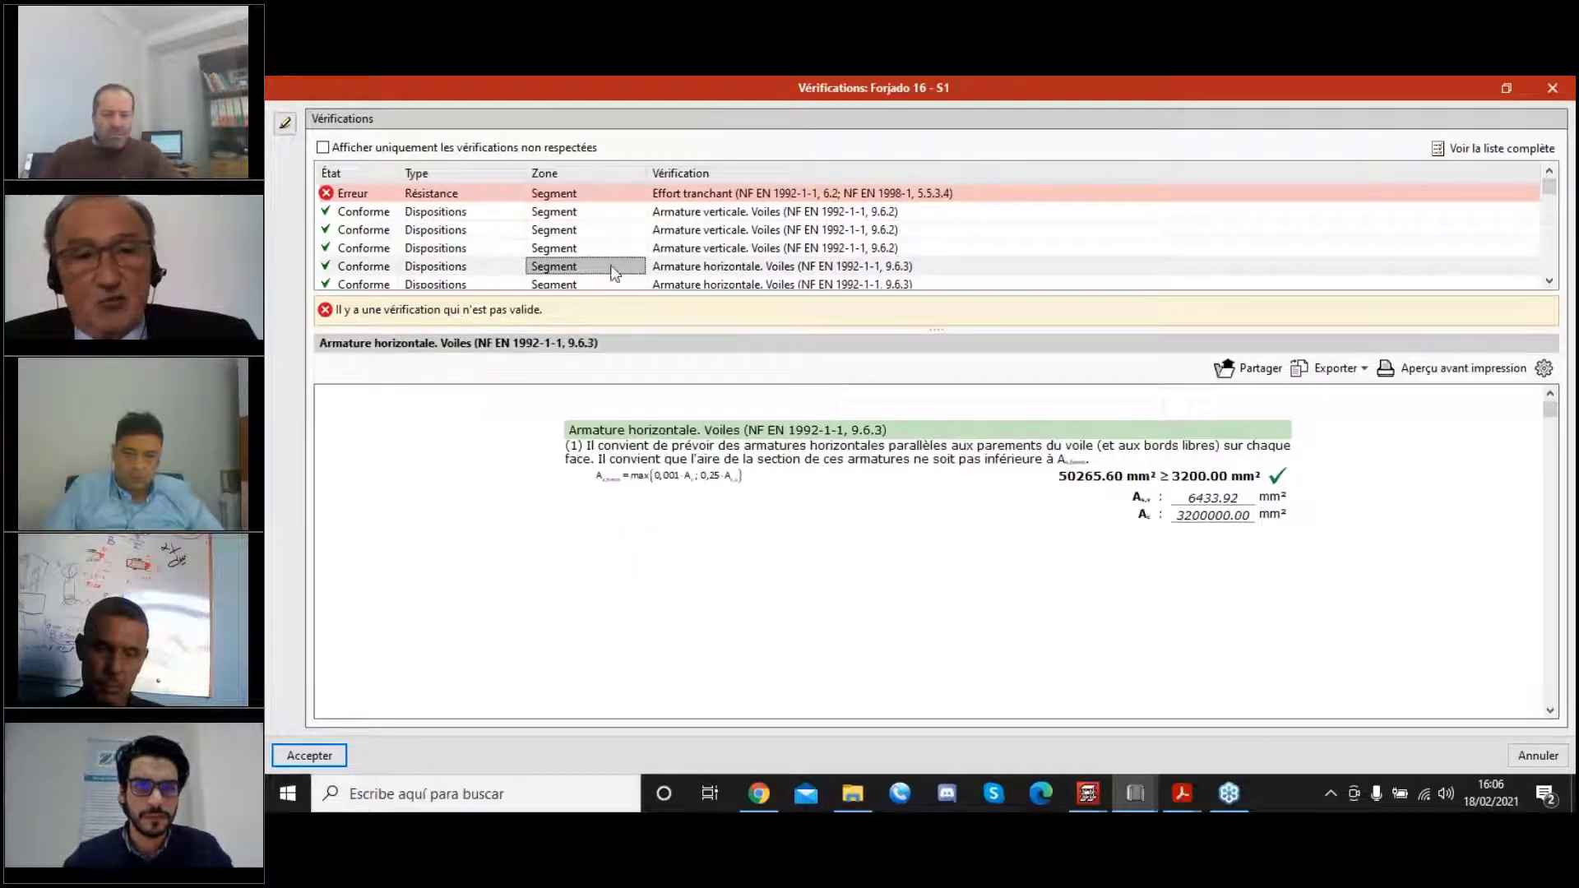
{"action": "scroll", "coordinate": [615, 263], "scroll_direction": "down", "scroll_amount": 10}
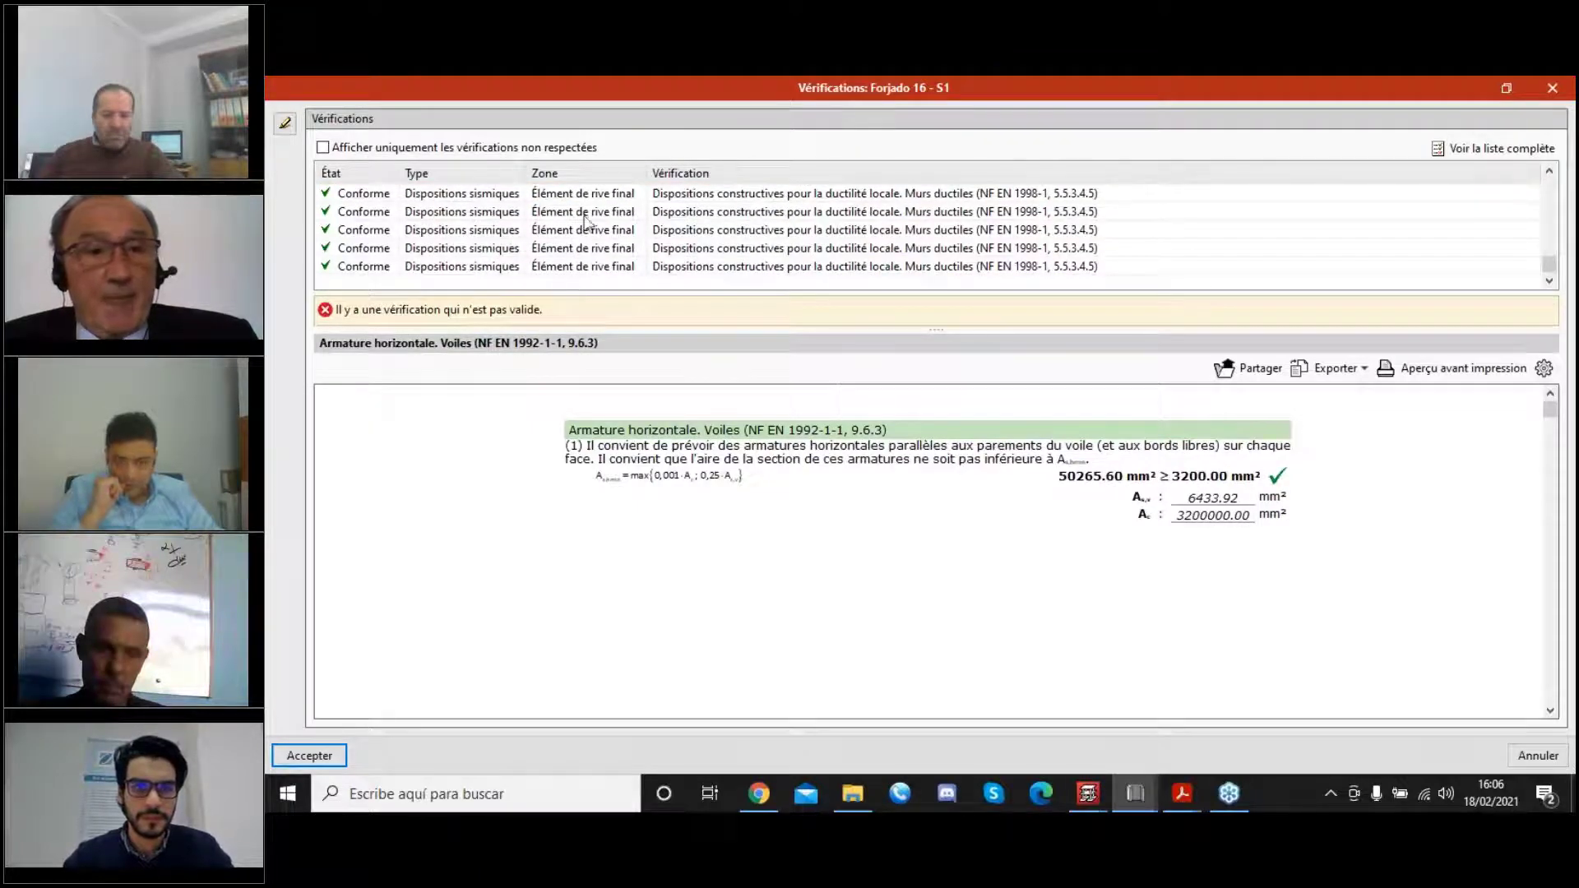
{"action": "scroll", "coordinate": [593, 220], "scroll_direction": "up", "scroll_amount": 10}
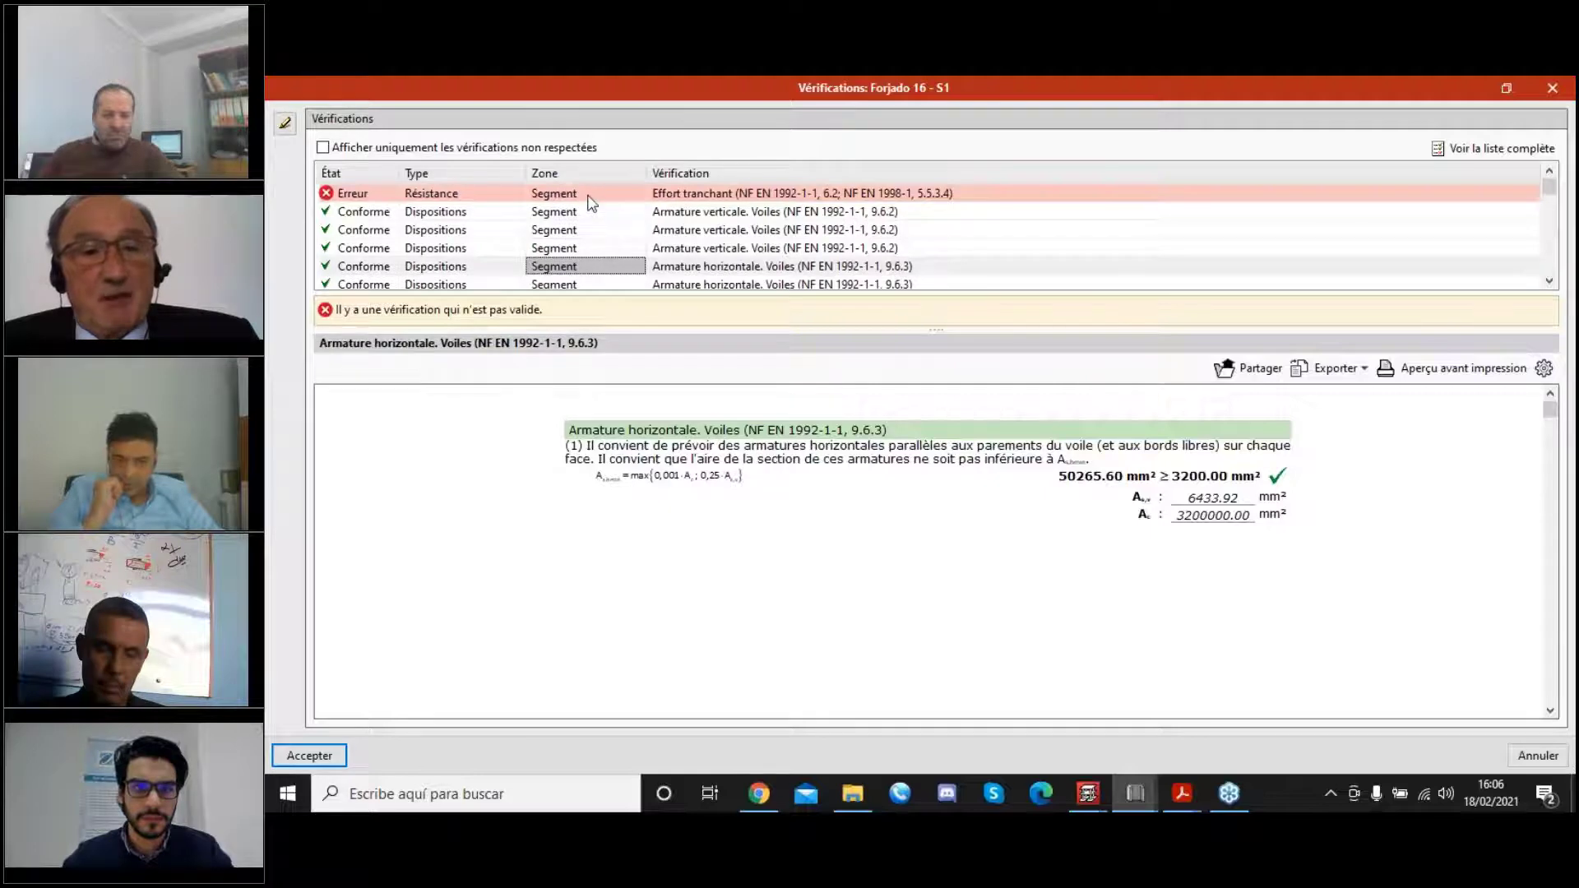
Examine segment S1's shear check under NF EN 1992-1-1, 6.2 and NF EN 1998-1, 5.5.3.4, through condition (3) b) on vertical web reinforcement.
{"action": "left_click", "coordinate": [589, 195]}
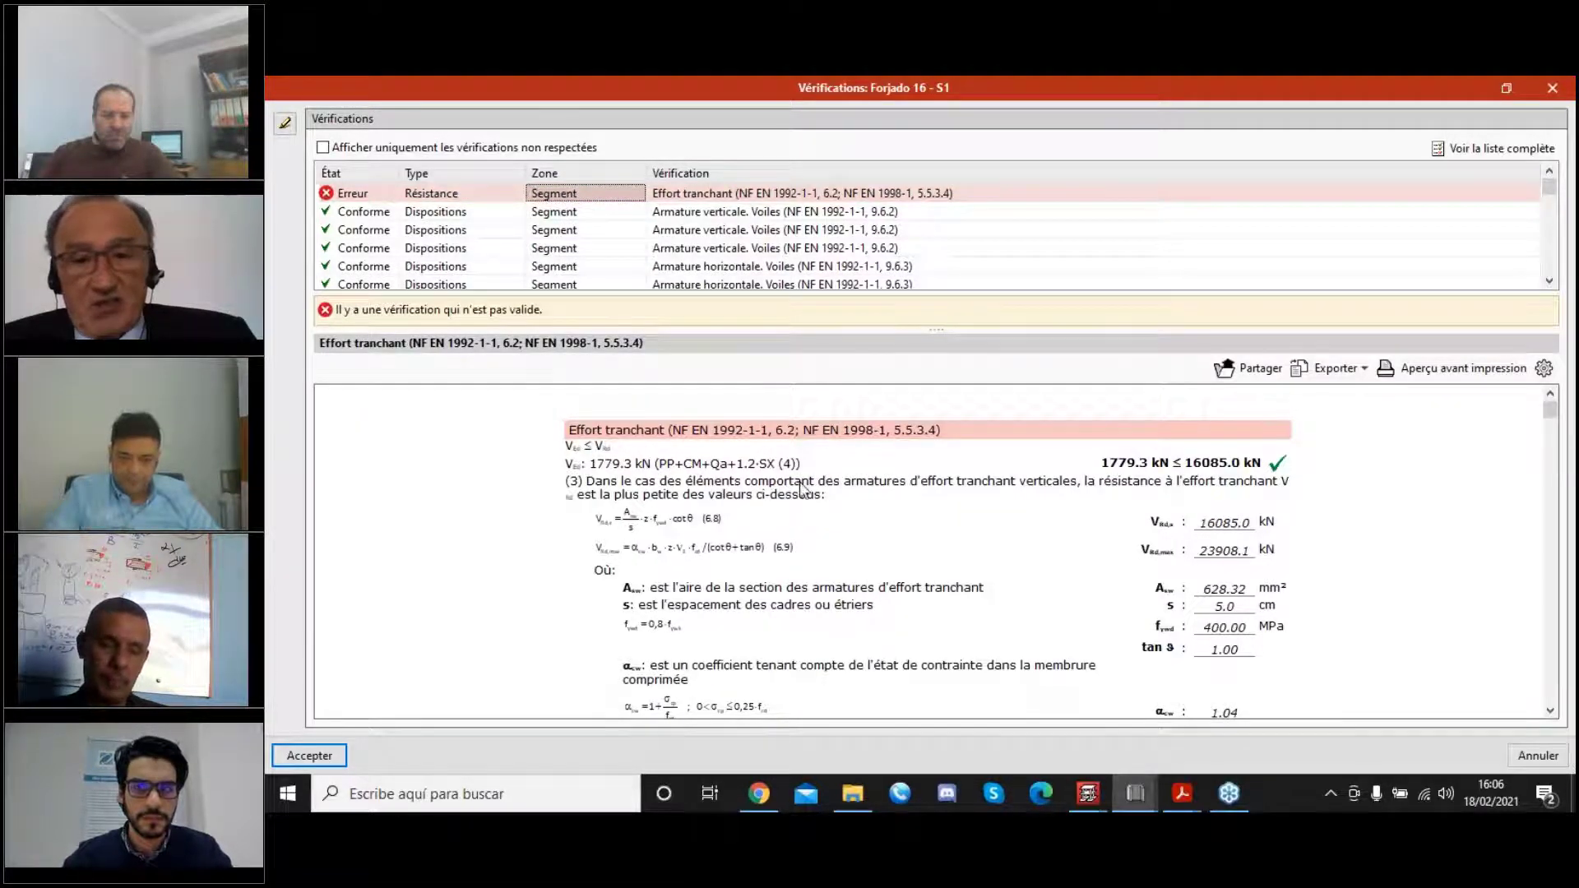
{"action": "scroll", "coordinate": [802, 490], "scroll_direction": "down", "scroll_amount": 10}
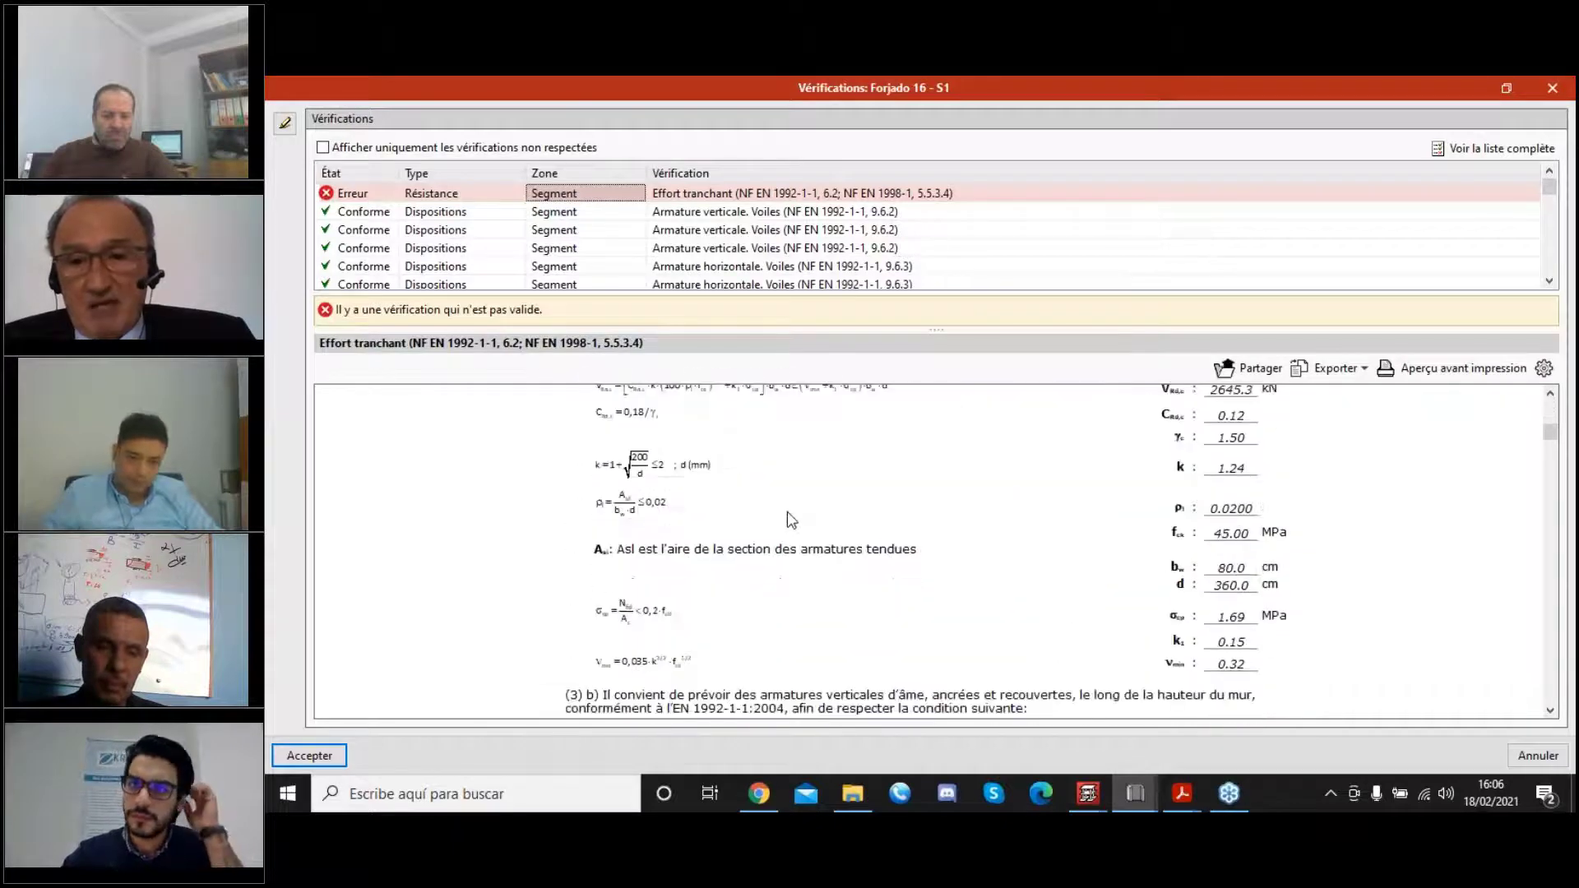
{"action": "scroll", "coordinate": [791, 519], "scroll_direction": "down", "scroll_amount": 3}
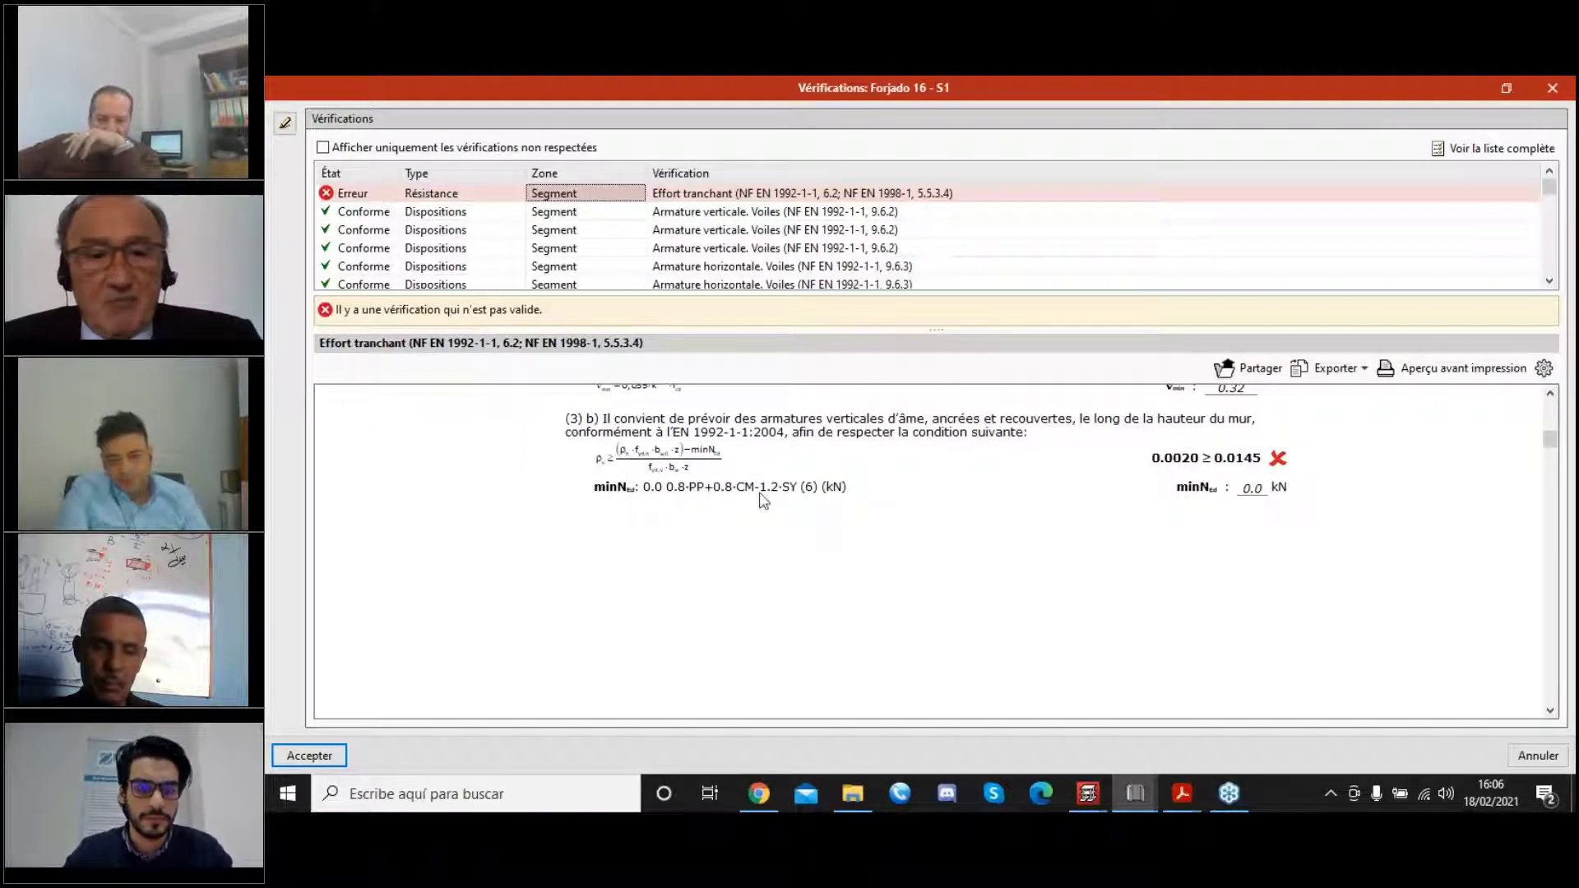
{"action": "left_click", "coordinate": [723, 197]}
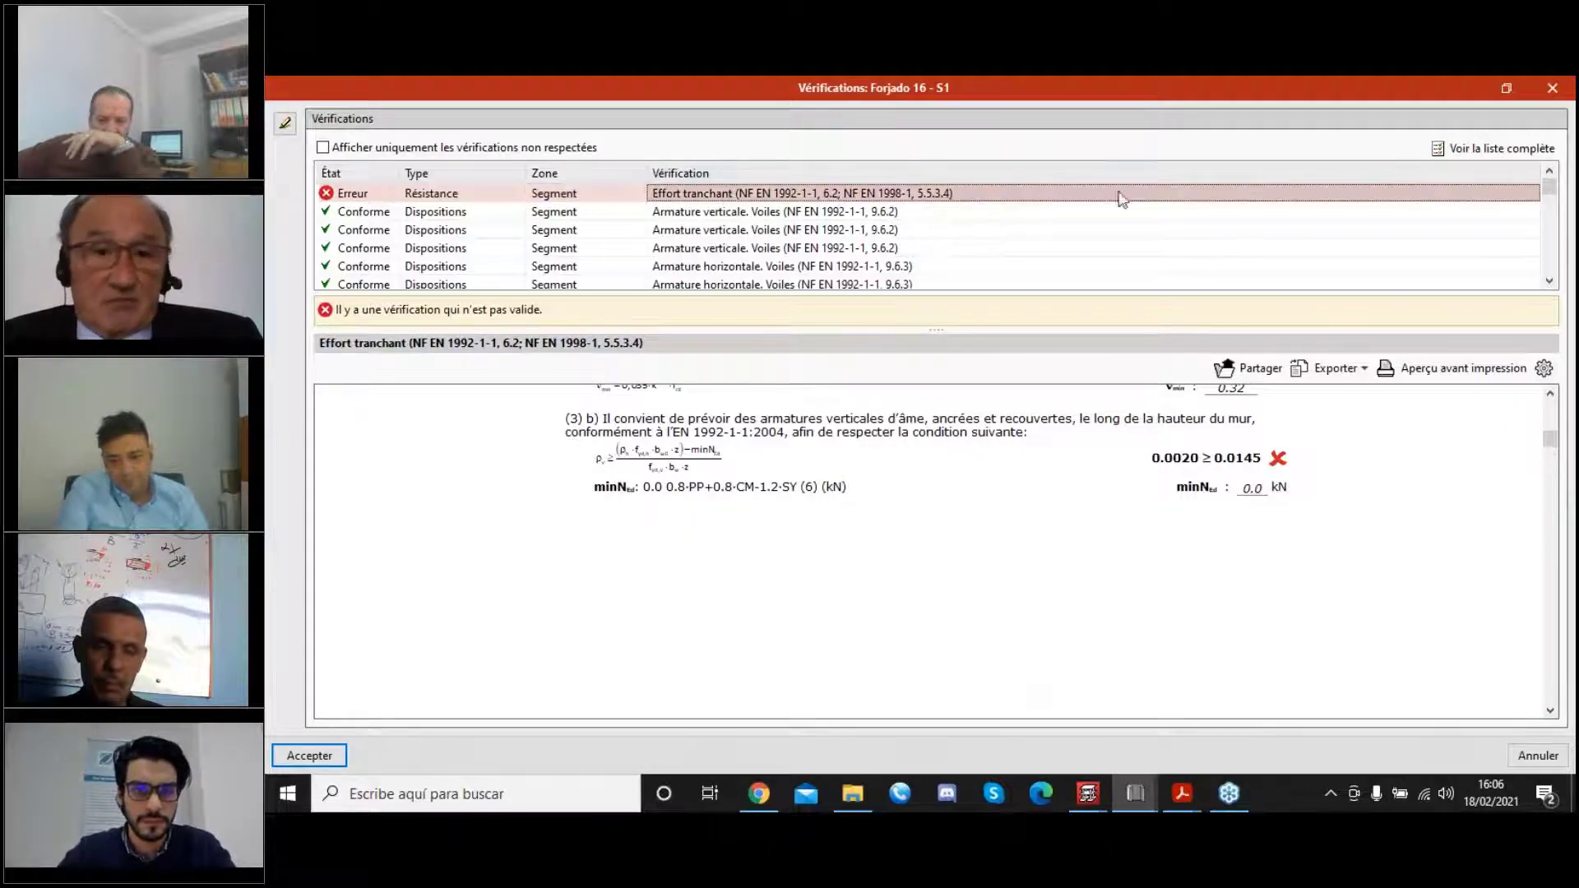
Review the complete list of checks for segment S1 through its last page, and close the list and the checks.
{"action": "left_click", "coordinate": [1467, 148]}
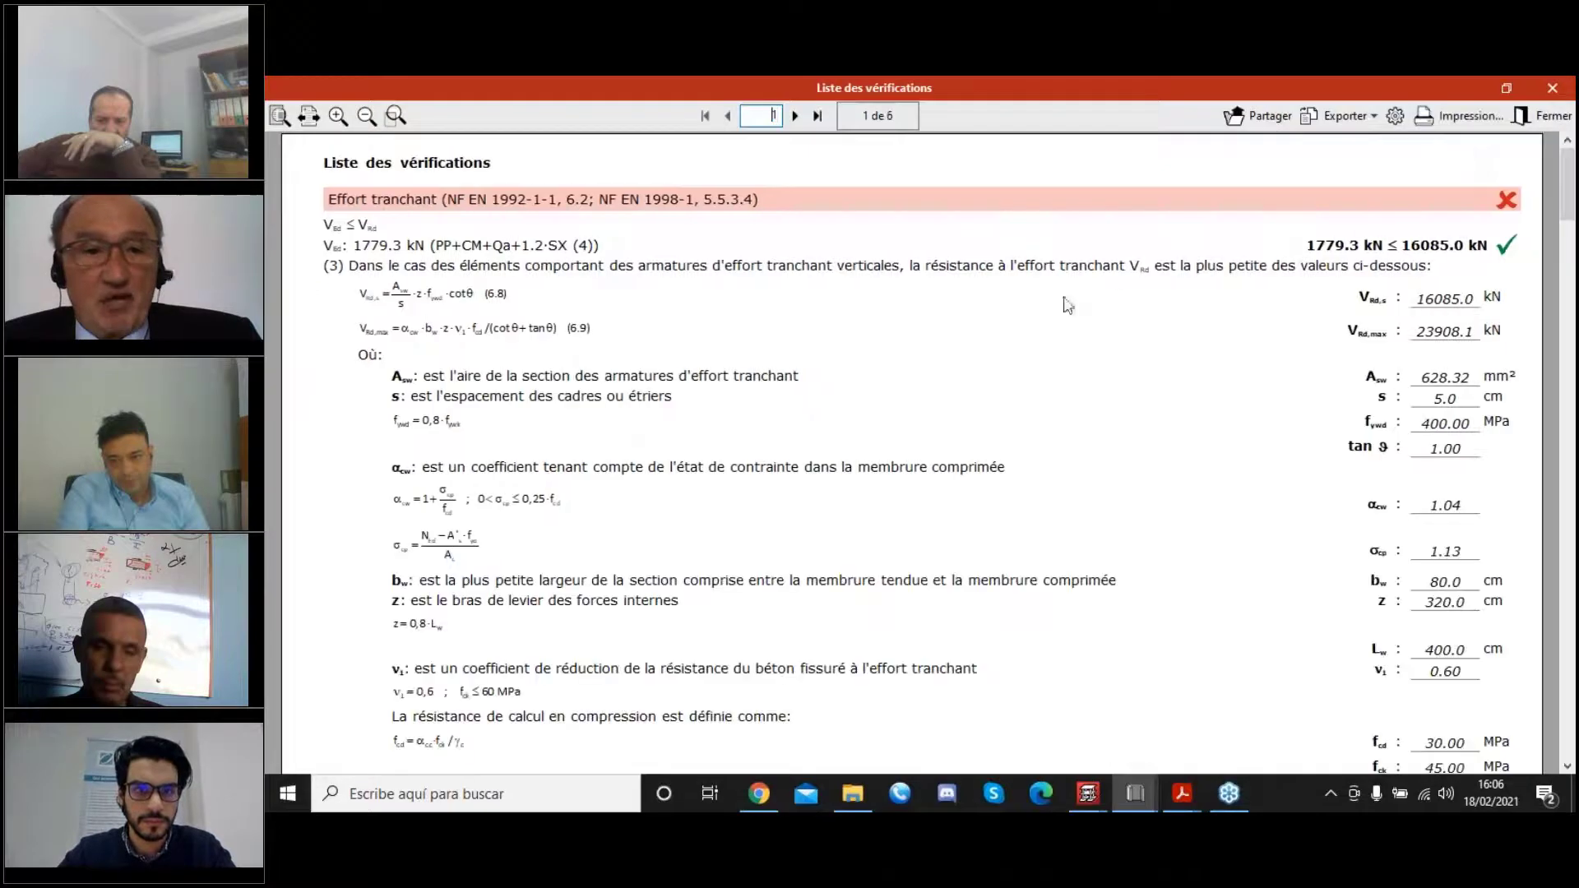
{"action": "scroll", "coordinate": [1040, 291], "scroll_direction": "down", "scroll_amount": 15}
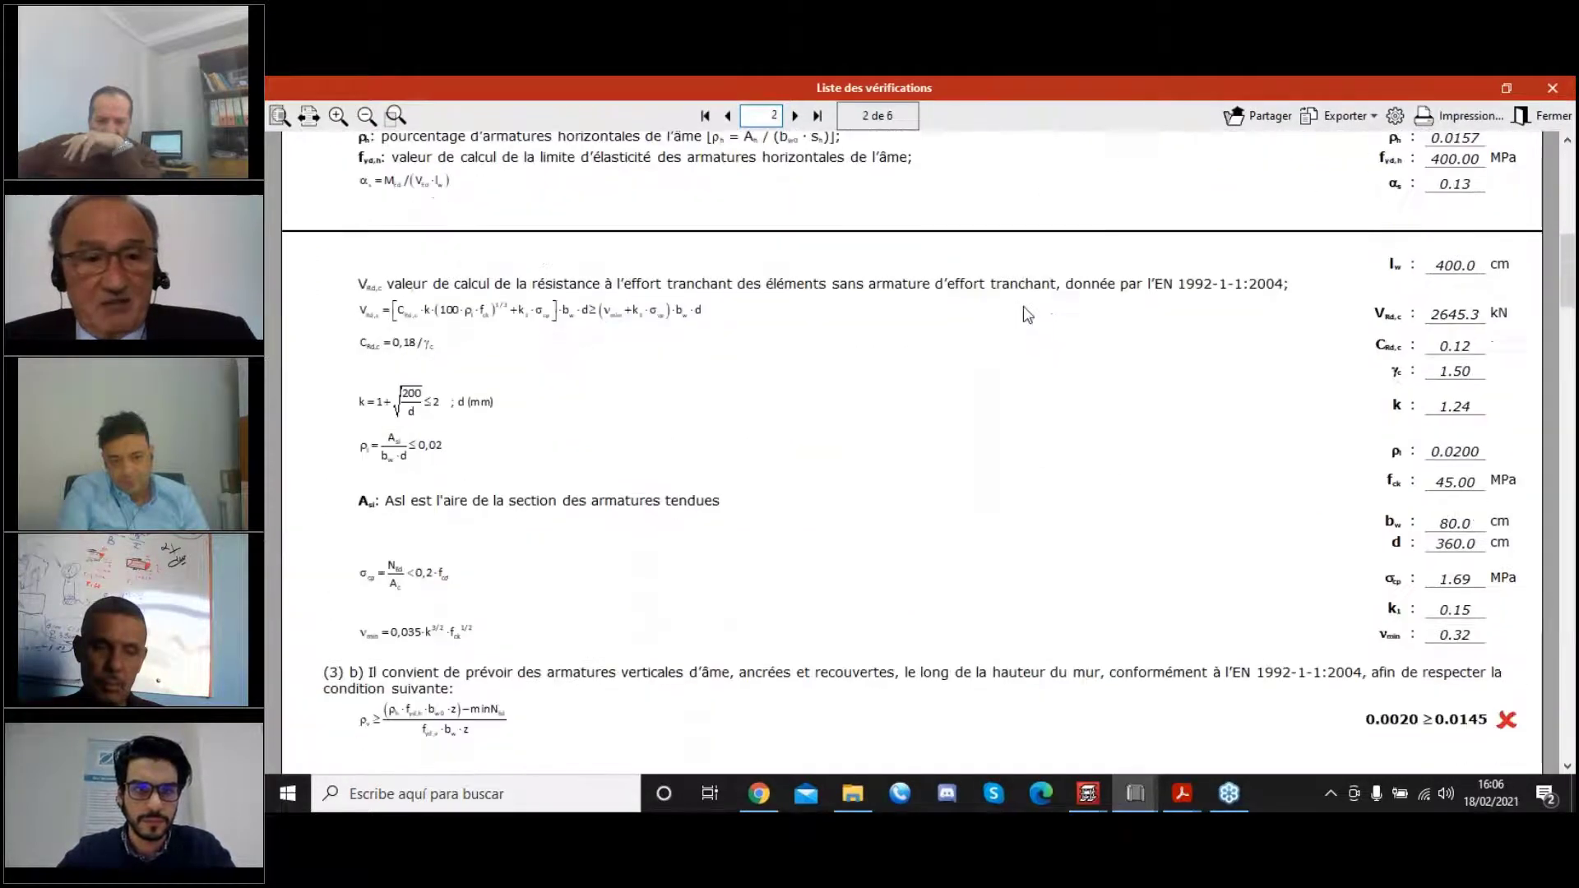
{"action": "scroll", "coordinate": [1030, 305], "scroll_direction": "down", "scroll_amount": 5}
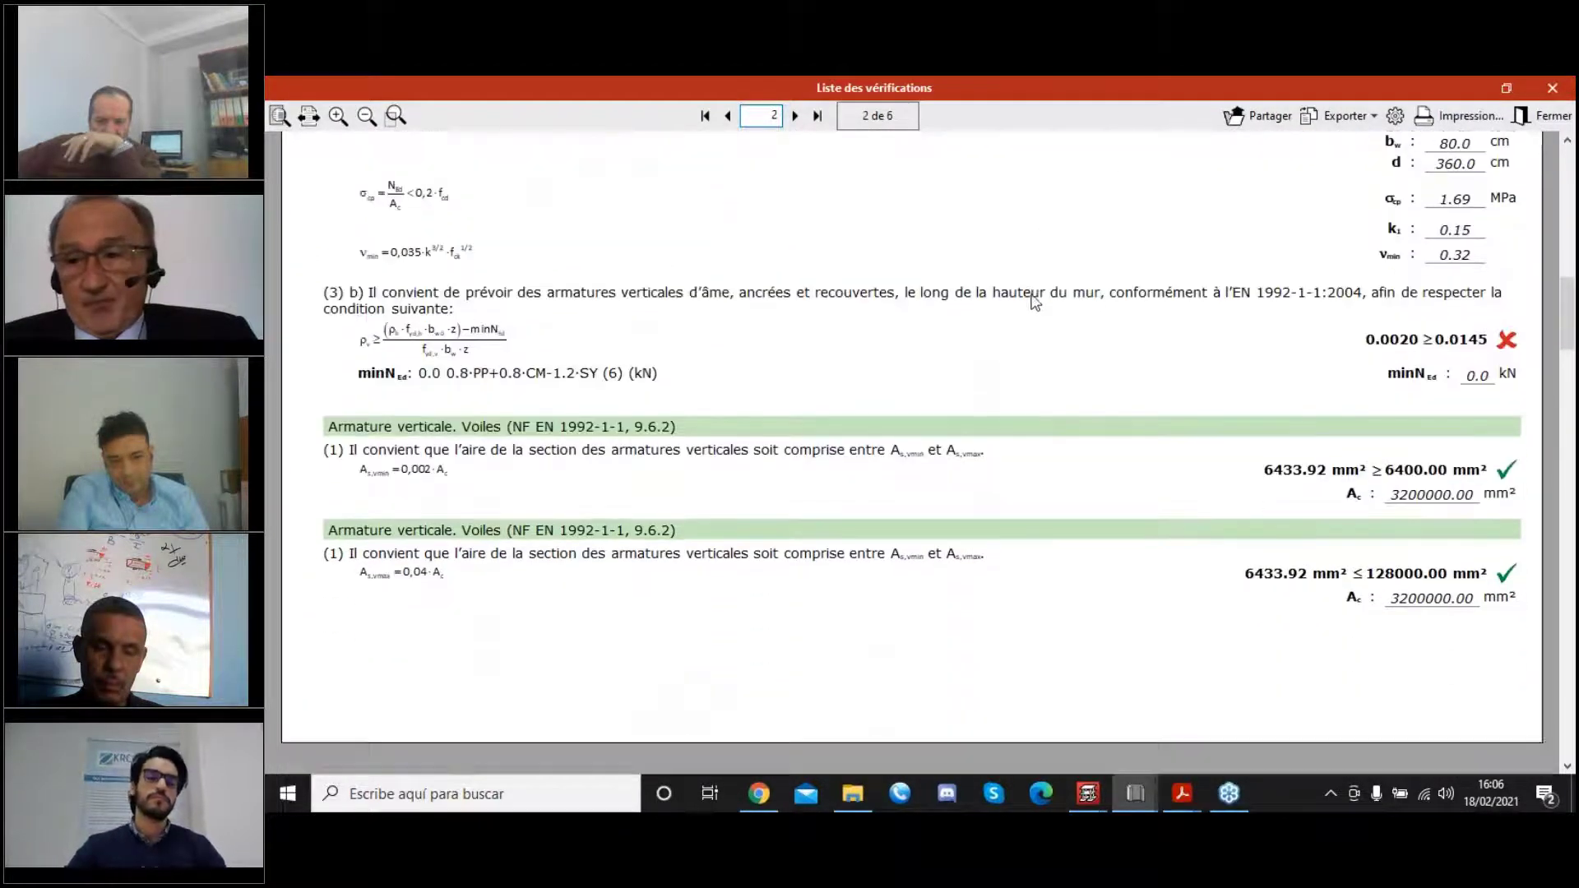
{"action": "scroll", "coordinate": [1035, 301], "scroll_direction": "down", "scroll_amount": 10}
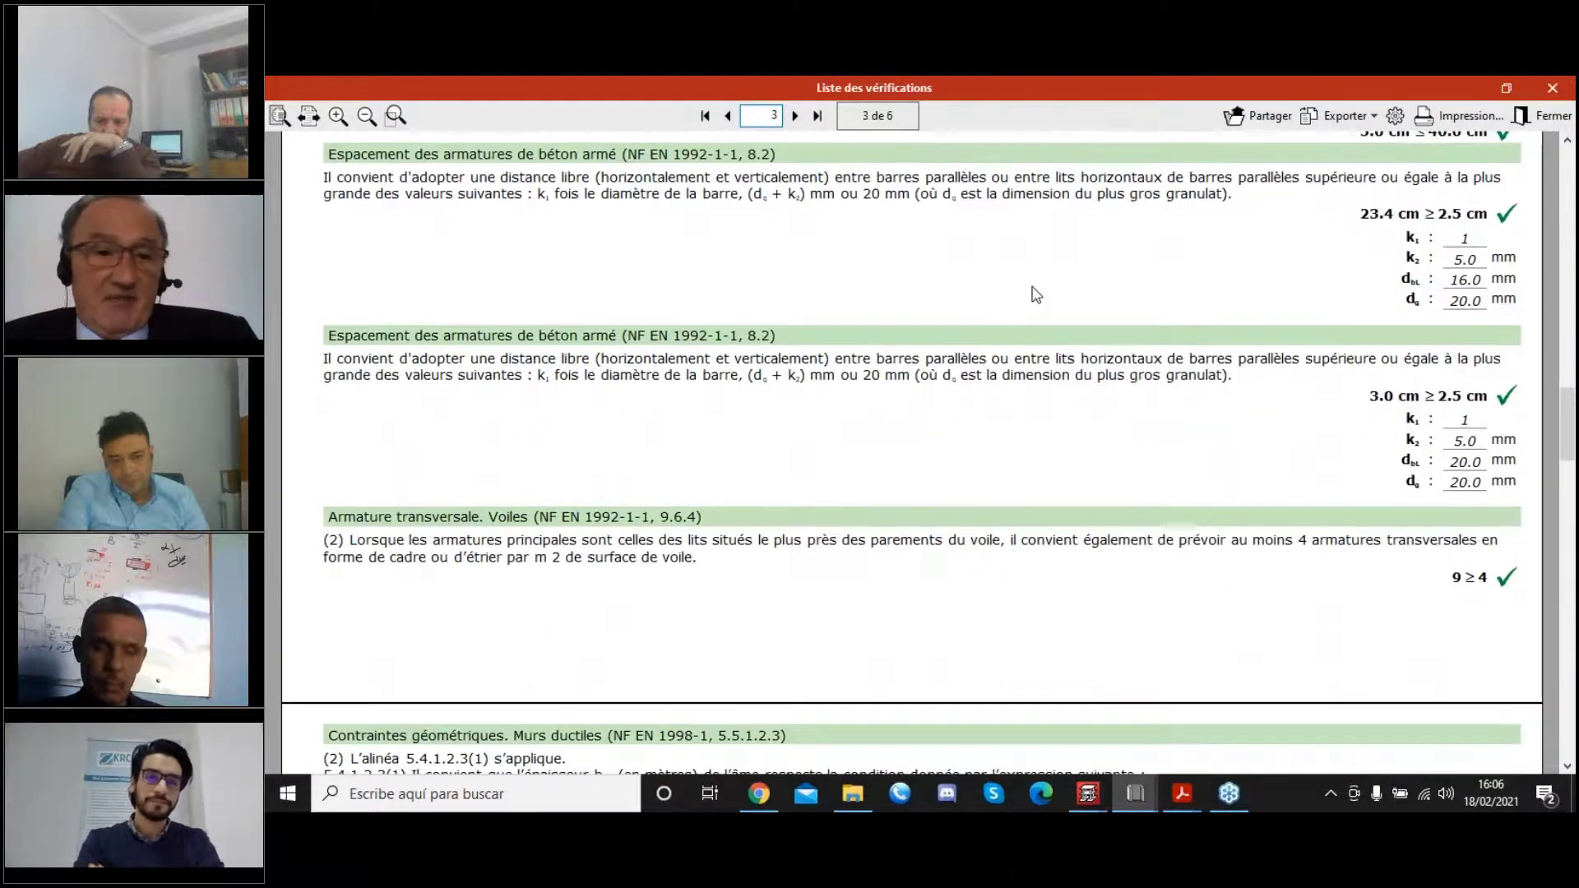
{"action": "scroll", "coordinate": [1032, 296], "scroll_direction": "down", "scroll_amount": 15}
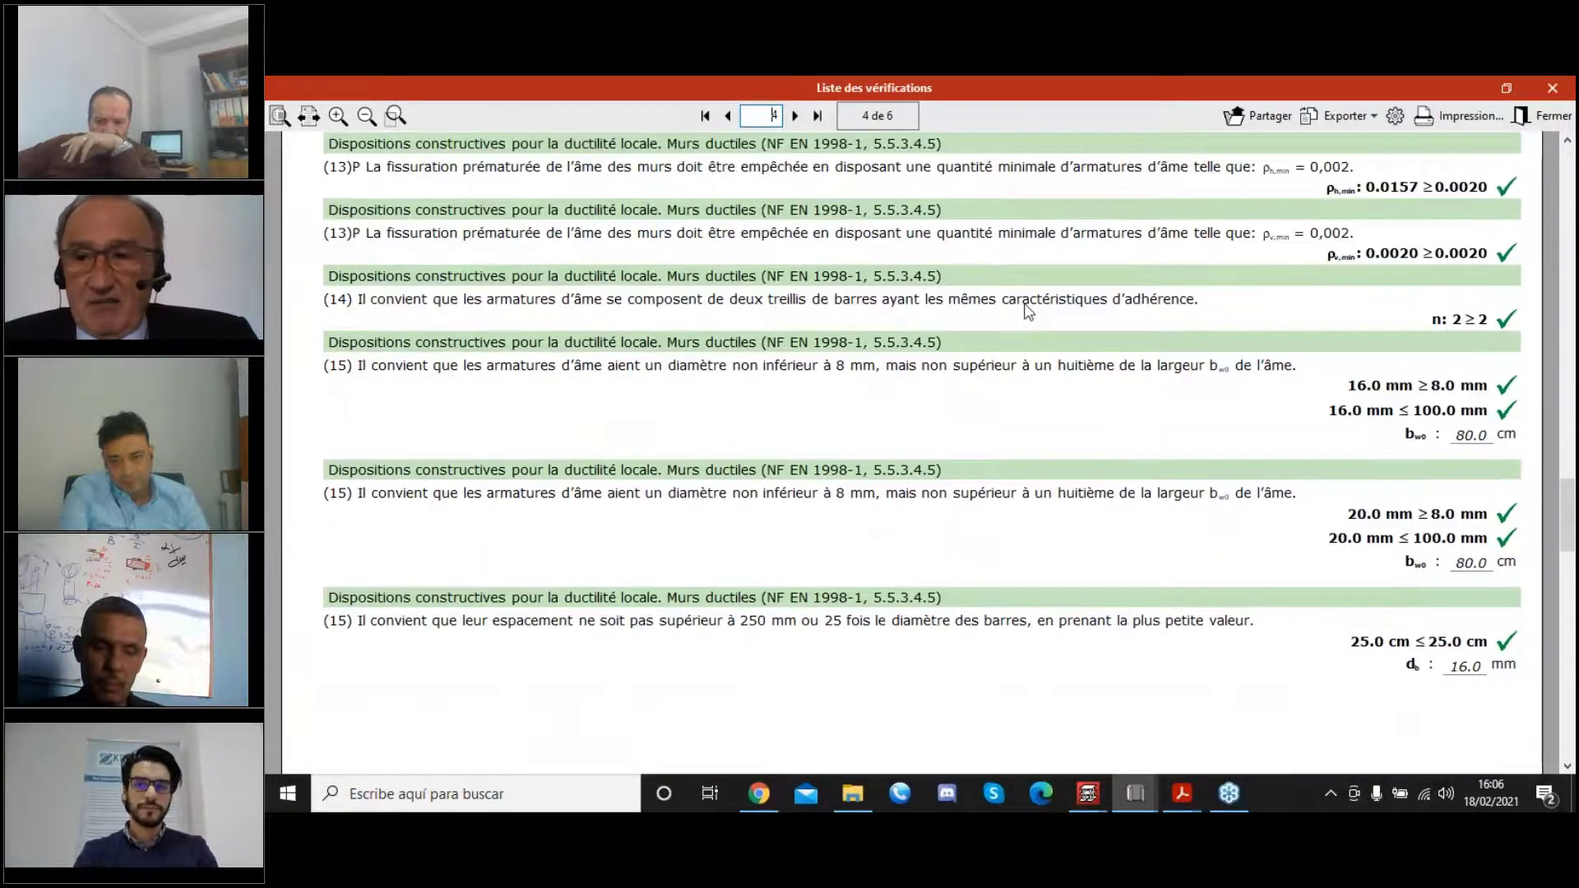
{"action": "scroll", "coordinate": [1034, 305], "scroll_direction": "down", "scroll_amount": 15}
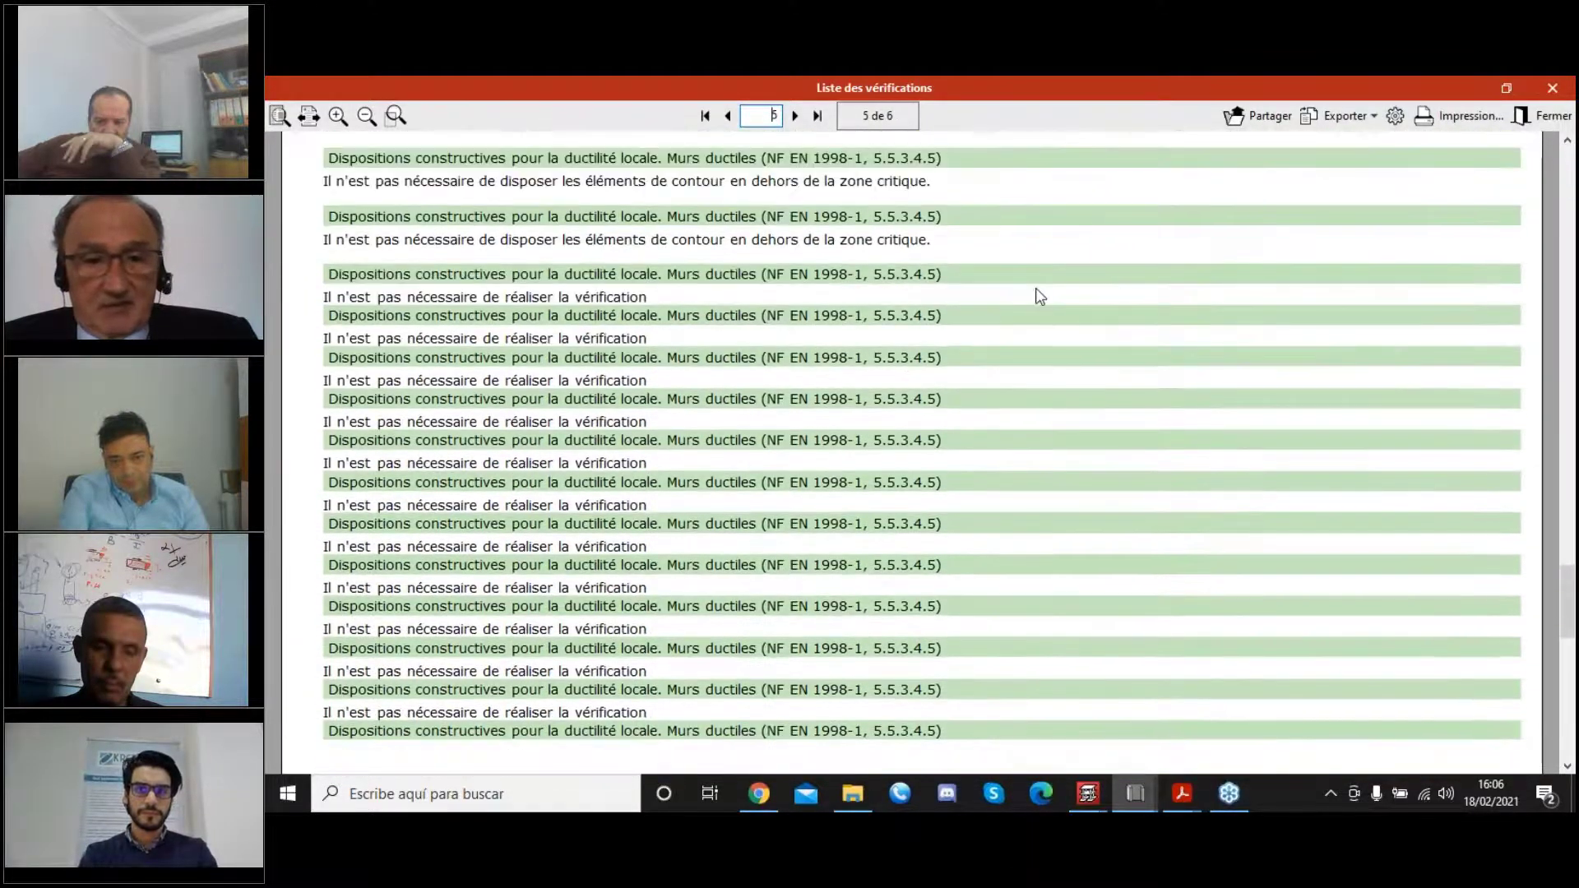
{"action": "scroll", "coordinate": [1042, 301], "scroll_direction": "down", "scroll_amount": 4}
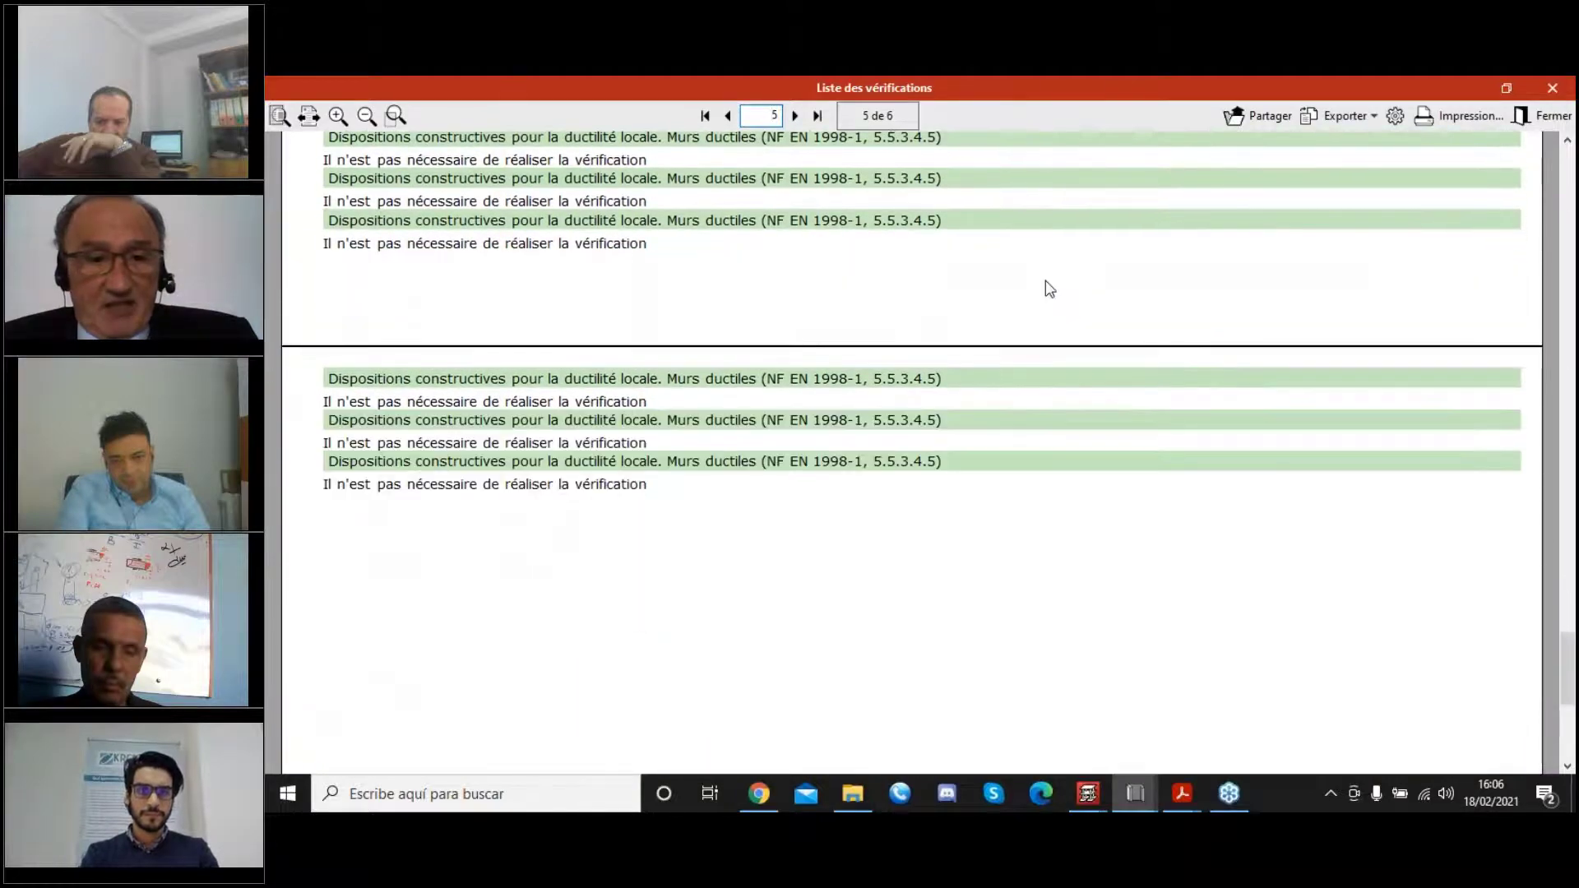
{"action": "left_click", "coordinate": [1545, 115]}
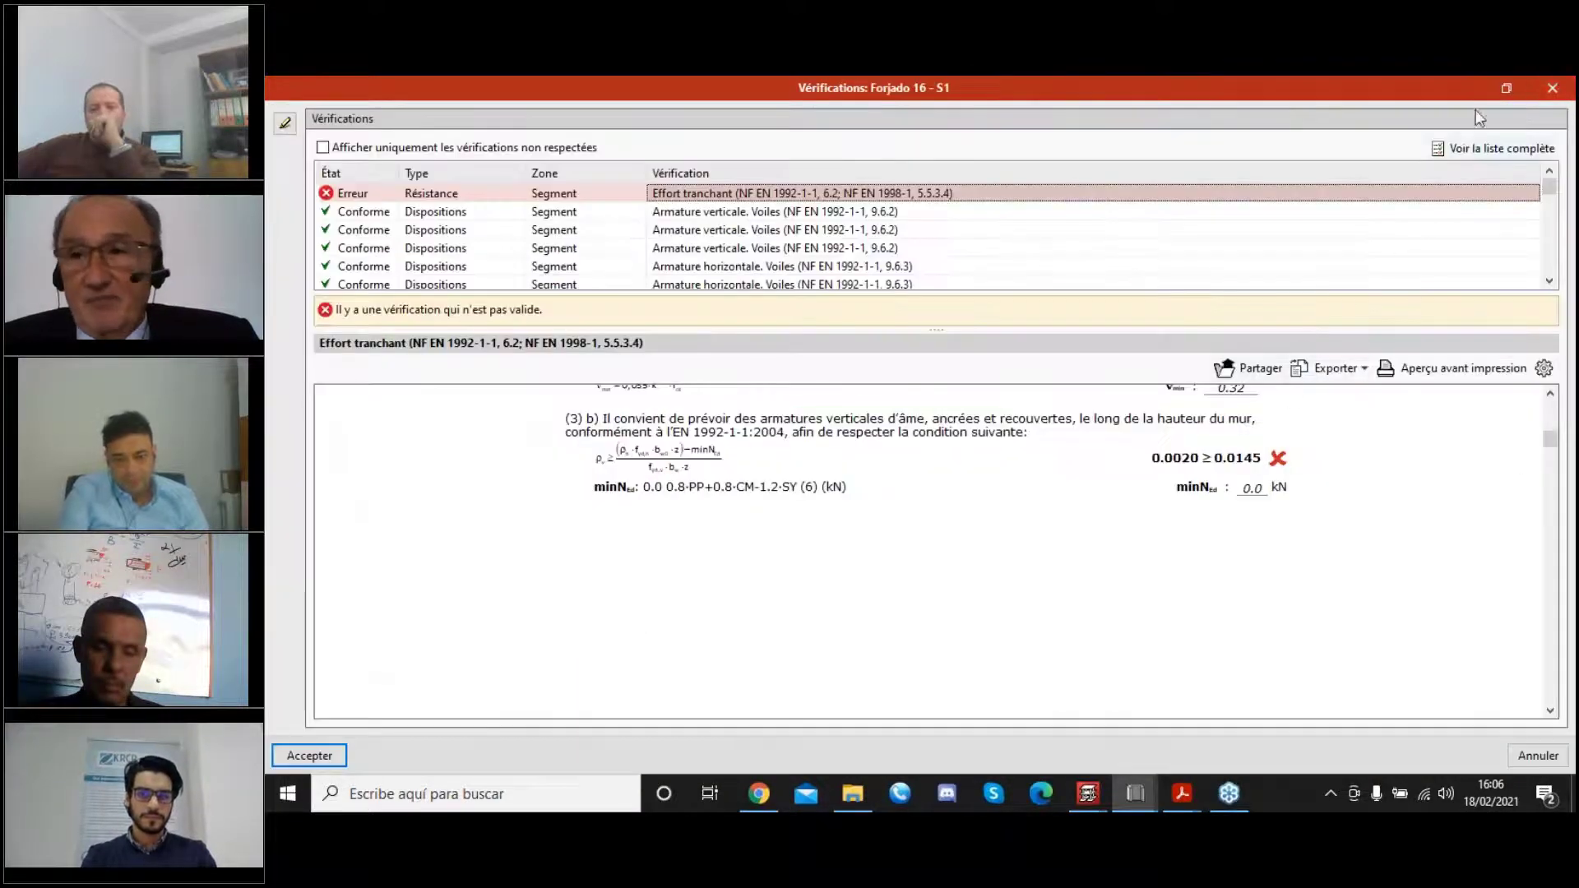
{"action": "left_click", "coordinate": [1553, 88]}
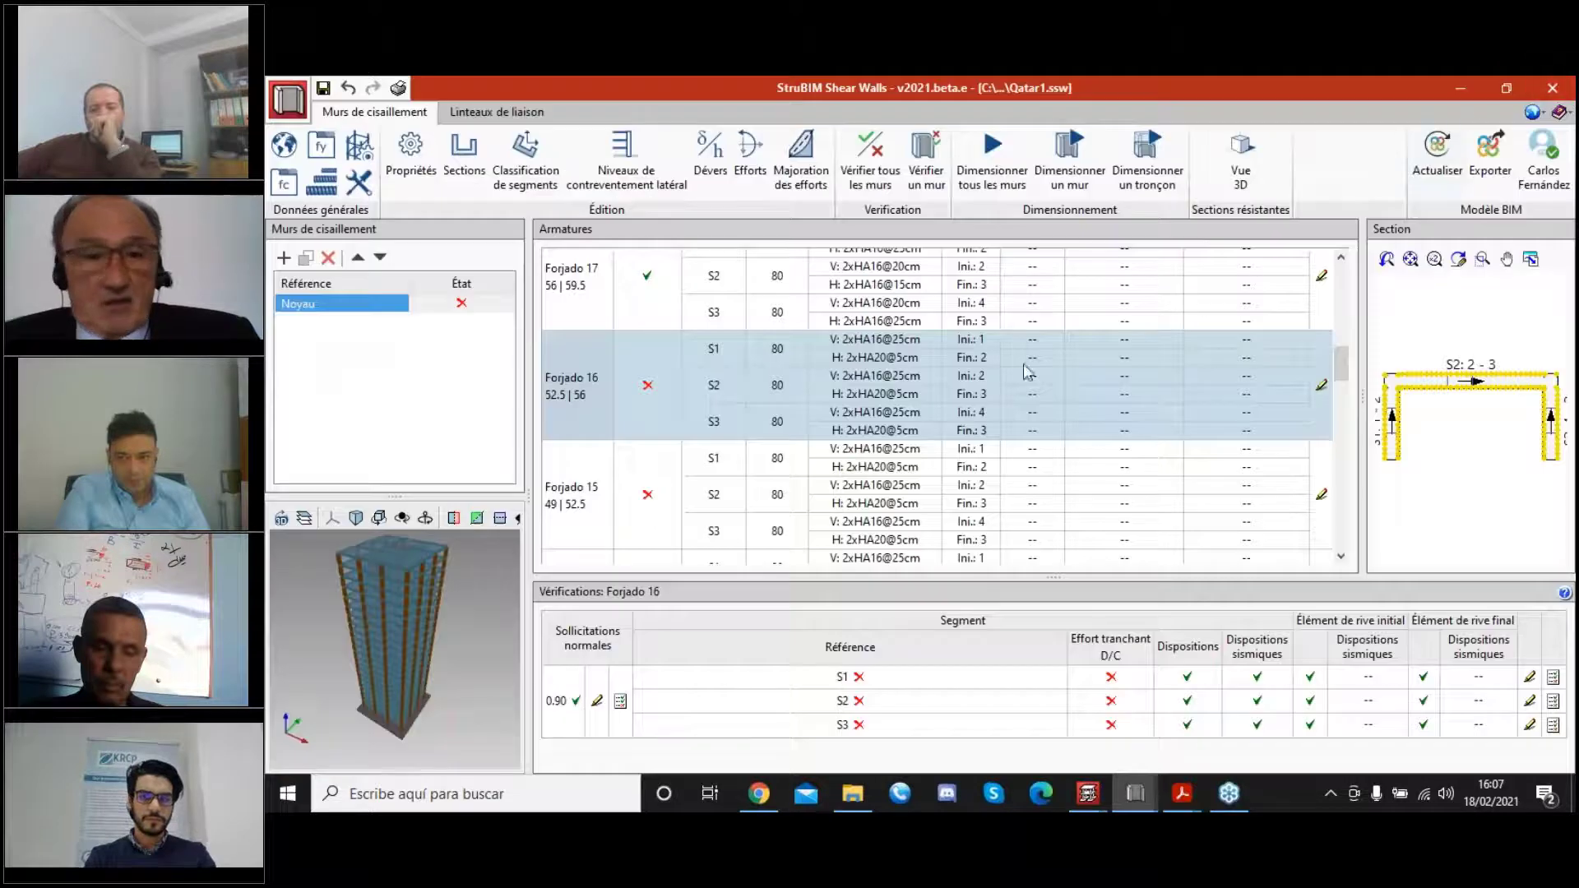
Switch to the StruBIM Shear Walls window with the batiment torsion model and close its 3D view of the resisting sections.
{"action": "scroll", "coordinate": [677, 440], "scroll_direction": "down", "scroll_amount": 3}
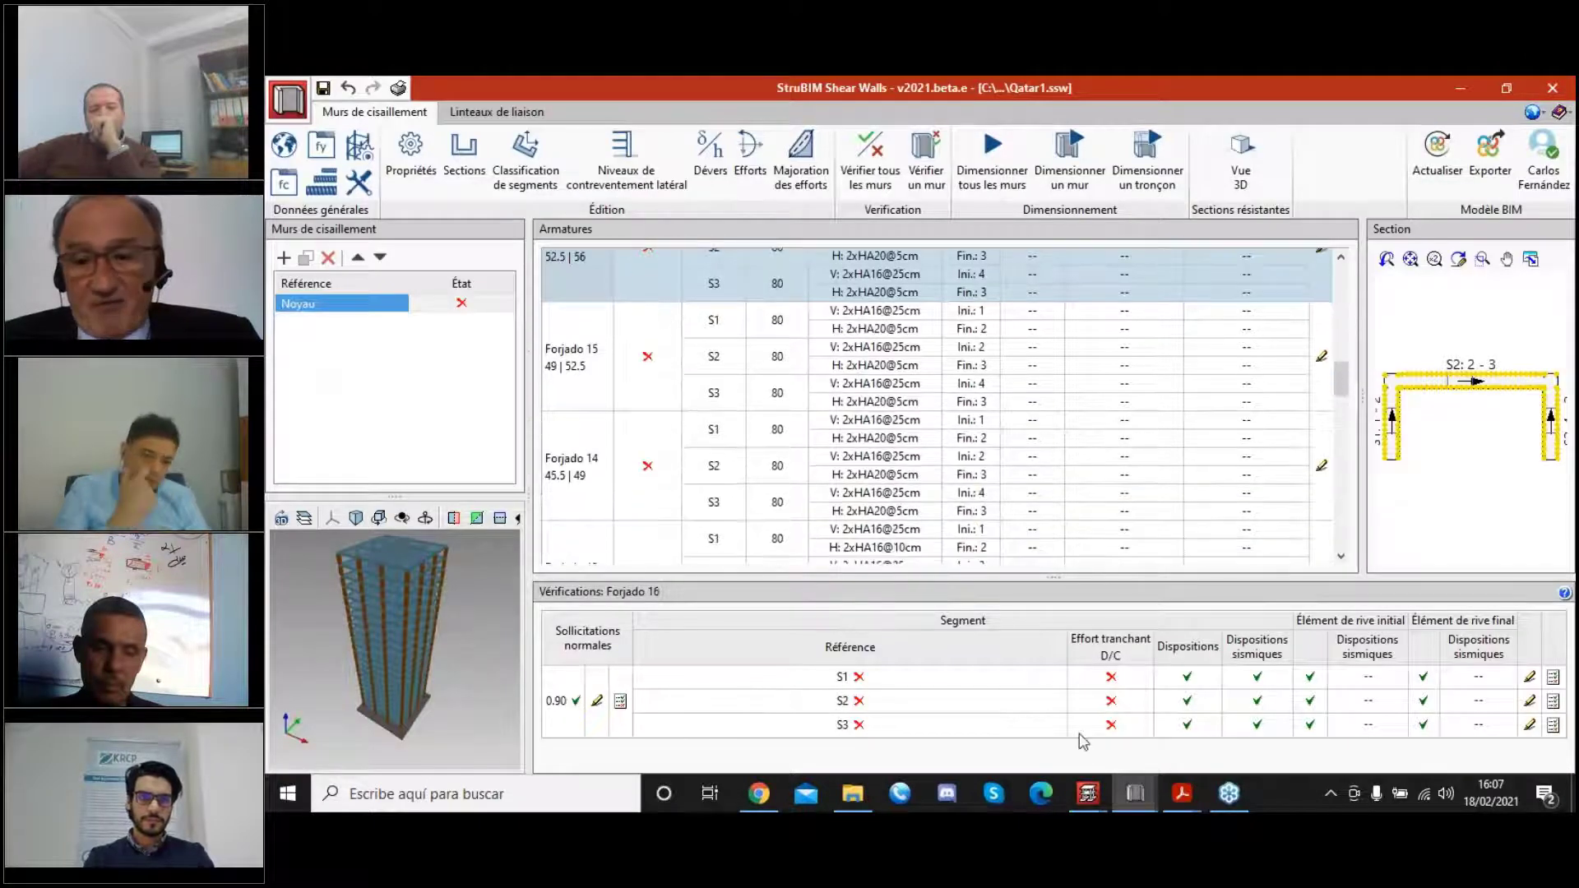
{"action": "left_click", "coordinate": [1135, 793]}
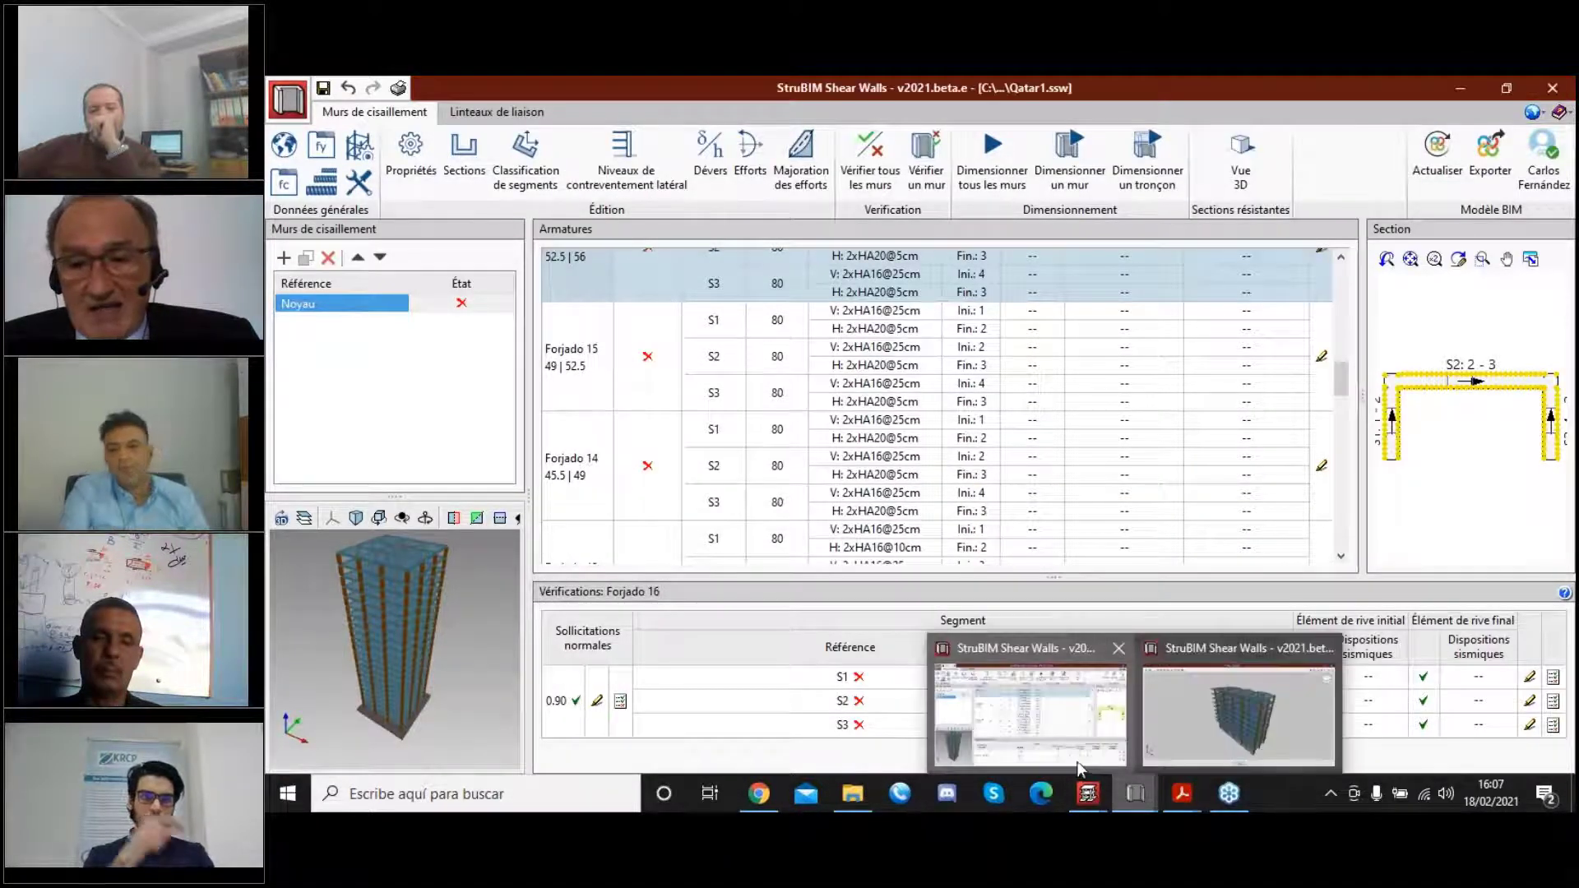
{"action": "left_click", "coordinate": [1217, 715]}
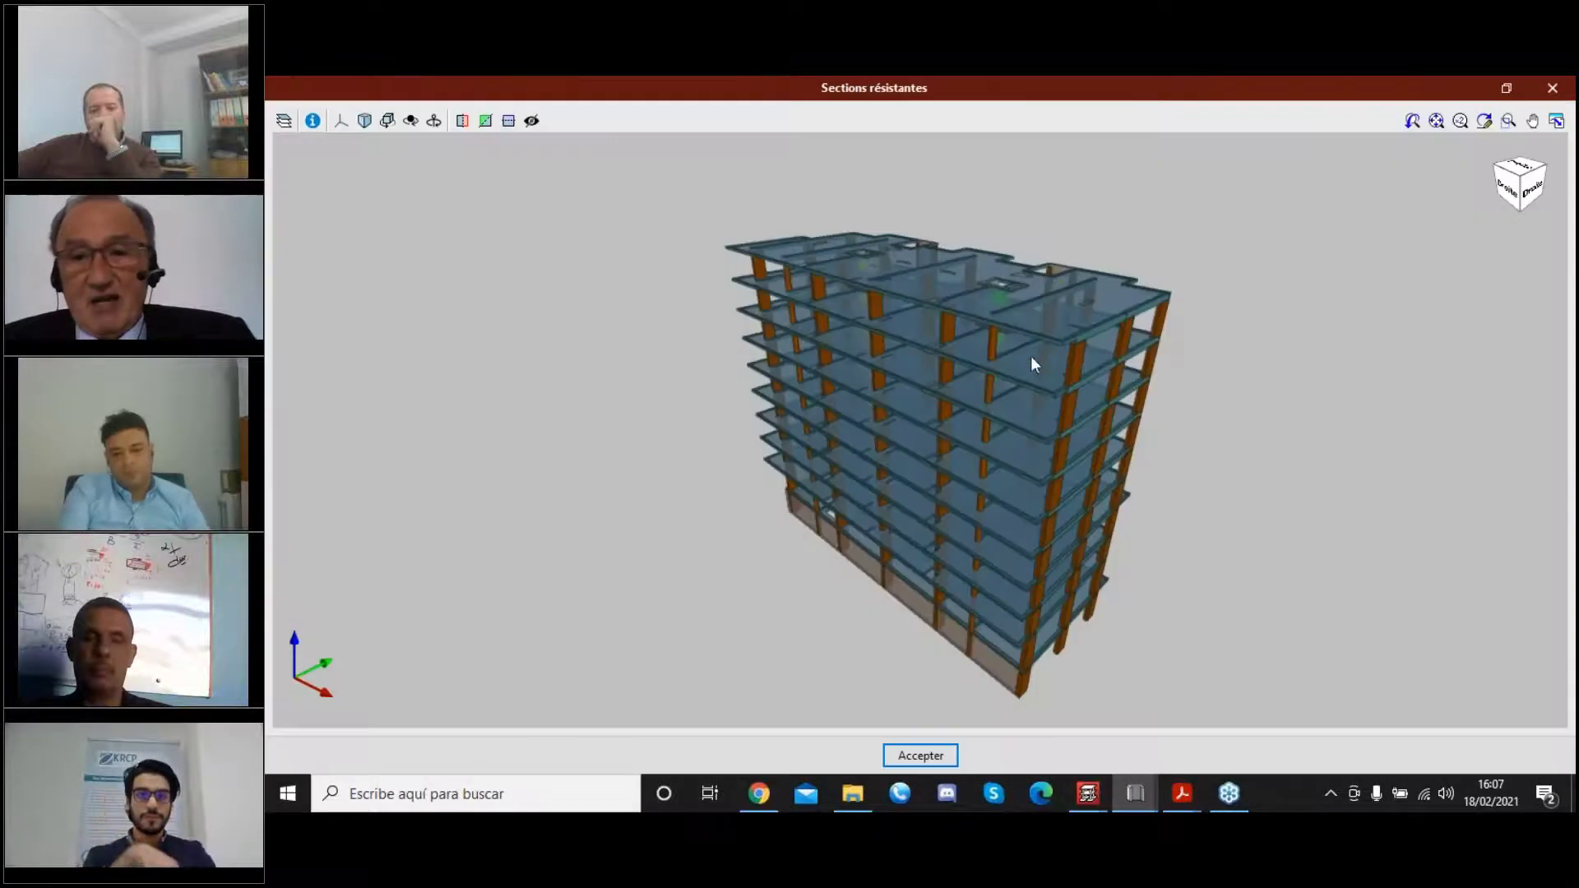
{"action": "left_click", "coordinate": [1552, 88]}
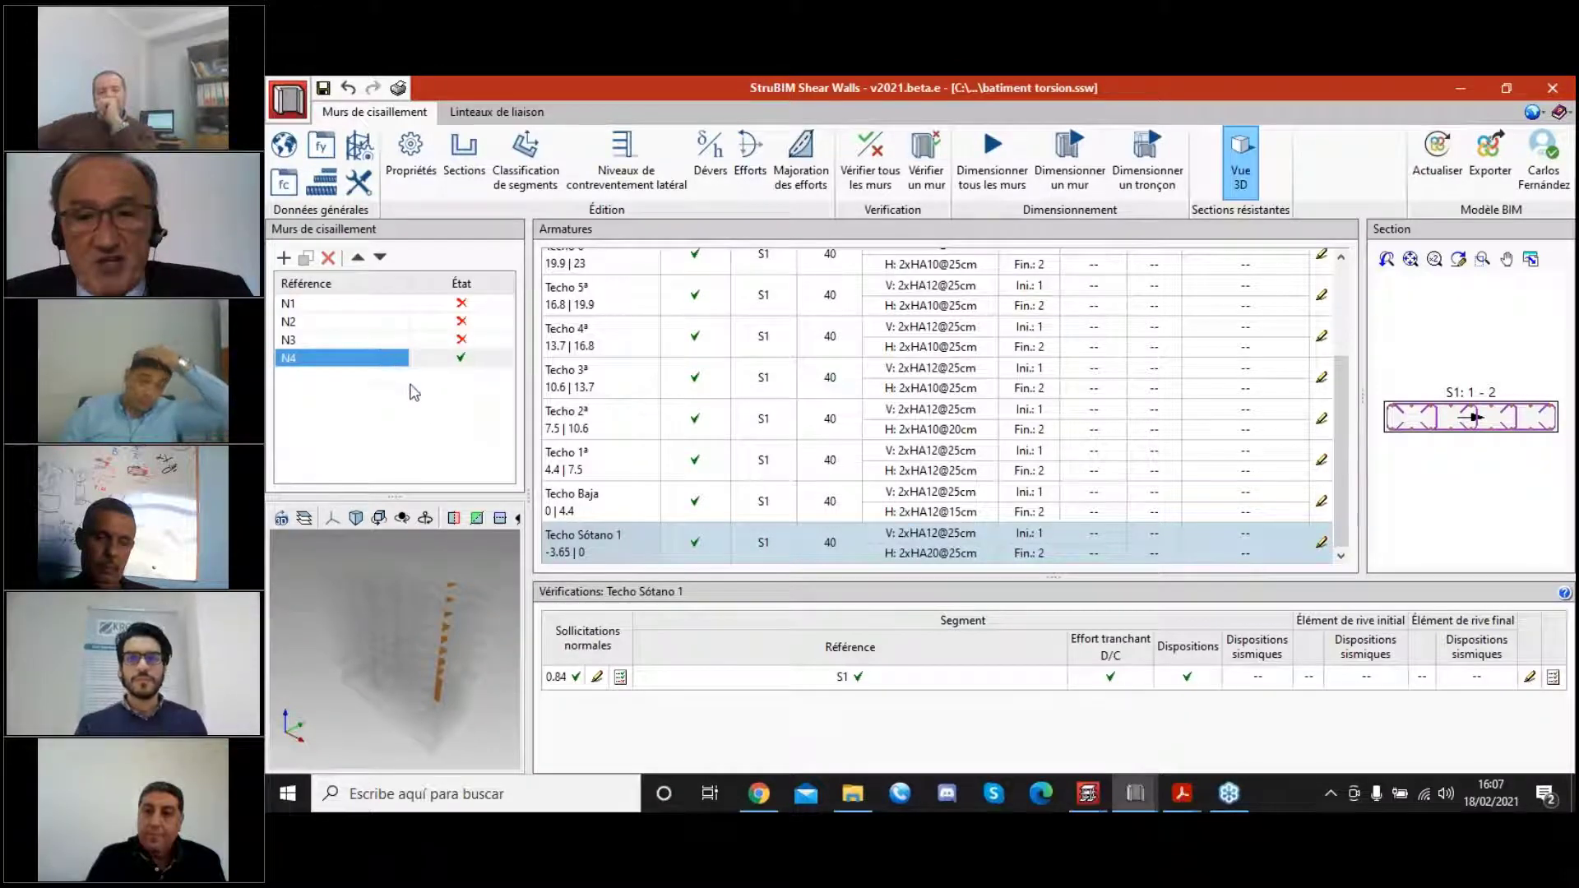
Select shear wall N1 and inspect the reinforcement in its section drawing up close.
{"action": "left_click", "coordinate": [318, 304]}
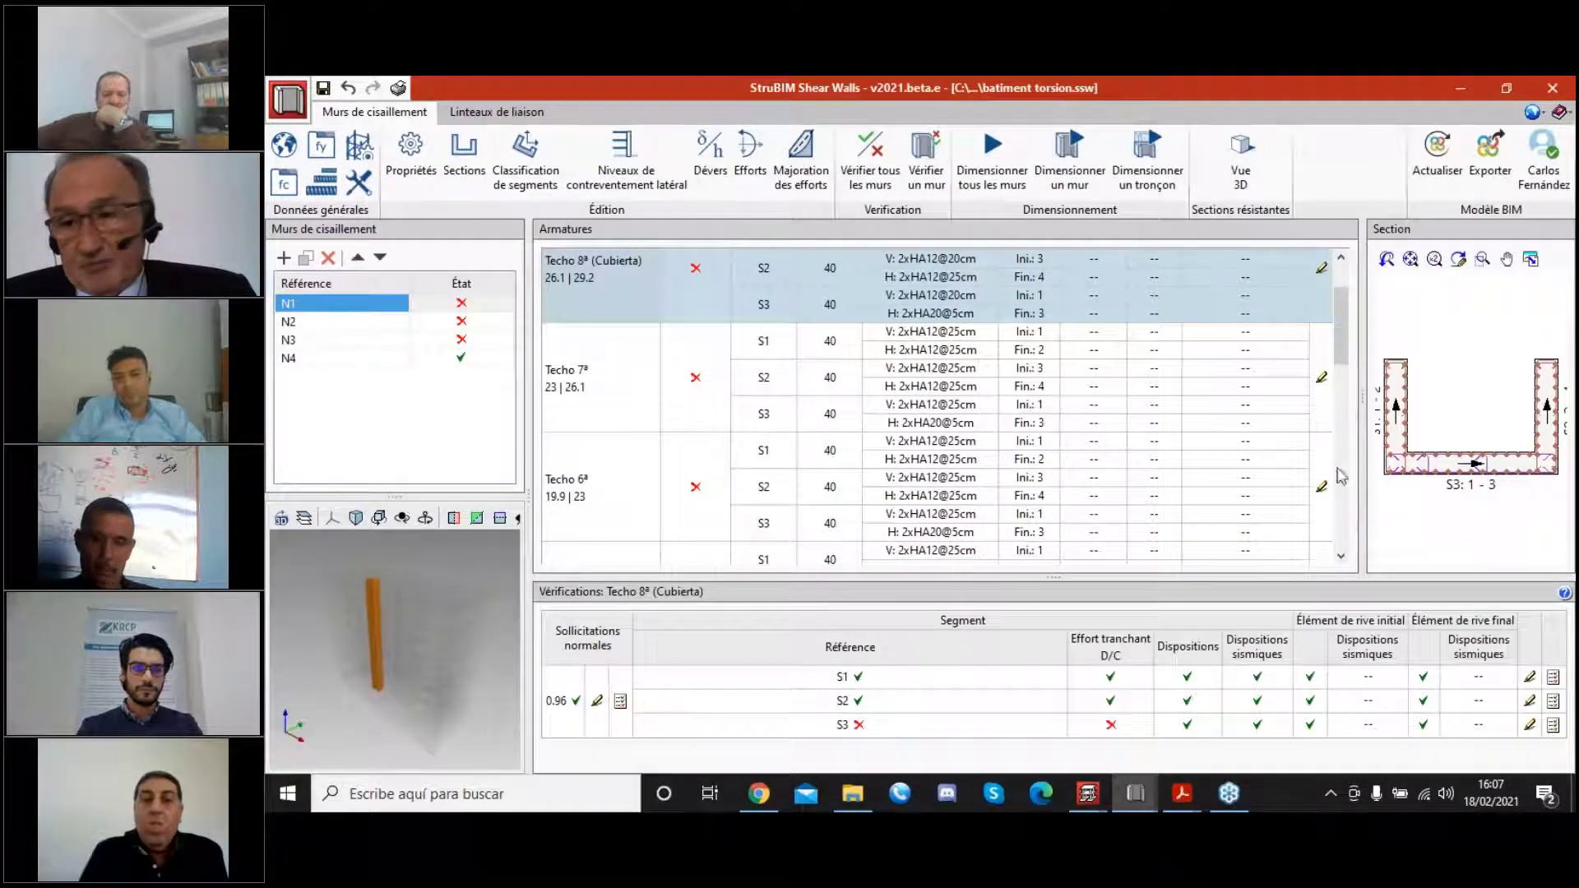
{"action": "scroll", "coordinate": [1427, 462], "scroll_direction": "up", "scroll_amount": 5}
{"action": "scroll", "coordinate": [1427, 463], "scroll_direction": "up", "scroll_amount": 5}
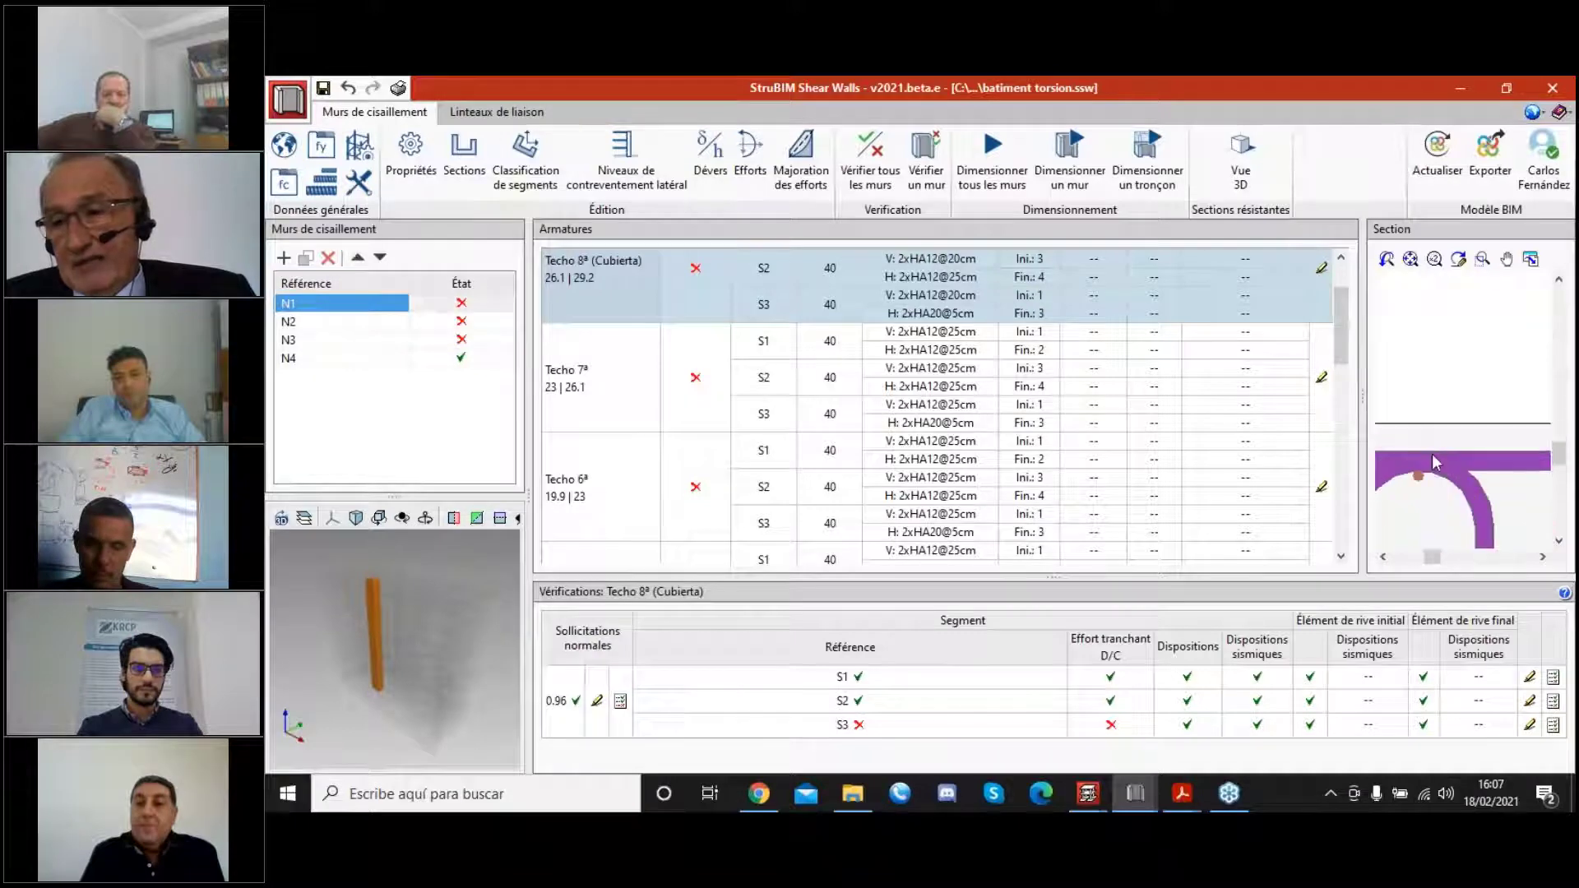
Inspect more of shear wall N1's section drawing, then select wall N4 and review its reinforcement down to Techo Sótano 1.
{"action": "scroll", "coordinate": [1426, 462], "scroll_direction": "down", "scroll_amount": 4}
{"action": "middle_click_drag", "start_coordinate": [1452, 433], "coordinate": [1556, 382]}
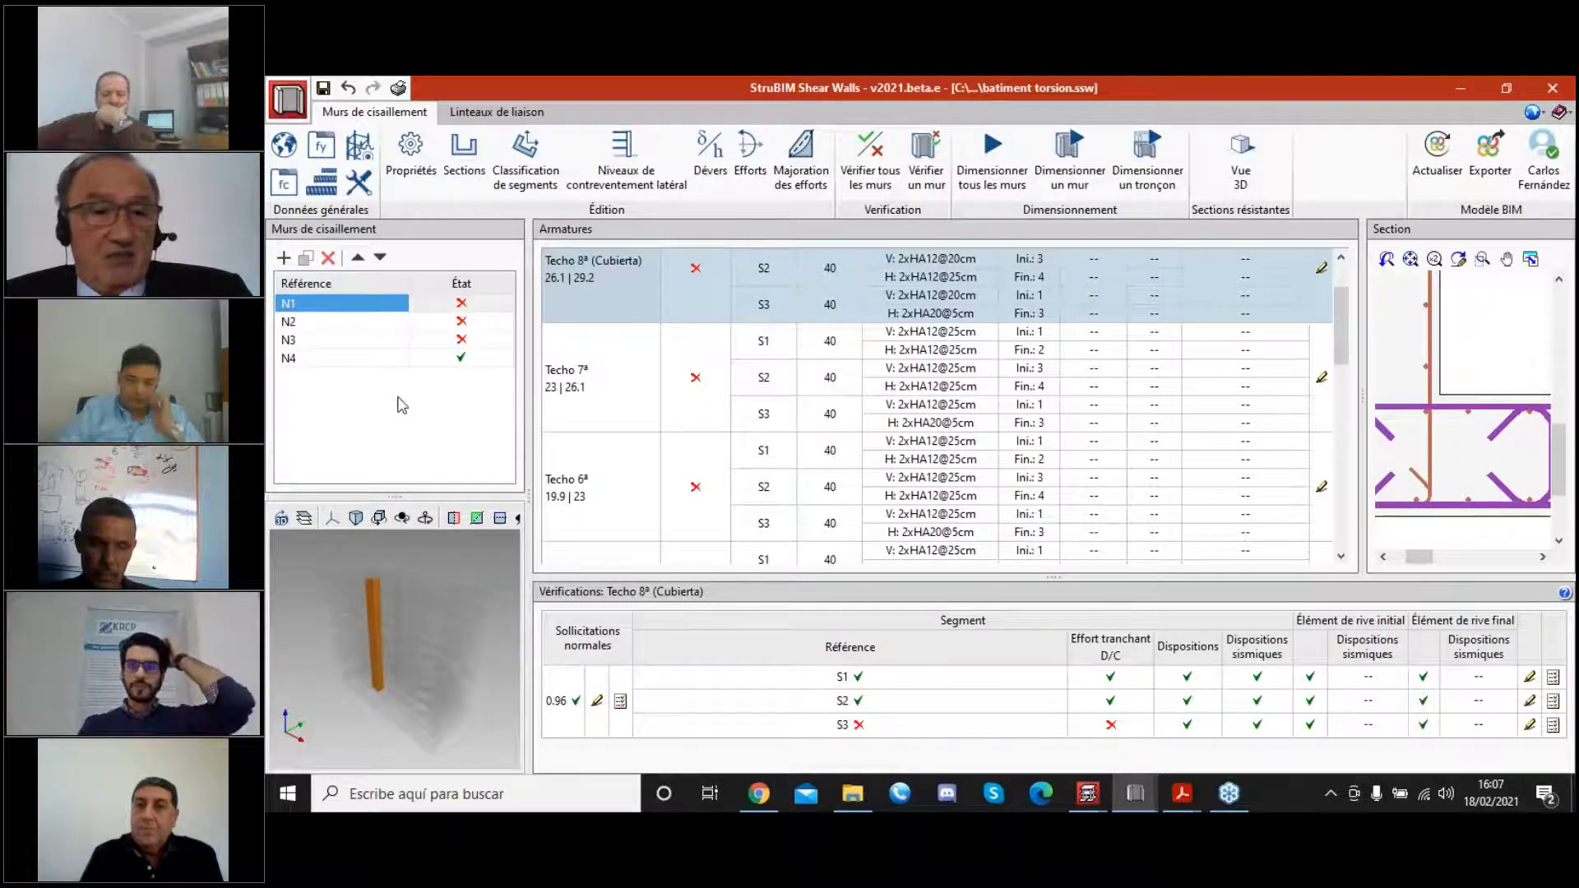
{"action": "left_click", "coordinate": [366, 368]}
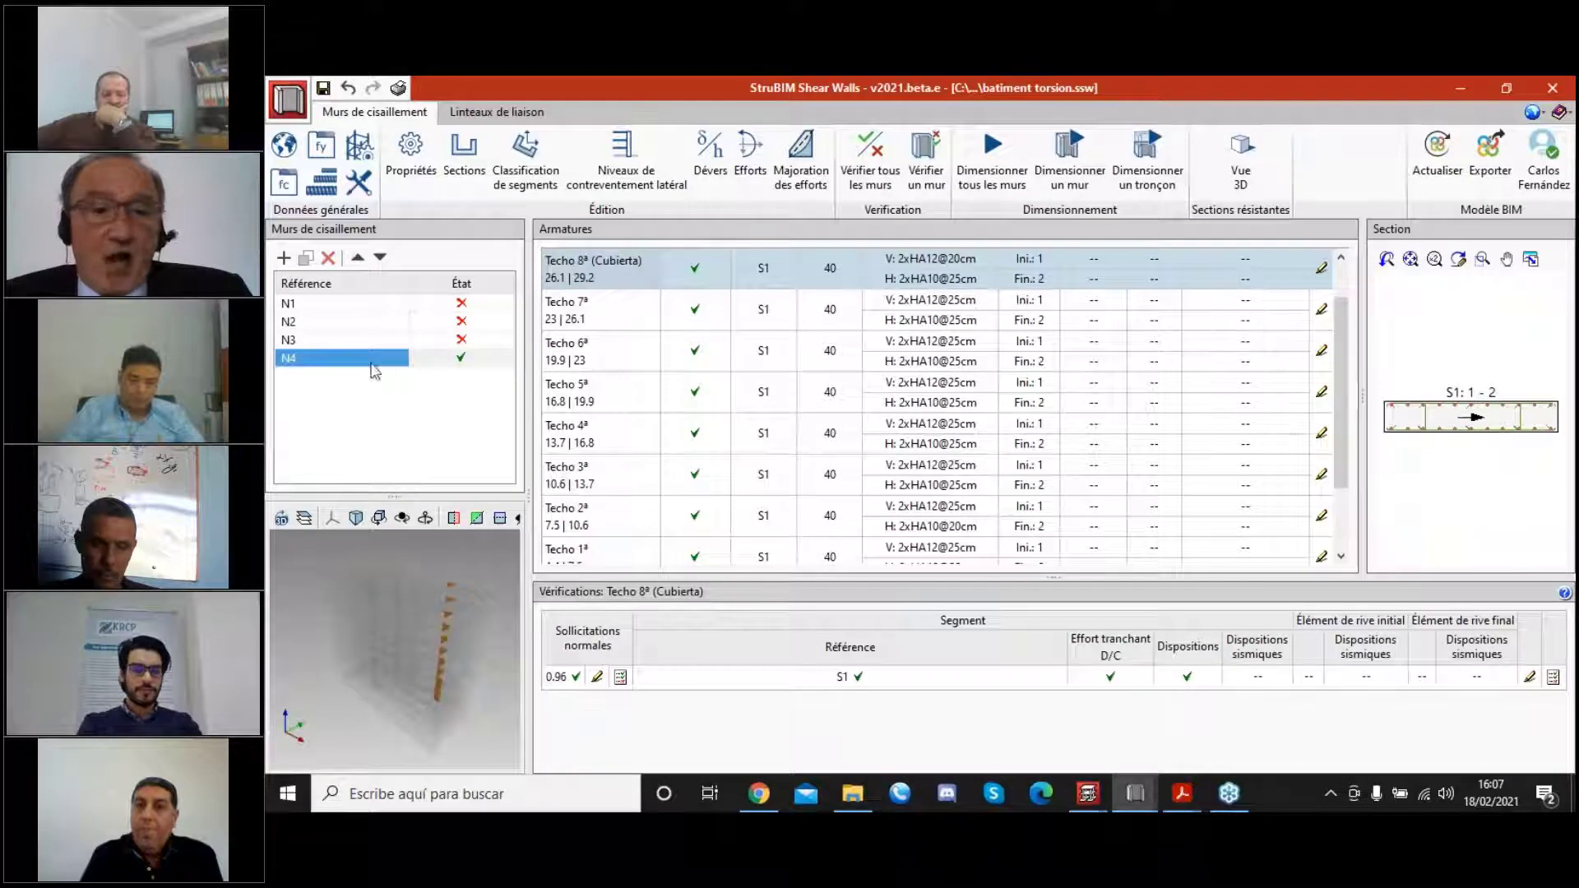
{"action": "scroll", "coordinate": [851, 338], "scroll_direction": "down", "scroll_amount": 3}
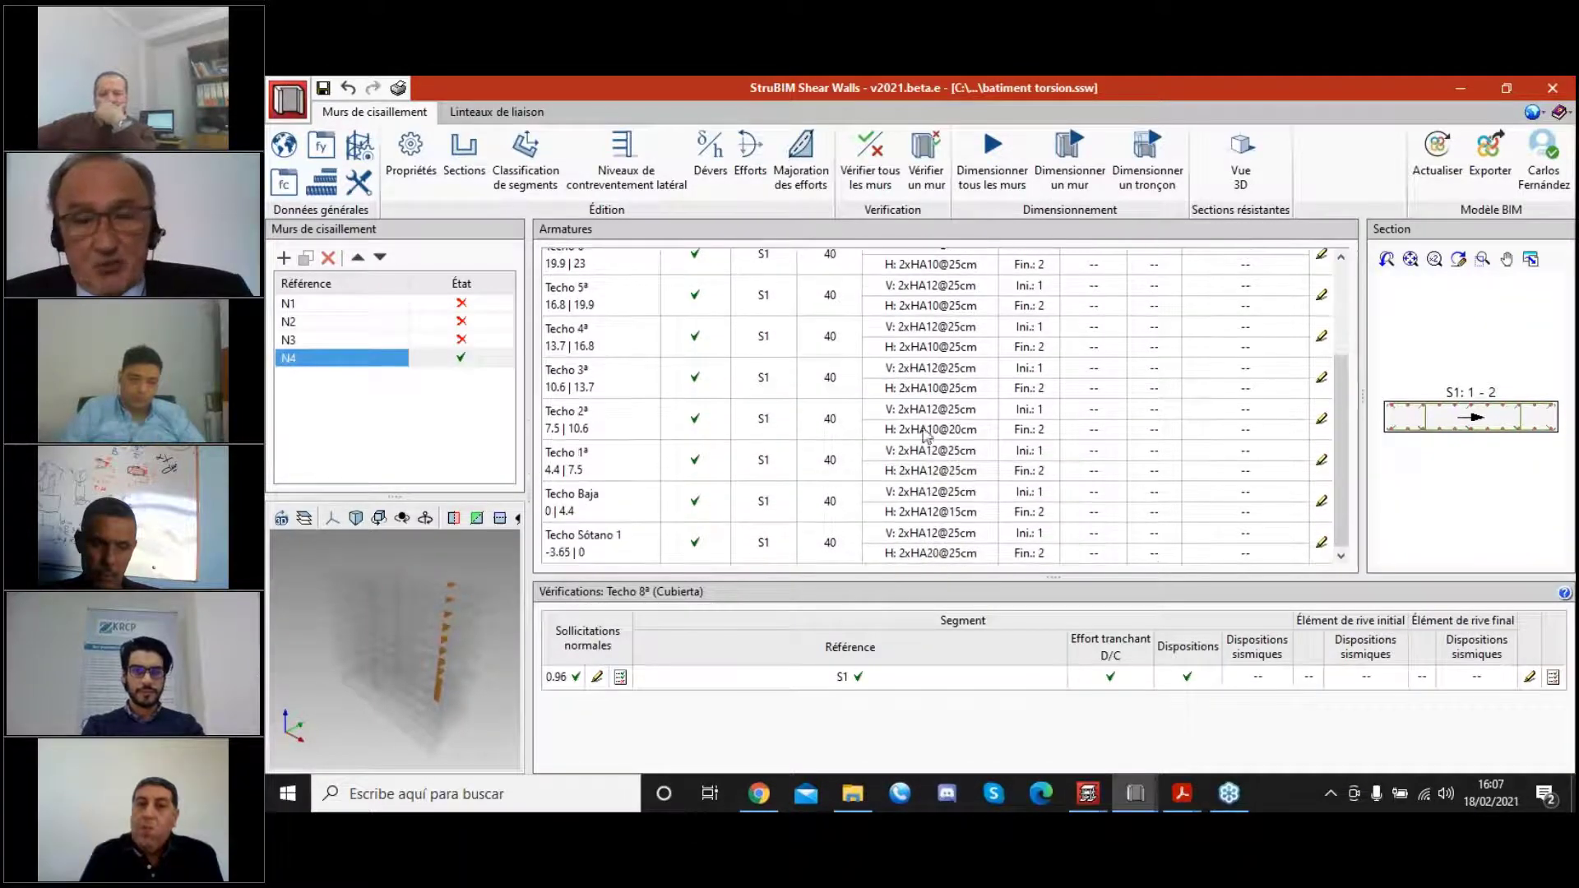
Select shear wall N3, review its reinforcement by floor and show the checks for Techo Sótano 1.
{"action": "left_click", "coordinate": [334, 341]}
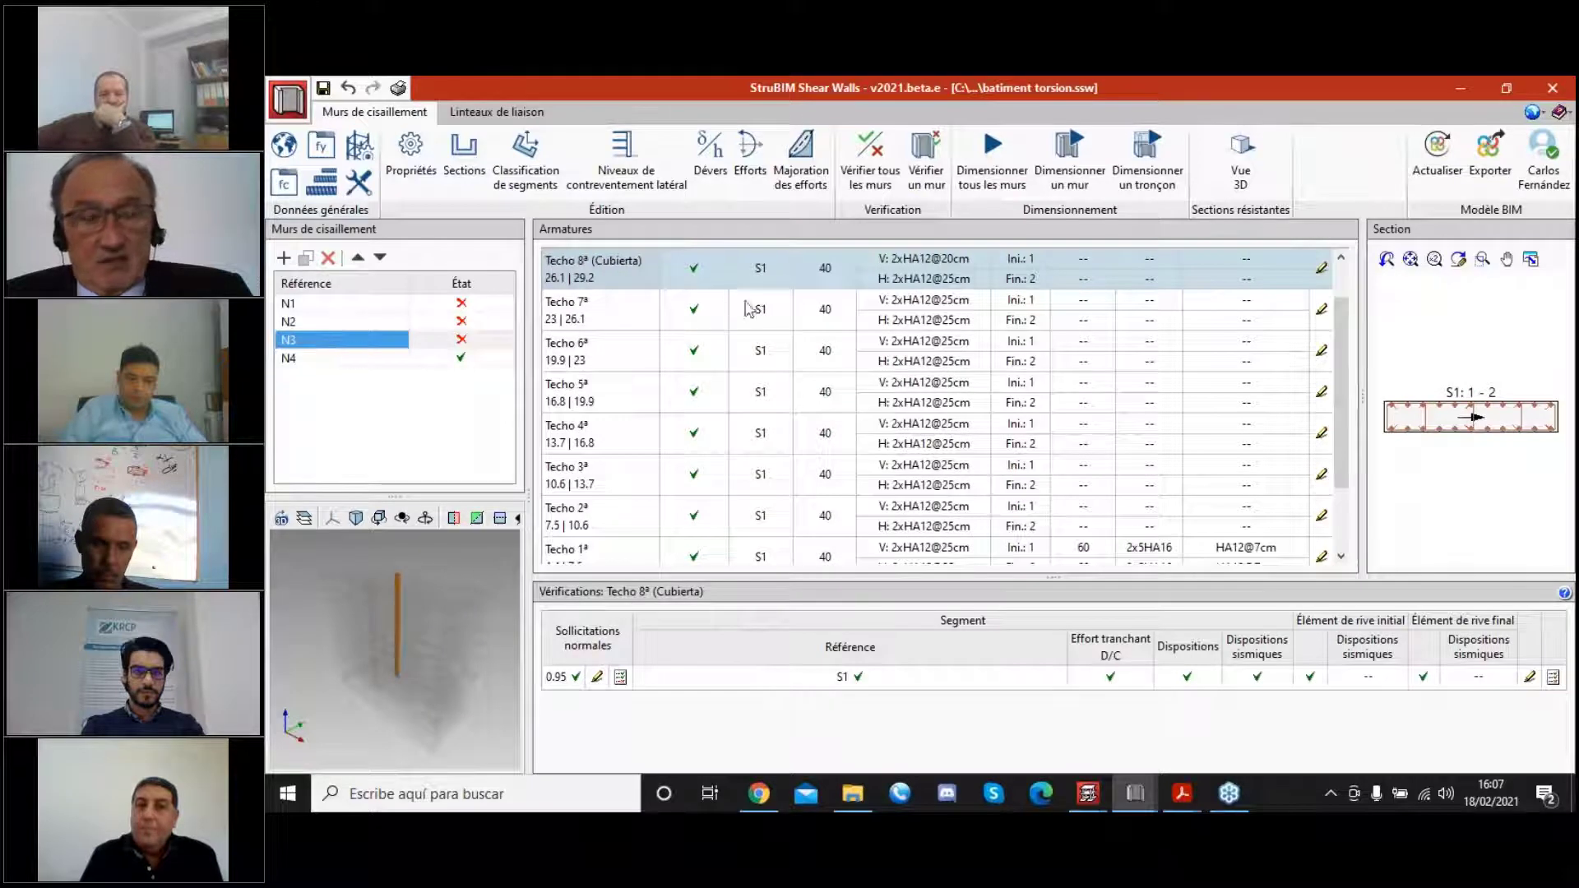
{"action": "scroll", "coordinate": [855, 309], "scroll_direction": "down", "scroll_amount": 3}
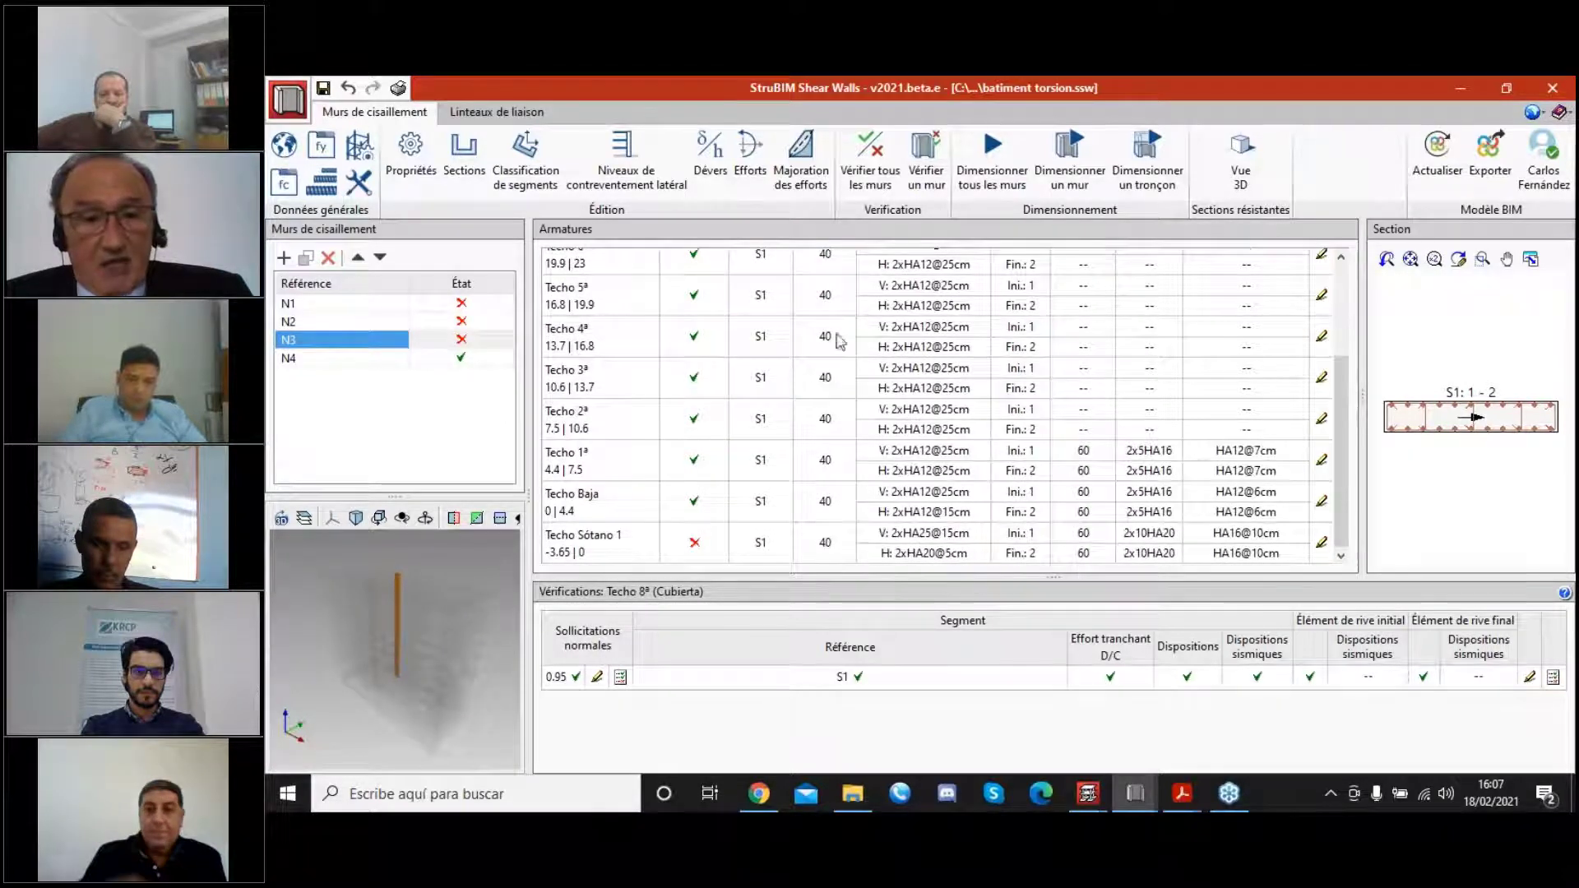
{"action": "left_click", "coordinate": [604, 546]}
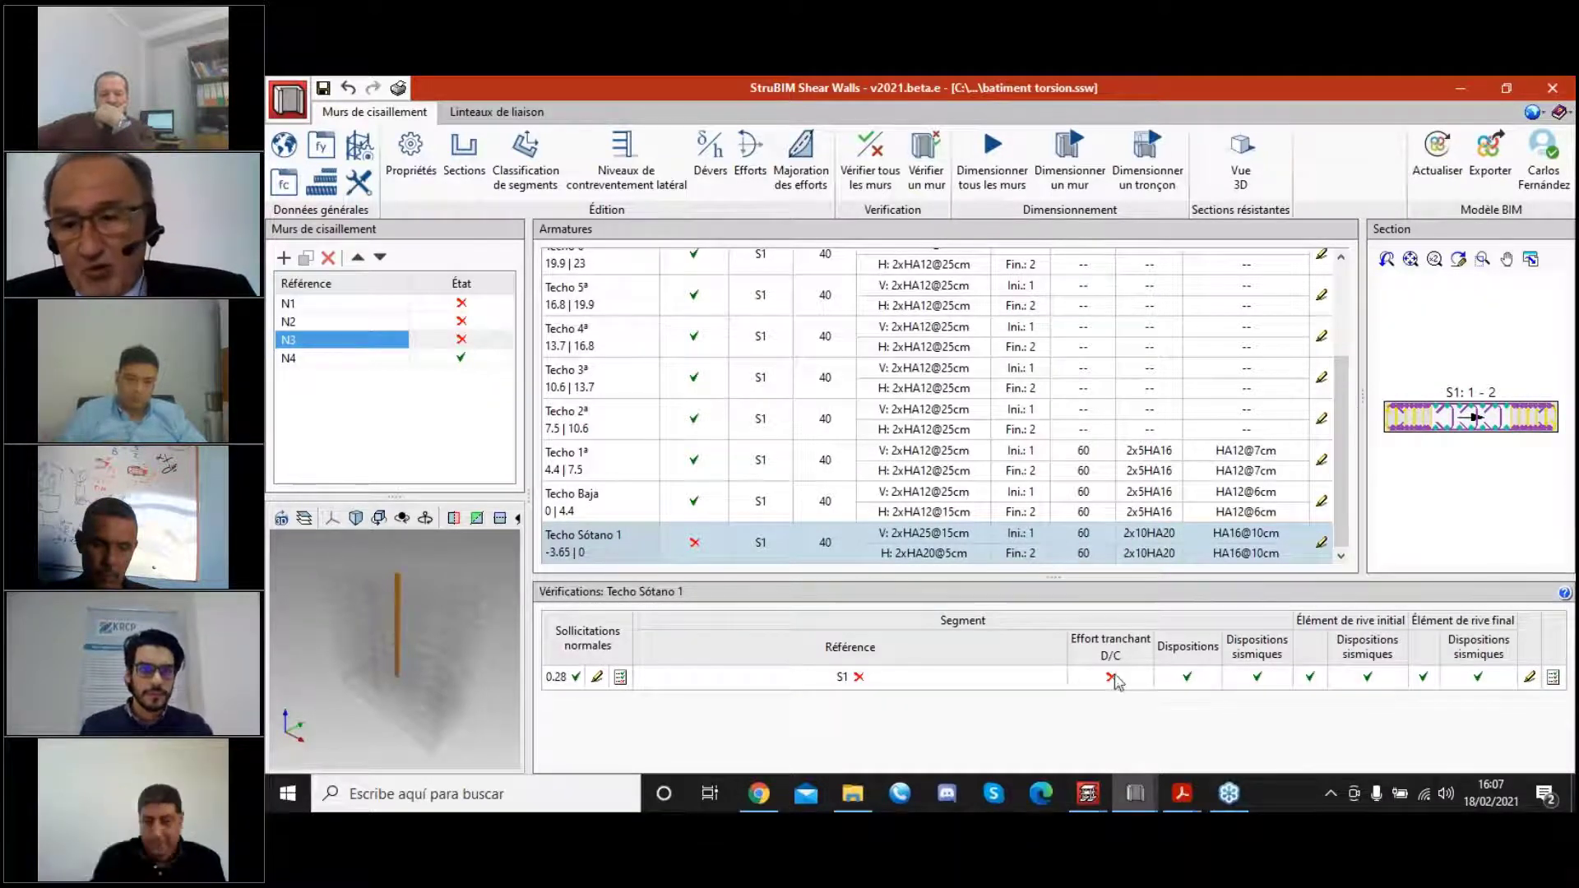
Examine the shear check in segment S1's list of checks through condition (3) a) on horizontal web reinforcement, and close the list.
{"action": "left_click", "coordinate": [1554, 678]}
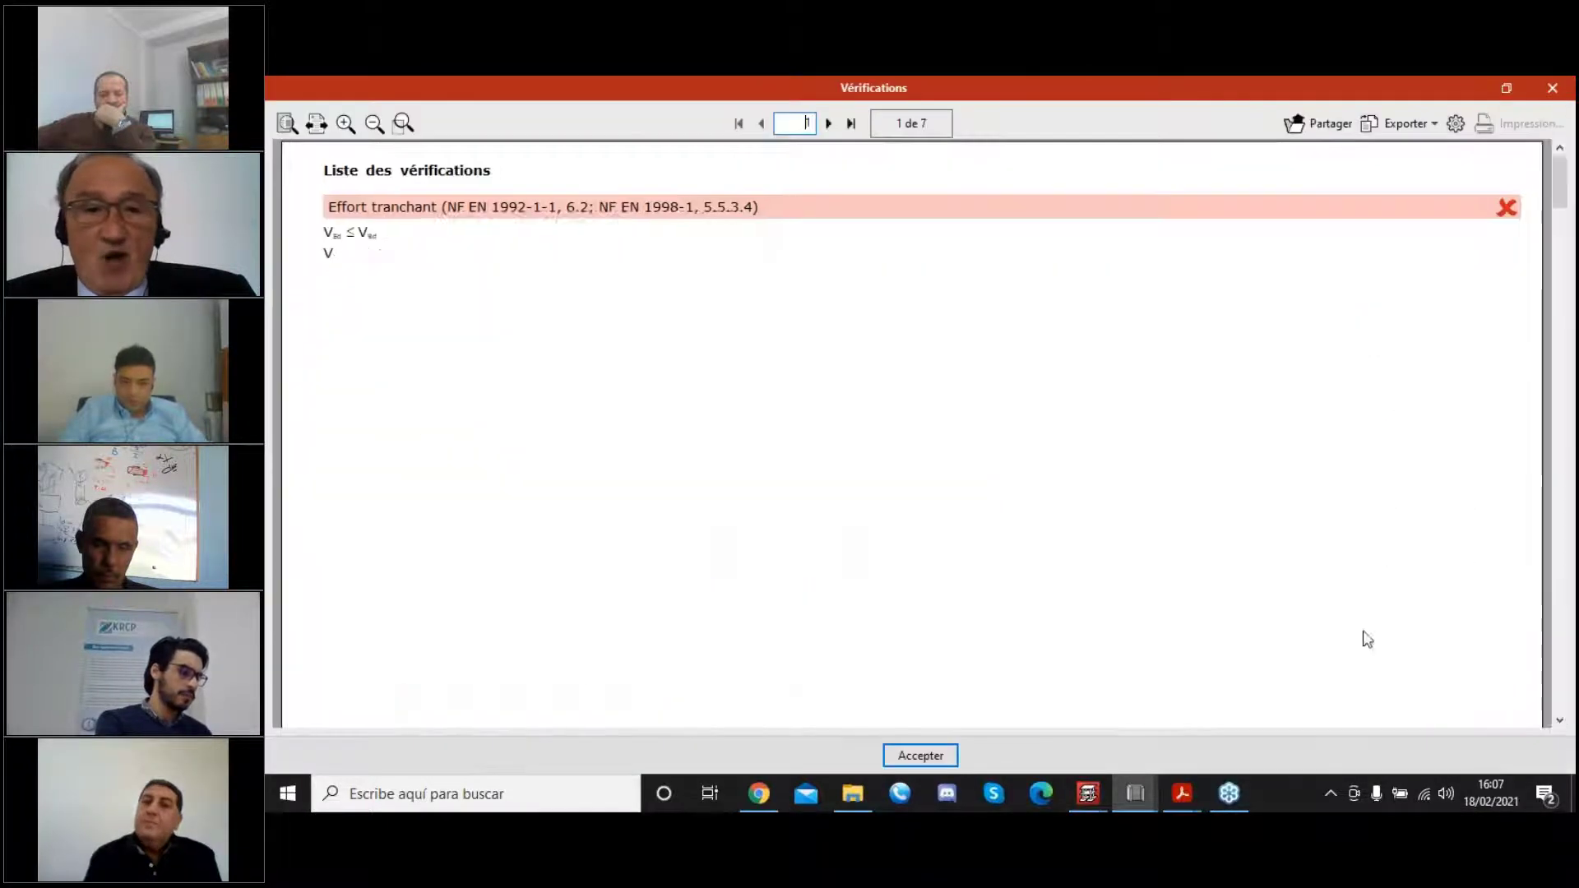
{"action": "scroll", "coordinate": [923, 356], "scroll_direction": "down", "scroll_amount": 5}
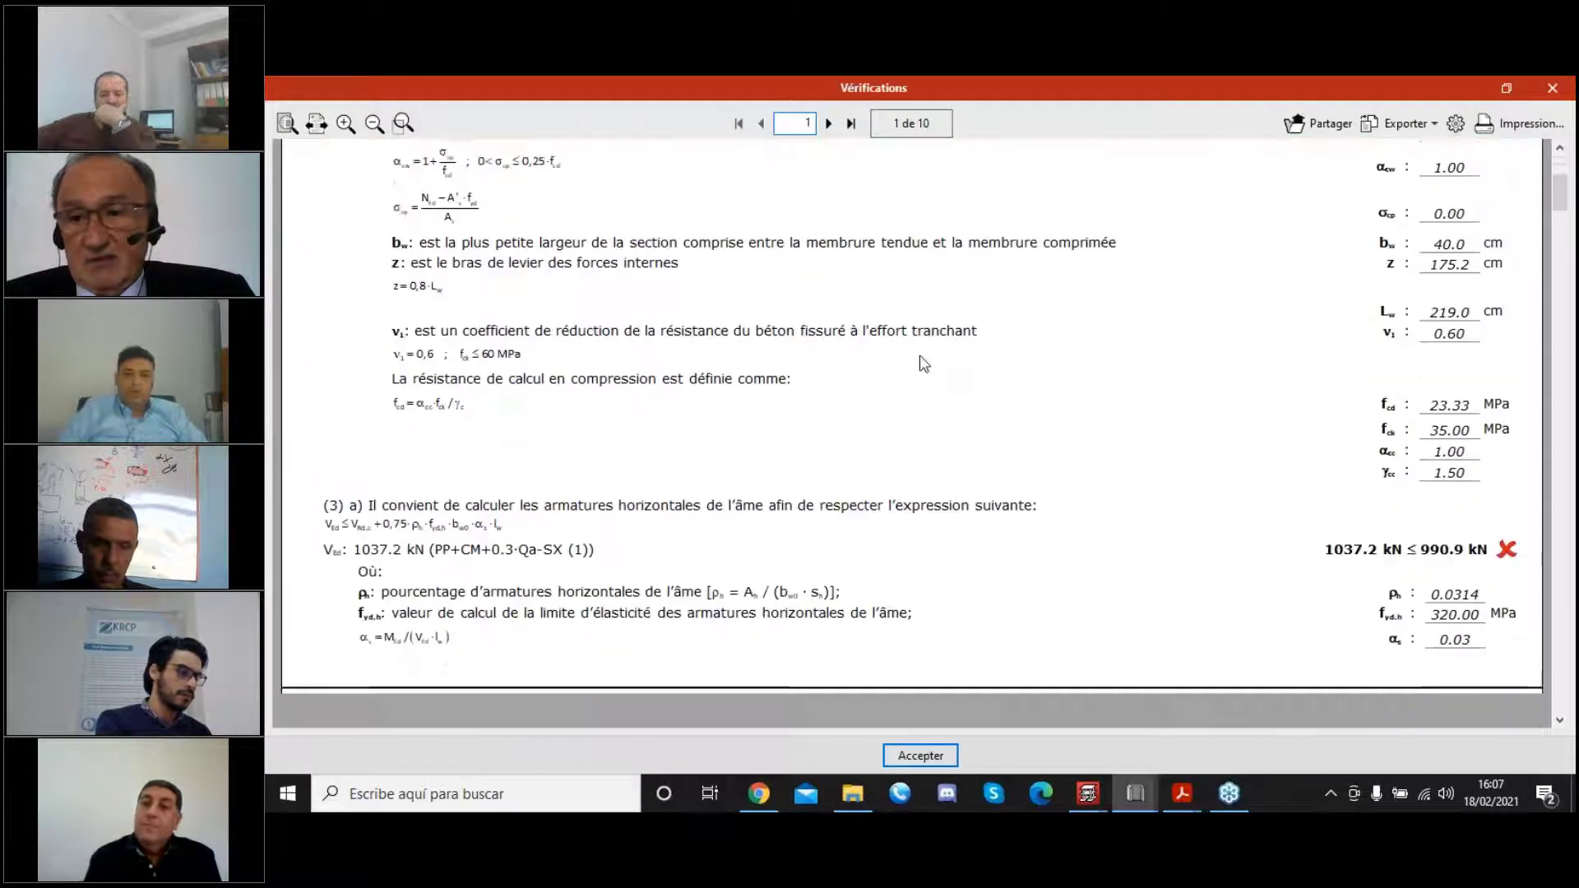
{"action": "scroll", "coordinate": [835, 401], "scroll_direction": "down", "scroll_amount": 1}
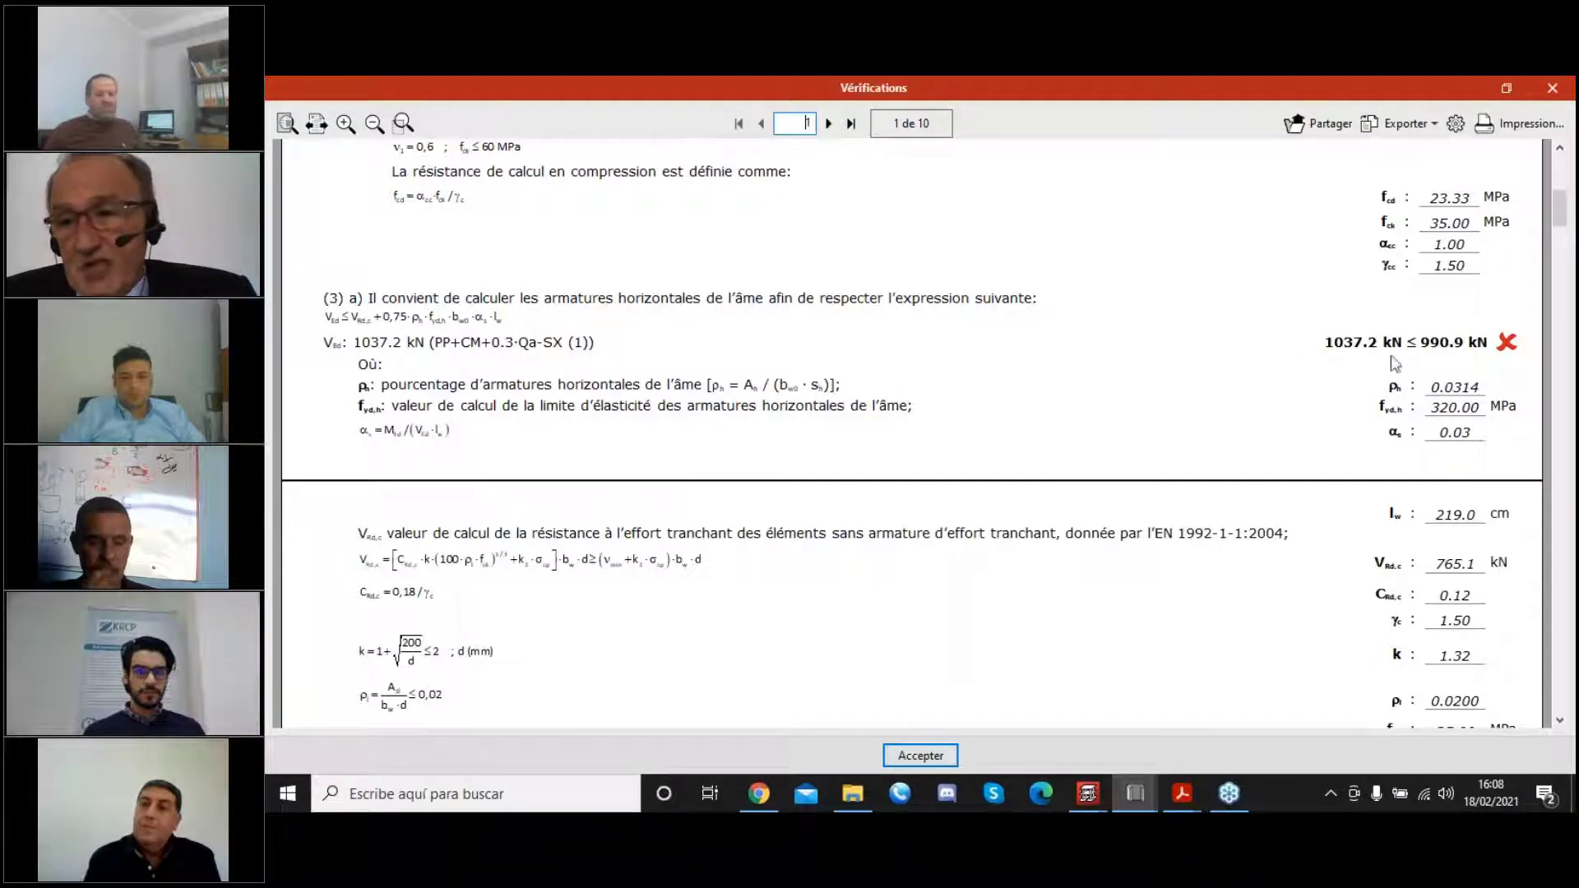
{"action": "left_click", "coordinate": [1552, 88]}
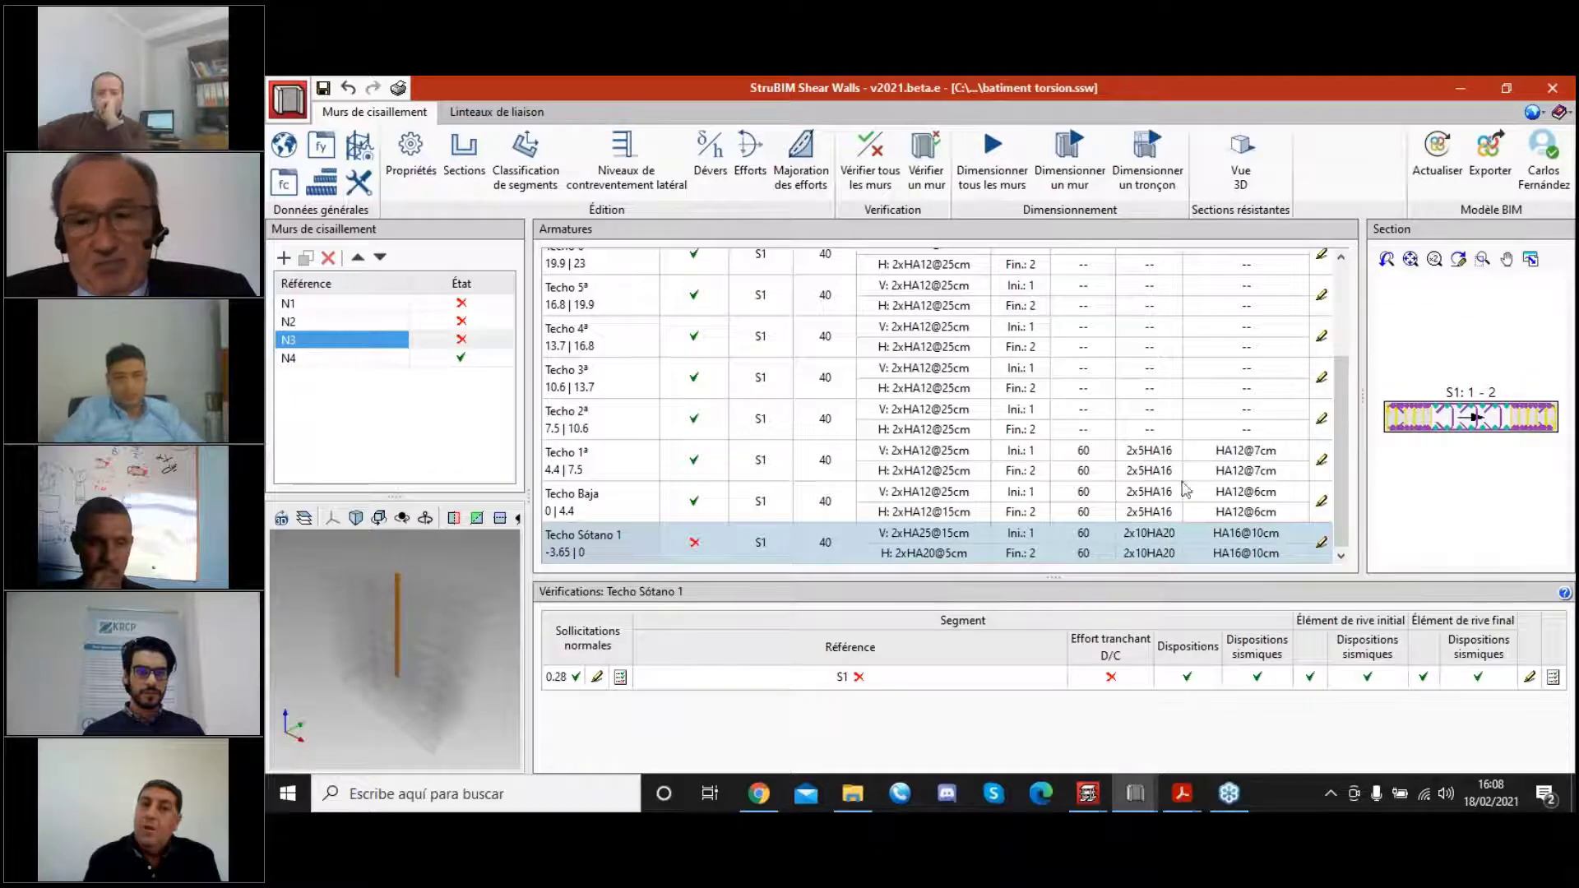
Switch to the Qatar1 model window, review the Noyau wall's reinforcement down the floors and show the checks for Forjado 6.
{"action": "mouse_move", "coordinate": [1135, 792]}
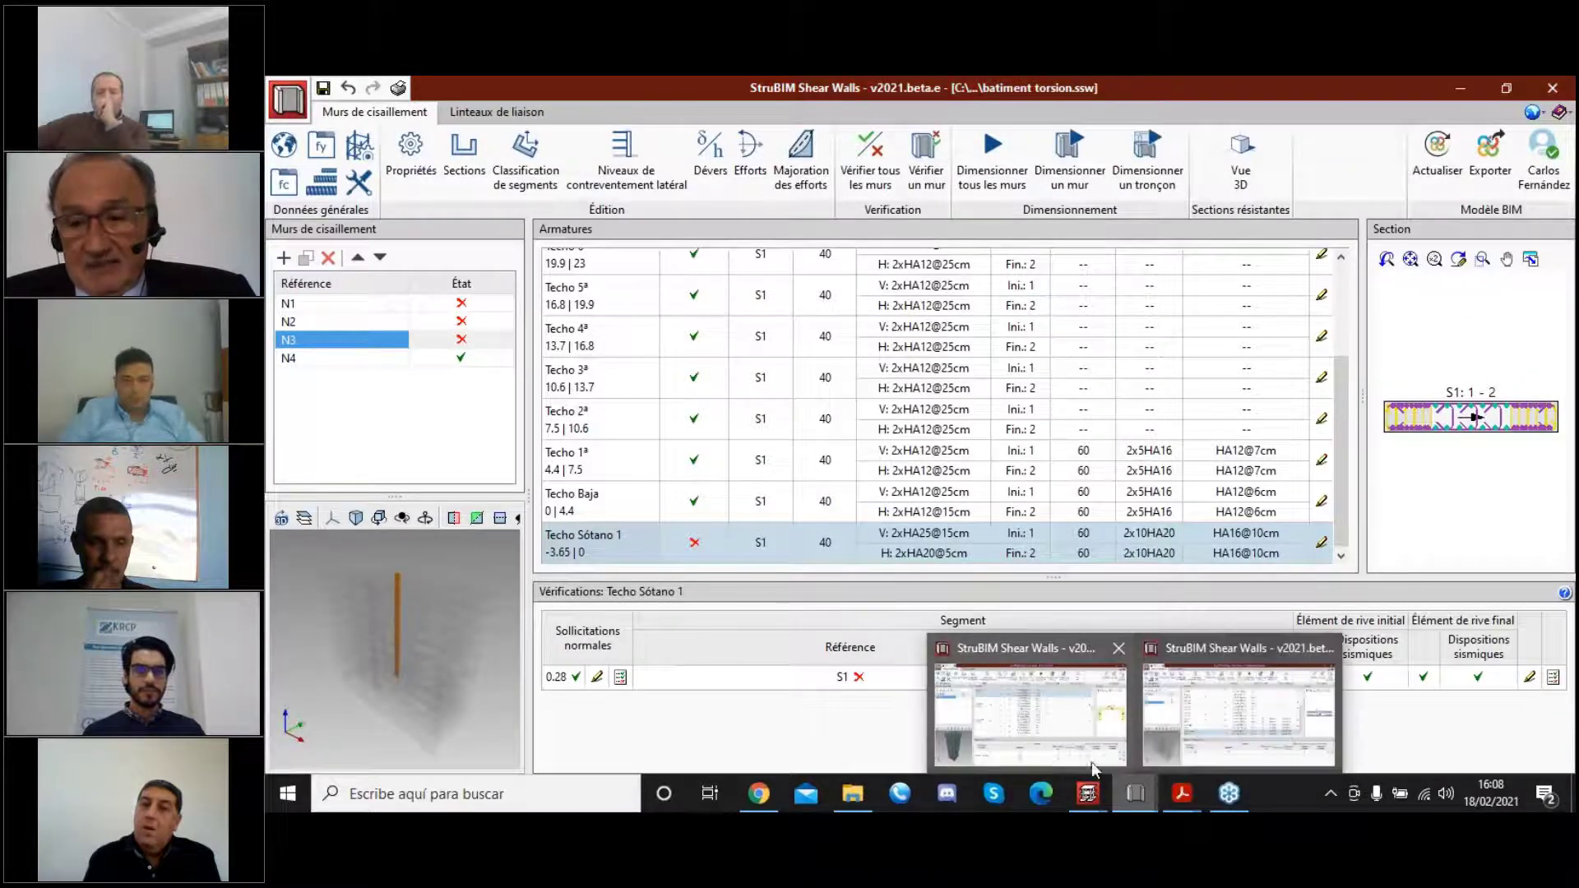
{"action": "left_click", "coordinate": [1053, 740]}
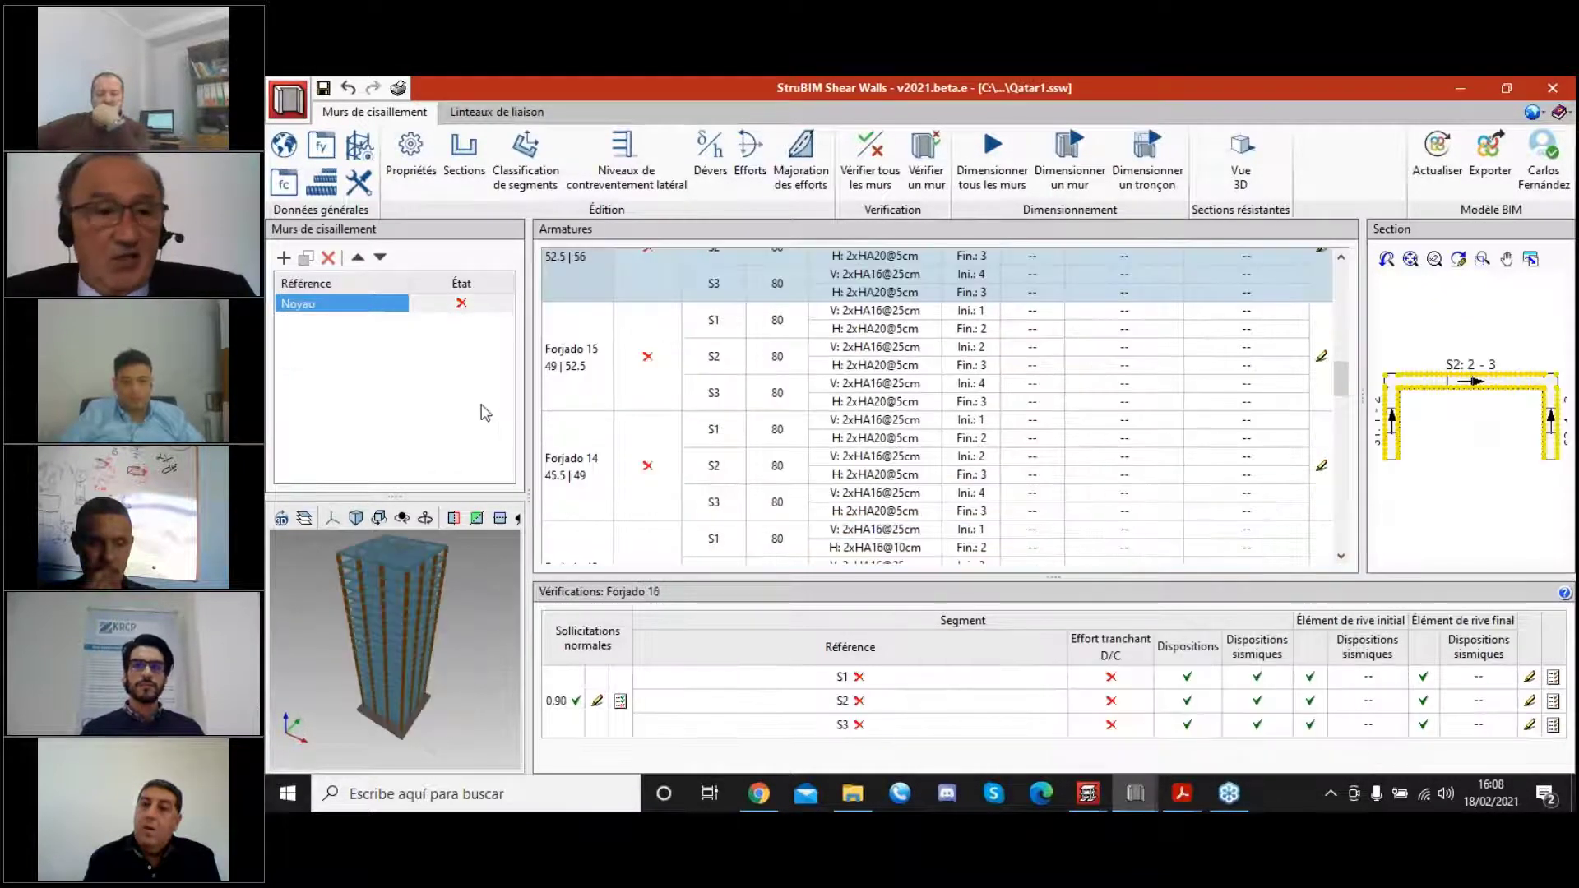
{"action": "scroll", "coordinate": [750, 388], "scroll_direction": "down", "scroll_amount": 6}
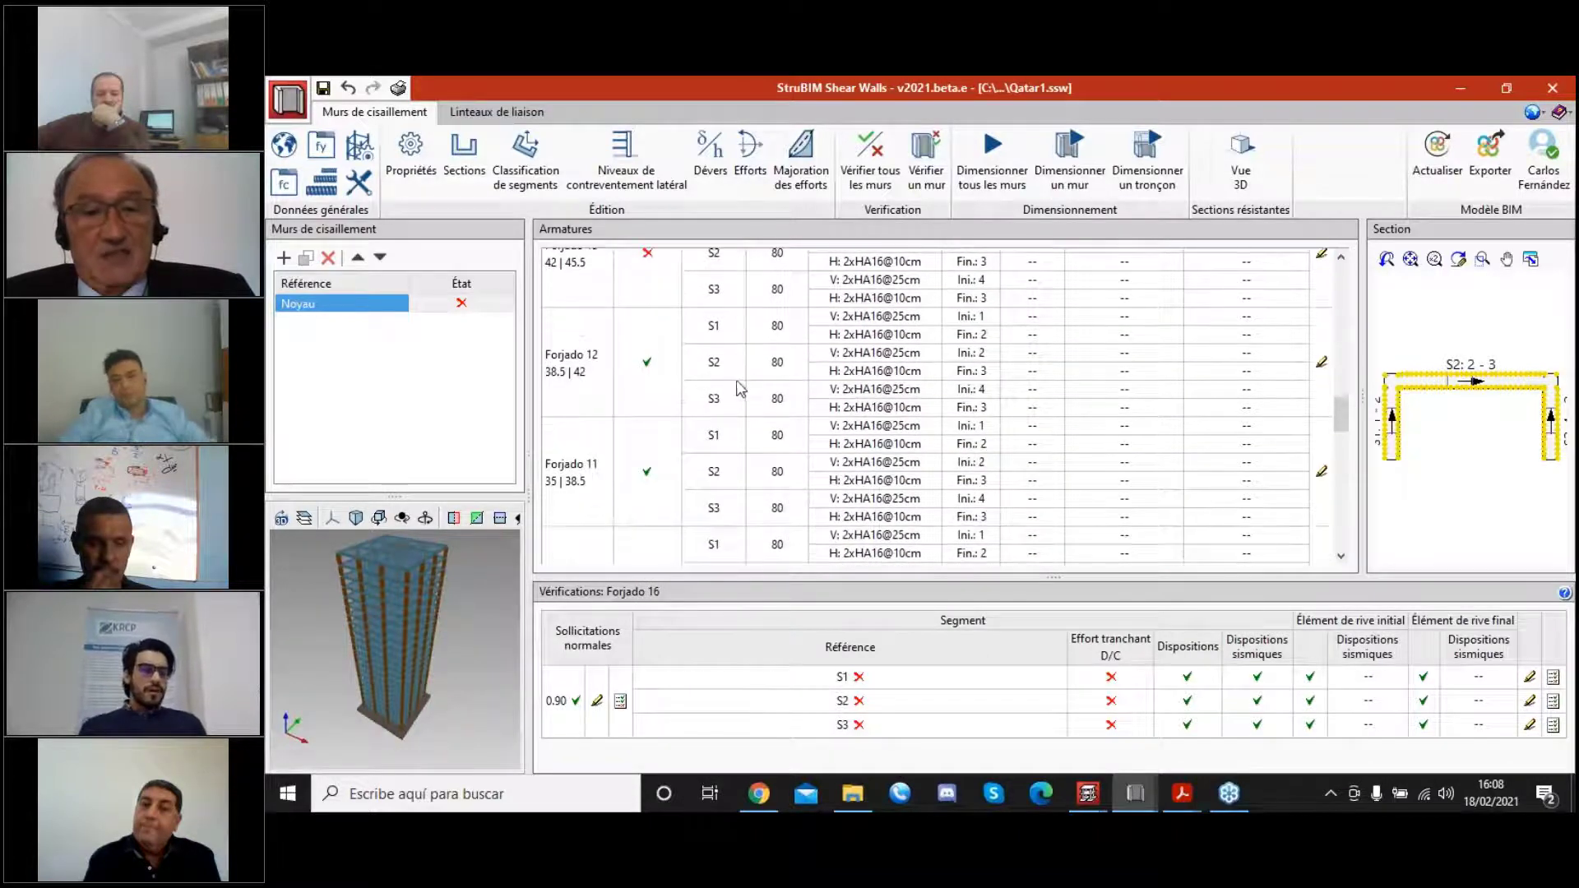
{"action": "scroll", "coordinate": [714, 366], "scroll_direction": "down", "scroll_amount": 5}
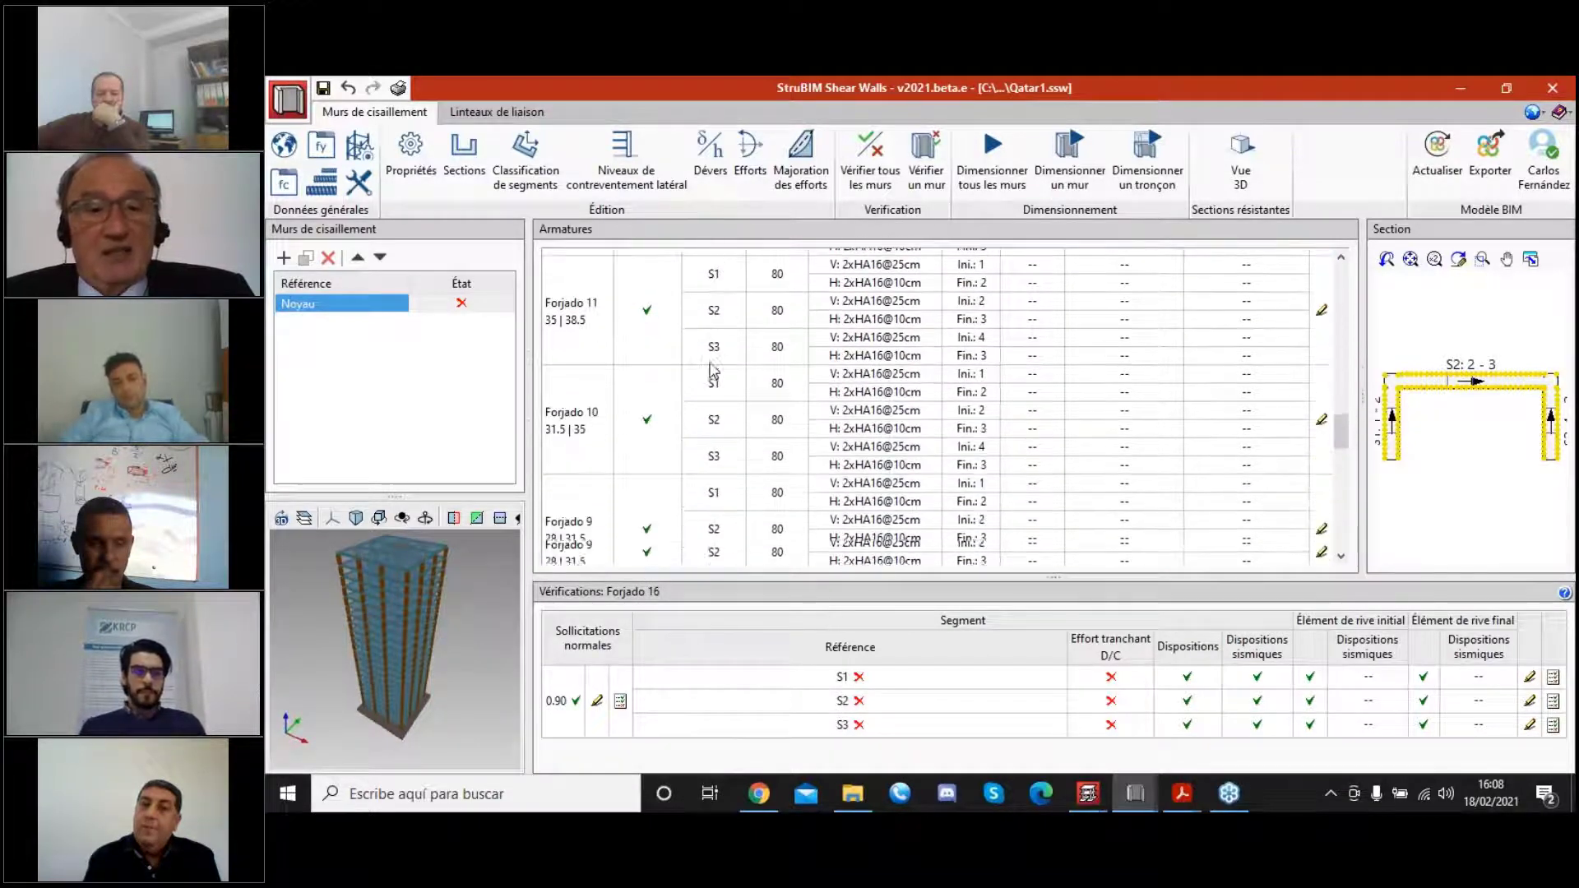
{"action": "scroll", "coordinate": [714, 367], "scroll_direction": "down", "scroll_amount": 4}
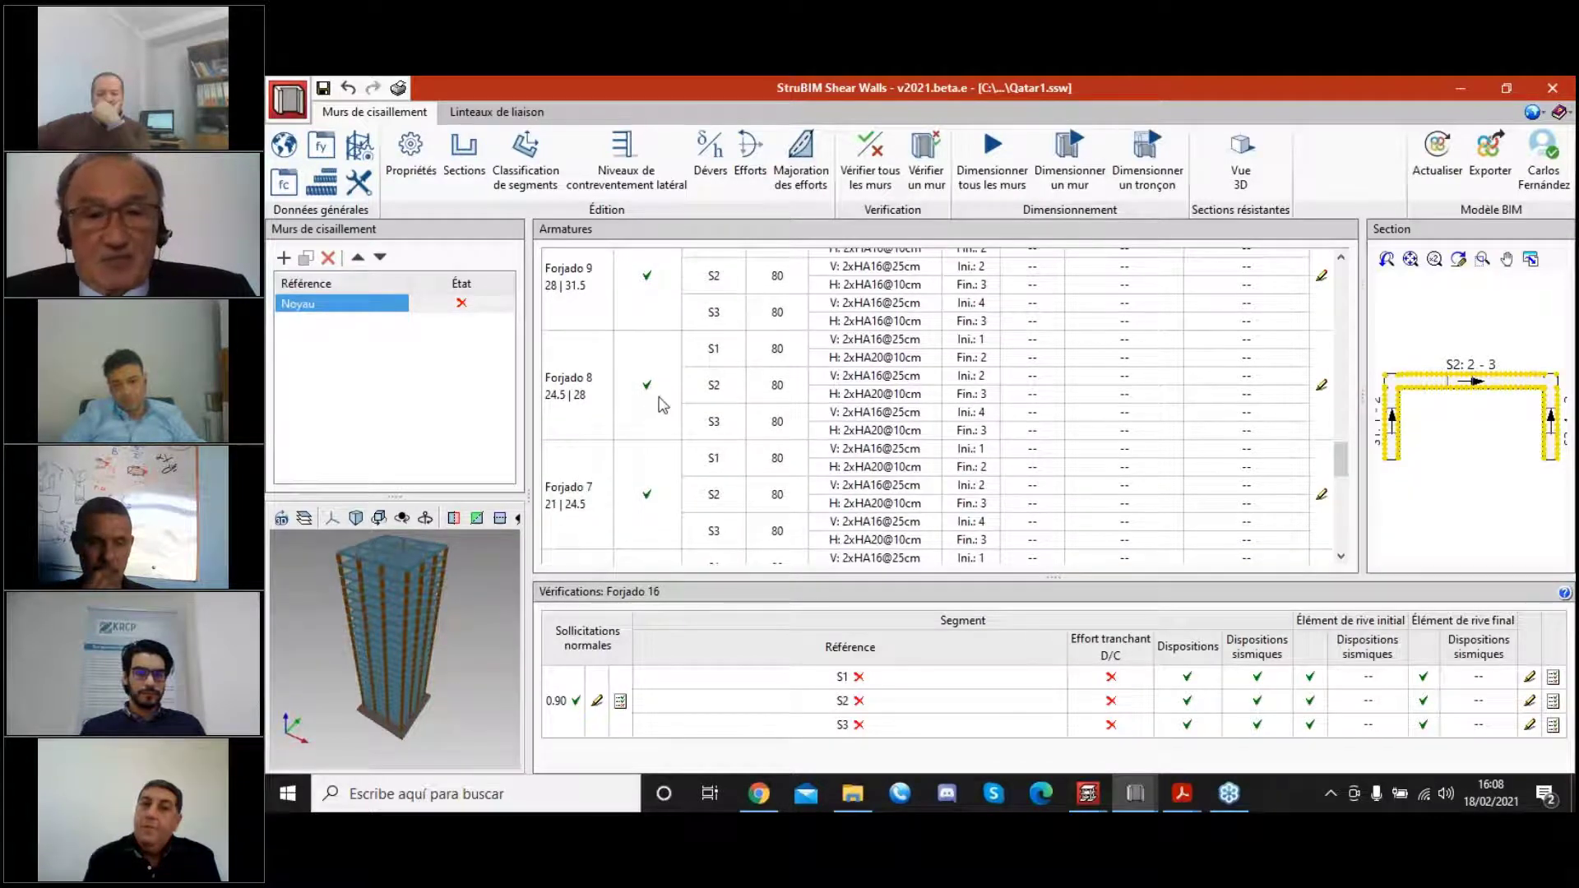
{"action": "scroll", "coordinate": [651, 393], "scroll_direction": "down", "scroll_amount": 4}
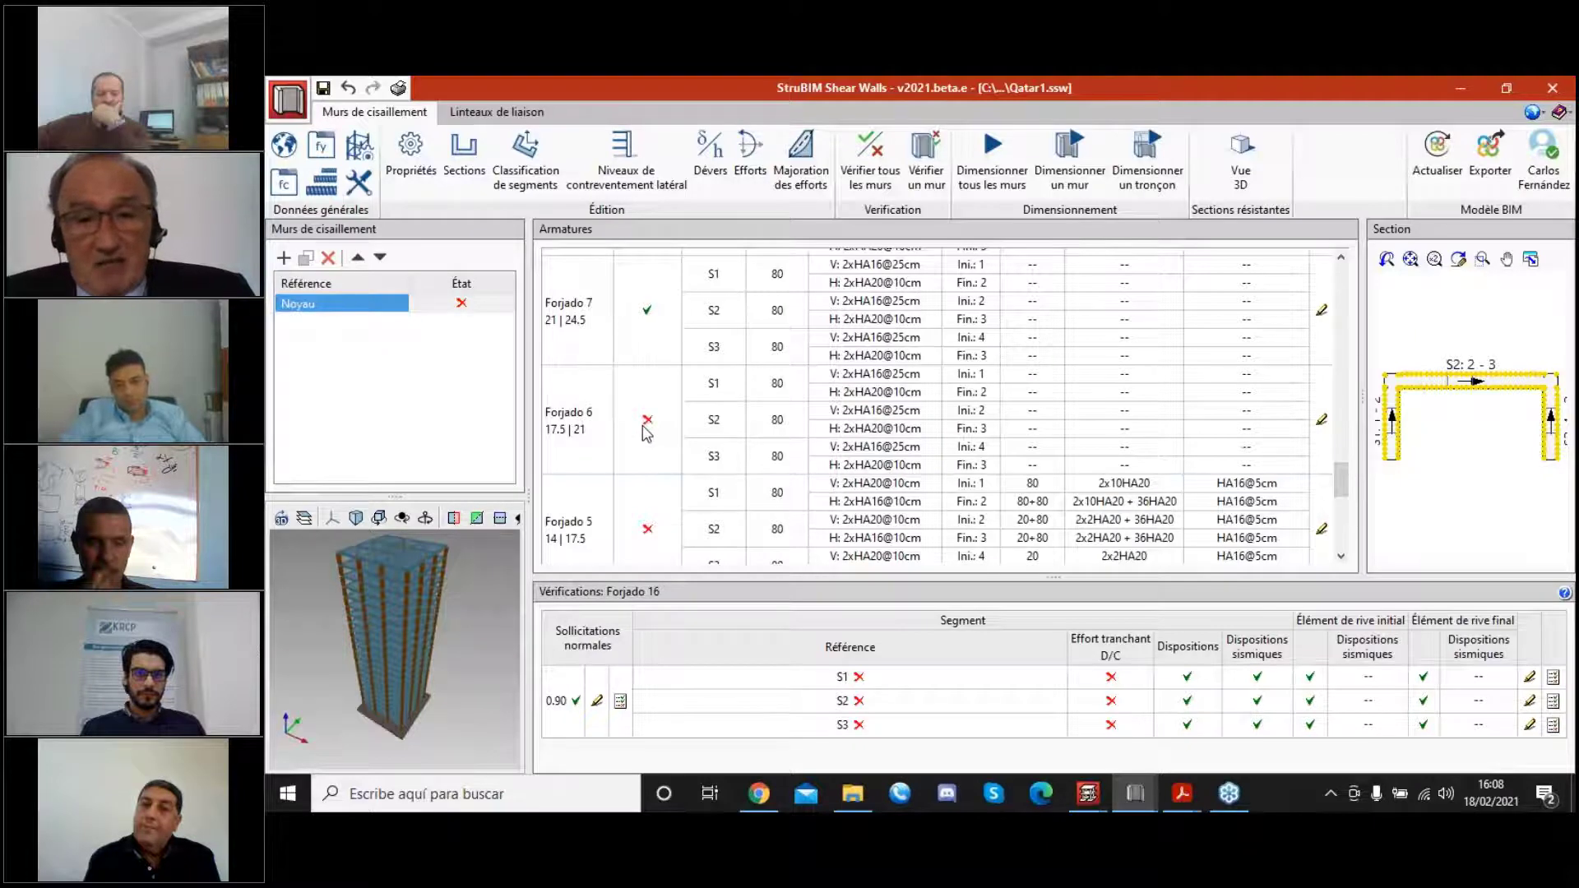
{"action": "left_click", "coordinate": [646, 434]}
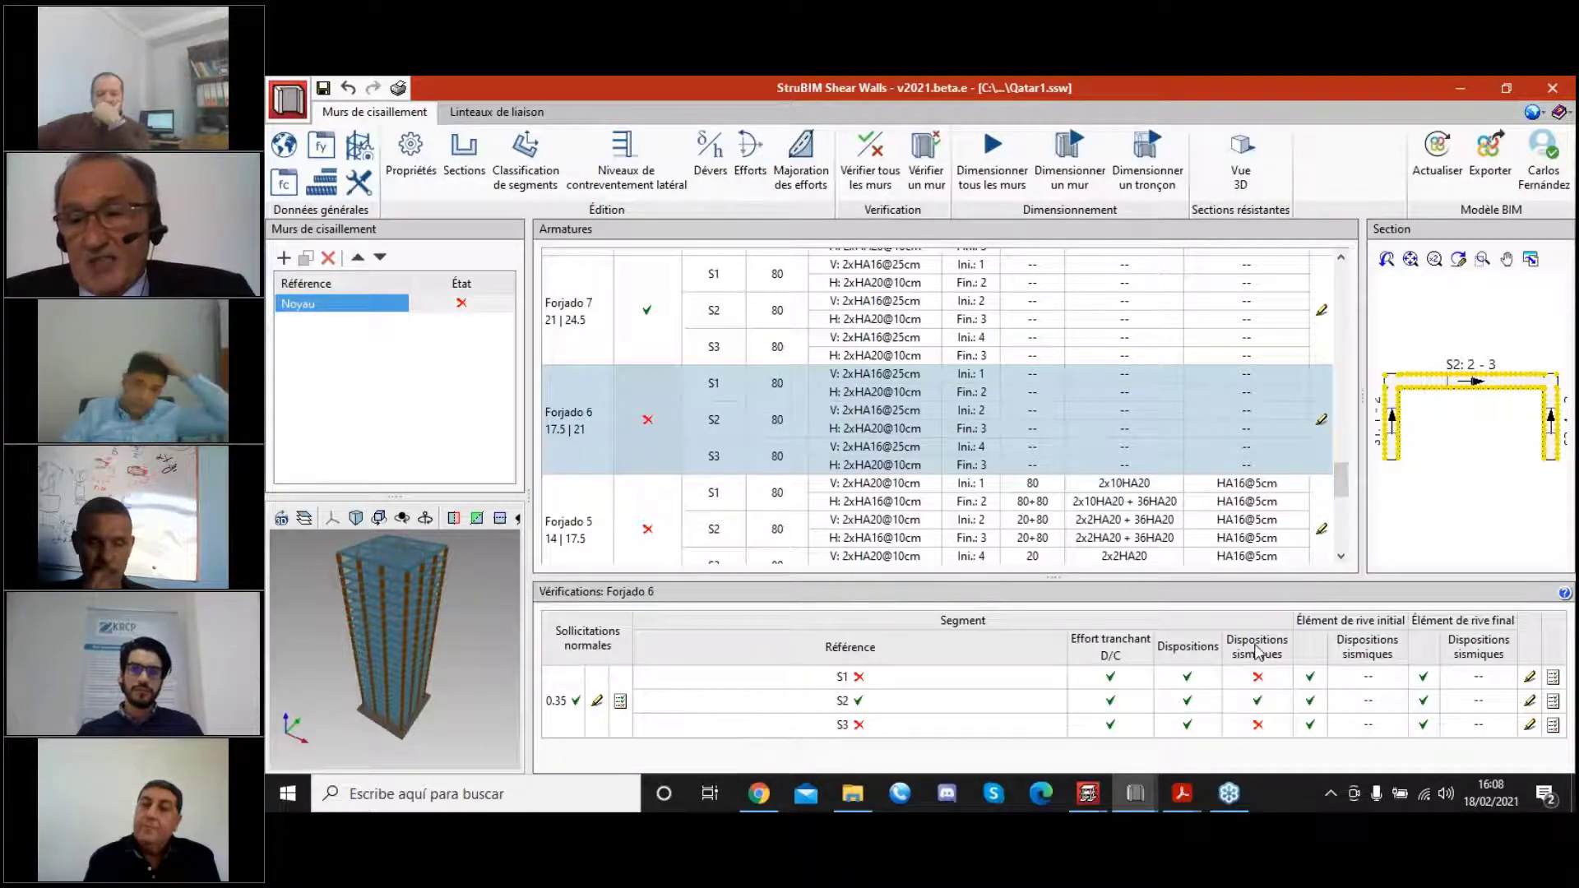
Open segment S1's checks for Forjado 6, list only the failed ones and examine the ductile-wall flexural resistance check.
{"action": "left_click", "coordinate": [1530, 679]}
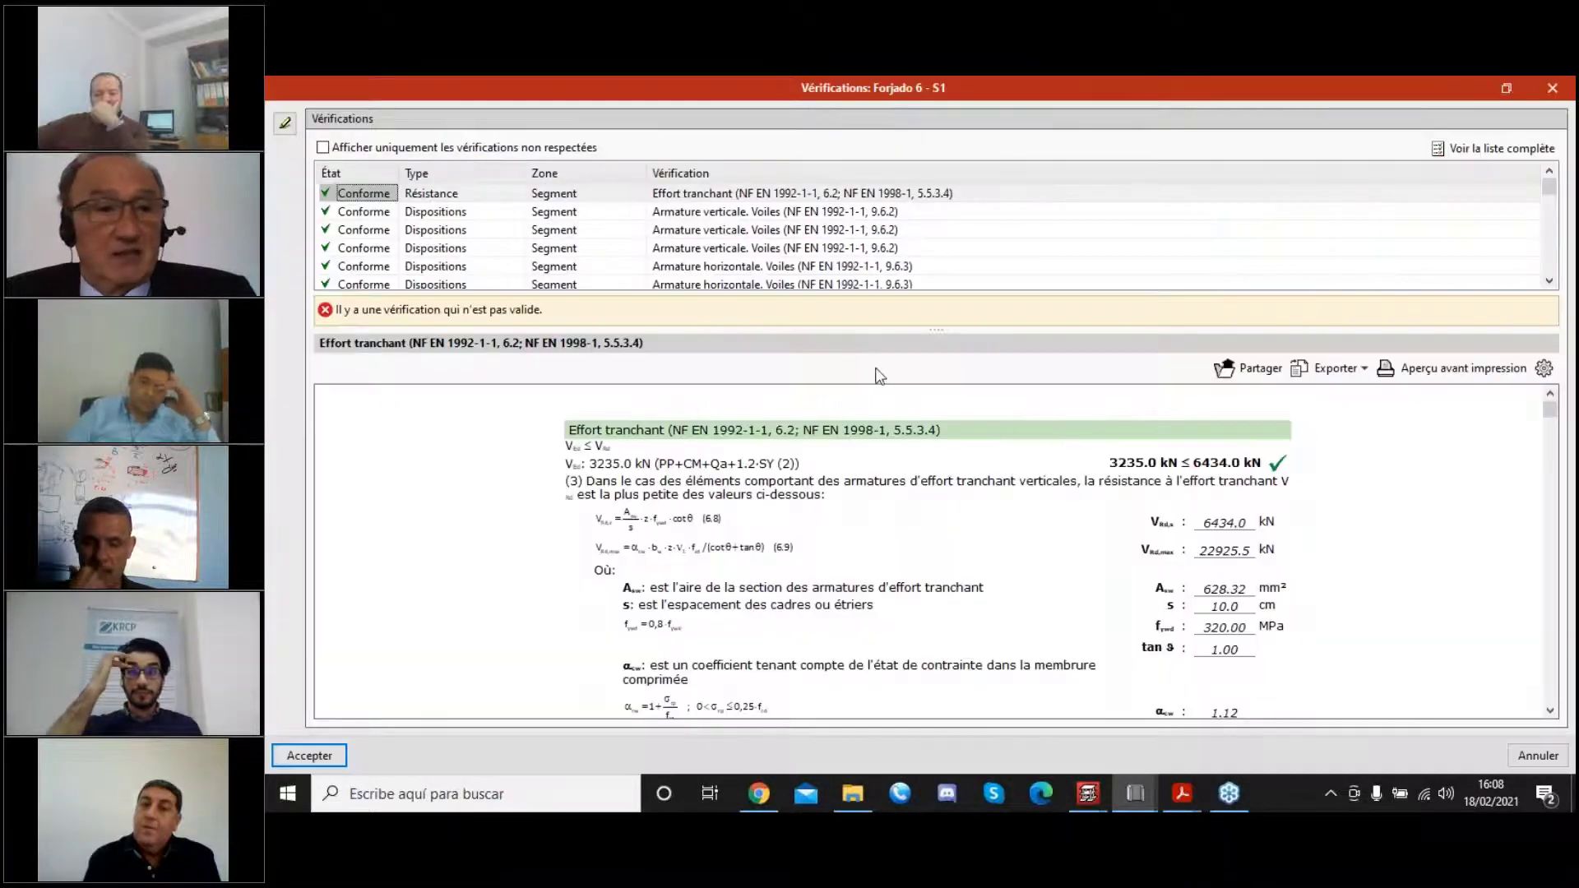
{"action": "left_click", "coordinate": [323, 148]}
{"action": "left_click", "coordinate": [424, 196]}
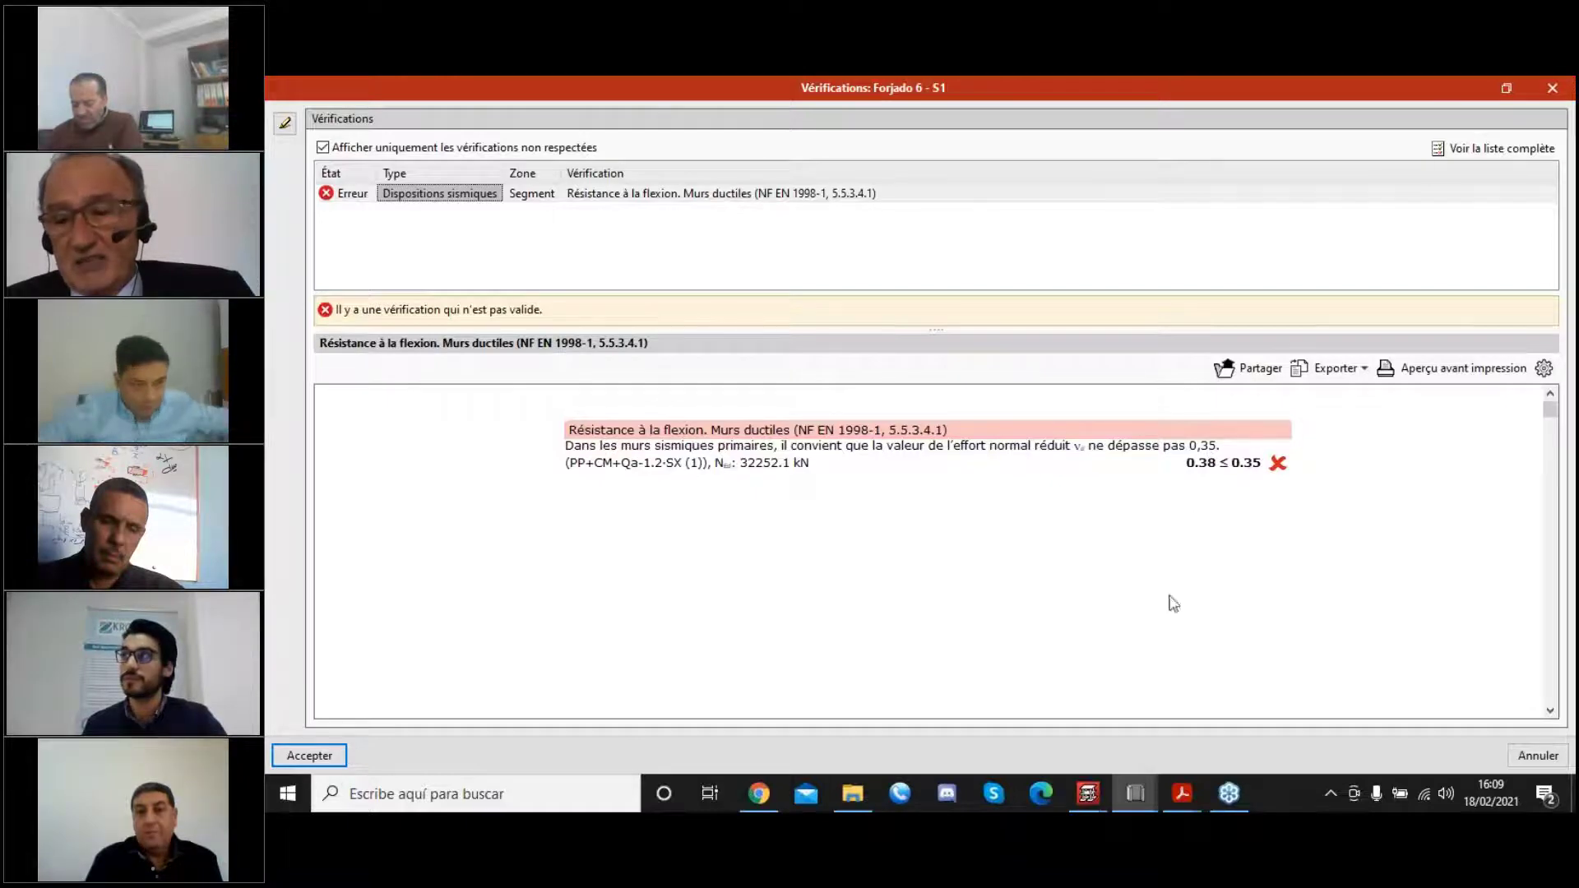
Switch to the NF EN 1998-1 PDF in Acrobat Reader and highlight paragraph (2) of clause 5.5.3.4.1 on reduced axial force.
{"action": "left_click", "coordinate": [1187, 801]}
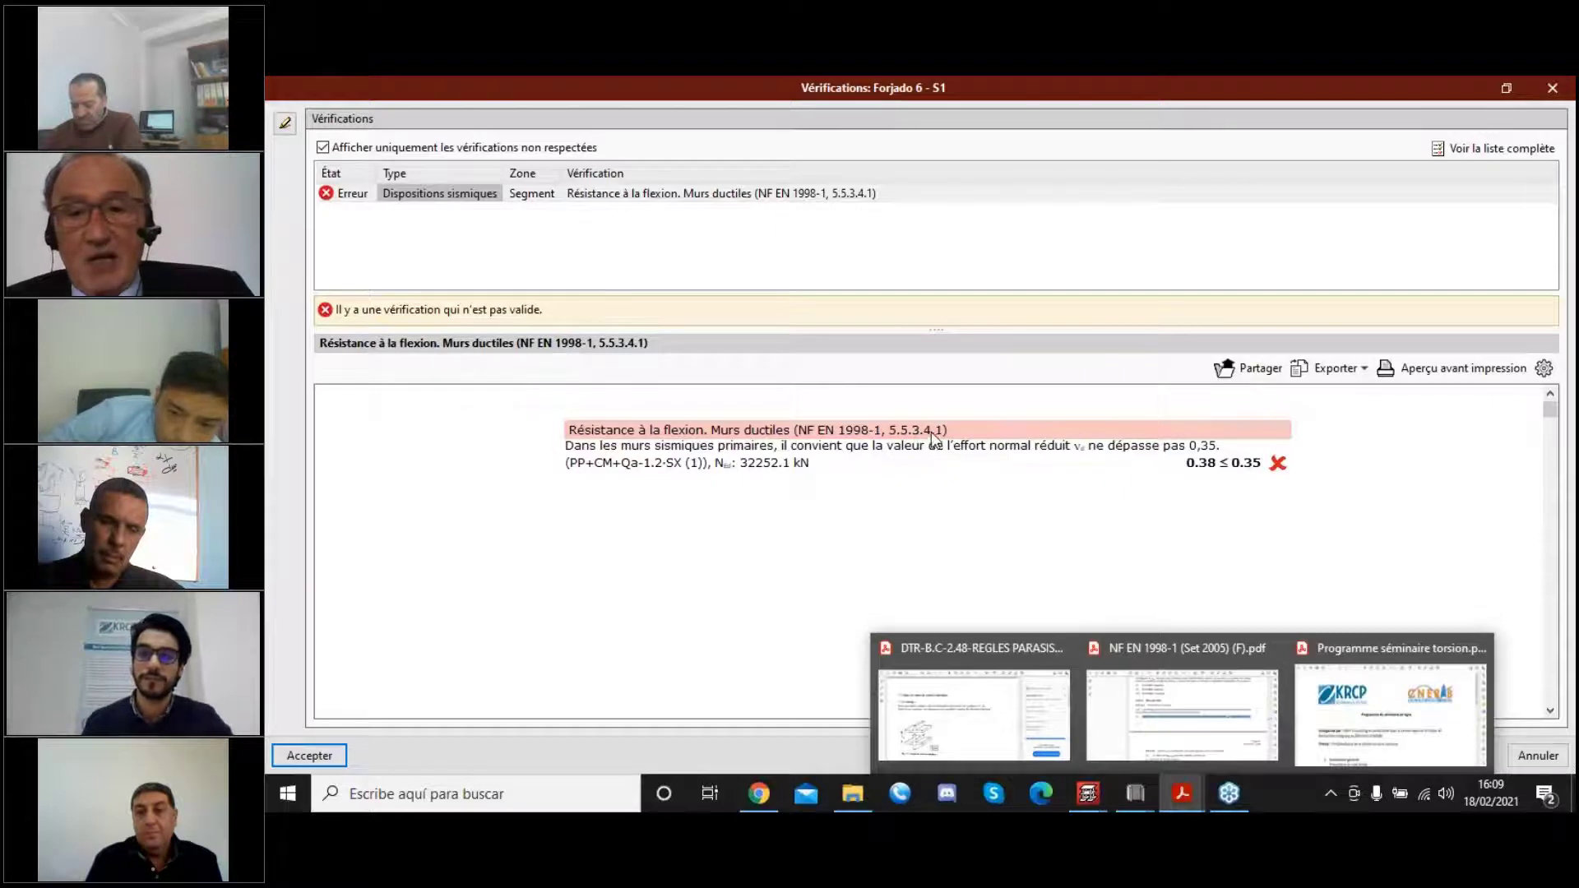
{"action": "left_click", "coordinate": [1168, 696]}
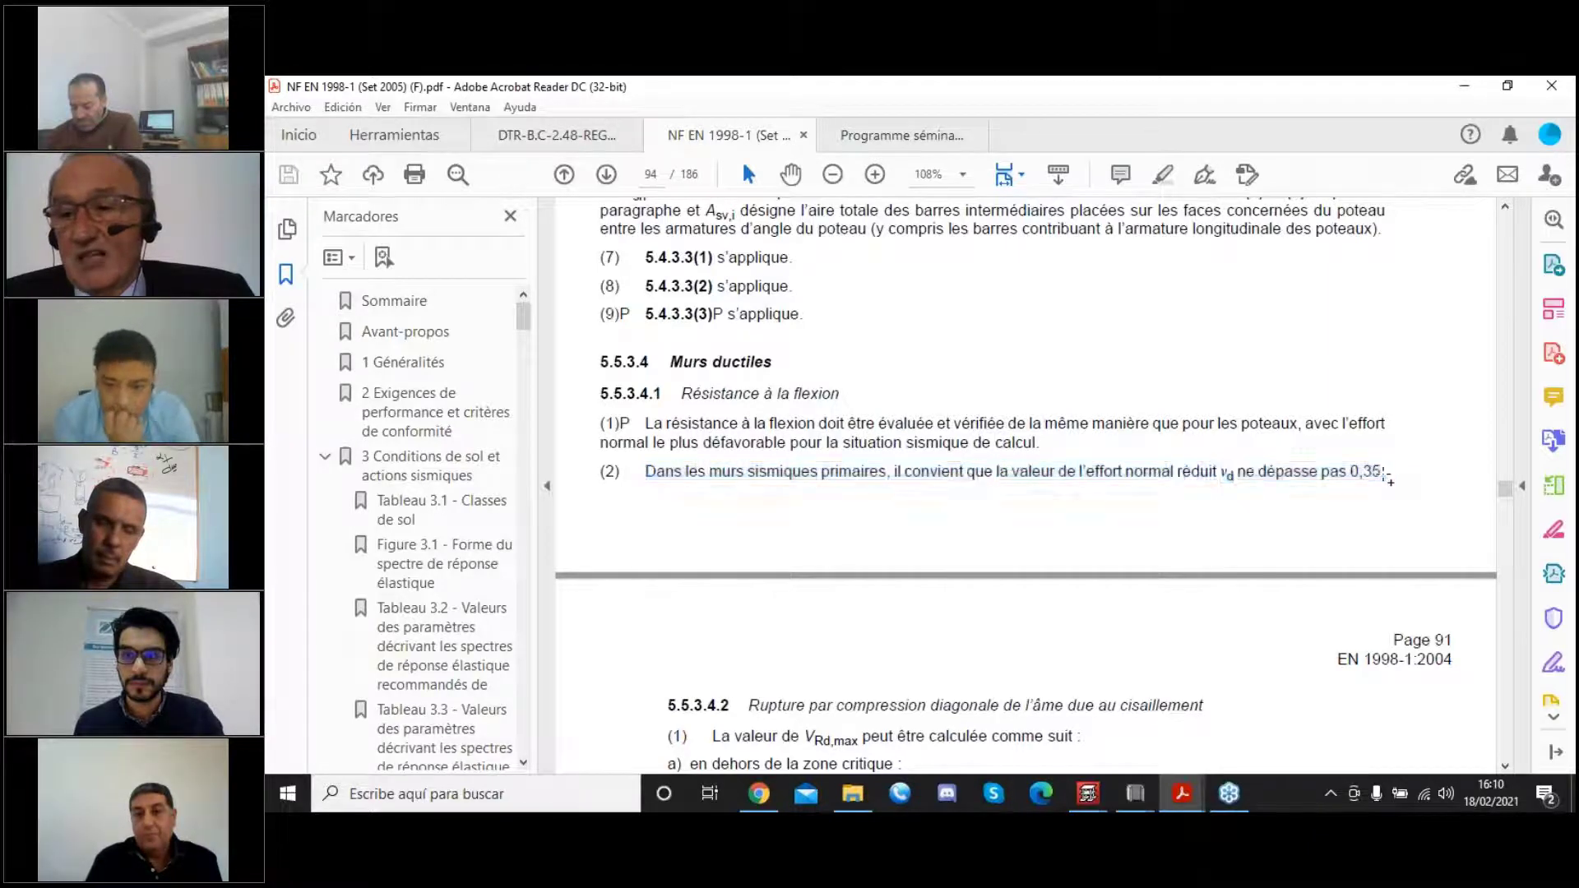
{"action": "triple_click", "coordinate": [1386, 474]}
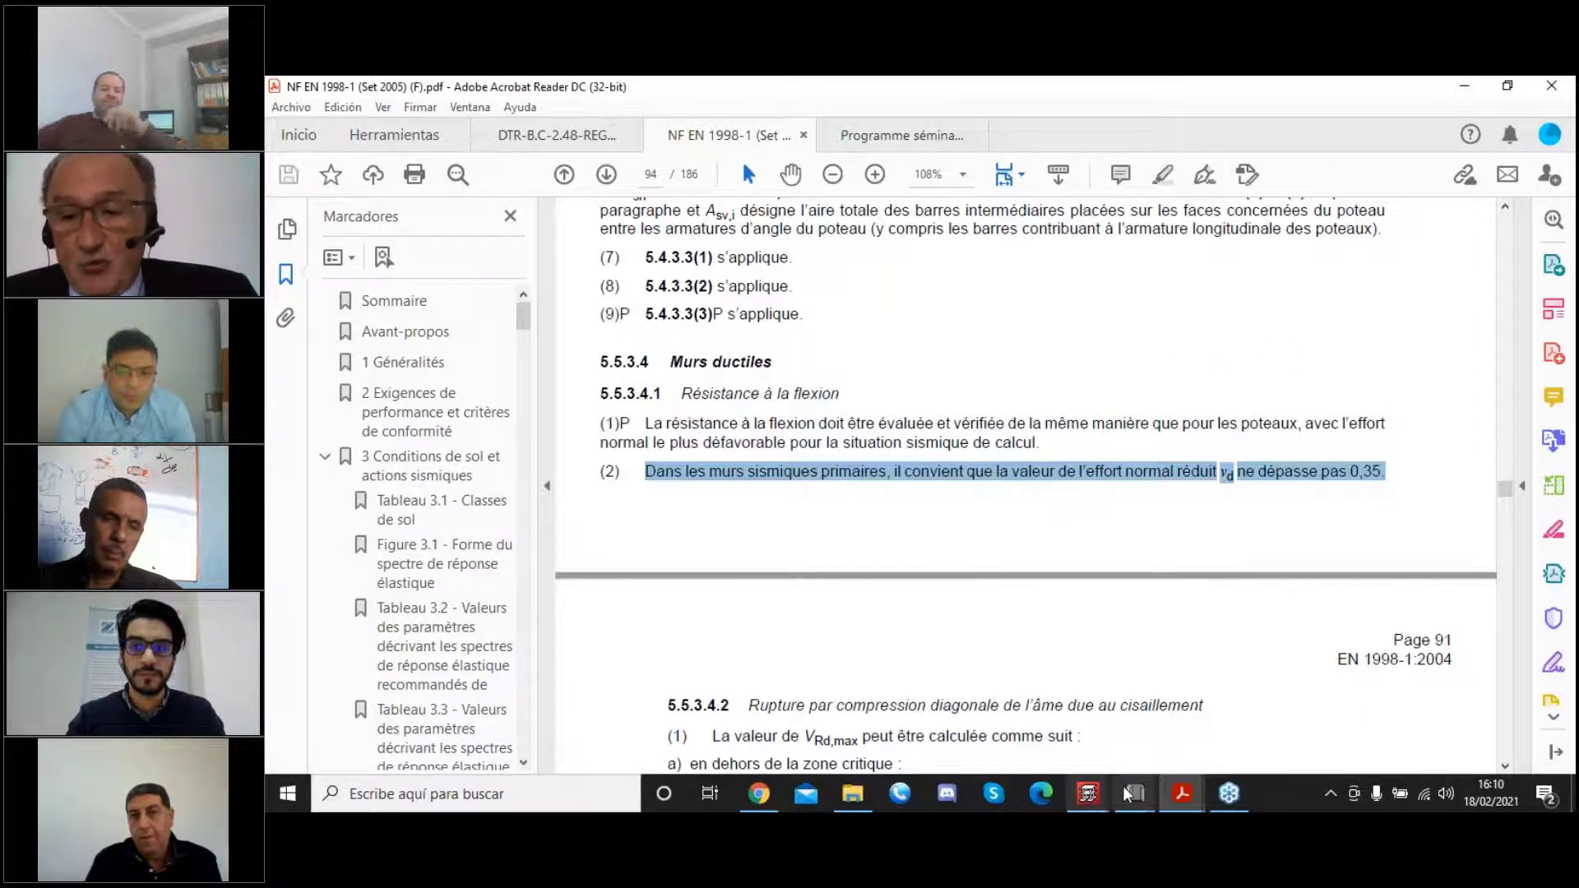
Return to the Qatar1 model in StruBIM Shear Walls and close the Forjado 6 segment S1 checks.
{"action": "mouse_move", "coordinate": [1133, 793]}
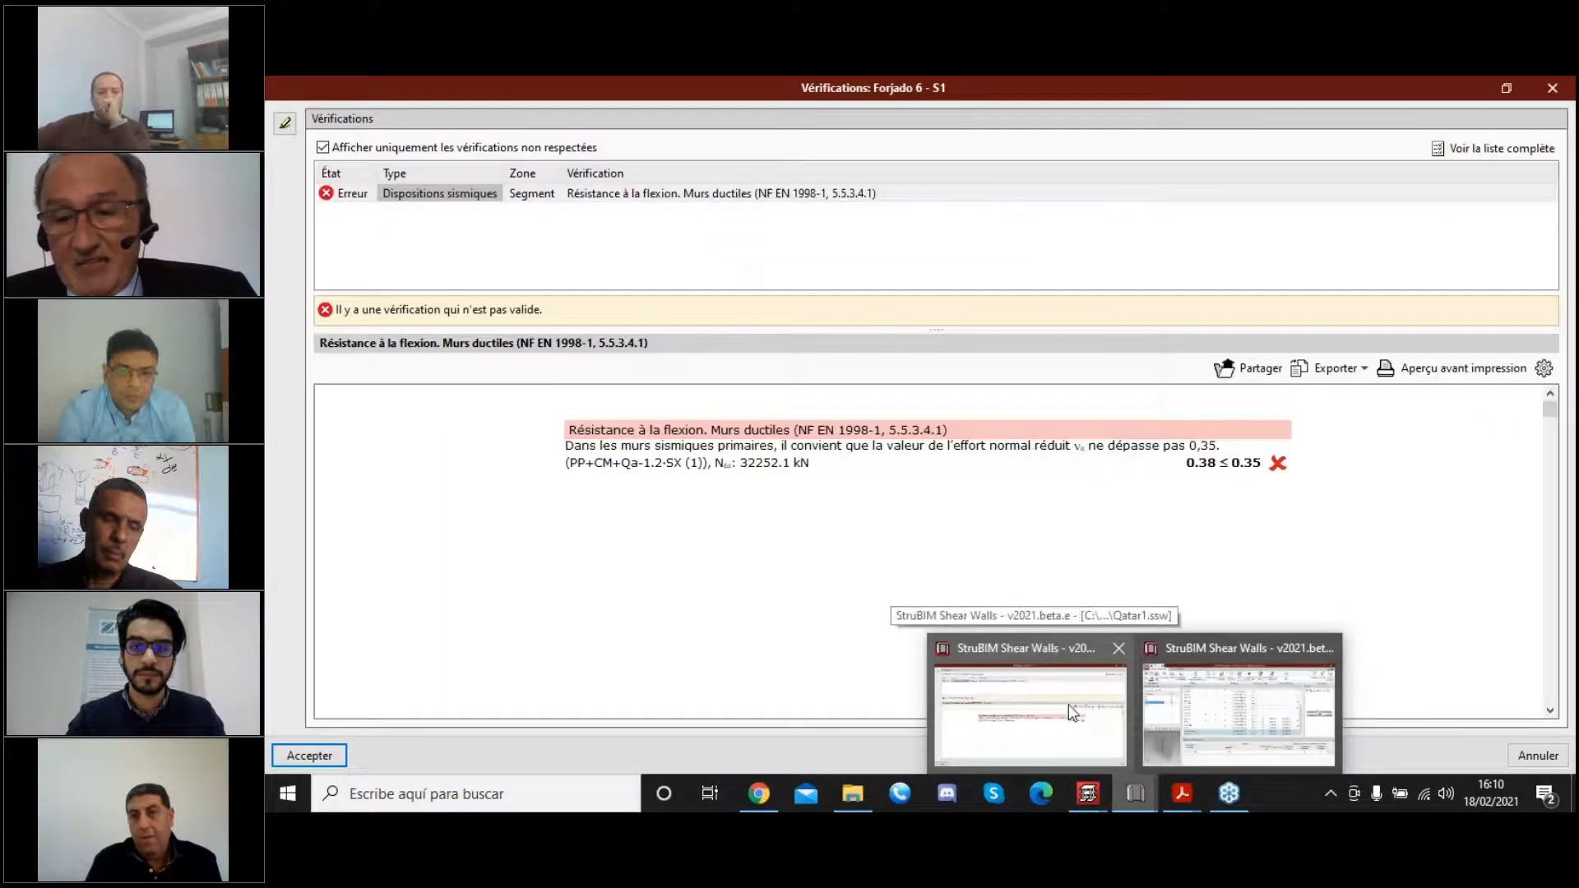
{"action": "left_click", "coordinate": [1068, 704]}
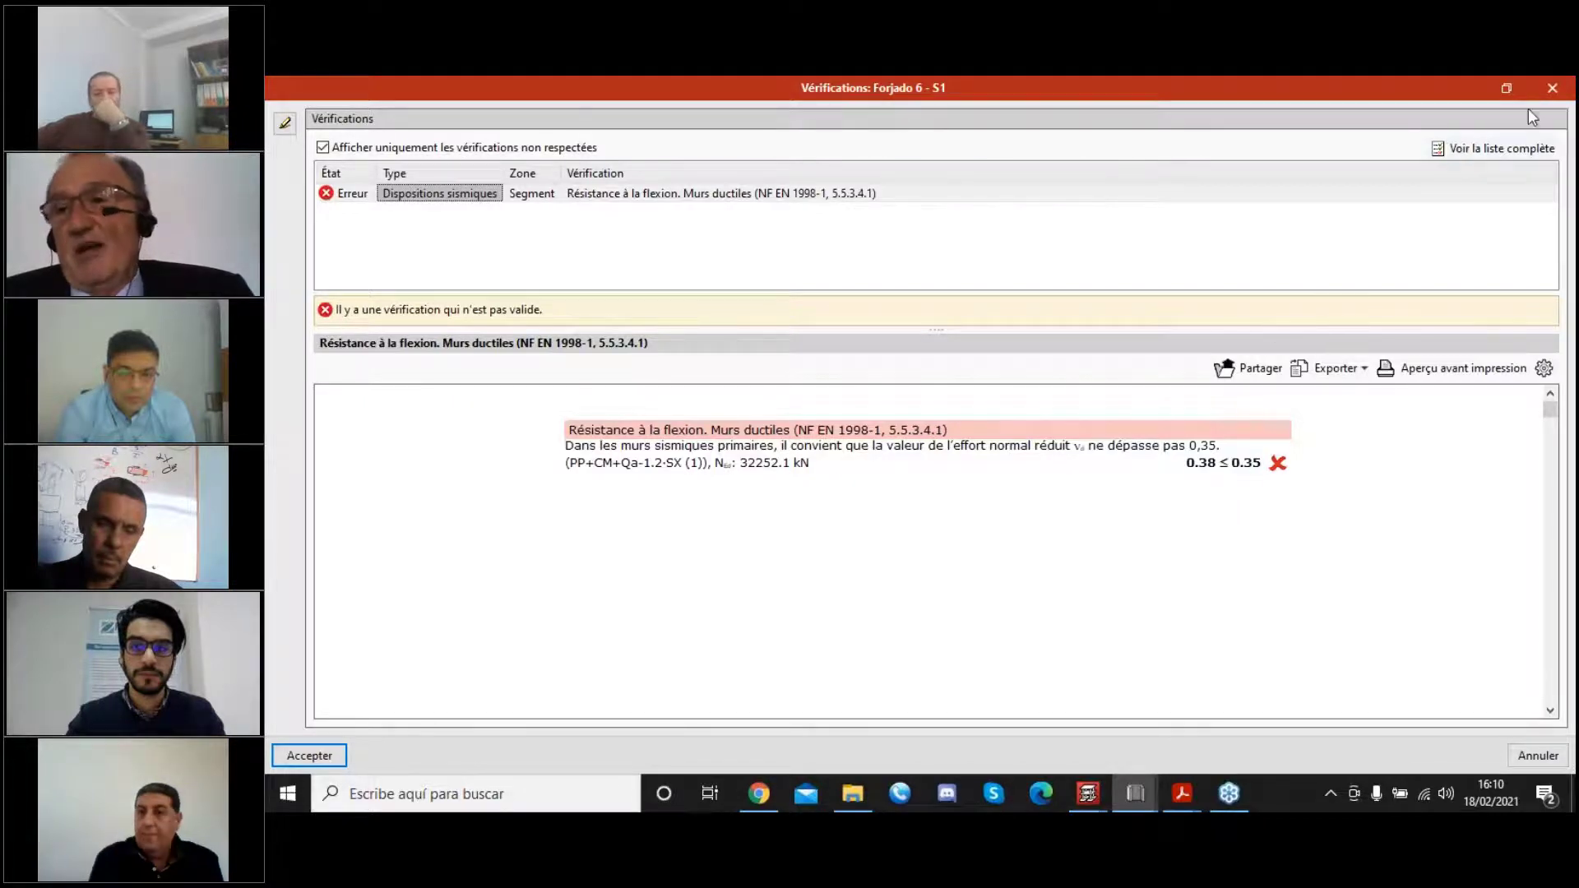
{"action": "left_click", "coordinate": [1552, 87]}
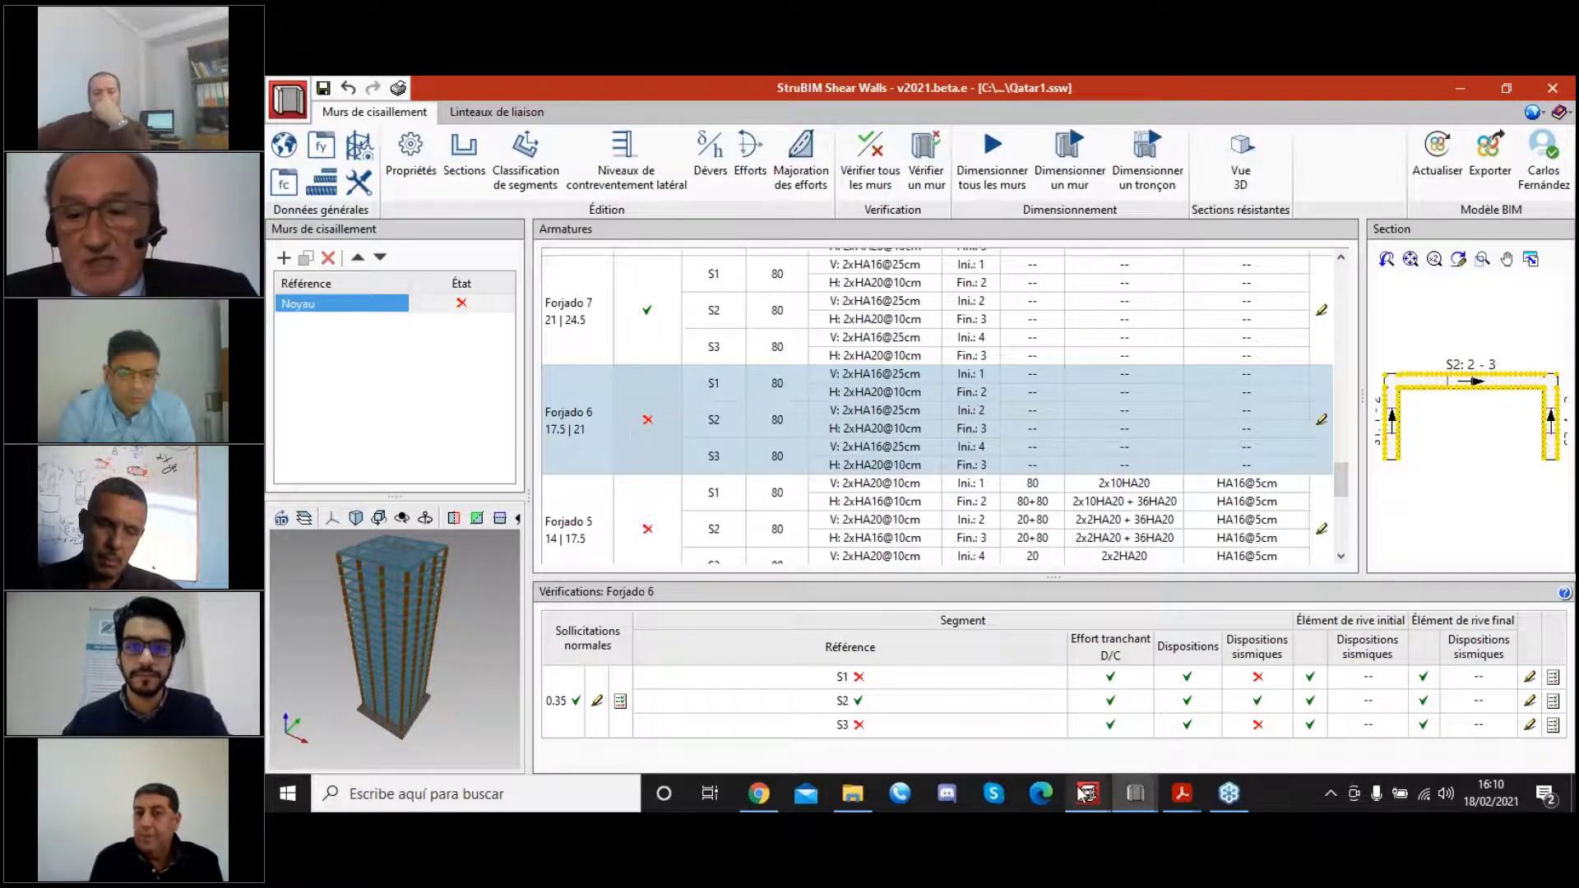
View the CYPECAD floor plan of batiment soumis au seisme avec torsion and return to the Qatar1 shear-wall model.
{"action": "mouse_move", "coordinate": [1078, 794]}
{"action": "left_click", "coordinate": [1049, 712]}
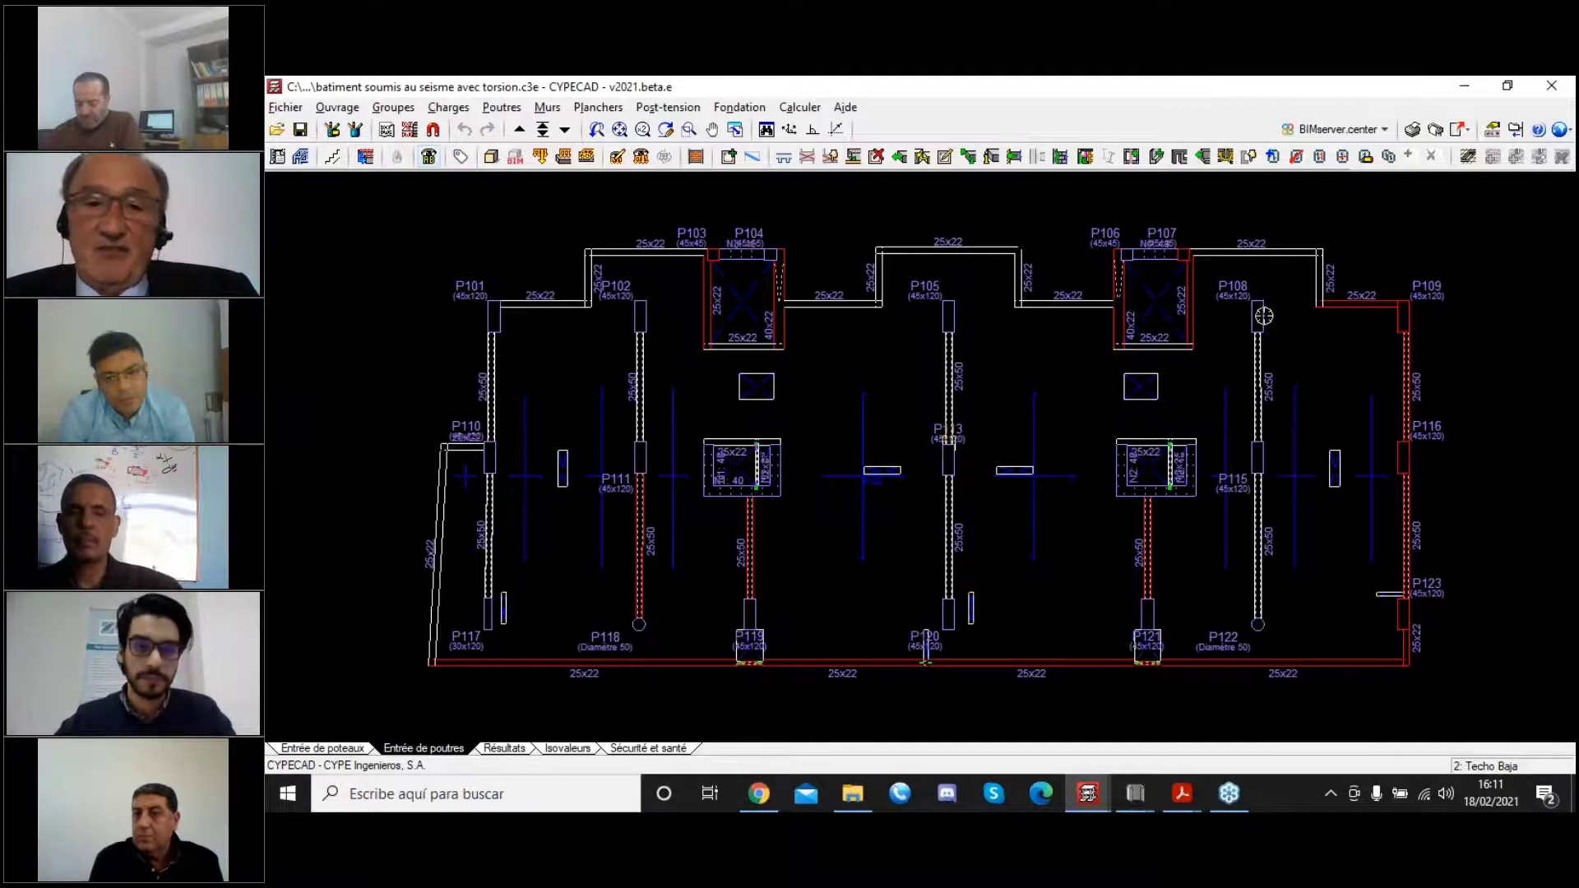
{"action": "left_click", "coordinate": [1143, 781]}
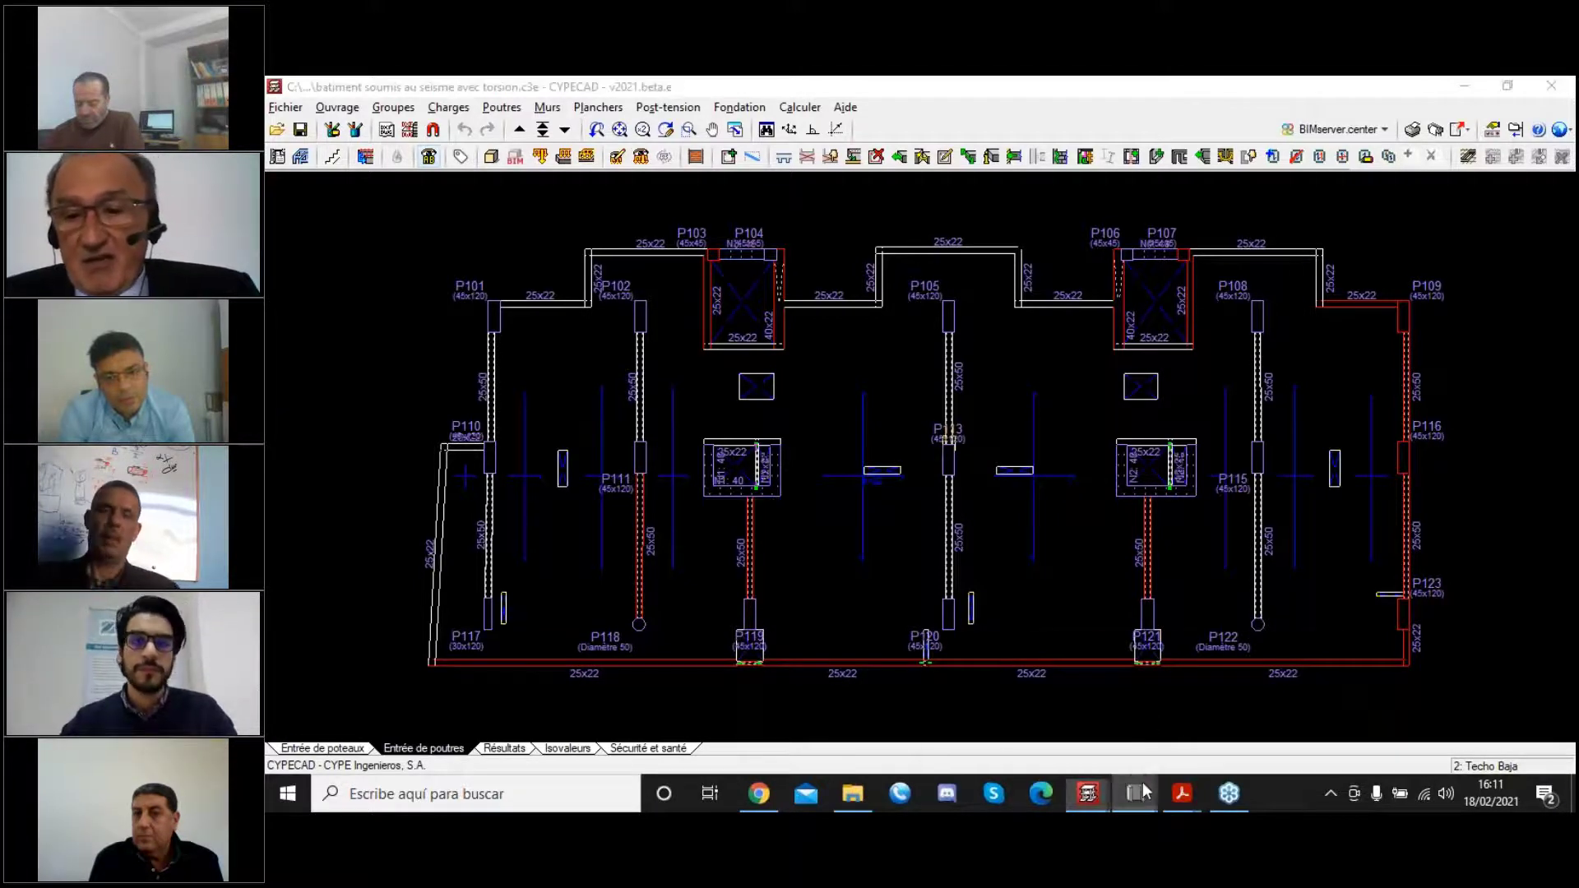
{"action": "left_click", "coordinate": [1071, 734]}
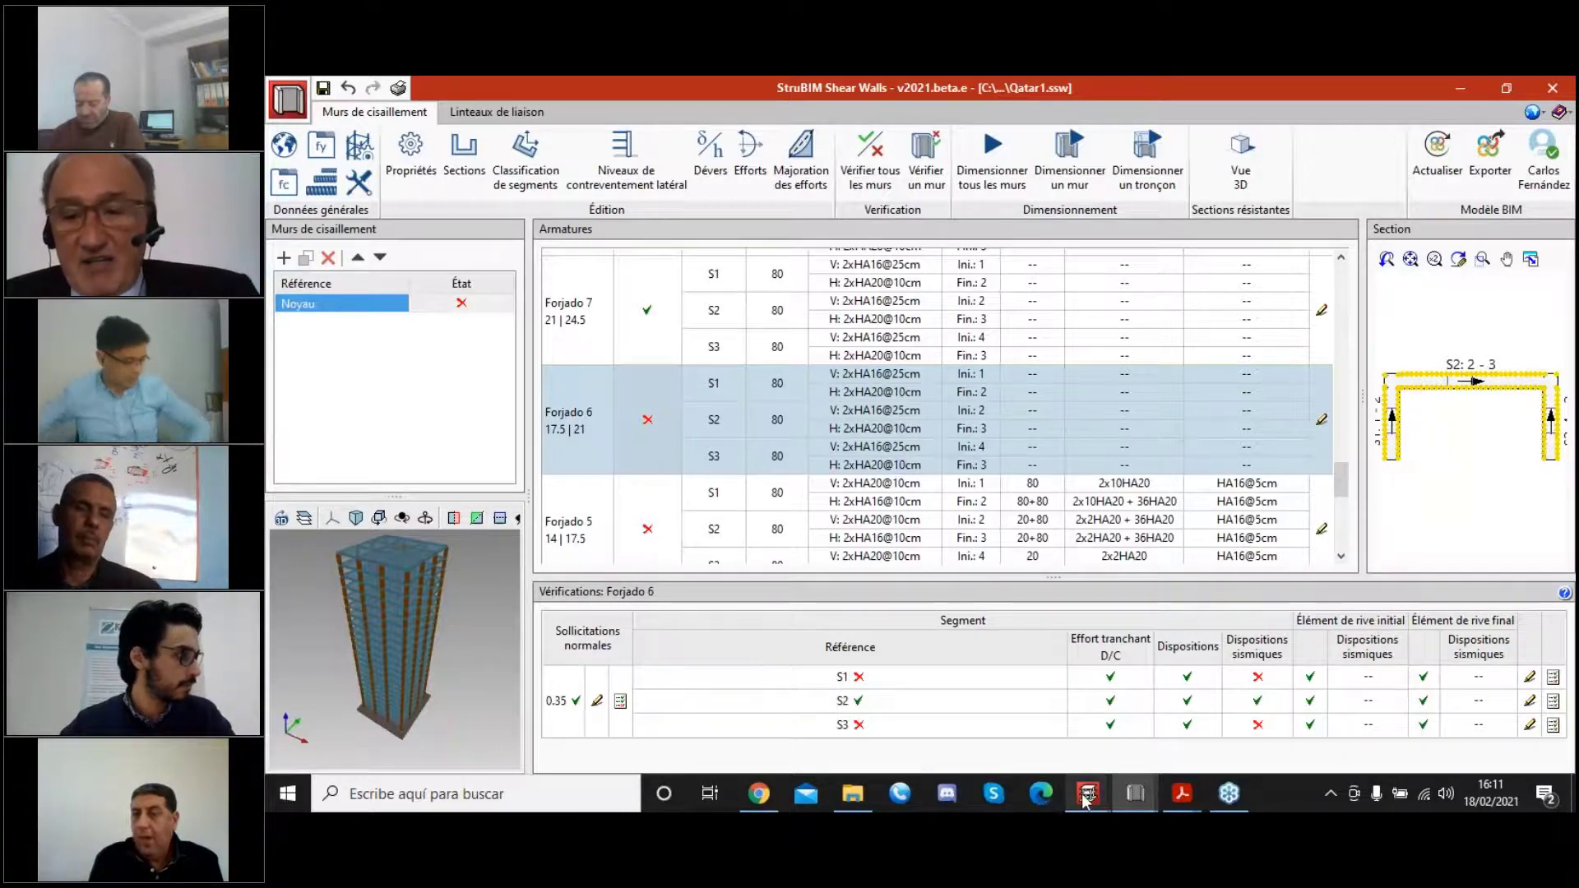
Switch to CYPECAD's batiment soumis au seisme avec torsion, inspect the RPA 99 / v 2003 seismic settings in the general data and close them.
{"action": "mouse_move", "coordinate": [1085, 798]}
{"action": "left_click", "coordinate": [1041, 724]}
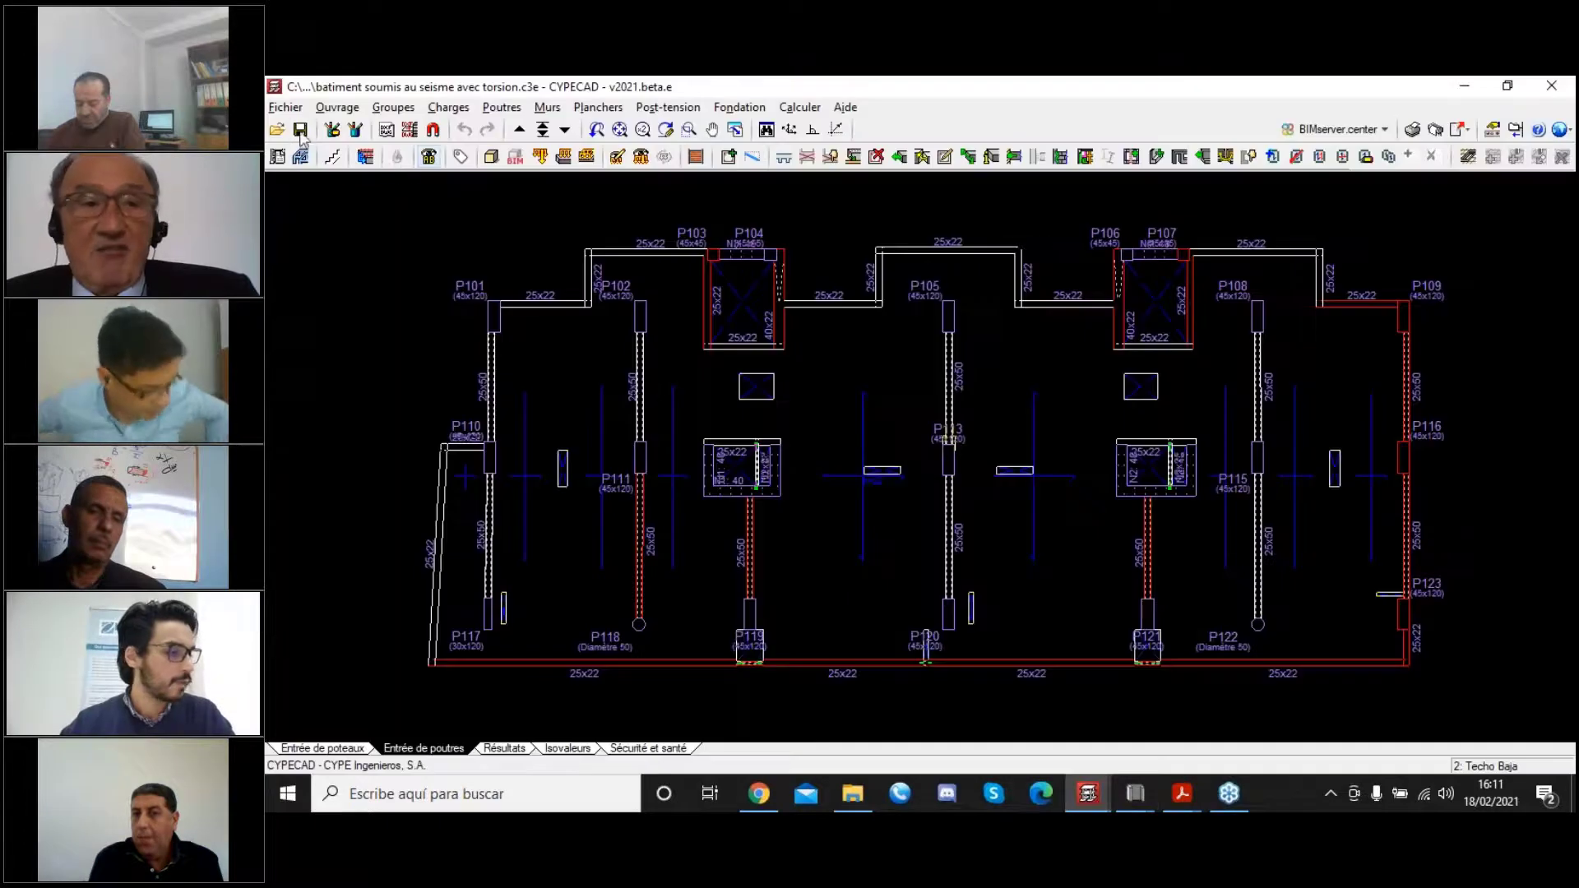
{"action": "left_click", "coordinate": [333, 108]}
{"action": "left_click", "coordinate": [362, 129]}
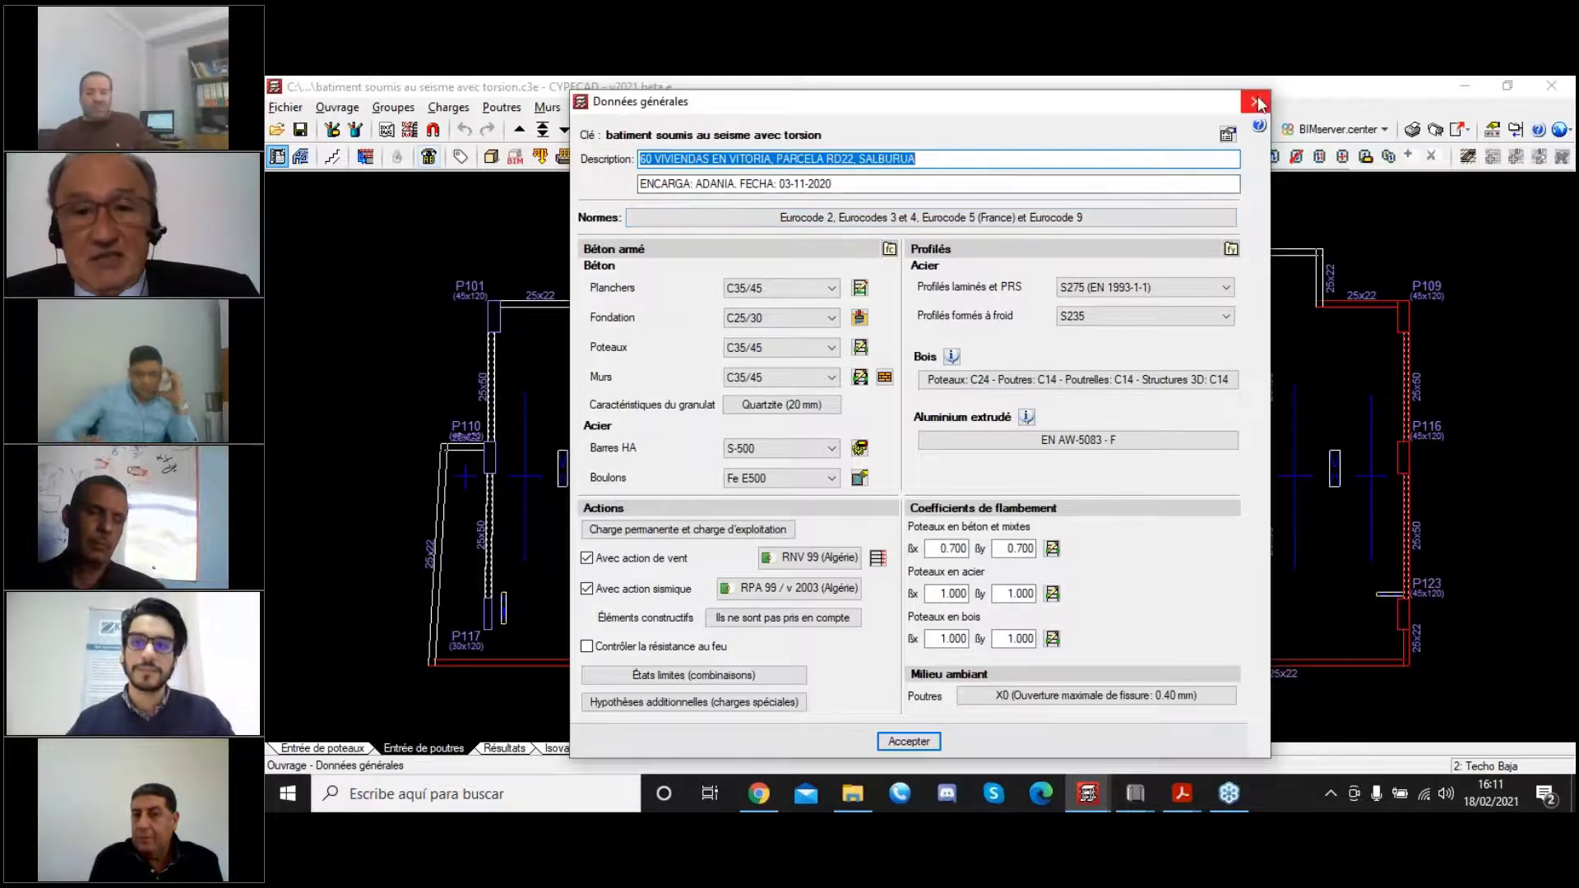
{"action": "left_click", "coordinate": [794, 590]}
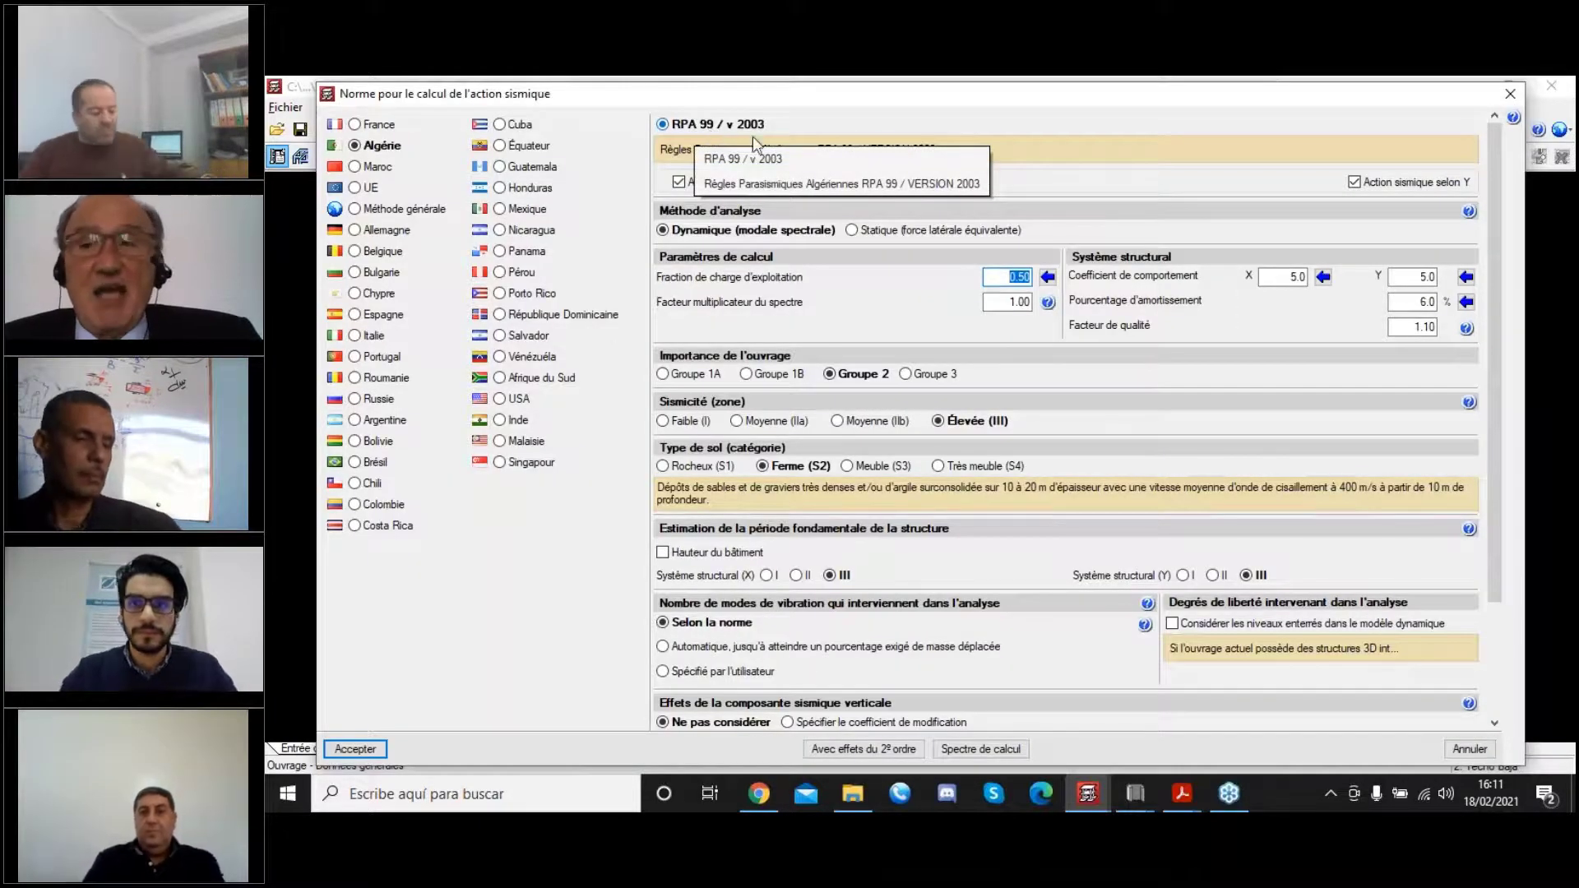
{"action": "left_click", "coordinate": [1509, 94]}
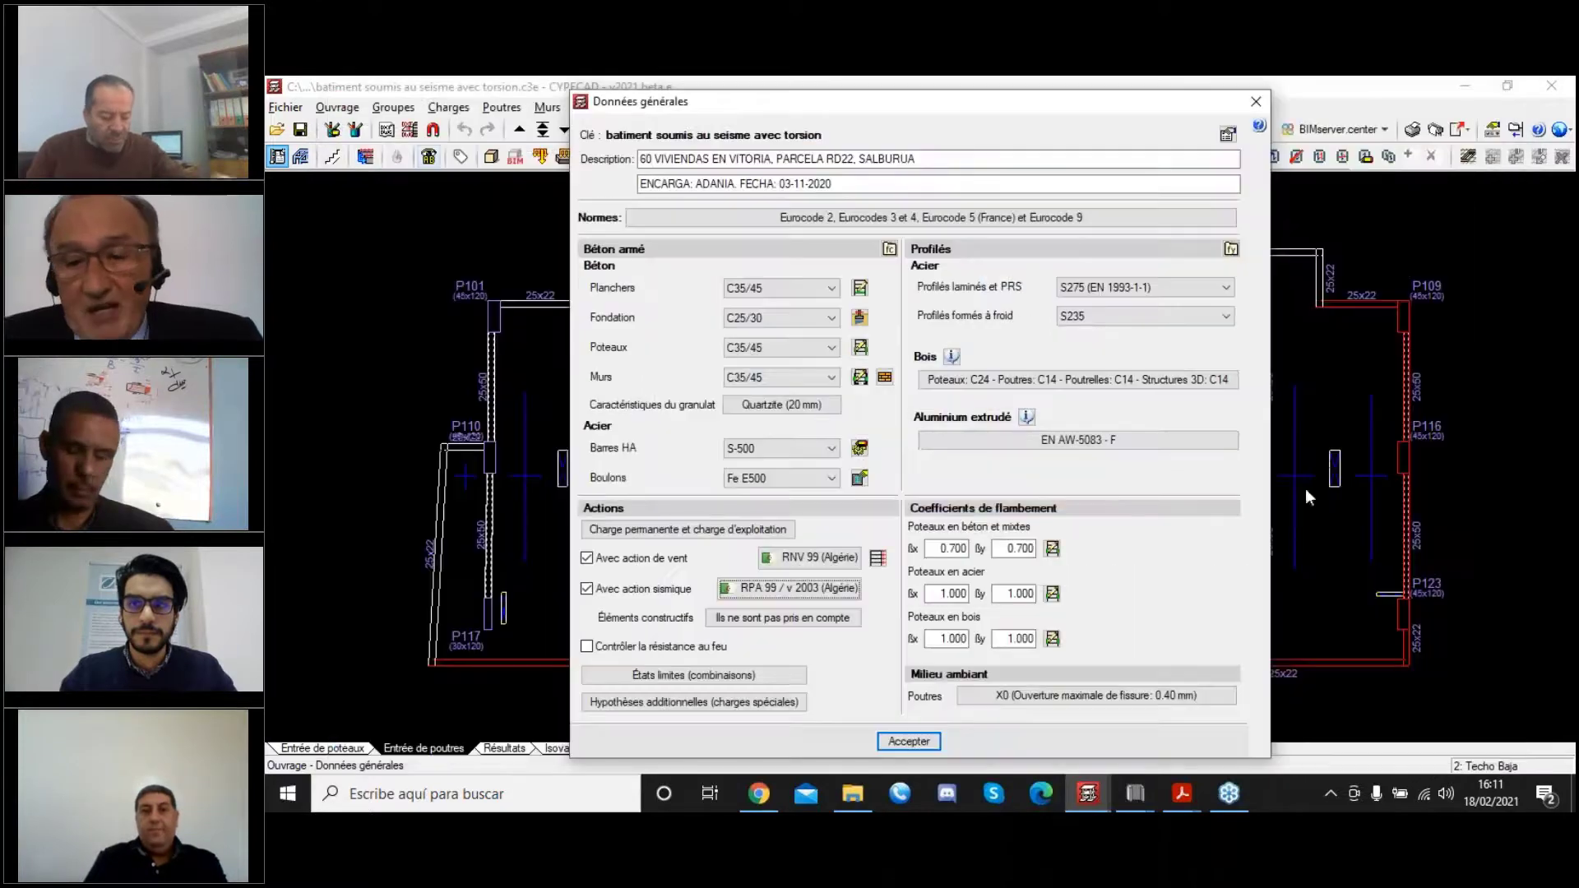
Switch to the example qatar shear walls_mod job in CYPECAD and open its general data to inspect the design codes.
{"action": "mouse_move", "coordinate": [1088, 796]}
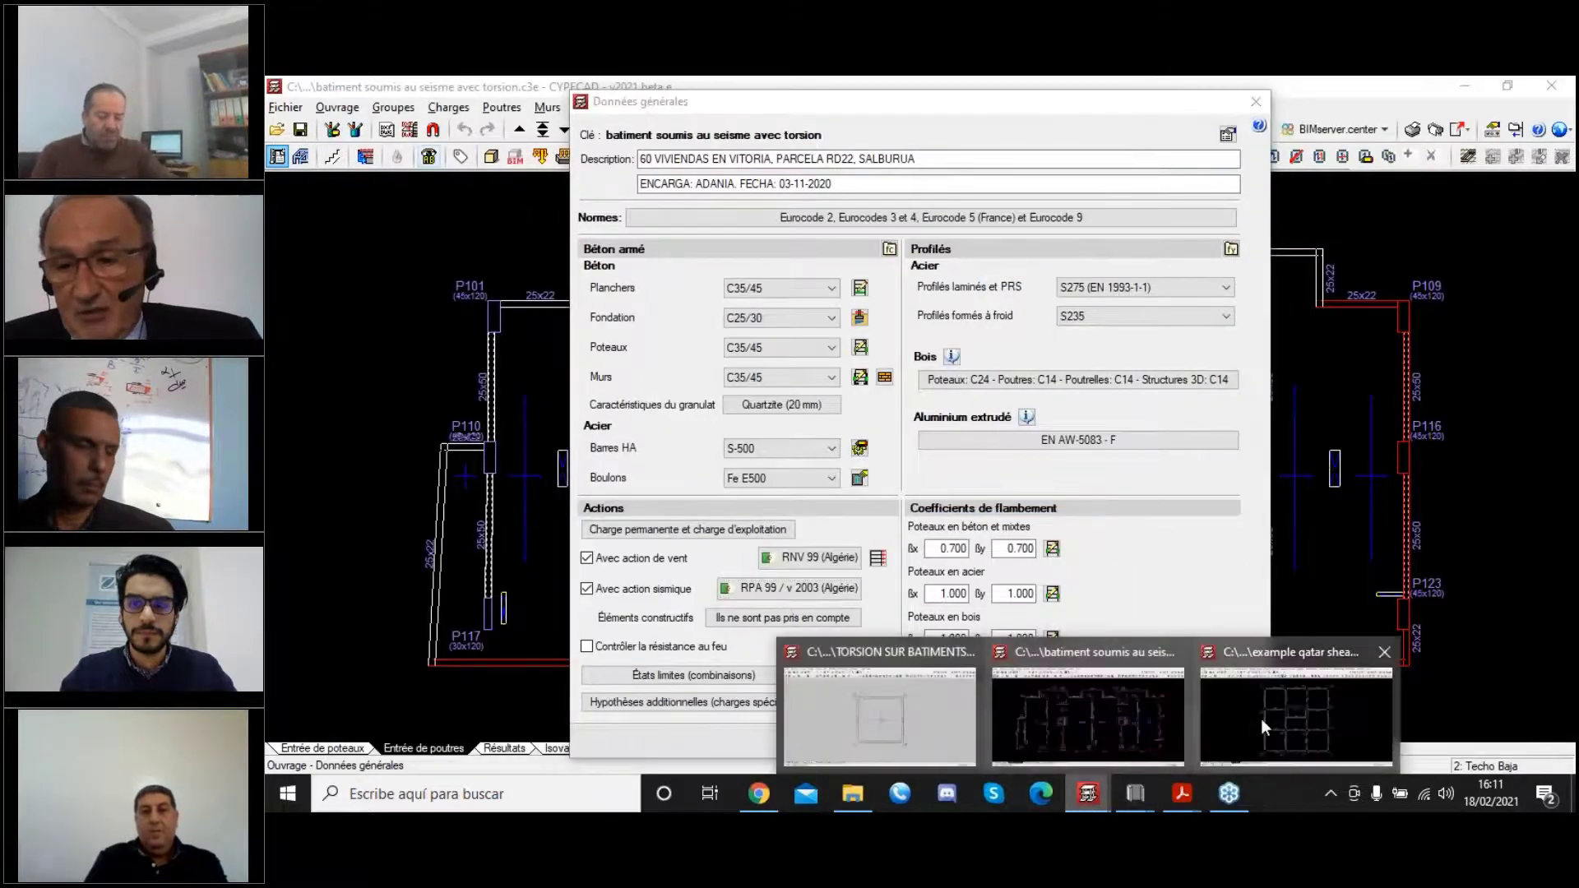
{"action": "left_click", "coordinate": [1261, 718]}
{"action": "left_click", "coordinate": [337, 106]}
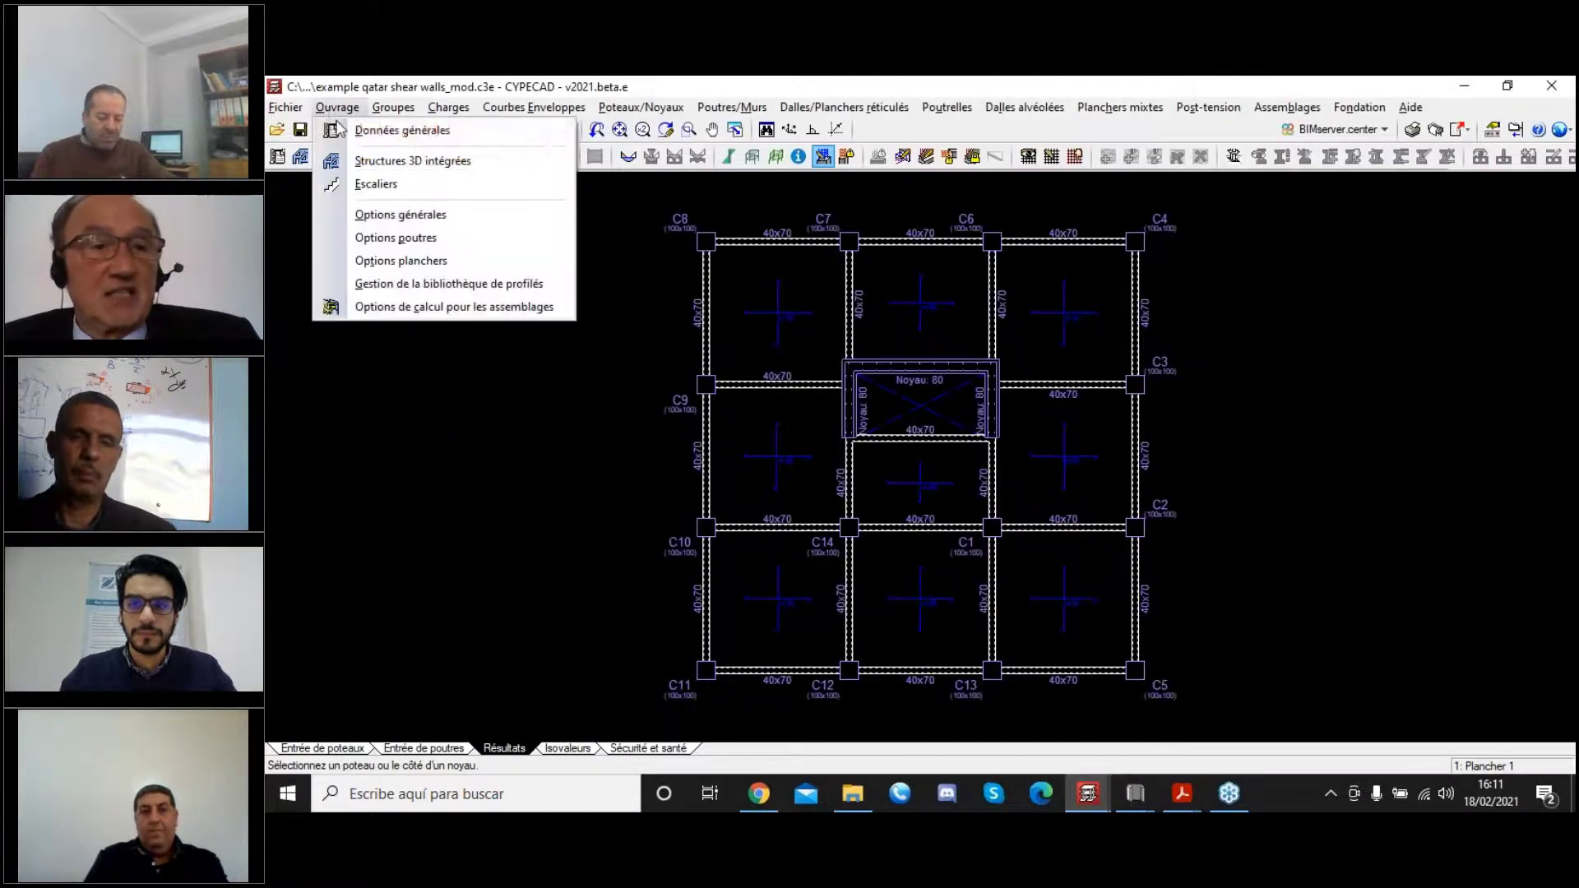
{"action": "left_click", "coordinate": [402, 130]}
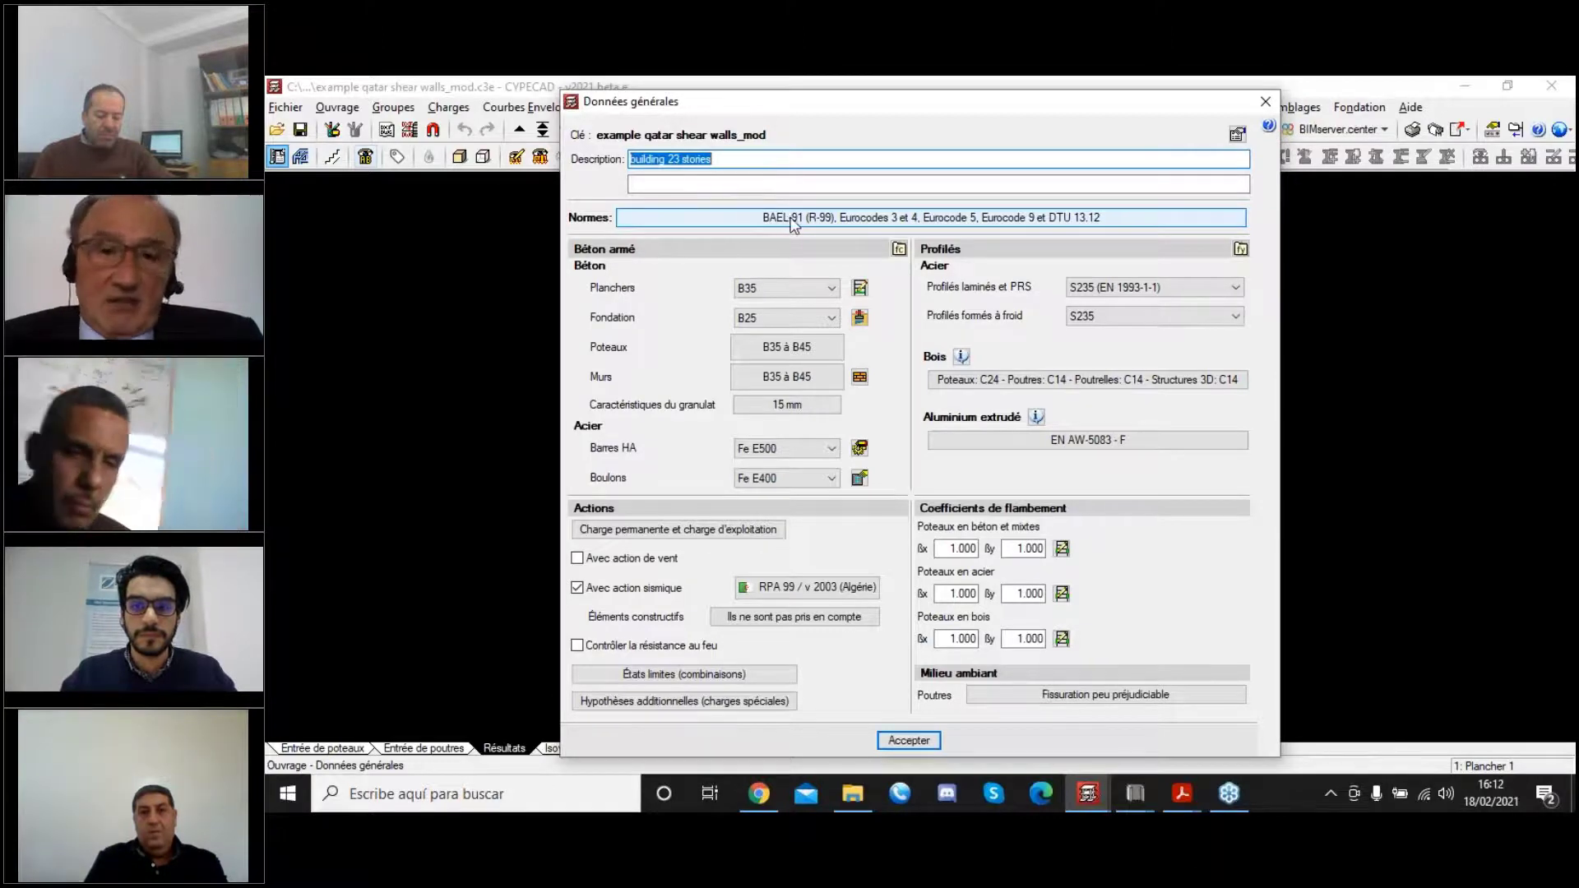
Inspect the RPA 99 / v 2003 seismic action settings of the 23-storey building and close its general data without changes.
{"action": "left_click", "coordinate": [748, 585]}
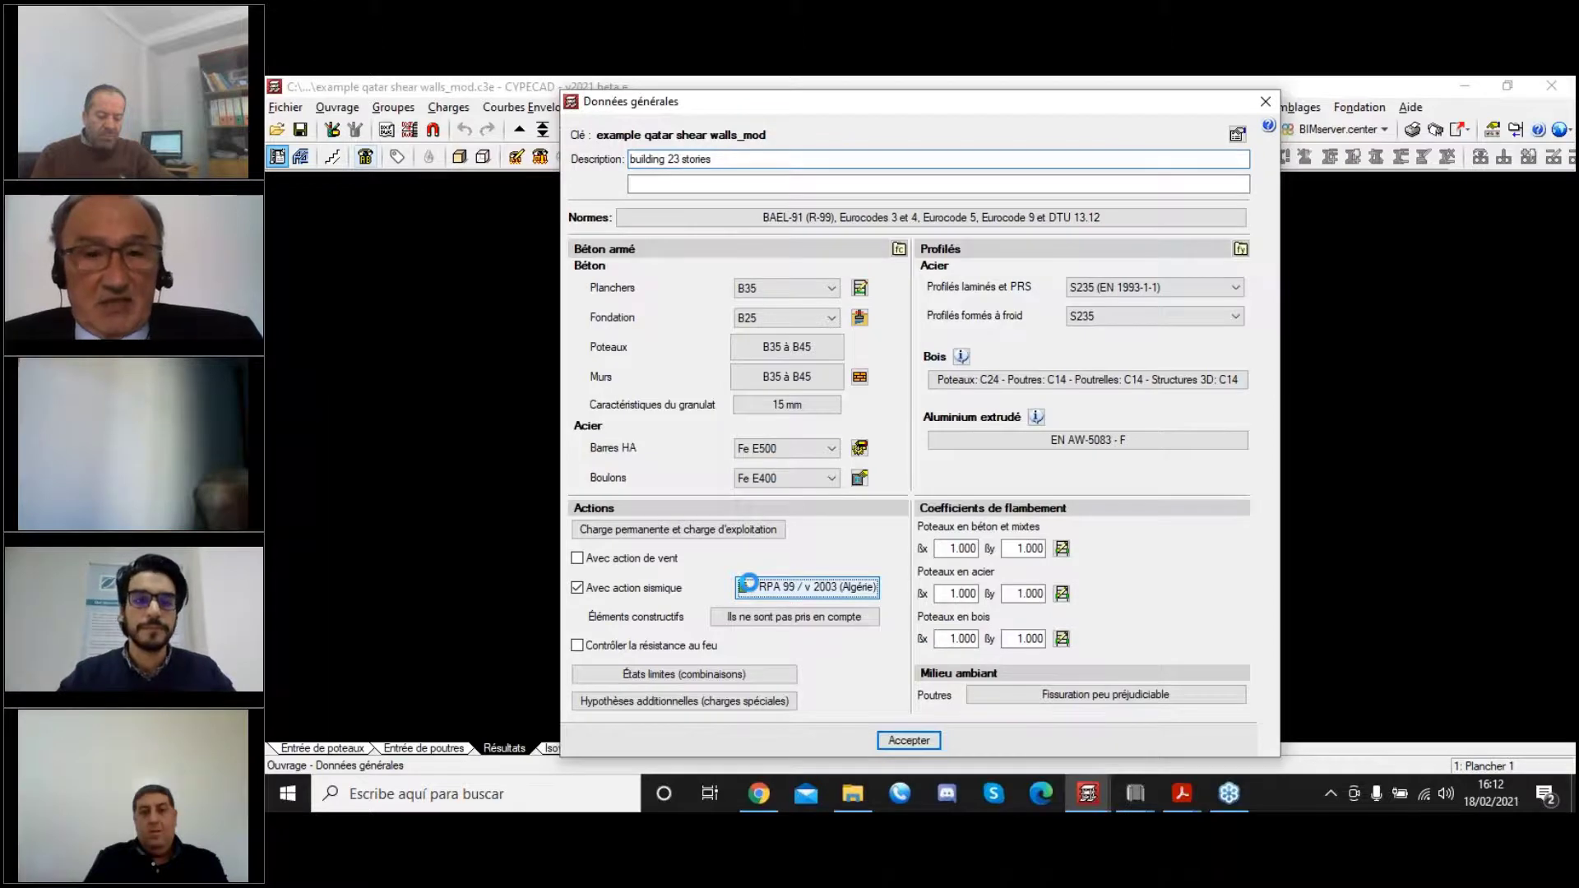
{"action": "scroll", "coordinate": [1047, 359], "scroll_direction": "down", "scroll_amount": 5}
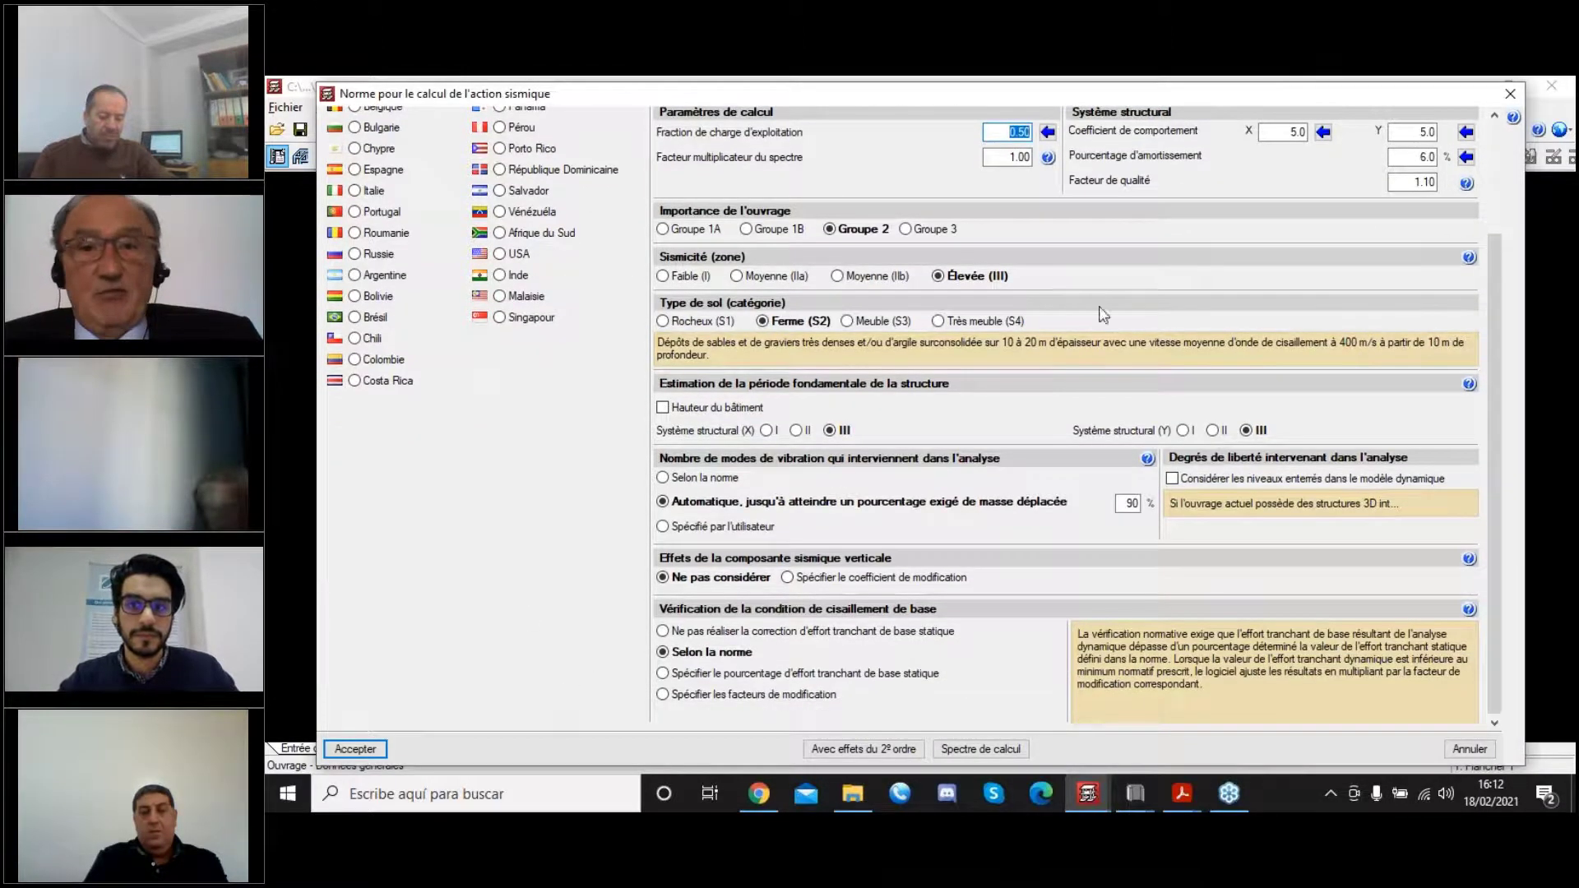
{"action": "scroll", "coordinate": [1102, 314], "scroll_direction": "up", "scroll_amount": 5}
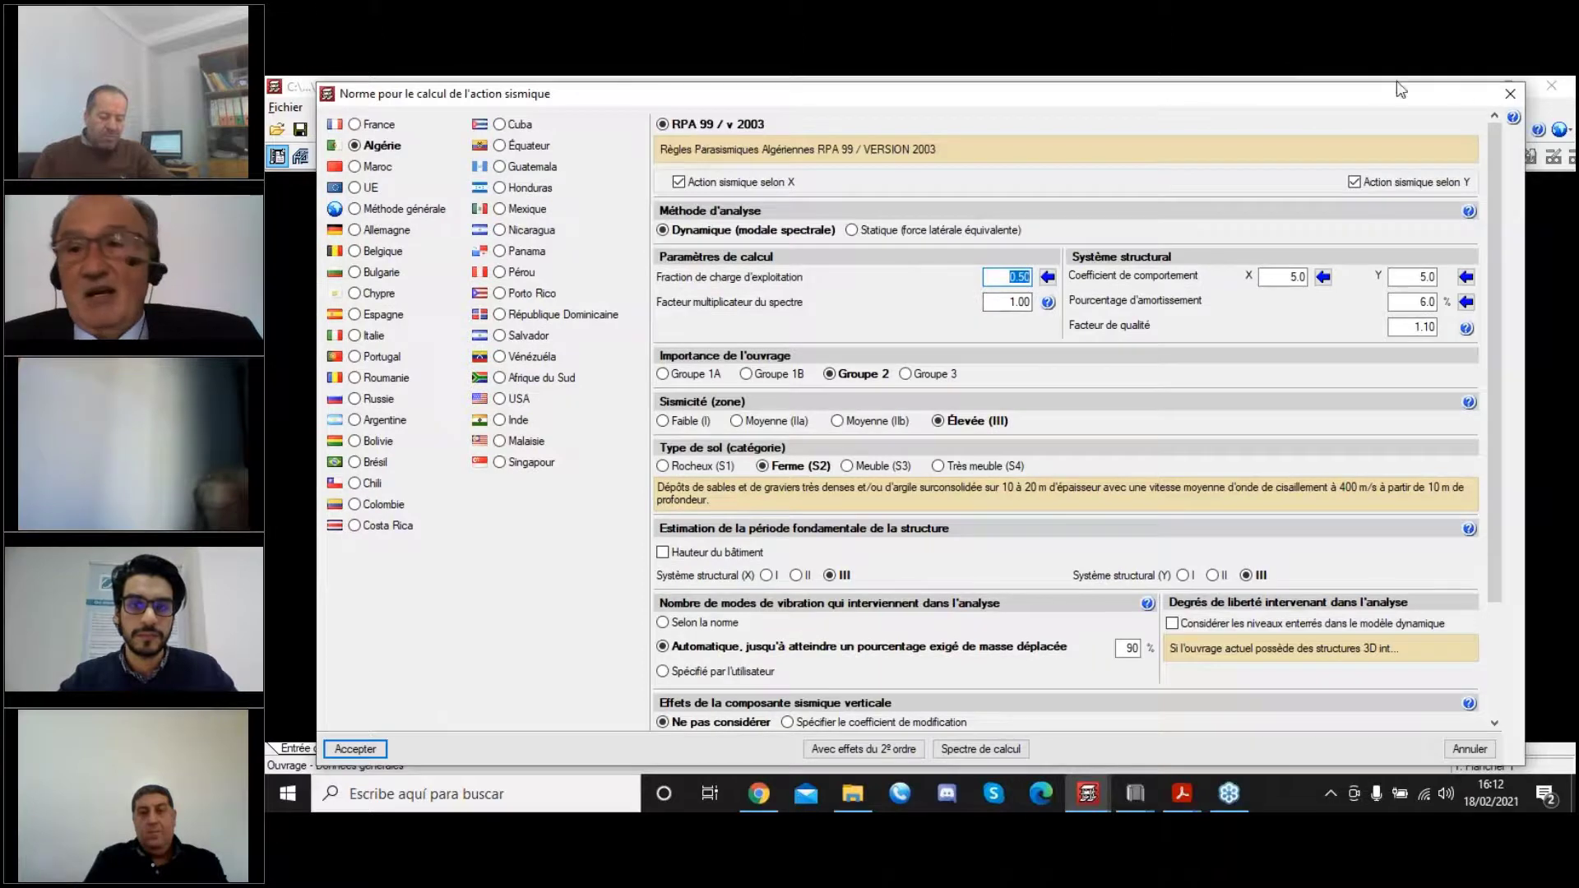
{"action": "left_click", "coordinate": [1509, 93]}
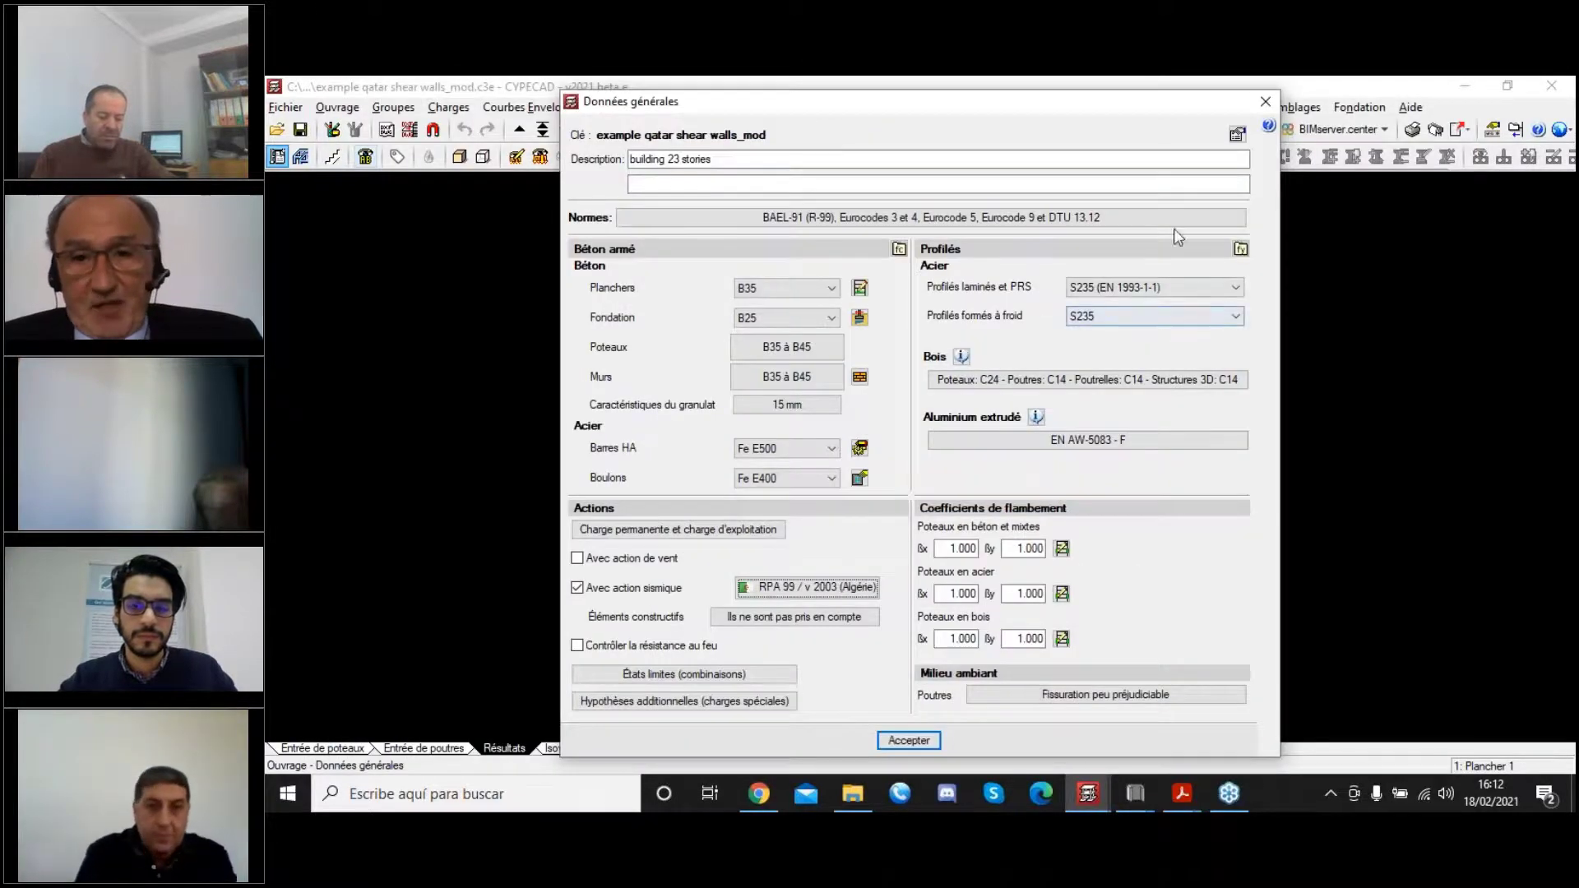
{"action": "left_click", "coordinate": [1265, 101]}
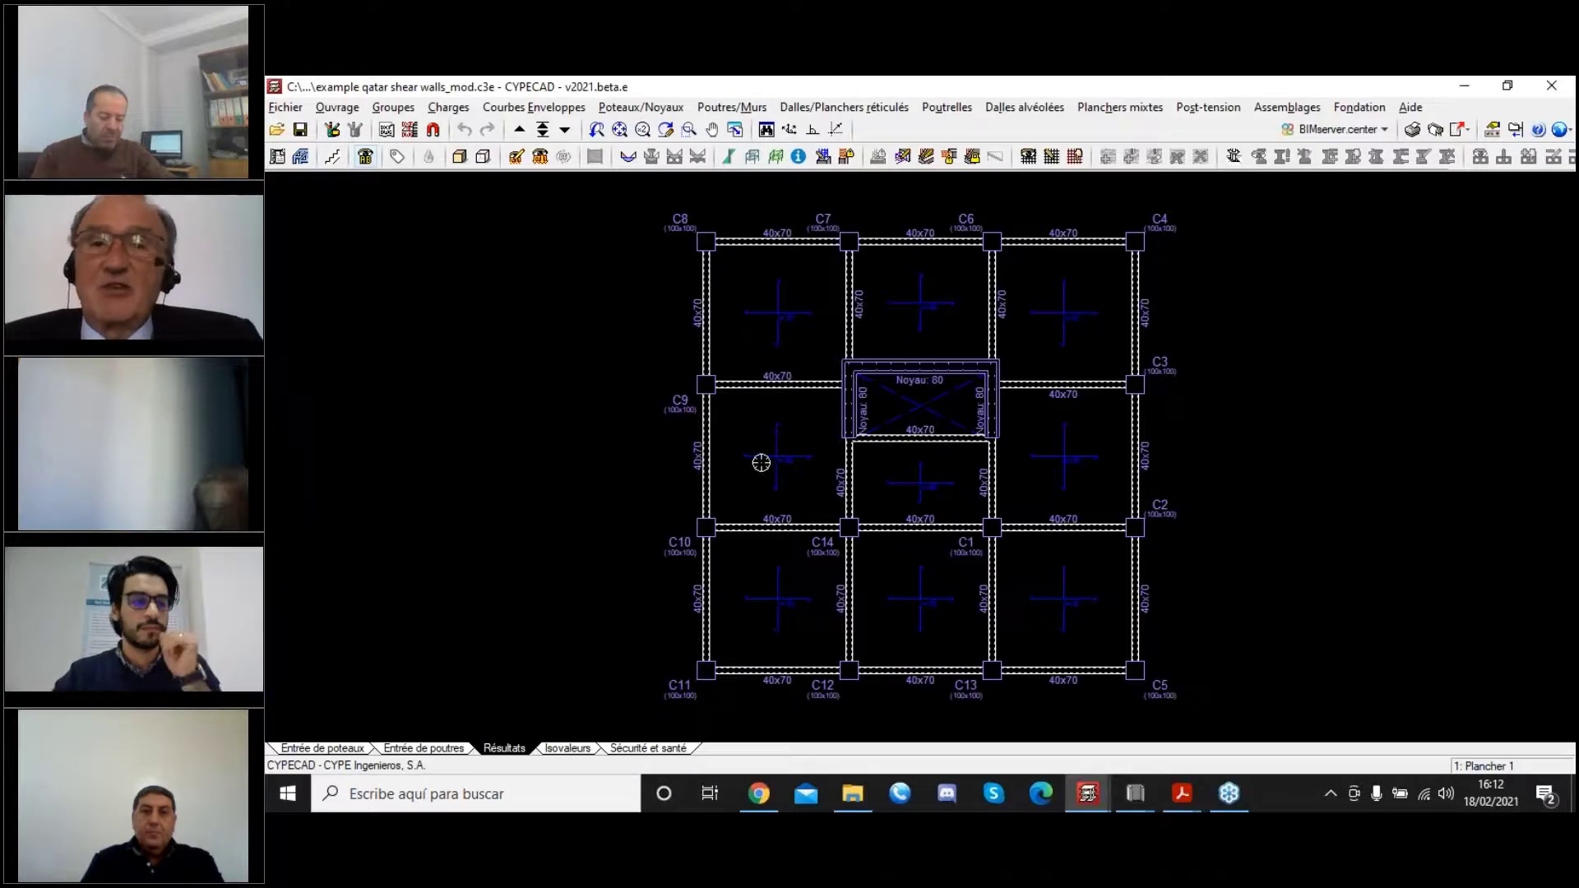
Switch to StruBIM Shear Walls and display the Qatar1 model with the Forjado 6 wall checks.
{"action": "mouse_move", "coordinate": [1135, 792]}
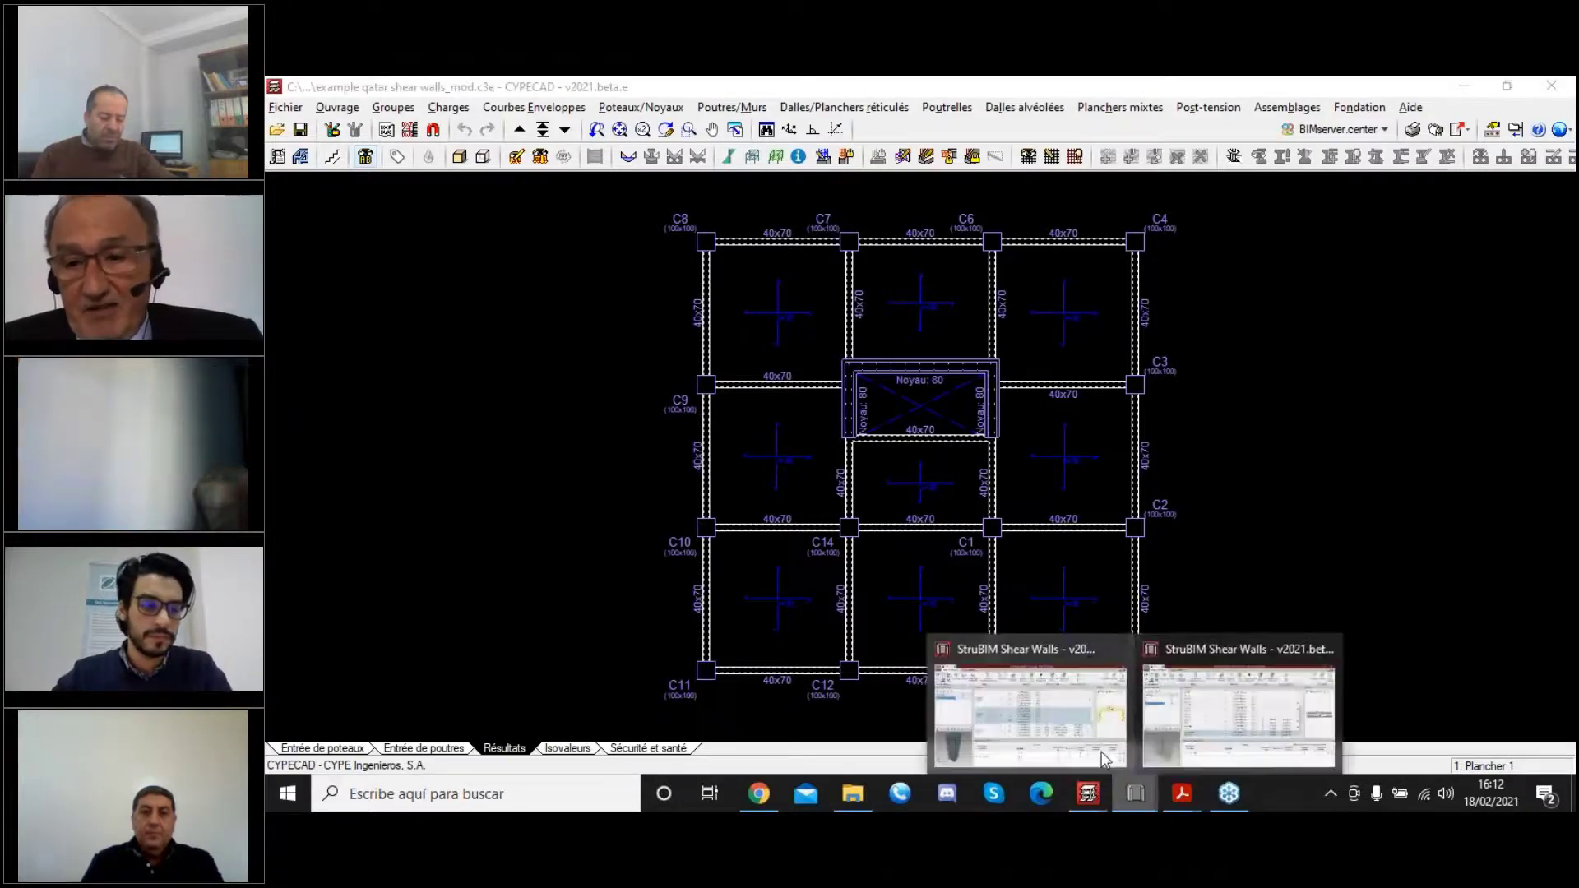
{"action": "left_click", "coordinate": [1032, 708]}
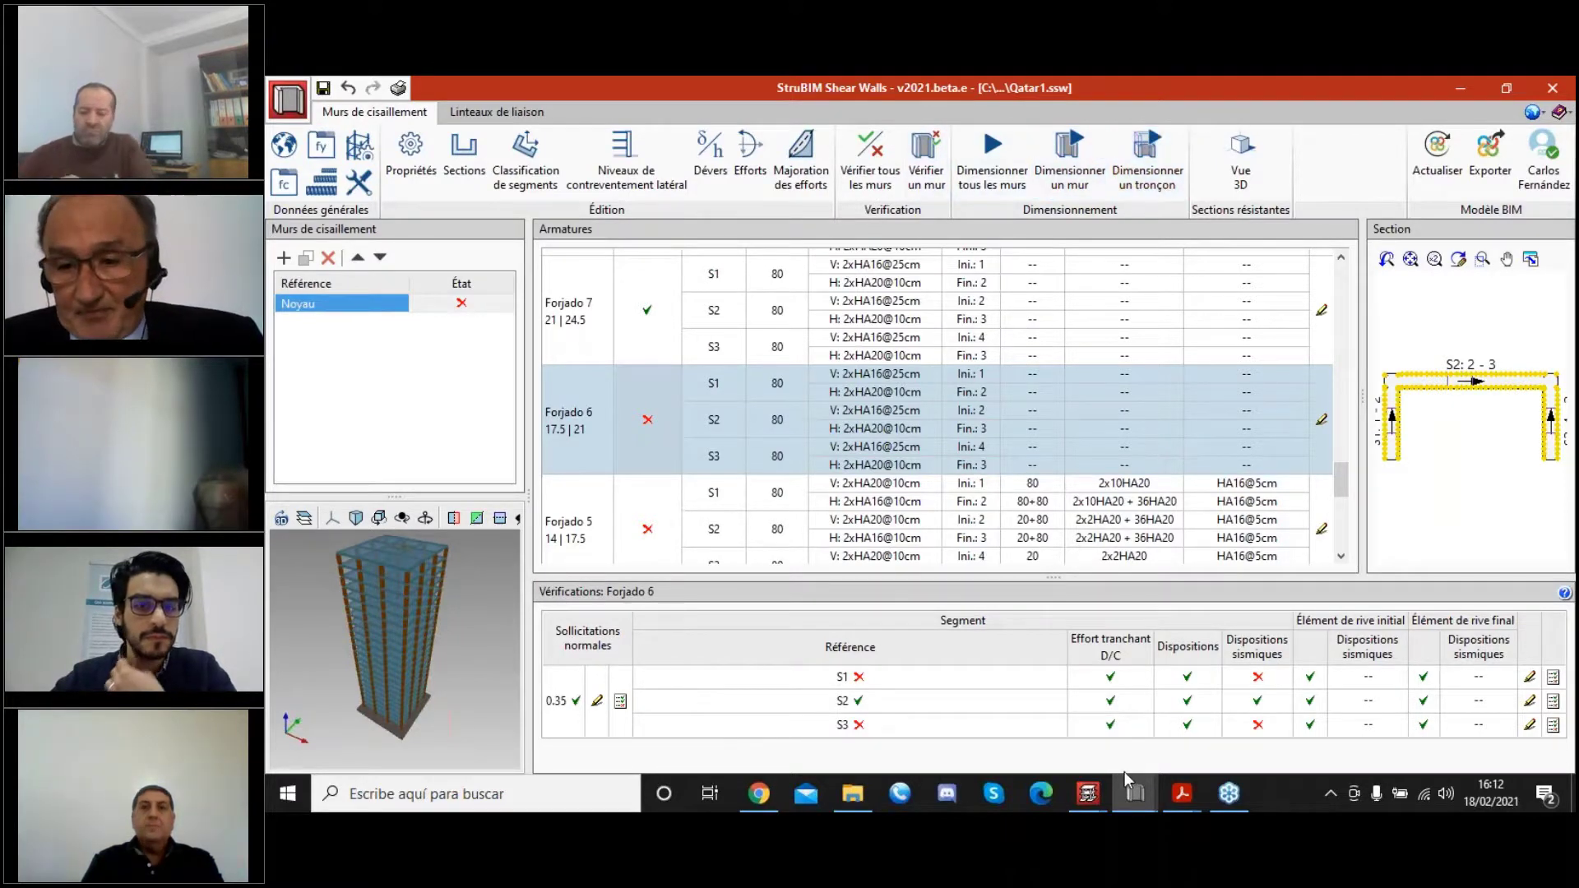
{"action": "mouse_move", "coordinate": [1131, 783]}
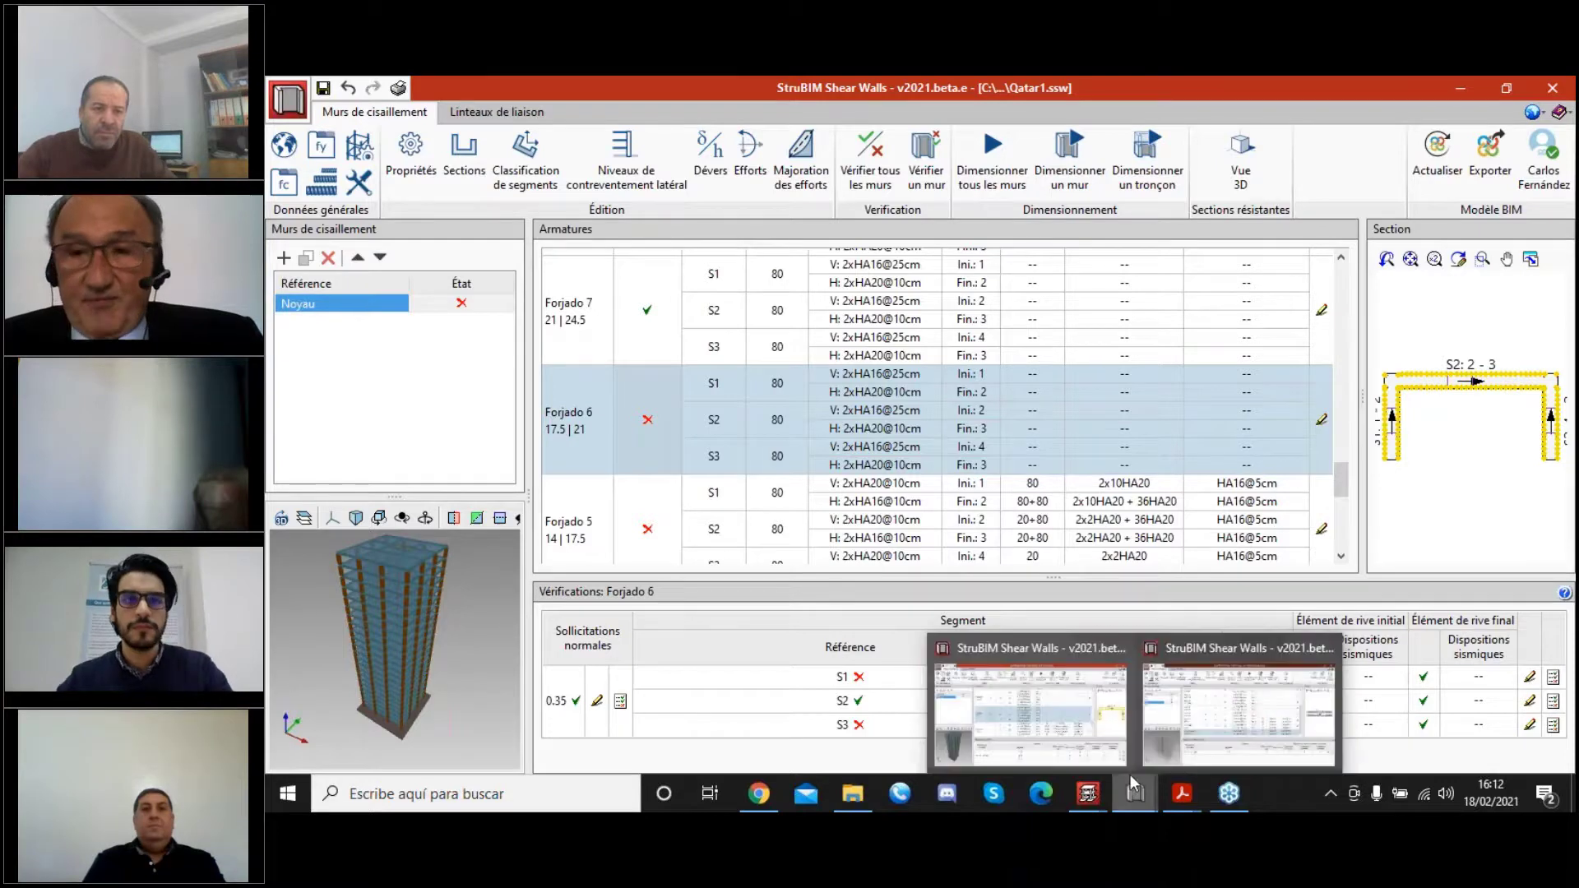
{"action": "left_click", "coordinate": [1225, 796]}
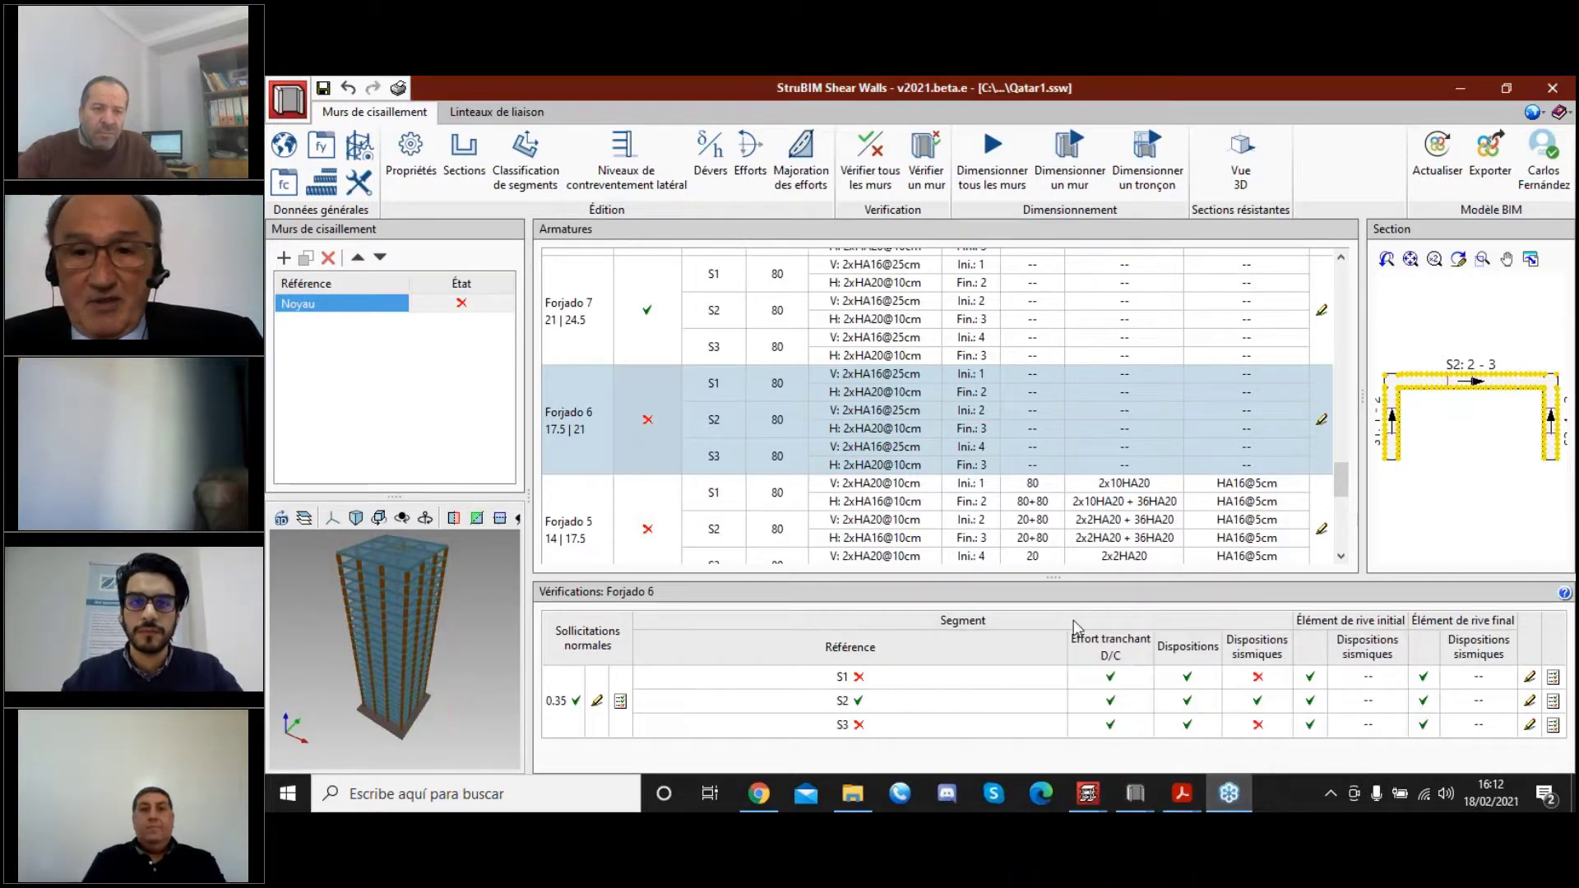